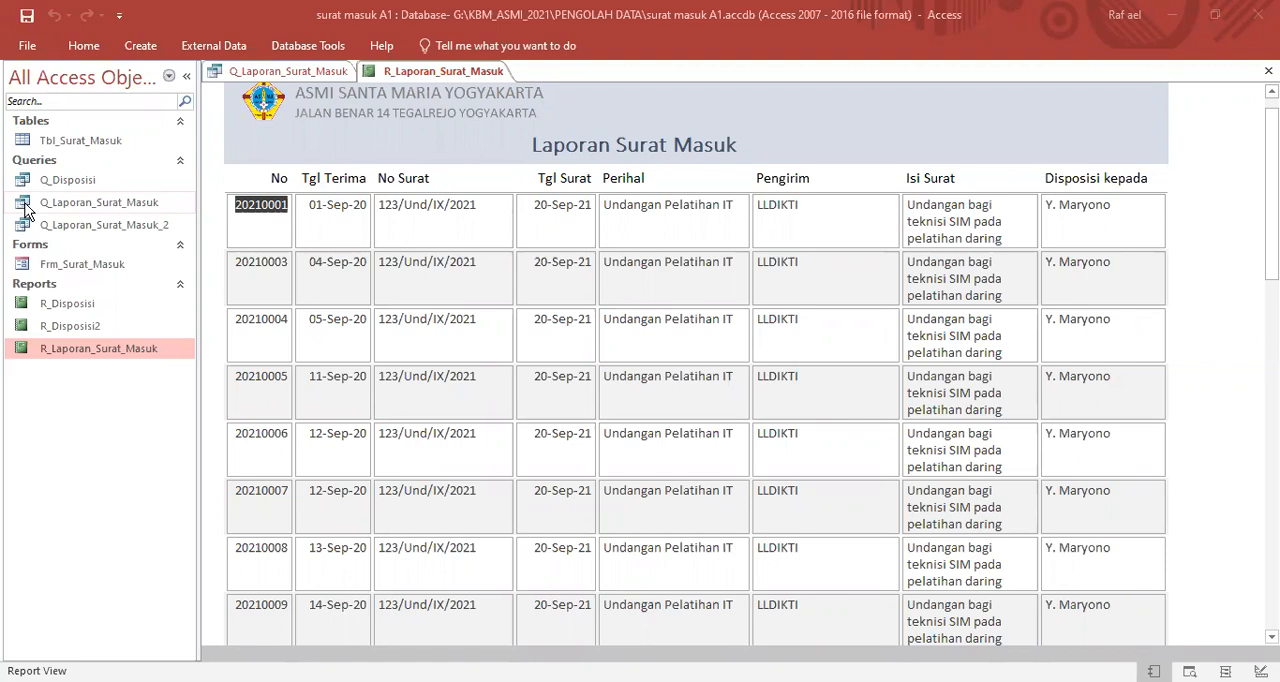
- Open the Q_Laporan_Surat_Masuk query, followed by the R_Laporan_Surat_Masuk report
left_click(26, 208)
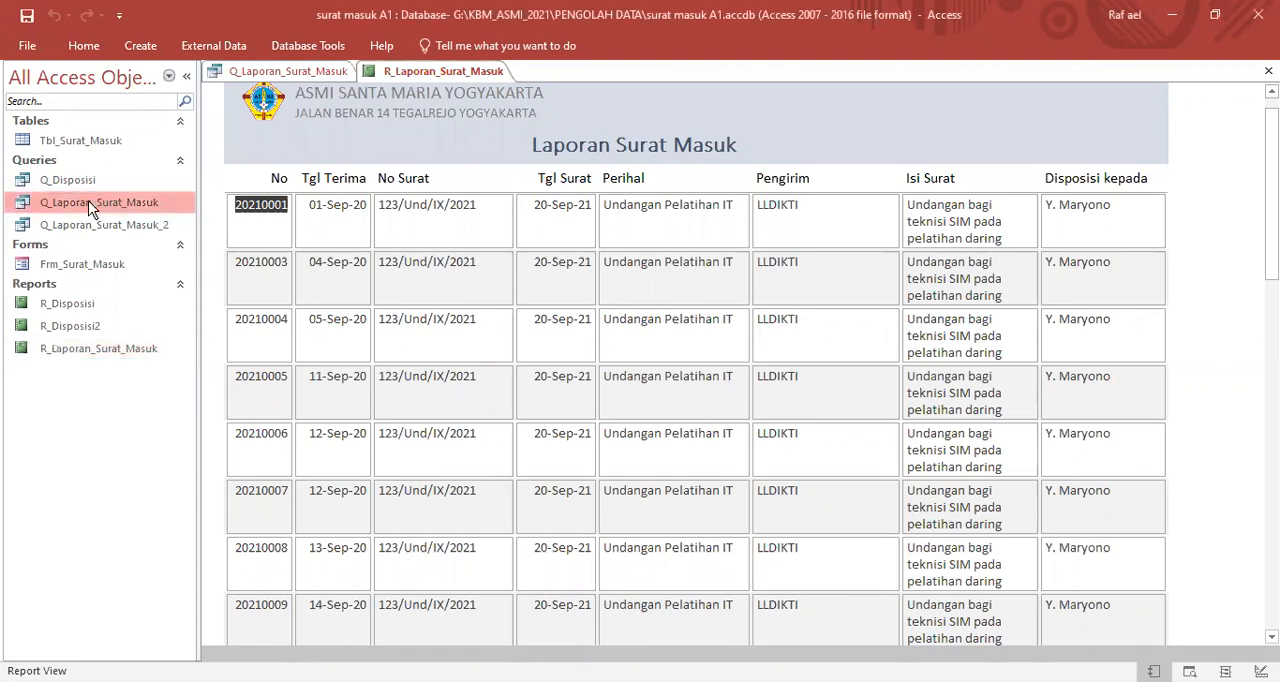
double_click(22, 205)
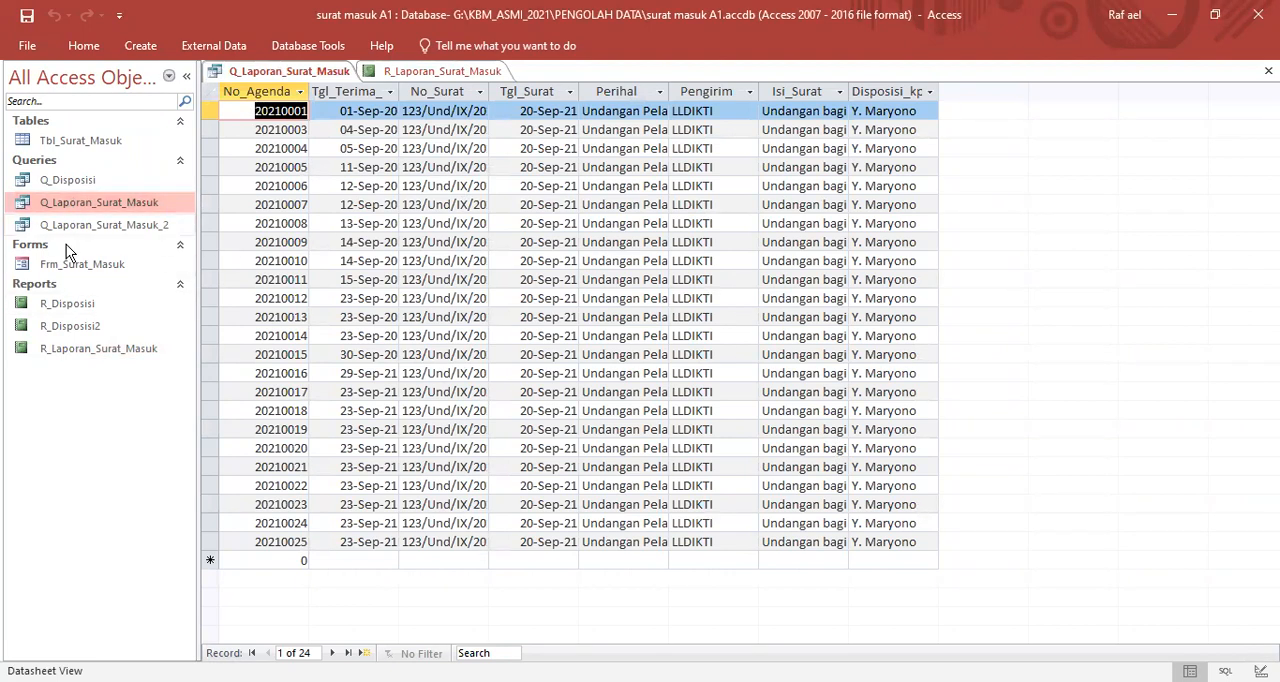
double_click(27, 352)
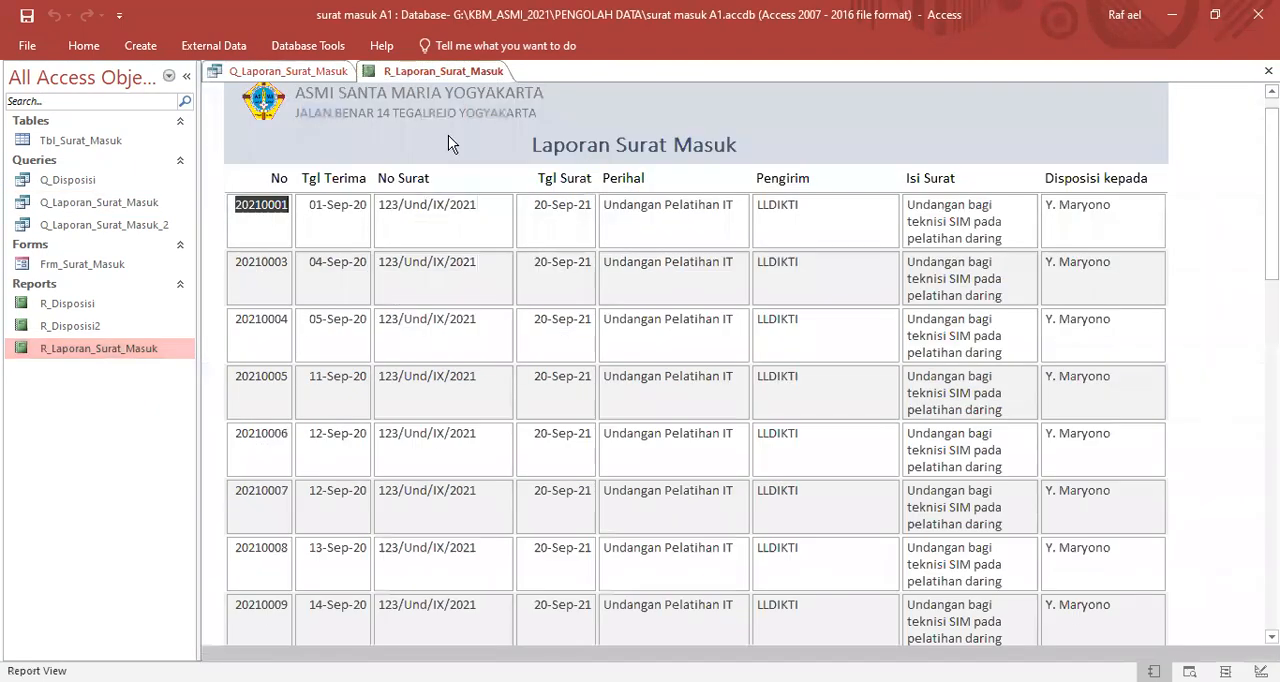
- Examine the received dates of the incoming letters throughout the R_Laporan_Surat_Masuk report
scroll(764, 404, "down", 5)
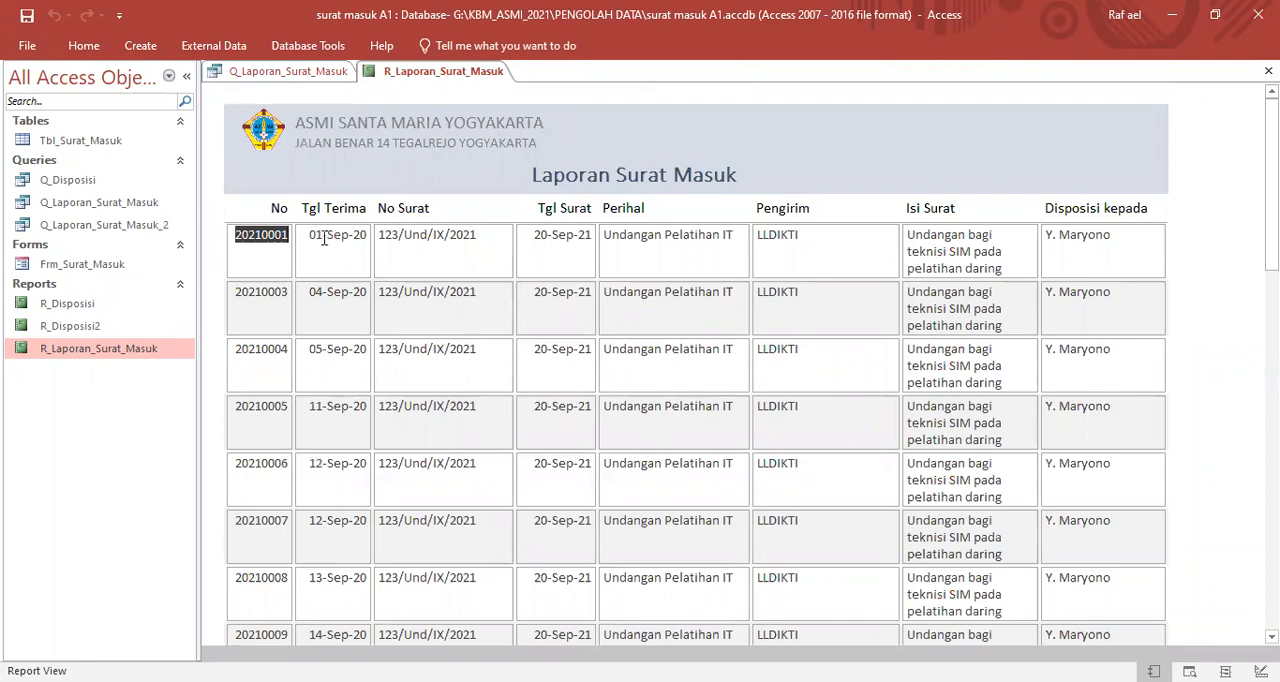
scroll(347, 298, "down", 5)
scroll(348, 313, "down", 9)
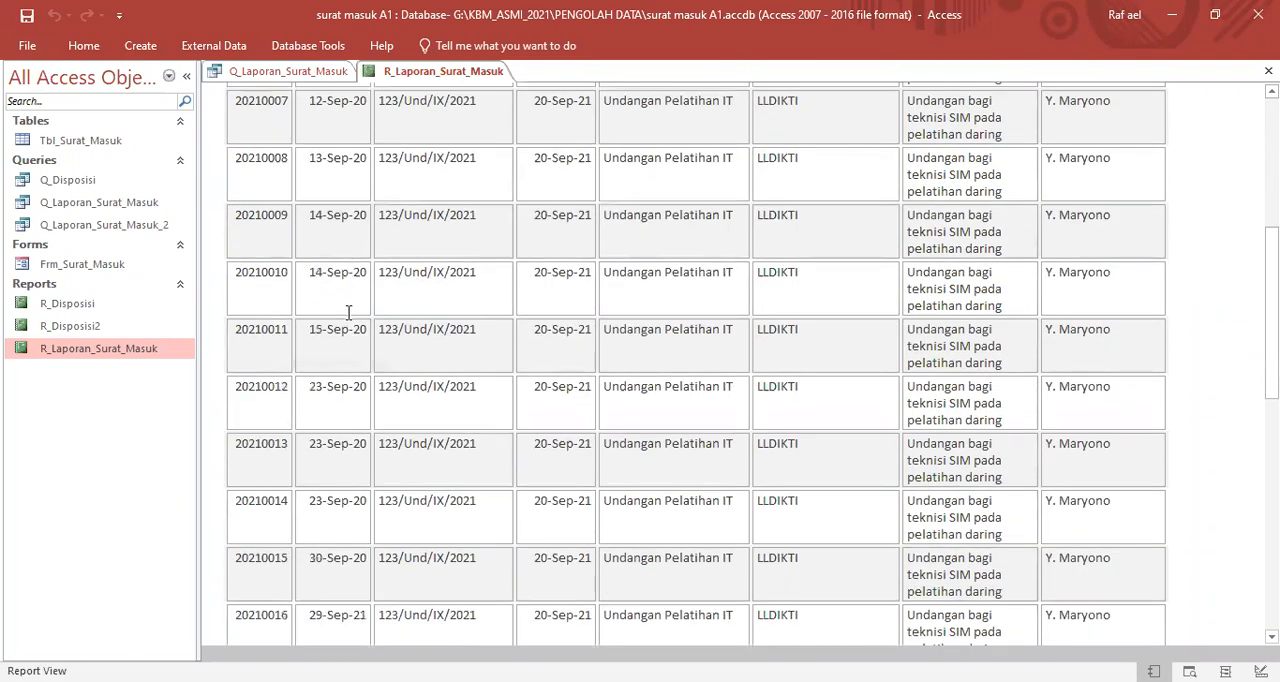
scroll(348, 313, "down", 3)
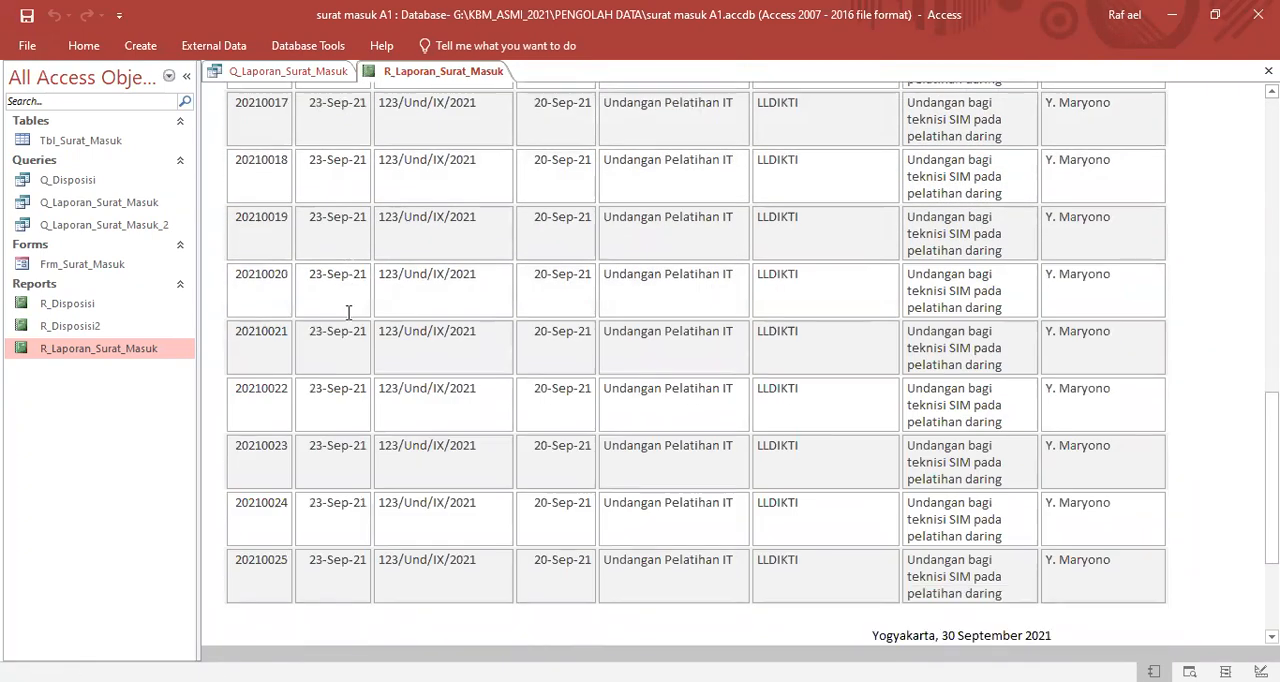
scroll(348, 313, "up", 3)
scroll(348, 313, "up", 5)
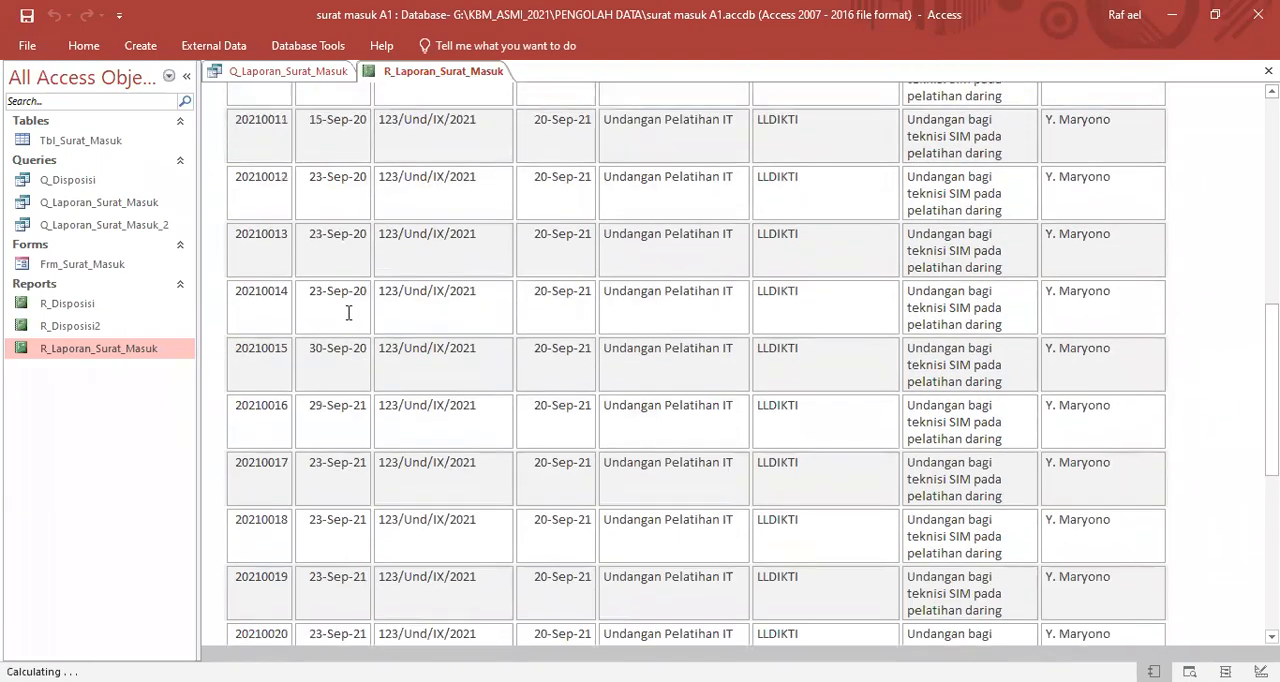
scroll(345, 310, "down", 3)
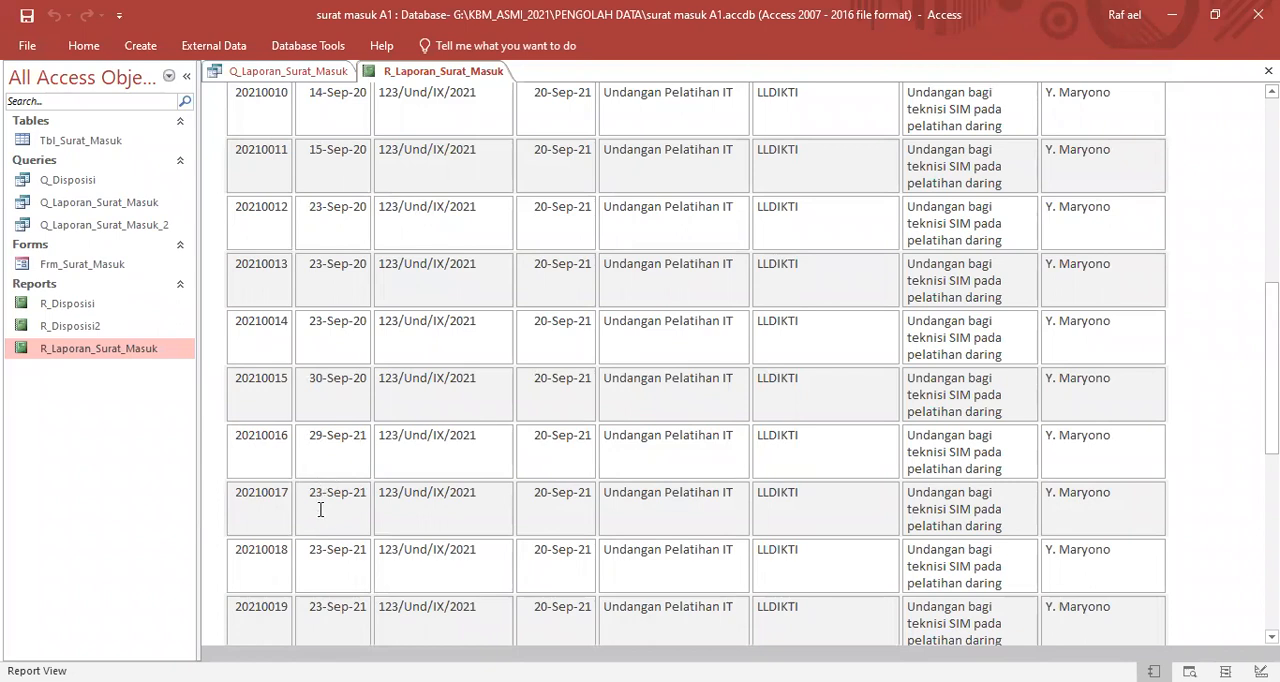
scroll(350, 560, "down", 3)
scroll(350, 528, "down", 3)
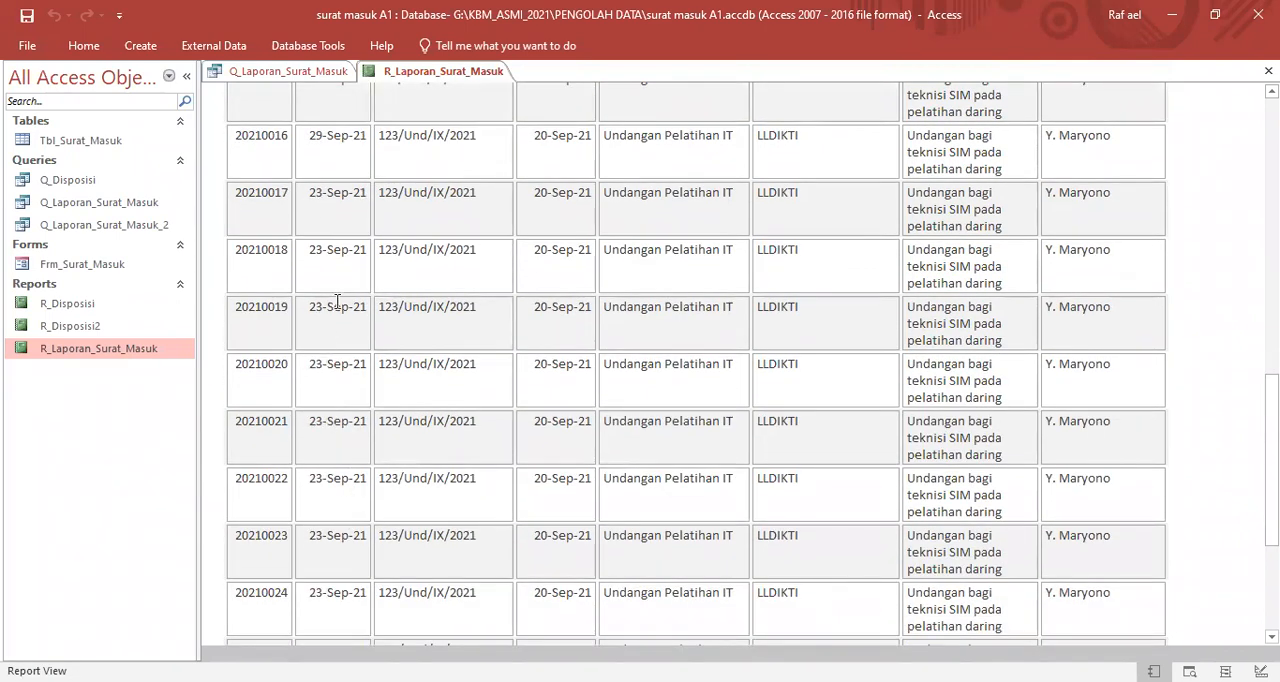
scroll(337, 300, "up", 3)
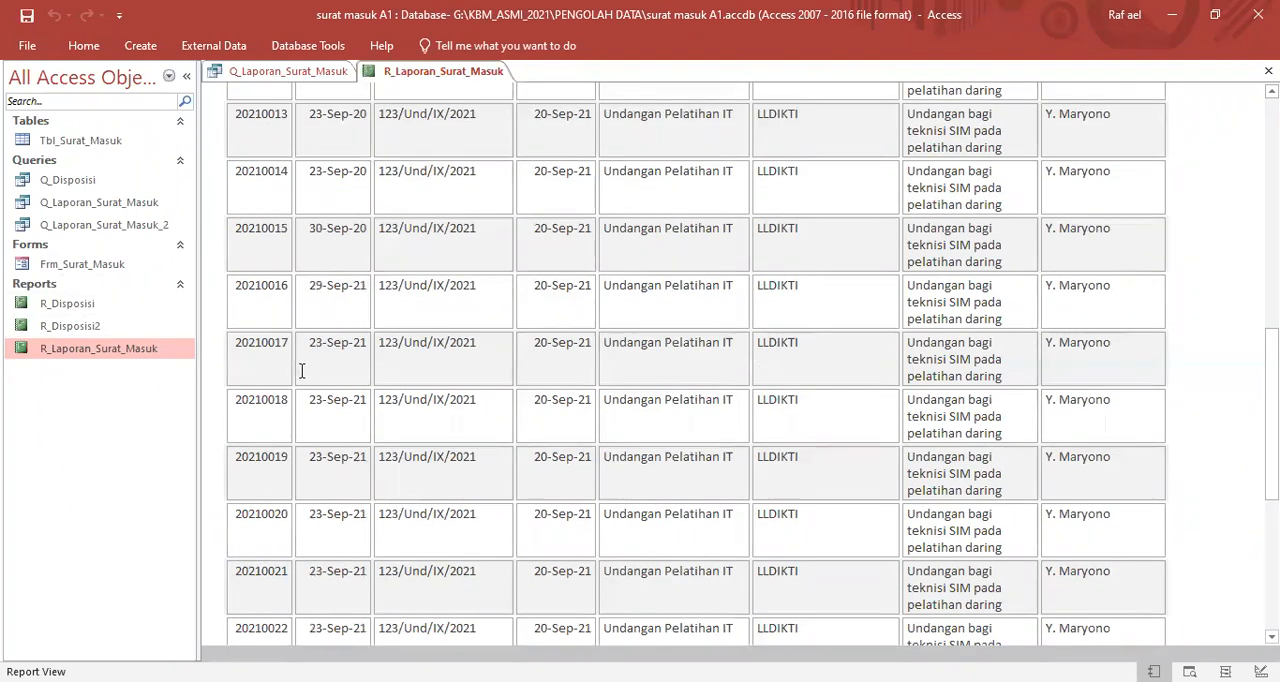
scroll(326, 346, "up", 9)
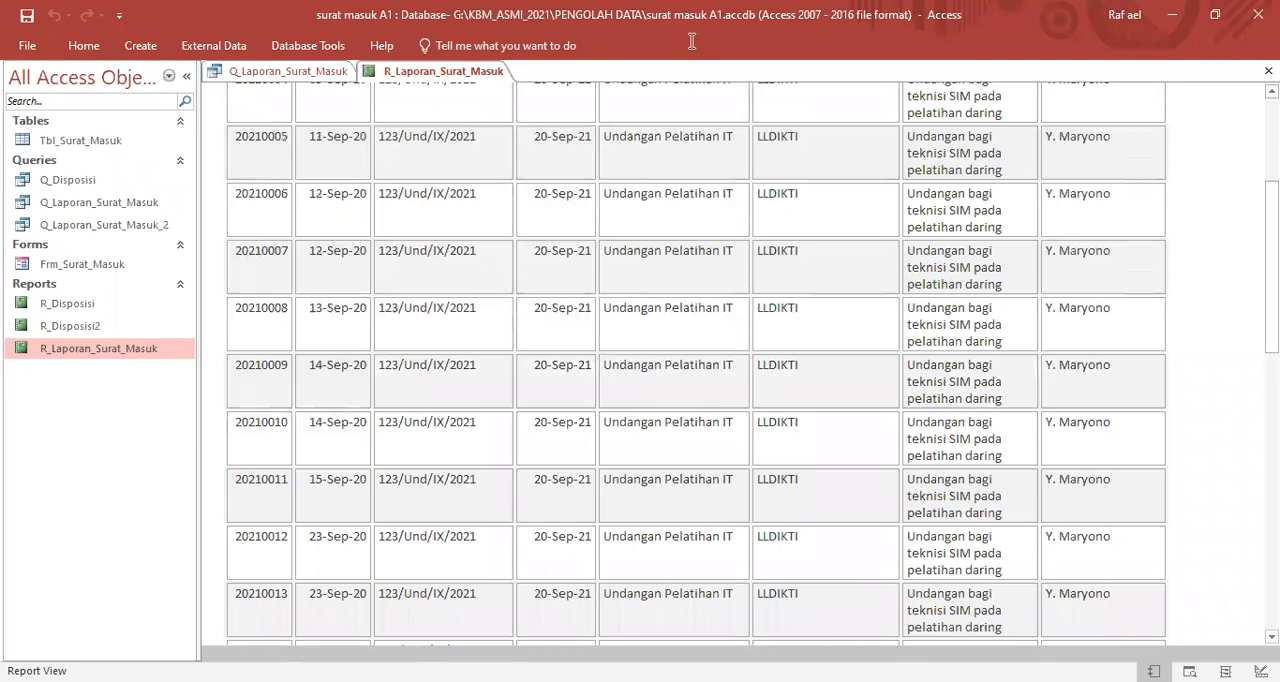
left_click(692, 41)
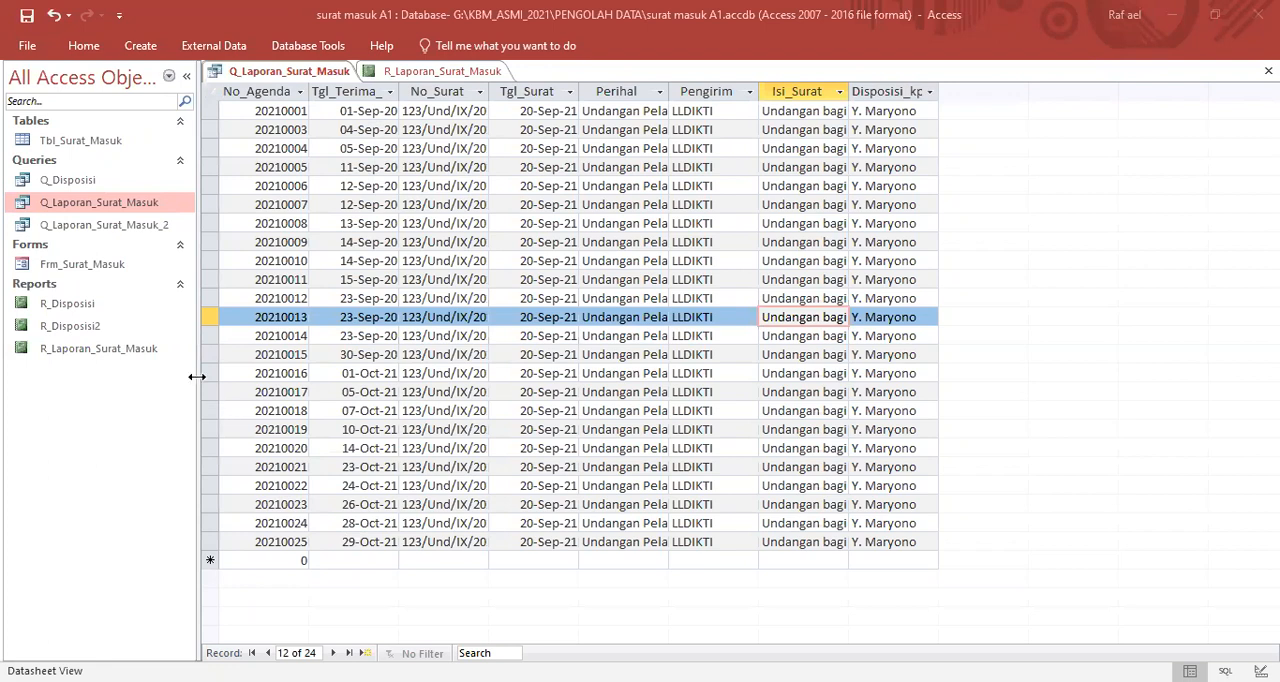
- Copy the Q_Laporan_Surat_Masuk query and paste it as a new query in the database
left_click(170, 212)
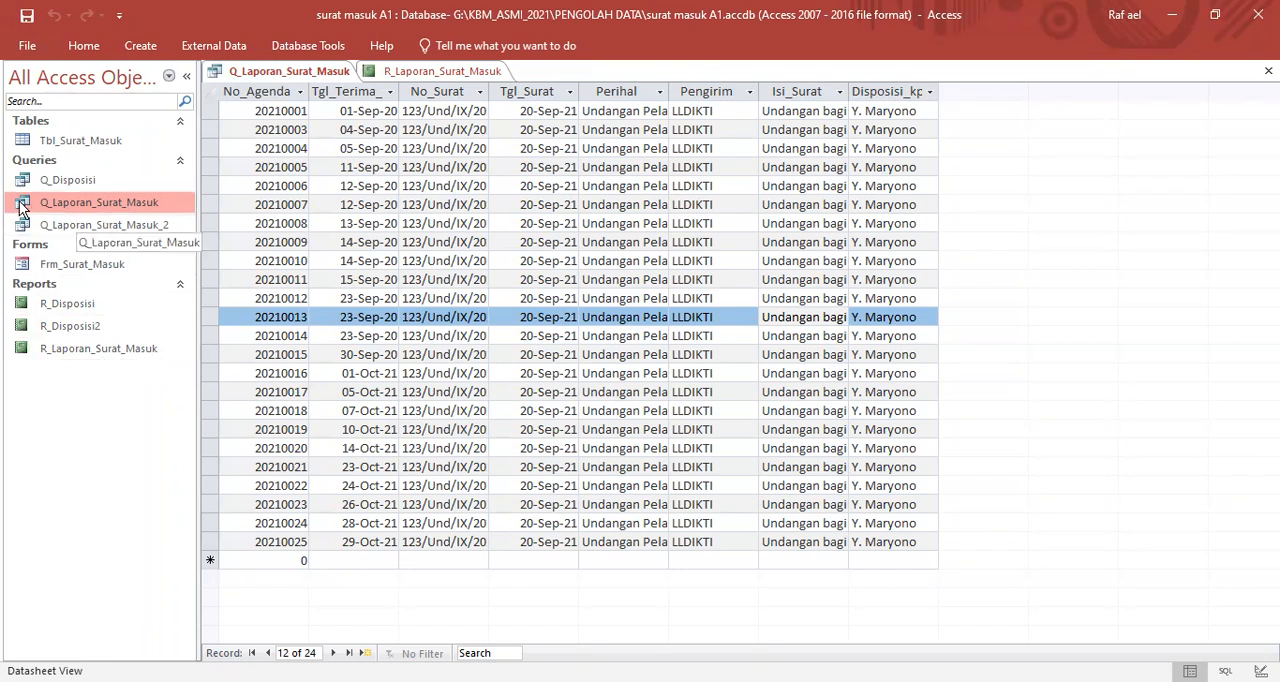
left_click(30, 142)
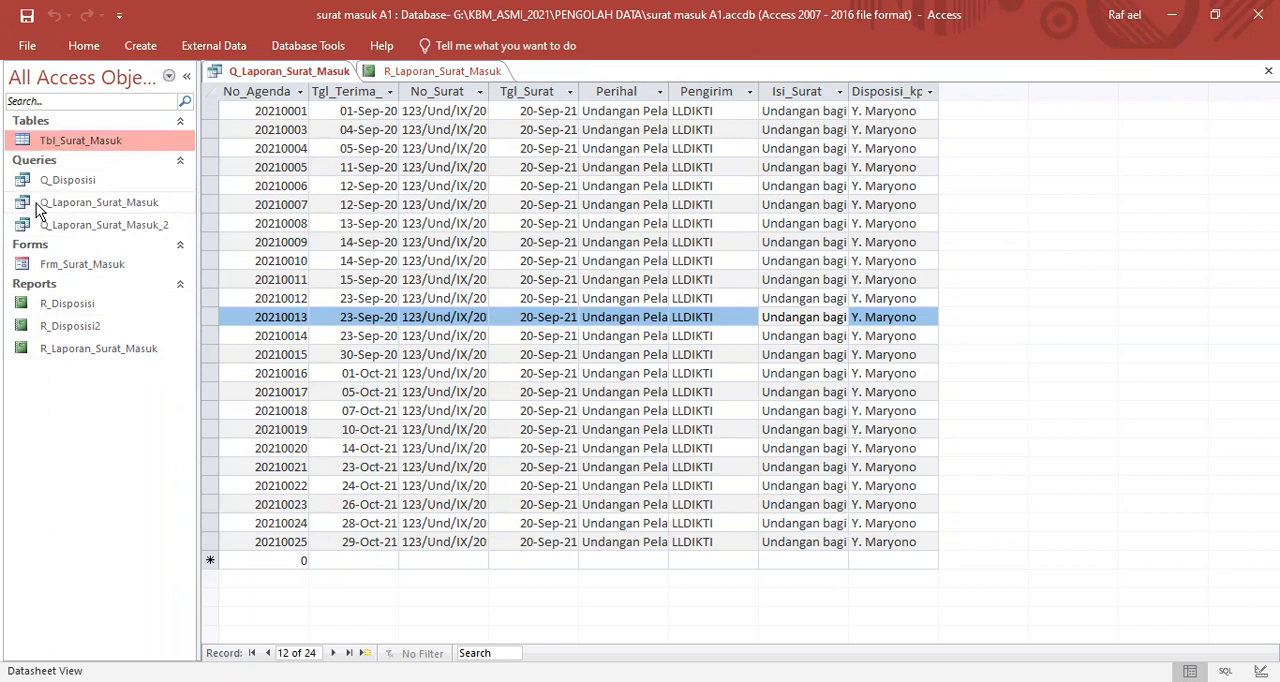
left_click(38, 205)
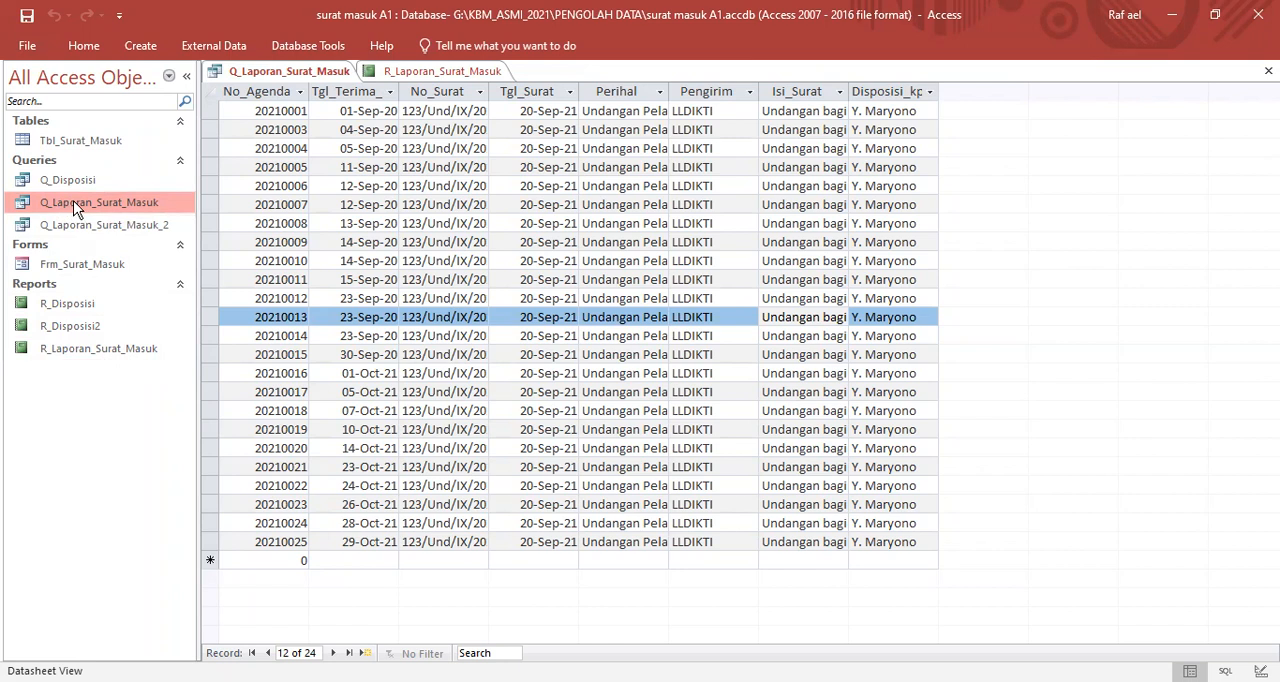
right_click(76, 207)
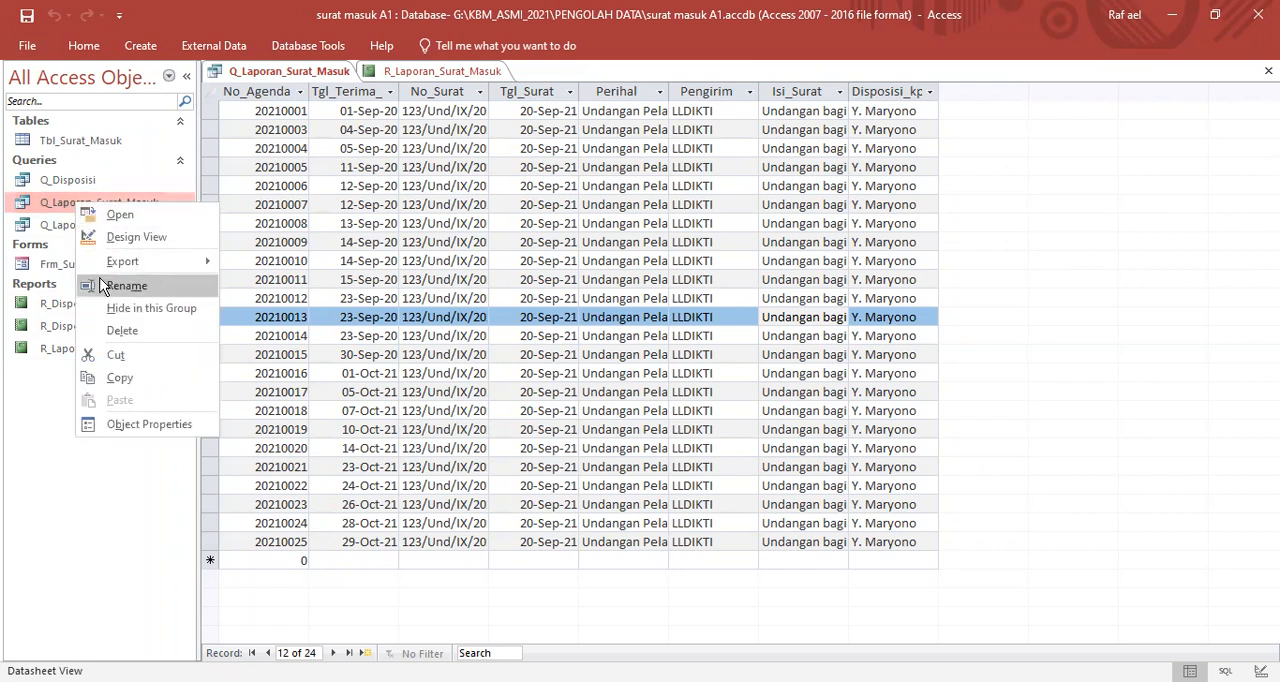
left_click(124, 378)
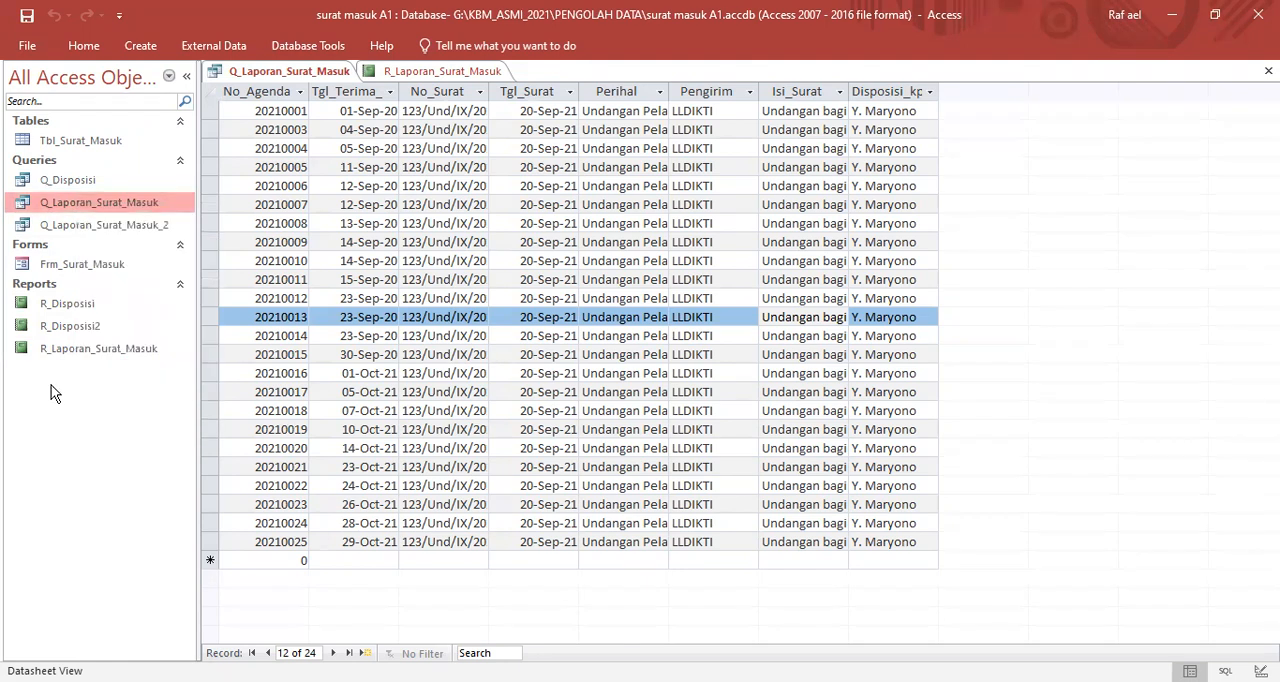
right_click(54, 393)
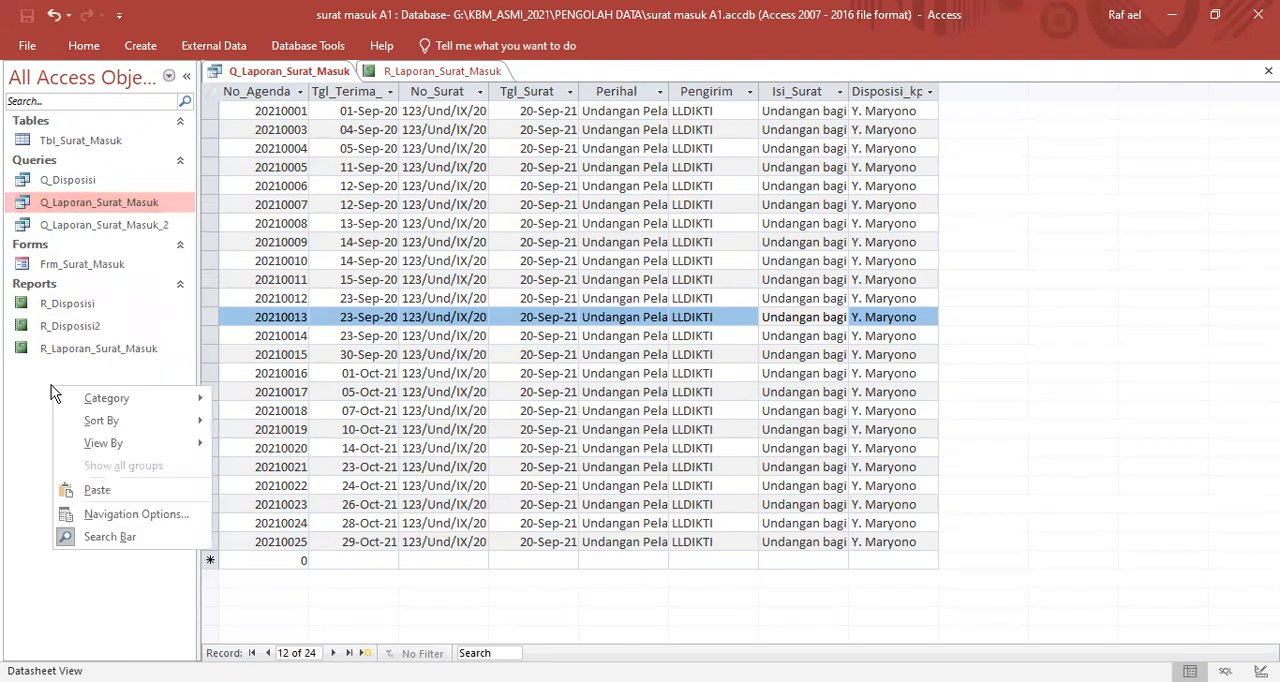
left_click(99, 492)
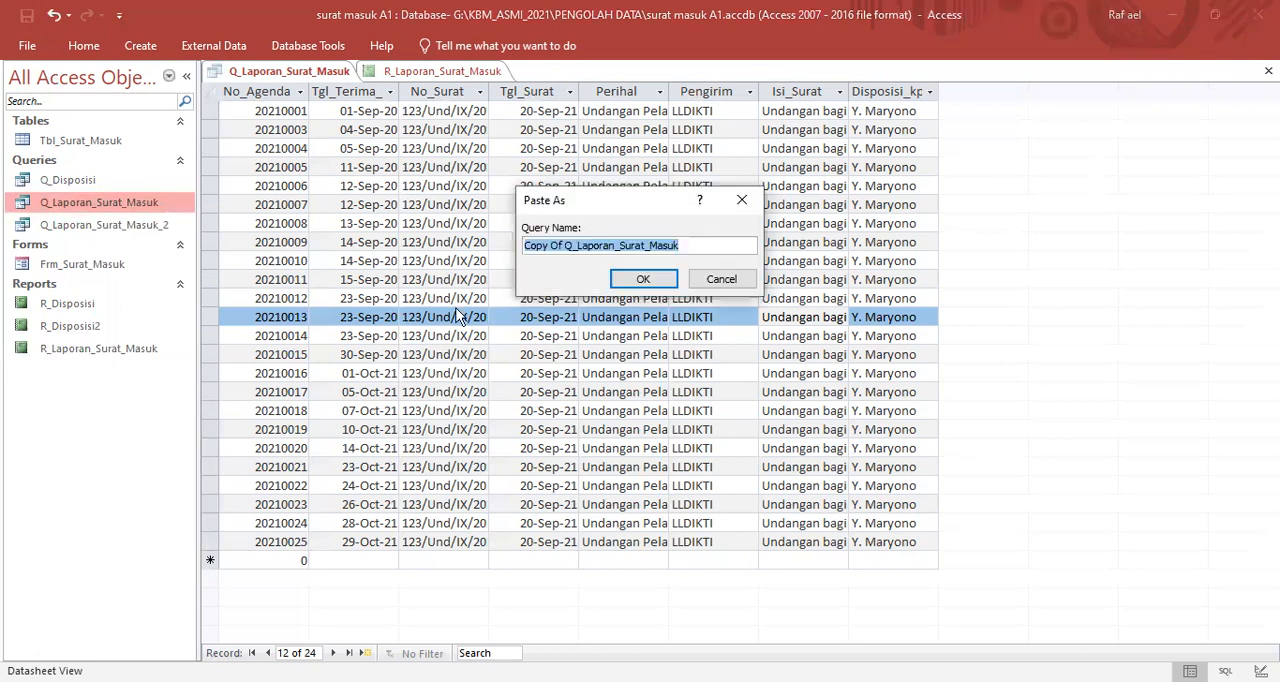
- Name the pasted query copy "Q_Laporan_Surat_Masuk BY BULAN"
left_click(567, 245)
left_click_drag(566, 247, 495, 252)
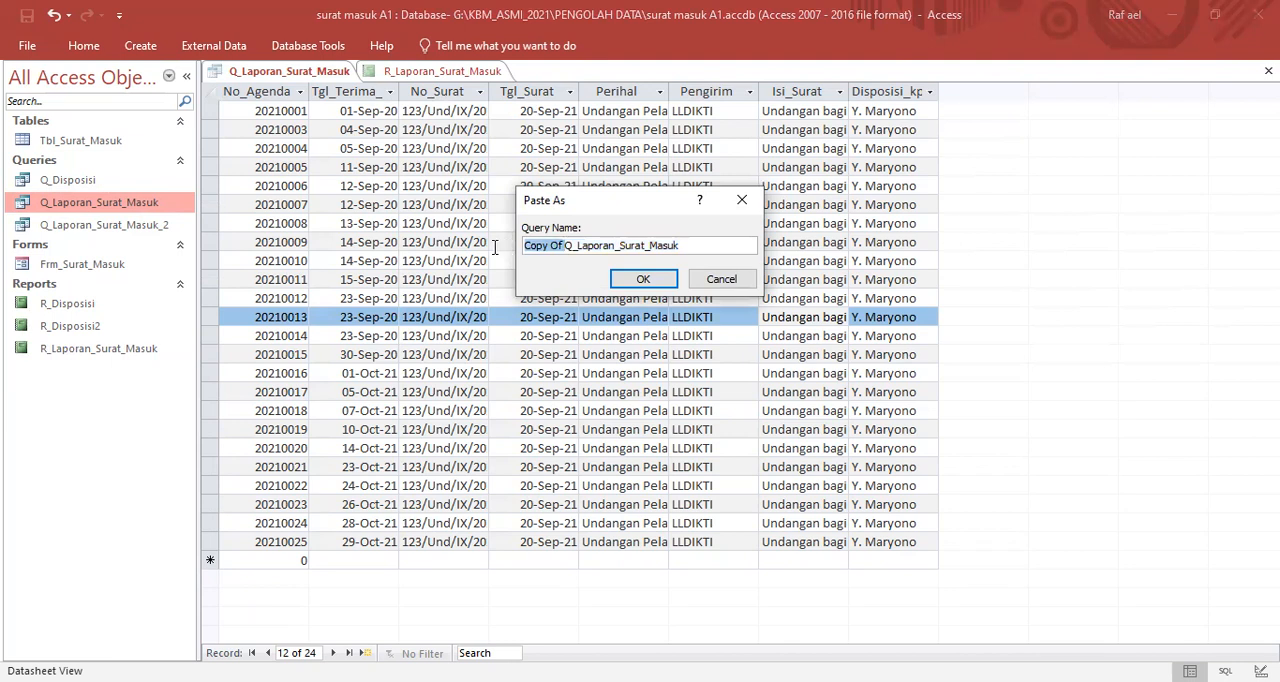
key("BackSpace")
left_click(667, 245)
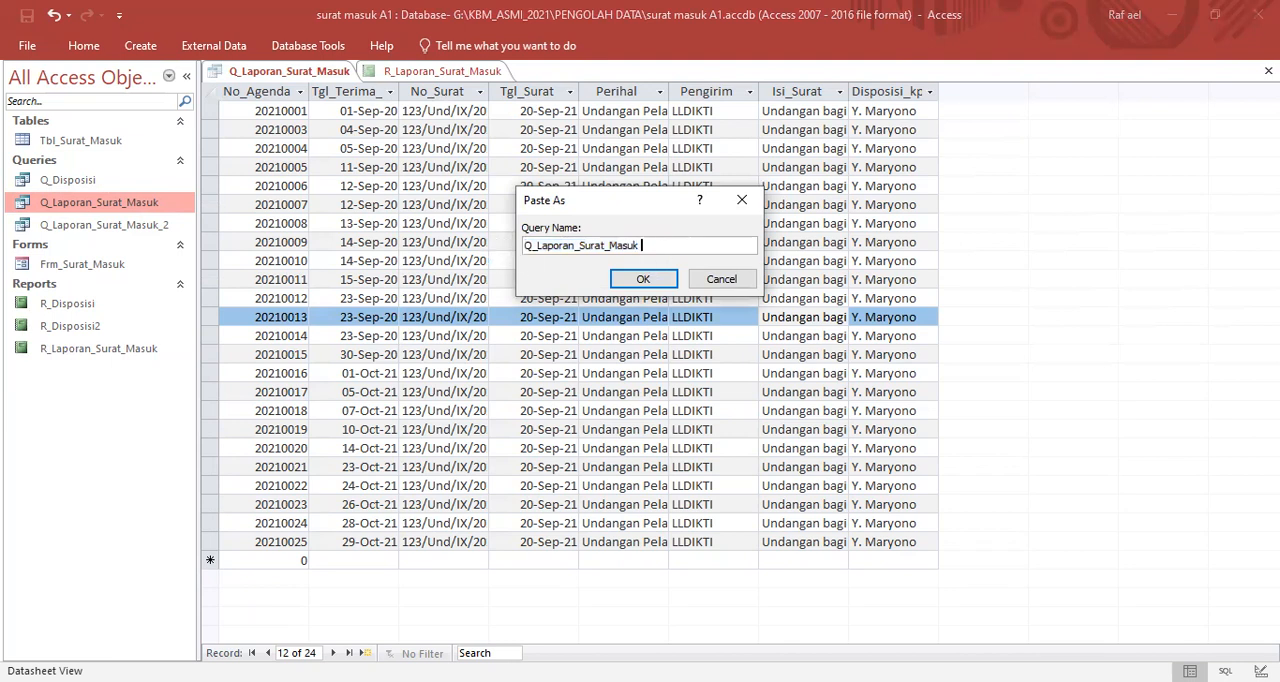
type("BY BULAN")
left_click(645, 279)
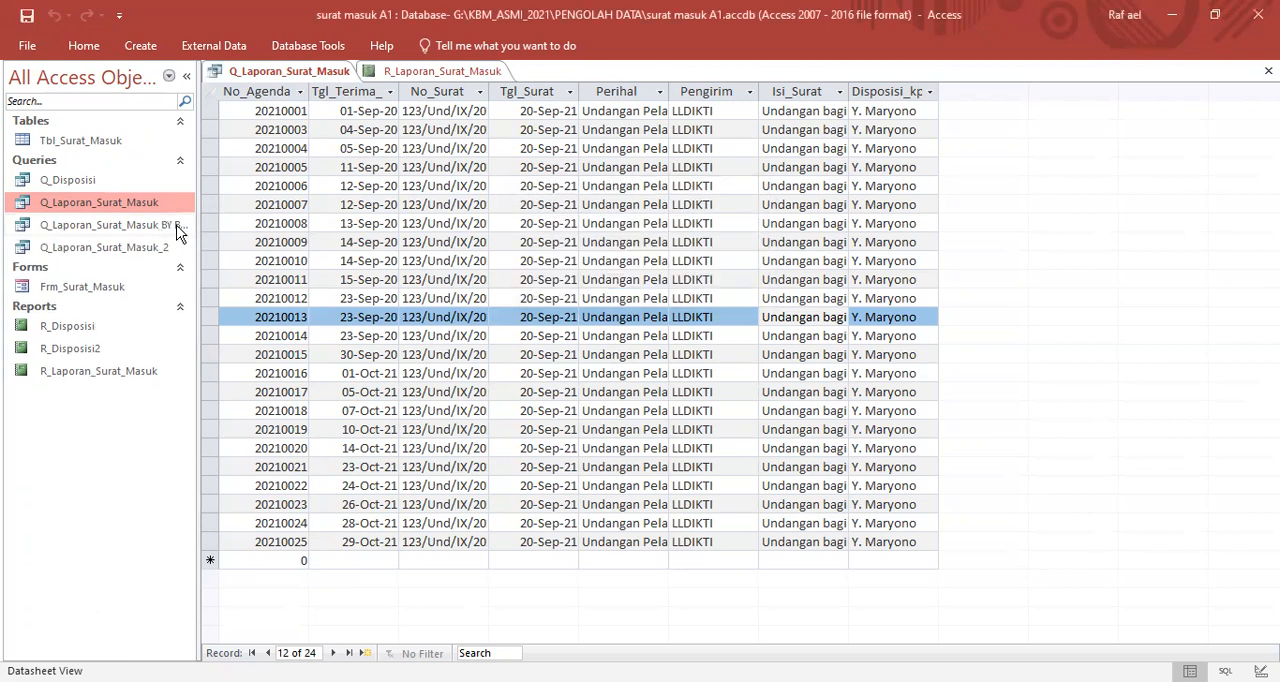
- Widen the object list to fit the full query names, and close the open Q_Laporan_Surat_Masuk query and R_Laporan_Surat_Masuk report
left_click_drag(197, 207, 285, 208)
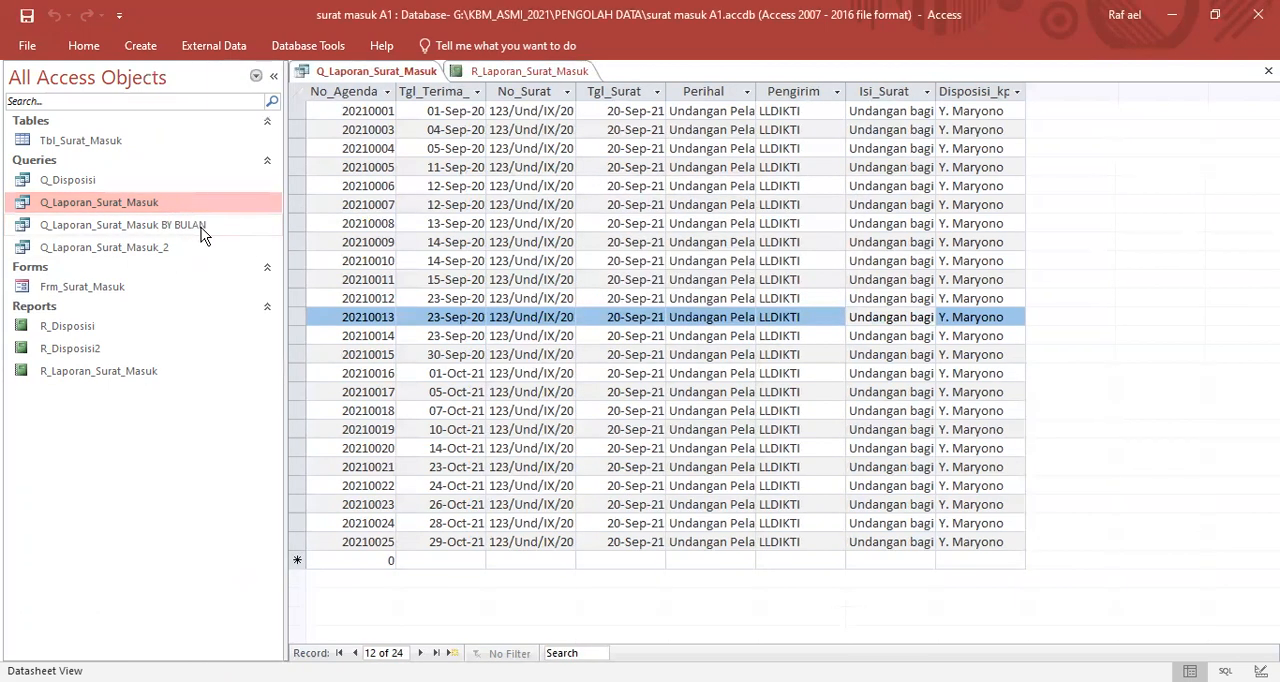
left_click(201, 227)
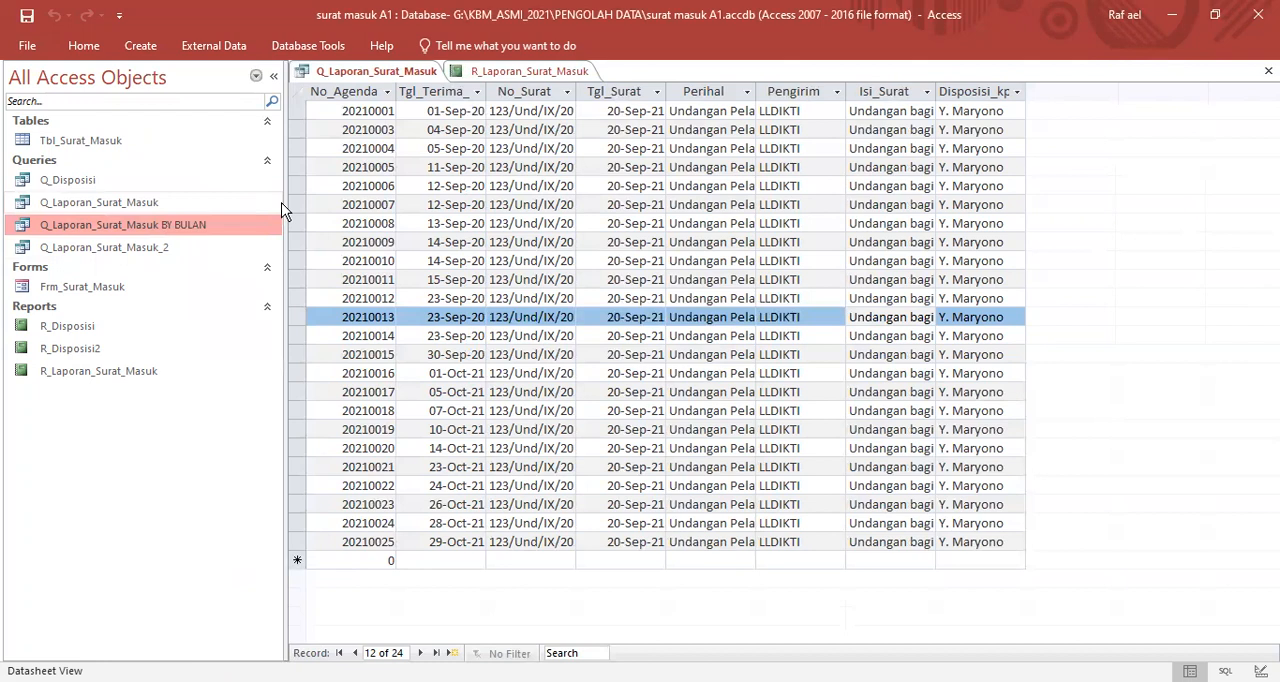
left_click(400, 75)
right_click(401, 71)
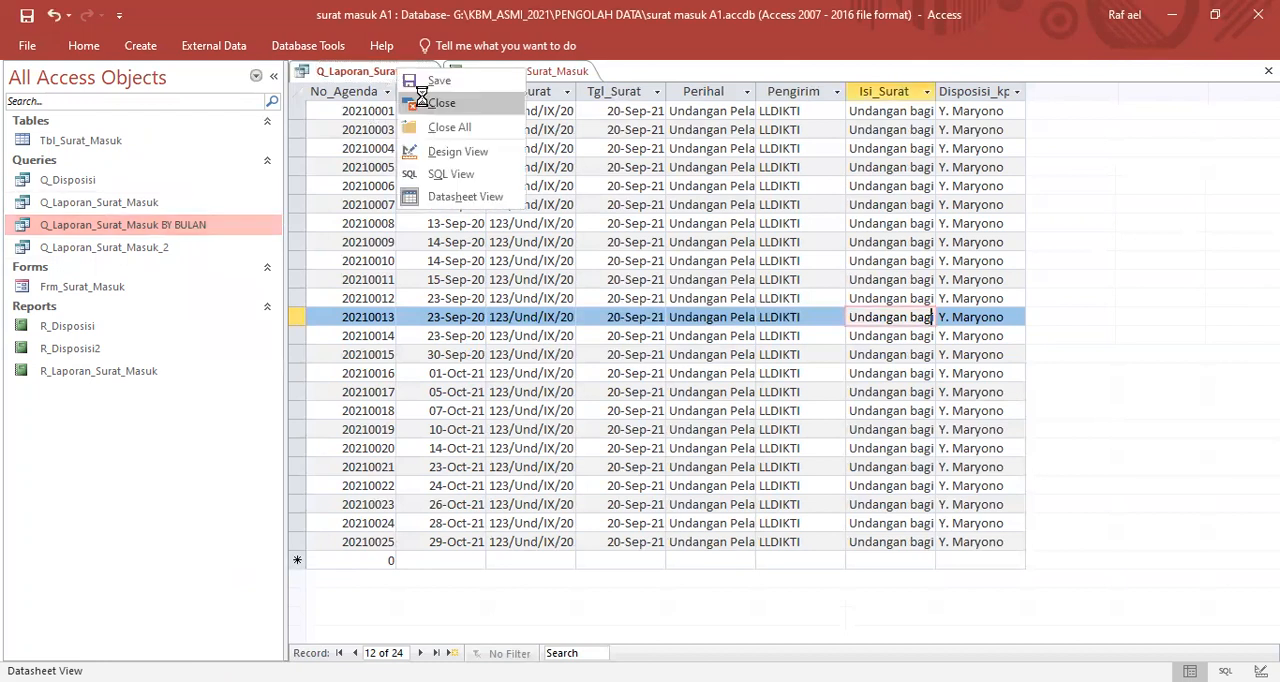
left_click(436, 103)
right_click(417, 73)
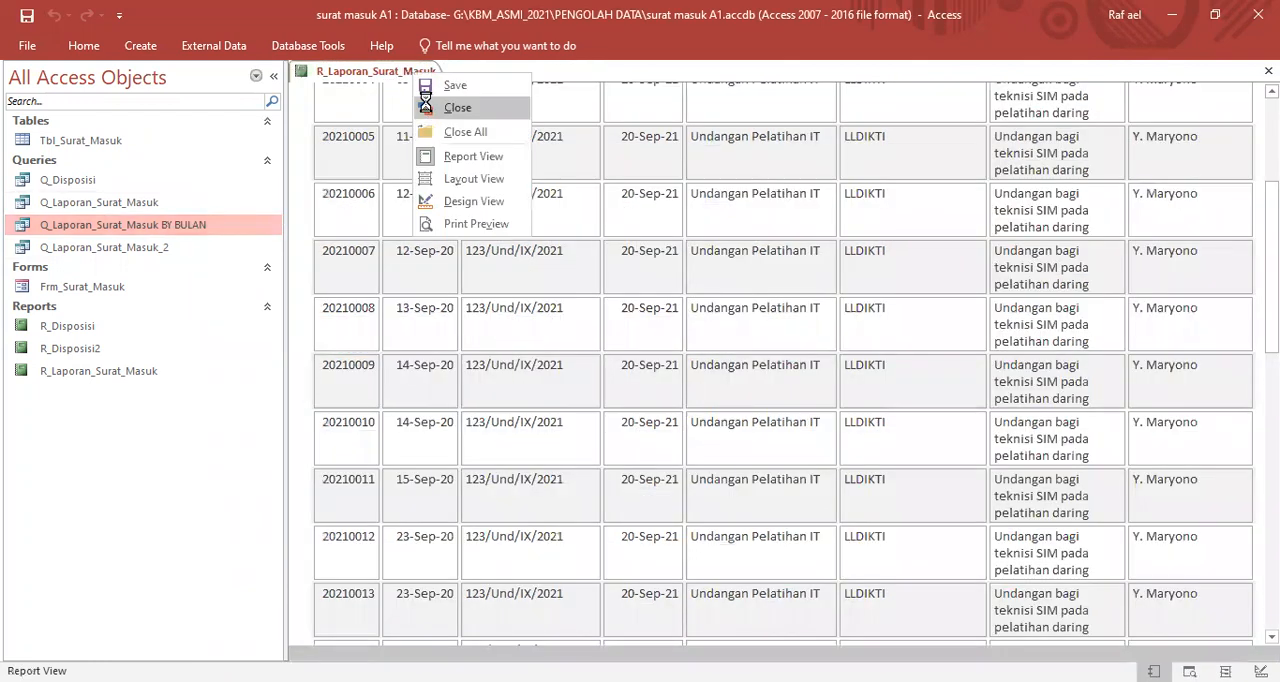
left_click(456, 107)
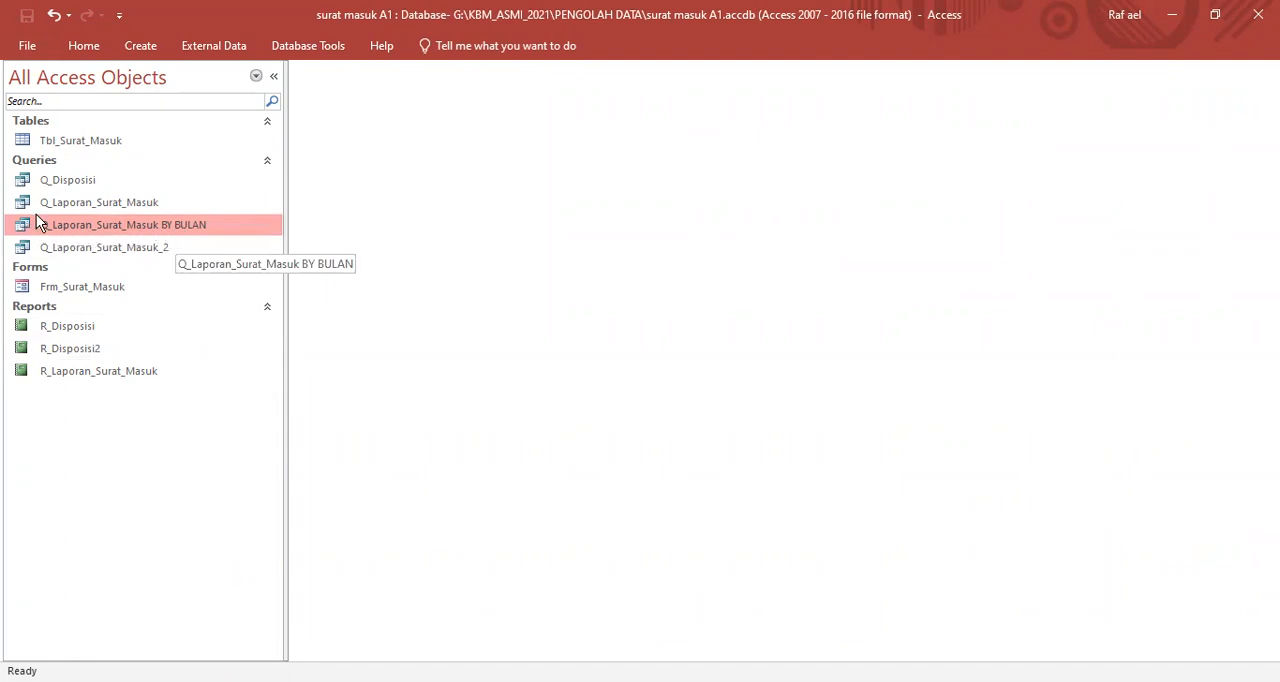
- Start a Report Wizard report on the Q_Laporan_Surat_Masuk BY BULAN query with all its fields and no grouping levels
left_click(143, 48)
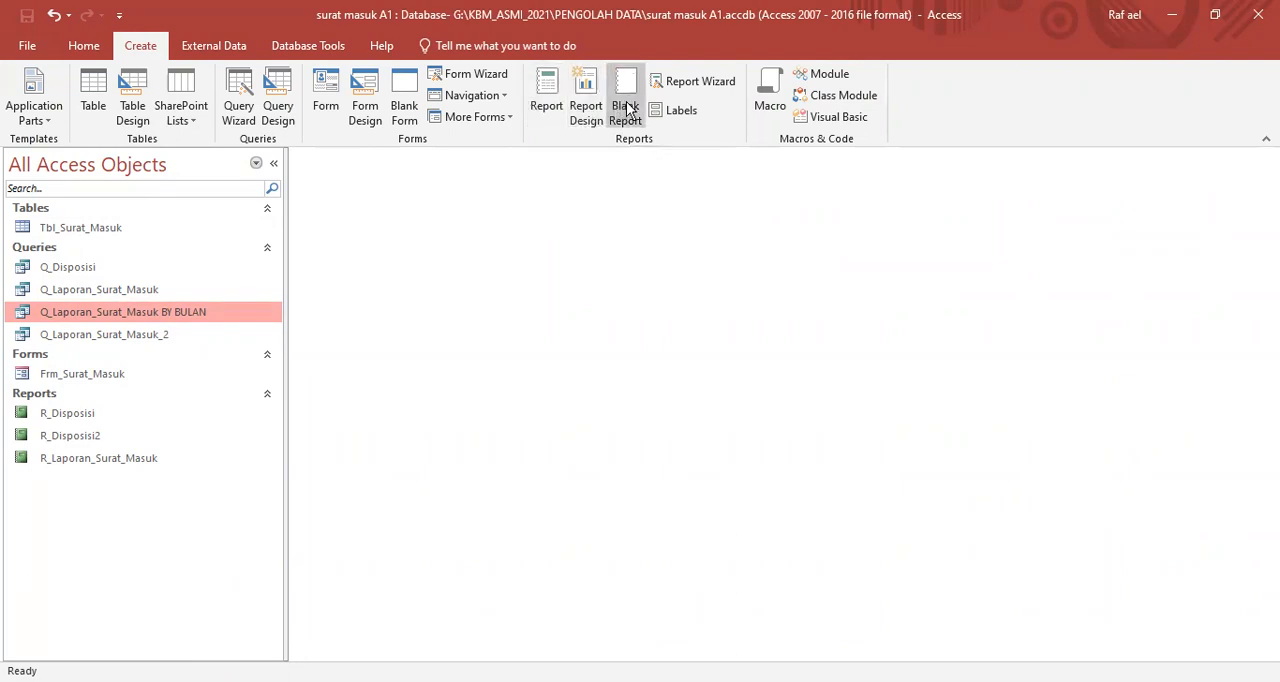
left_click(679, 86)
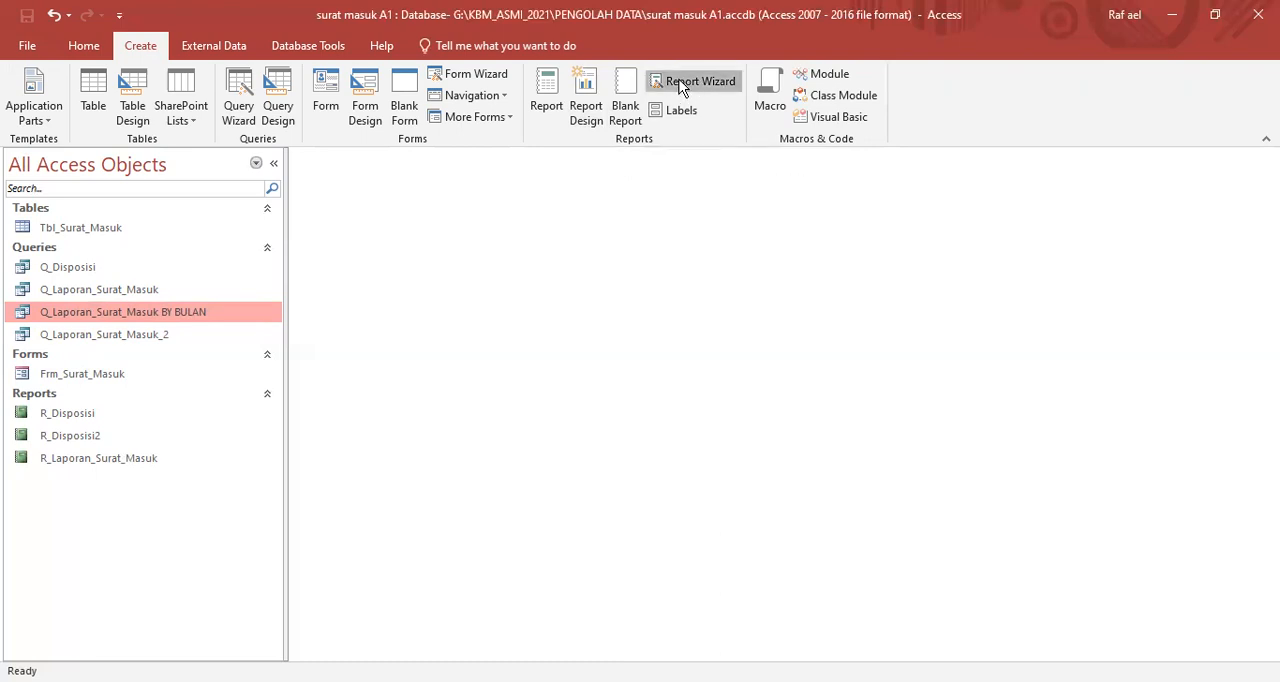
left_click(679, 86)
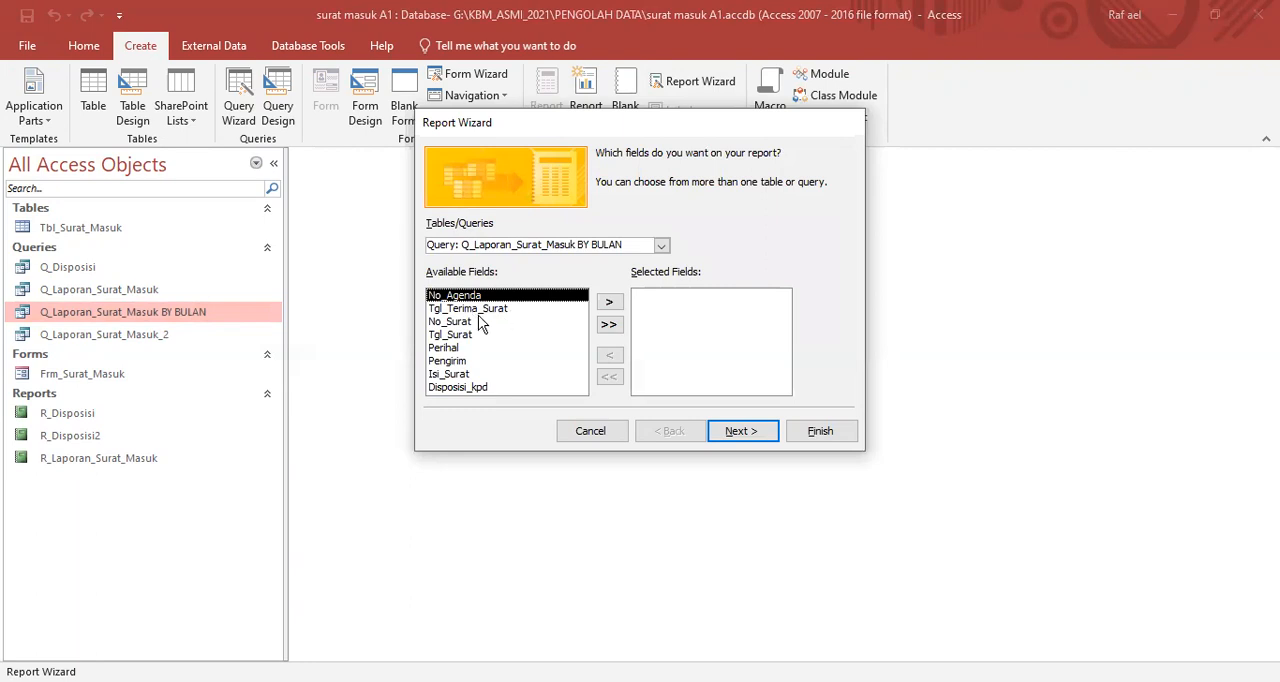
left_click(609, 326)
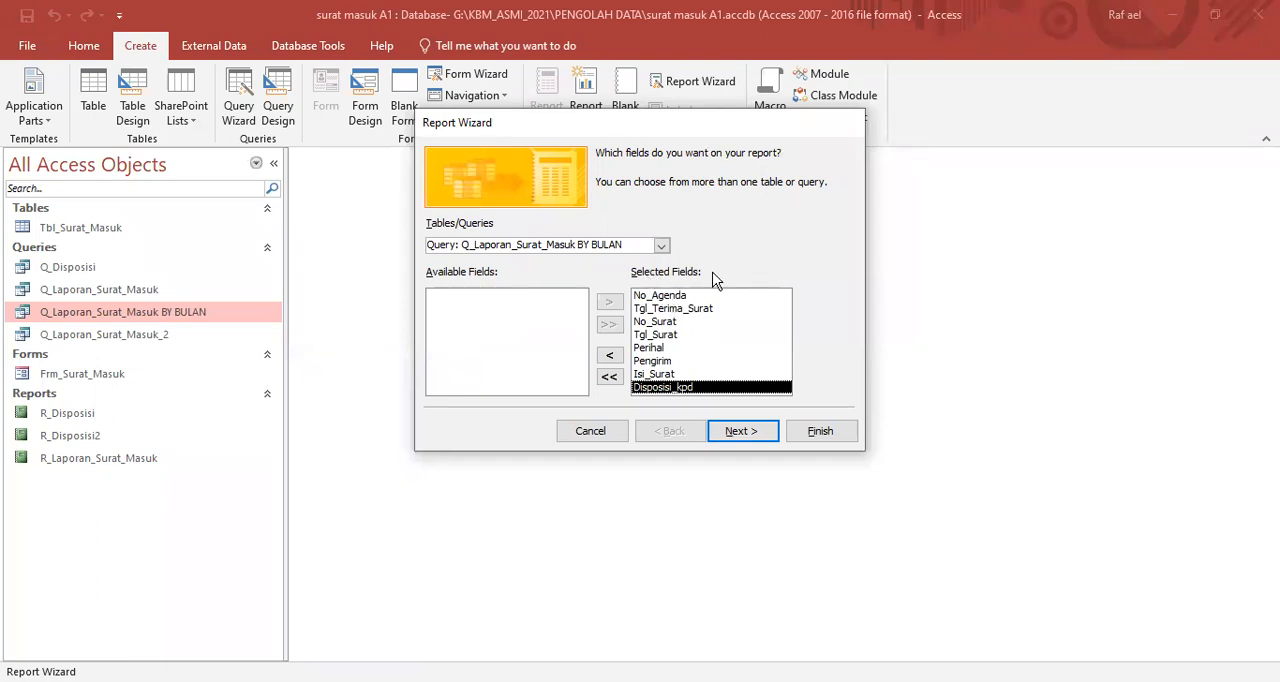
left_click(737, 435)
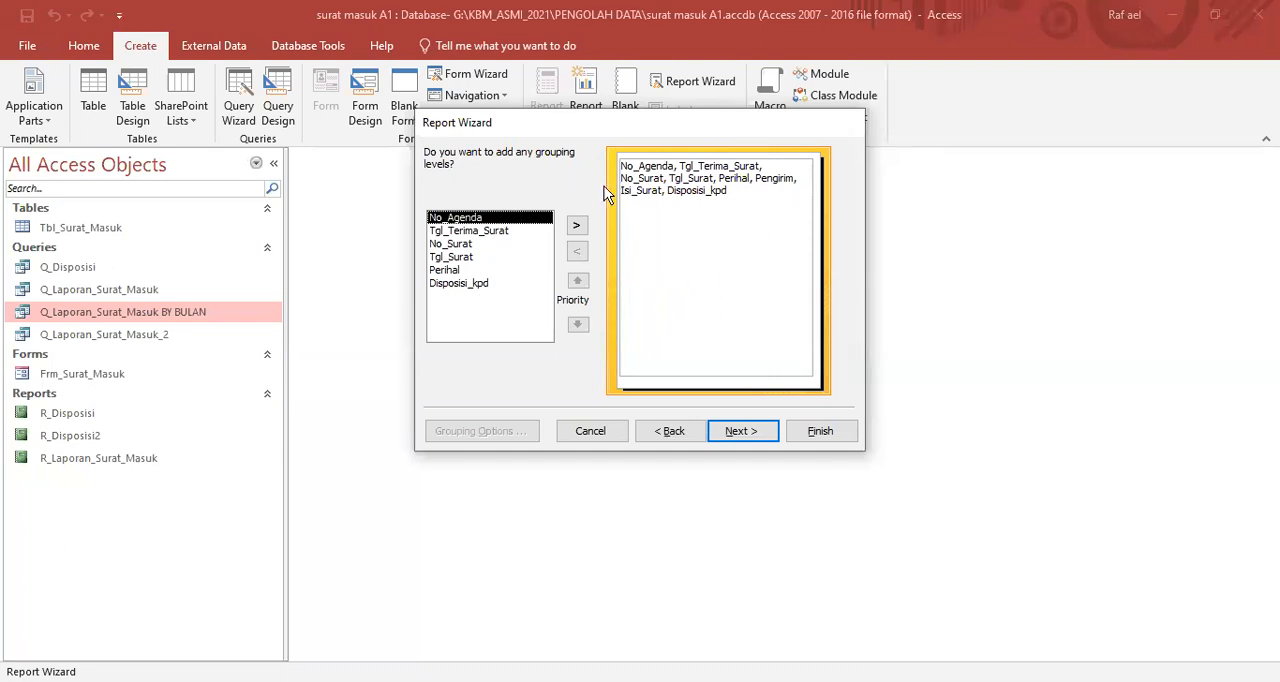
left_click(748, 437)
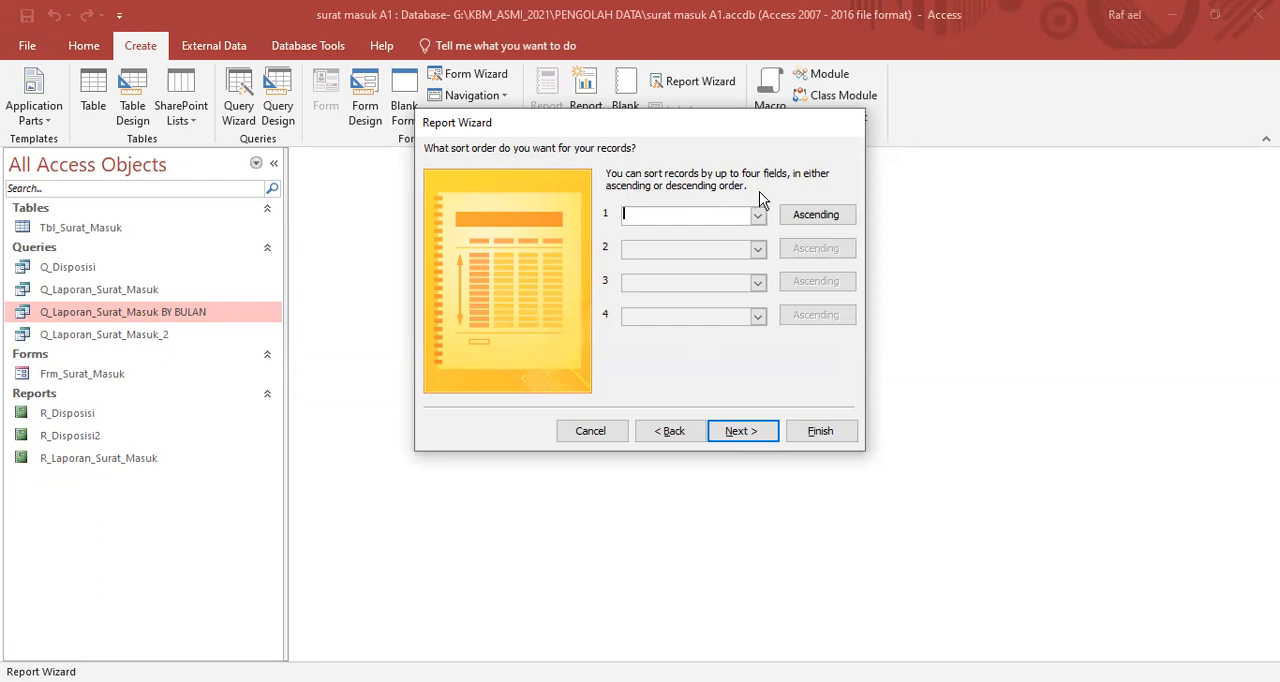
- Review the fields available for sorting, leave all four sort levels empty and continue to the report layout options
left_click(757, 219)
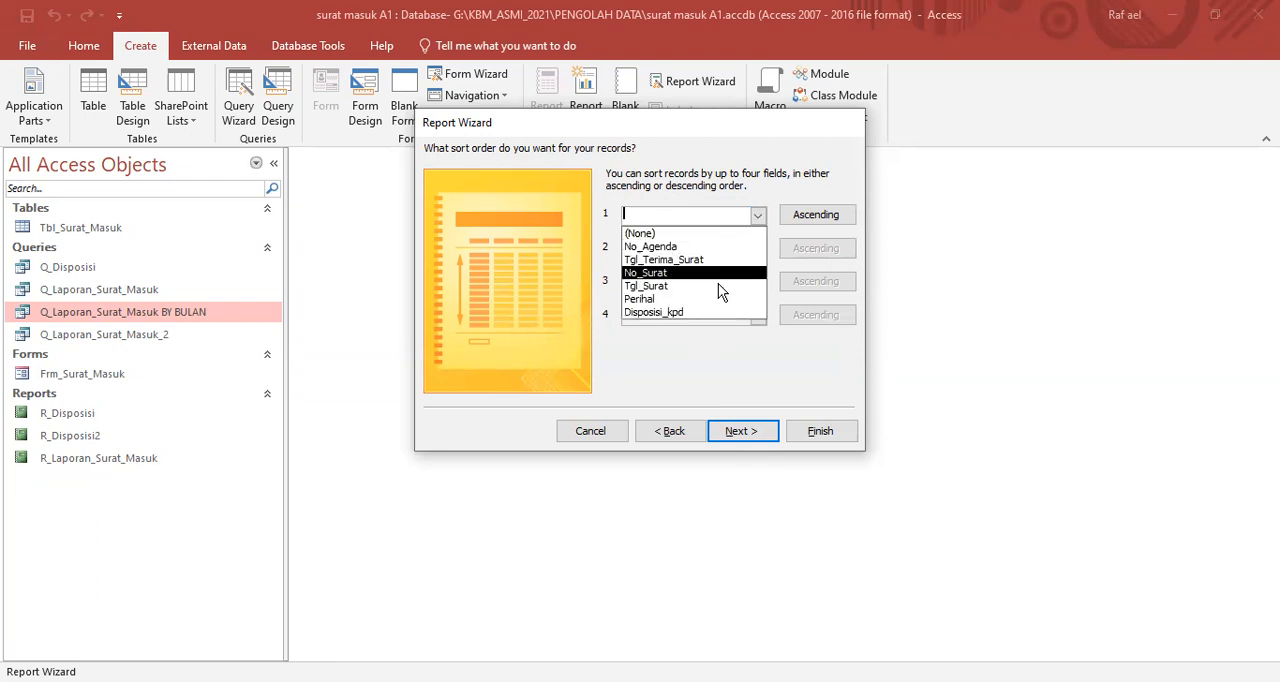
left_click(780, 181)
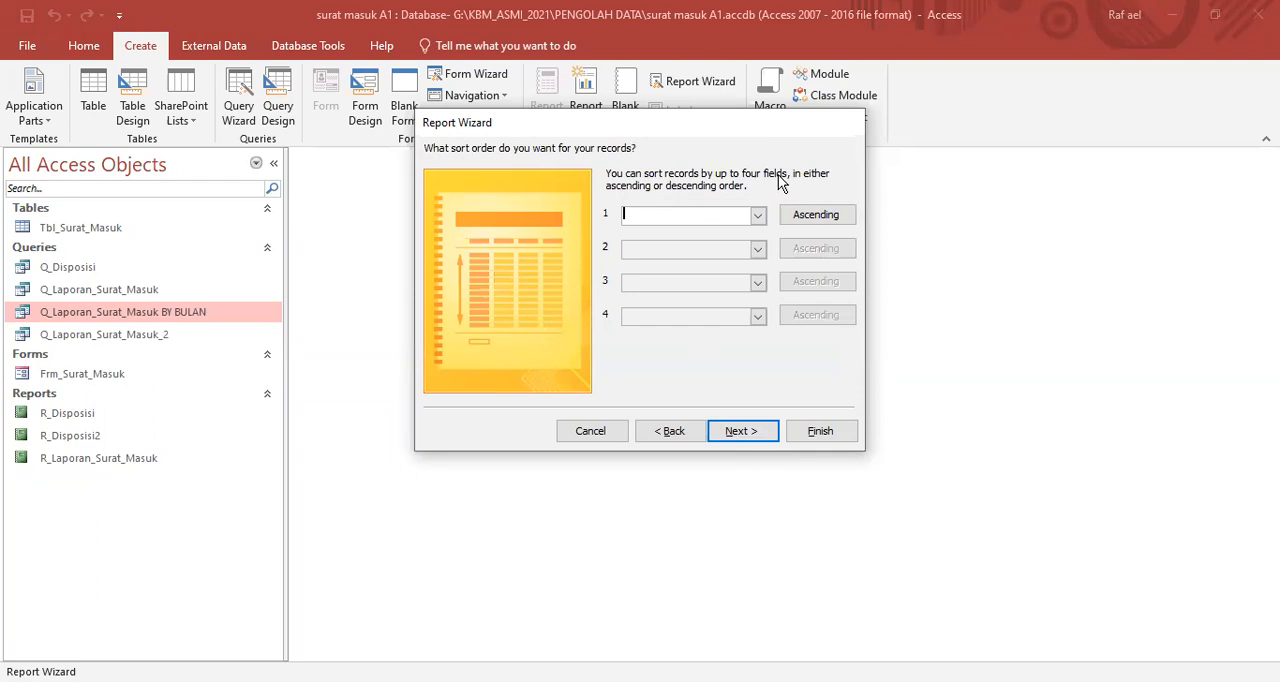
left_click(758, 218)
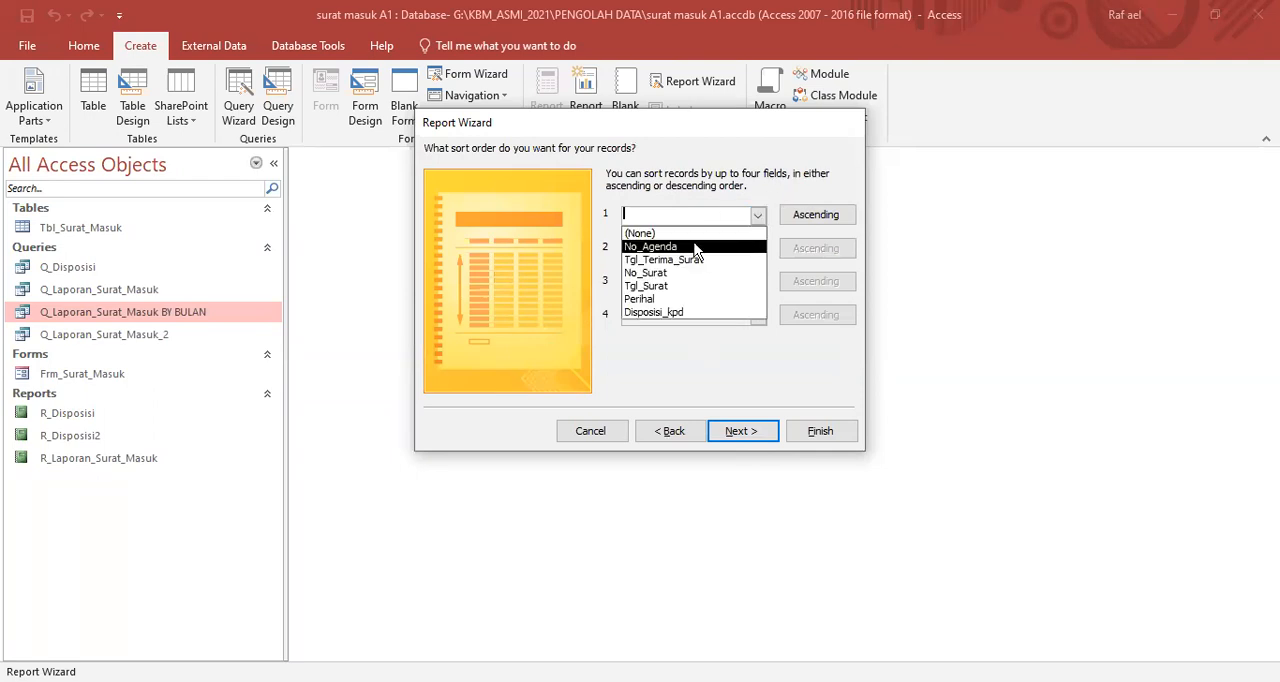
left_click(740, 156)
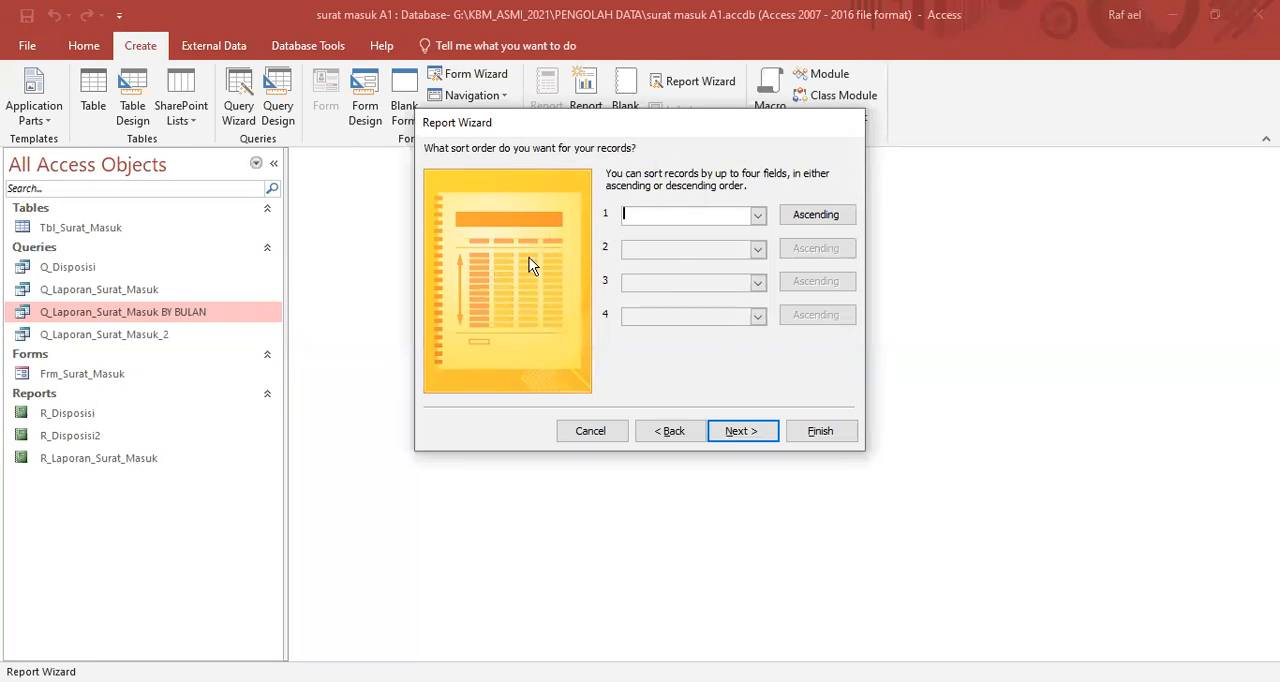
left_click(737, 434)
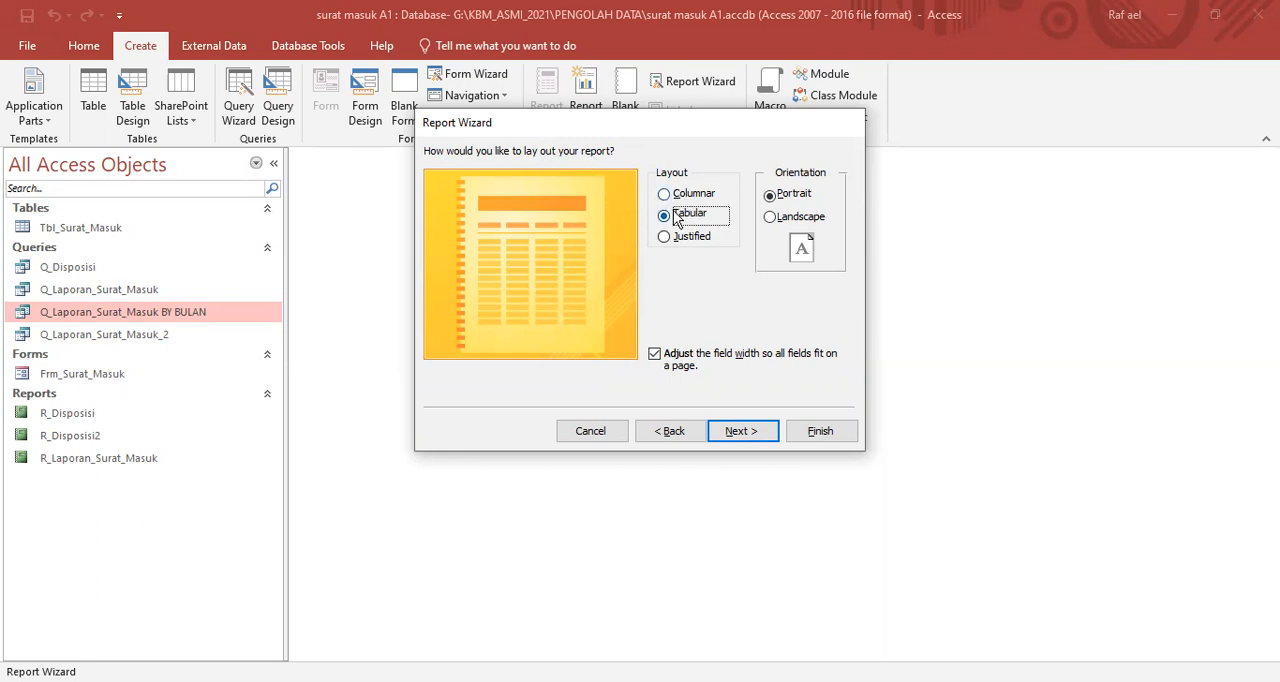
- Compare the Columnar and Justified layouts, and choose the Tabular layout in portrait orientation for the report
left_click_drag(778, 135, 889, 147)
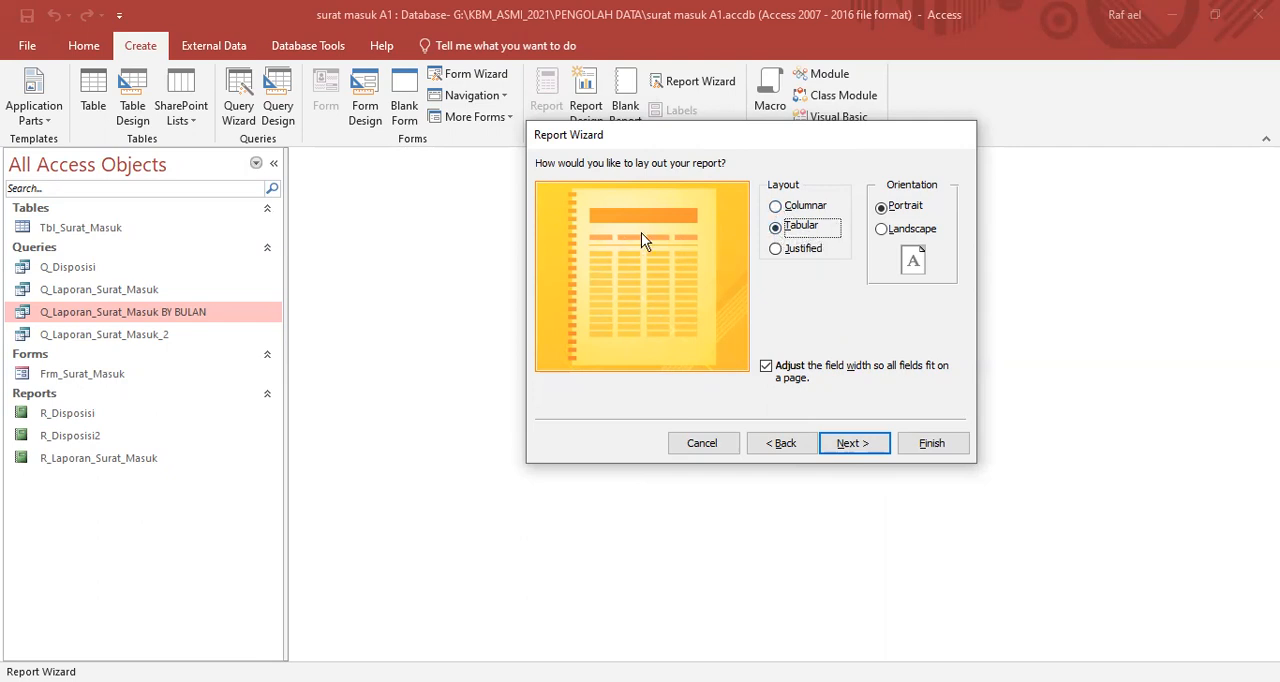
left_click(776, 207)
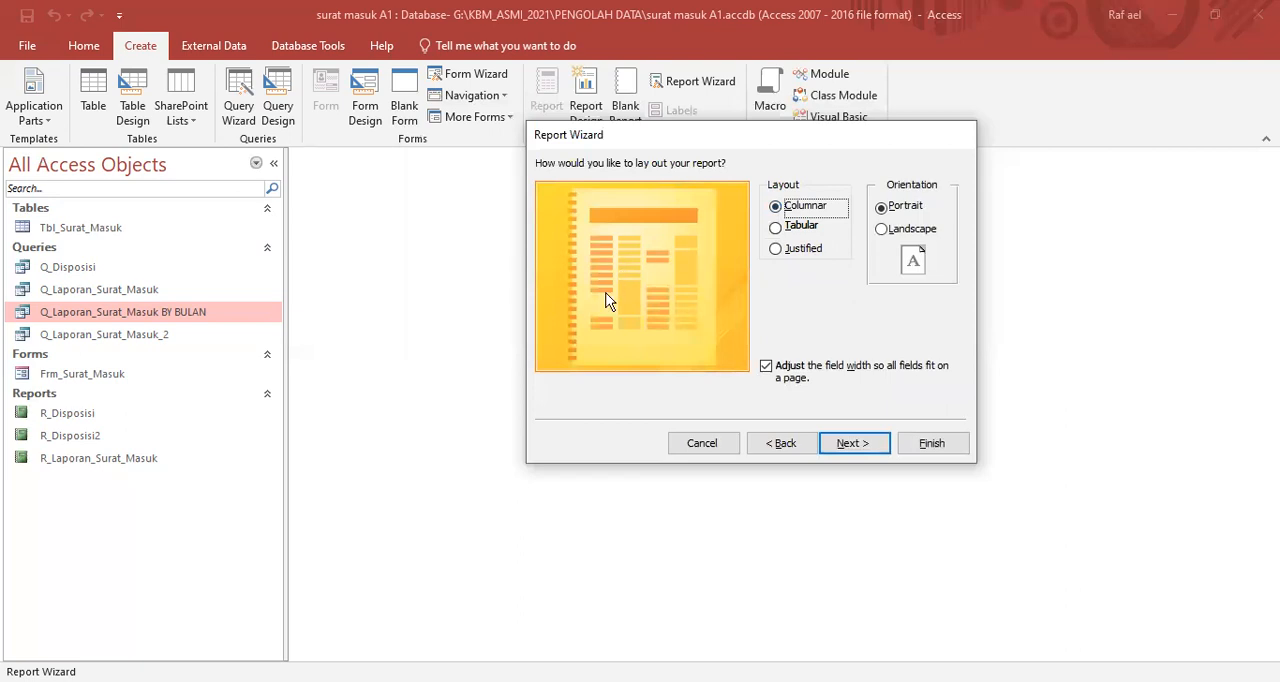
left_click(776, 250)
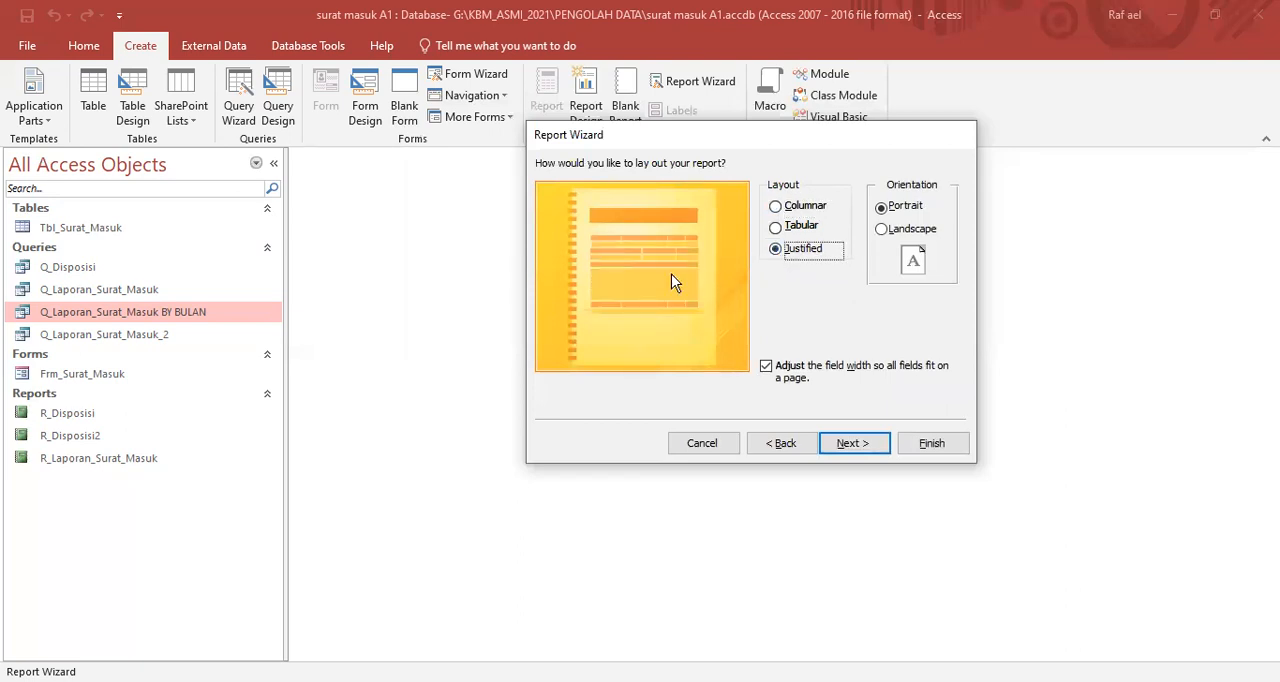
left_click(776, 228)
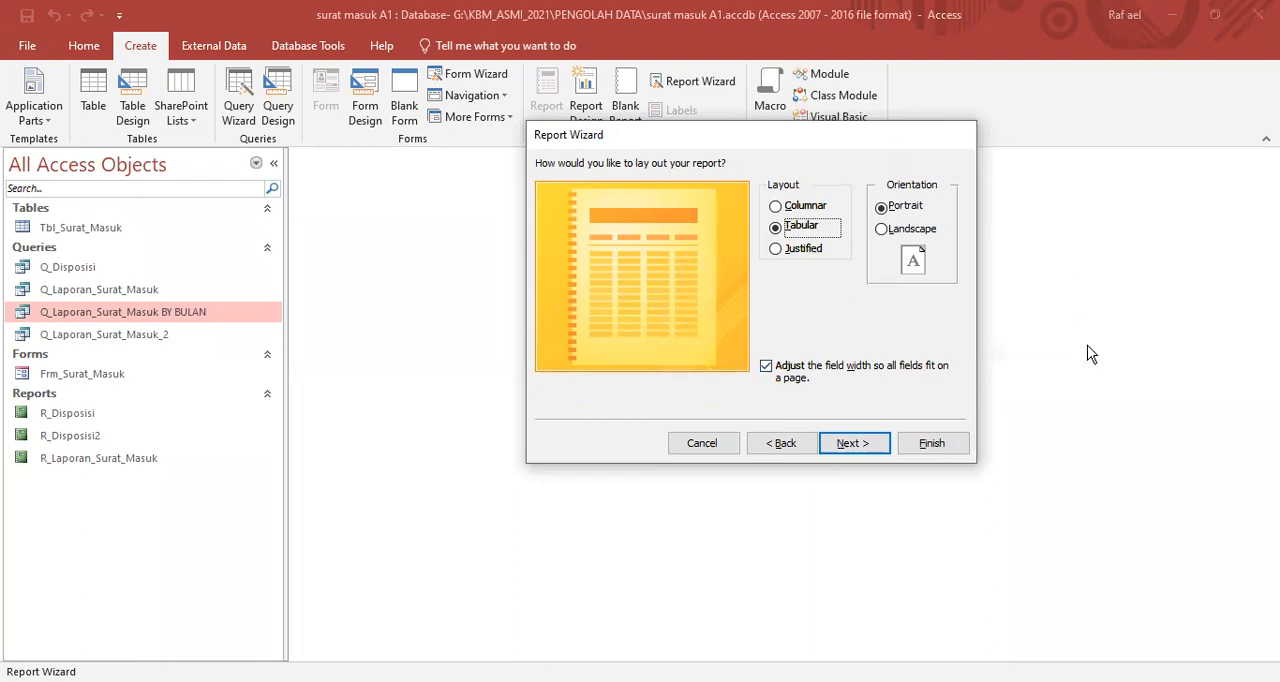
left_click(855, 447)
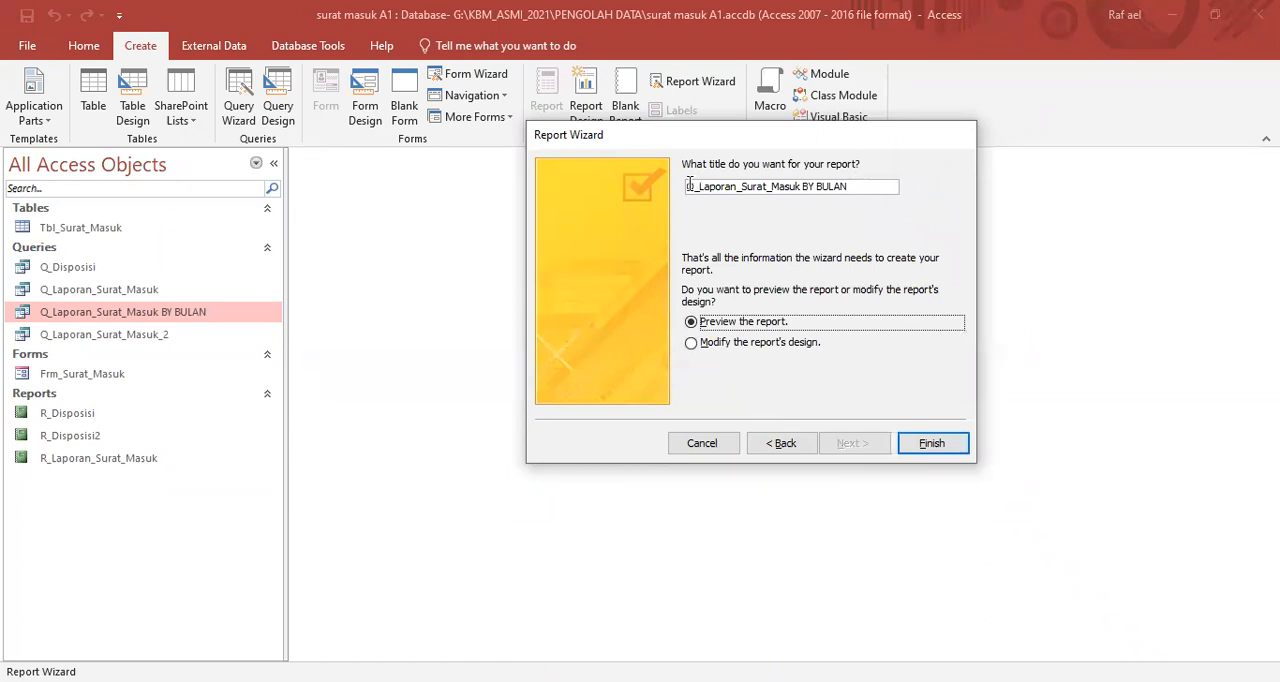
- Title the report "R_Laporan_Surat_Masuk BY BULAN" and finish the wizard with the report preview
left_click_drag(695, 185, 678, 184)
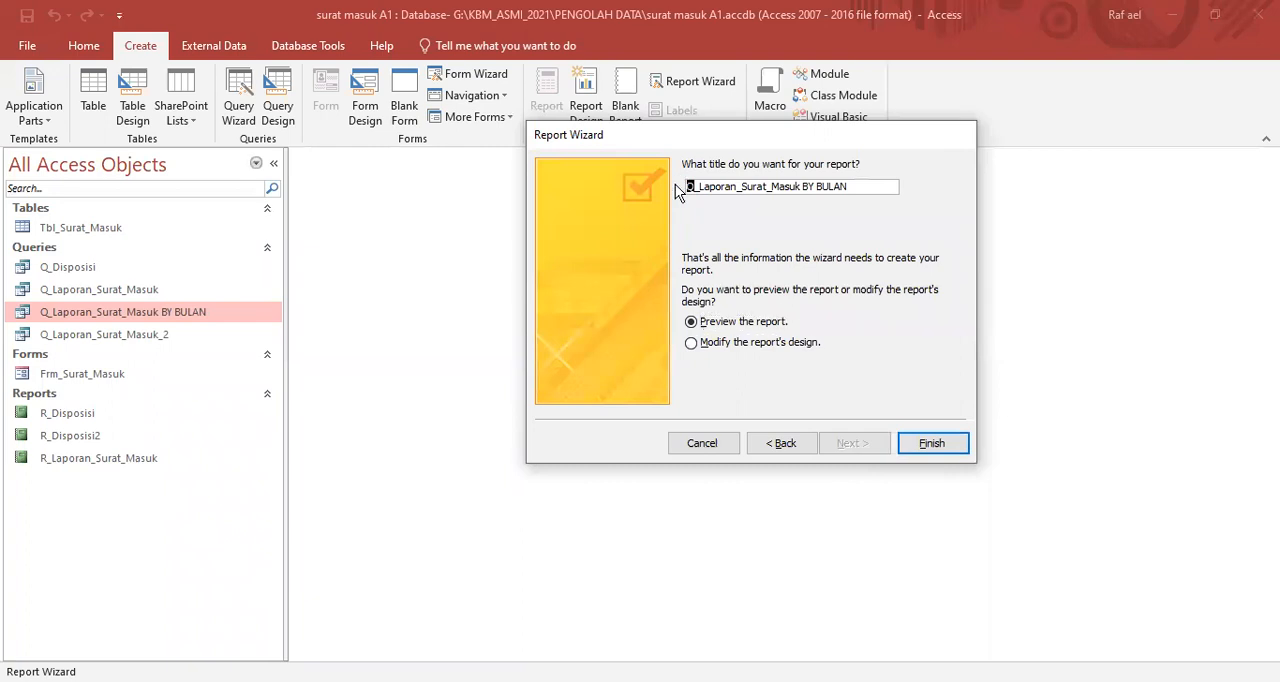
type("R")
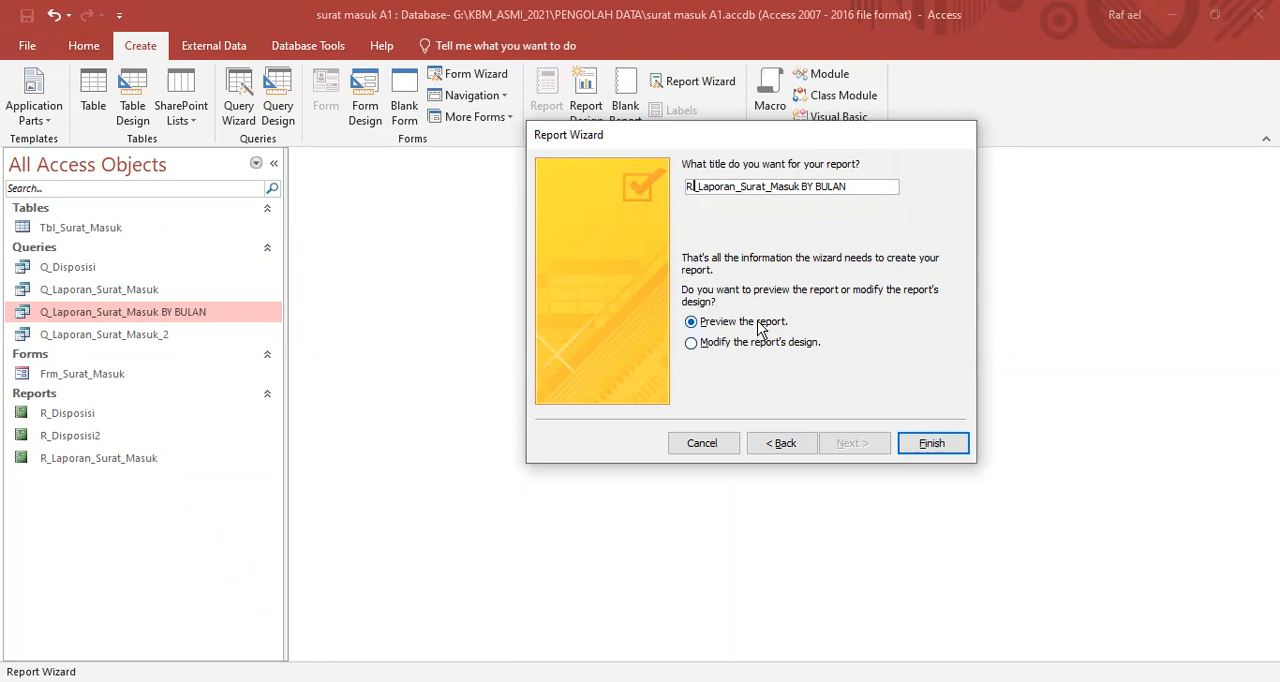
left_click(927, 447)
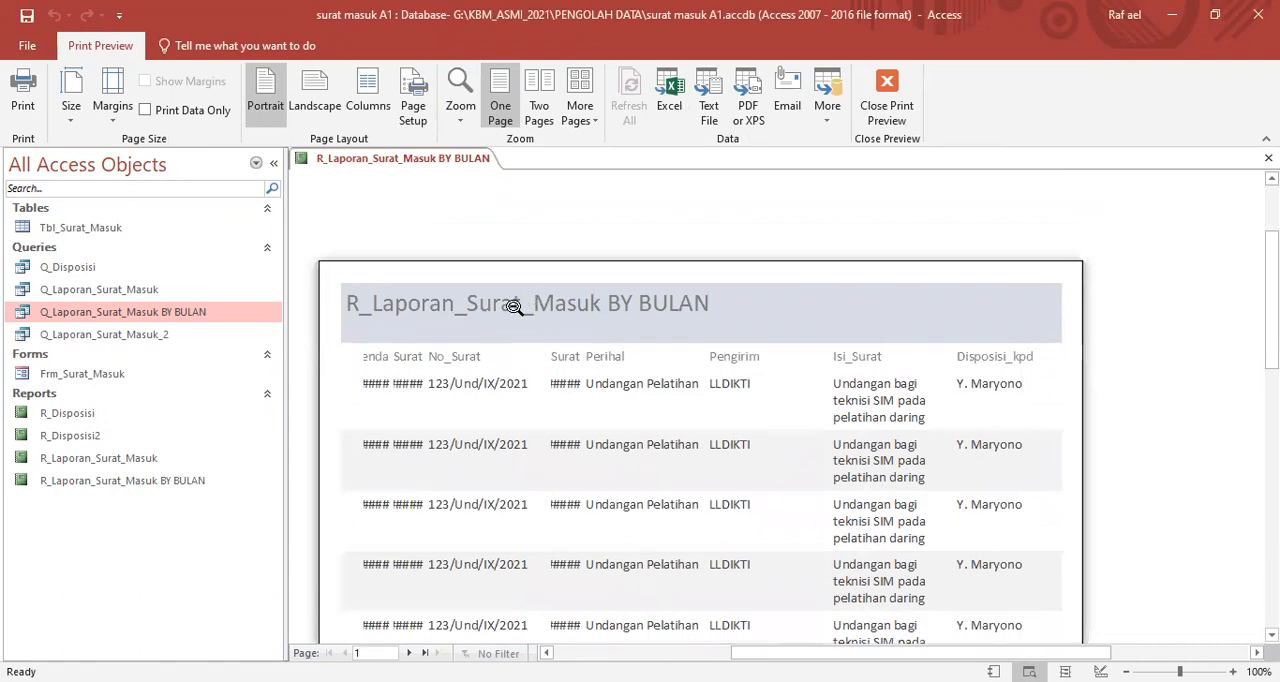
- Look through both pages of the R_Laporan_Surat_Masuk BY BULAN preview and close the report
scroll(543, 346, "down", 5)
scroll(622, 380, "down", 5)
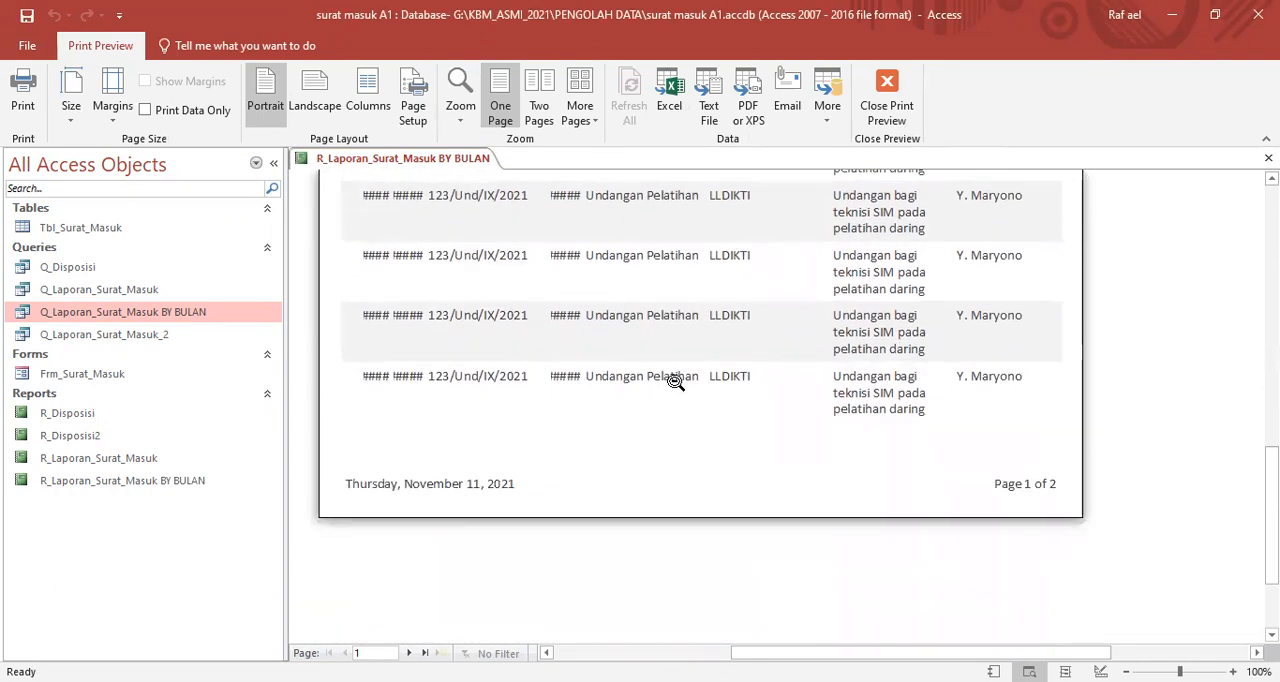
left_click(412, 652)
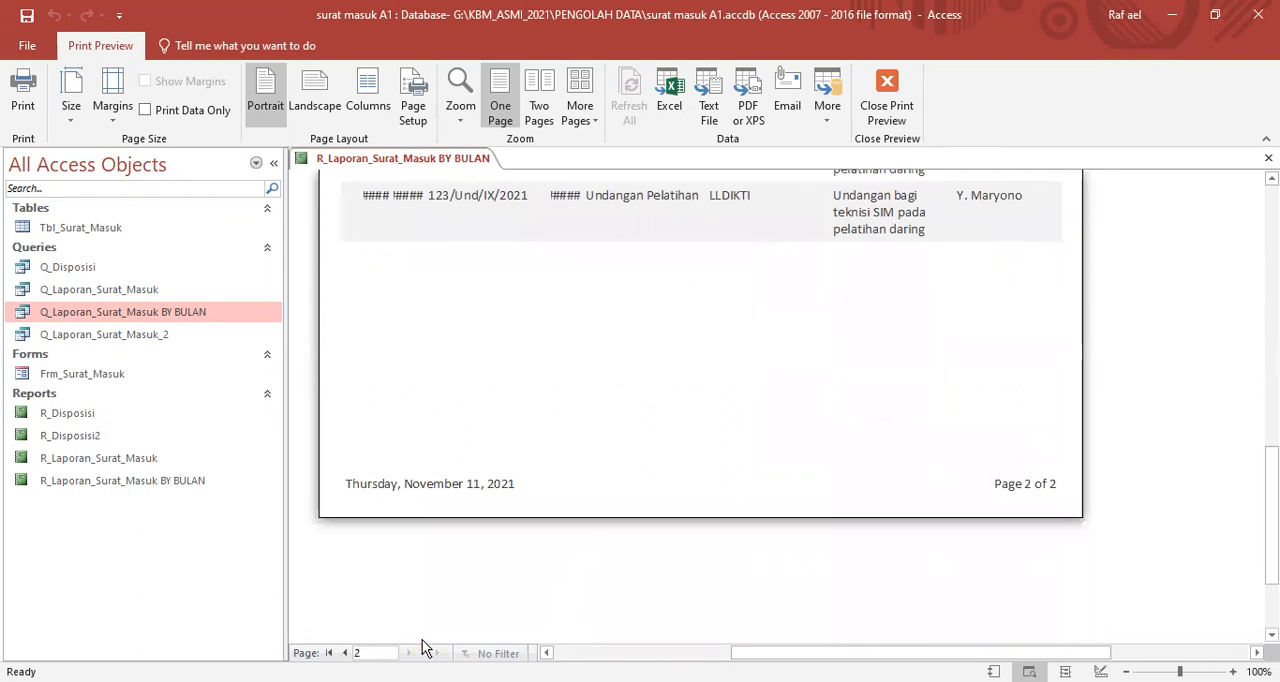
scroll(740, 455, "up", 5)
scroll(740, 455, "up", 3)
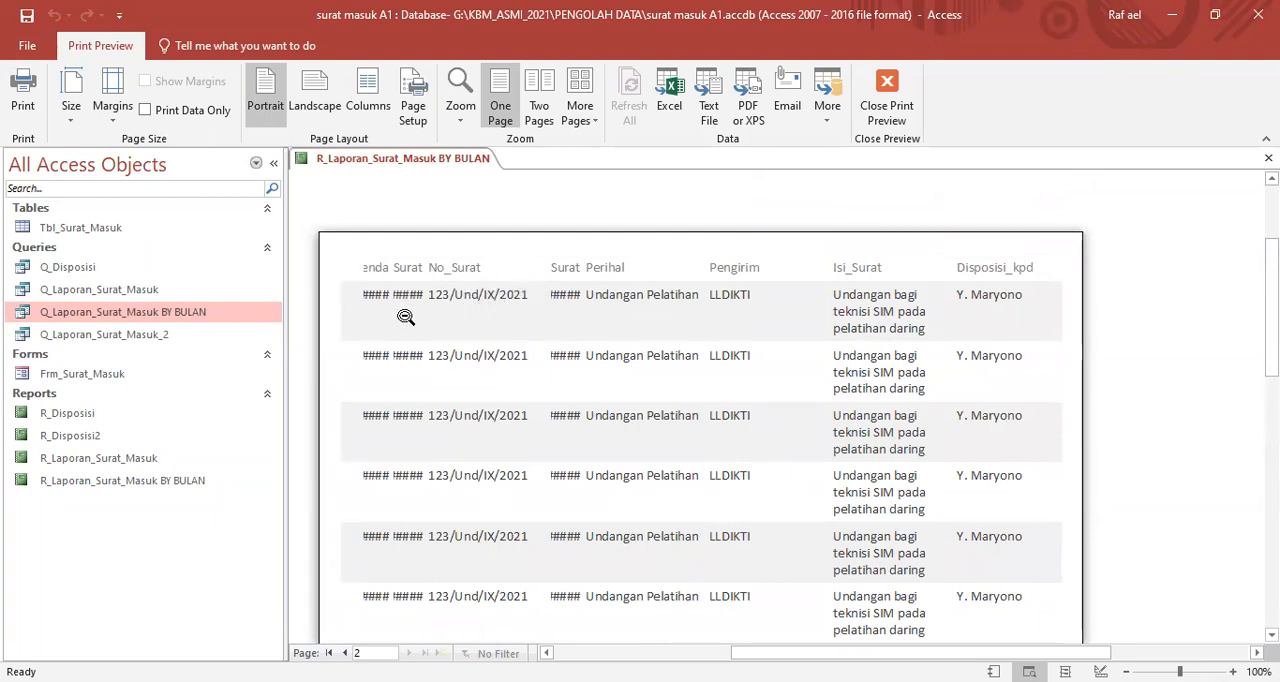
left_click(407, 157)
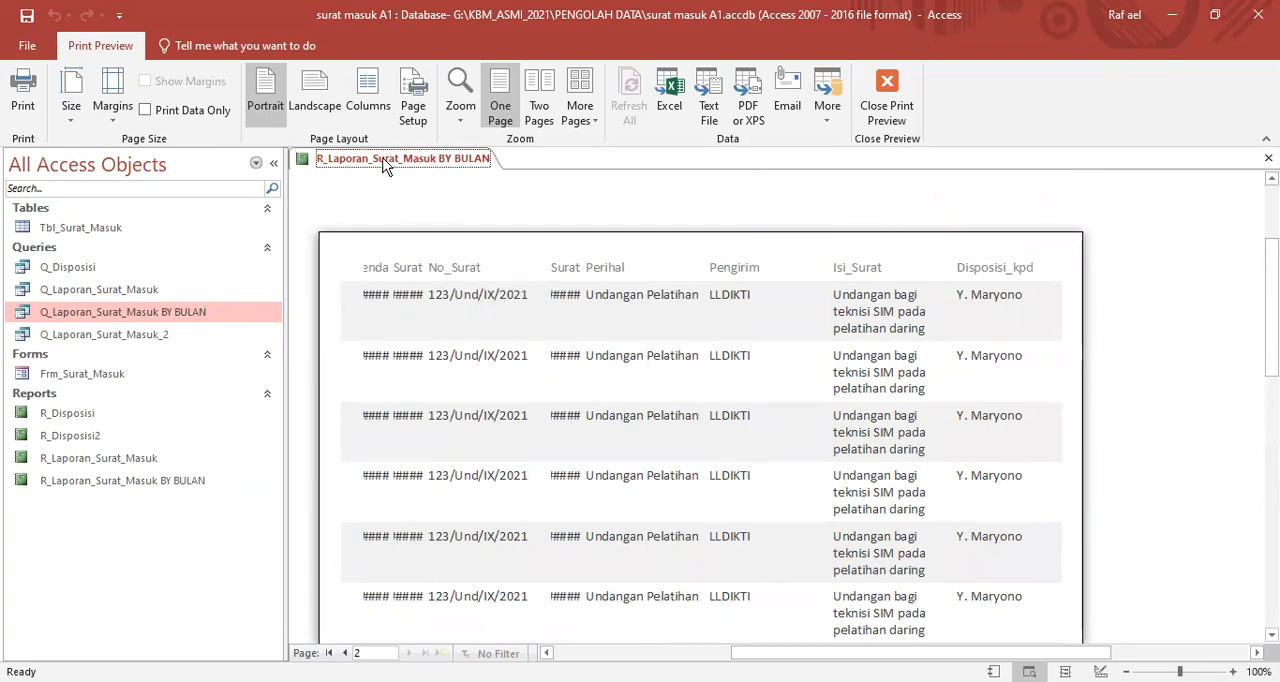
right_click(407, 164)
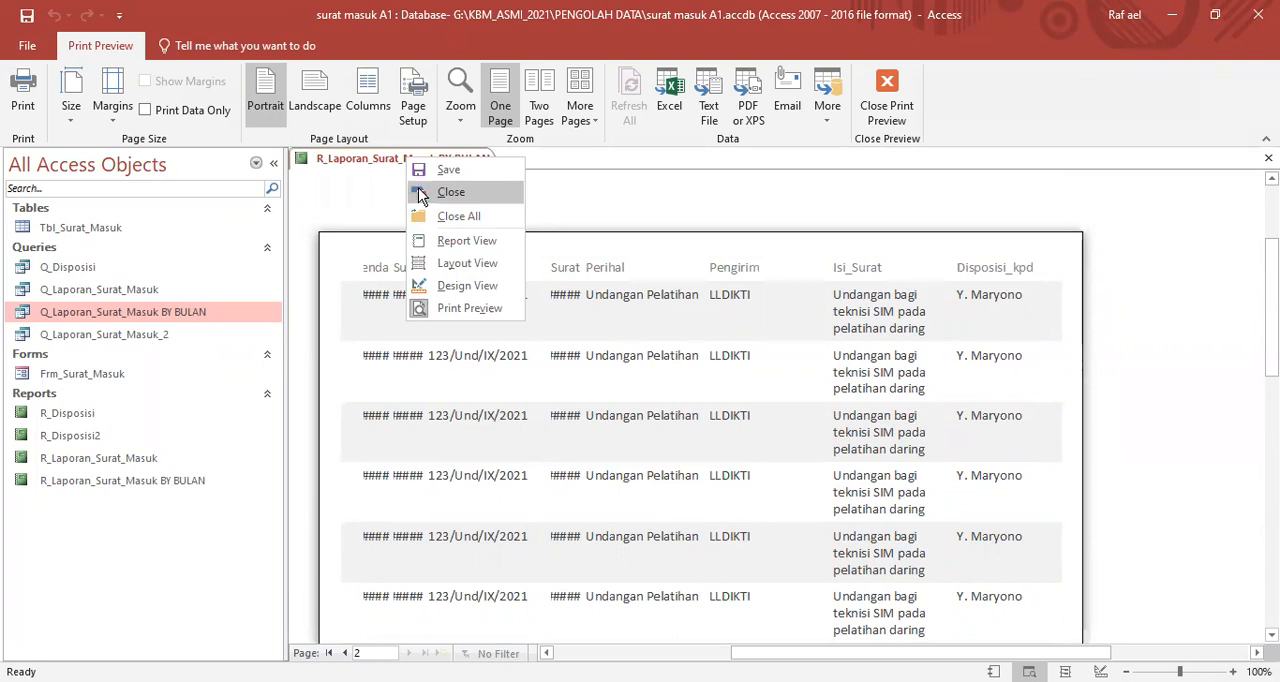
left_click(450, 192)
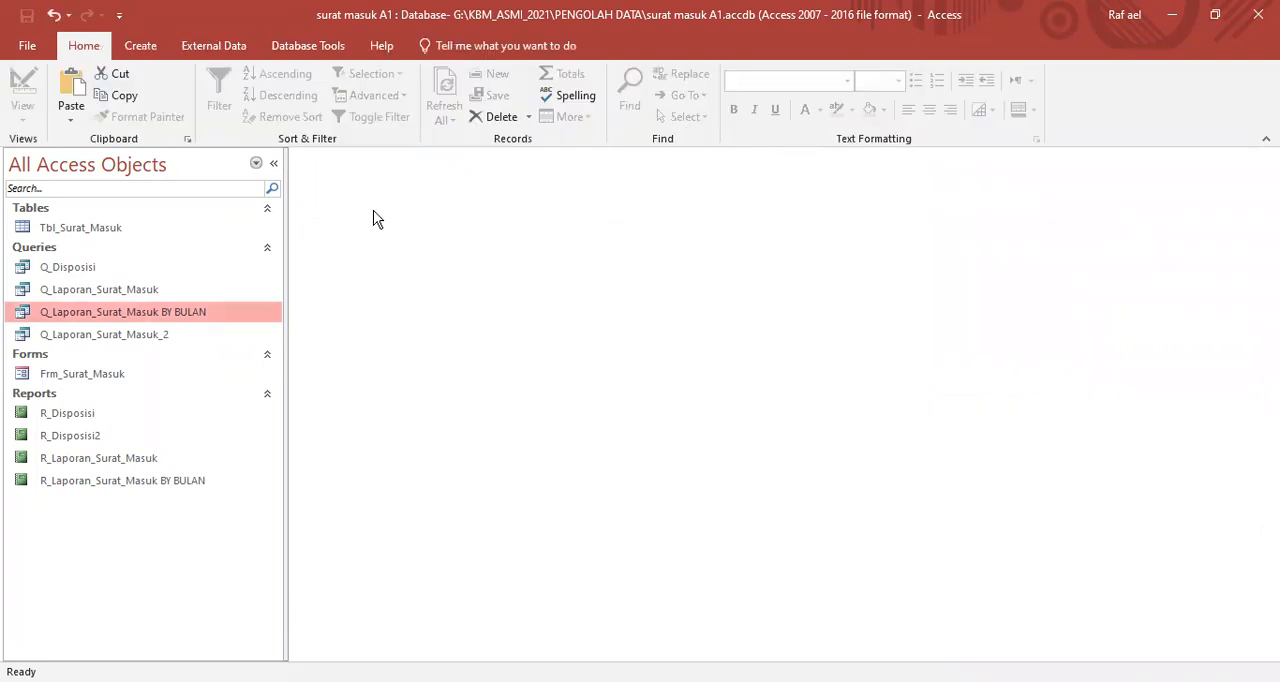
- Open the Q_Laporan_Surat_Masuk BY BULAN query and switch it to Design View
double_click(32, 309)
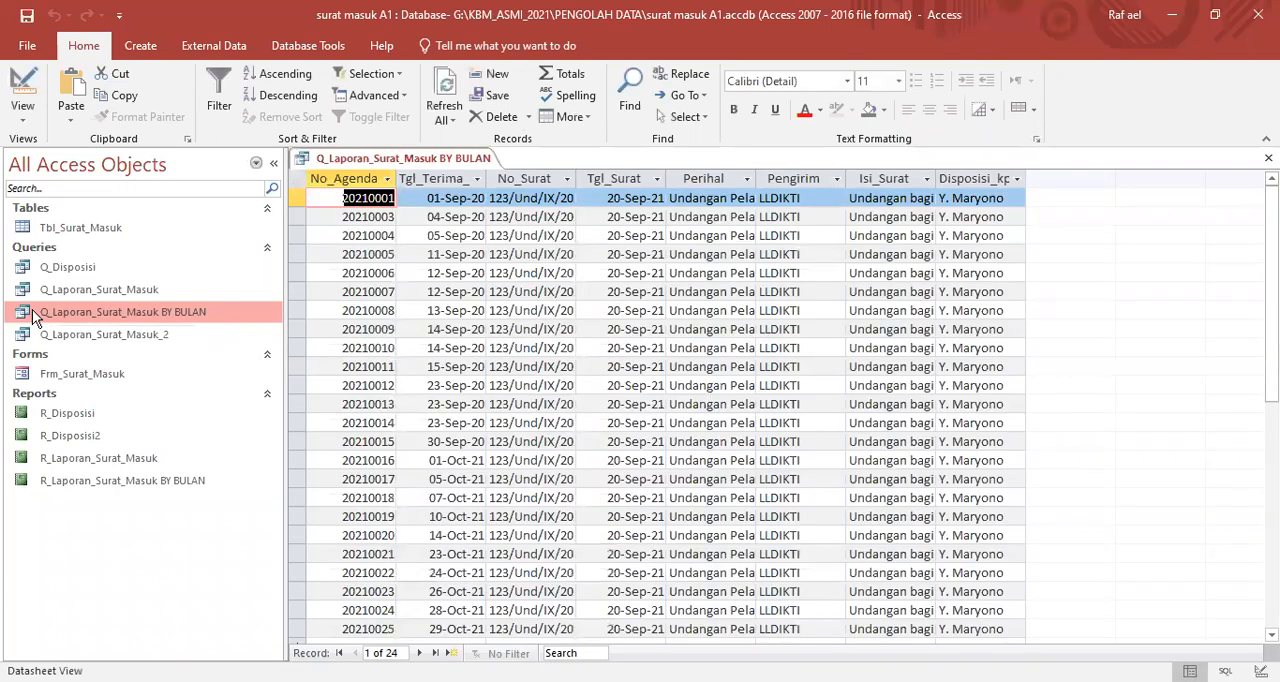
right_click(392, 161)
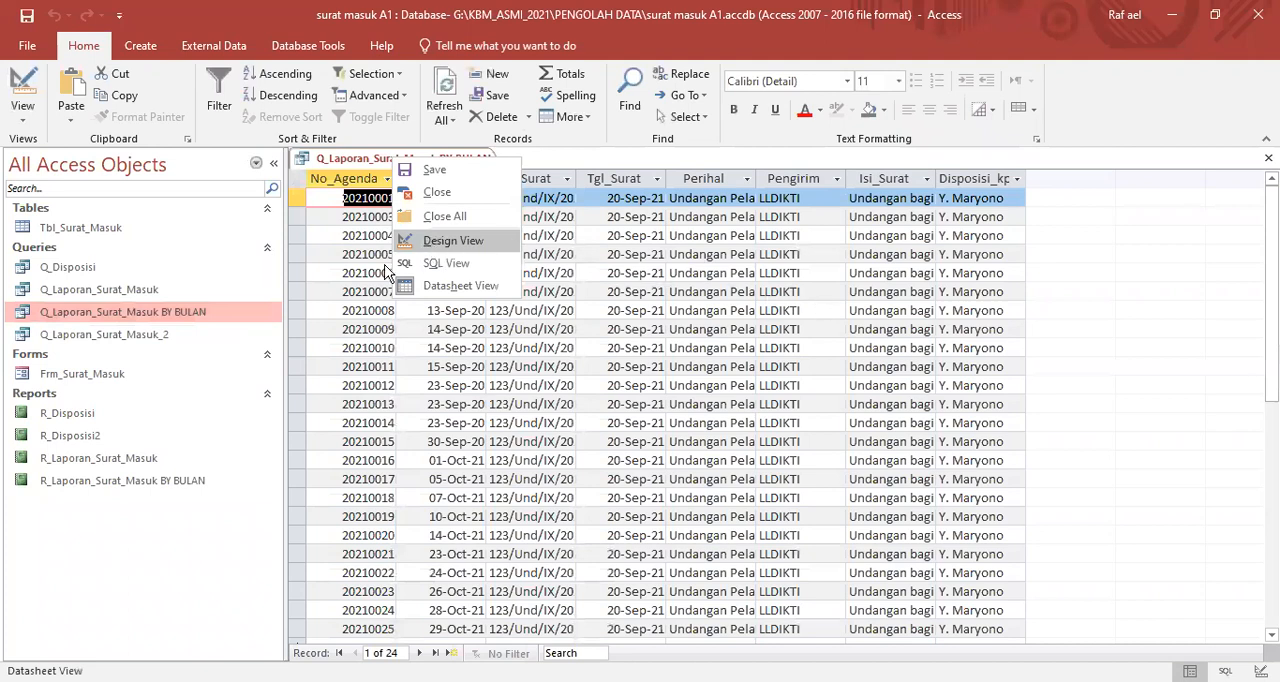
left_click(445, 240)
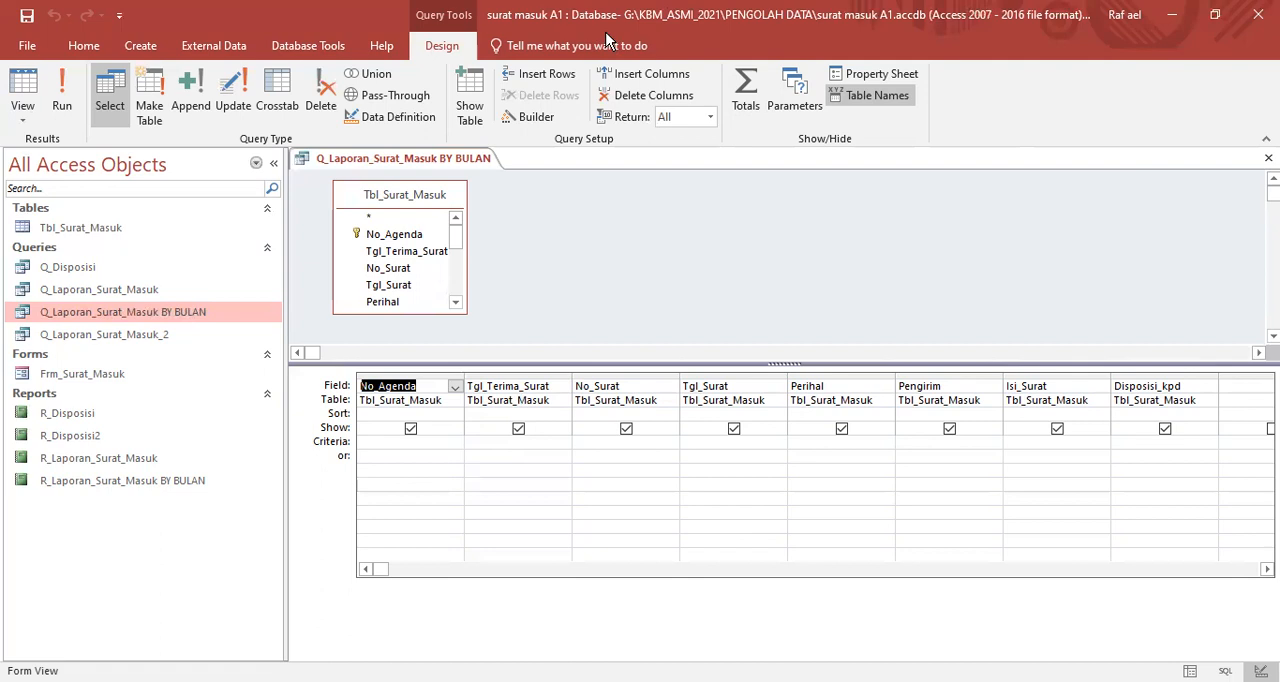
- Write the start-date condition ">=[Tanggal Awal] AND" as a text annotation over the empty area beside the Tbl_Surat_Masuk field list
left_click(789, 257)
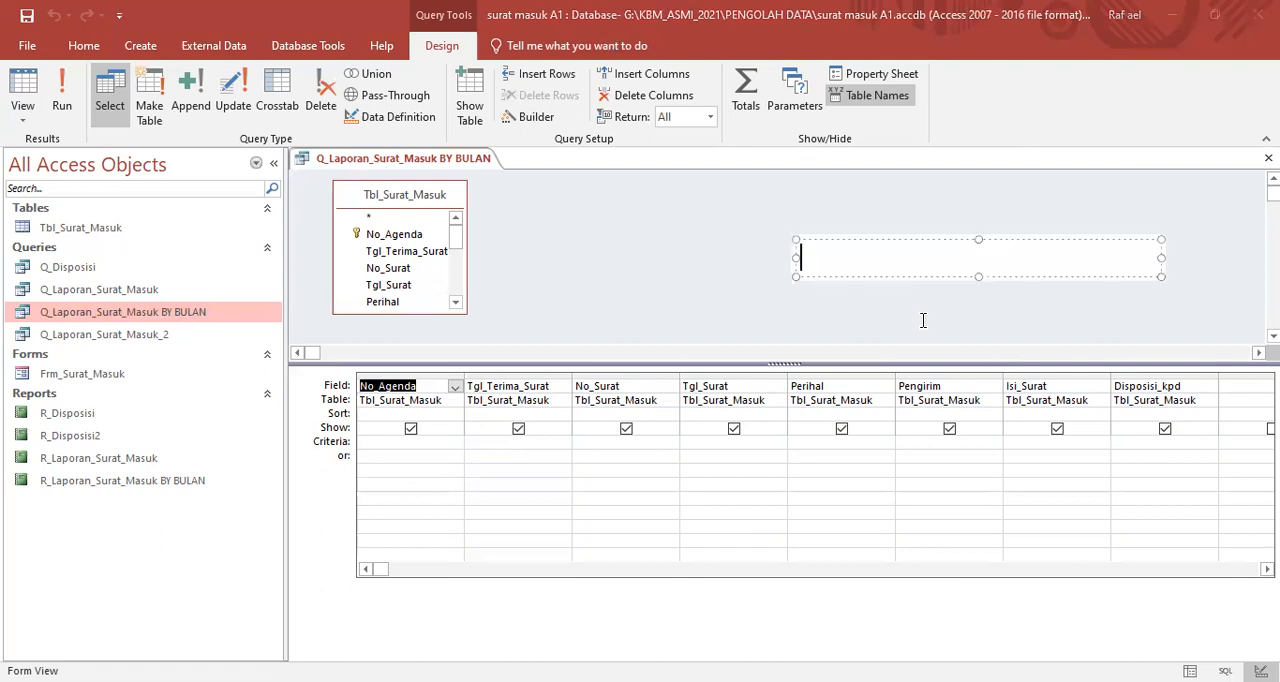
type(">=[tang")
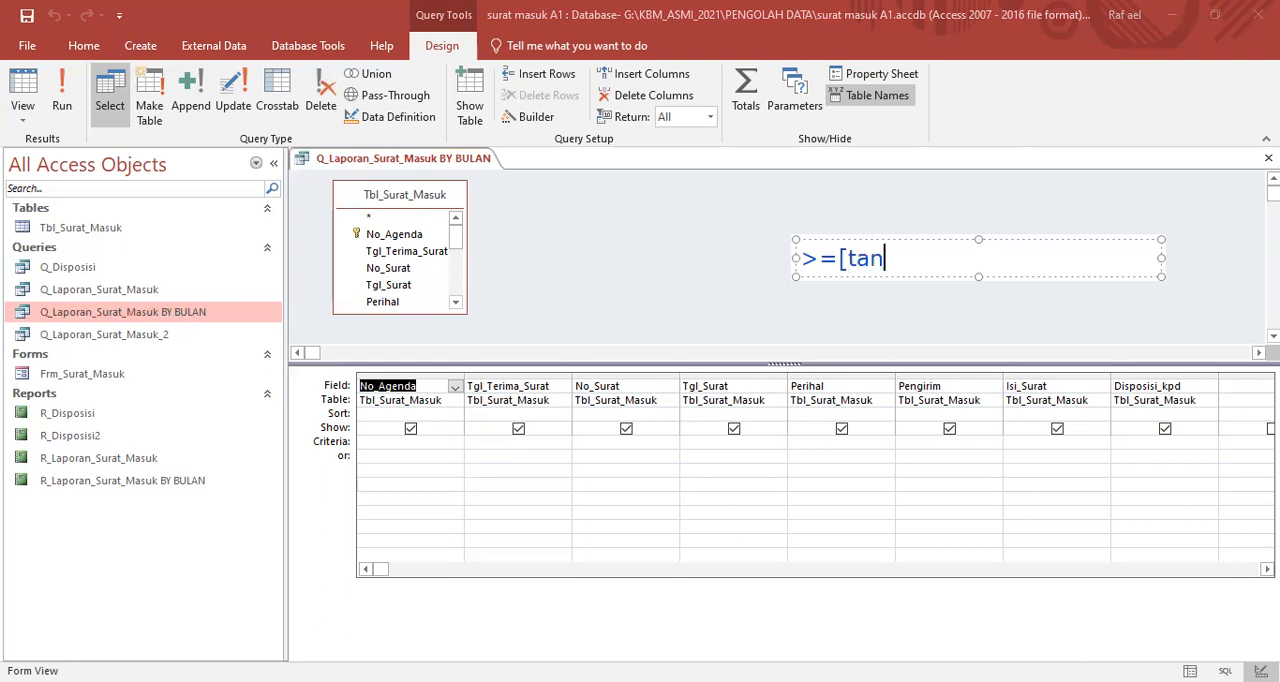
key("BackSpace")
key("BackSpace")
key("BackSpace")
key("BackSpace")
type("Tangg")
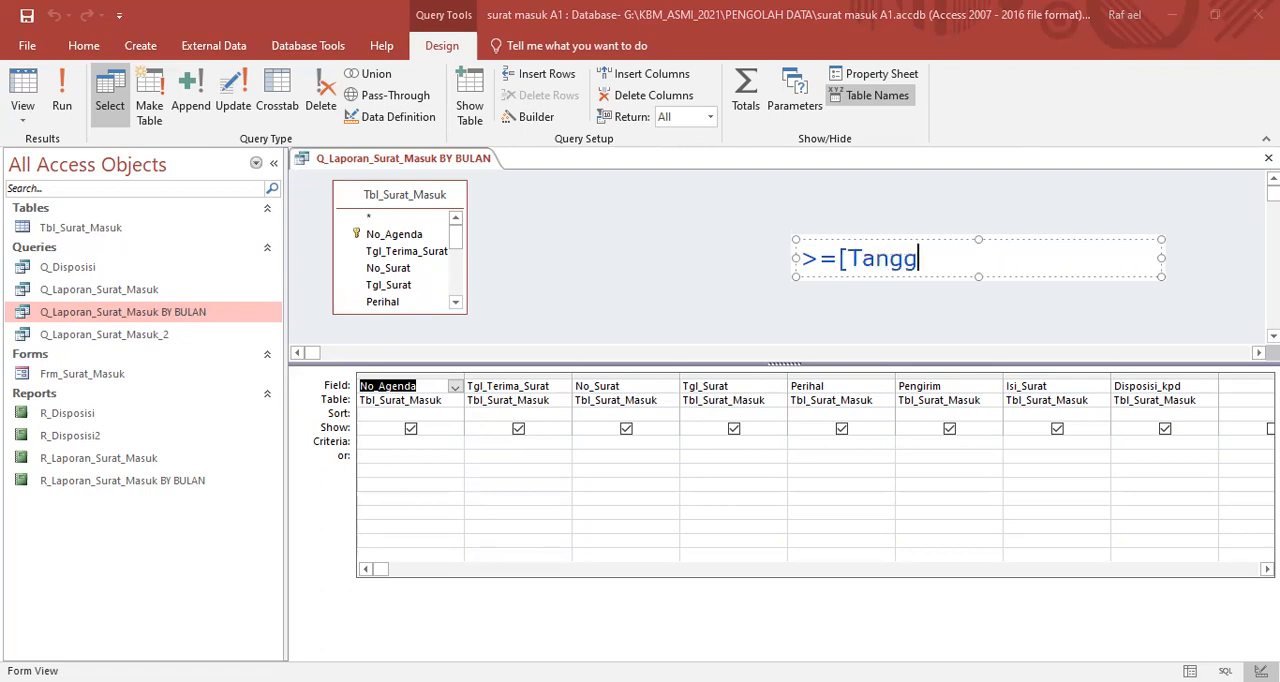
type("al A")
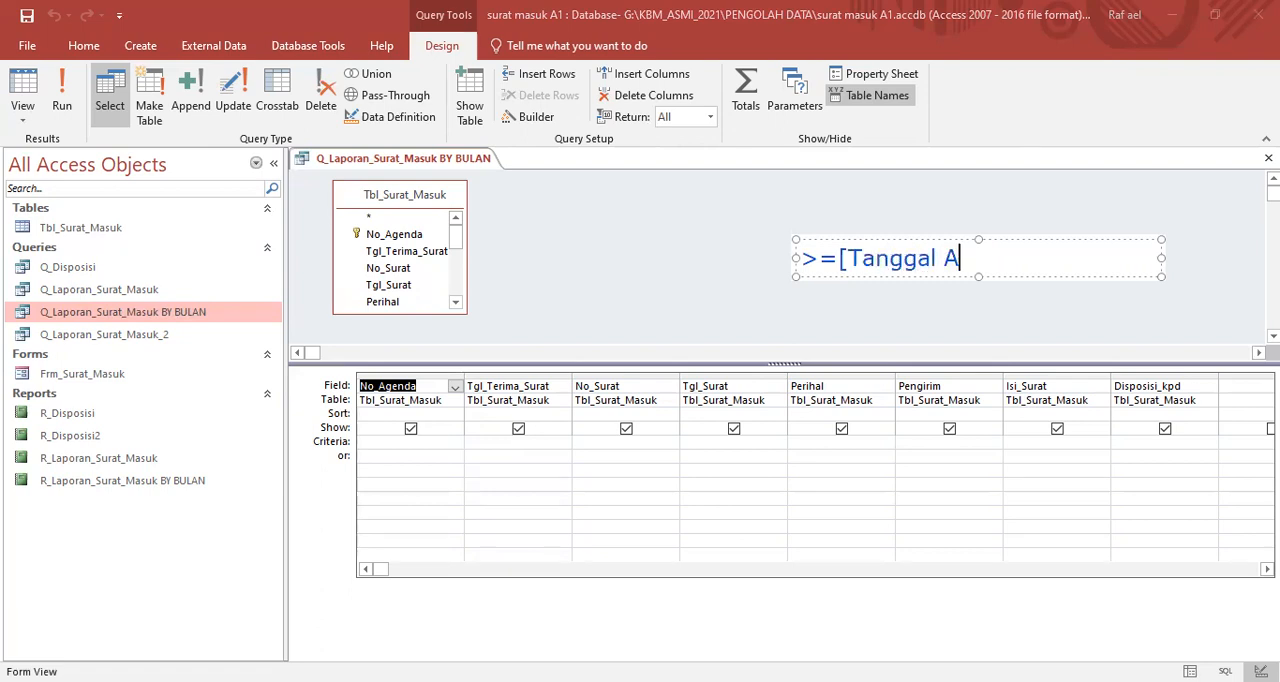
type("wal]")
type("AND")
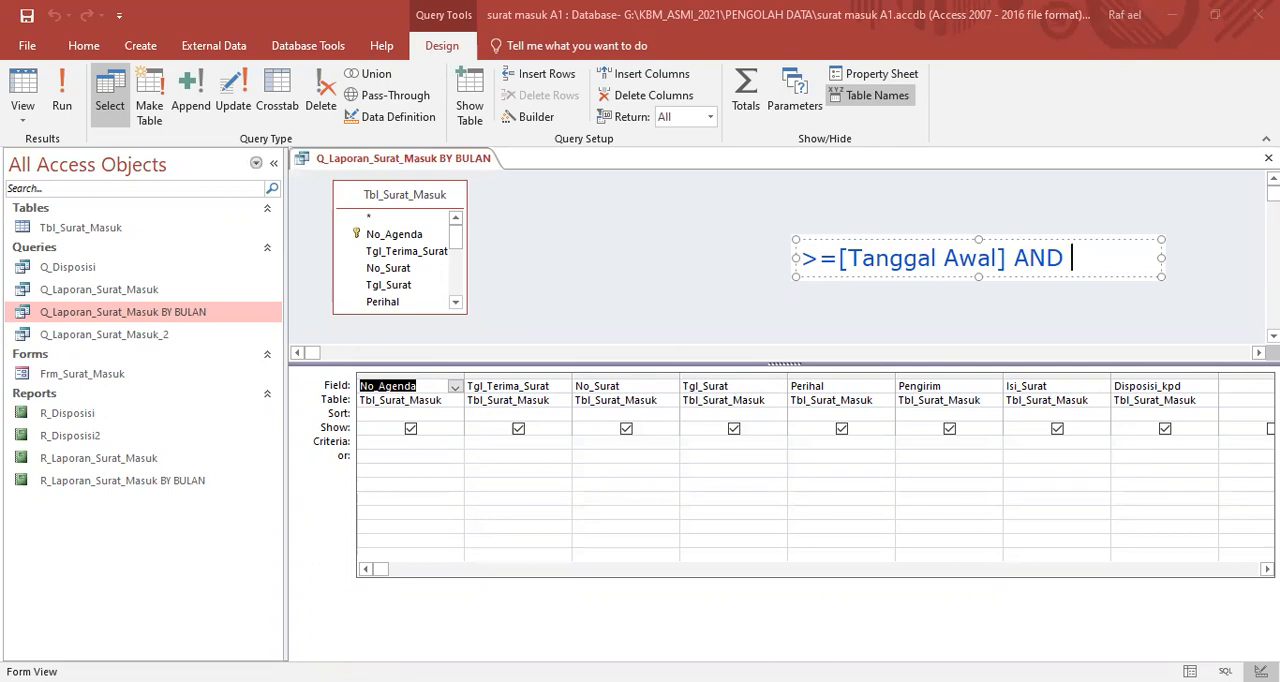
- Complete the annotation with the end-date condition "<=[Tanggal Akhir]" and copy the whole expression
type("<=[Tanggal Akhir")
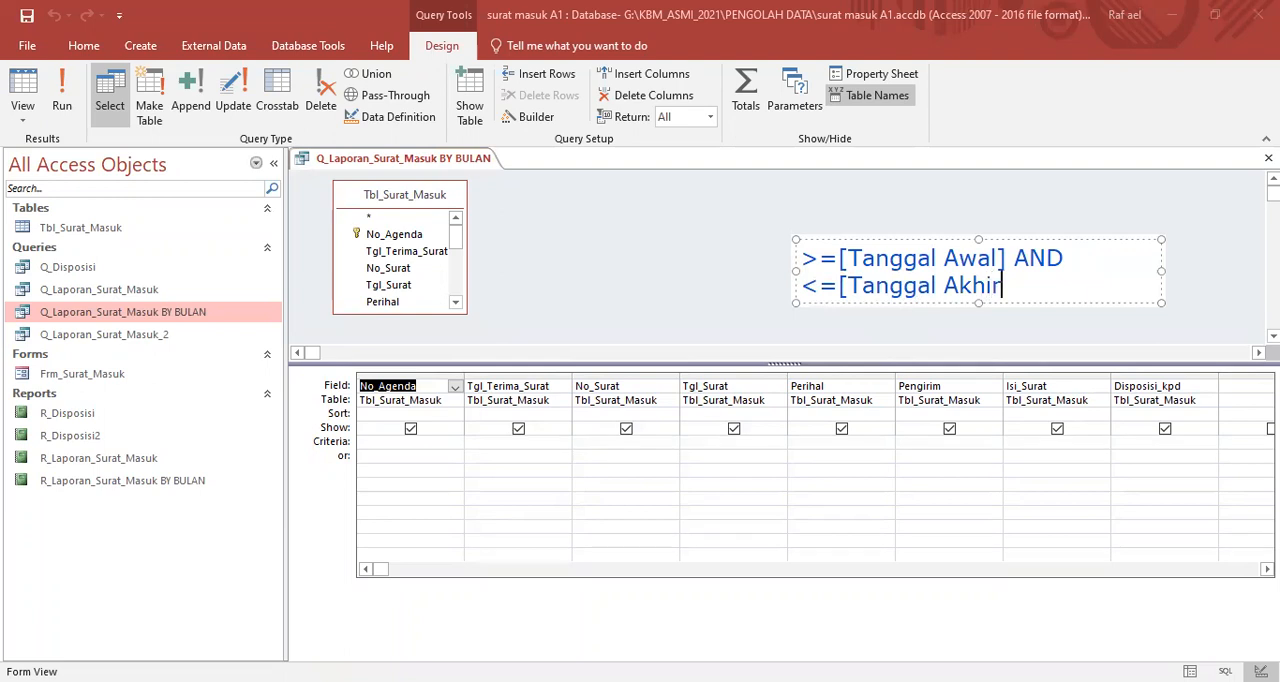
type("]")
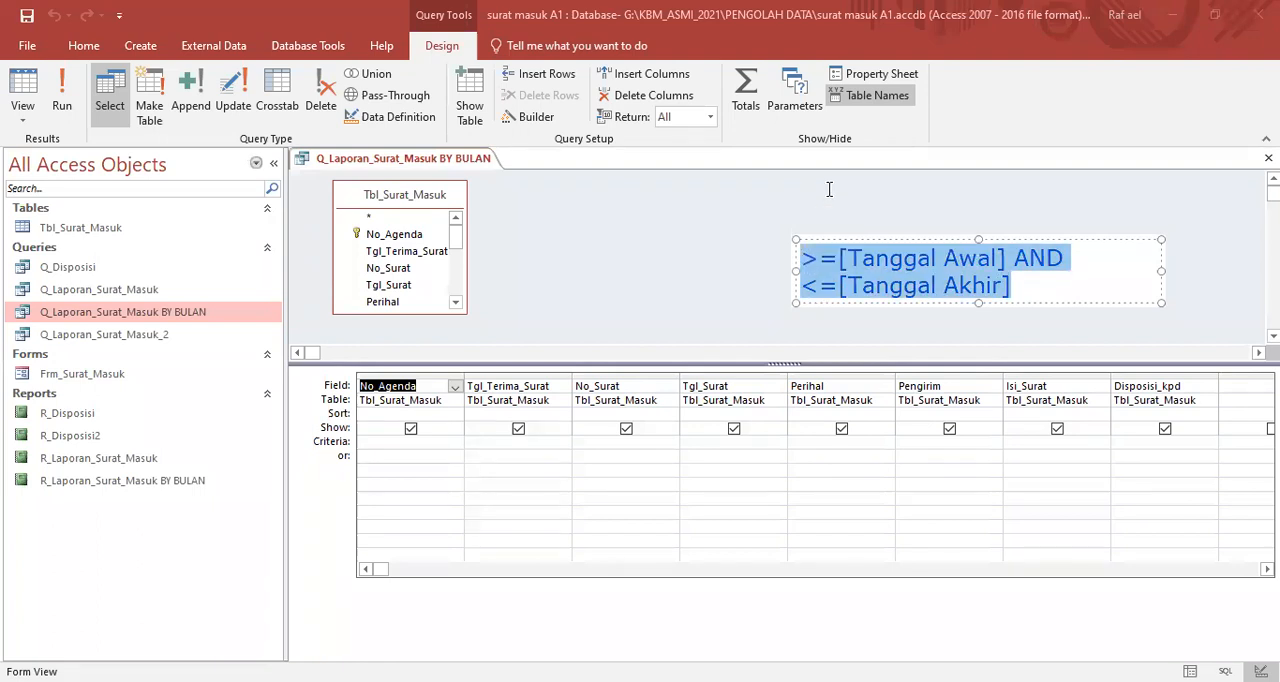
left_click(772, 293)
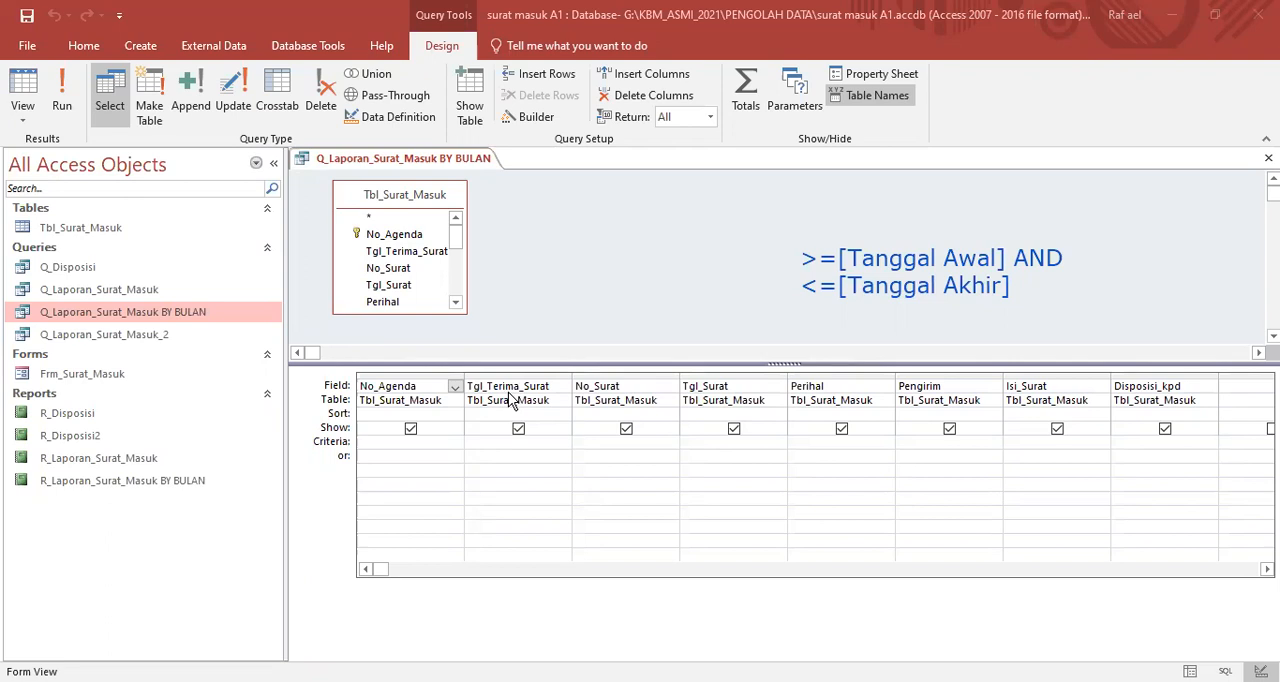
- Enter the criterion ">=[Tanggal Awal] AND <=[Tanggal Akhir]" for the Tgl_Terima_Surat field and widen its column to fit the expression
left_click(489, 445)
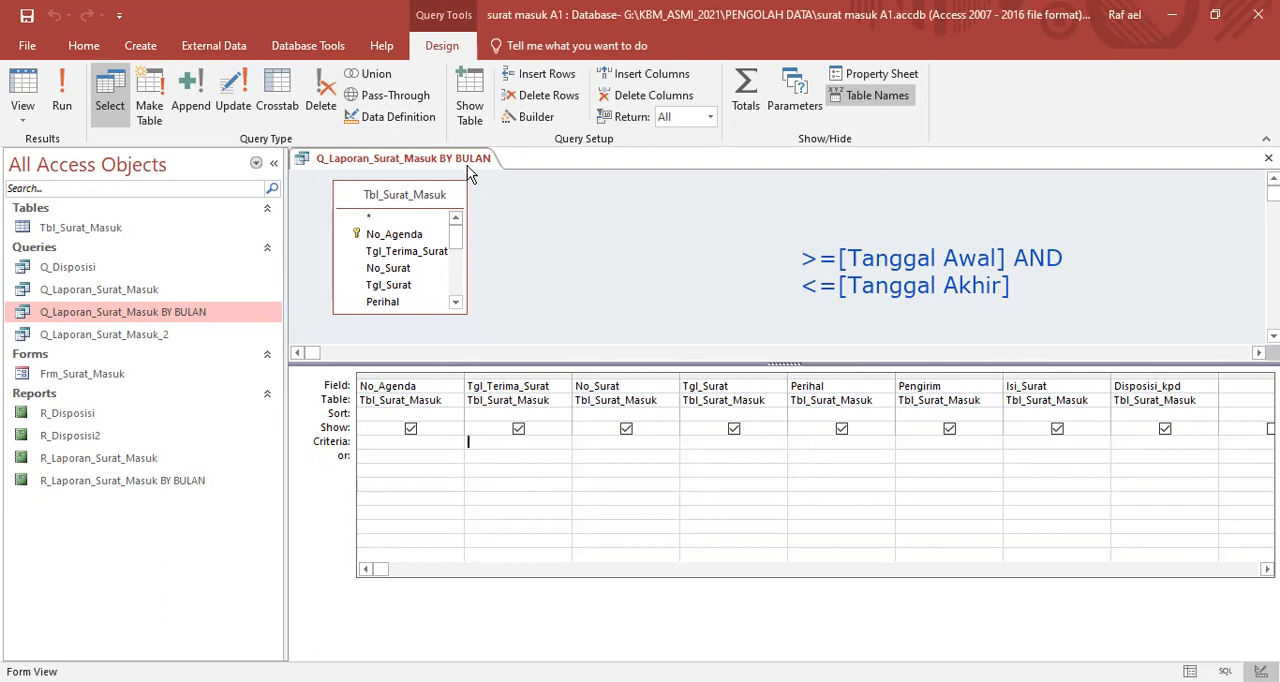
mouse_move(931, 226)
left_mouse_down()
mouse_move(965, 318)
mouse_move(1090, 224)
mouse_move(930, 225)
left_mouse_up()
mouse_move(742, 289)
left_mouse_down()
mouse_move(574, 388)
mouse_move(543, 441)
mouse_move(553, 438)
left_mouse_up()
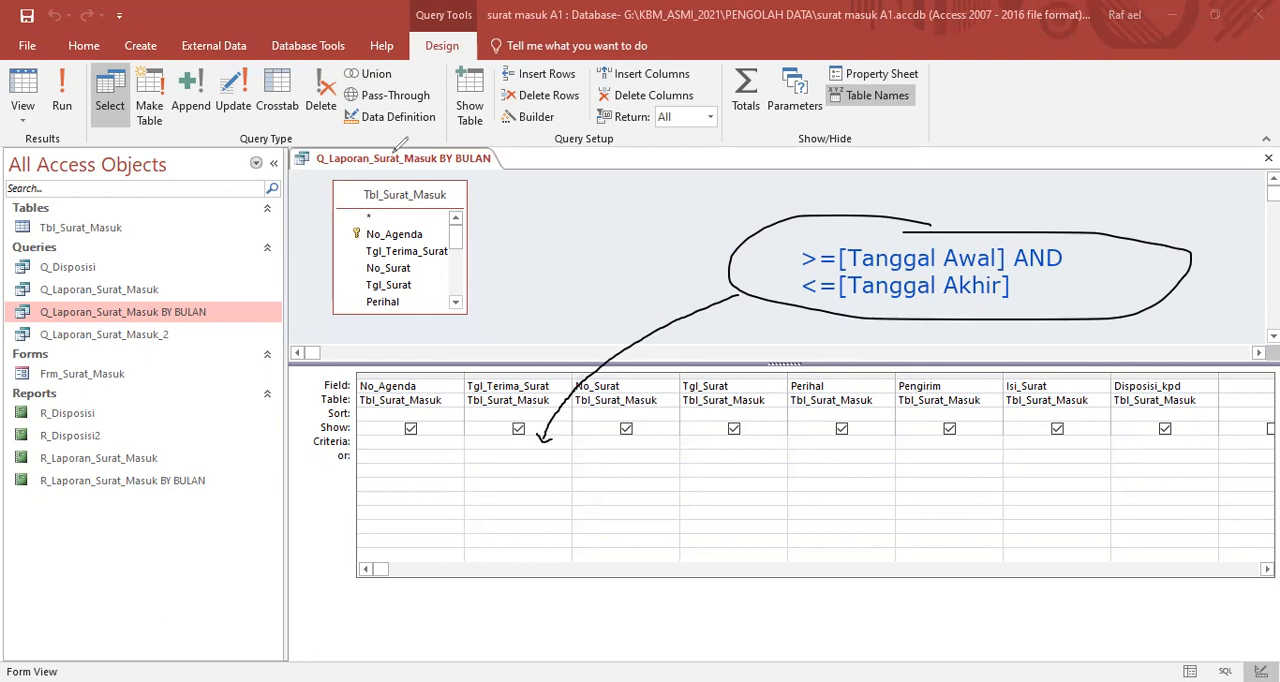
left_click(482, 442)
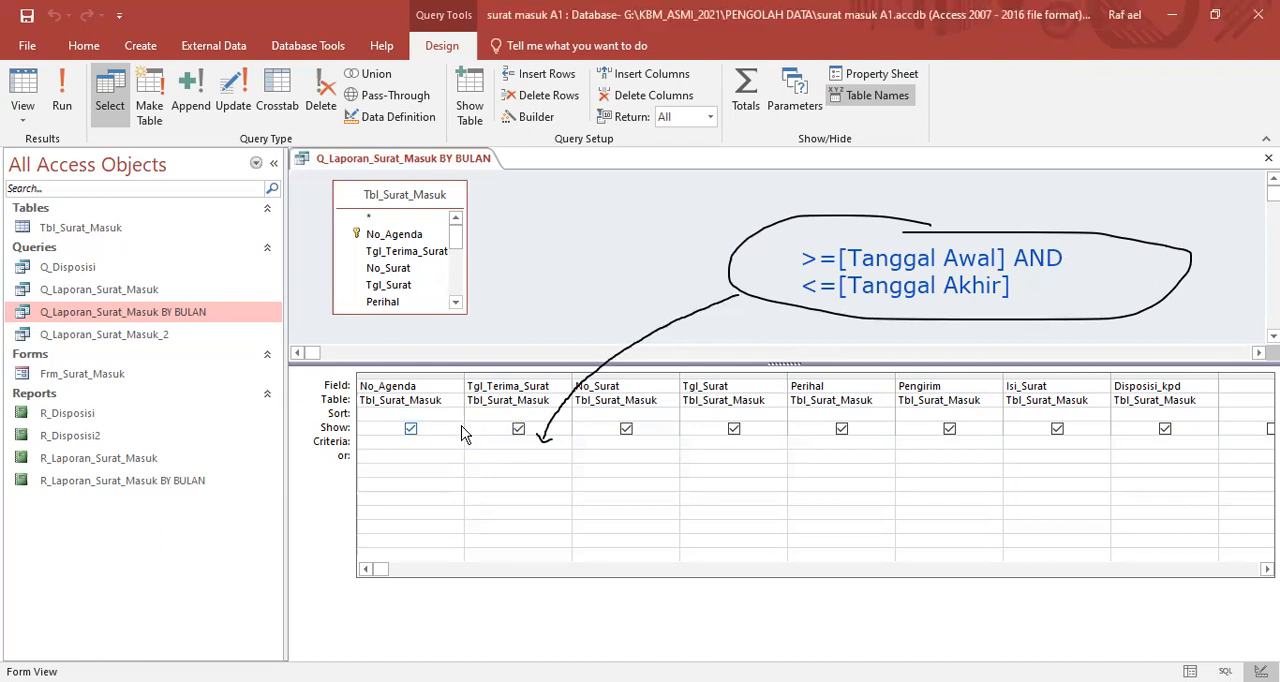
key("ctrl+v")
left_click_drag(573, 376, 664, 374)
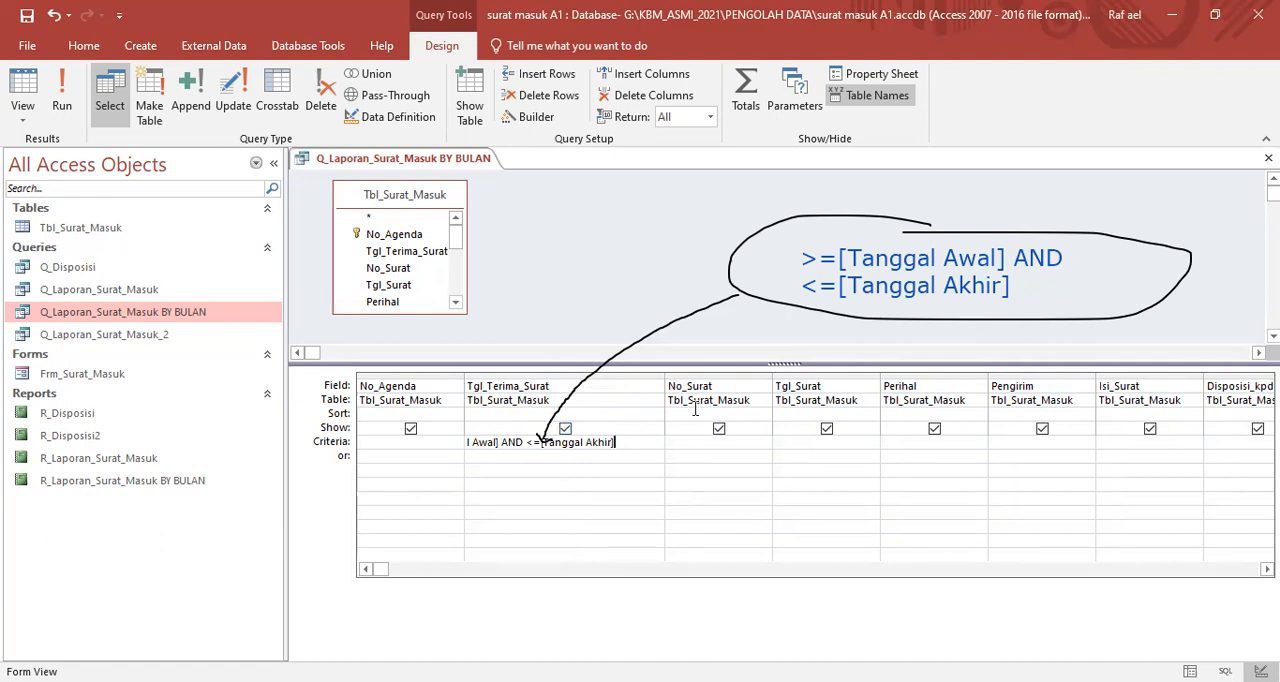
left_click_drag(664, 378, 753, 379)
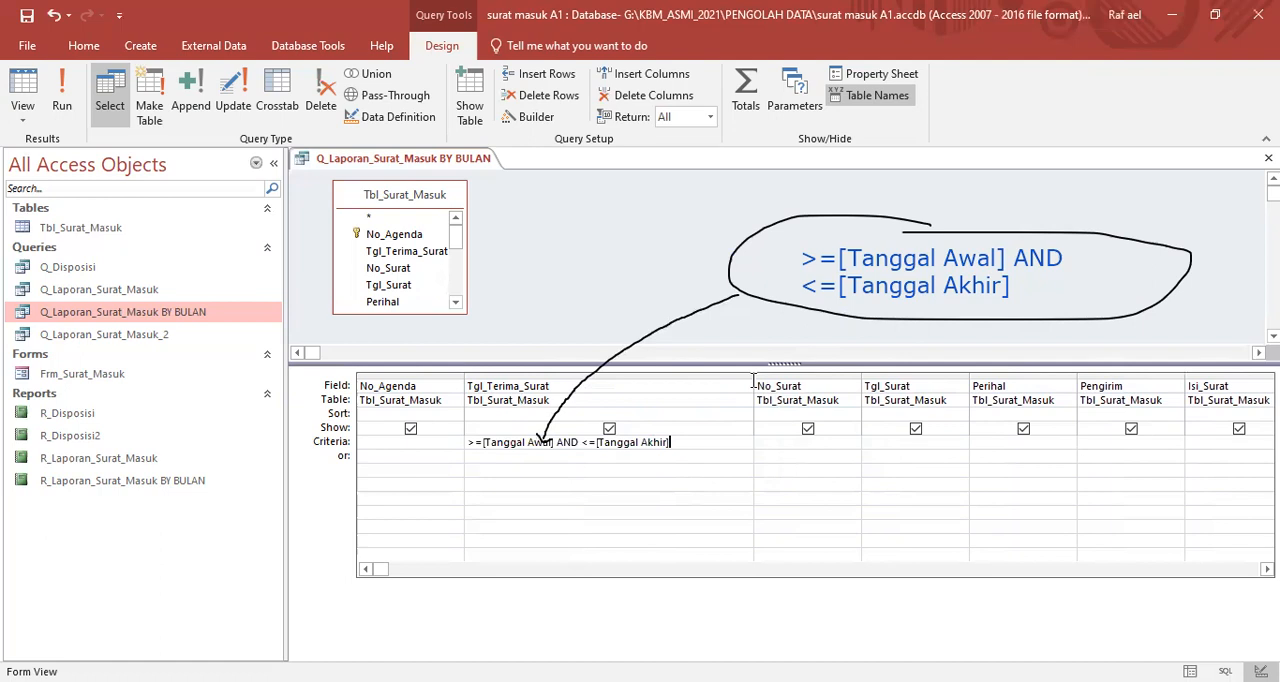
- Commit the Tgl_Terima_Surat criterion, run the query and supply 9/1/2021 as the Tanggal Awal value
left_click_drag(468, 444, 684, 444)
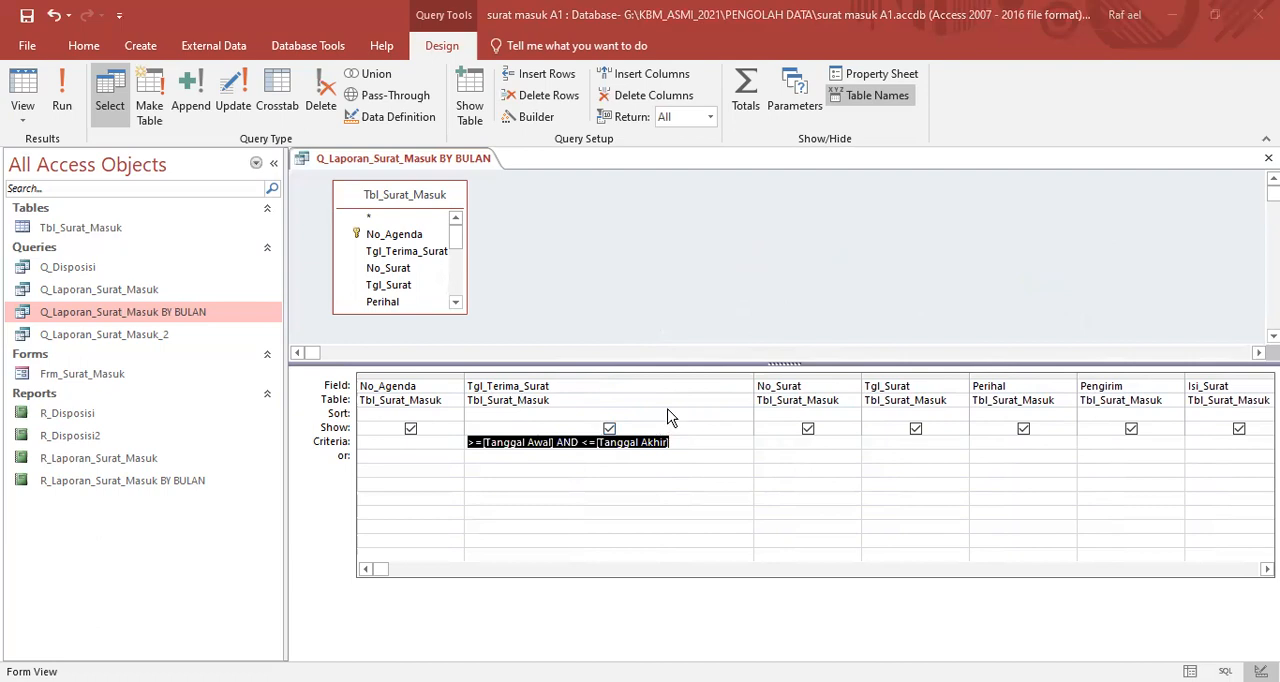
left_click(668, 412)
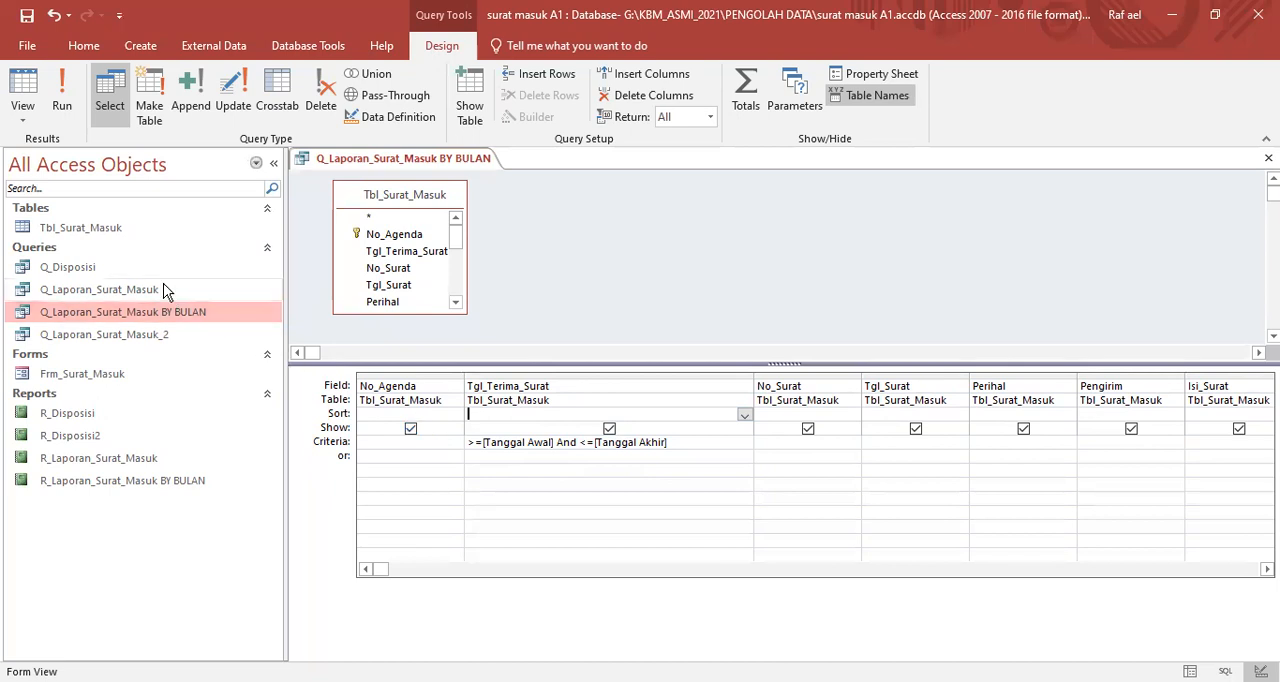
left_click(62, 100)
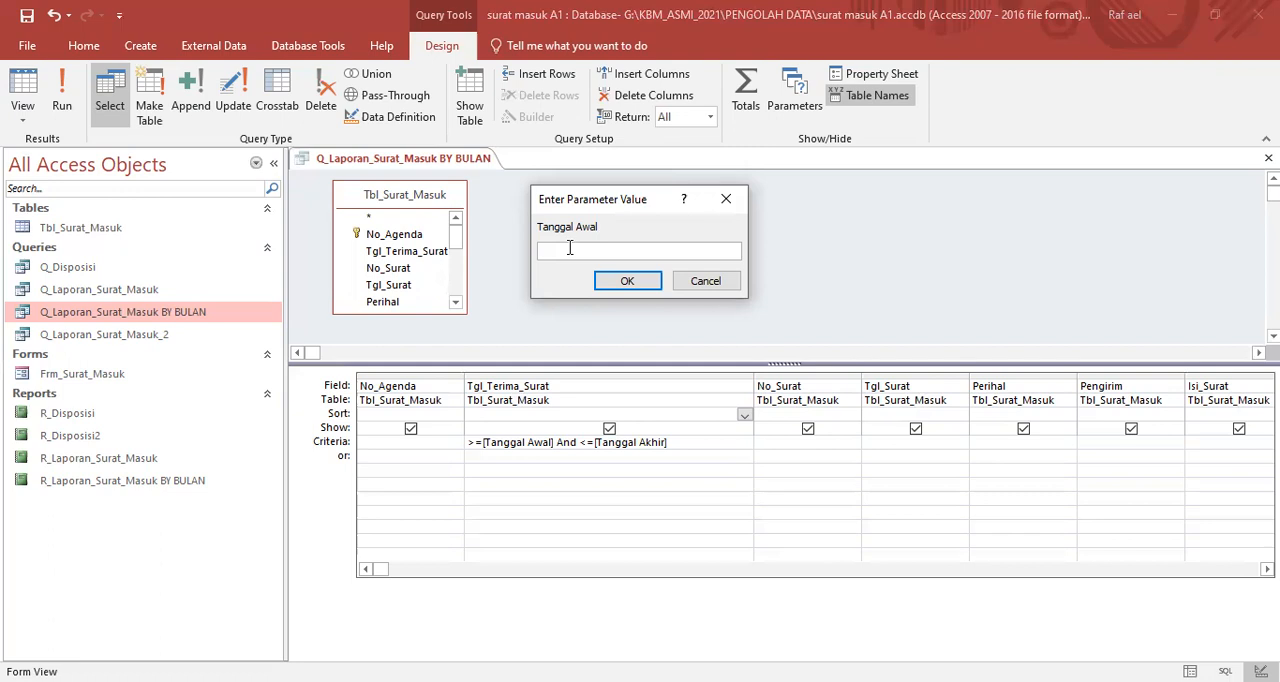
type("9/1/2021")
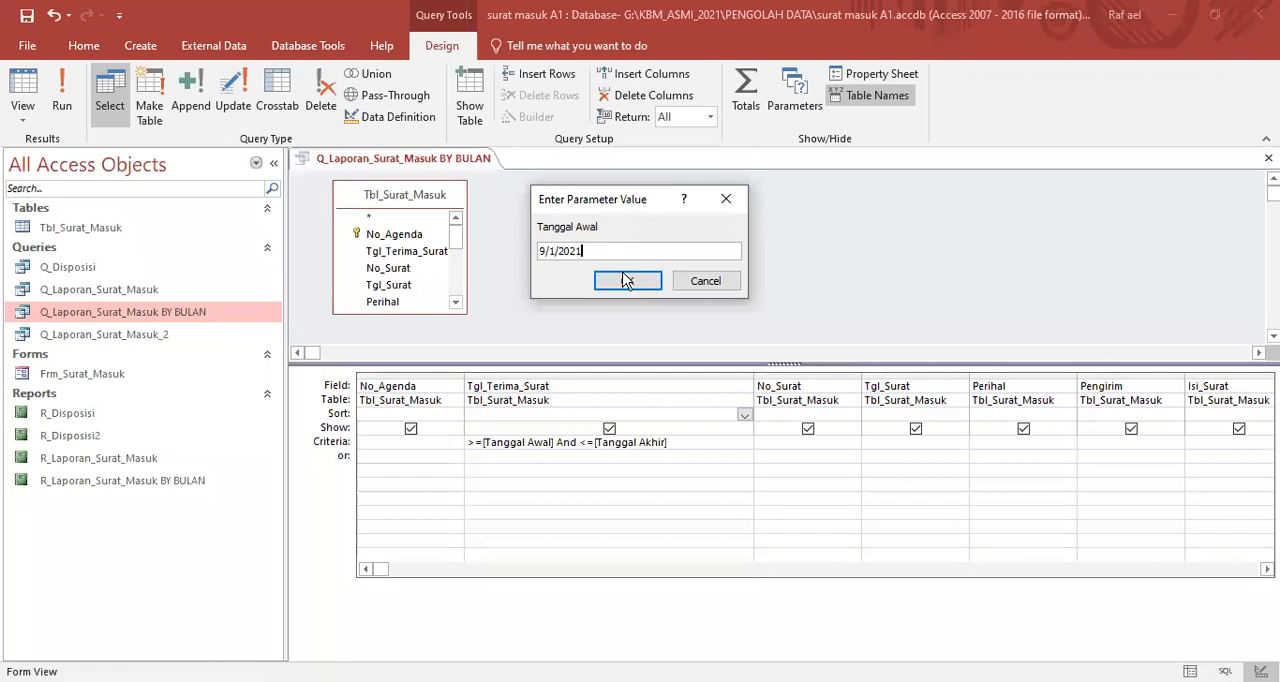
key("Return")
- Try to complete the query run with 9/31/2021 as the Tanggal Akhir value
type("9/3")
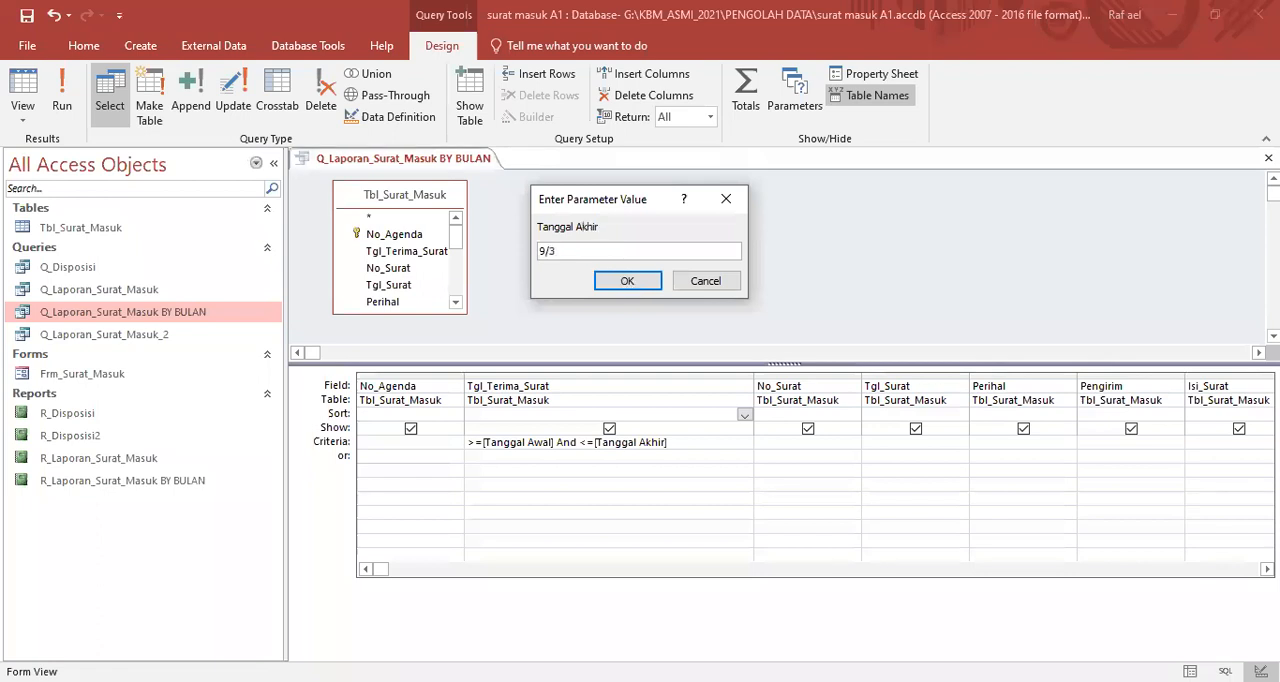
type("1/2021")
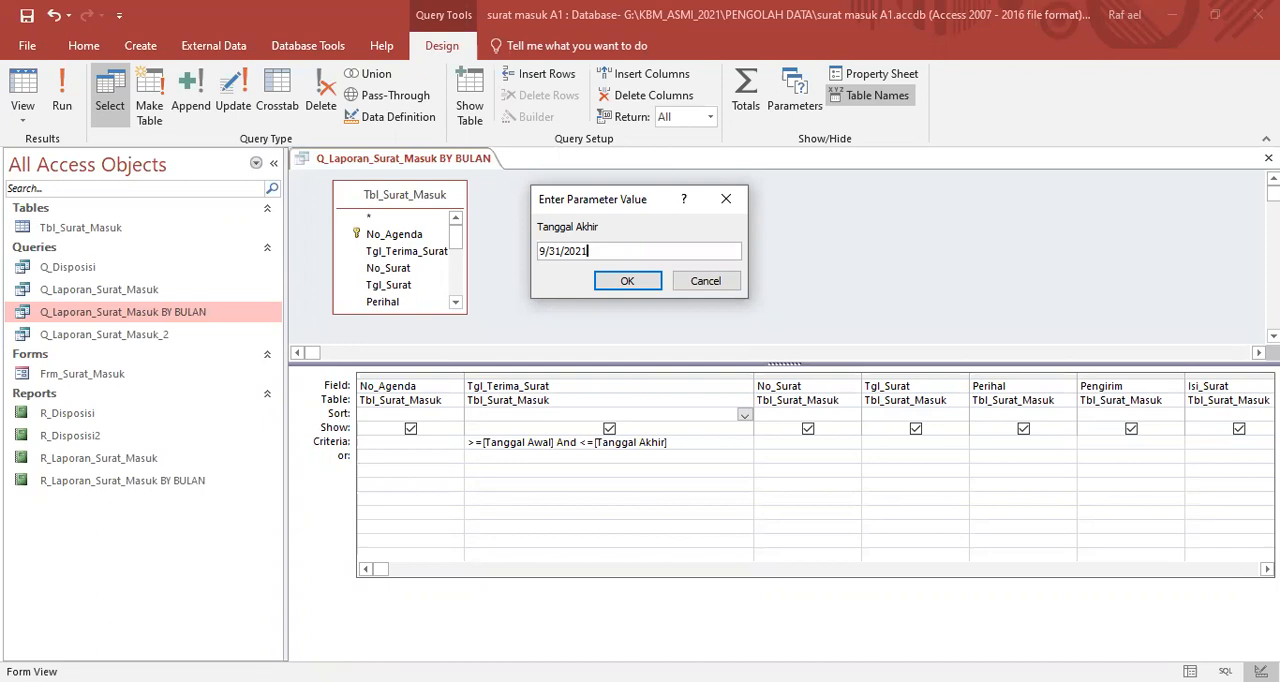
left_click(617, 283)
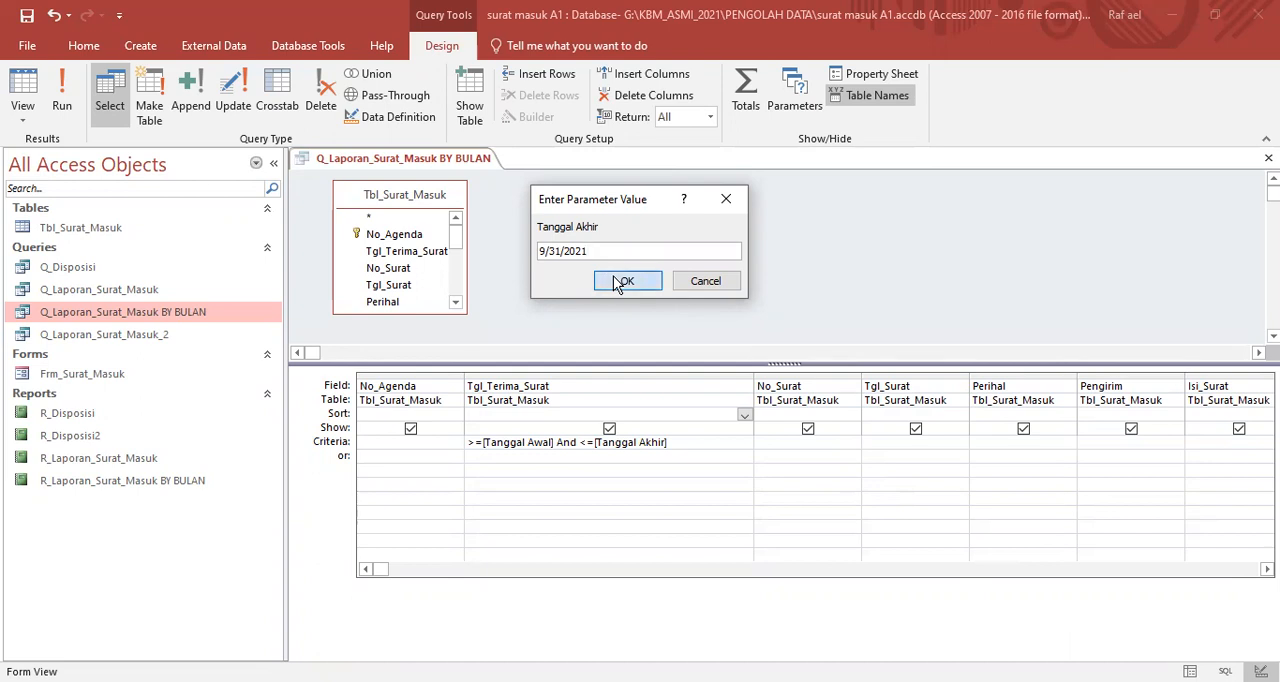
left_click(617, 283)
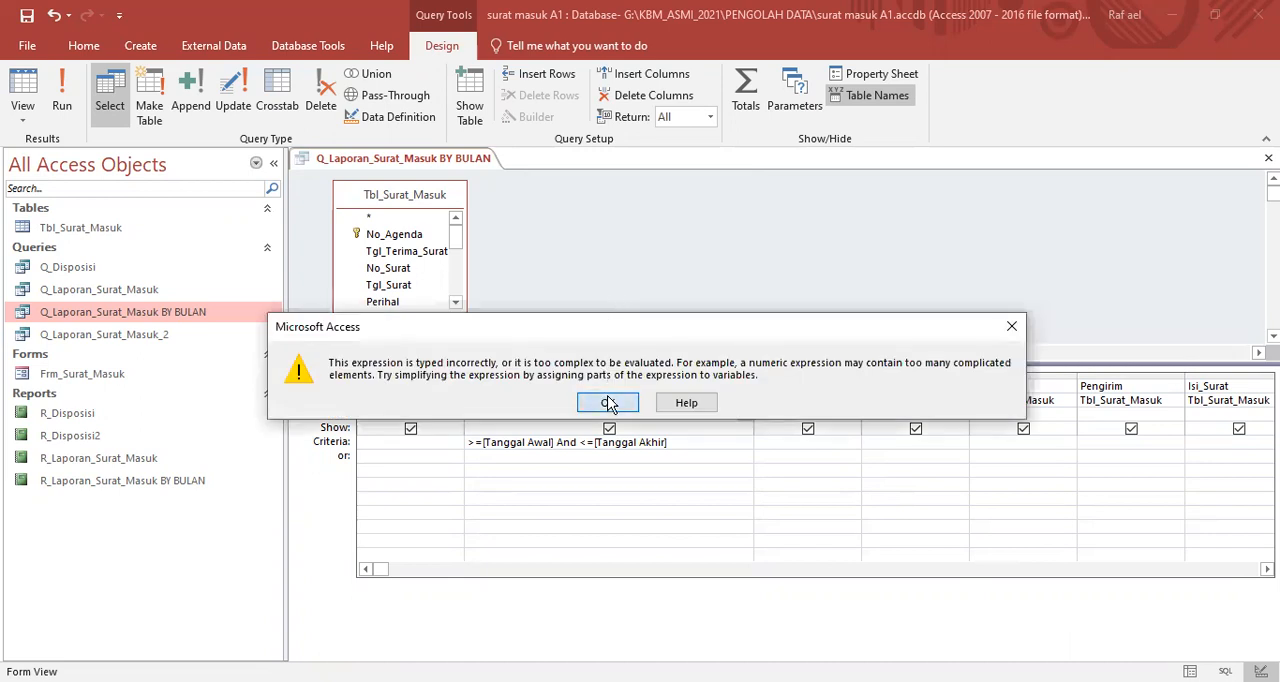
left_click(609, 403)
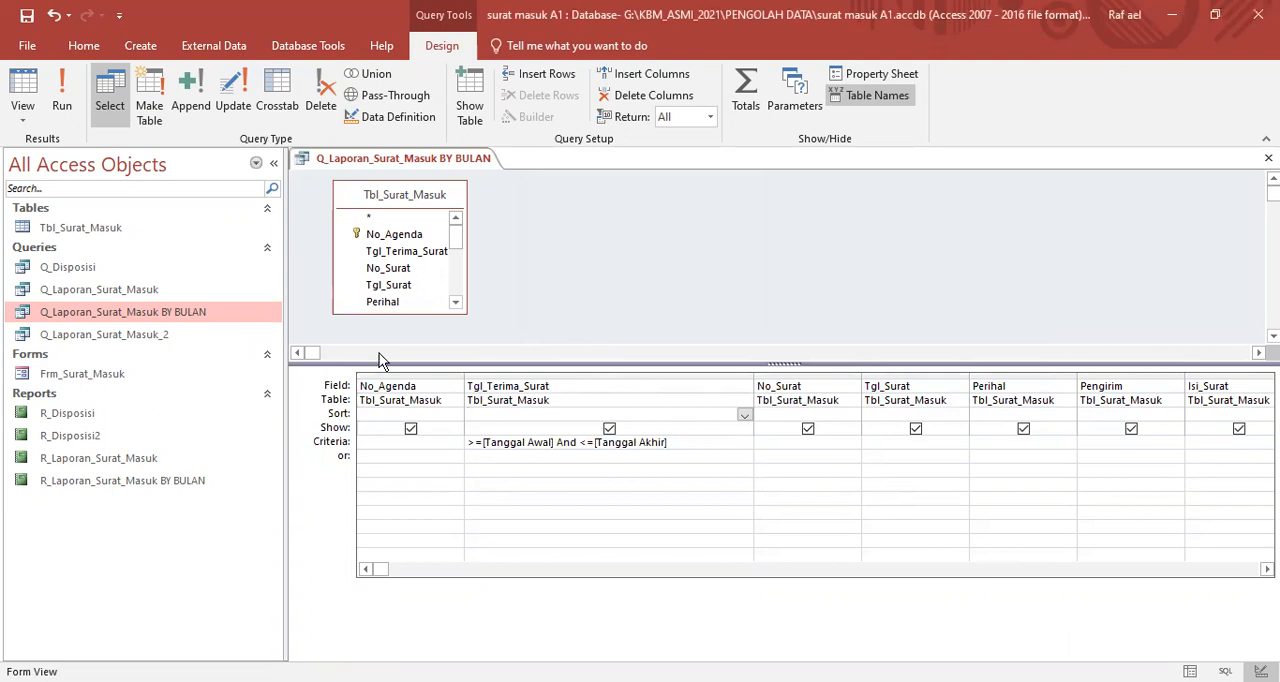
- Try to run the query with the day first, using Tanggal Awal 1/9/2021 and Tanggal Akhir 31/9/2021
left_click(64, 106)
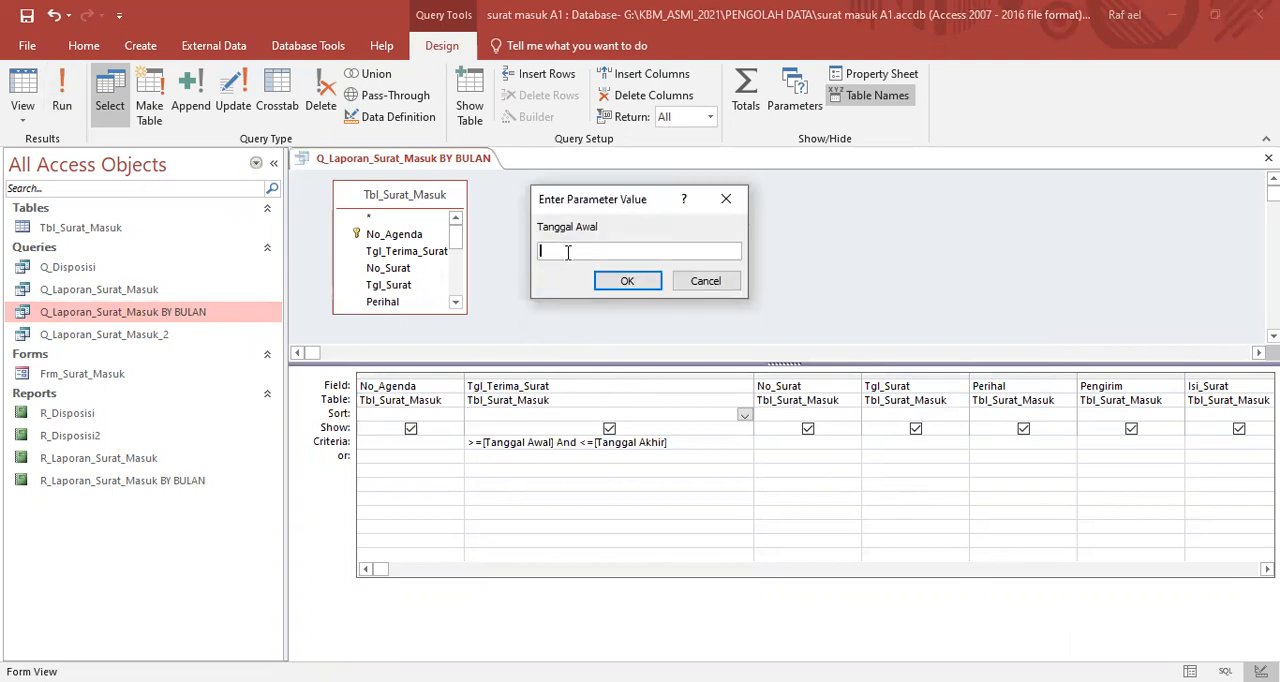
type("1/9/2021")
left_click(617, 284)
left_click(617, 284)
type("30")
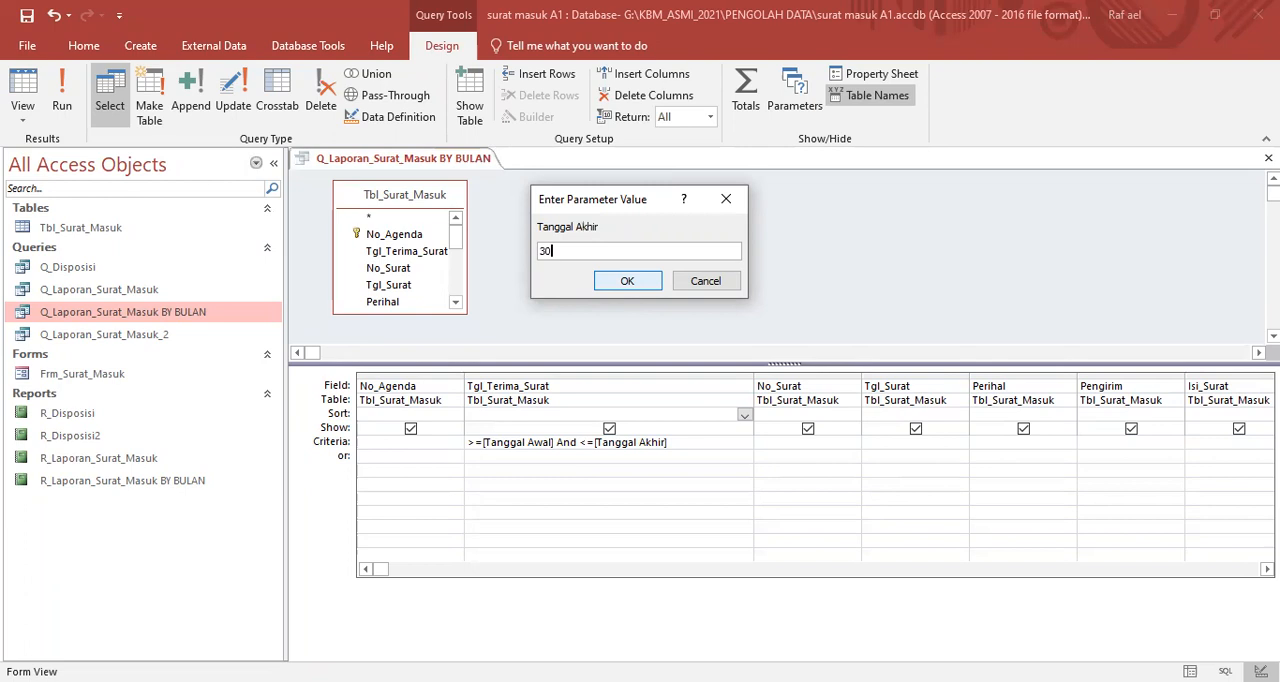
key("BackSpace")
type("1/9/2021")
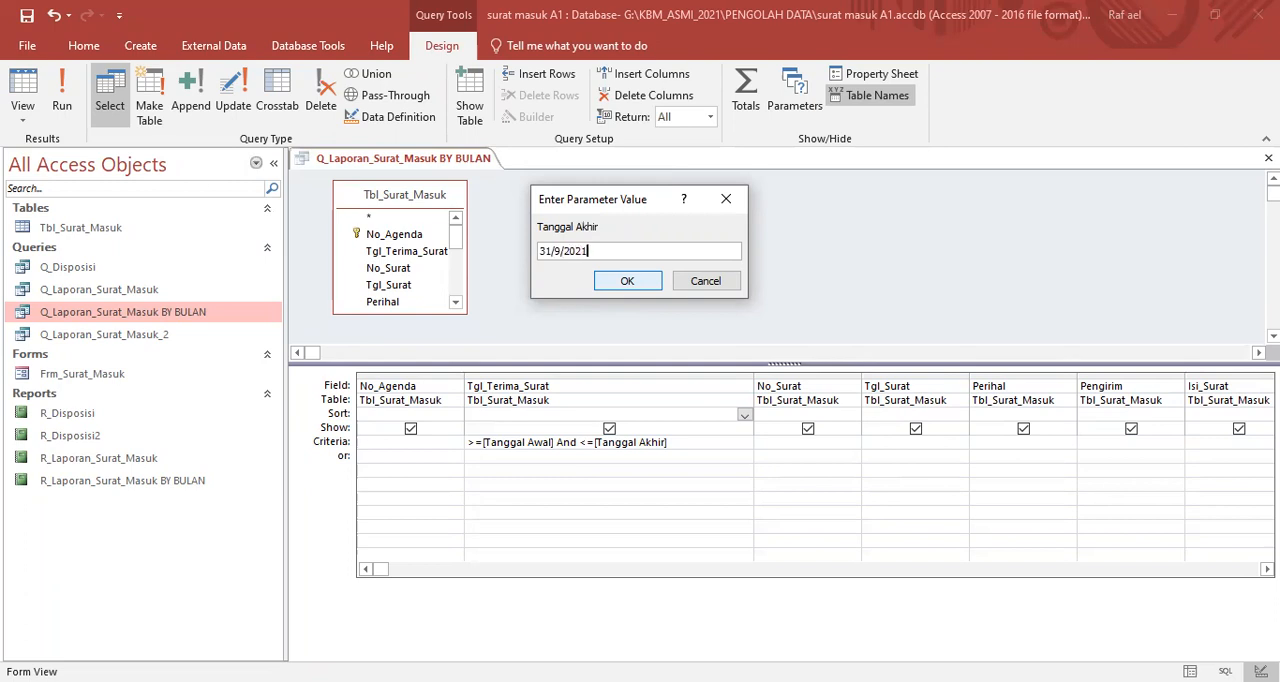
left_click(630, 283)
left_click(607, 404)
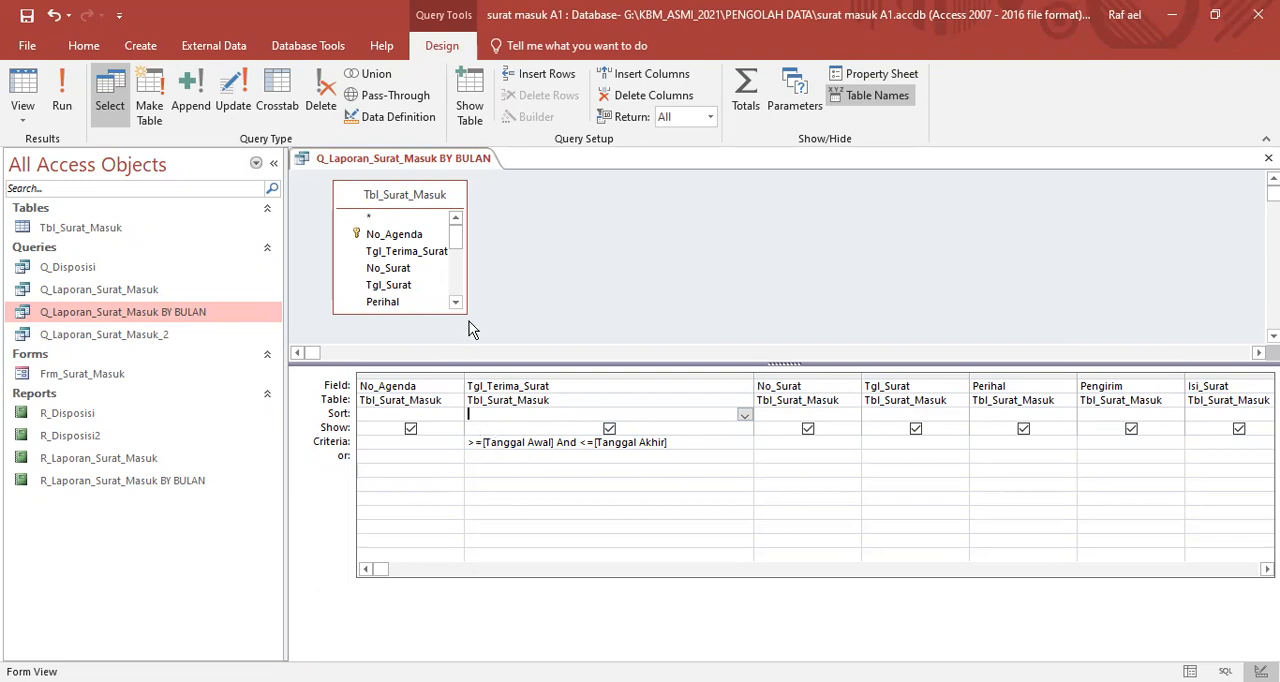
- Run the query with Tanggal Awal 1/9/2021 and Tanggal Akhir 30/9/2021
left_click(64, 96)
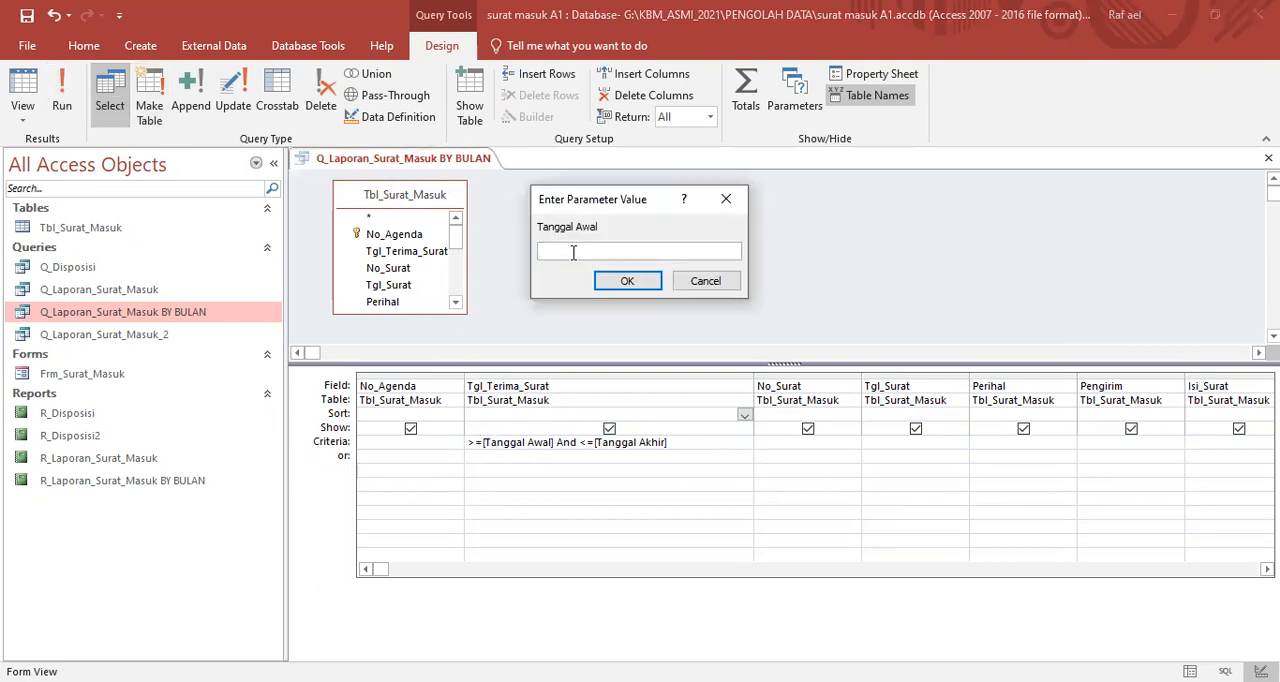
type("/9/2021")
key("Return")
type("30")
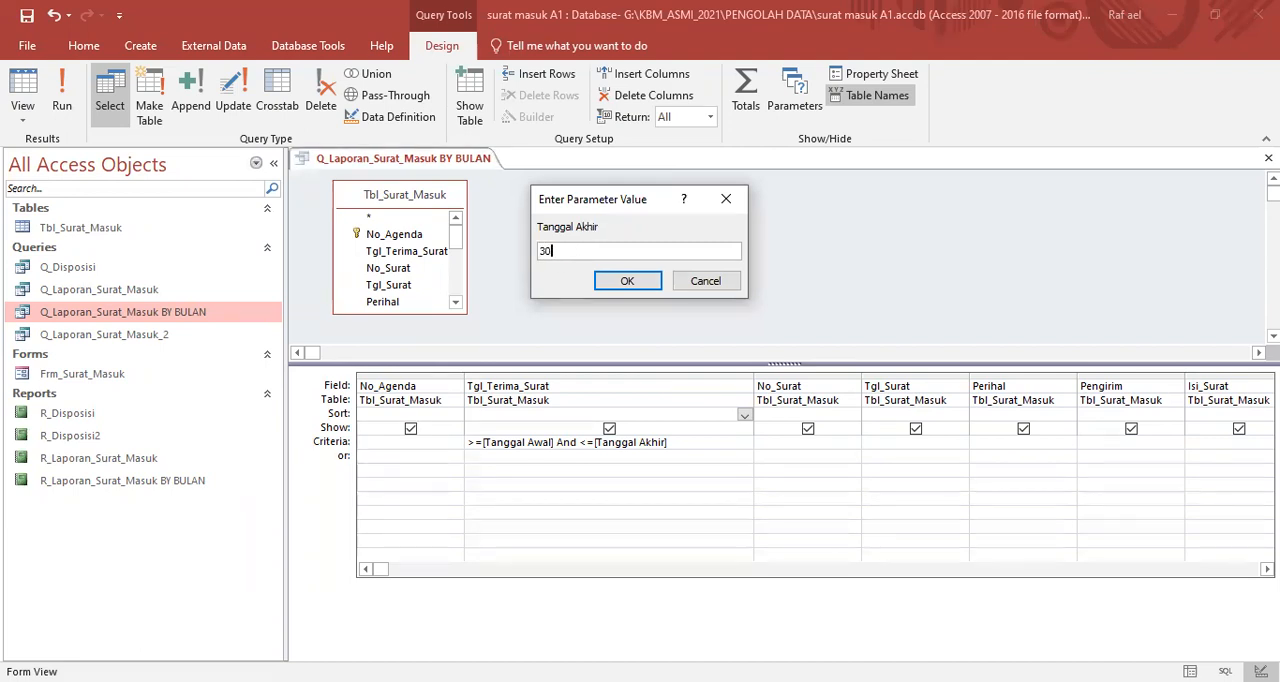
type("/9/2021")
left_click(611, 281)
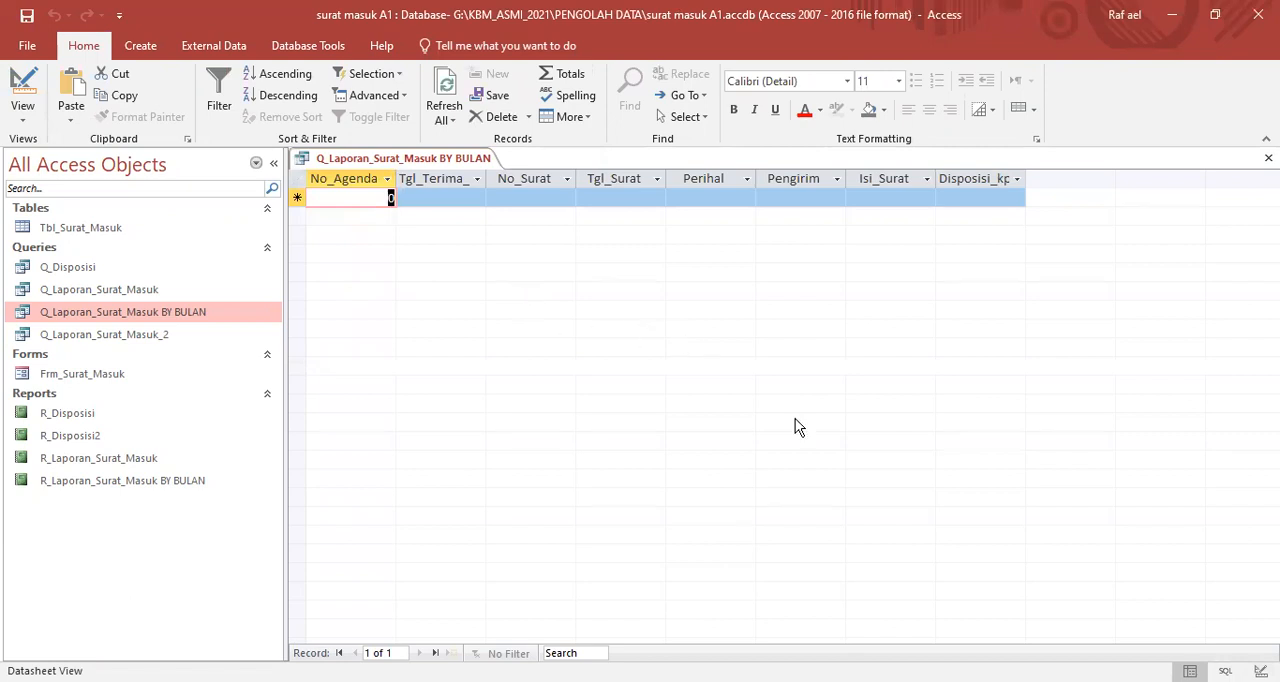
- Return the query to Design View and run it with Tanggal Awal 9/1/2021 and Tanggal Akhir 9/30/2021
left_click(405, 163)
right_click(405, 165)
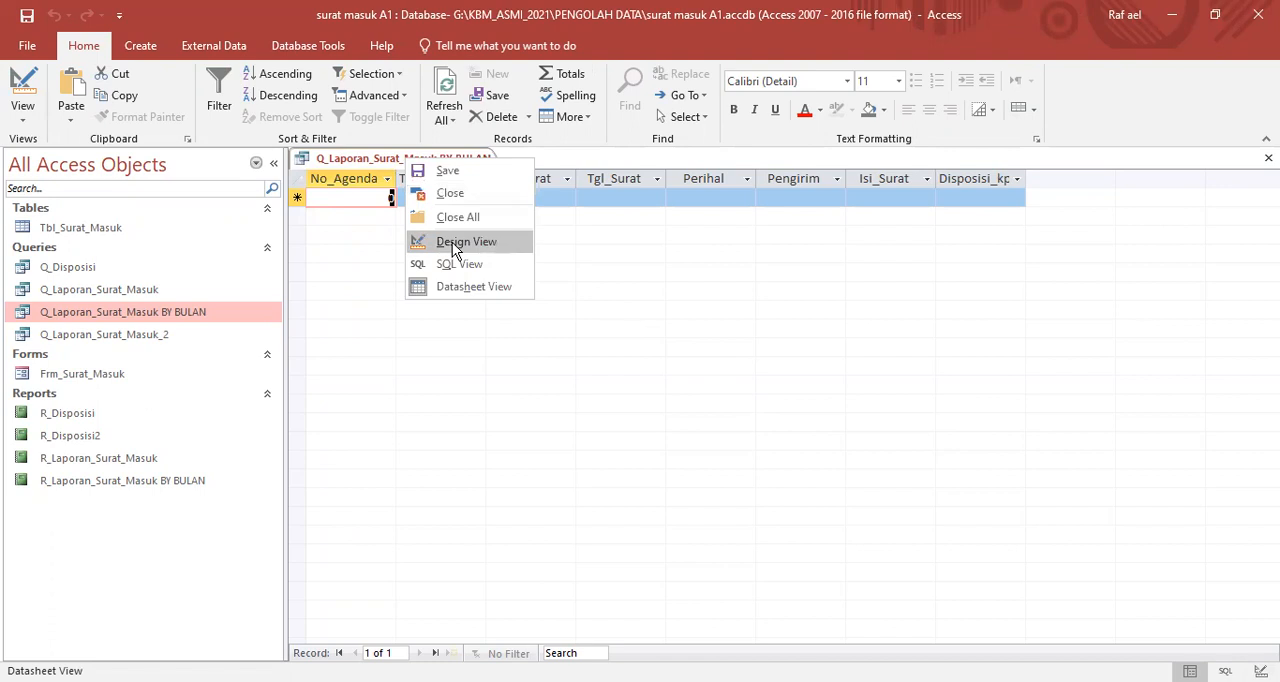
left_click(452, 242)
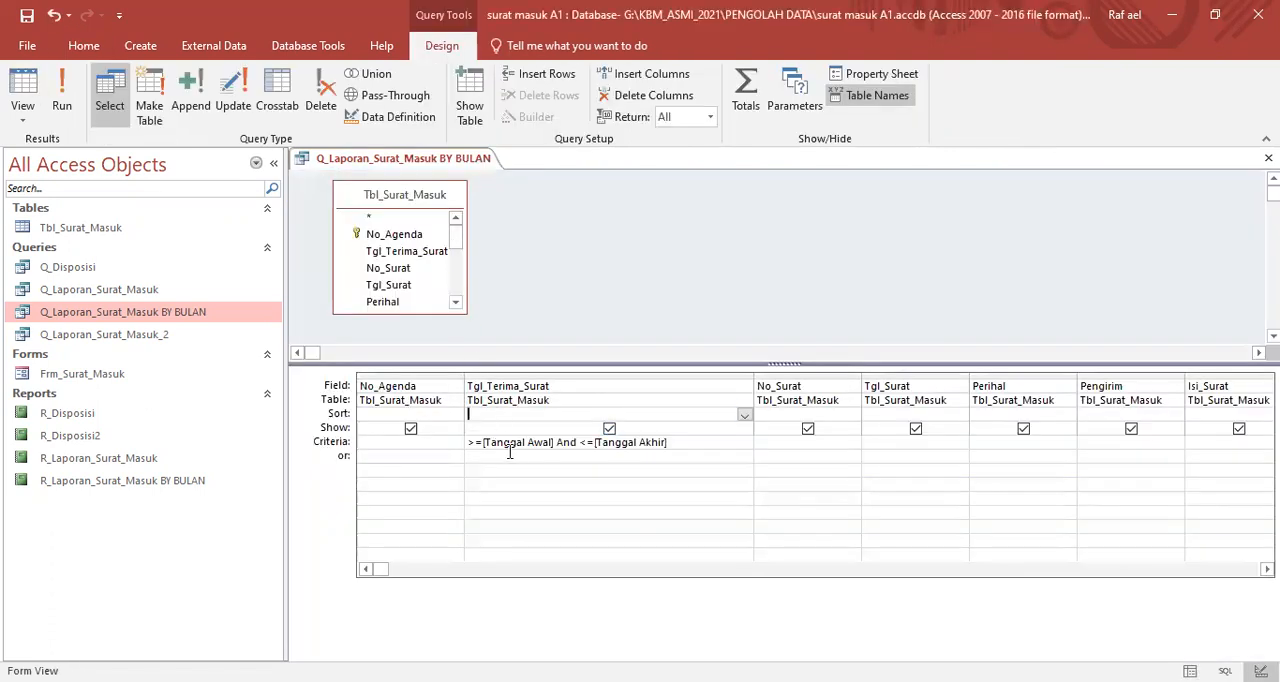
left_click(62, 101)
type("9")
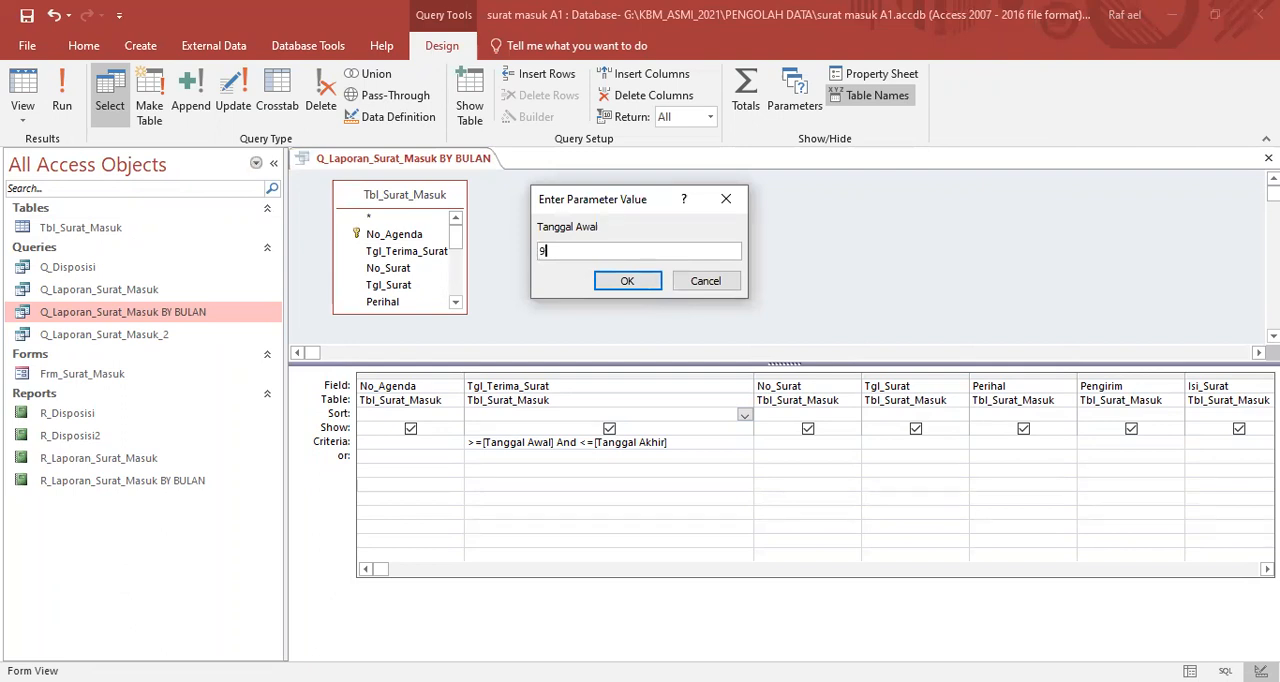
type("/1/2021")
left_click(645, 277)
type("9/30/")
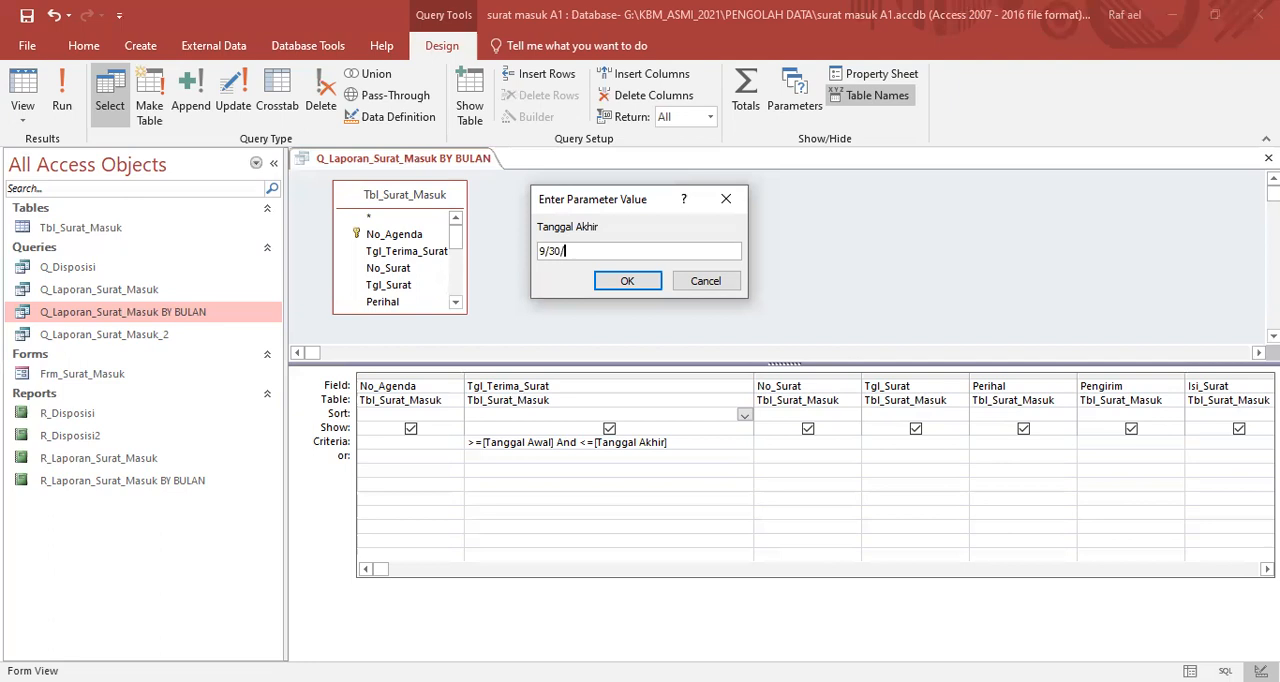
type("2021")
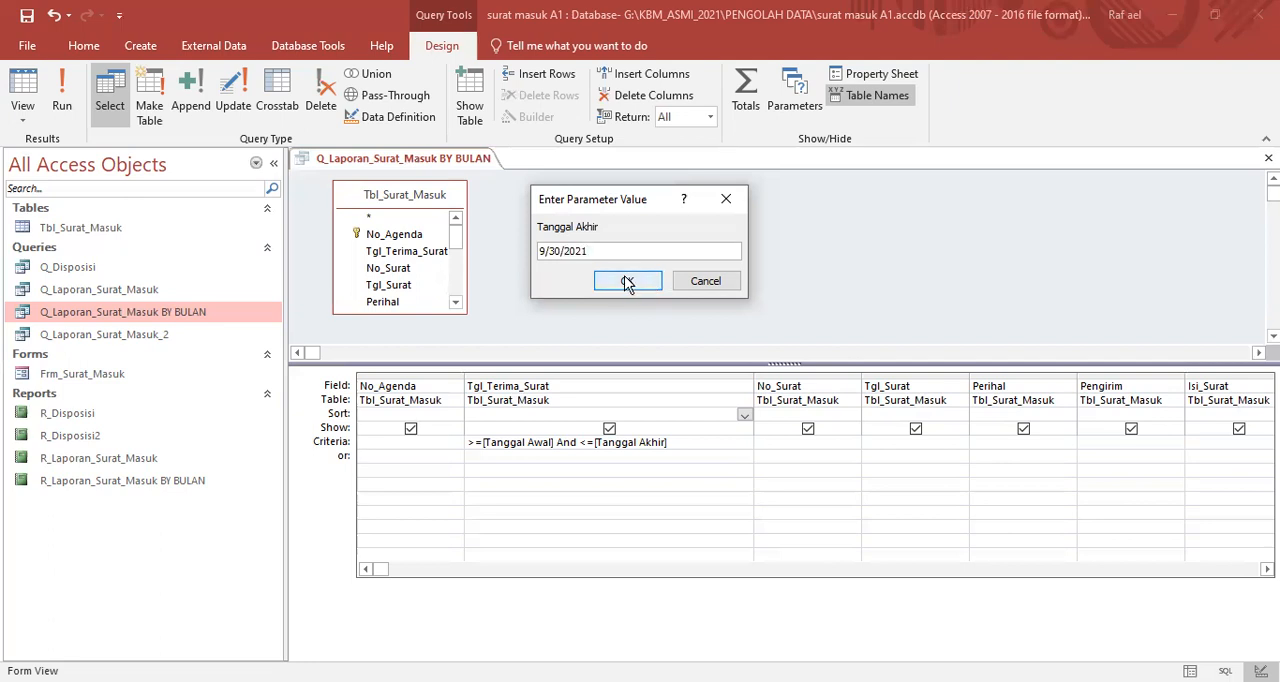
left_click(627, 283)
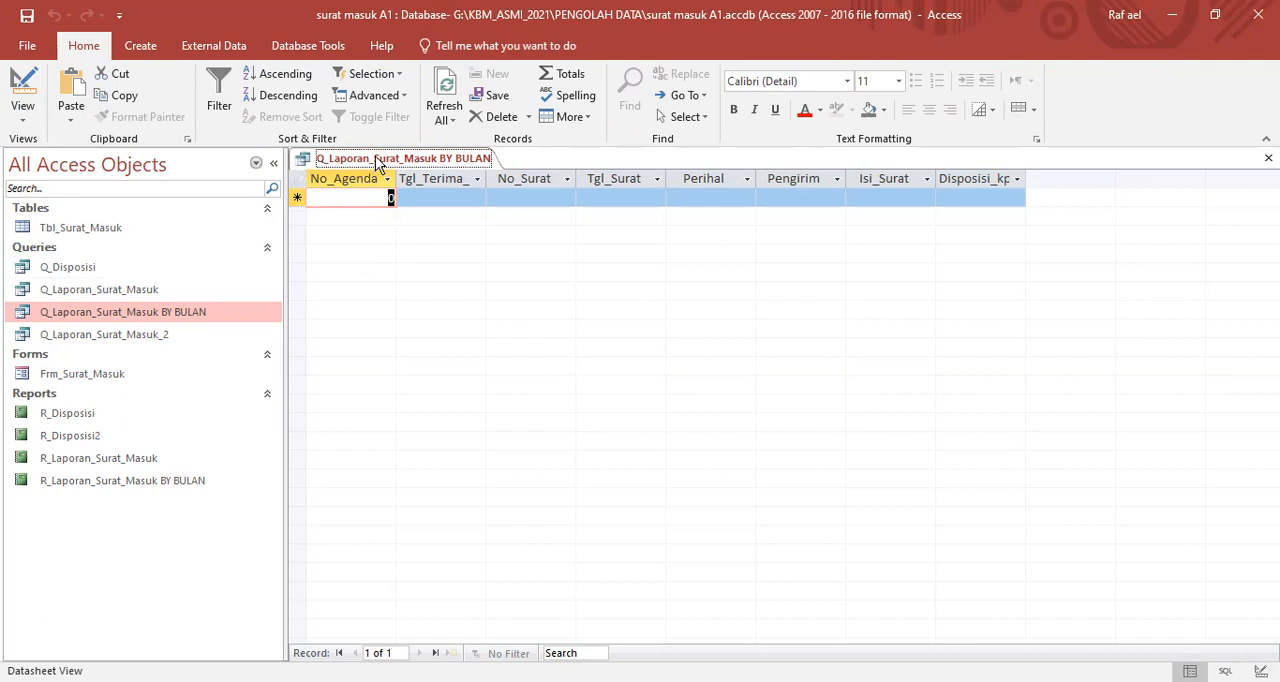
- Open the Tbl_Surat_Masuk table and check the dates stored in its Tgl_Terima_Surat column
double_click(50, 232)
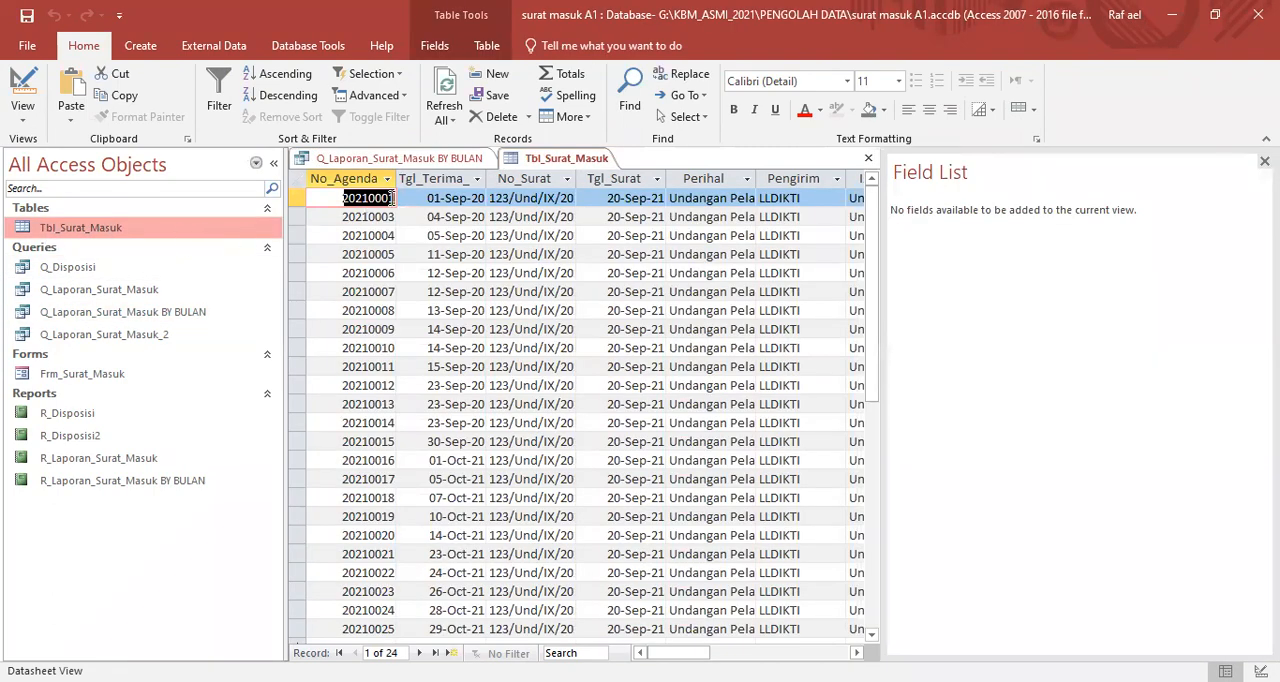
left_click(470, 179)
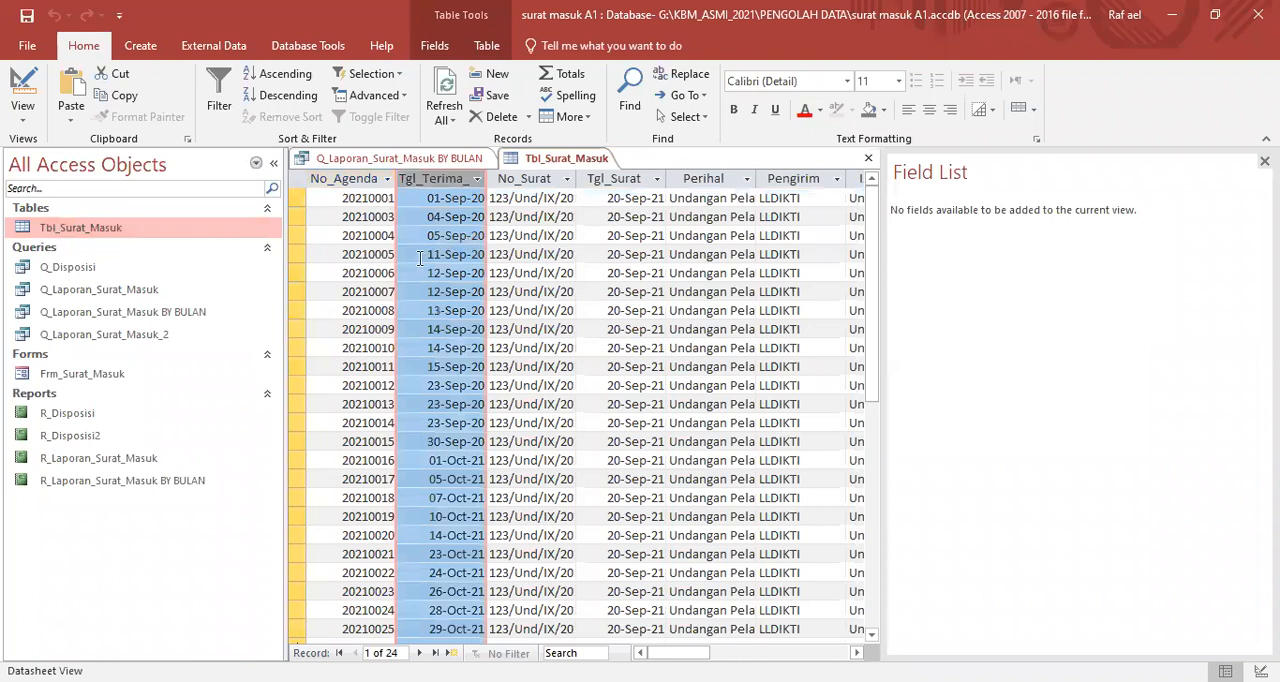
left_click(409, 157)
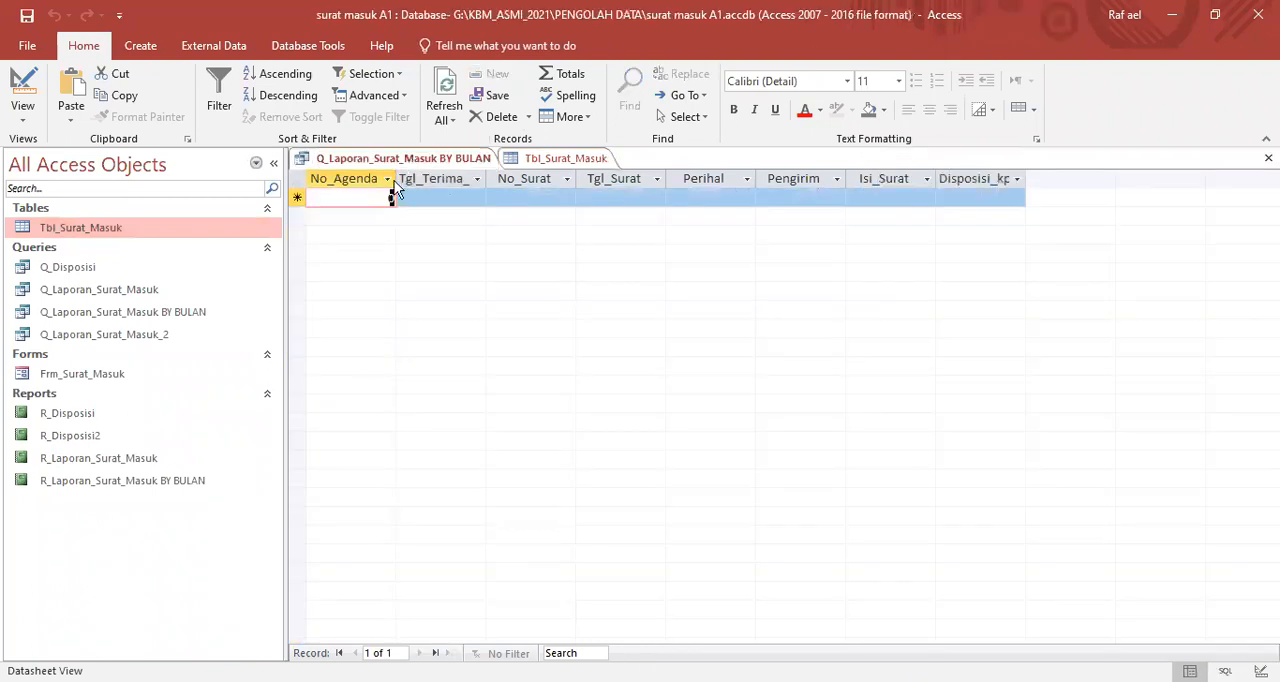
- Switch the Q_Laporan_Surat_Masuk BY BULAN query to Design View and run it with 1/9/2020 as the Tanggal Awal value
right_click(346, 160)
left_click(390, 241)
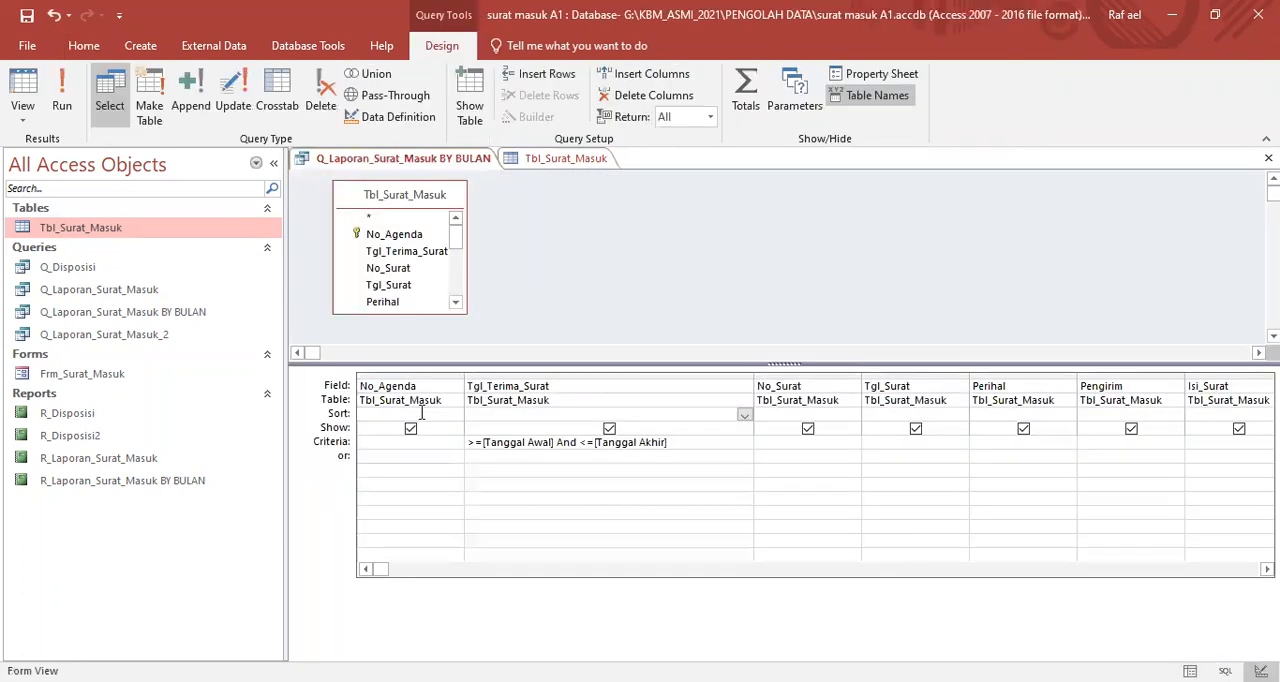
left_click(60, 105)
type("1/")
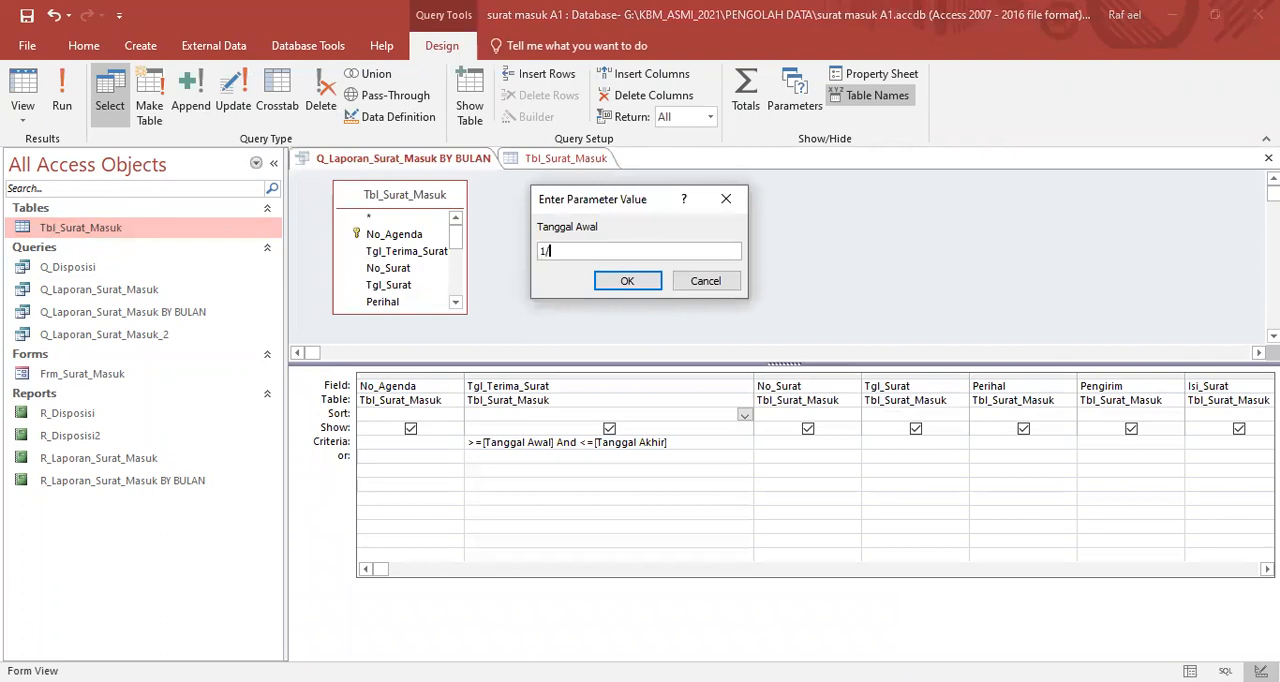
type("9/2020")
key("Return")
- Try to complete the query run with 31/9/2020 as the Tanggal Akhir value
type("31")
key("Return")
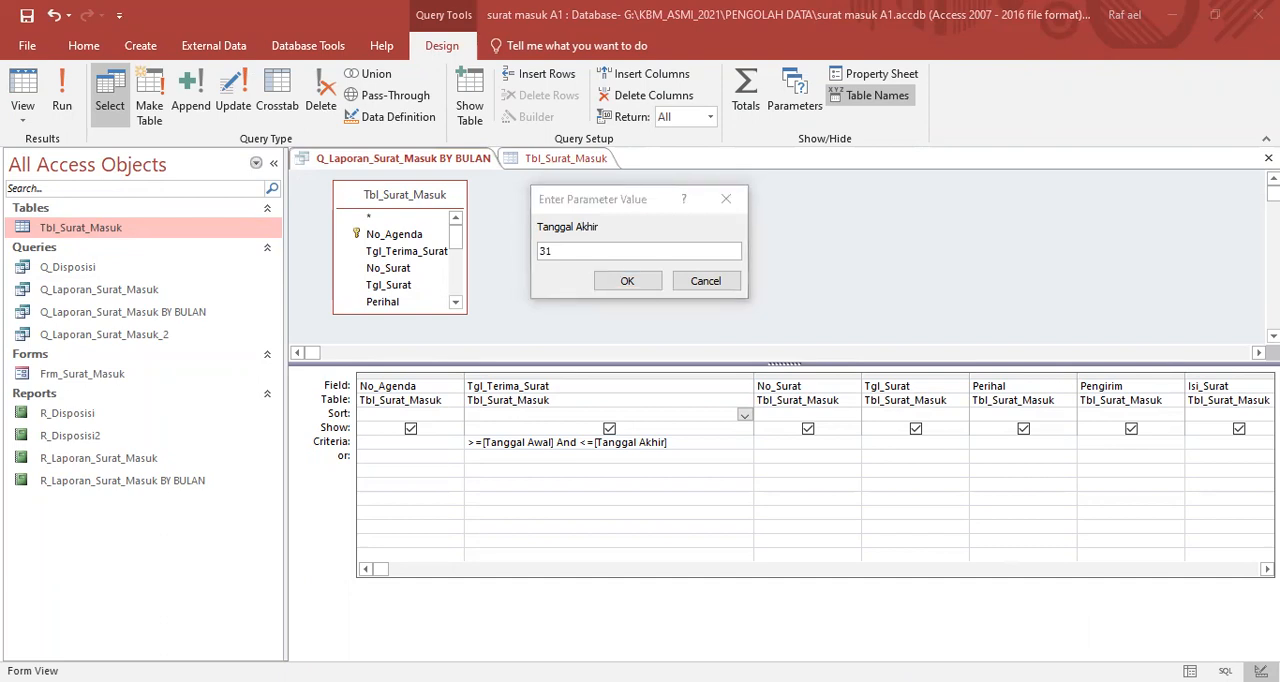
left_click(565, 251)
type("/9/2021")
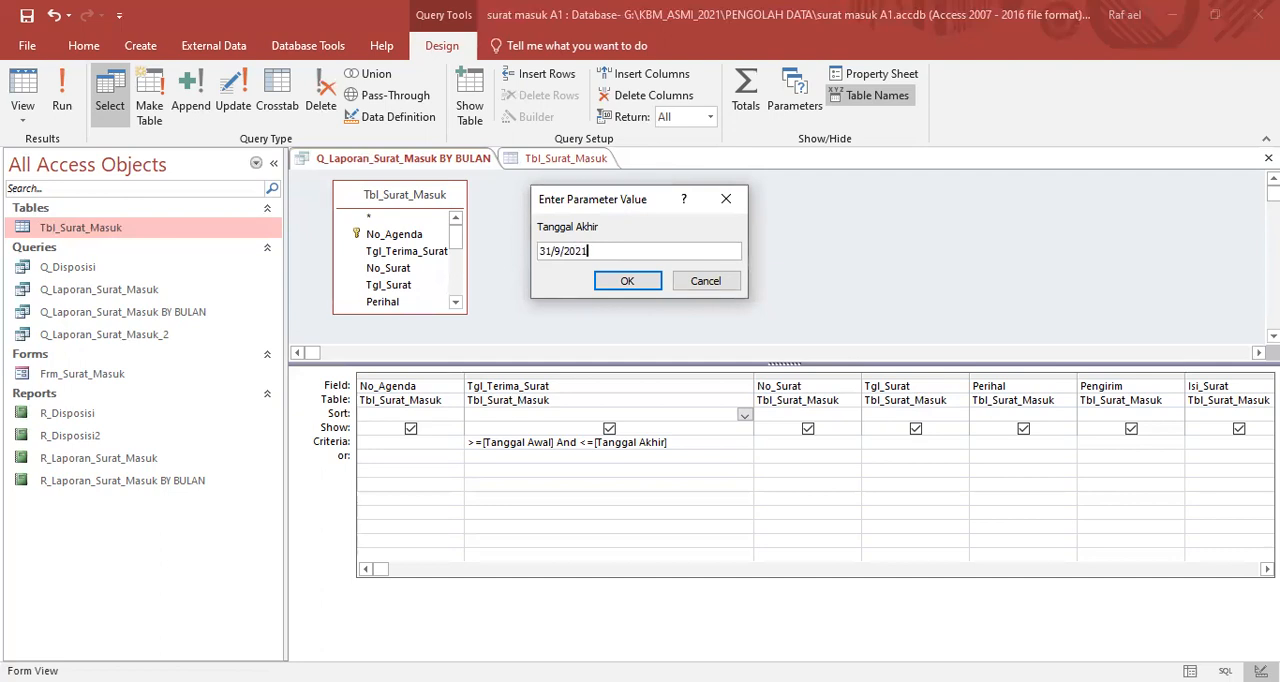
key("BackSpace")
type("0")
key("Return")
left_click(604, 402)
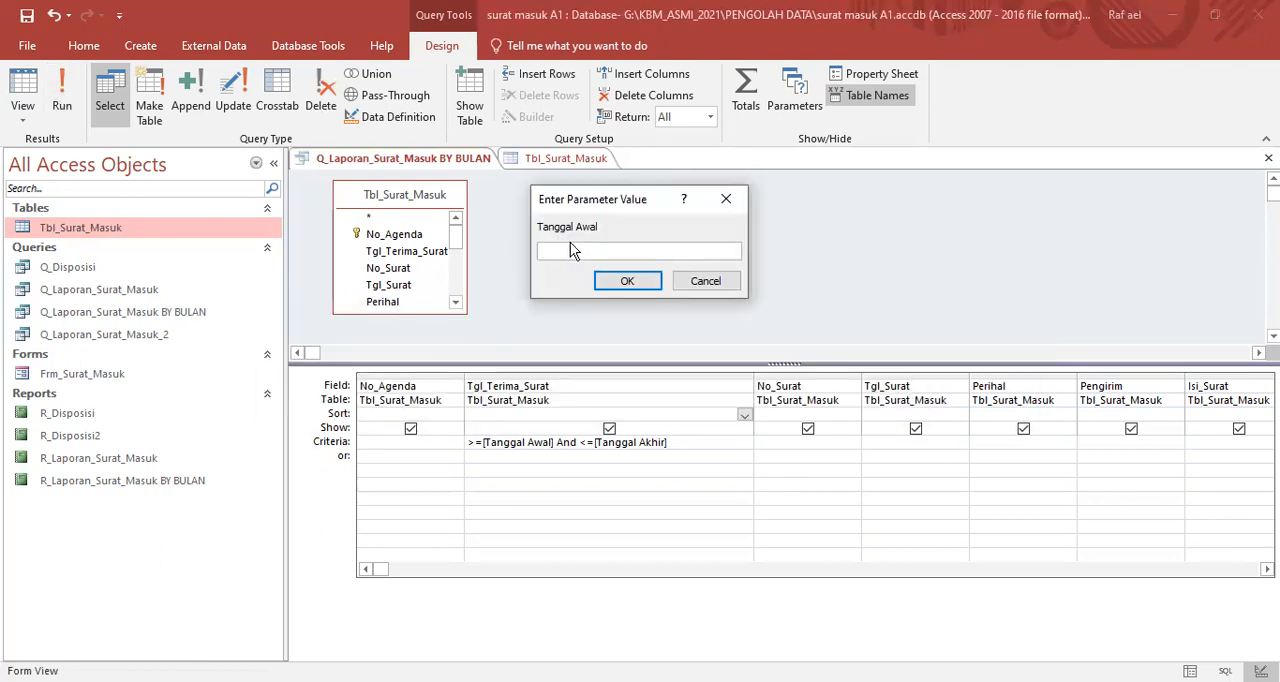
- Run the query with Tanggal Awal 1/9/2020 and Tanggal Akhir 30/9/2020, and check the received dates in the results
type("1/9/2020")
left_click(607, 271)
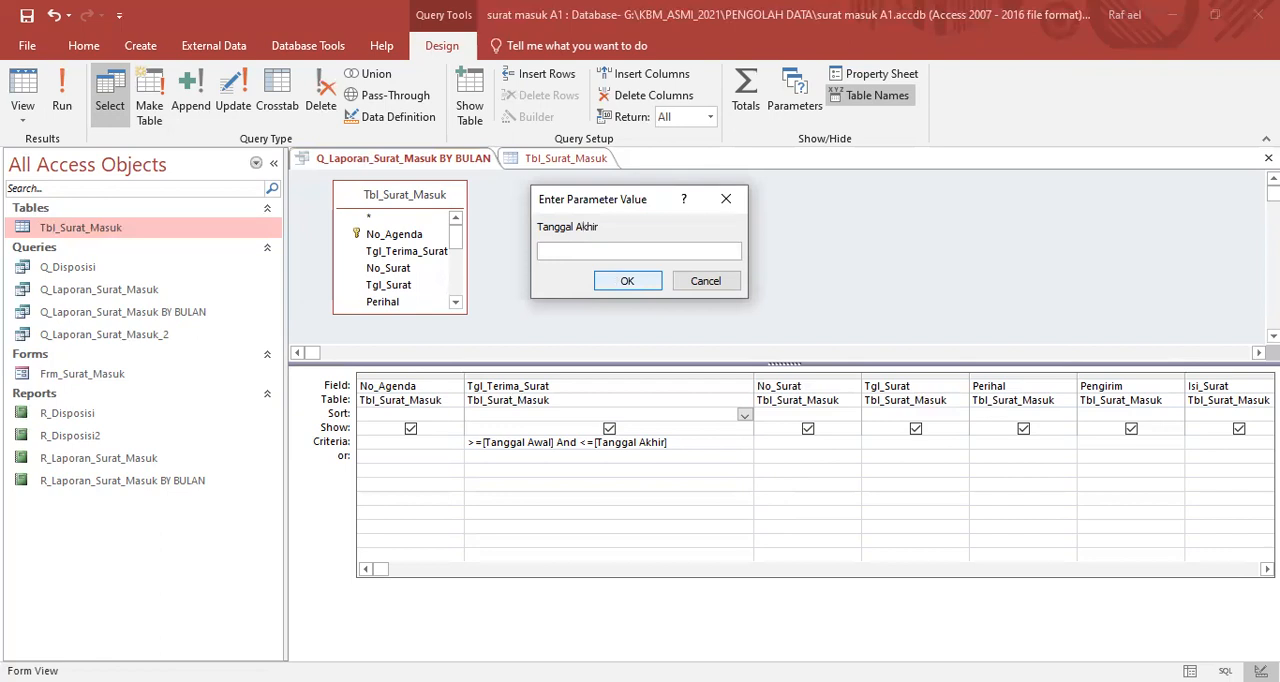
type("30/9/2020")
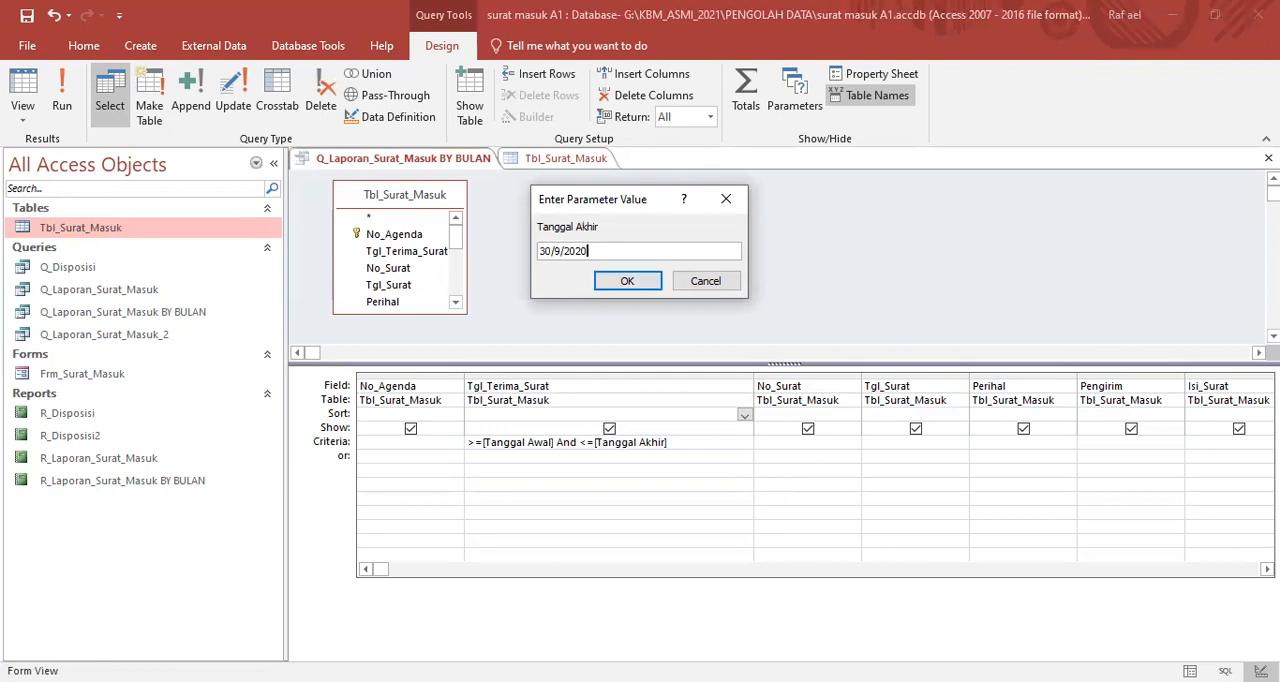
left_click(610, 273)
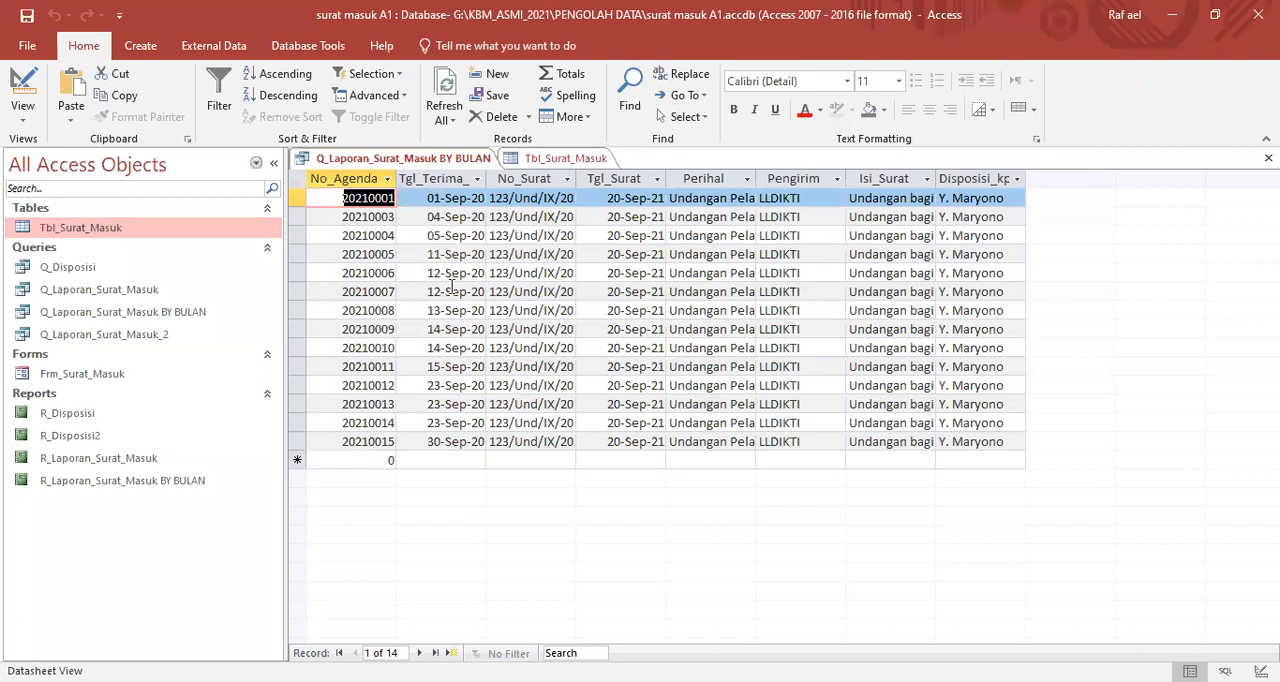
left_click(452, 329)
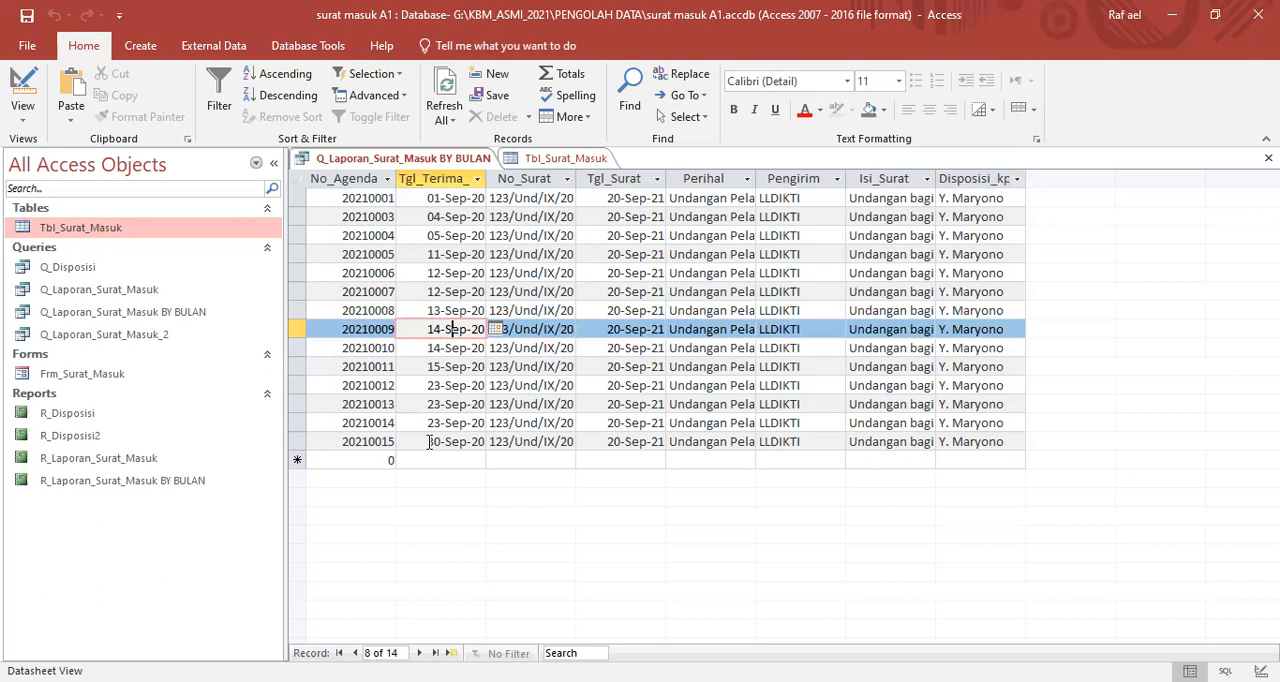
- Save and close the Q_Laporan_Surat_Masuk BY BULAN query and close the Tbl_Surat_Masuk table
right_click(409, 166)
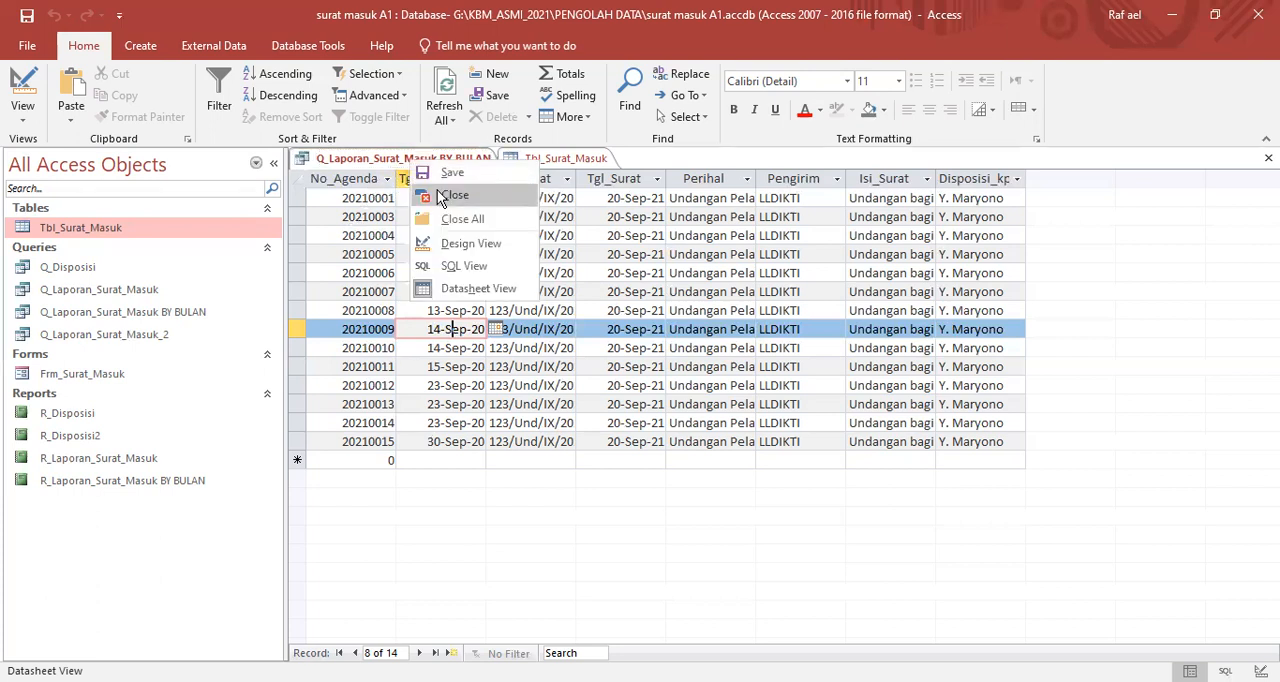
left_click(441, 197)
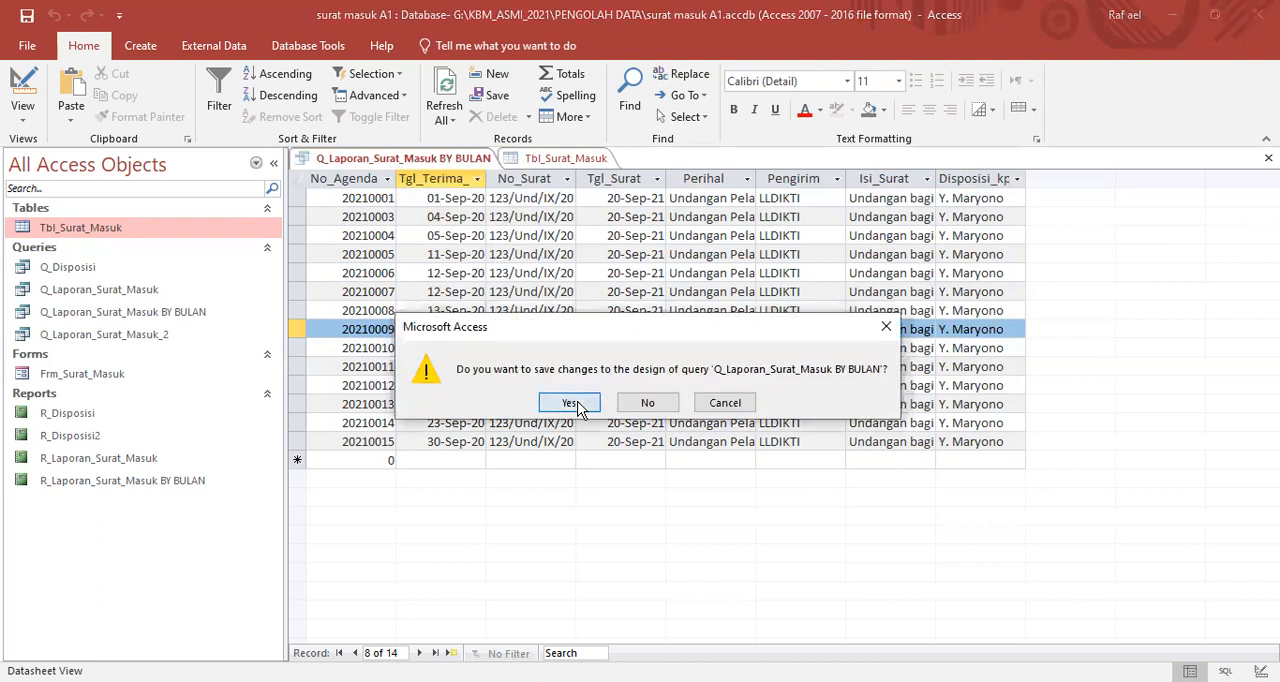
left_click(586, 403)
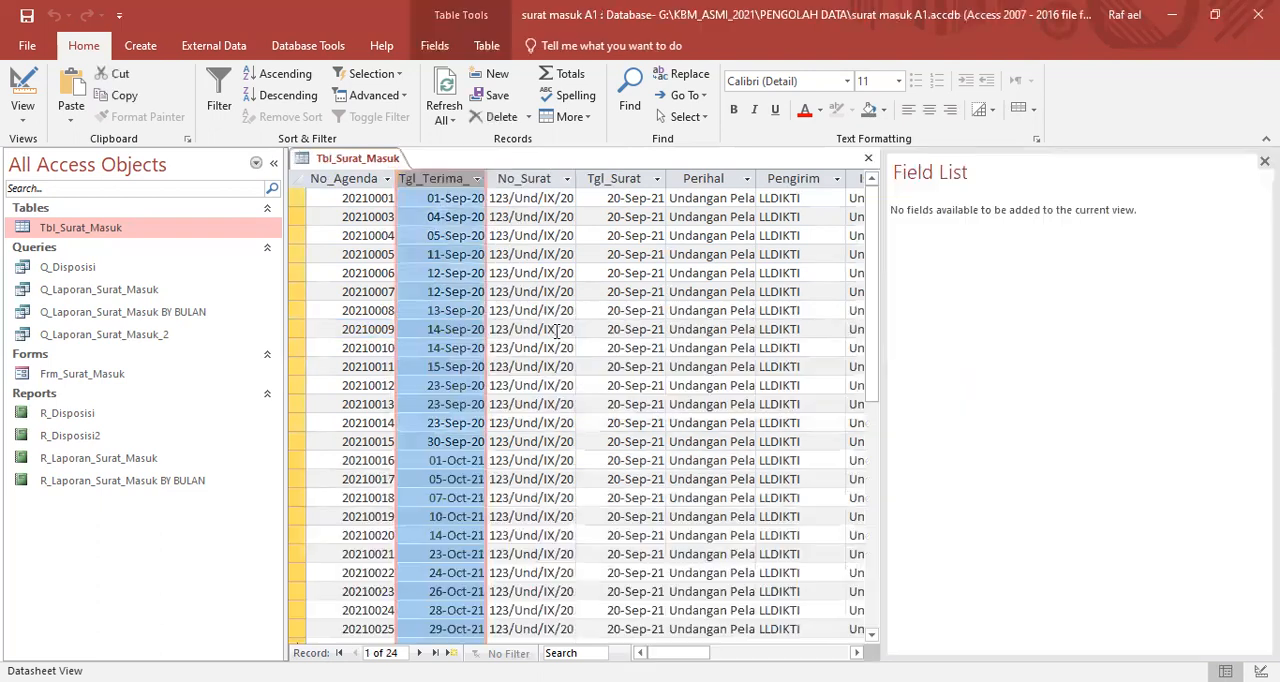
right_click(384, 163)
left_click(422, 189)
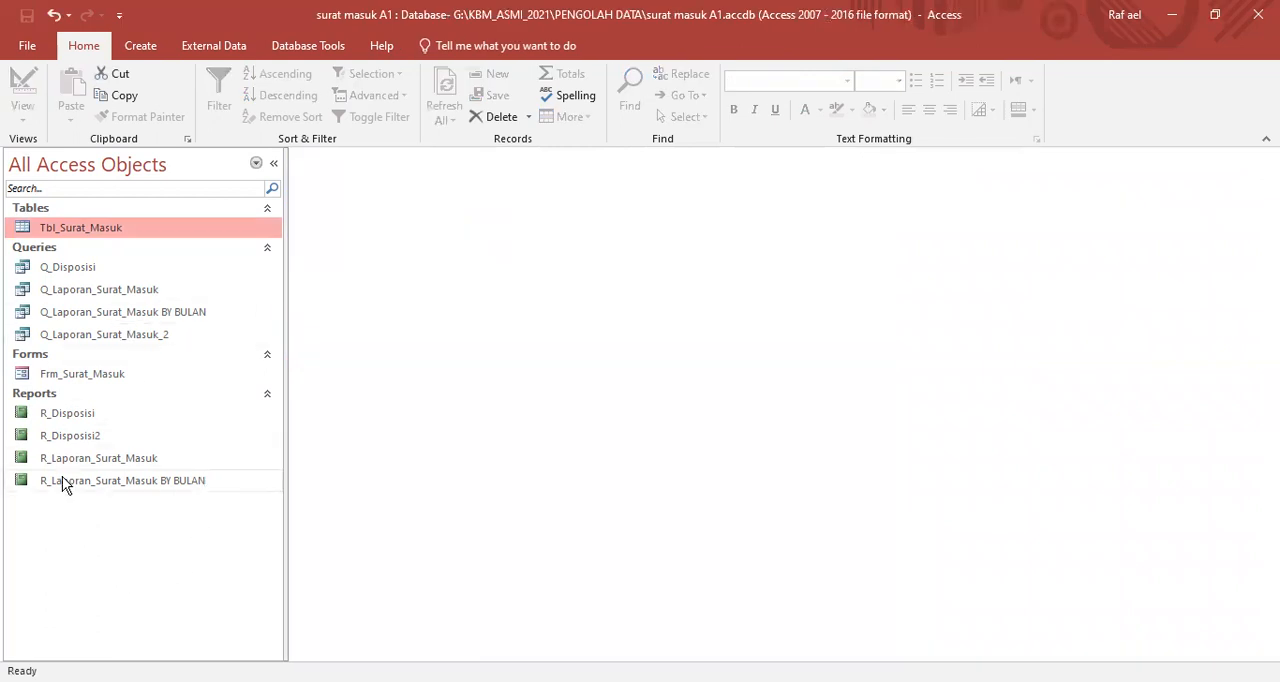
- Open the R_Laporan_Surat_Masuk BY BULAN report with Tanggal Awal 1/9/2020 and Tanggal Akhir 30/9/2020, and review its records and columns
left_click(33, 479)
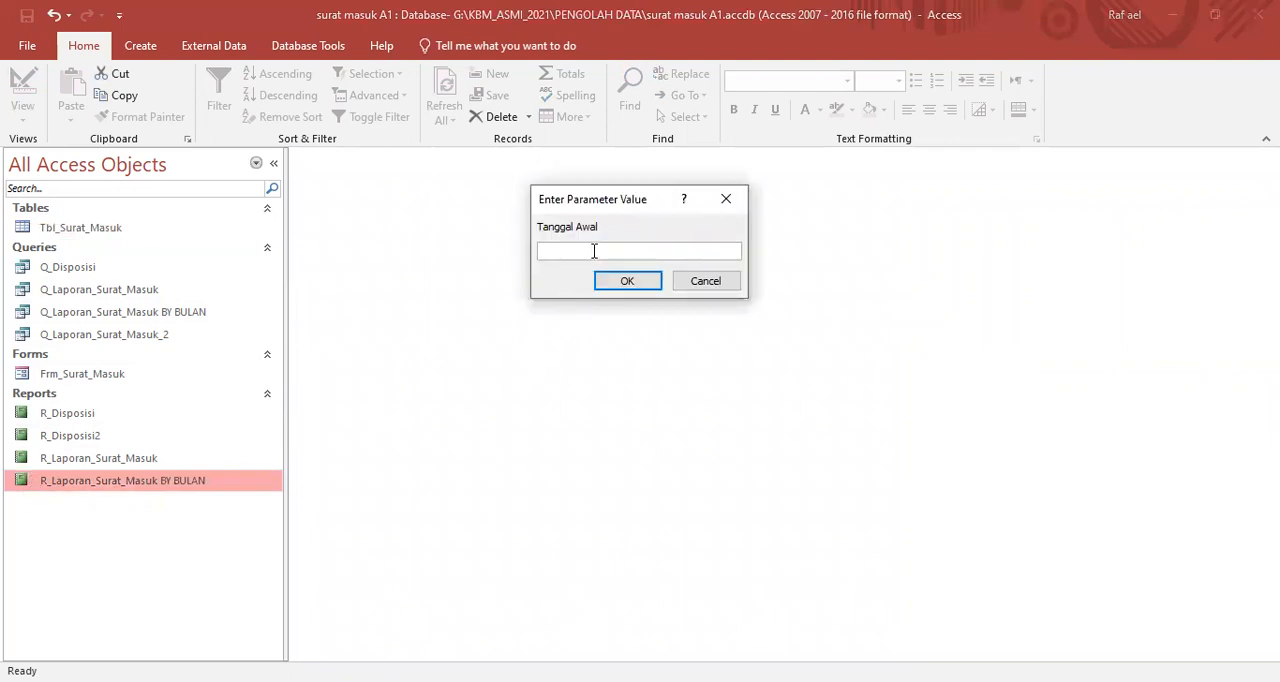
type("1/9/2020")
key("Return")
type("30/9/2020")
key("Return")
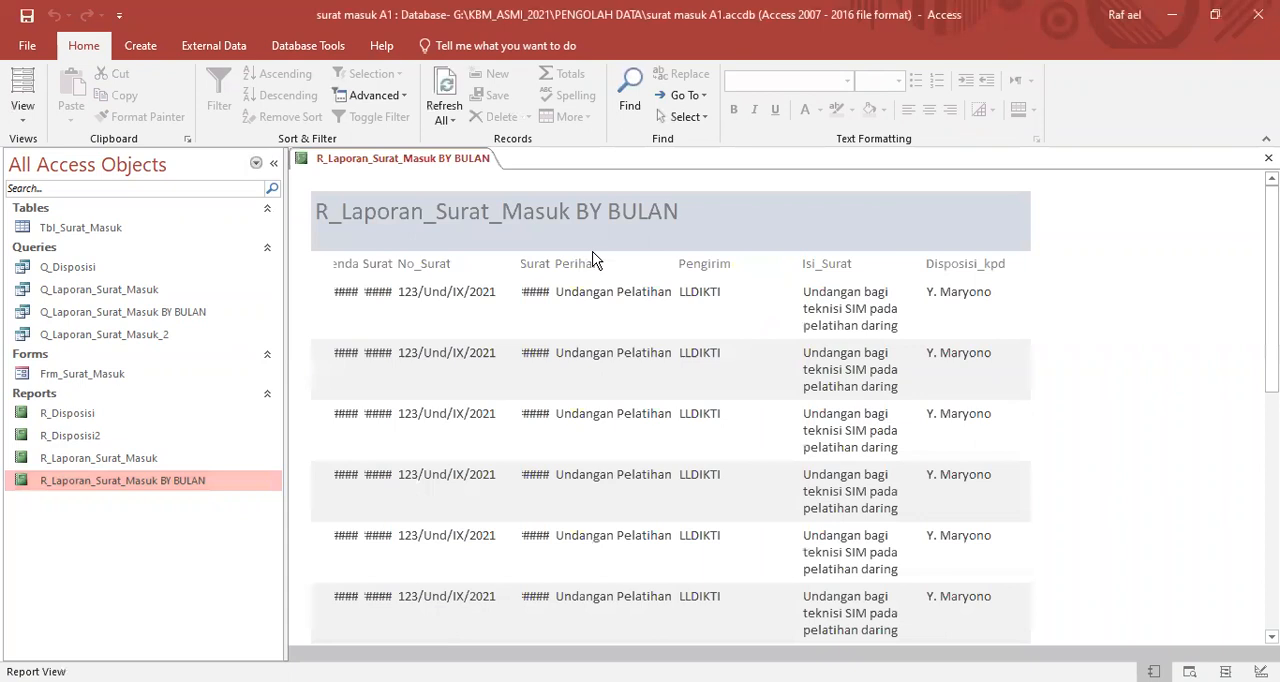
scroll(559, 345, "down", 2)
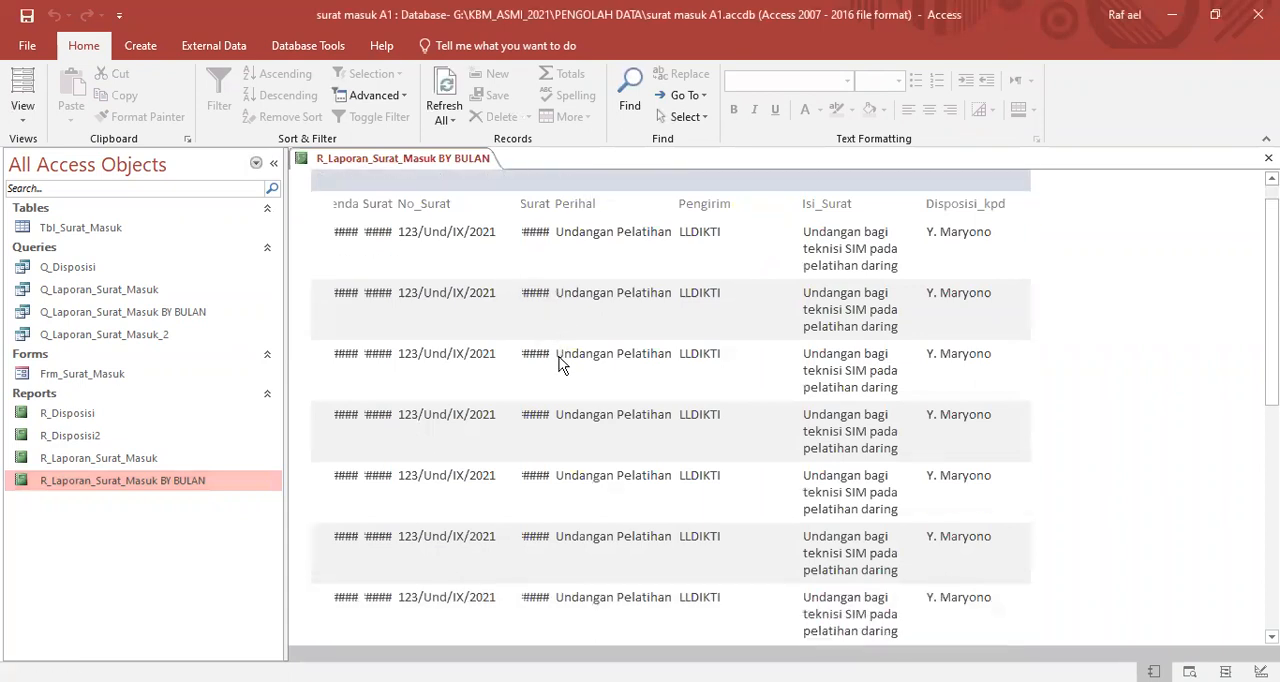
scroll(562, 434, "down", 3)
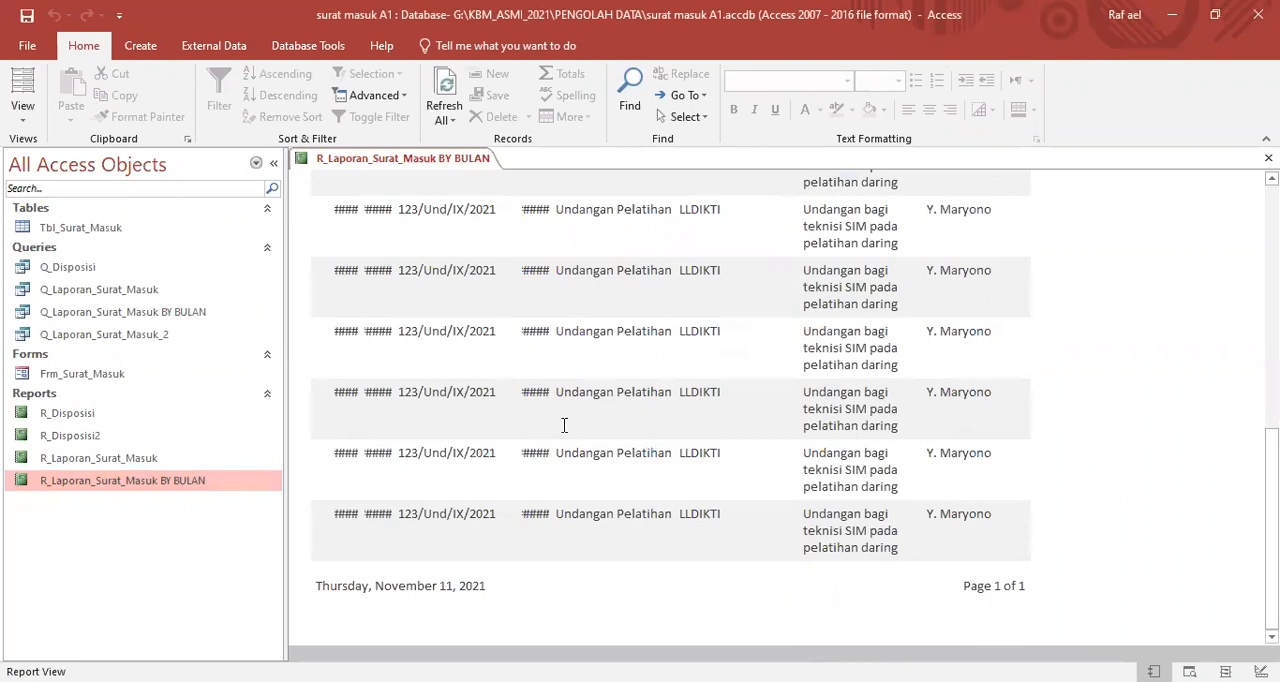
scroll(520, 340, "up", 5)
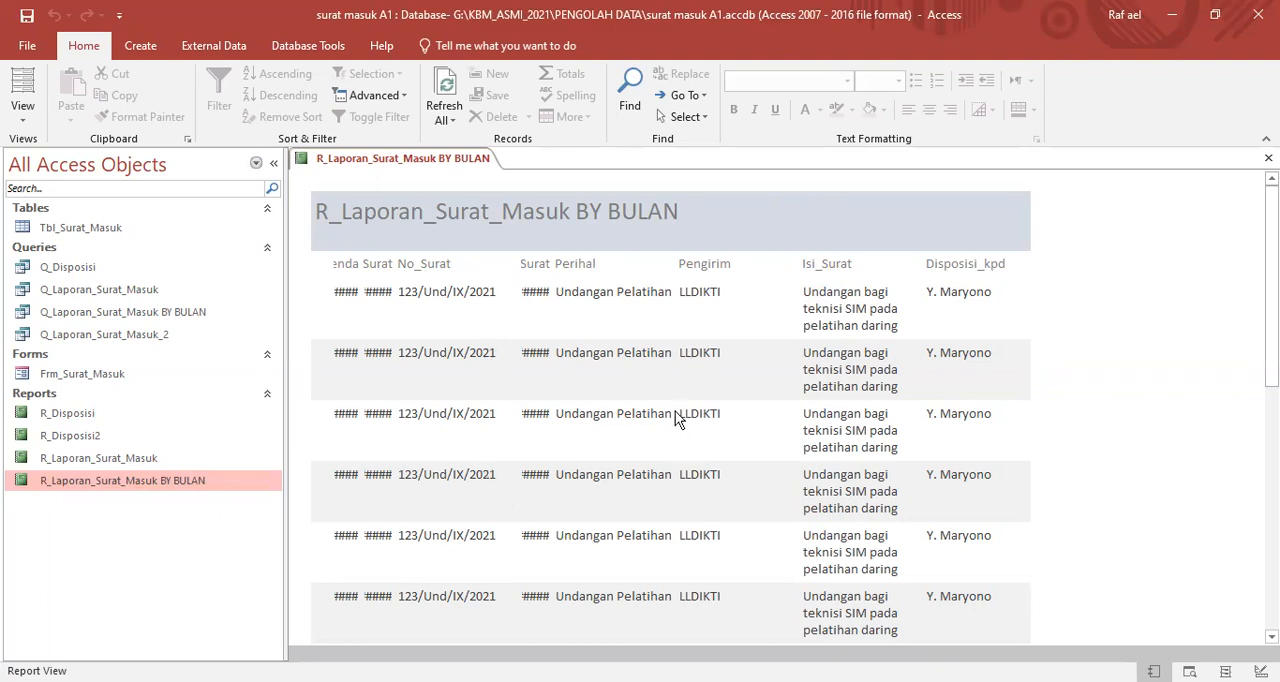
- Switch the report to Design View and close the Field List
right_click(1097, 275)
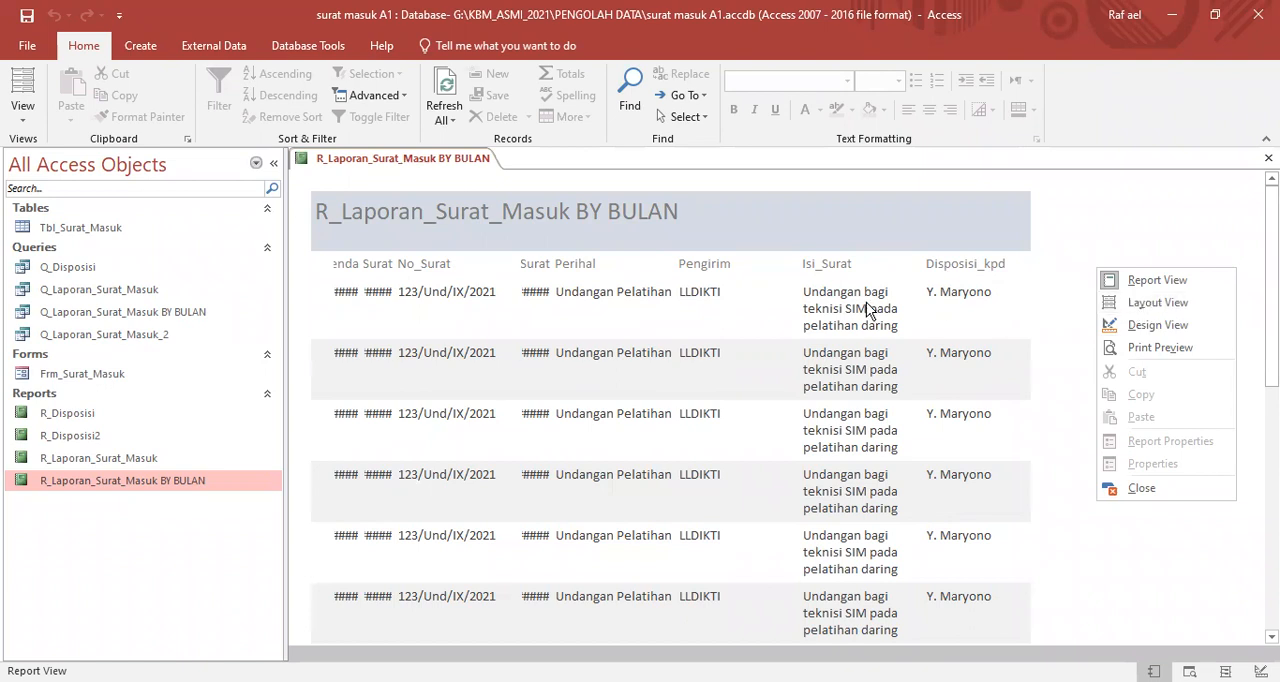
left_click(1109, 326)
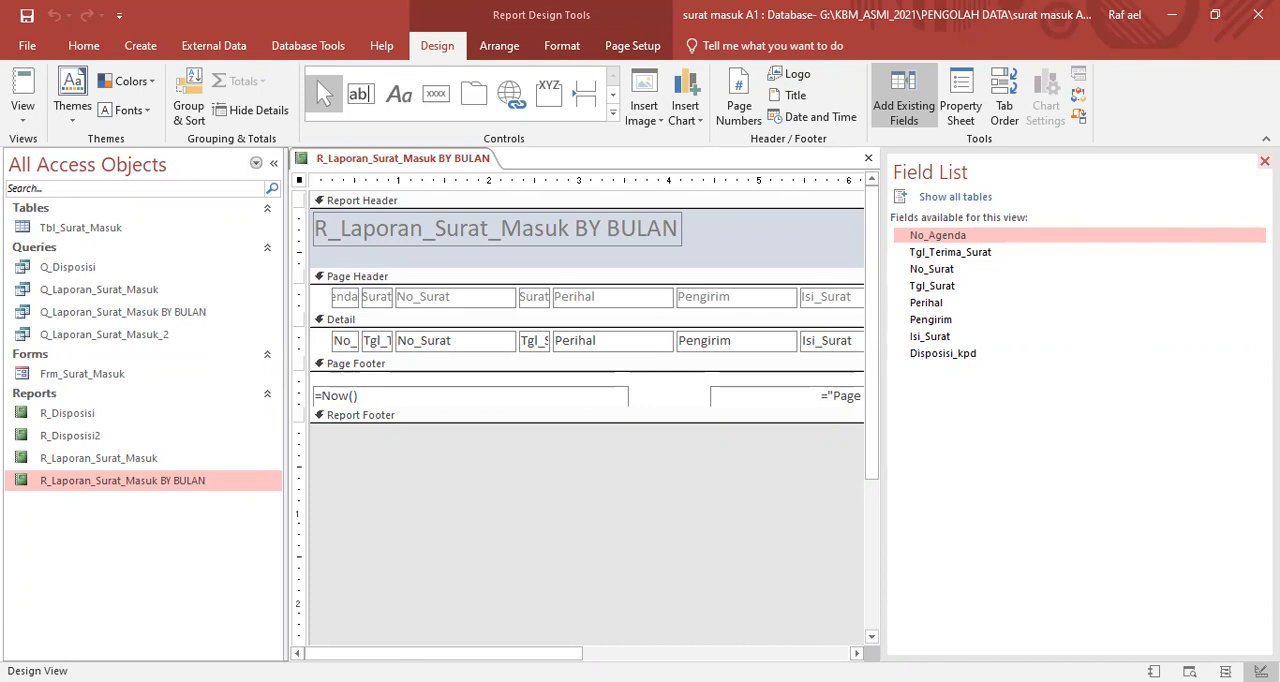
left_click(1264, 161)
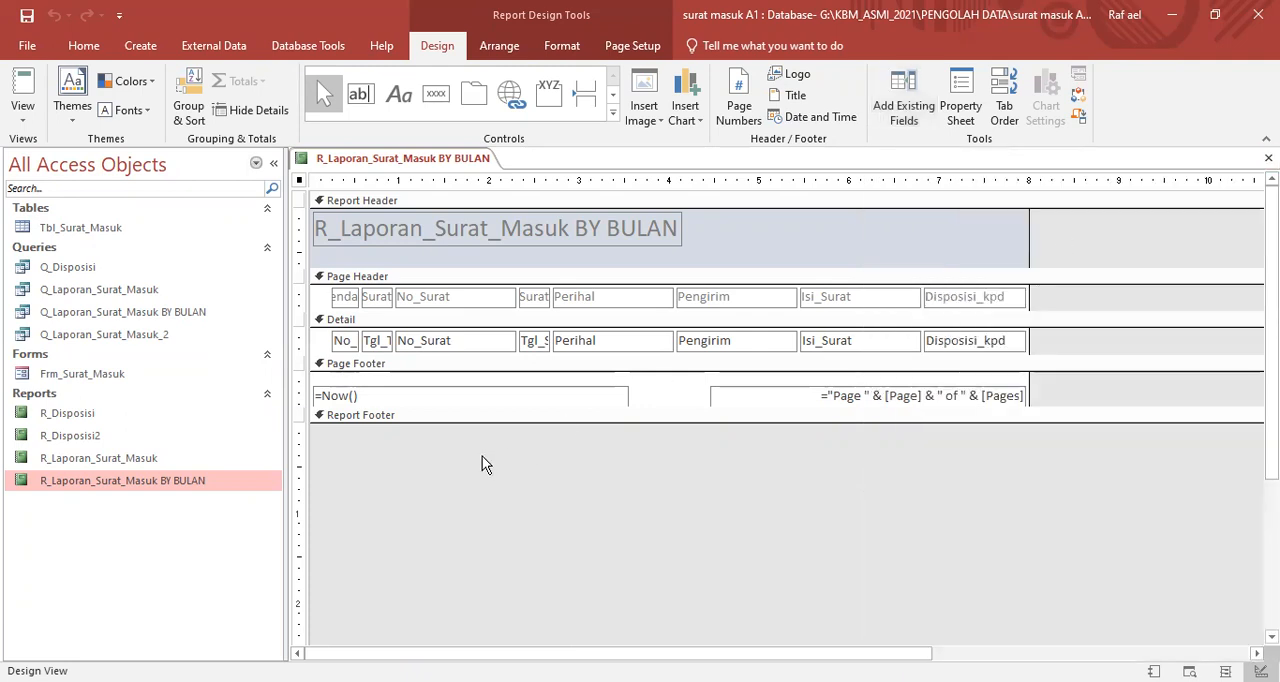
left_click(348, 298)
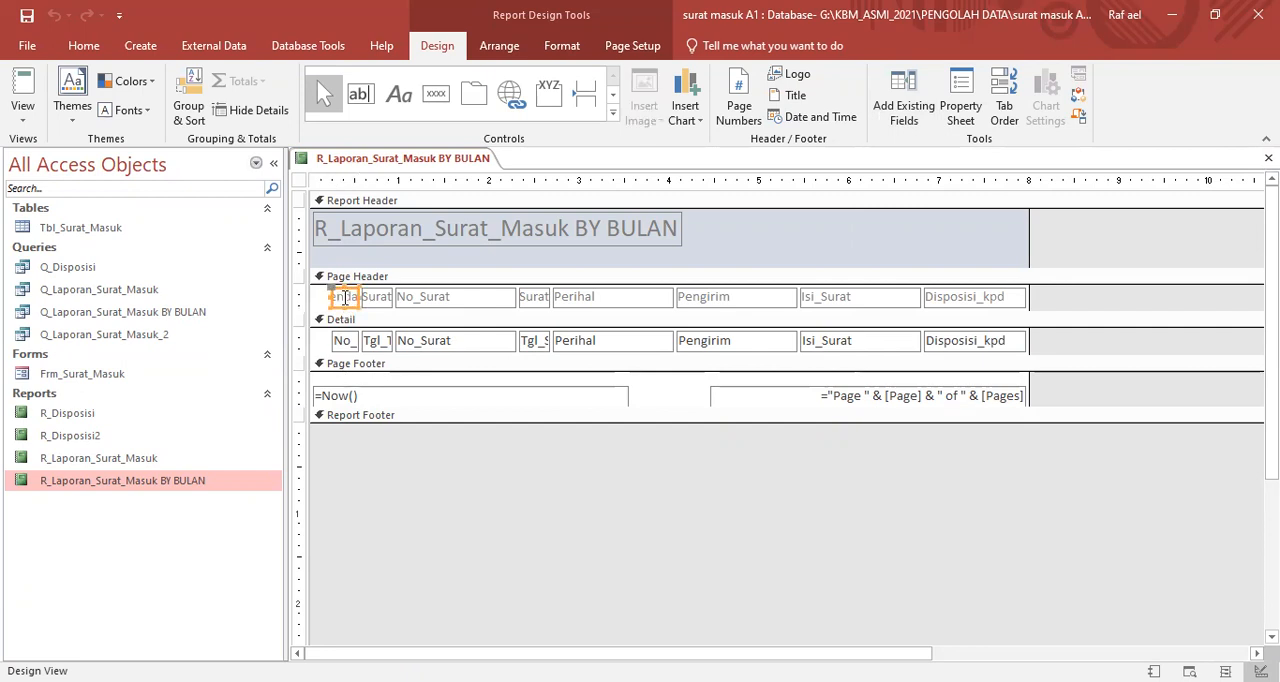
left_click_drag(358, 296, 375, 296)
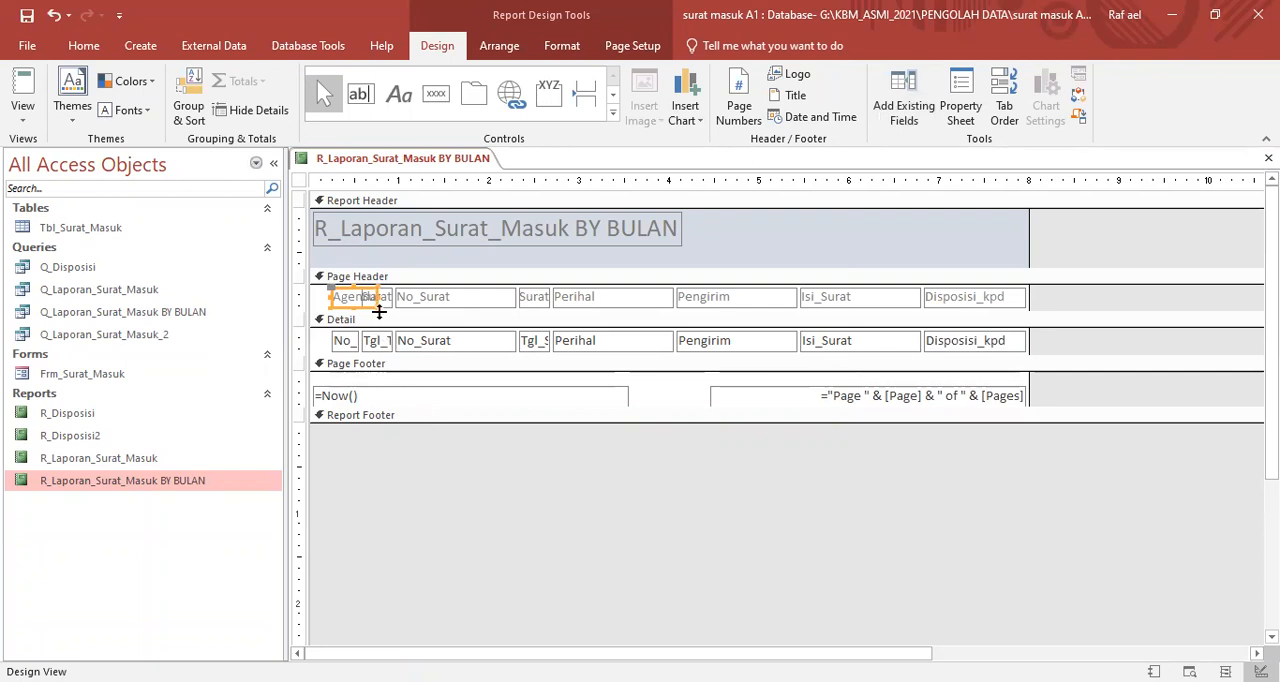
key("ctrl+z")
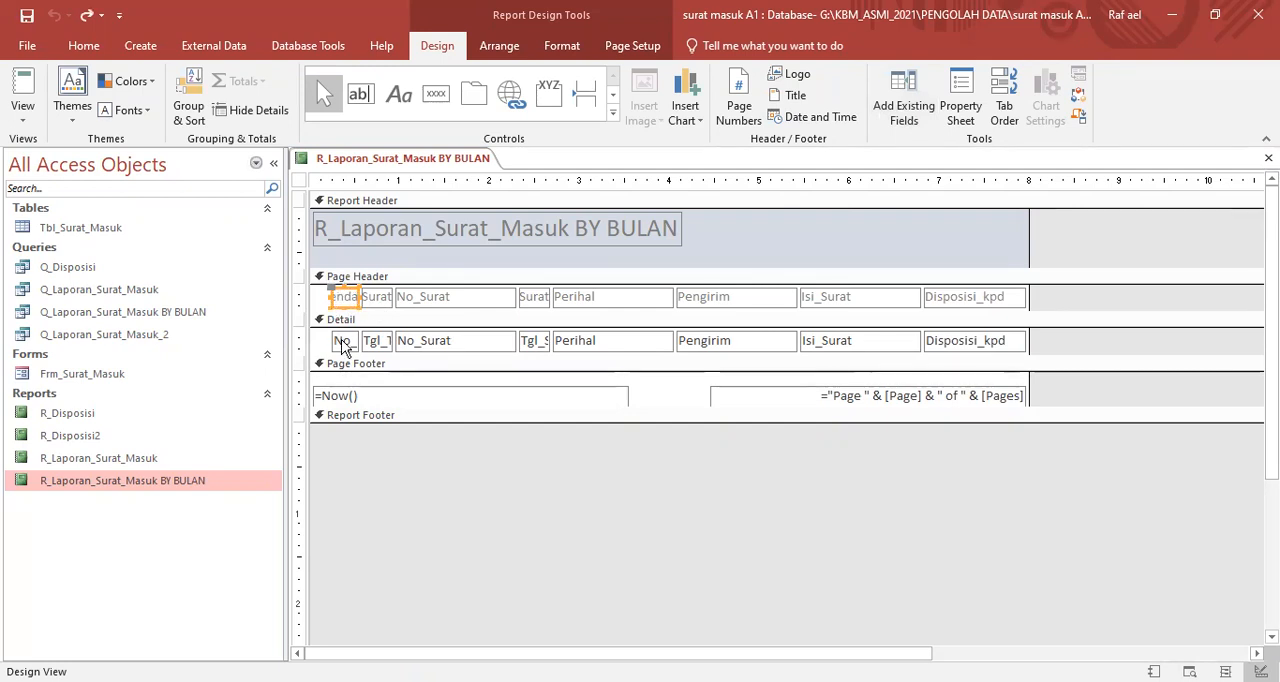
left_click(340, 340)
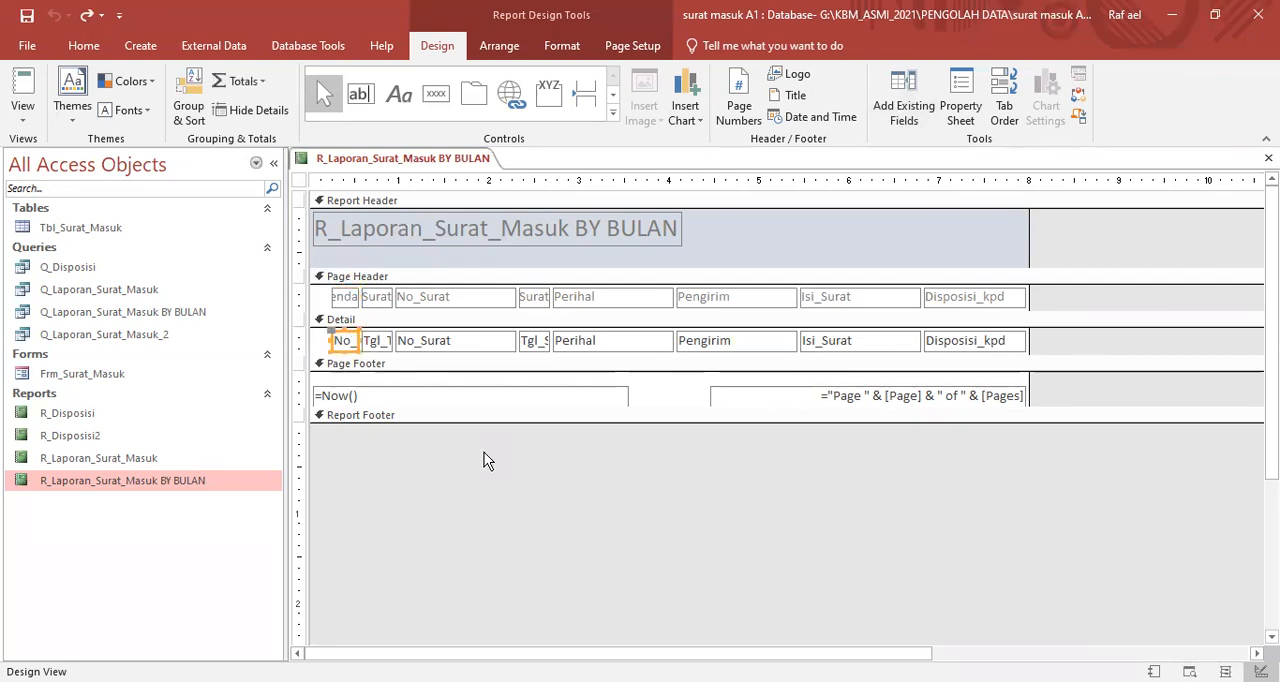
left_click(483, 305)
left_click_drag(515, 297, 491, 297)
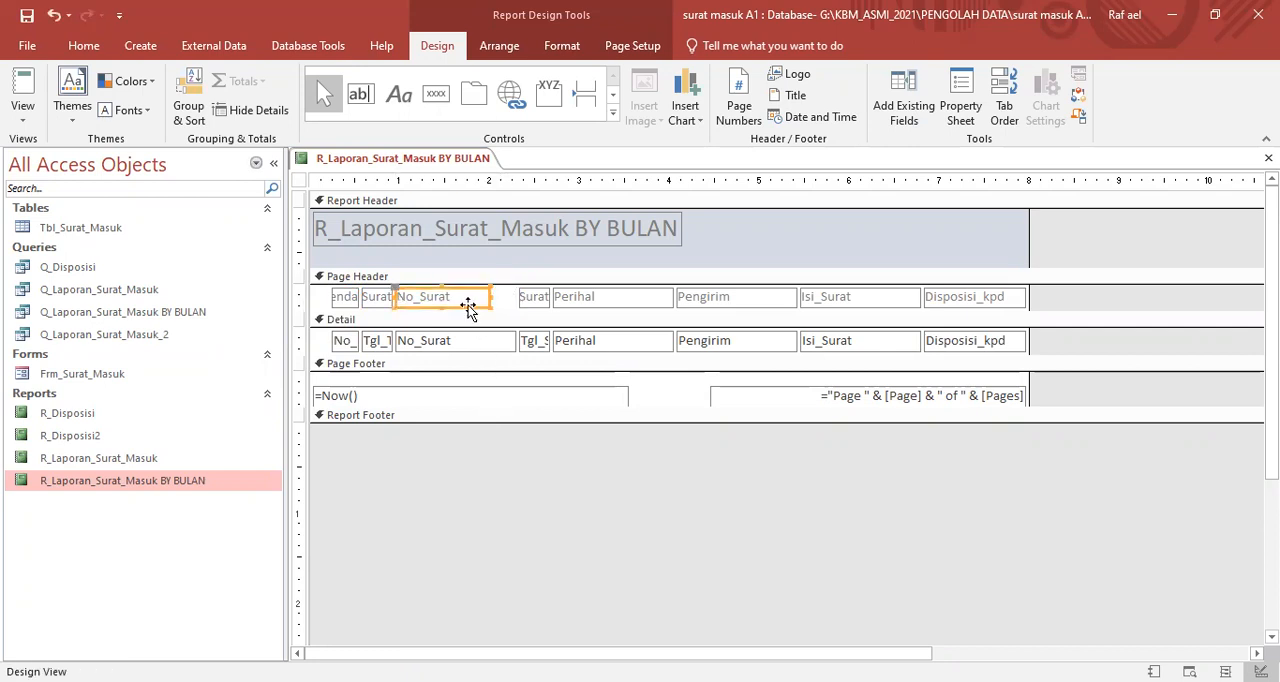
key("ctrl+z")
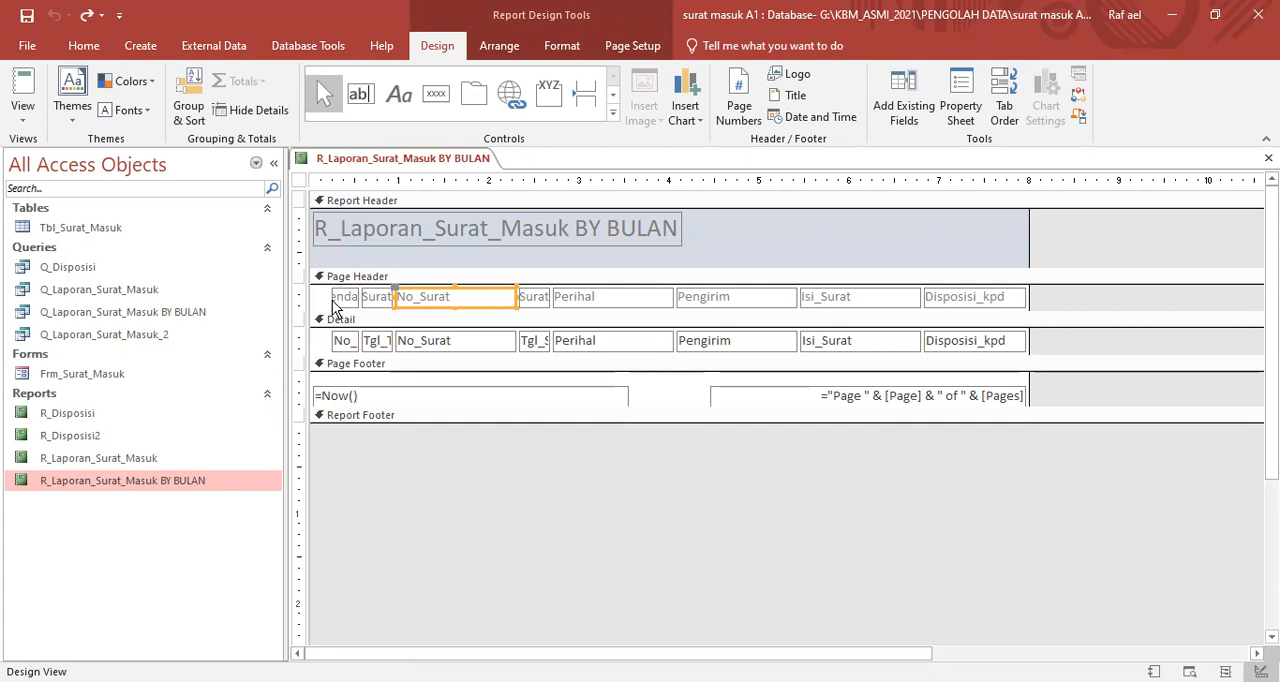
- Select all column labels in the Page Header together with all Detail fields, and apply a Tabular layout to them
double_click(437, 43)
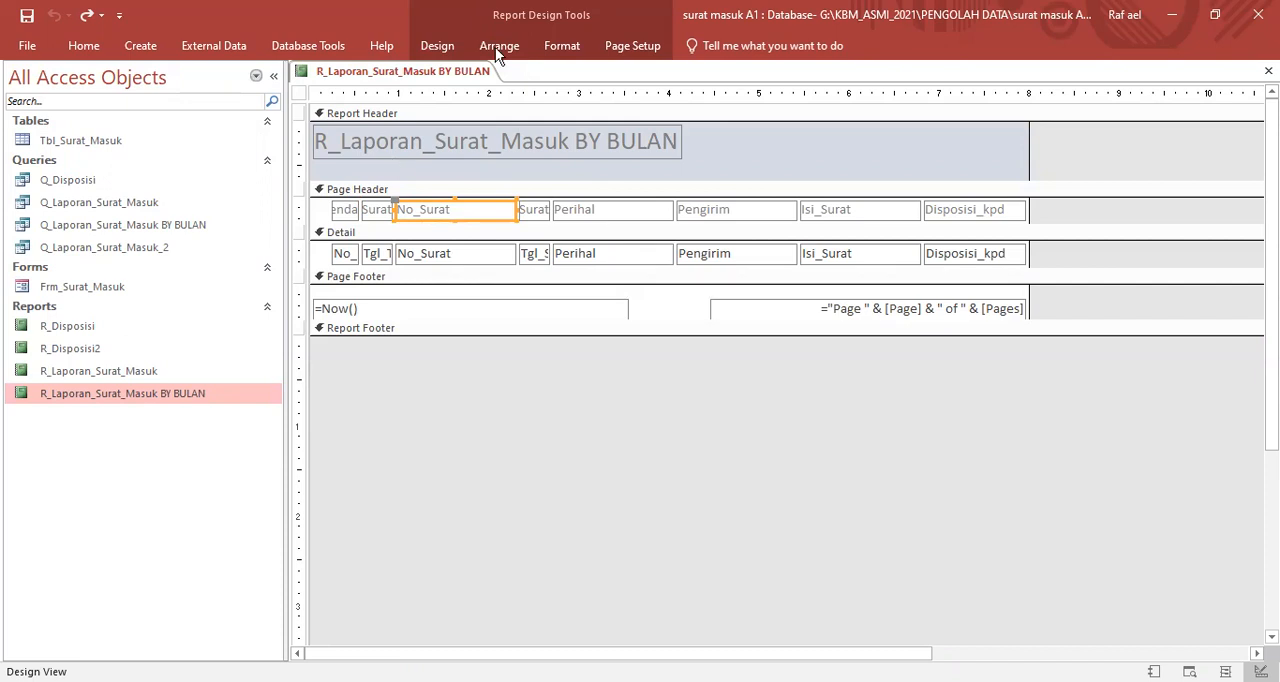
left_click(343, 210)
left_click(345, 256)
left_click(343, 211)
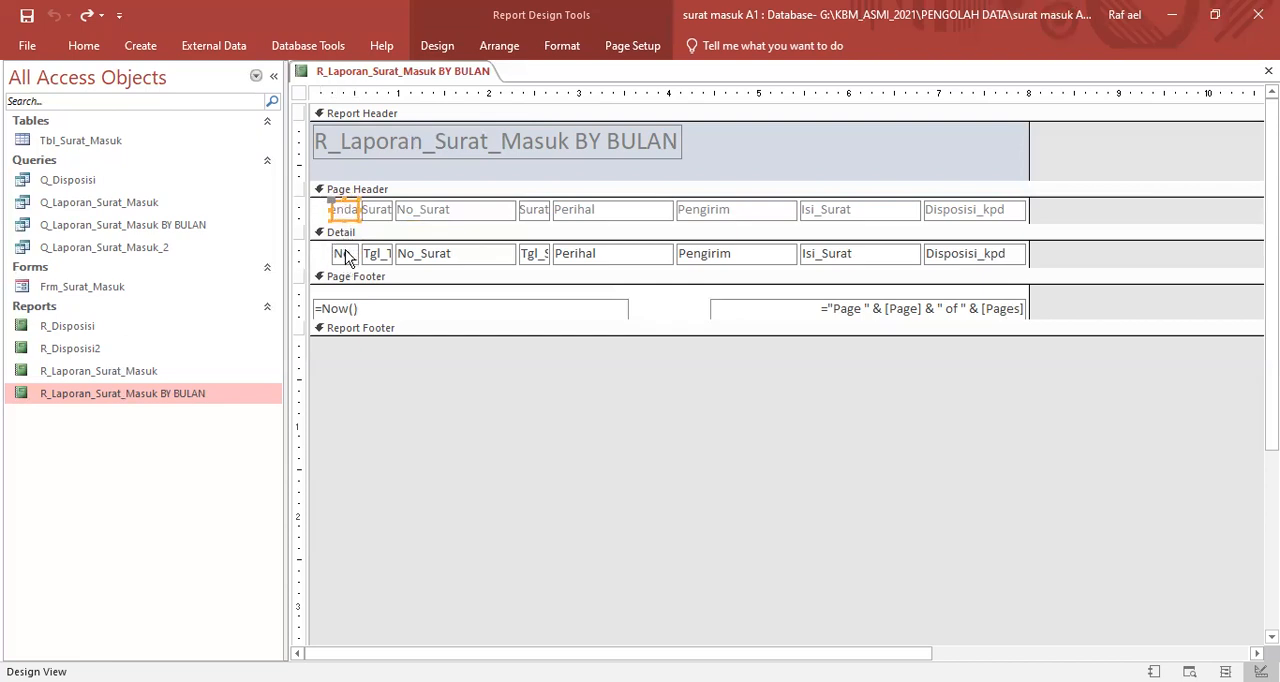
left_click(345, 256)
left_click(304, 209)
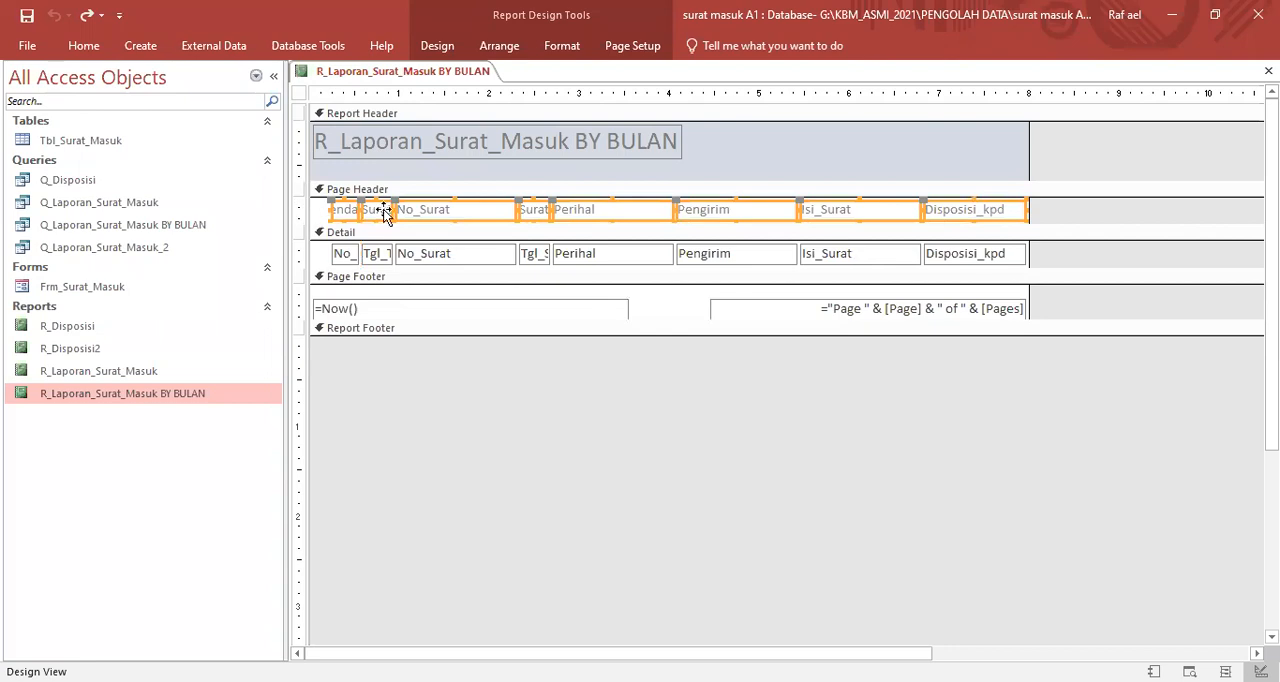
left_click(307, 253, "shift")
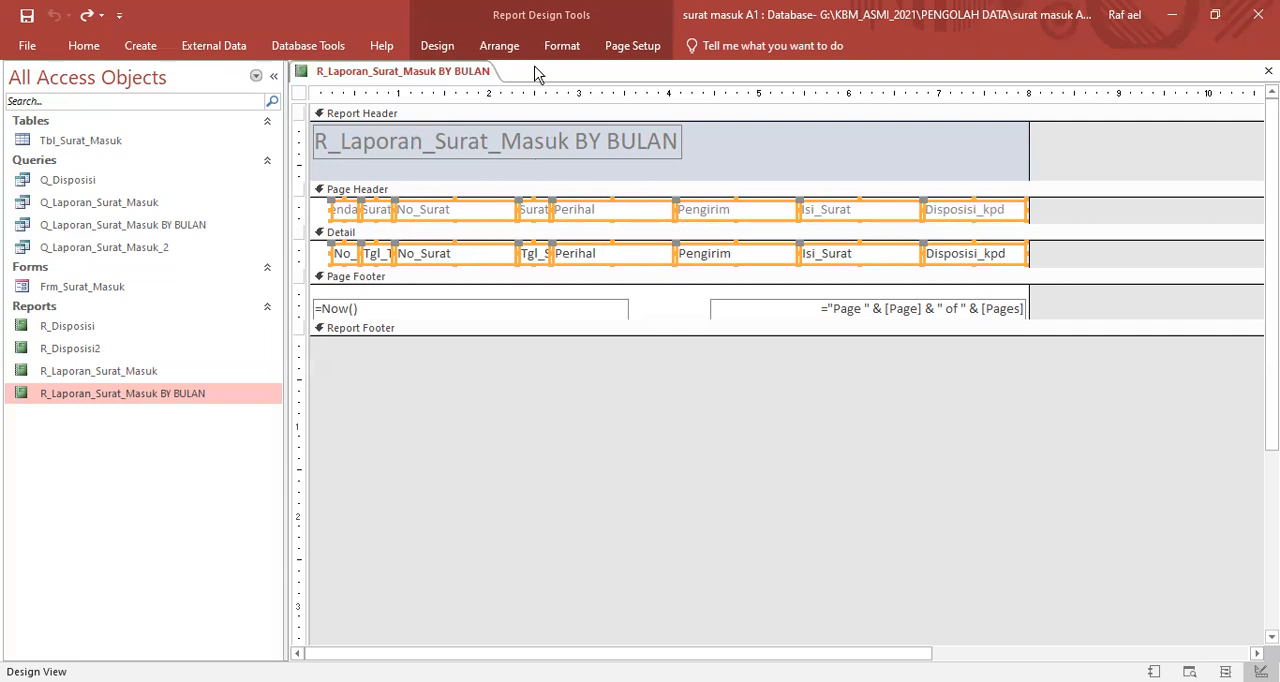
left_click(499, 46)
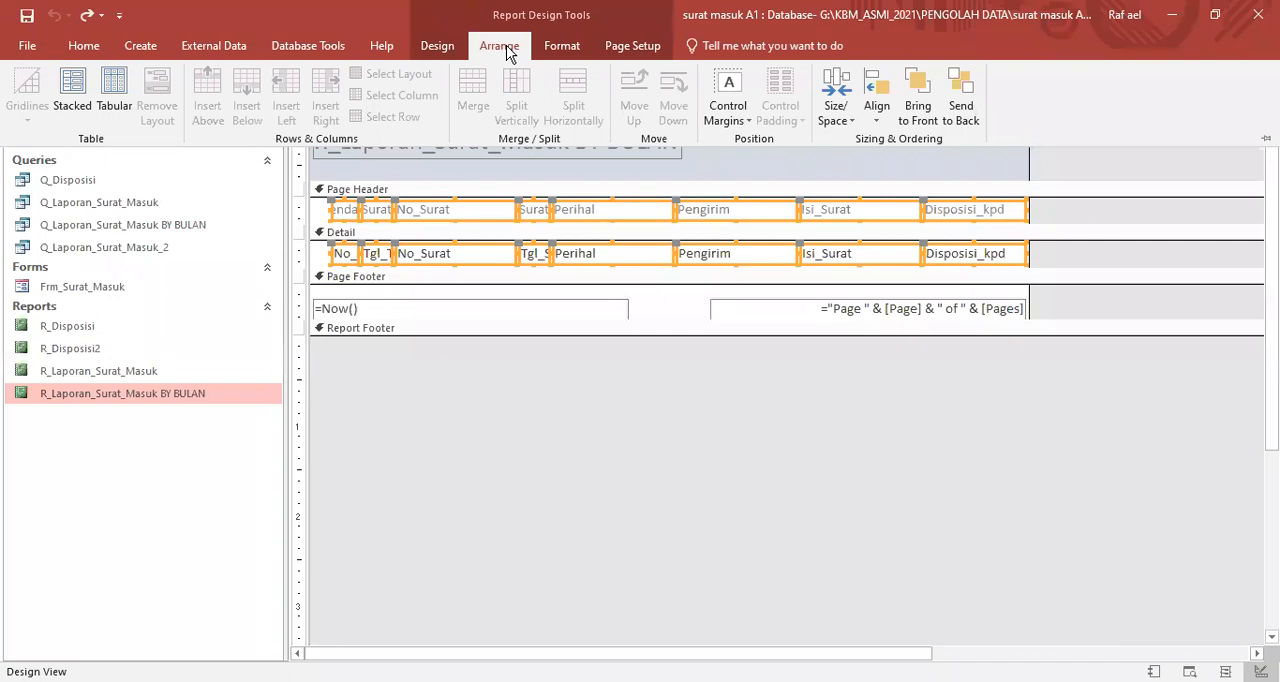
left_click(118, 103)
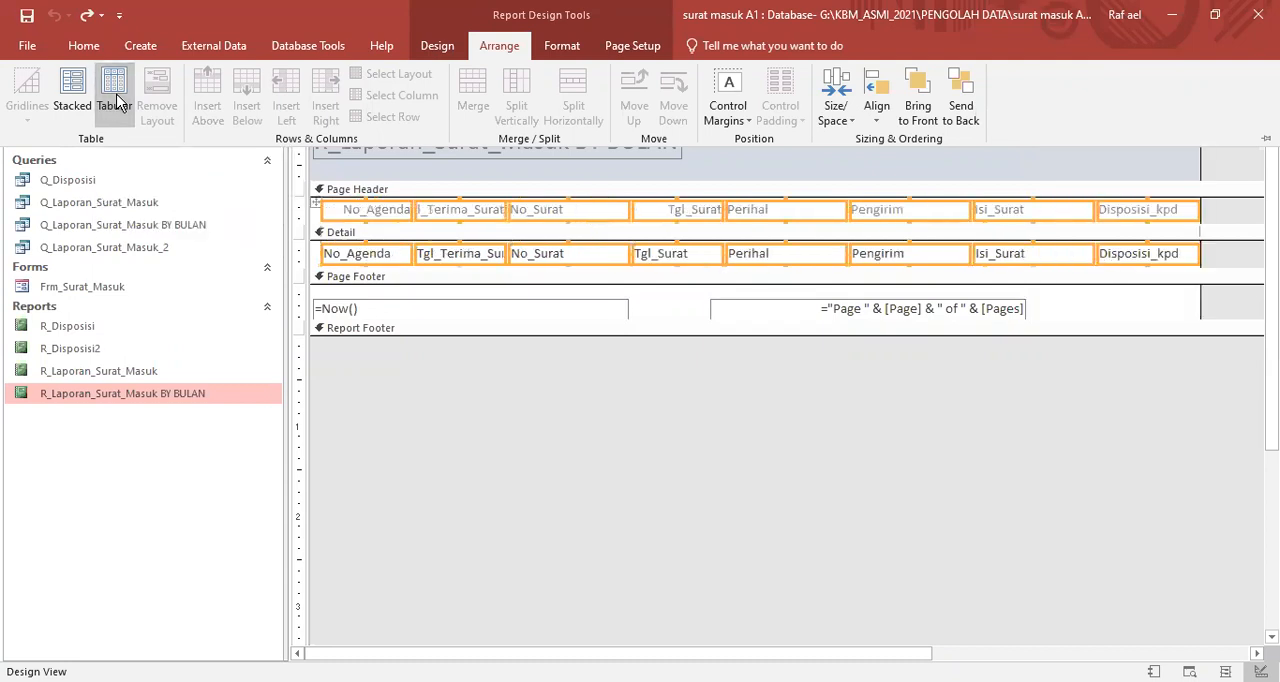
left_click(885, 428)
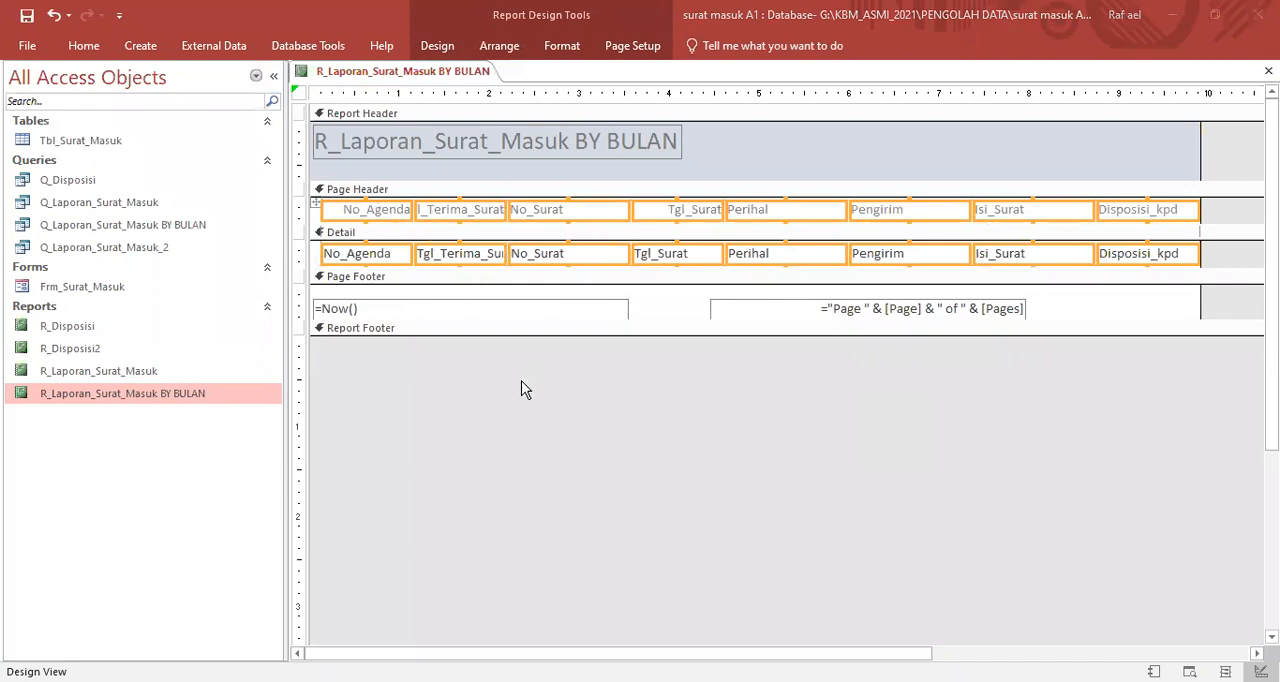
- Show the report in Report View with Tanggal Awal 1/9/2020 and Tanggal Akhir 20/9/2020, and check the column widths and records
right_click(727, 151)
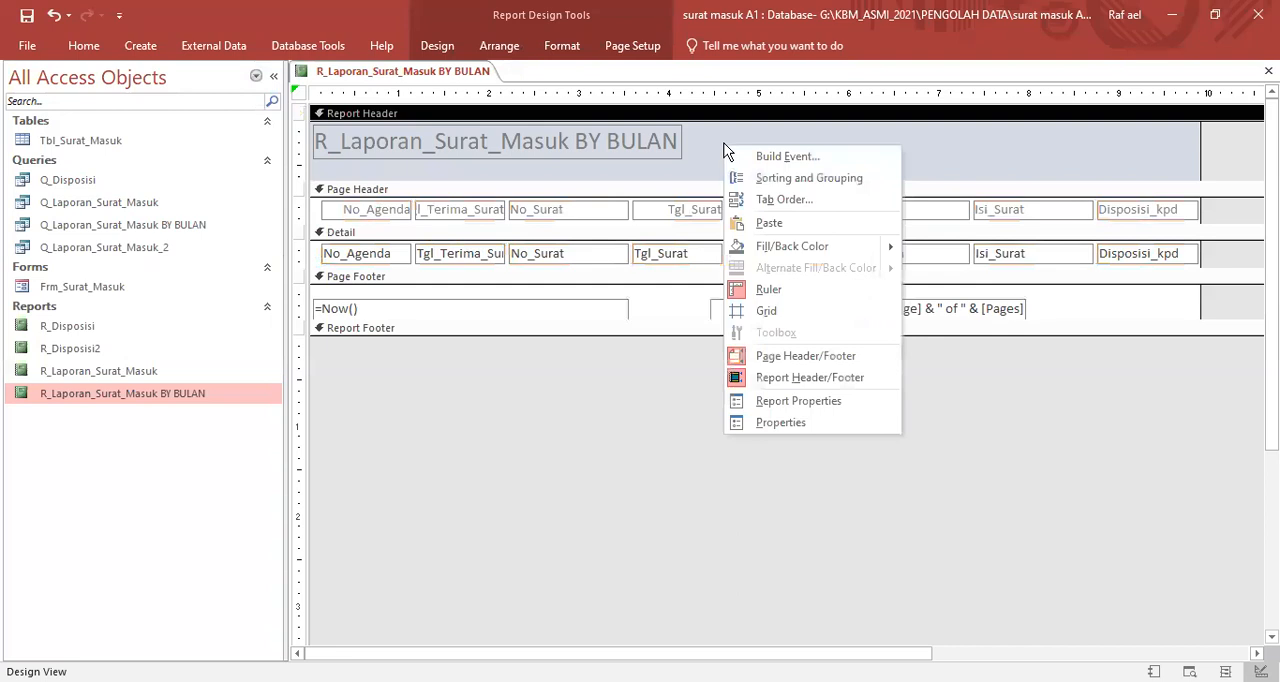
right_click(949, 438)
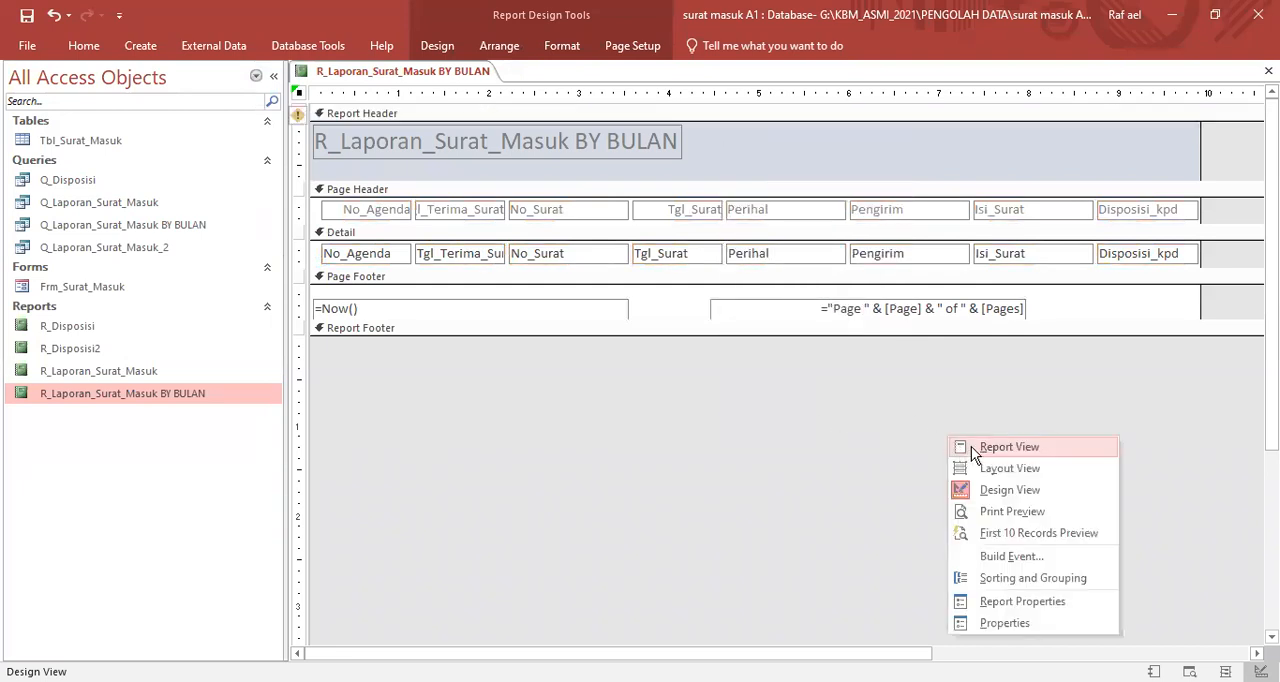
left_click(1009, 446)
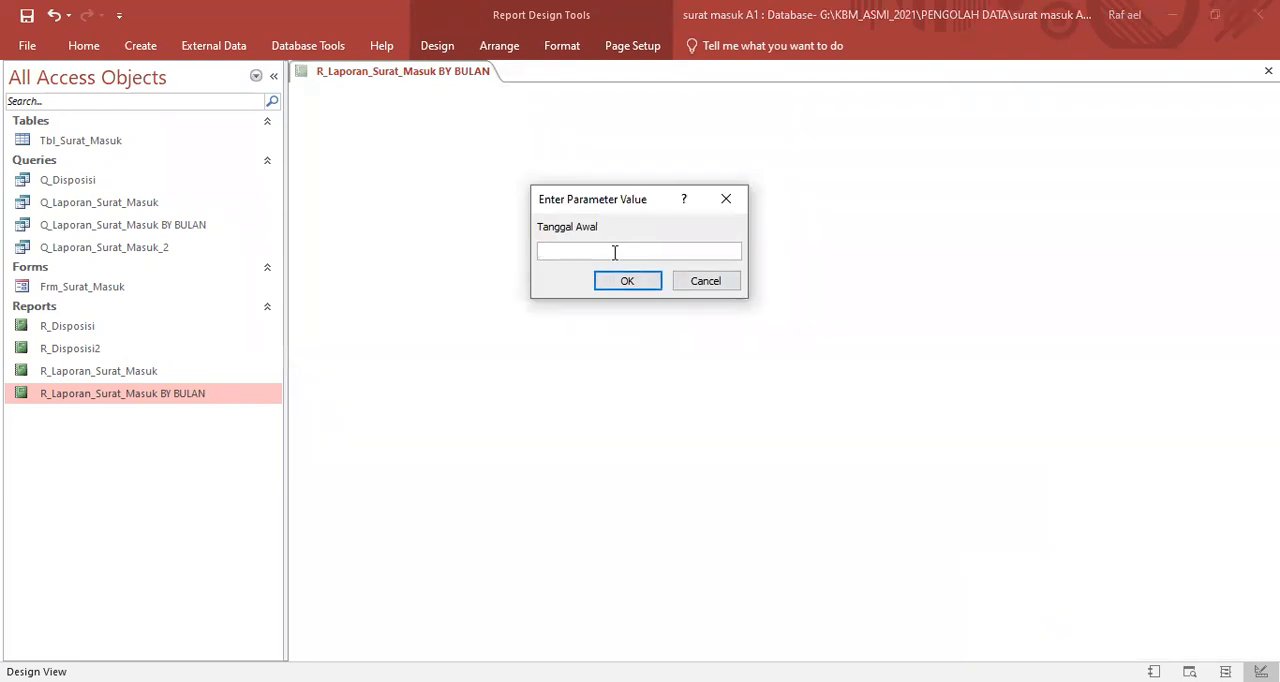
type("1/9/2020")
key("Return")
type("20/9/2020")
left_click(627, 281)
scroll(686, 366, "down", 5)
scroll(727, 415, "up", 5)
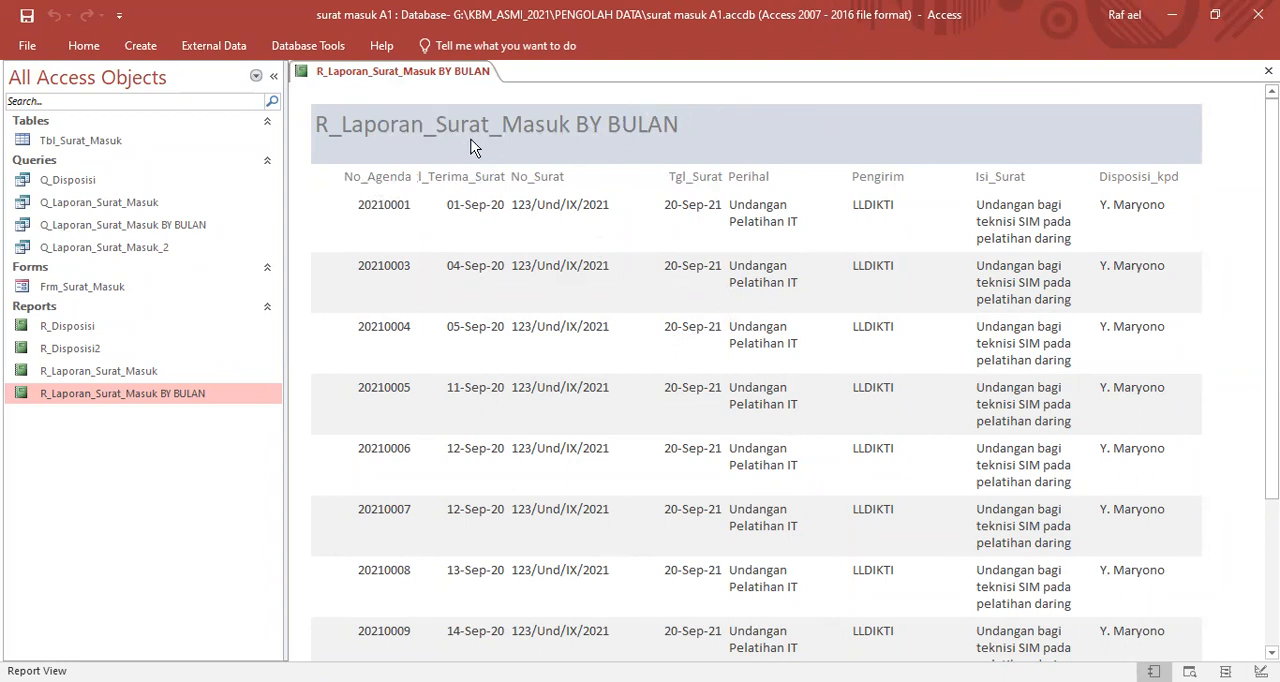
scroll(475, 148, "down", 1)
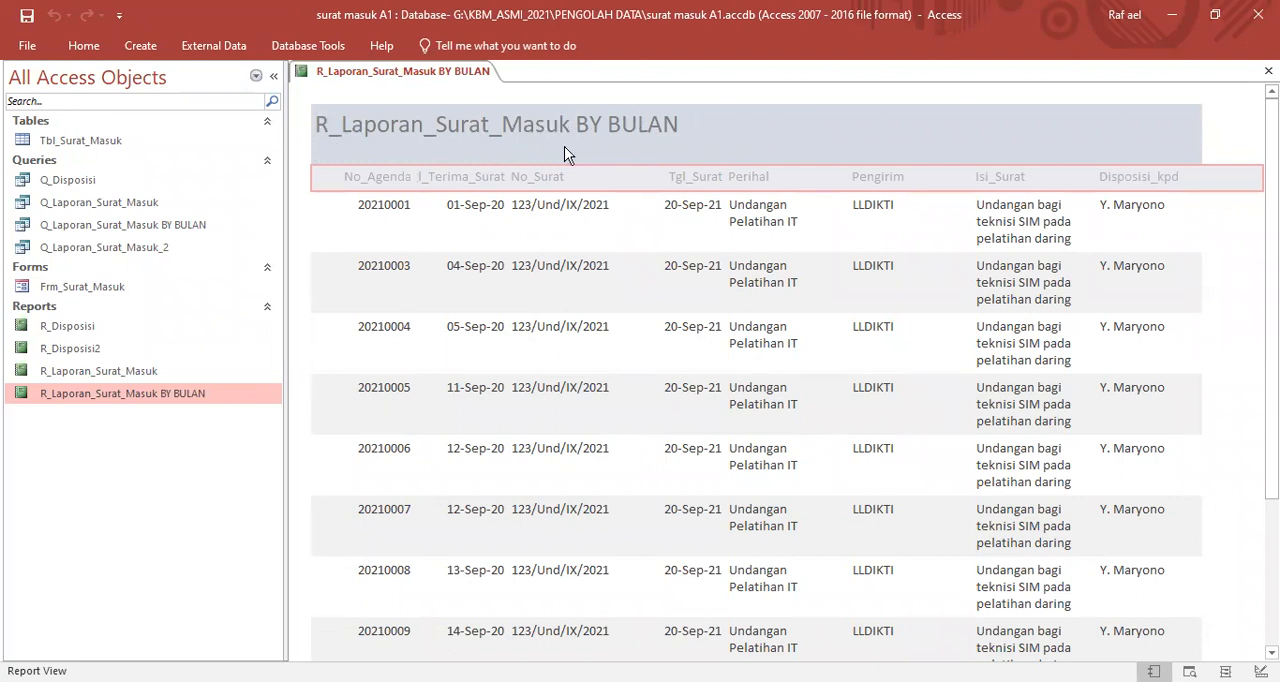
- Switch the report to Layout View and change its header title to LAPORAN SURAT MASUK
right_click(770, 128)
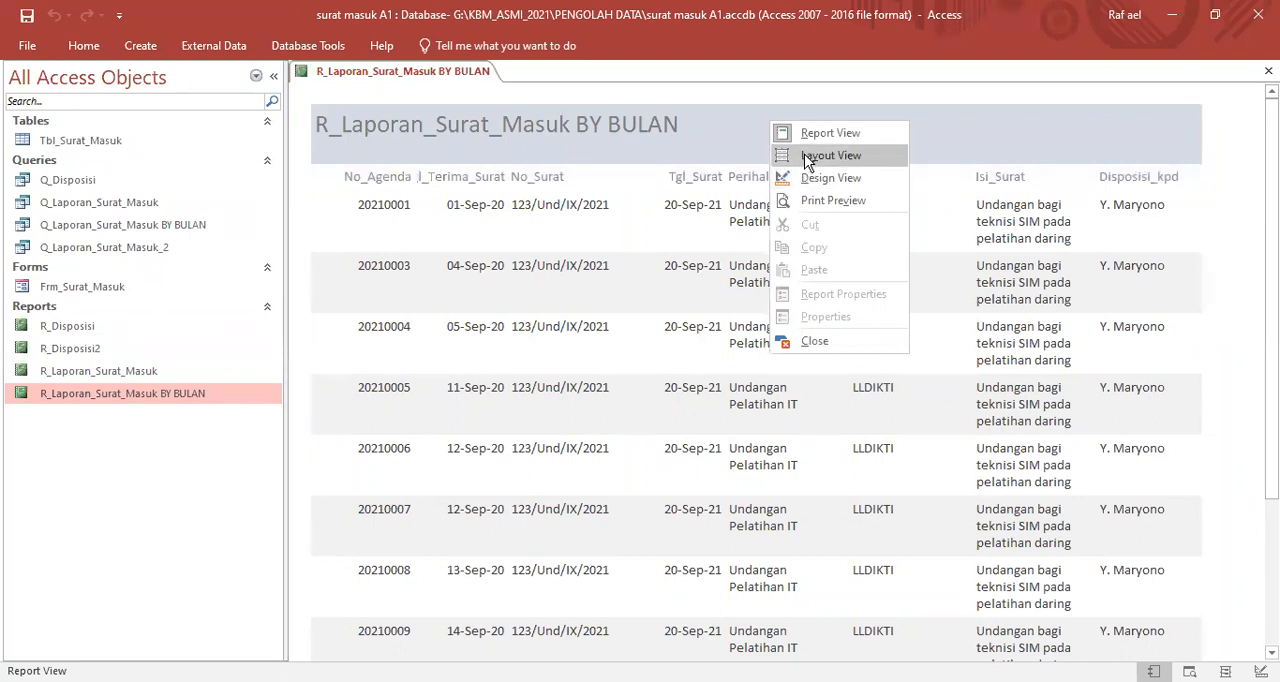
left_click(806, 157)
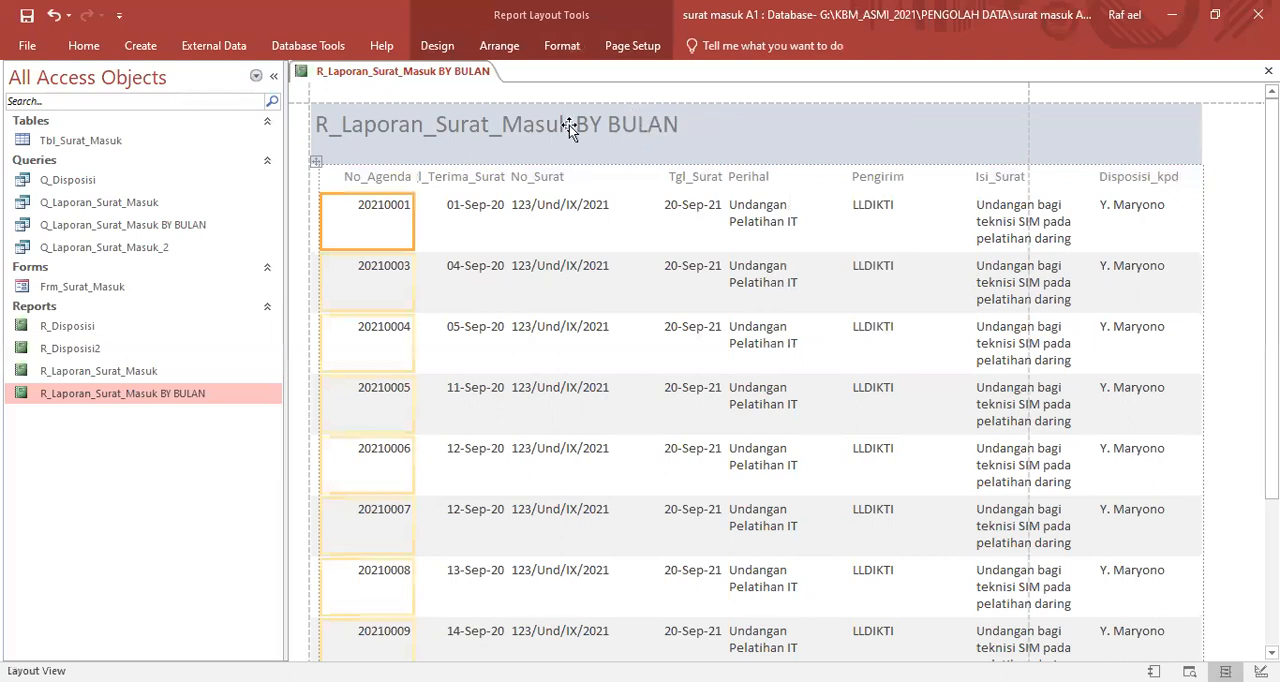
left_click(322, 120)
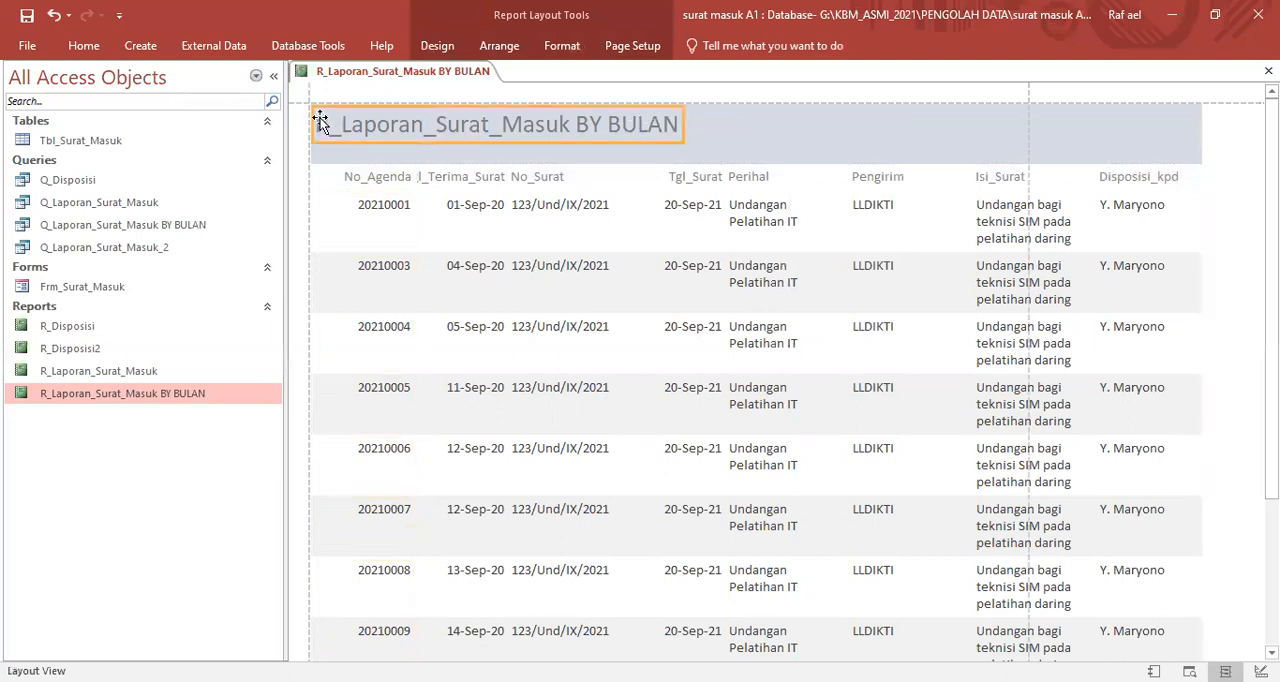
left_click(322, 120)
left_click_drag(318, 124, 688, 126)
key("Caps_Lock")
type("LAPORAN SURA")
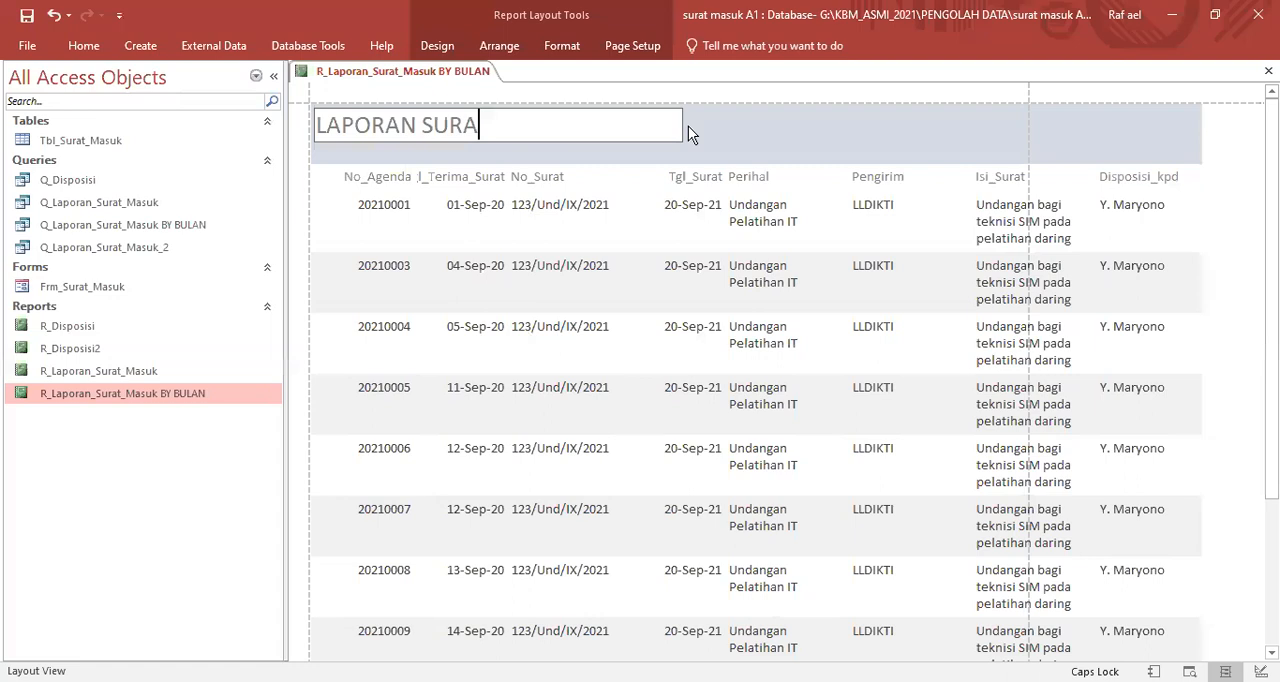
type("T MASUK")
key("Return")
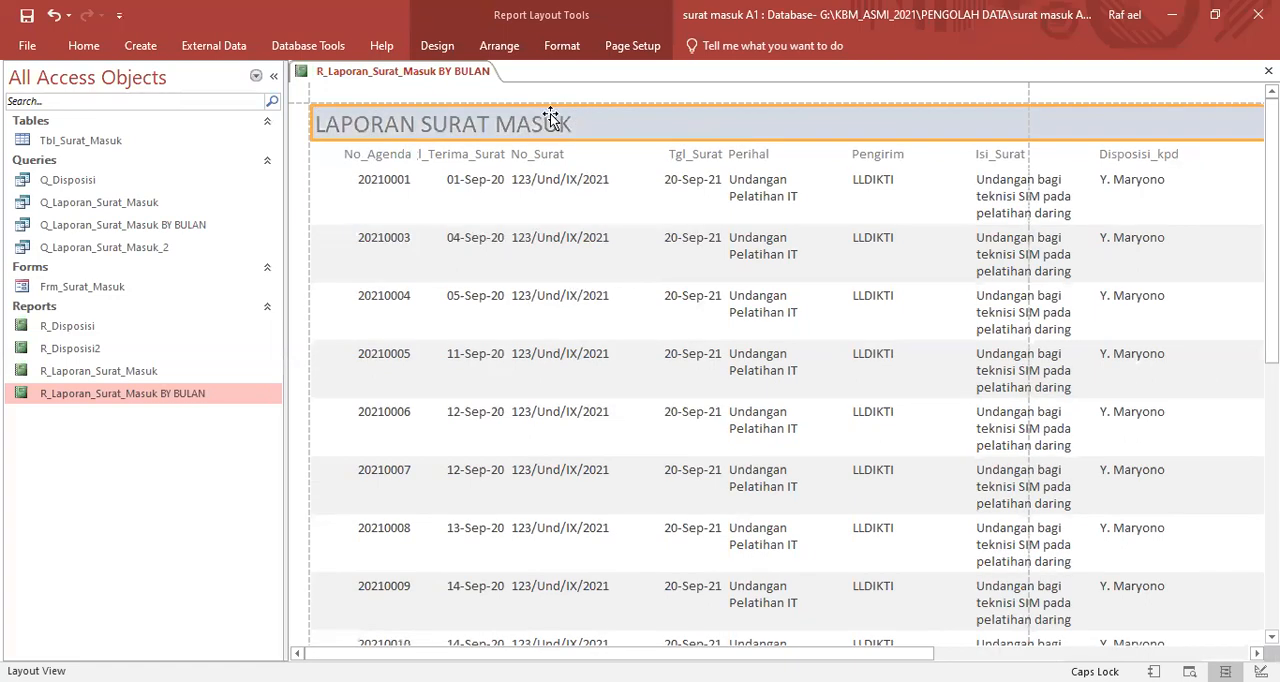
- Move the LAPORAN SURAT MASUK title toward the middle of the report header
left_click_drag(547, 122, 754, 122)
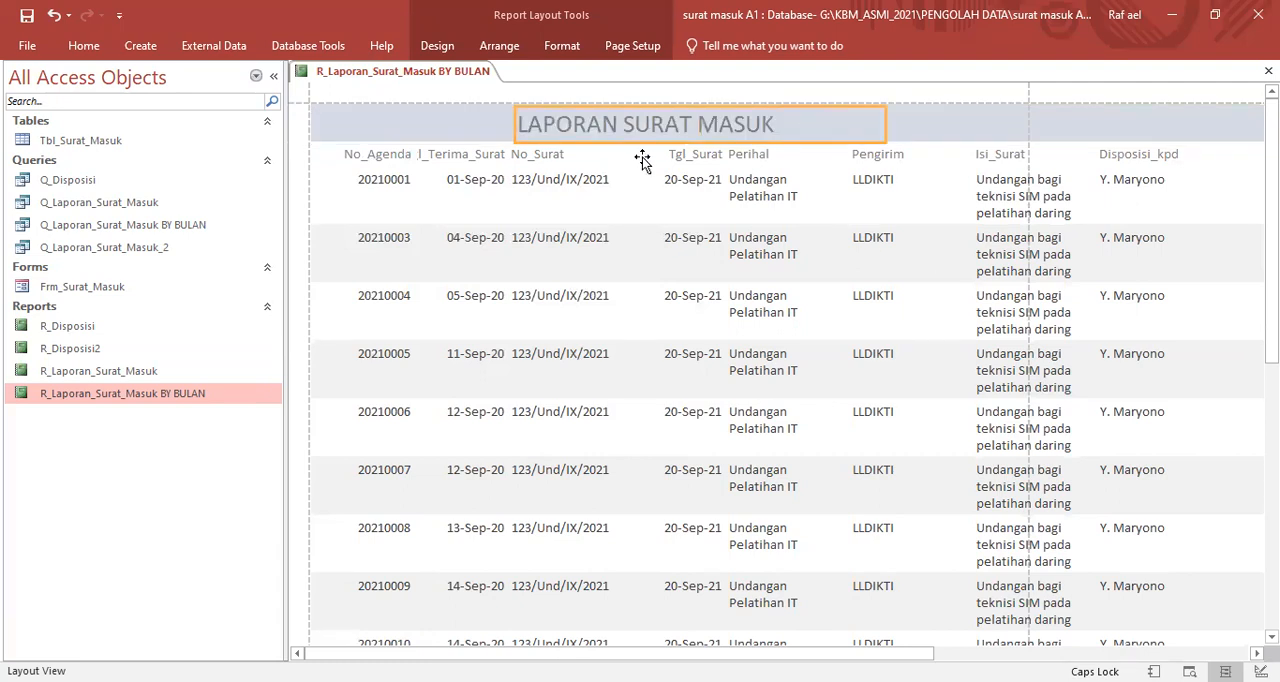
left_click(924, 141)
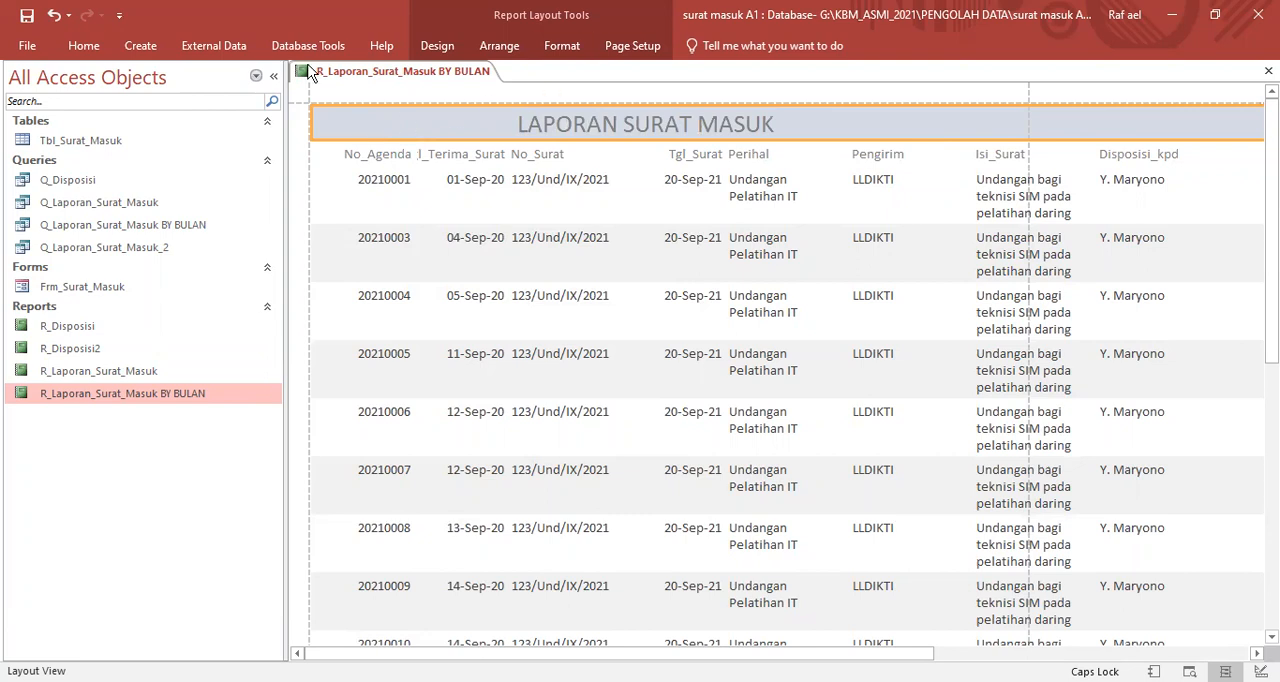
- Insert asmi2.png from the Pictures folder as the report header logo and enlarge it
double_click(443, 47)
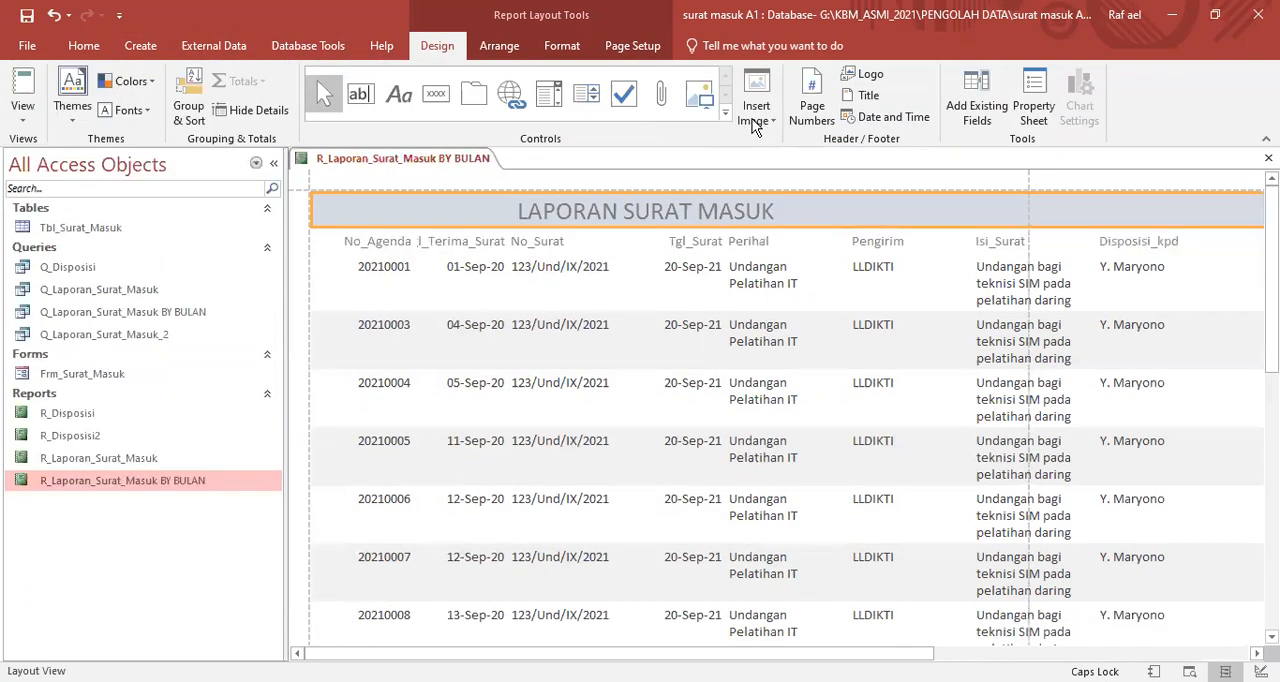
left_click(850, 78)
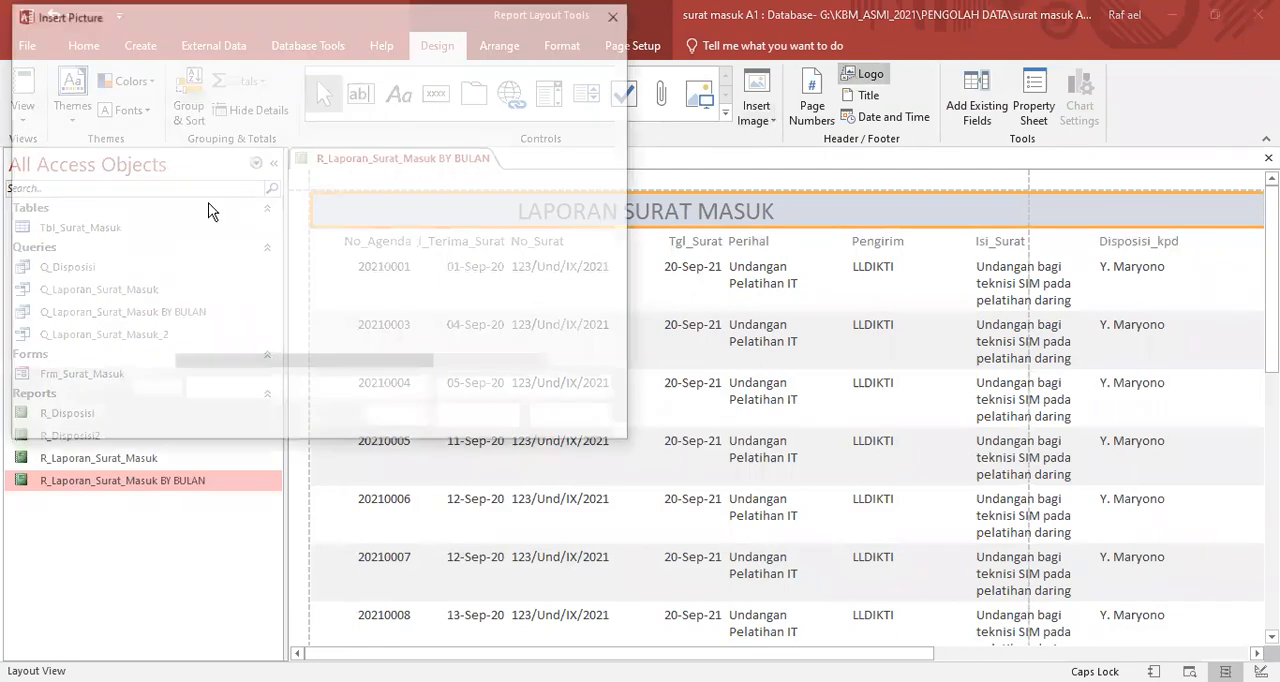
left_click(107, 208)
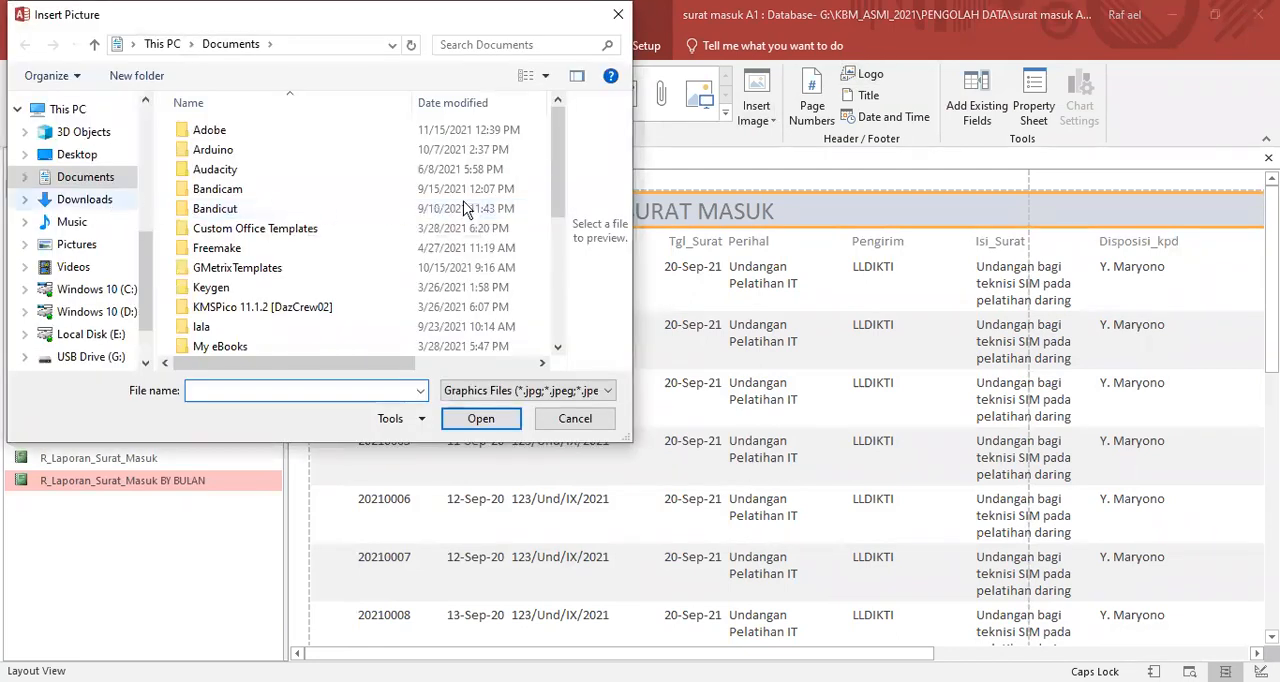
left_click_drag(558, 128, 556, 273)
left_click(94, 250)
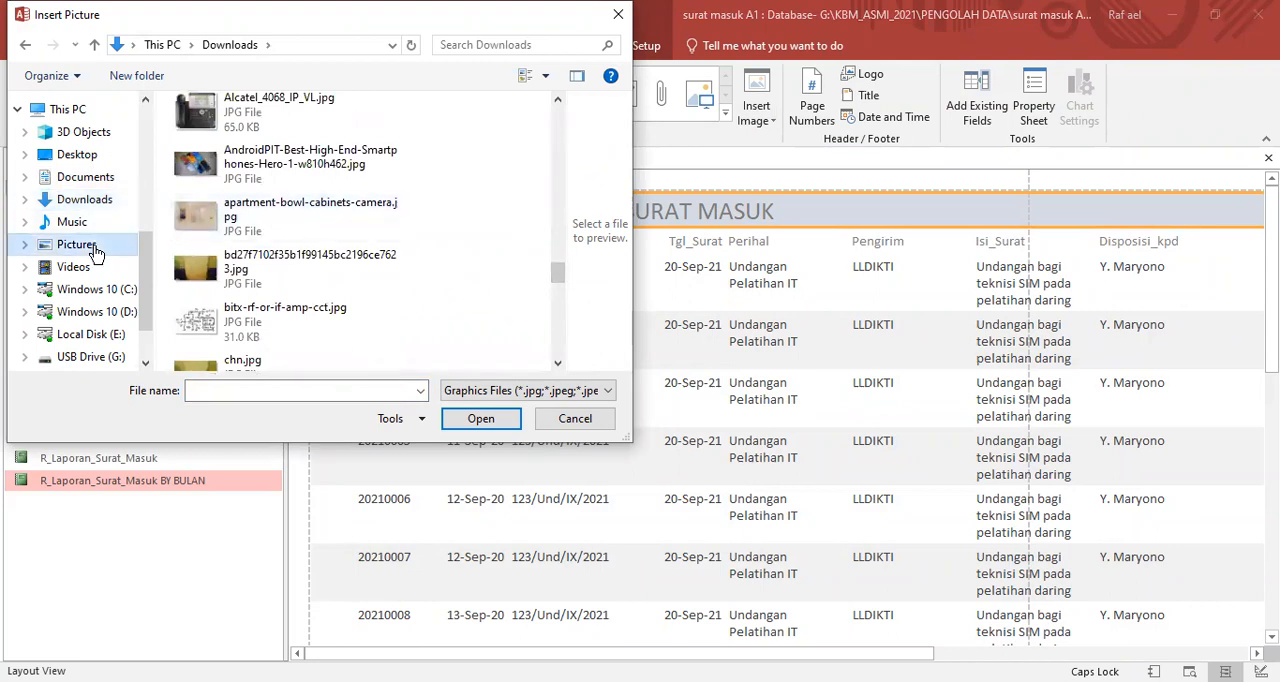
left_click_drag(555, 118, 555, 206)
left_click(208, 167)
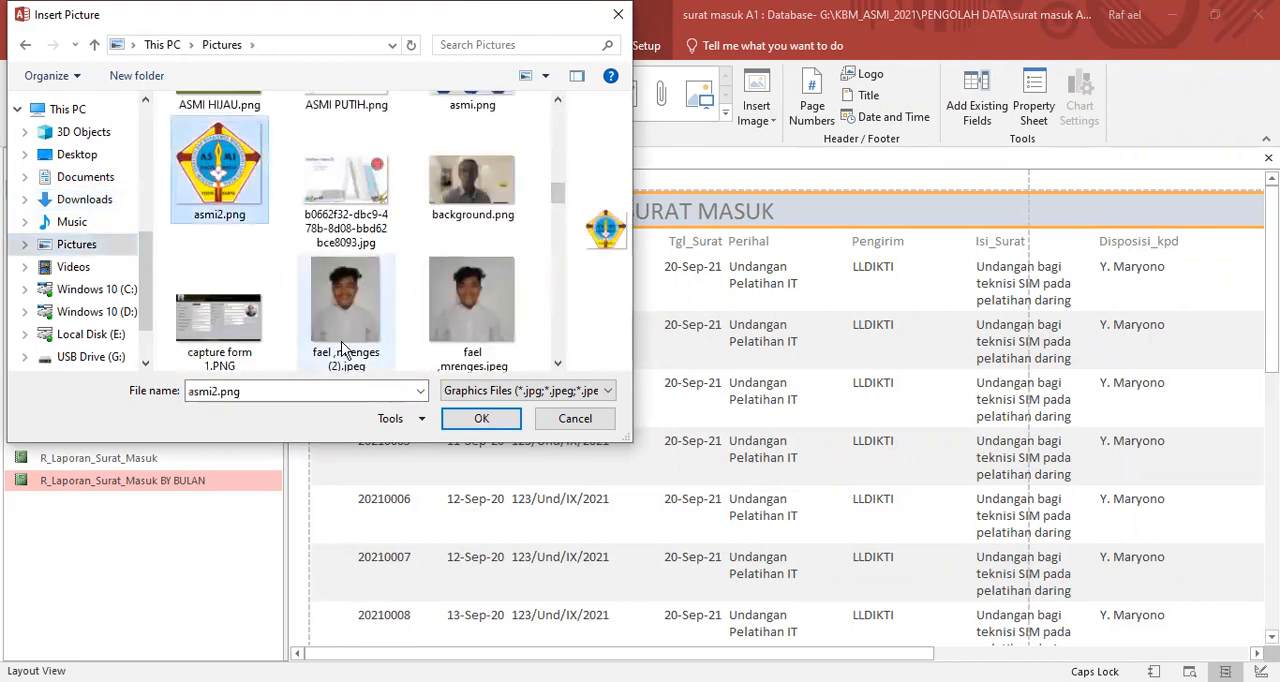
left_click(483, 418)
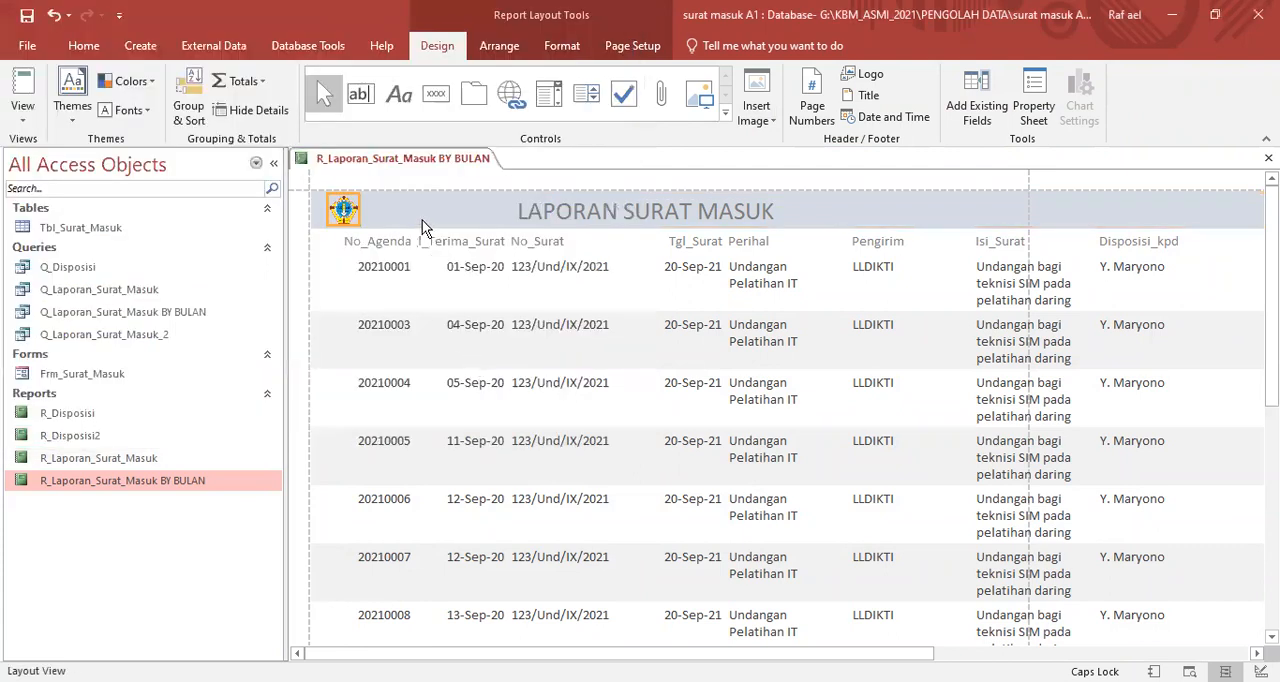
left_click_drag(358, 222, 391, 254)
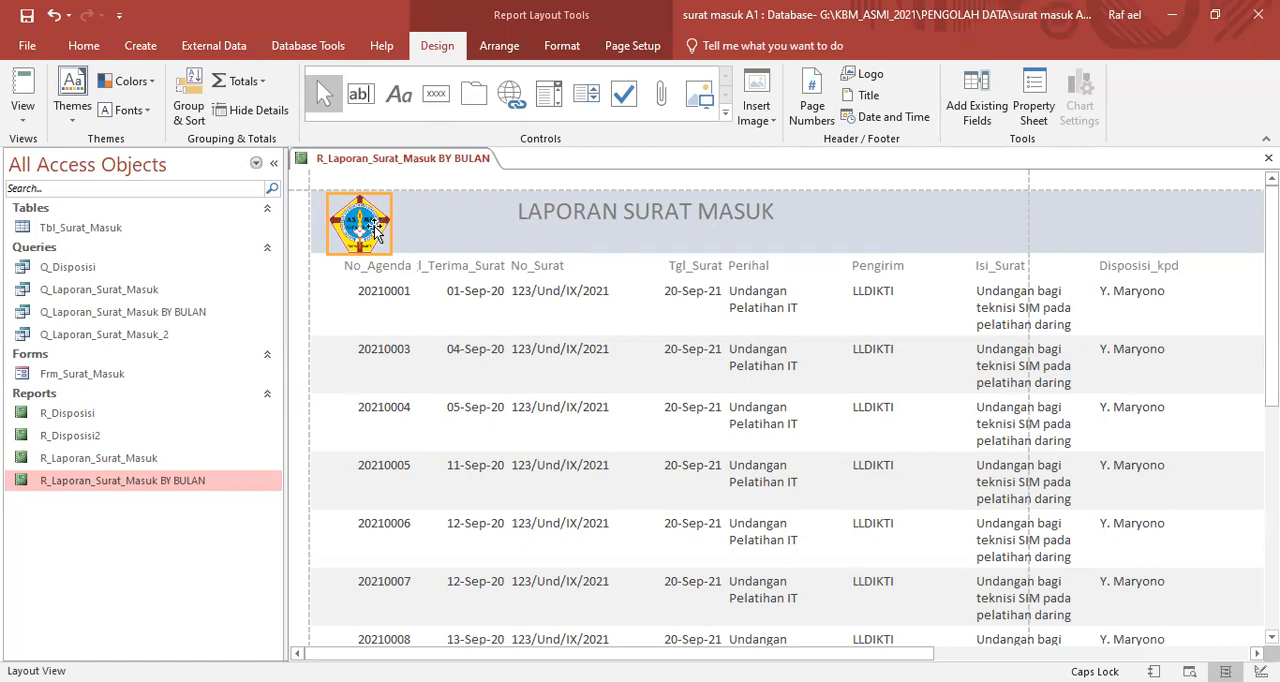
- Move the LAPORAN SURAT MASUK title down so that space is free above it in the header
left_click(552, 209)
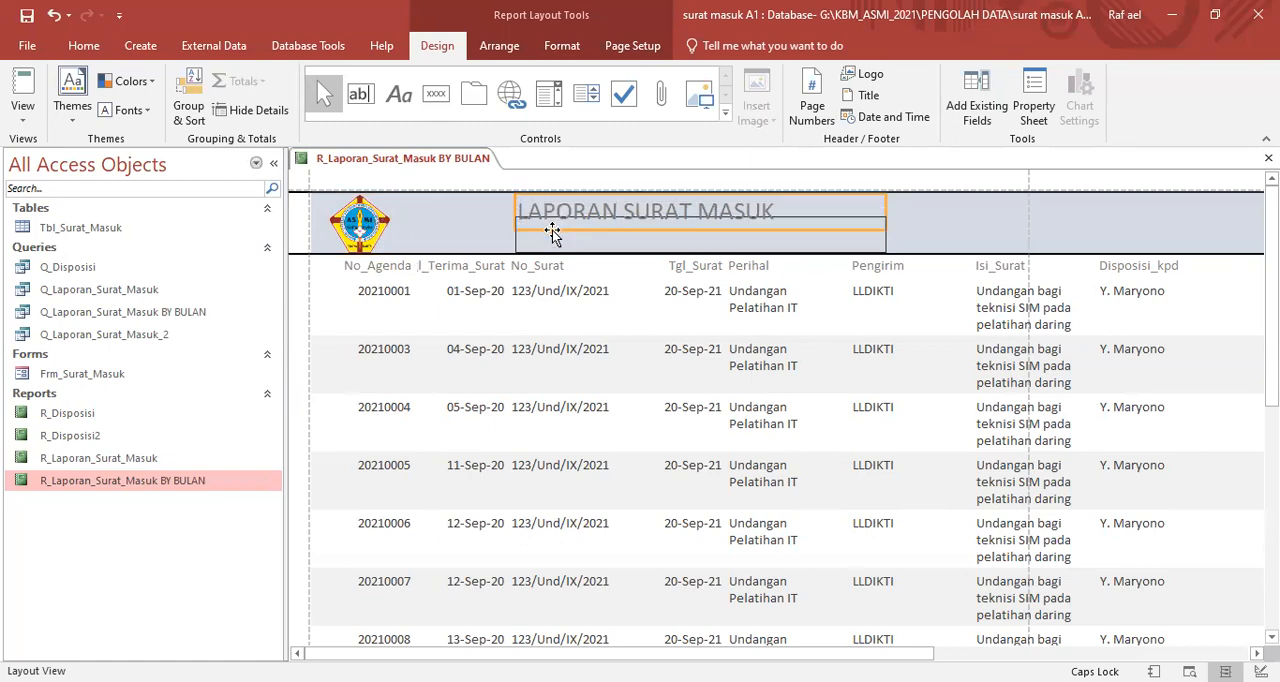
left_click_drag(552, 233, 552, 245)
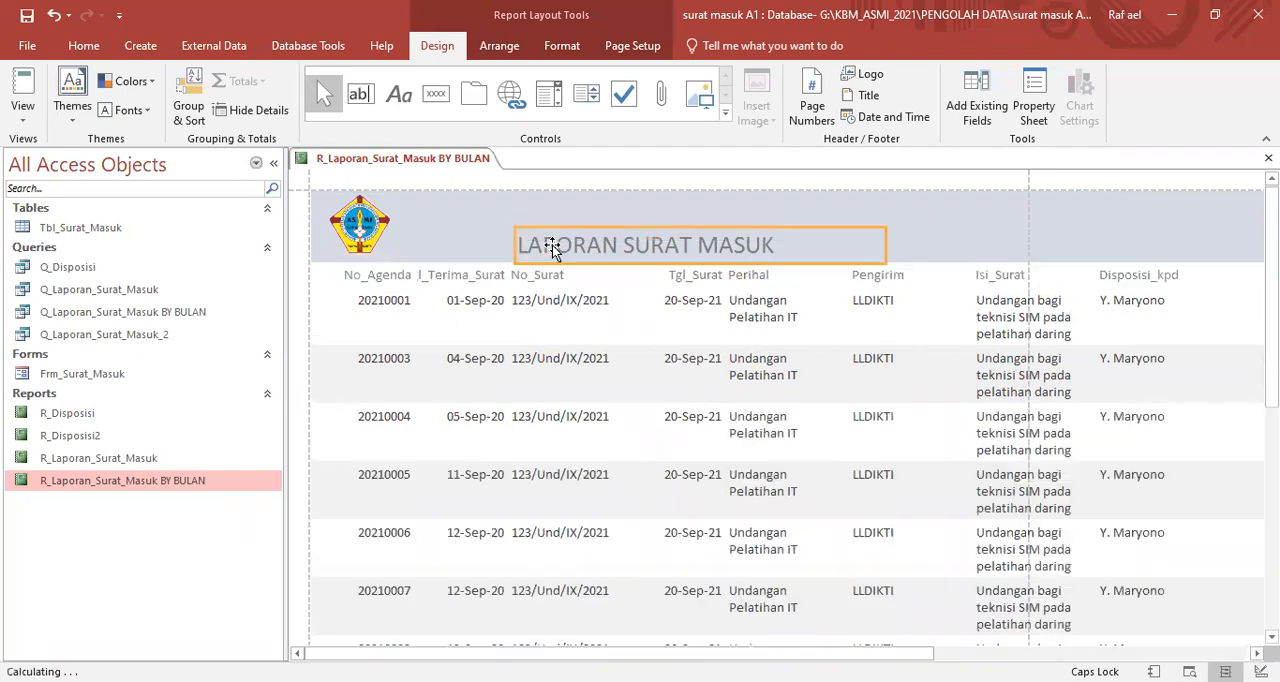
left_click(437, 210)
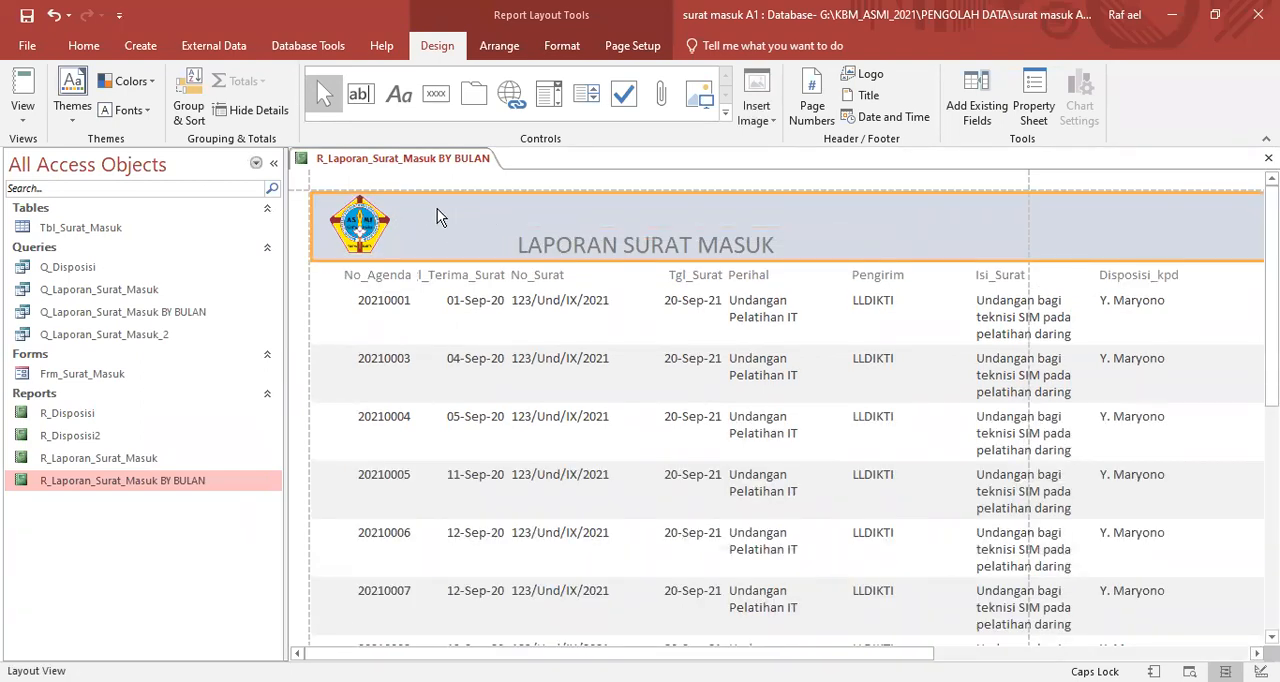
left_click(400, 100)
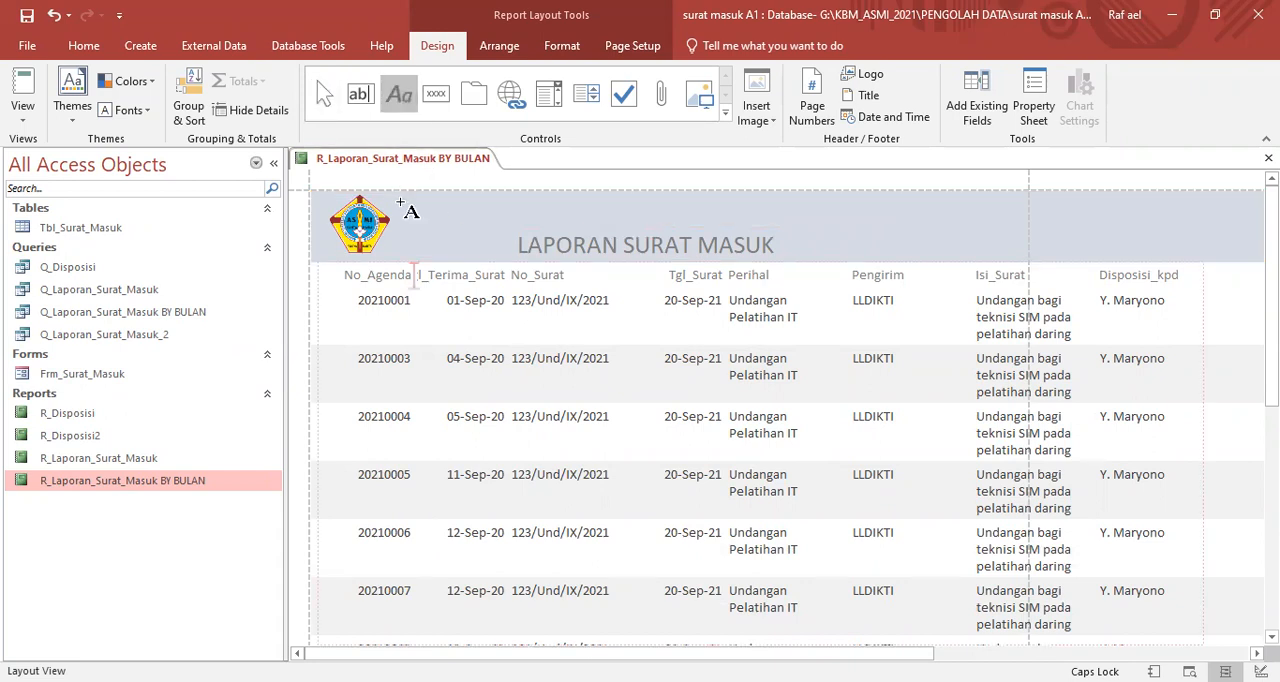
left_click(405, 203)
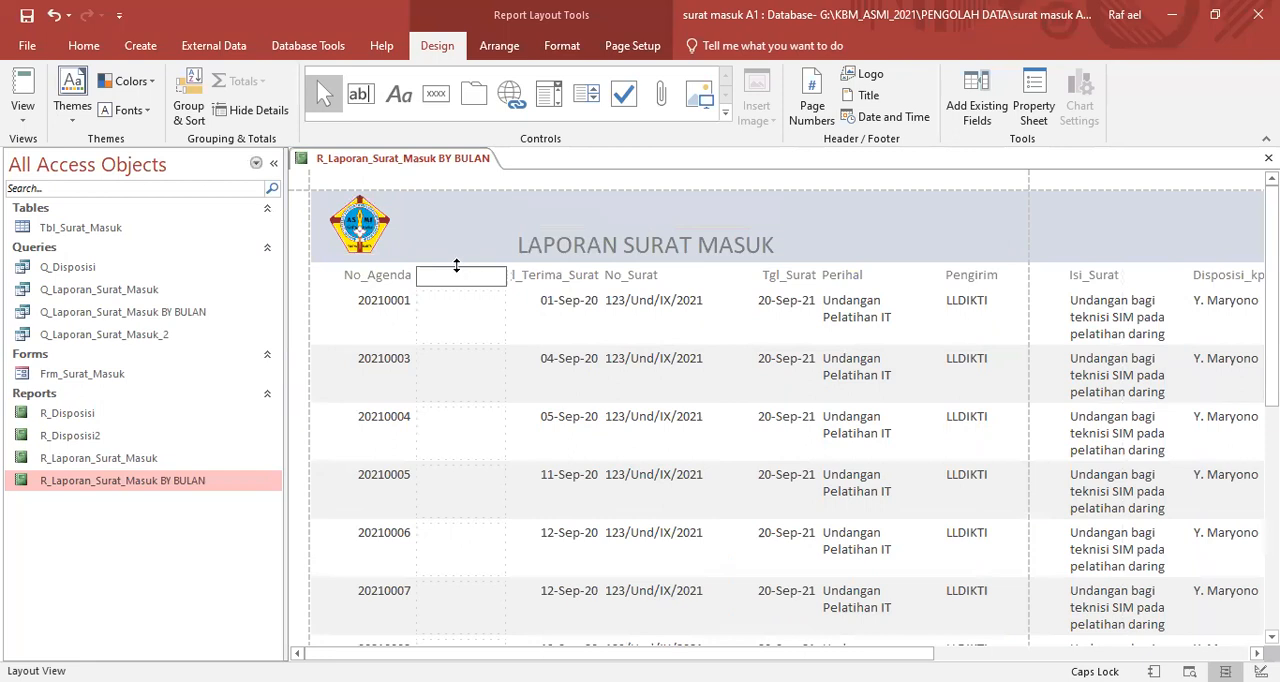
key("ctrl+z")
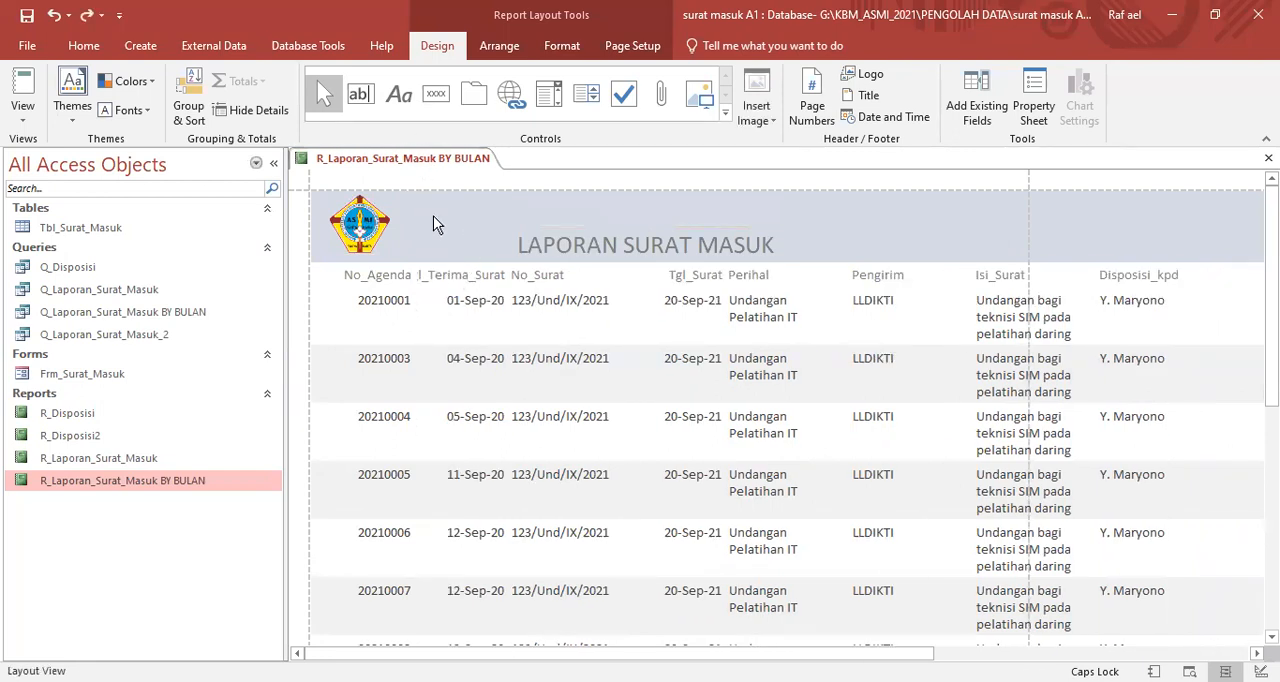
- Try to place a label beside the logo in the report header while in Layout View
left_click(398, 94)
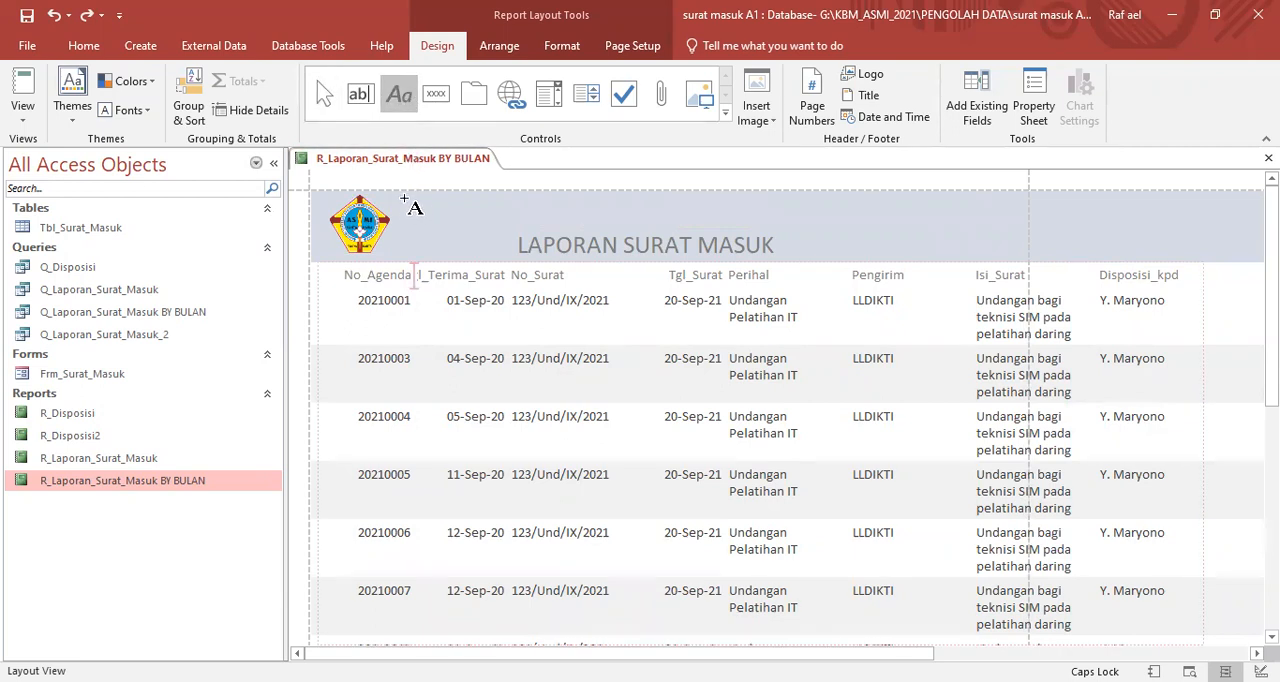
left_click(405, 205)
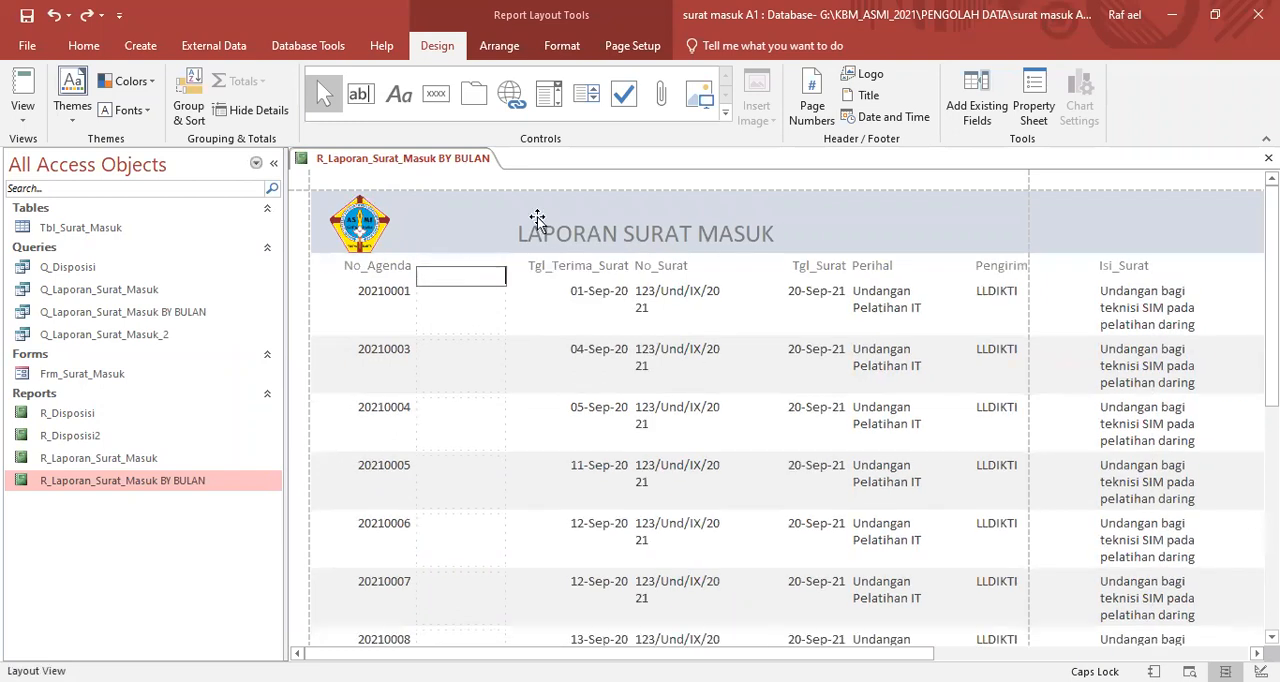
left_click(588, 232)
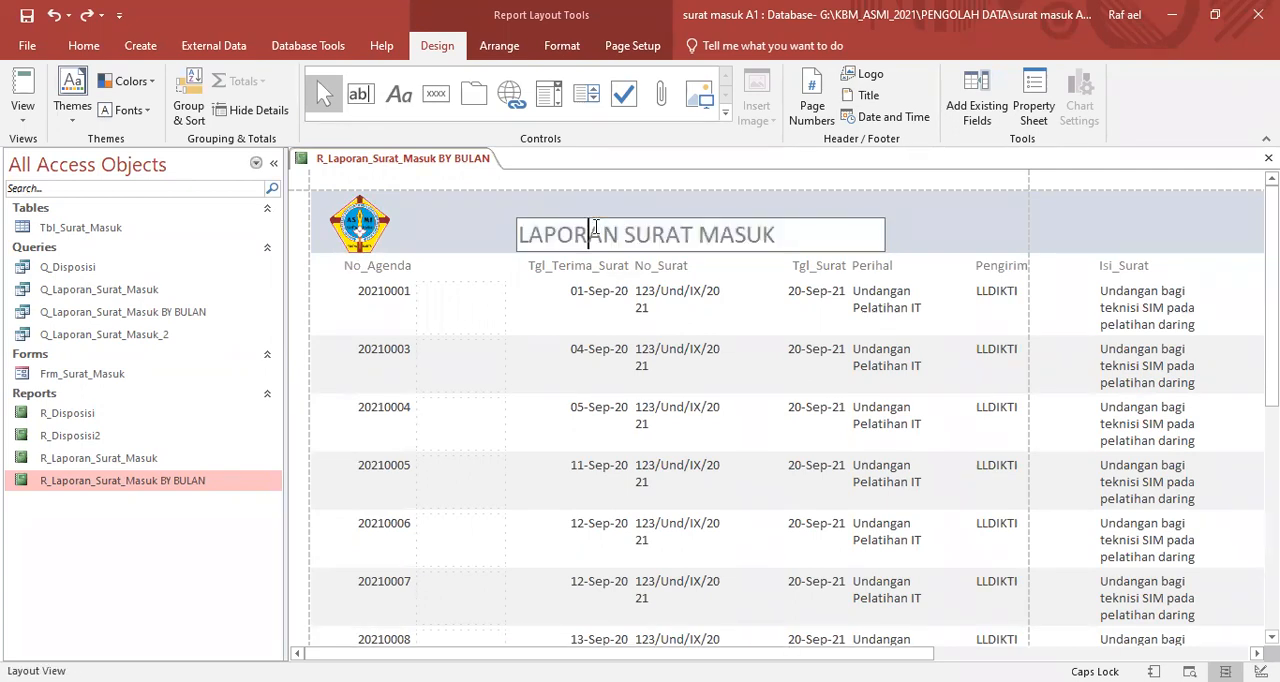
left_click(890, 245)
left_click(866, 238)
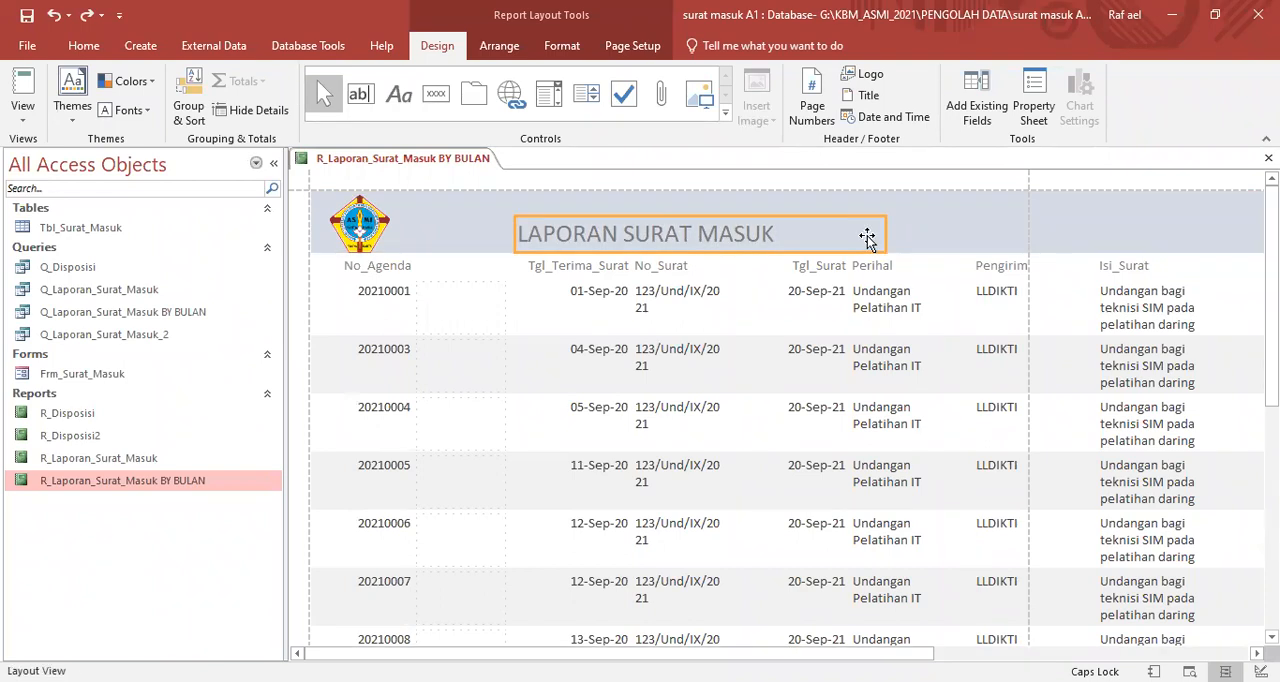
left_click(941, 228)
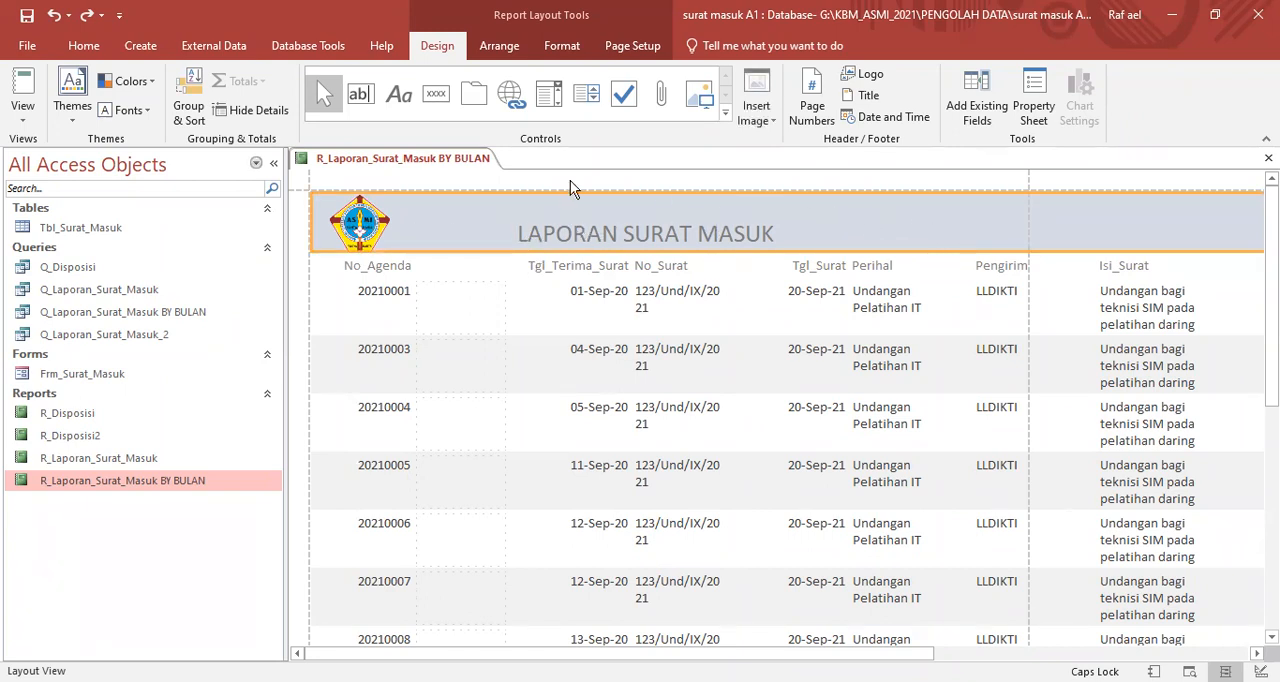
- Switch the report to Design View and move the LAPORAN SURAT MASUK title lower in the Report Header
right_click(438, 165)
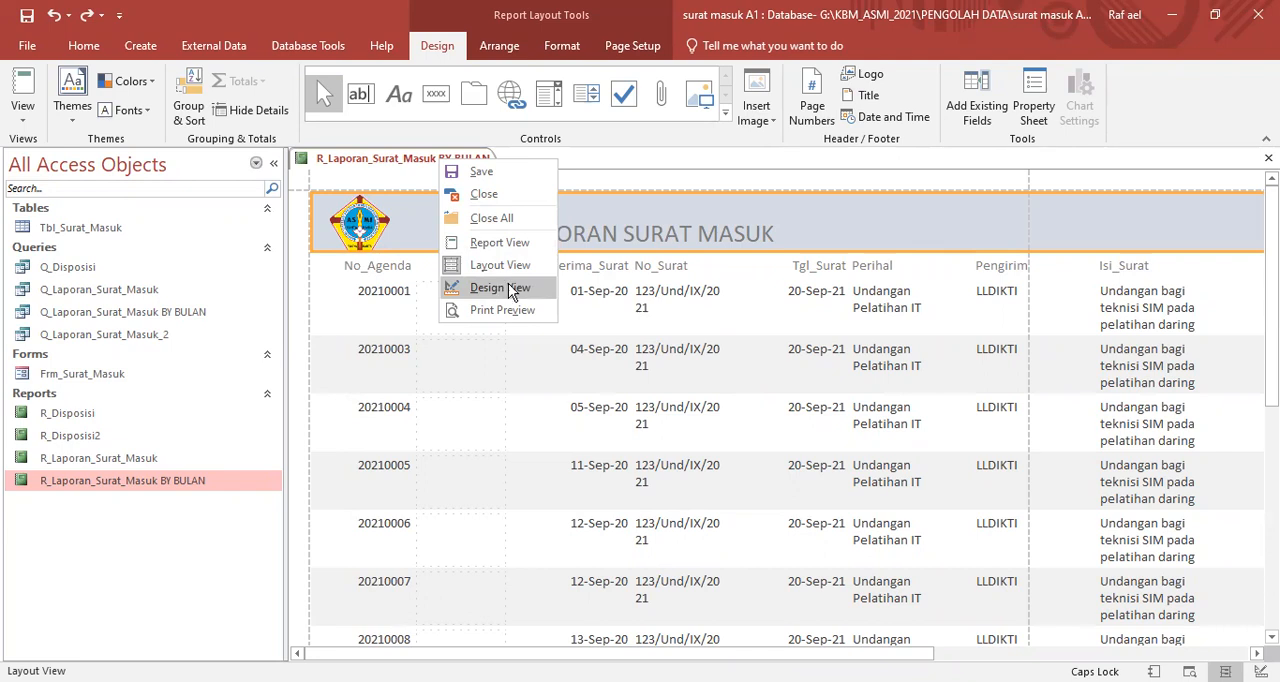
left_click(508, 287)
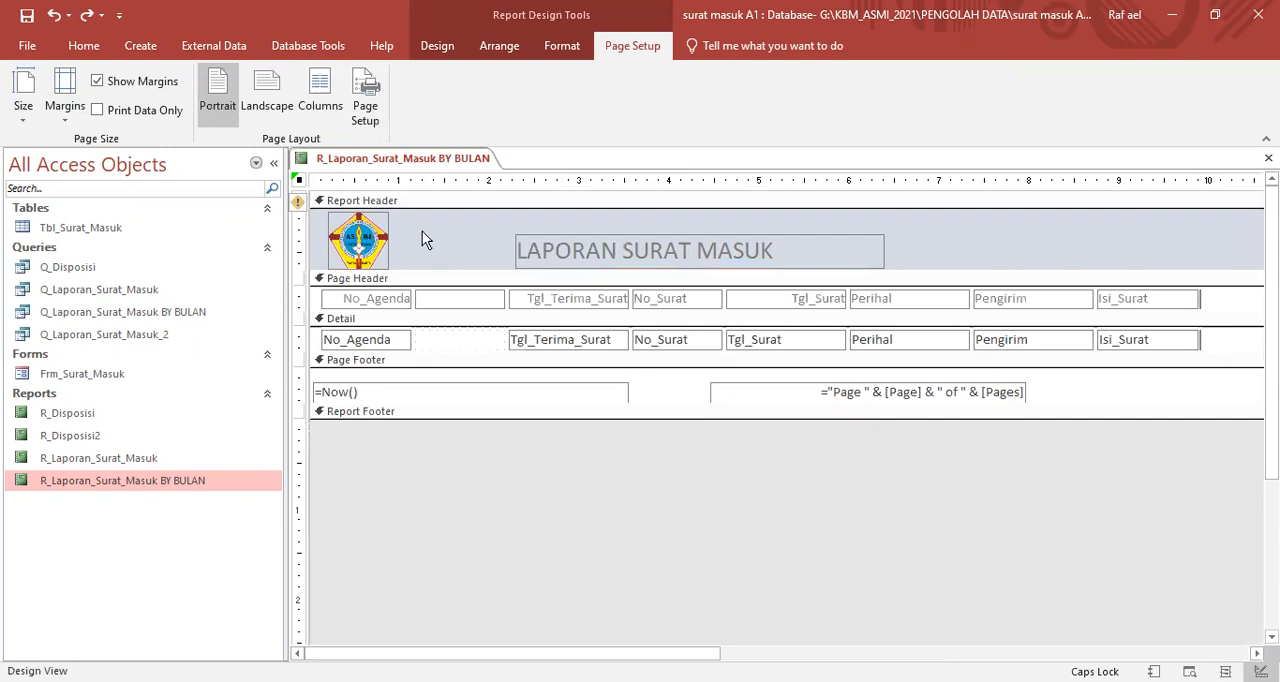
left_click(551, 236)
left_click_drag(551, 237, 553, 247)
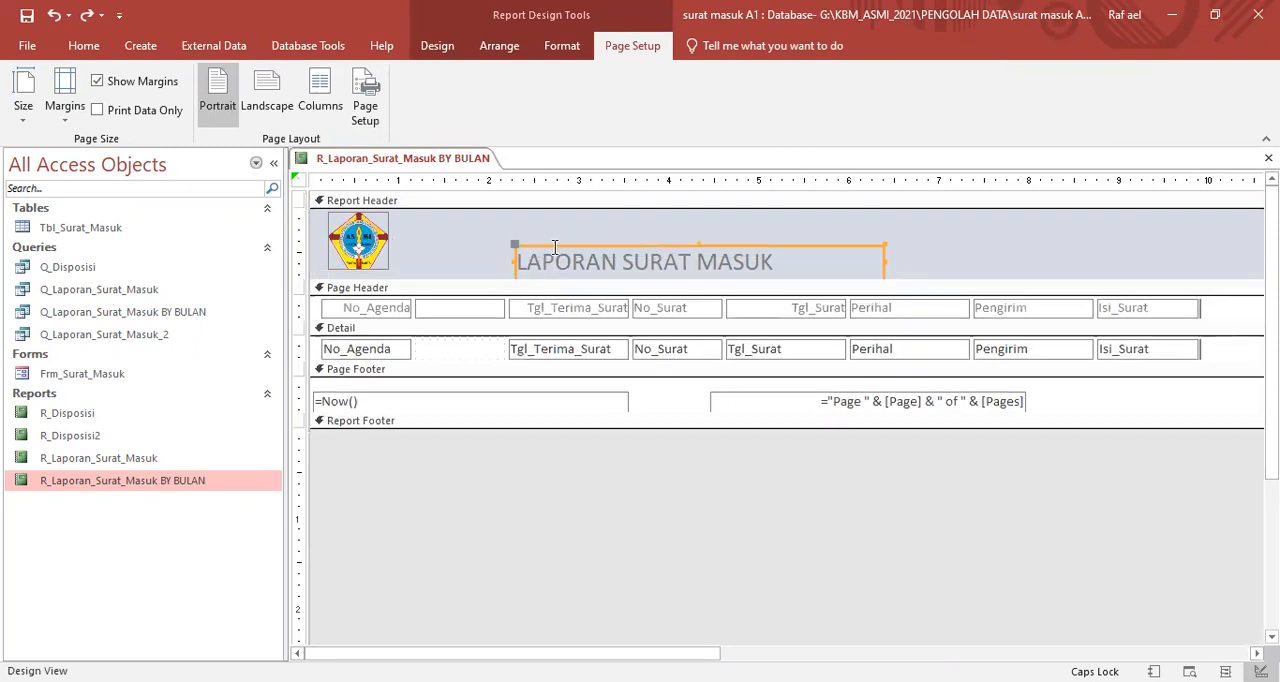
left_click(567, 247)
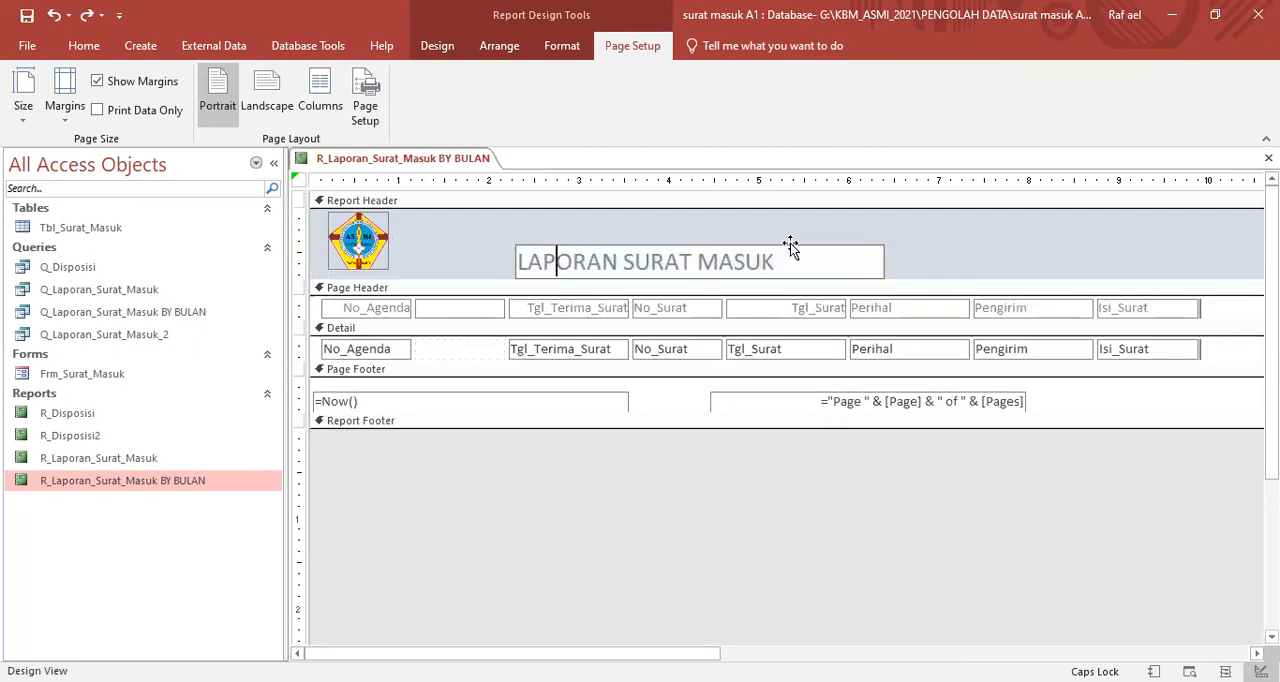
left_click(926, 242)
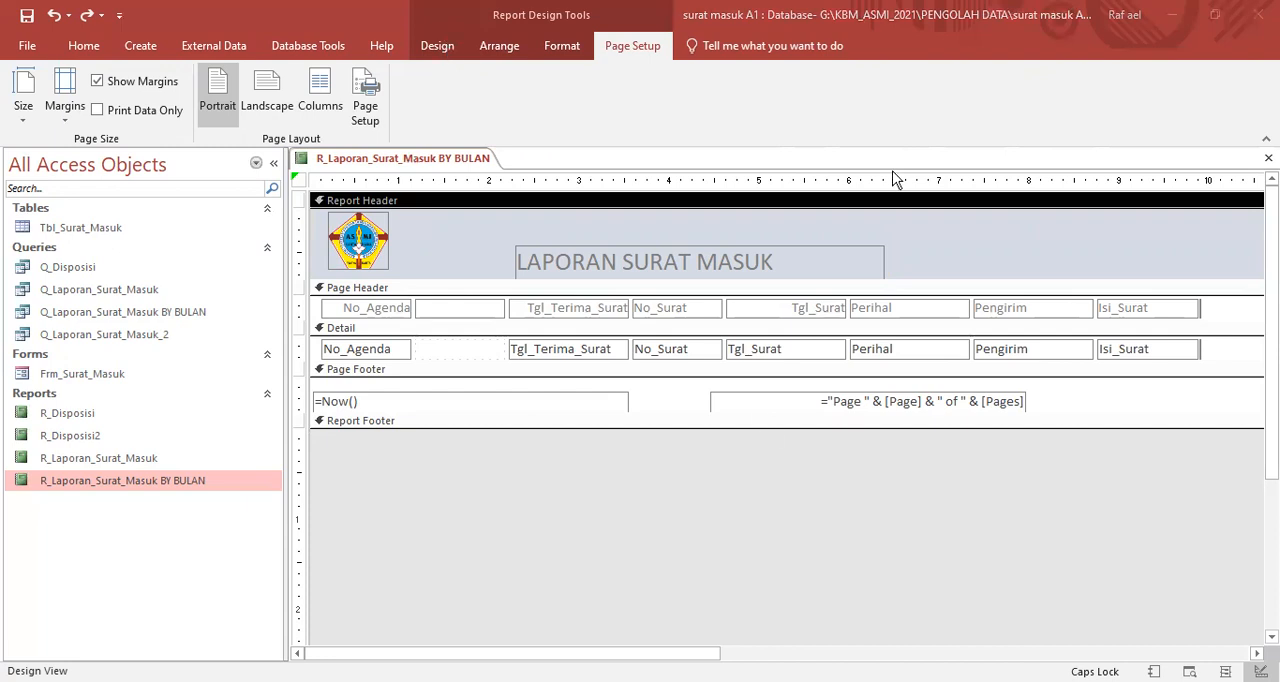
- Add the label AKADEMI SEKRETARI DAN MANAJEMEN (ASMI) SANTA MARIA YOGYAKARTA beside the logo, above the title, and nudge it toward the header's upper edge
left_click(440, 46)
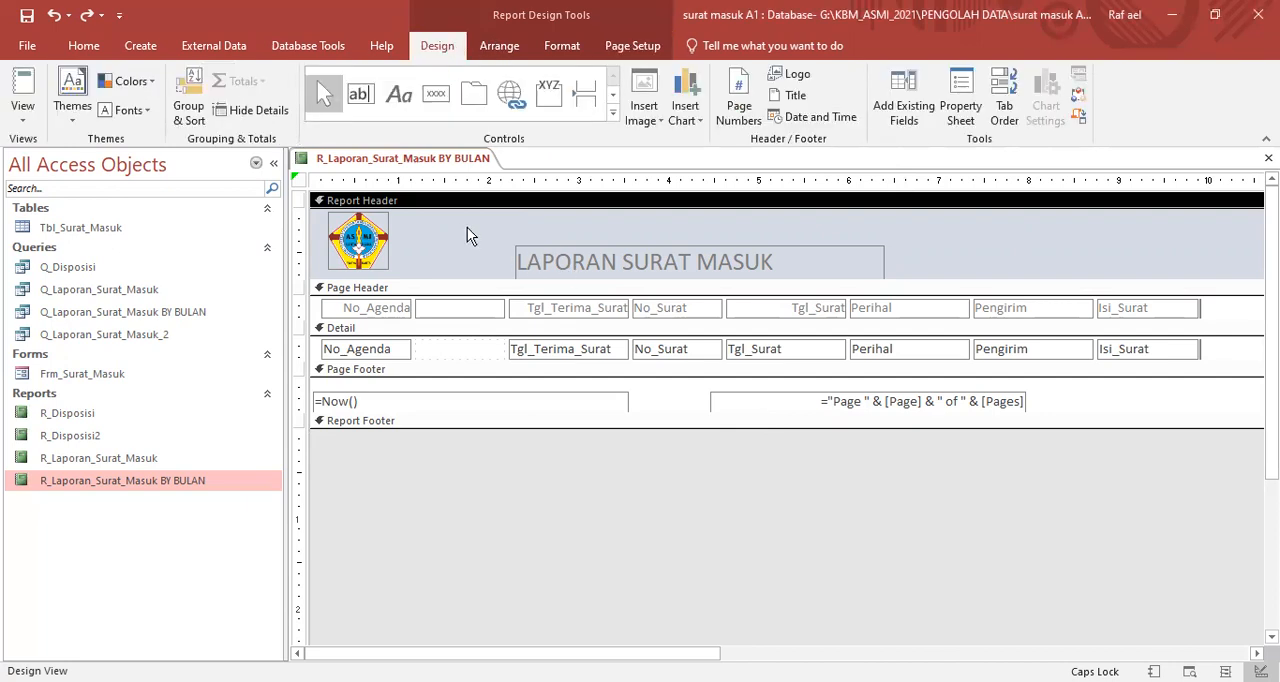
left_click(399, 94)
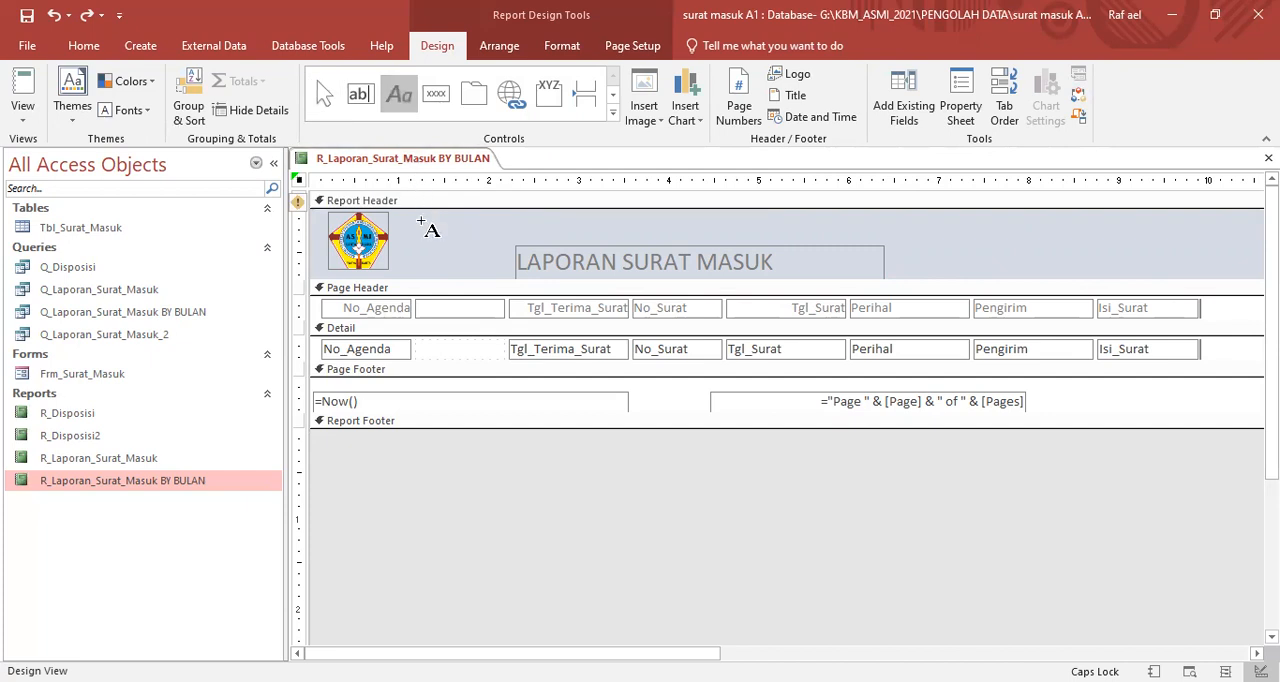
left_click(421, 217)
type("AKADEMI")
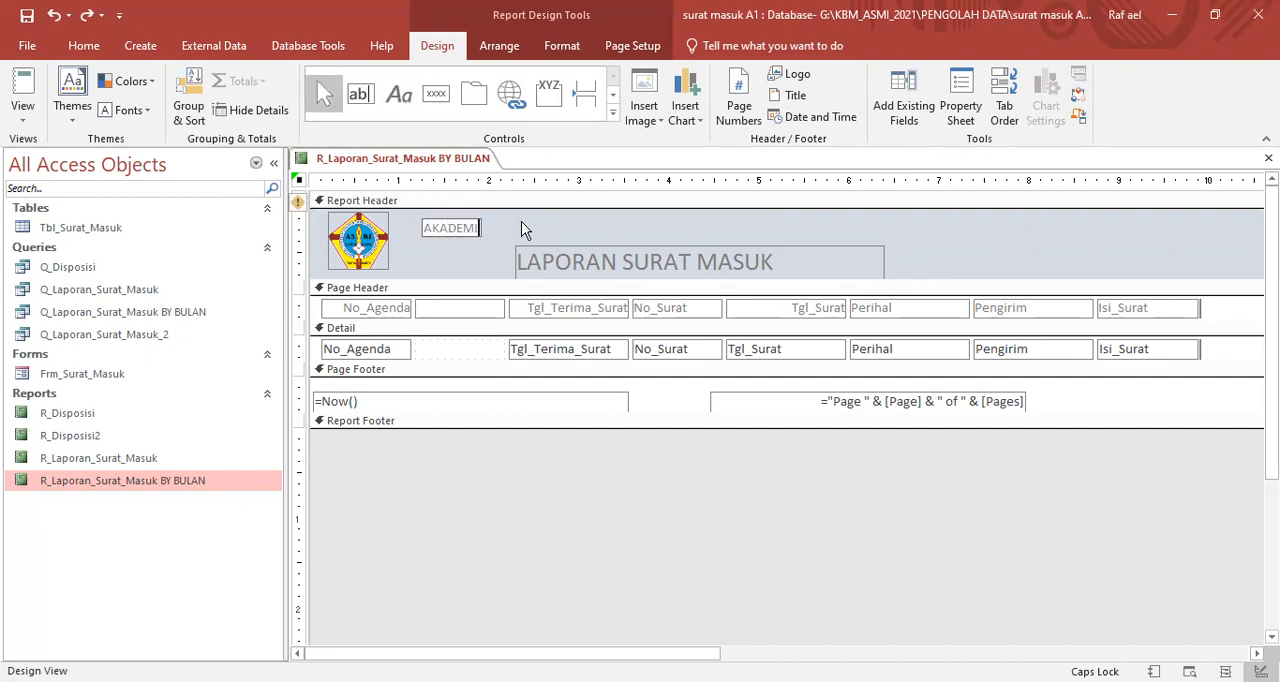
type(" SEKRETARI DAN MANAJEMEN (ASMI) SANTA MARIA")
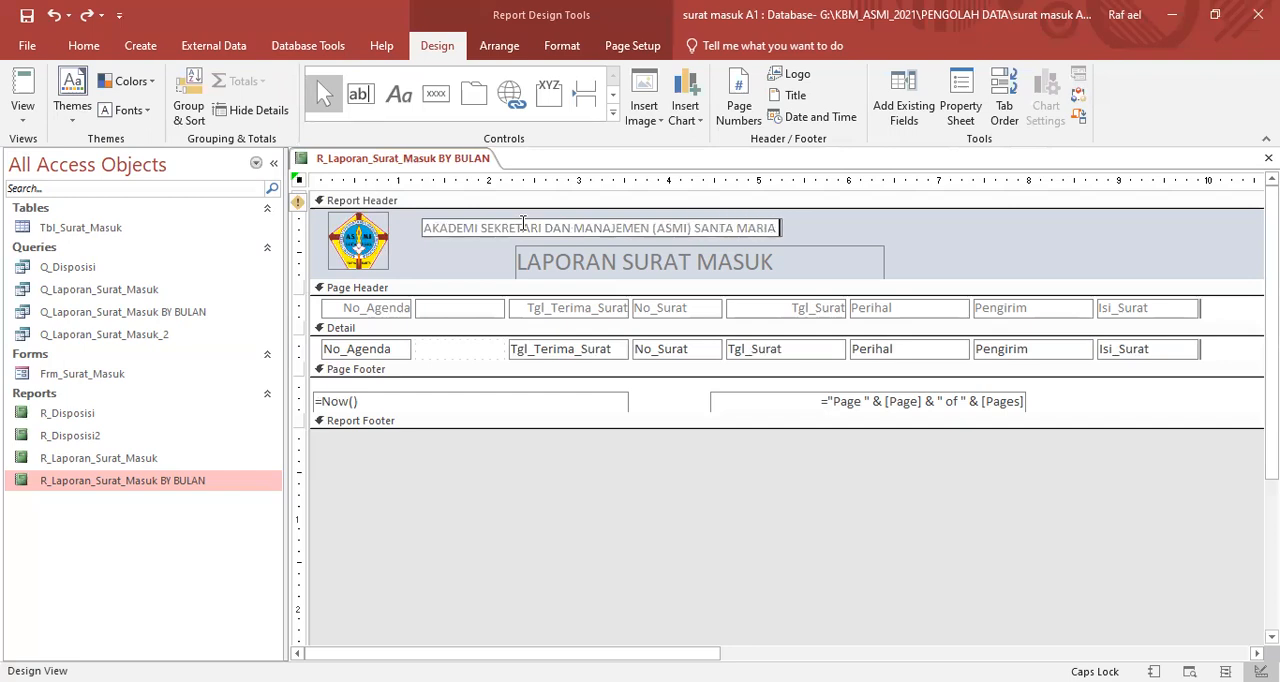
type(" YOGYAKARTA")
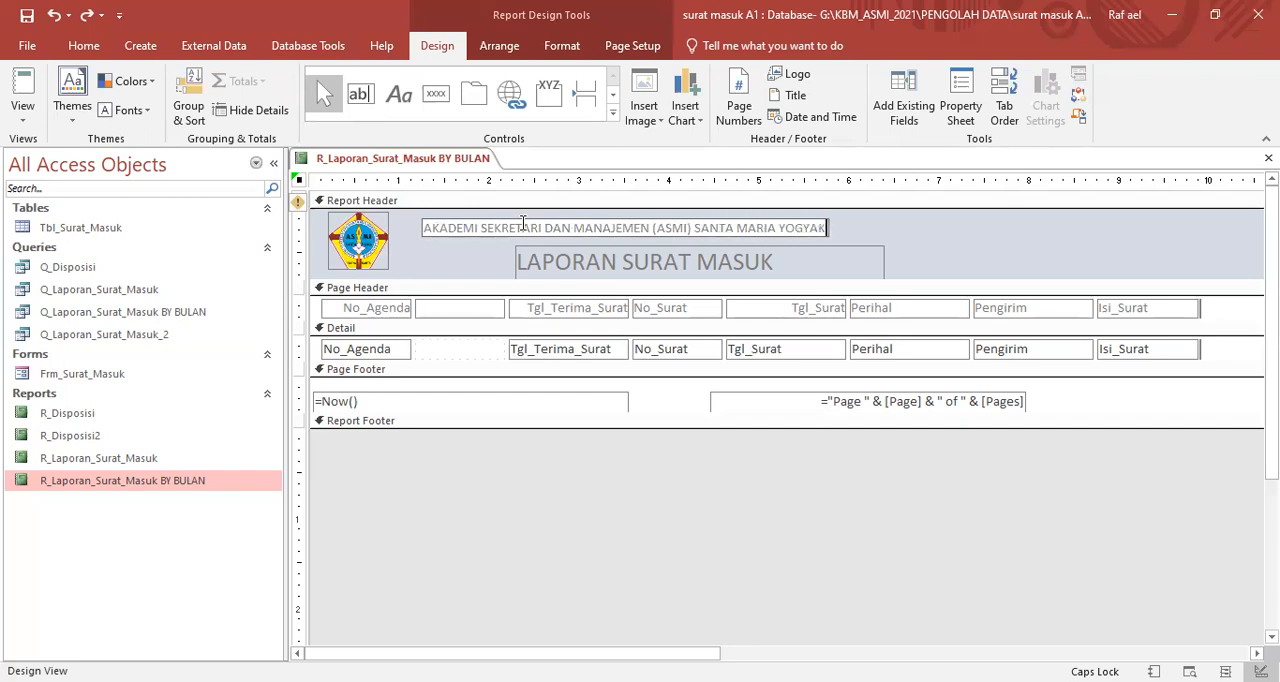
left_click(893, 223)
left_click_drag(842, 231, 852, 224)
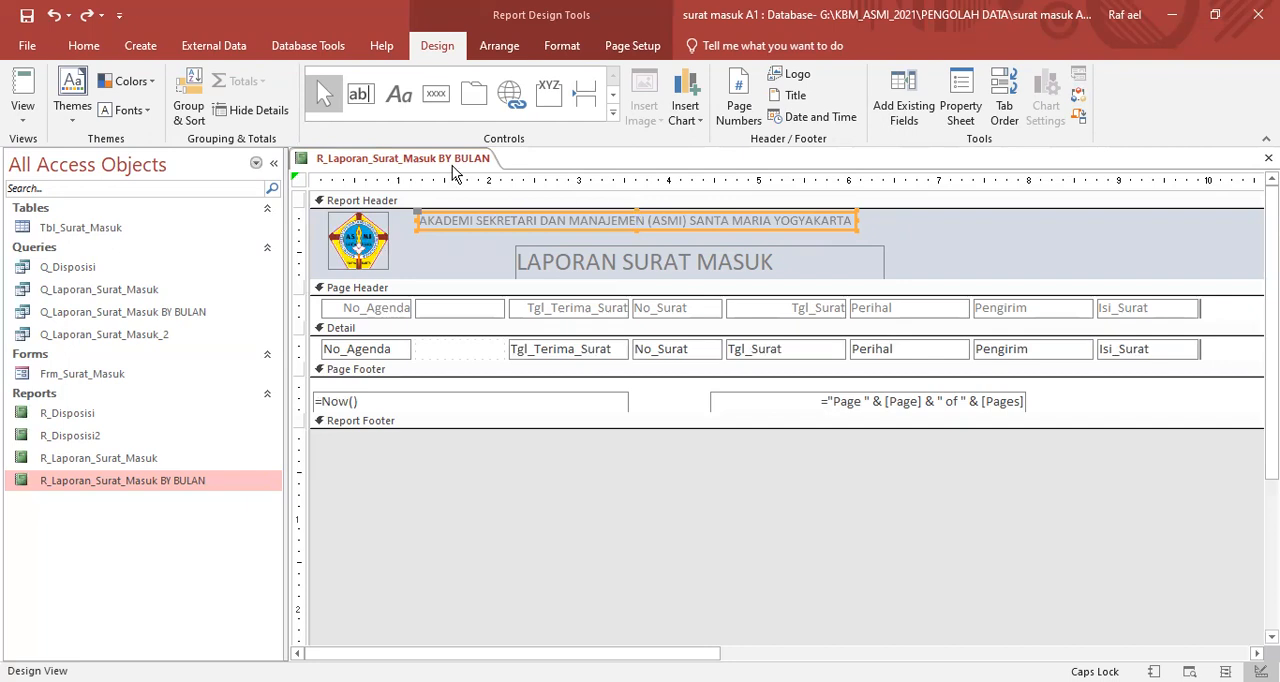
- Set the institution name label's font size to 14 and enlarge its box to fit the whole text
left_click(84, 47)
left_click(898, 81)
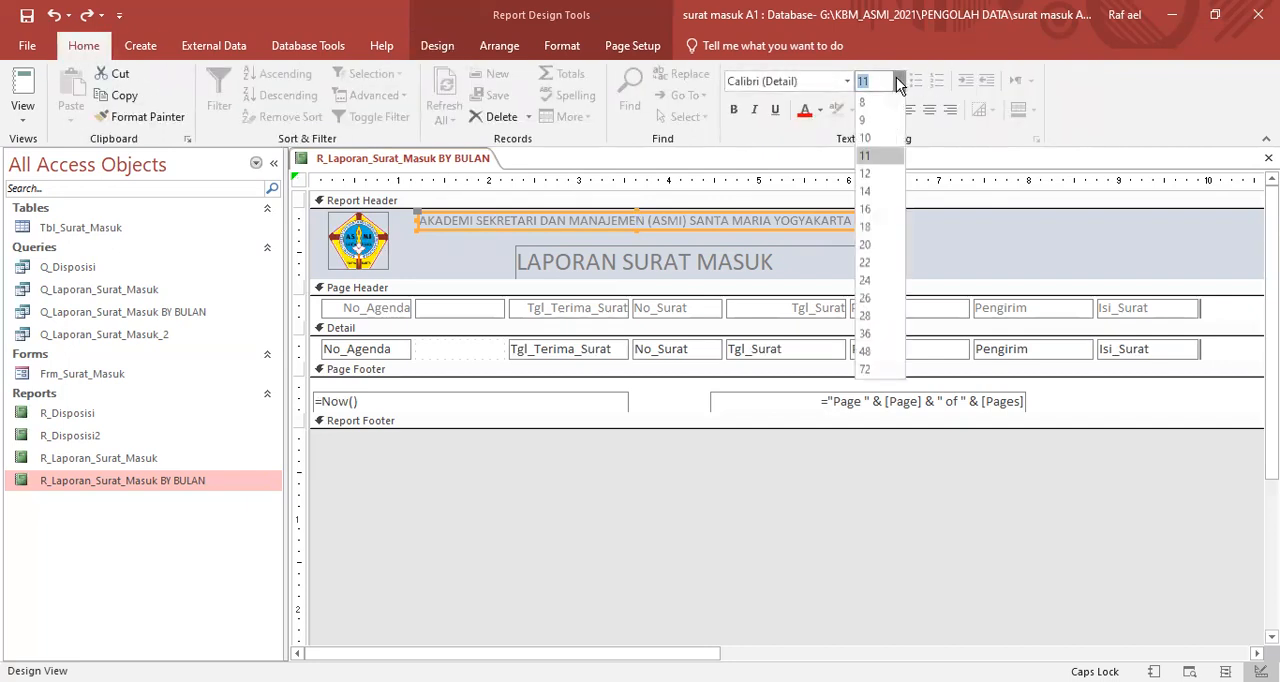
left_click(866, 193)
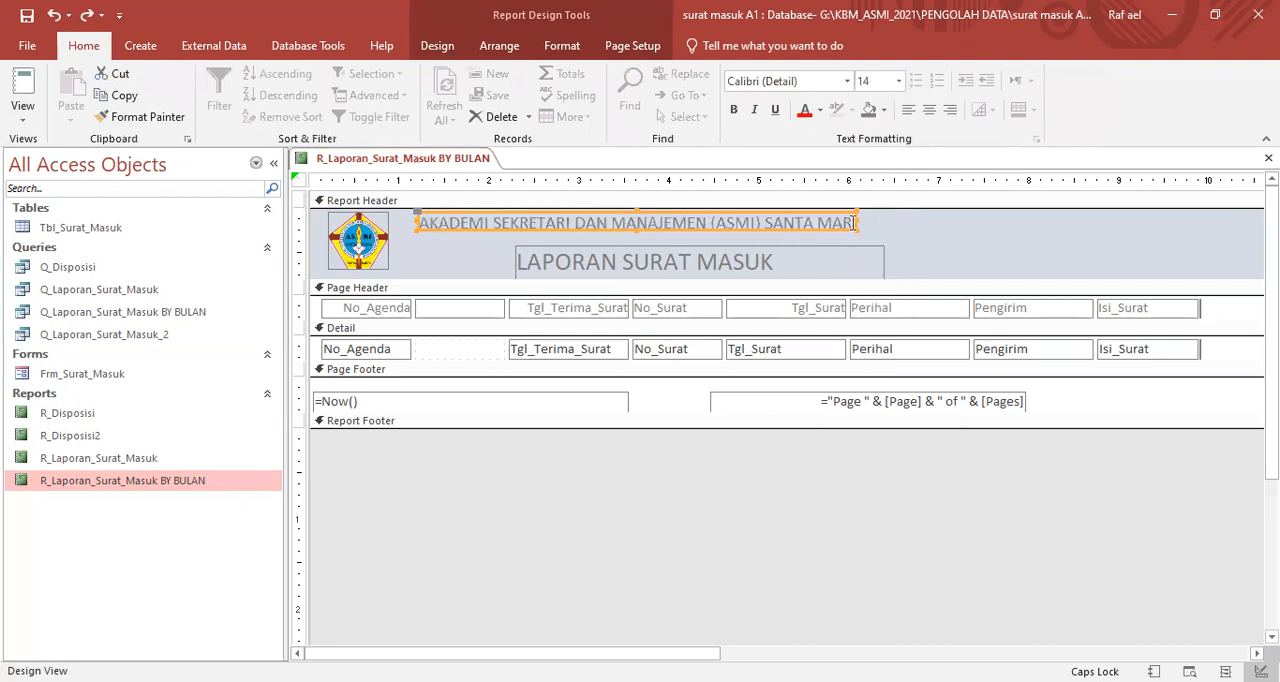
left_click(849, 222)
left_click_drag(856, 222, 1038, 218)
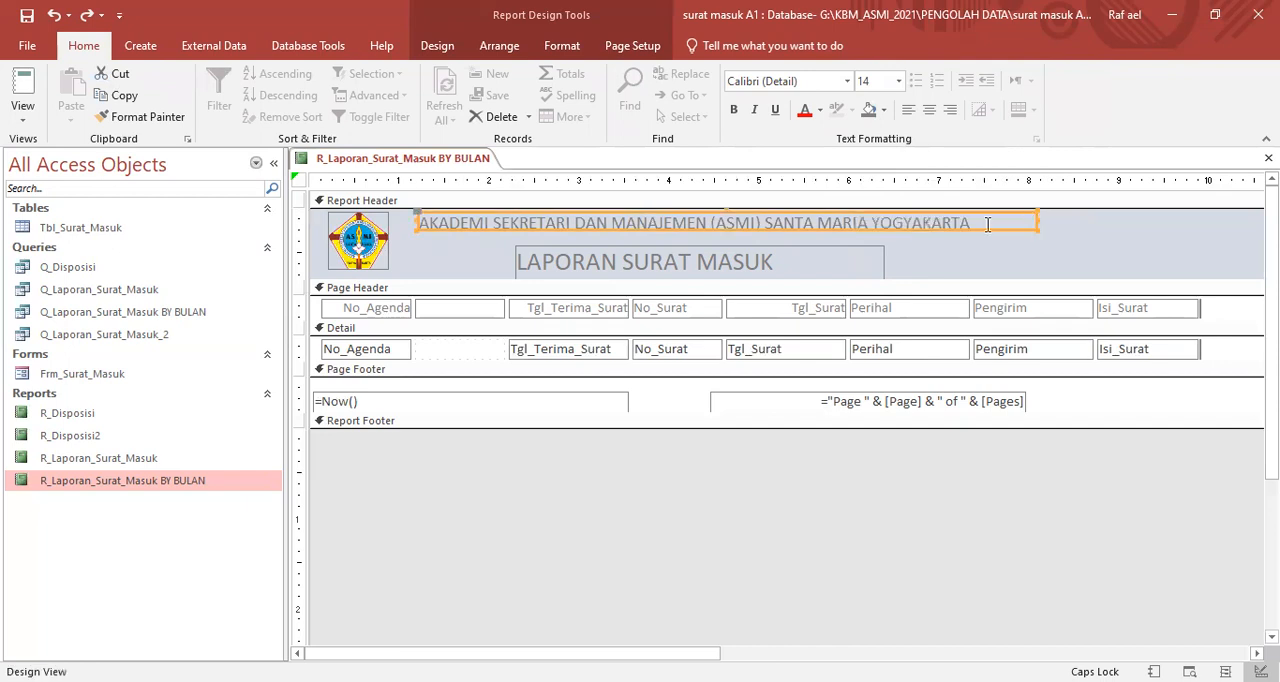
left_click(724, 230)
left_click_drag(724, 230, 727, 235)
left_click(909, 244)
- Move the LAPORAN SURAT MASUK title slightly lower and add a label above it with the institution's street address, telephone number and EMAIL: caption
left_click(781, 245)
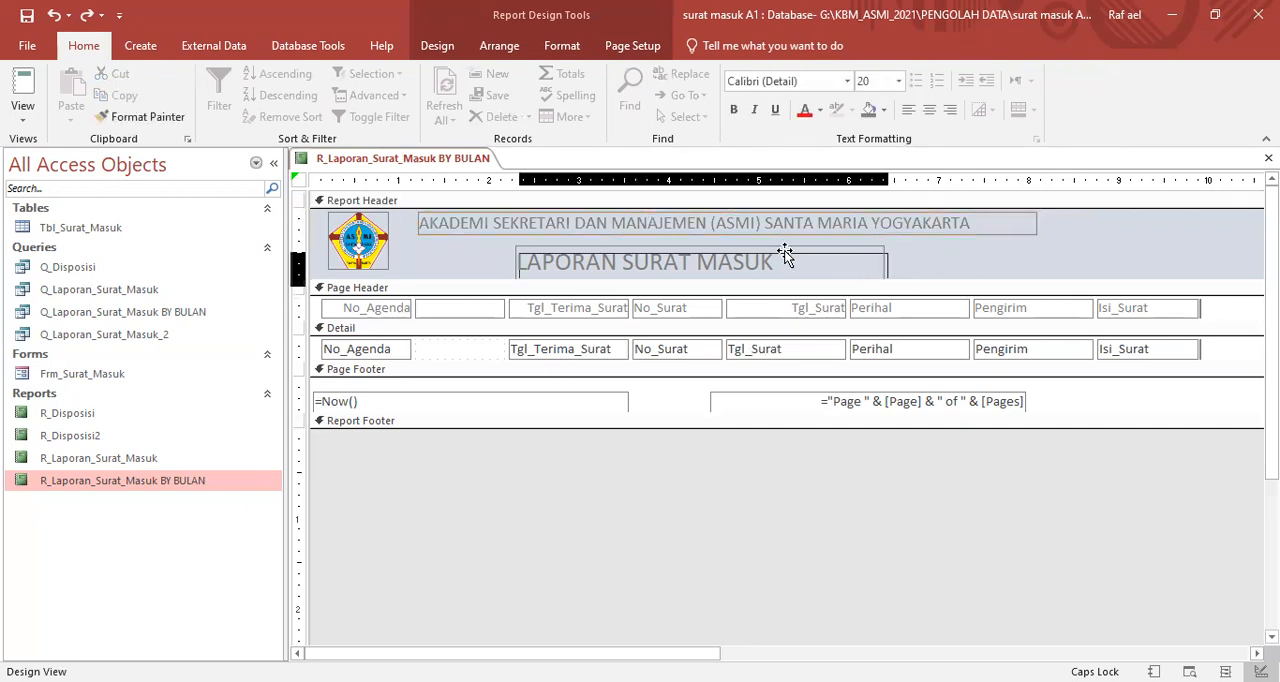
left_click_drag(785, 255, 785, 266)
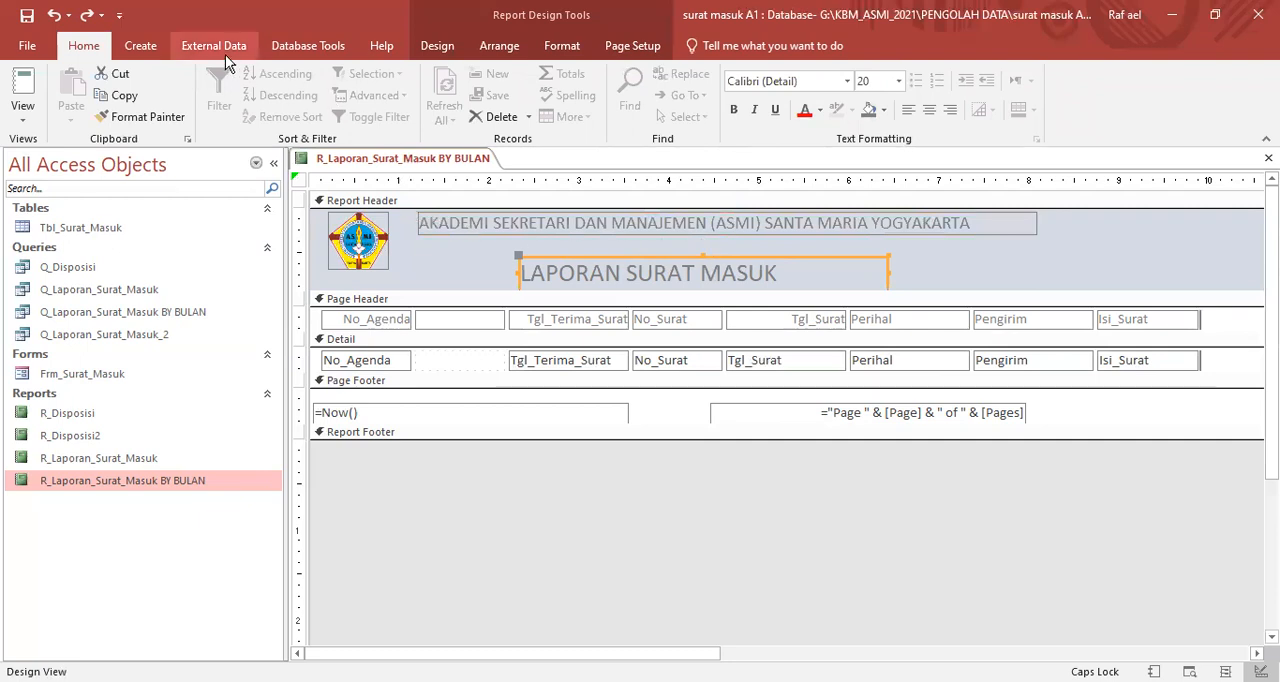
left_click(437, 47)
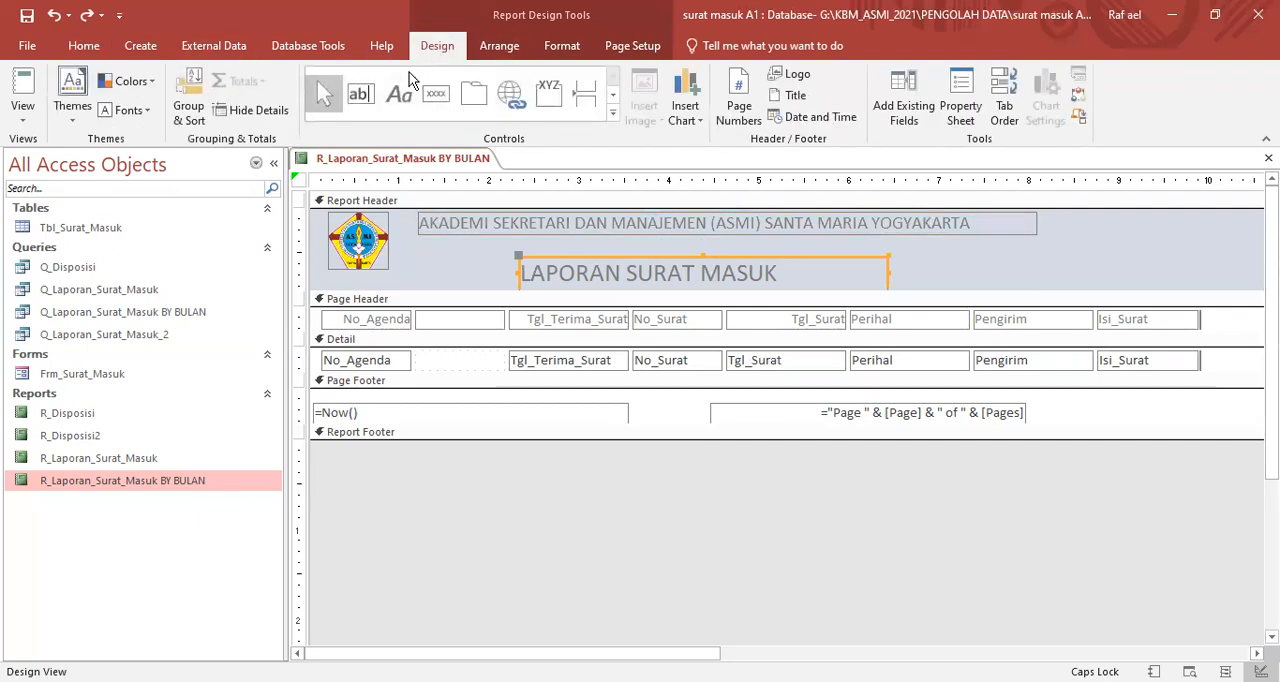
left_click(398, 93)
left_click(420, 237)
type("JALAN BENAR")
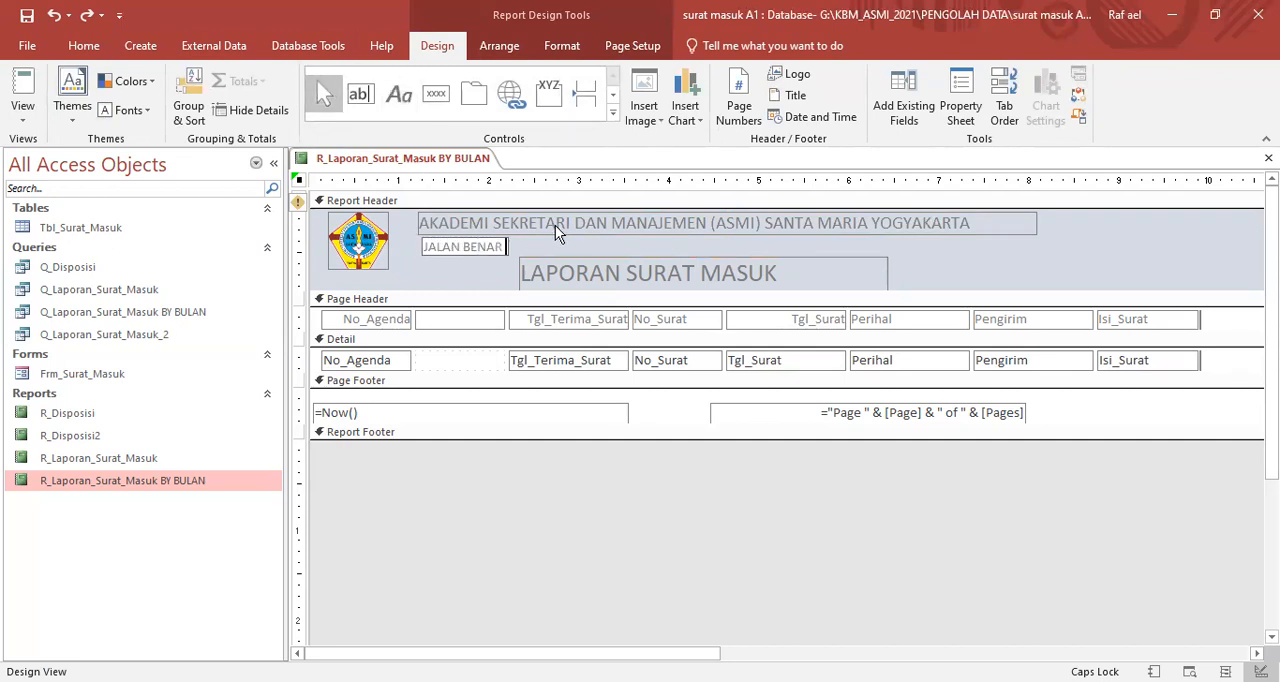
type(" 14 TEGALREJO YOGYAKARTA 66253")
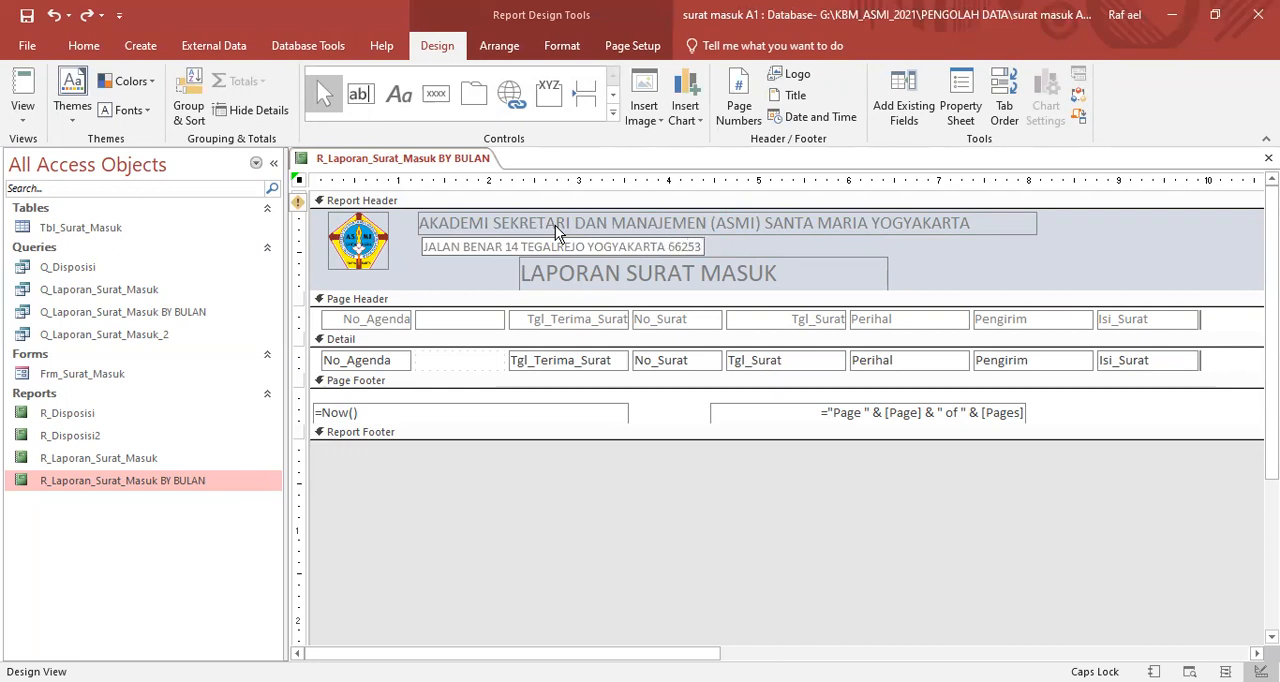
type("5 TEL")
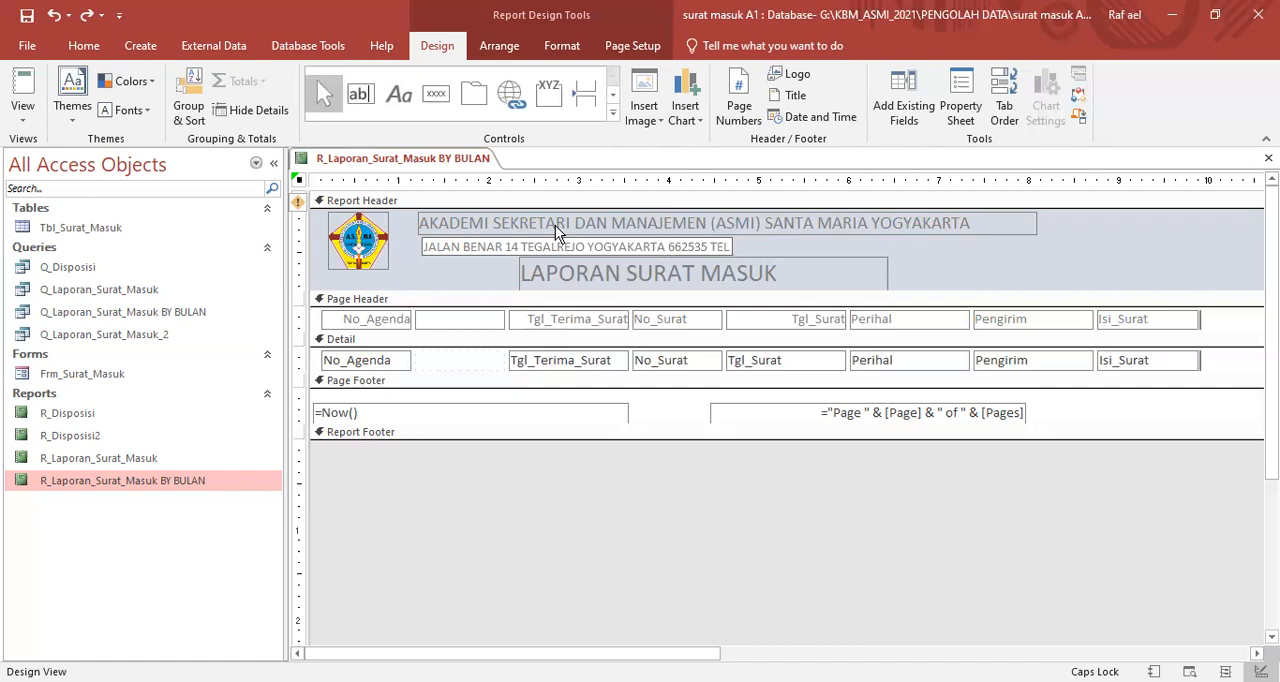
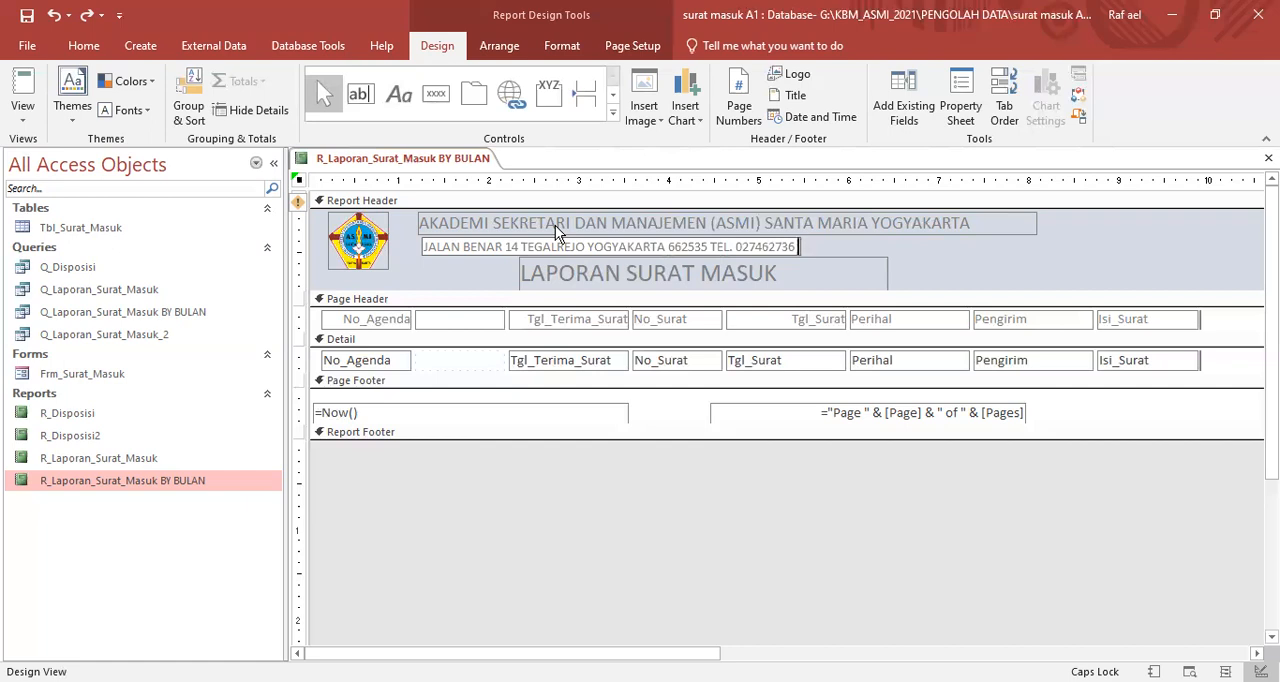
type("EMAIL:")
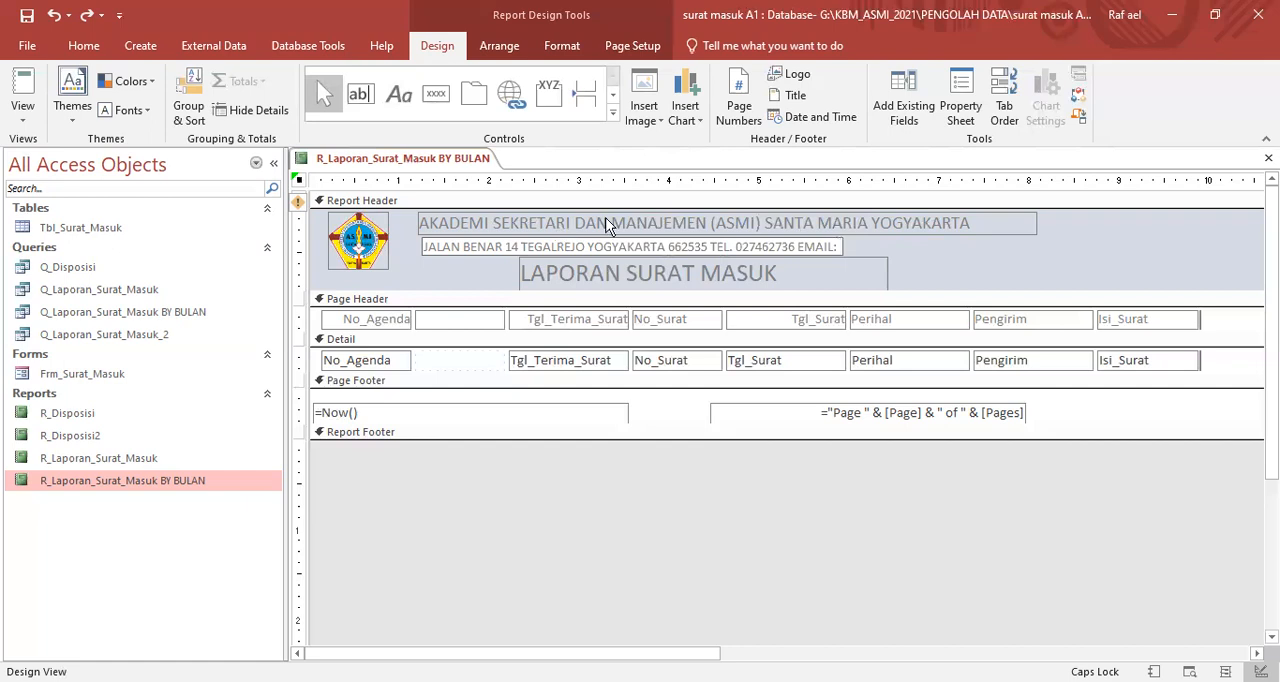
left_click(993, 275)
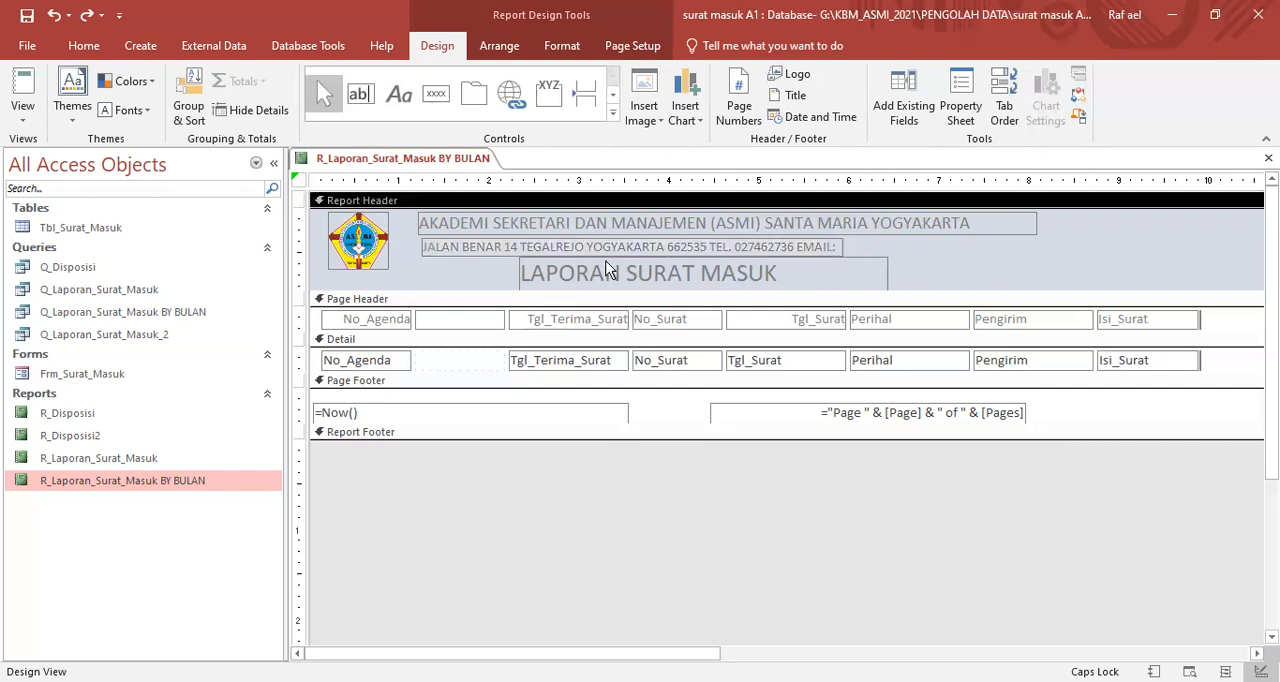
- Shift the institution name and address labels closer to the logo so both start at the same horizontal position
left_click(462, 241)
left_click(460, 241)
left_click(462, 225, "shift")
left_click_drag(459, 246, 440, 246)
left_click(1046, 283)
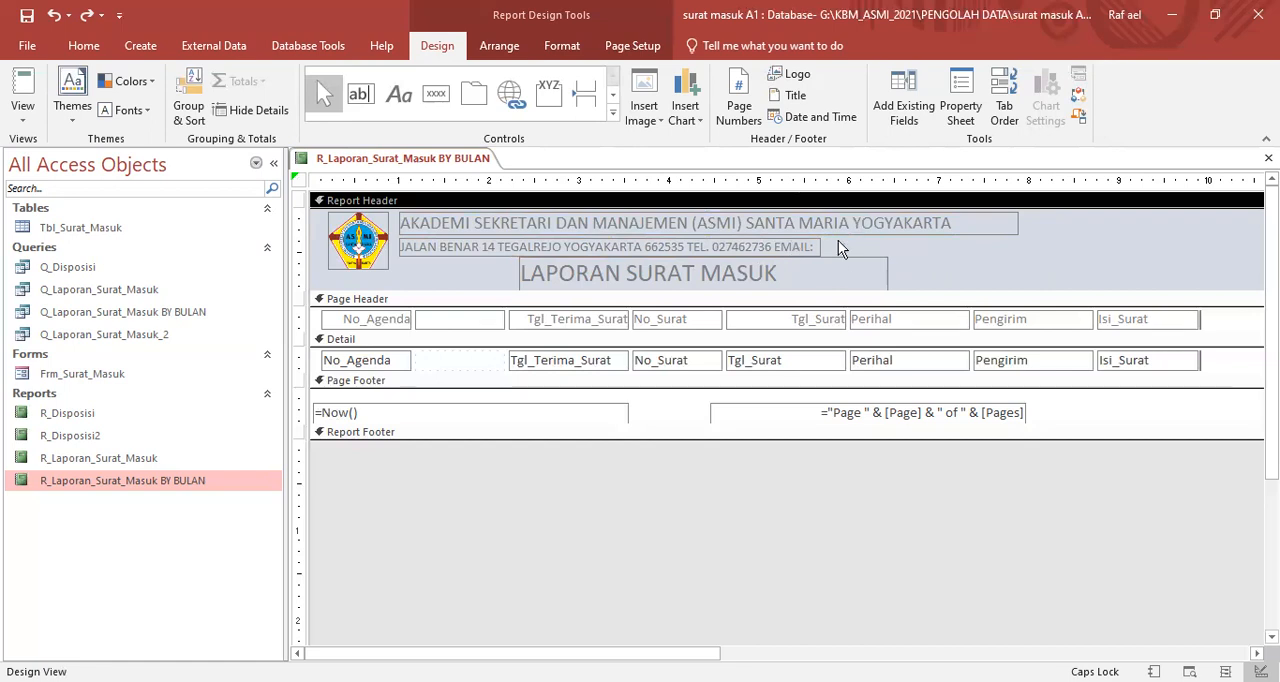
- Set the font colour of the institution name, address and title labels in the Report Header to black
left_click_drag(999, 272, 600, 224)
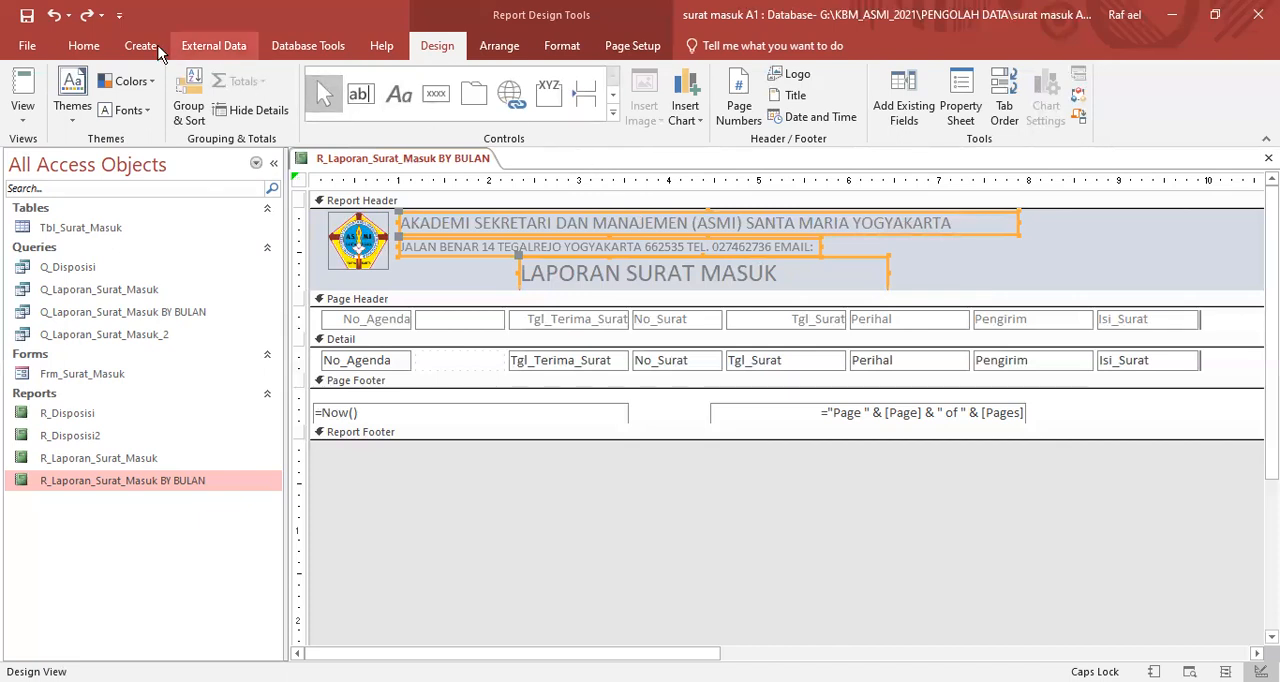
left_click(84, 46)
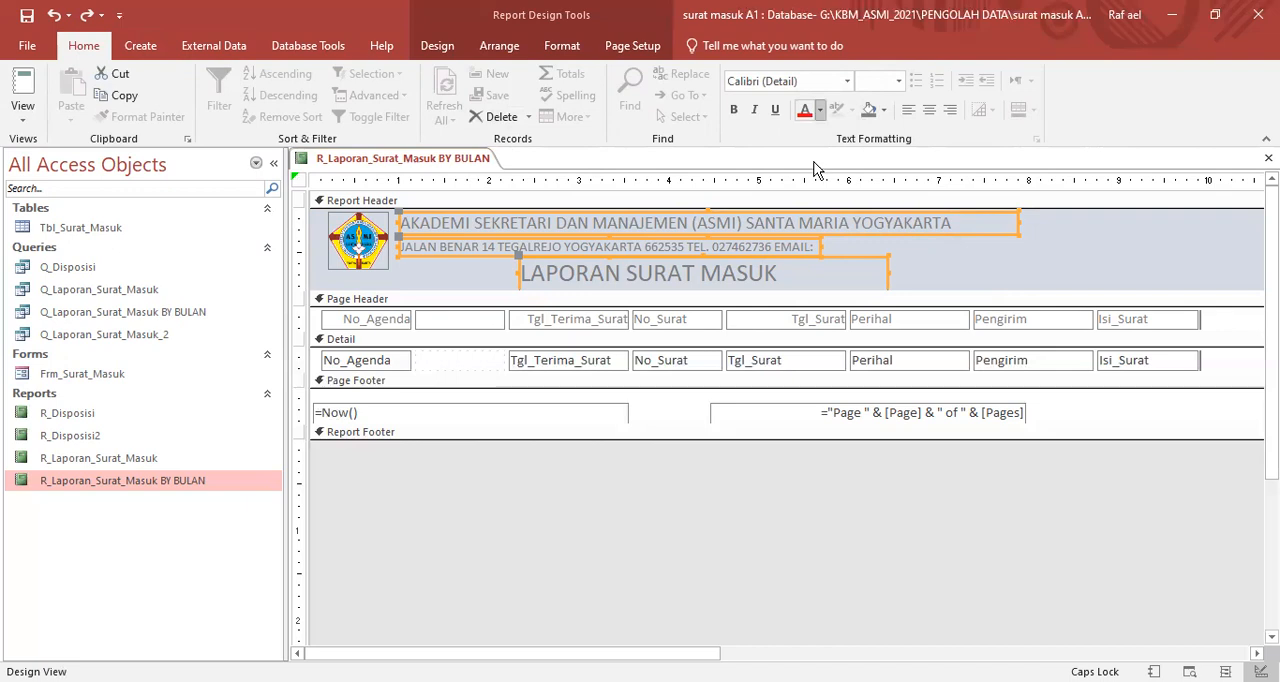
left_click(820, 110)
left_click(816, 165)
left_click(1044, 258)
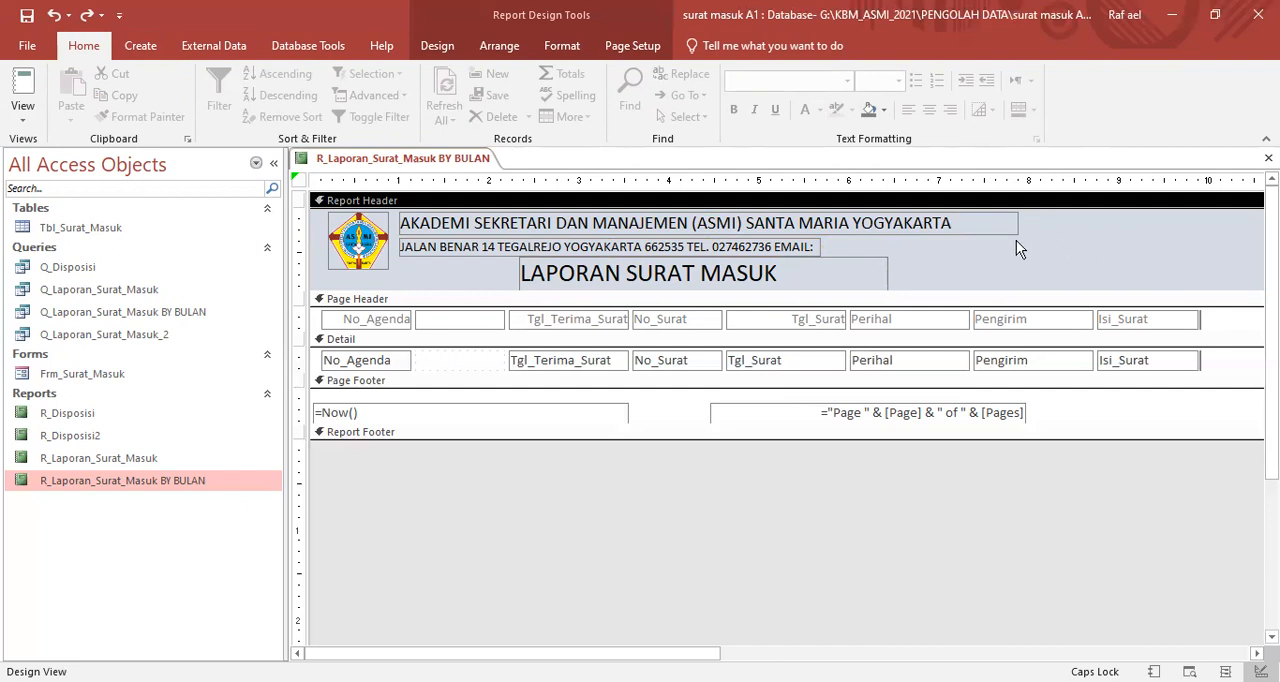
right_click(1065, 241)
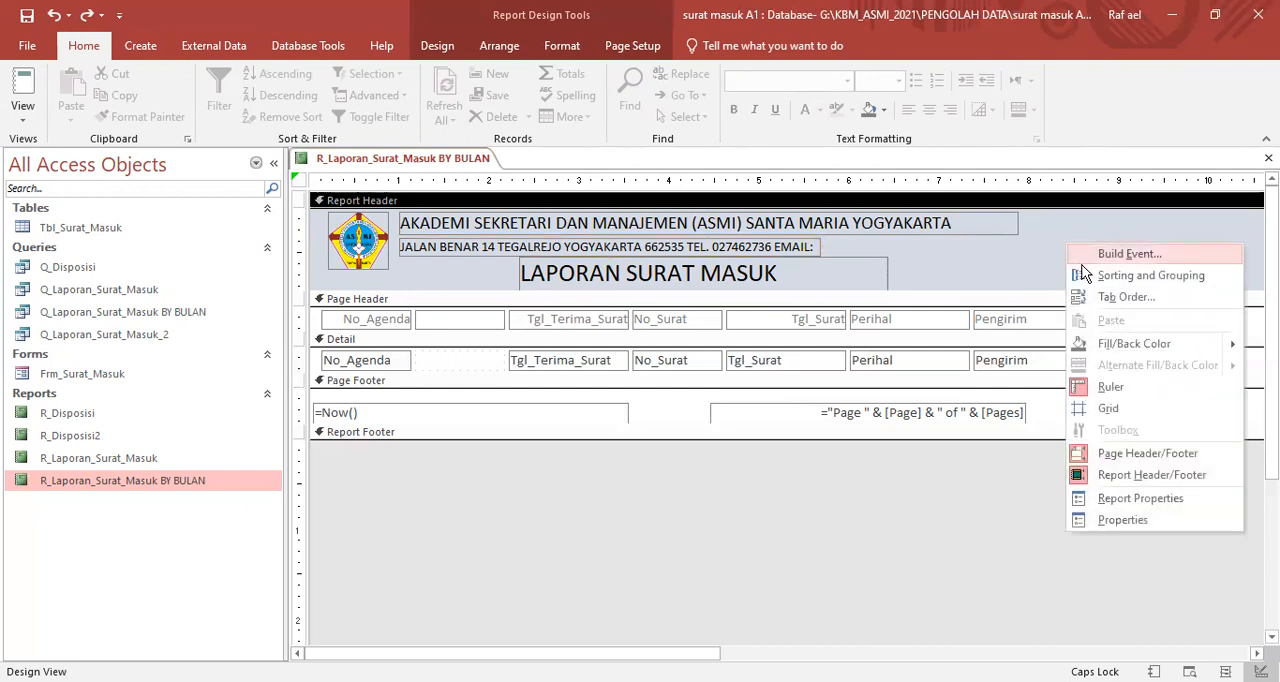
mouse_move(1121, 343)
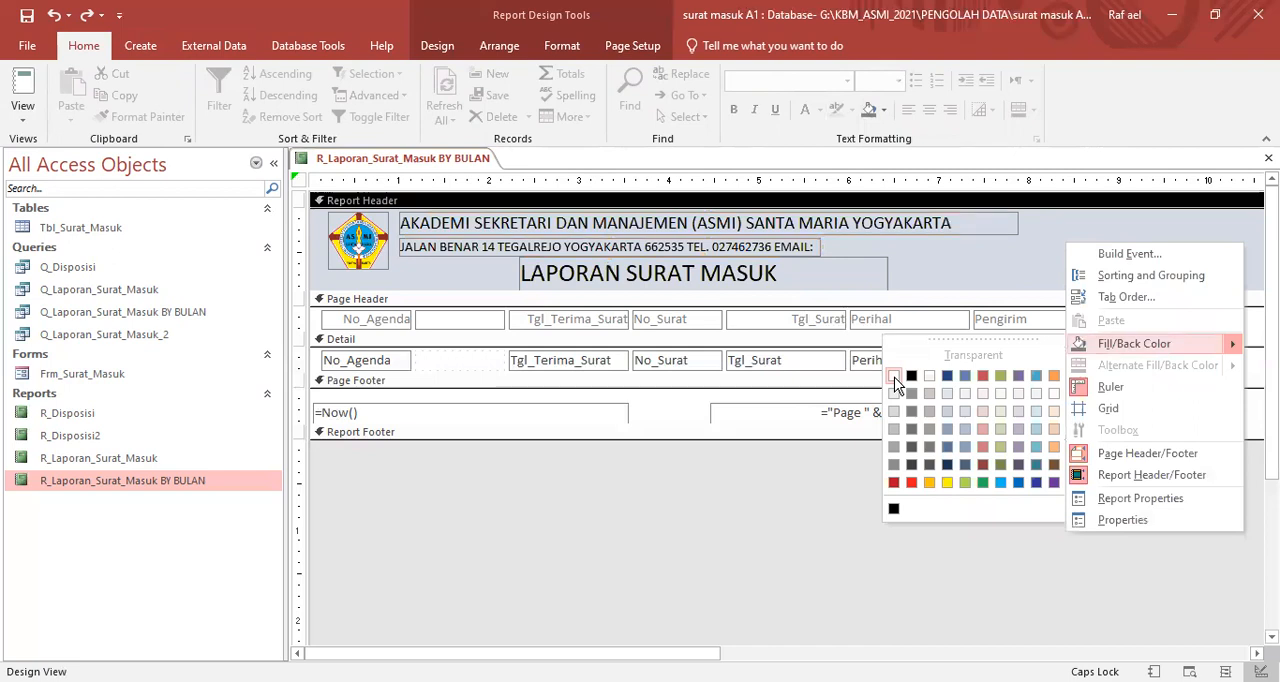
left_click(990, 270)
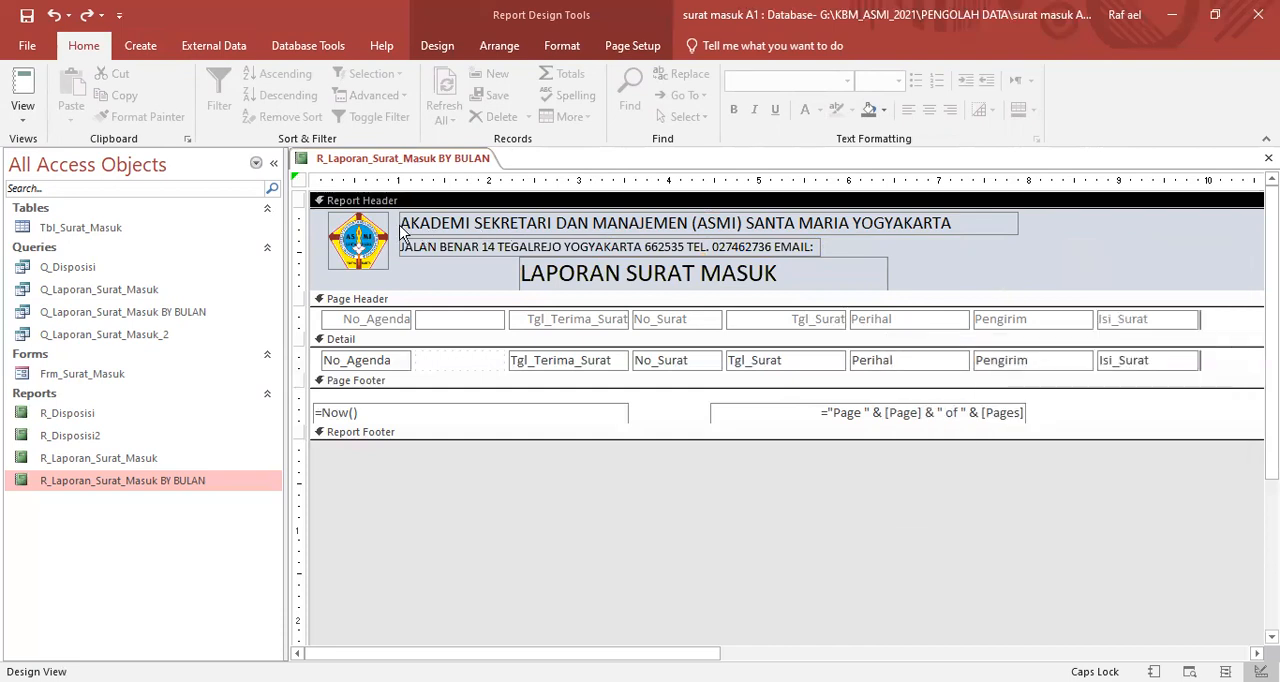
- Reduce the logo's size slightly in the Report Header
left_click(358, 245)
left_click_drag(388, 270, 352, 246)
left_click(420, 264)
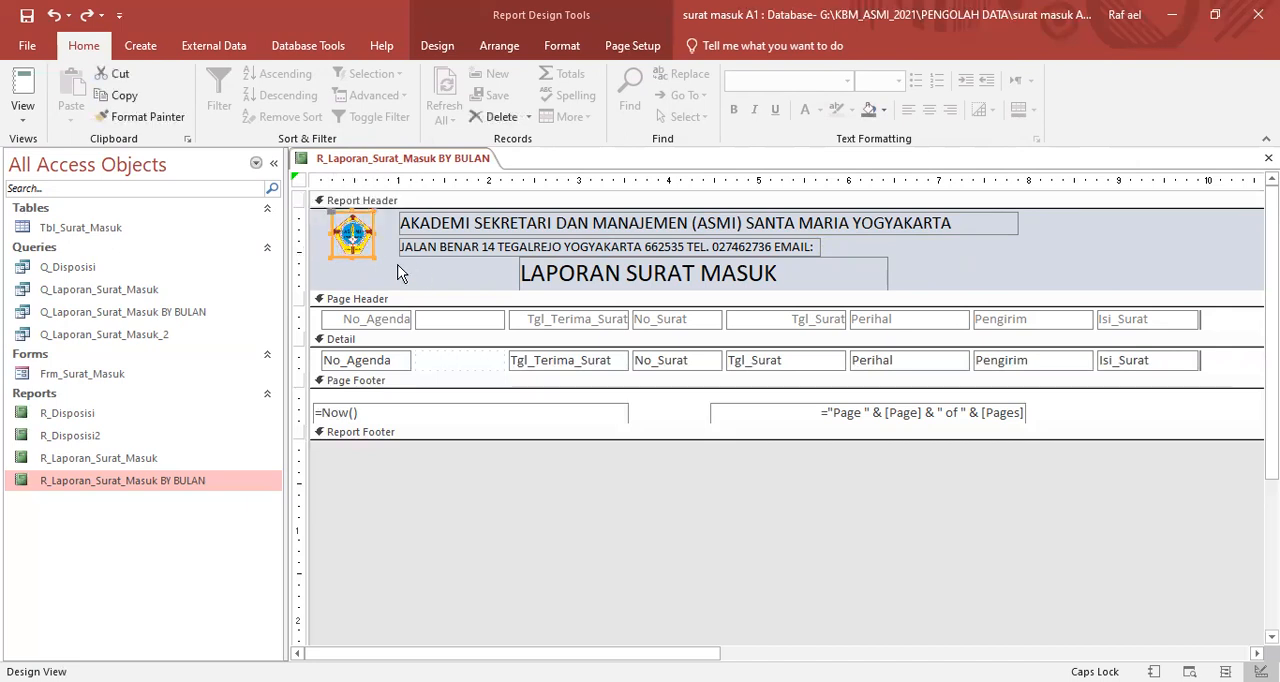
left_click(402, 274)
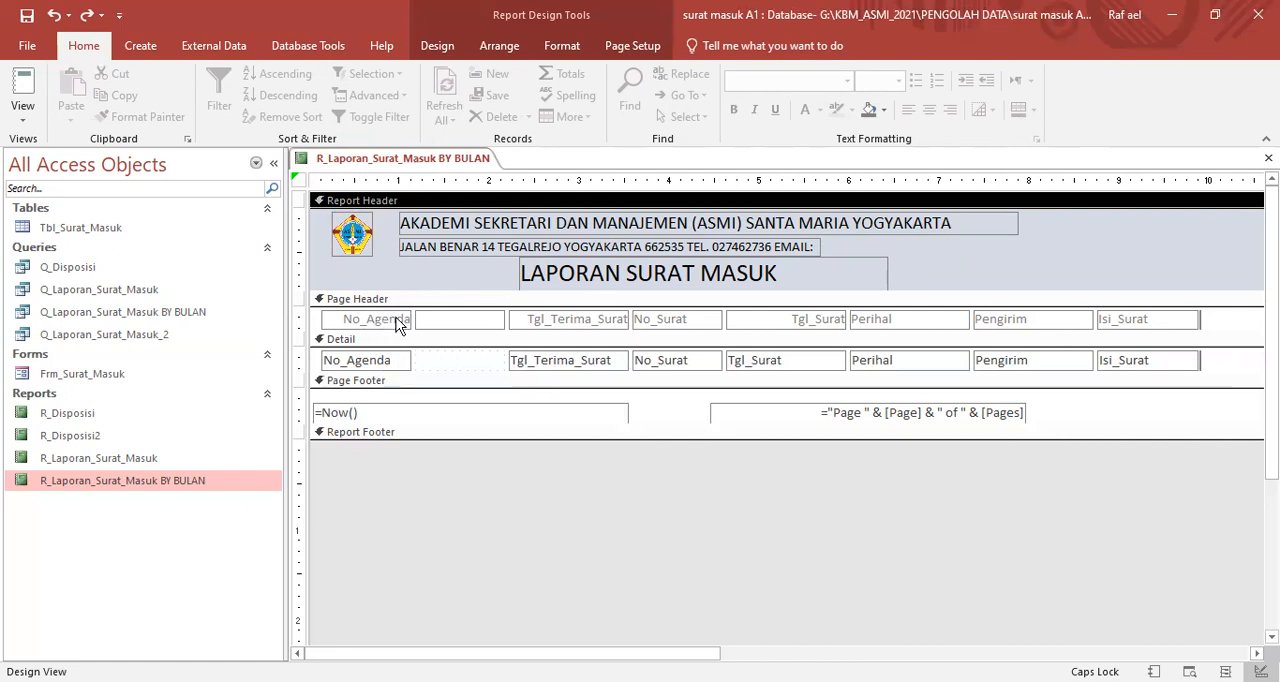
- Delete the blank Page Header label and the empty Detail cell between No_Agenda and Tgl_Terima_Surat to close the column gap
left_click(462, 325)
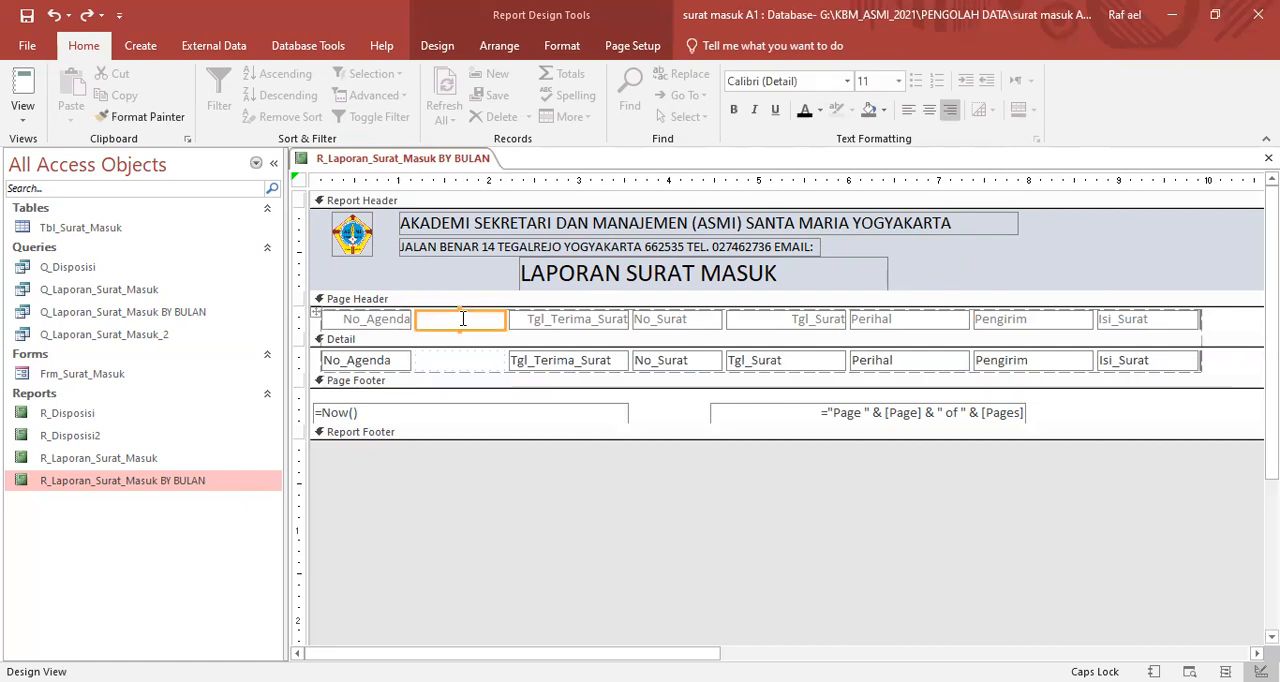
right_click(472, 331)
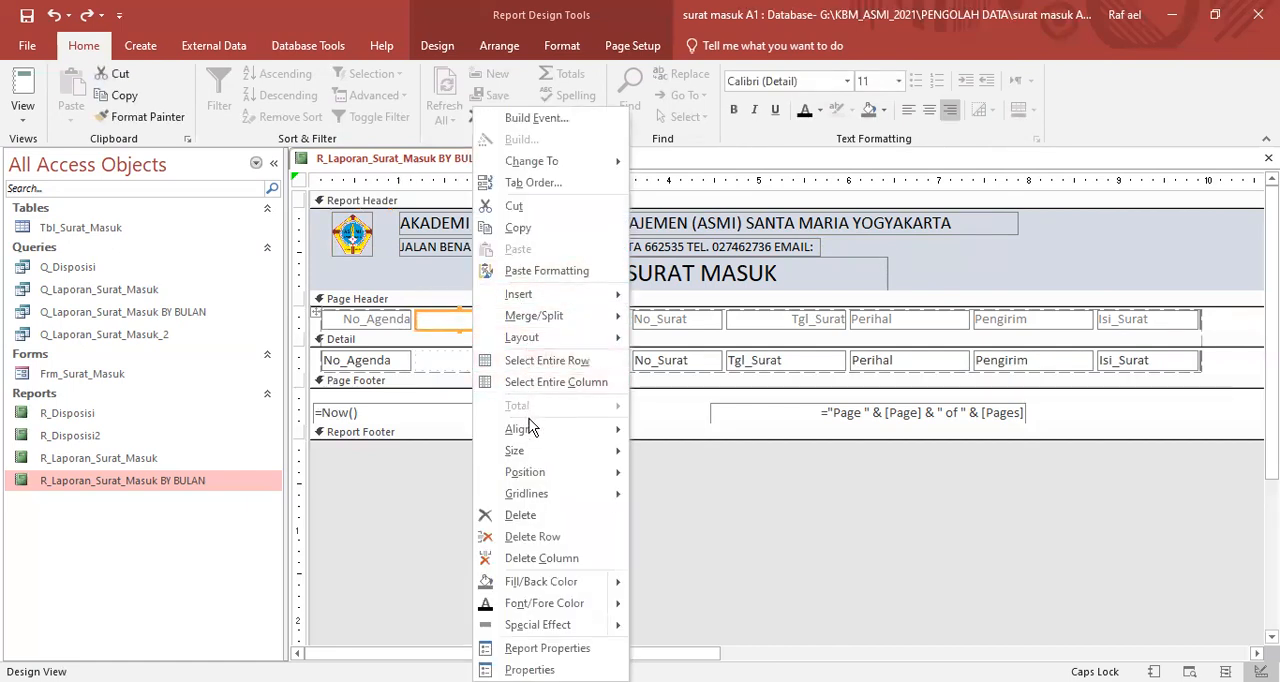
left_click(520, 515)
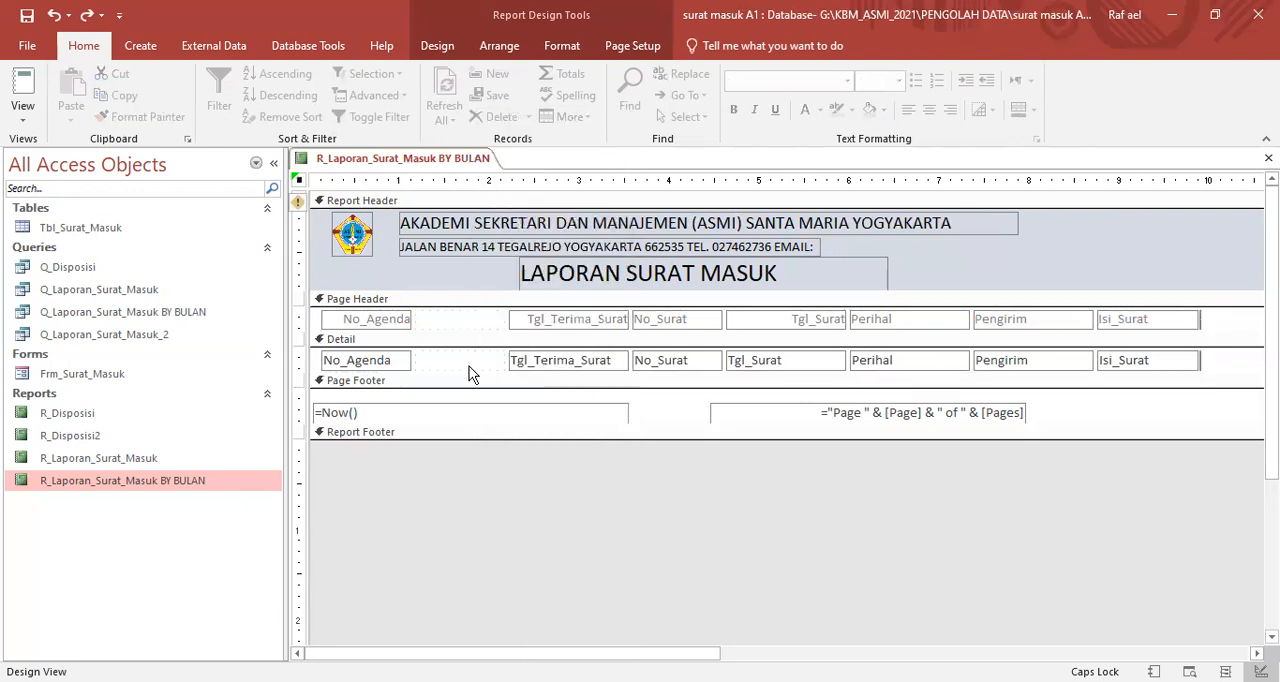
right_click(468, 364)
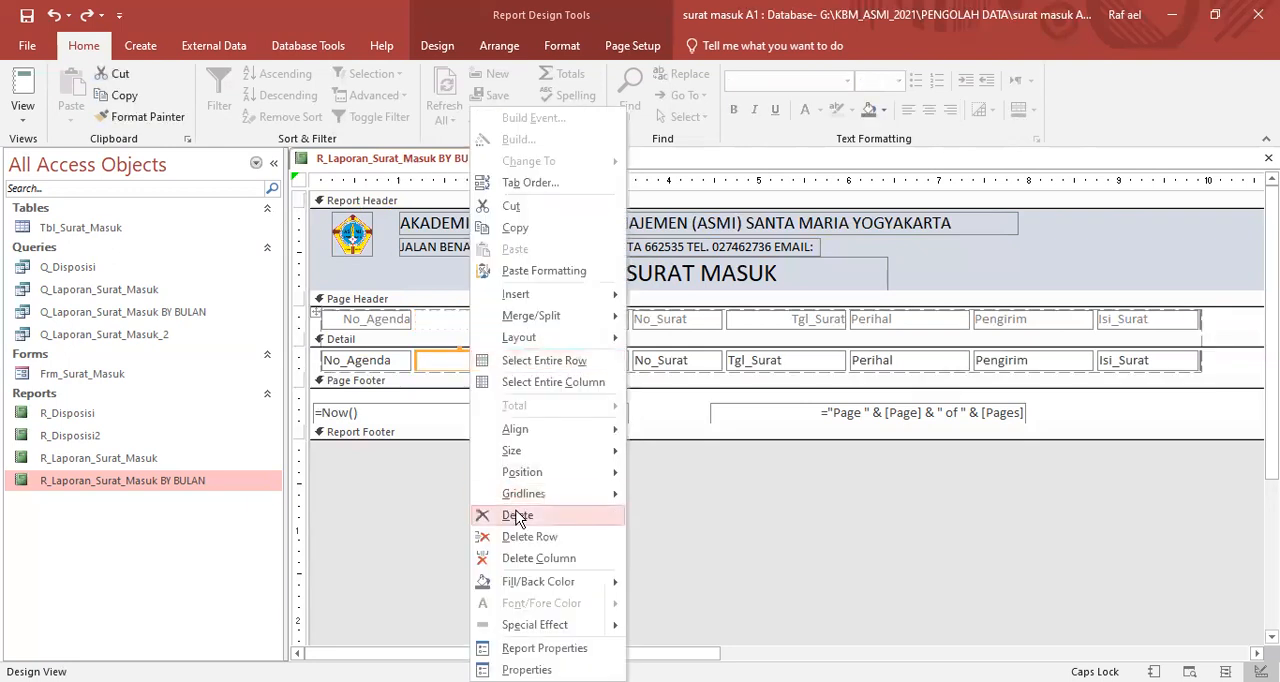
left_click(517, 515)
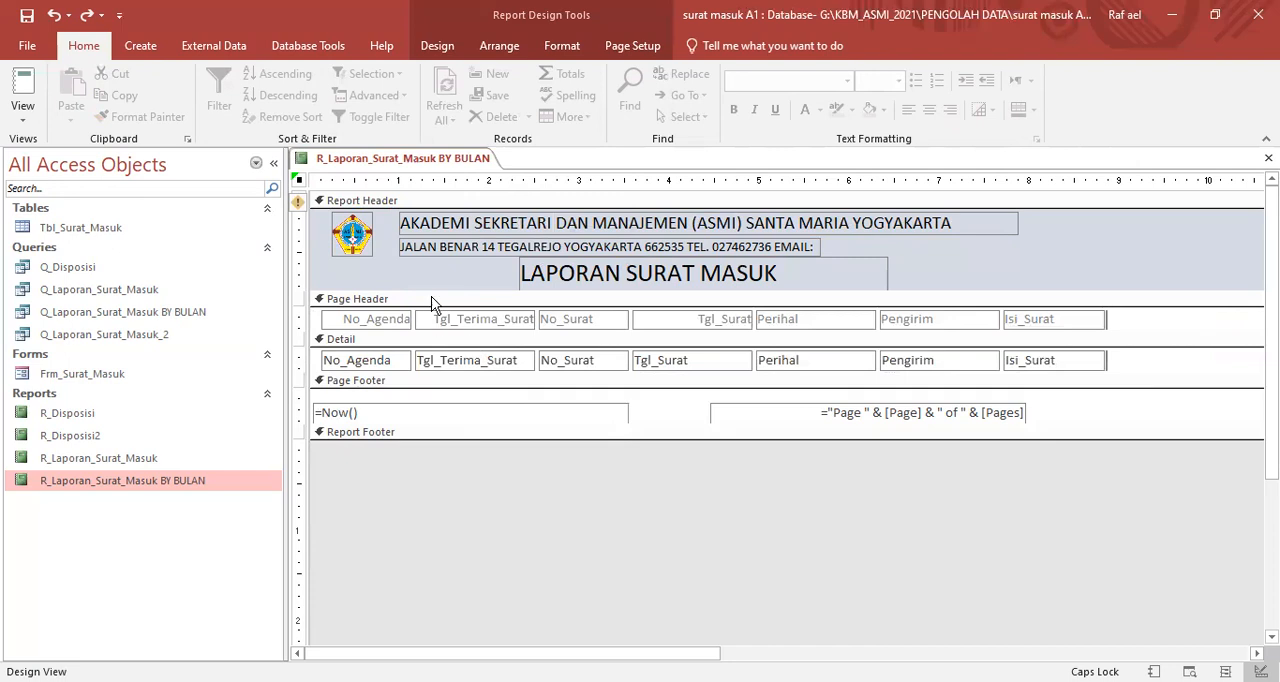
left_click(369, 320)
left_click(369, 361)
left_click(452, 366)
left_click(652, 366)
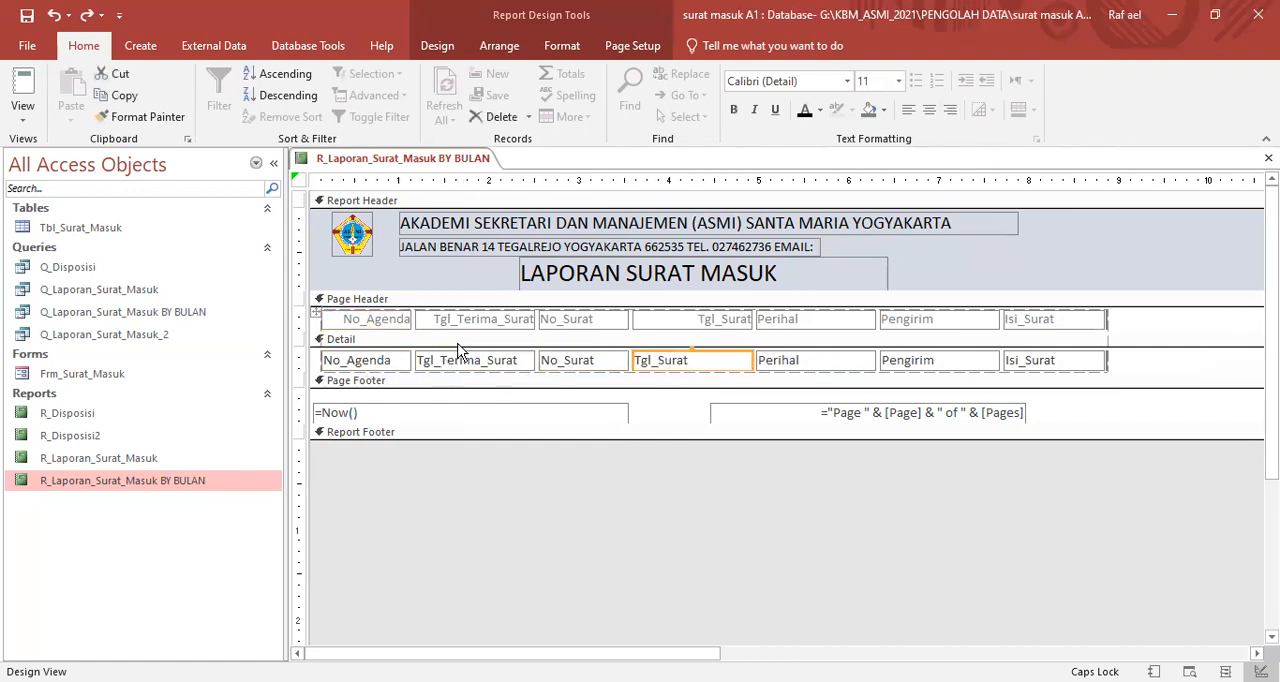
- Switch the report to Layout View with Tanggal Awal 1/9/2020 and end date 30/9/2020
left_click(430, 166)
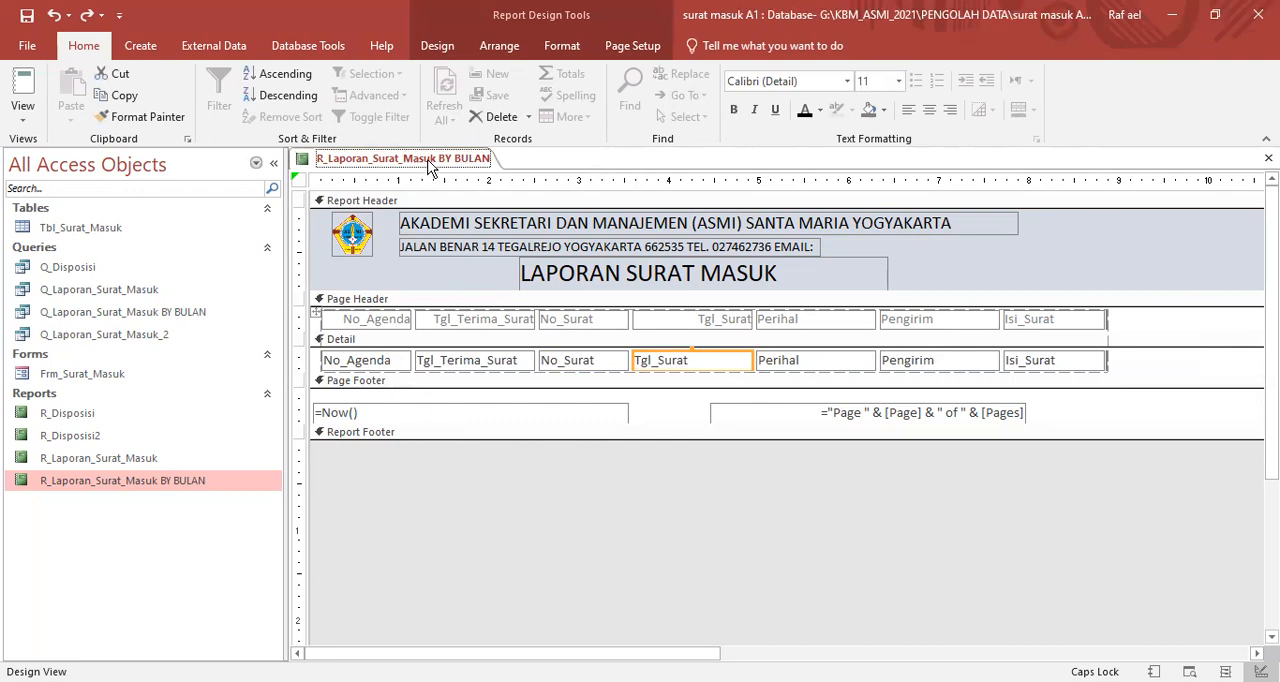
right_click(430, 166)
left_click(484, 267)
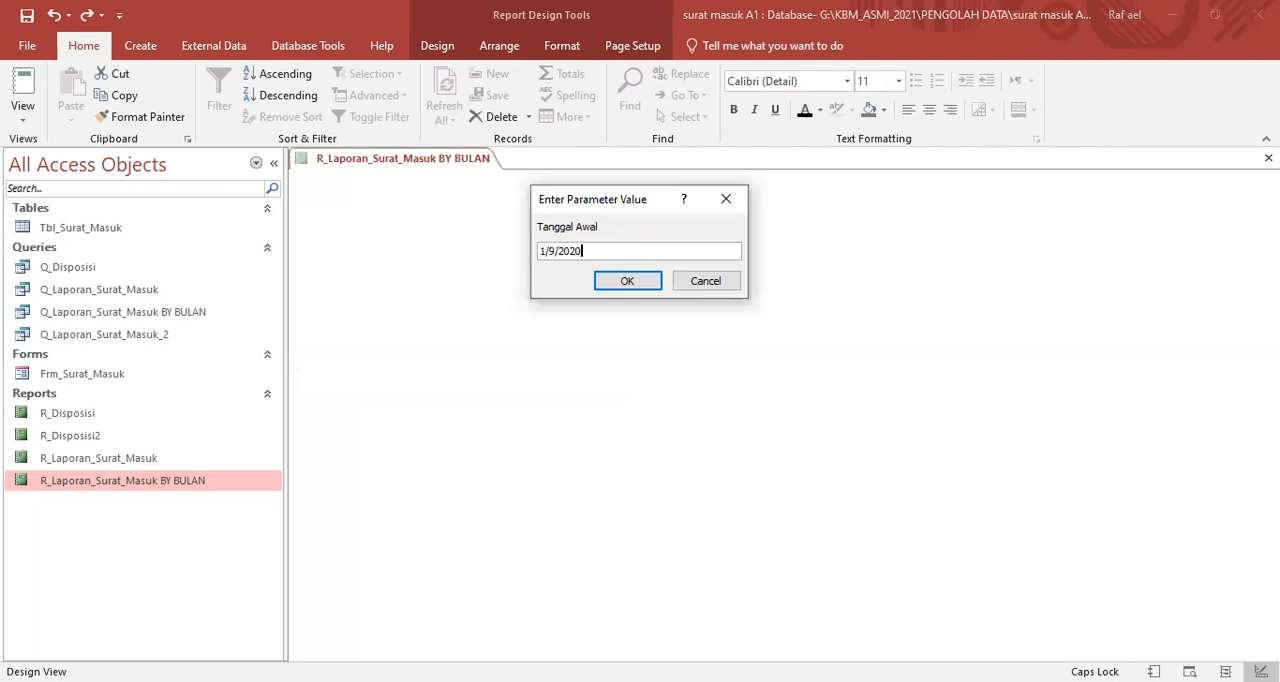
key("Return")
type("30/9/2020")
key("Return")
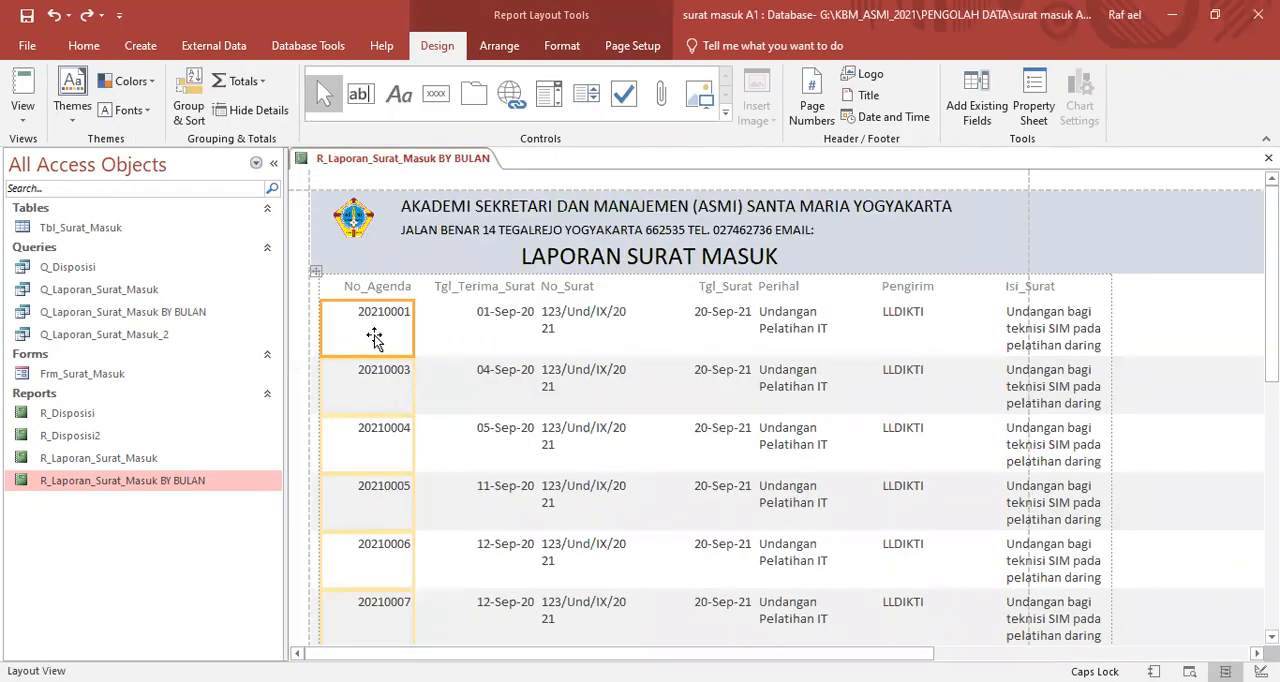
- Change the No_Agenda column heading text to NO AGENDA
left_click(385, 286)
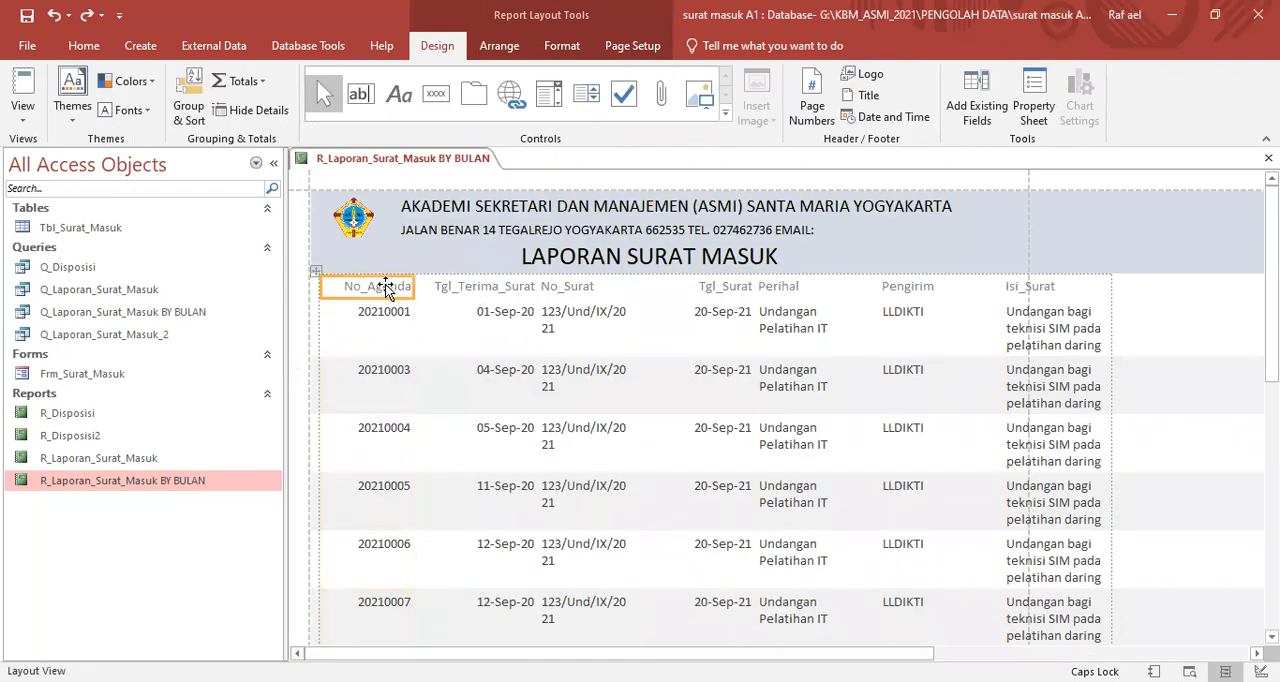
left_click(362, 288)
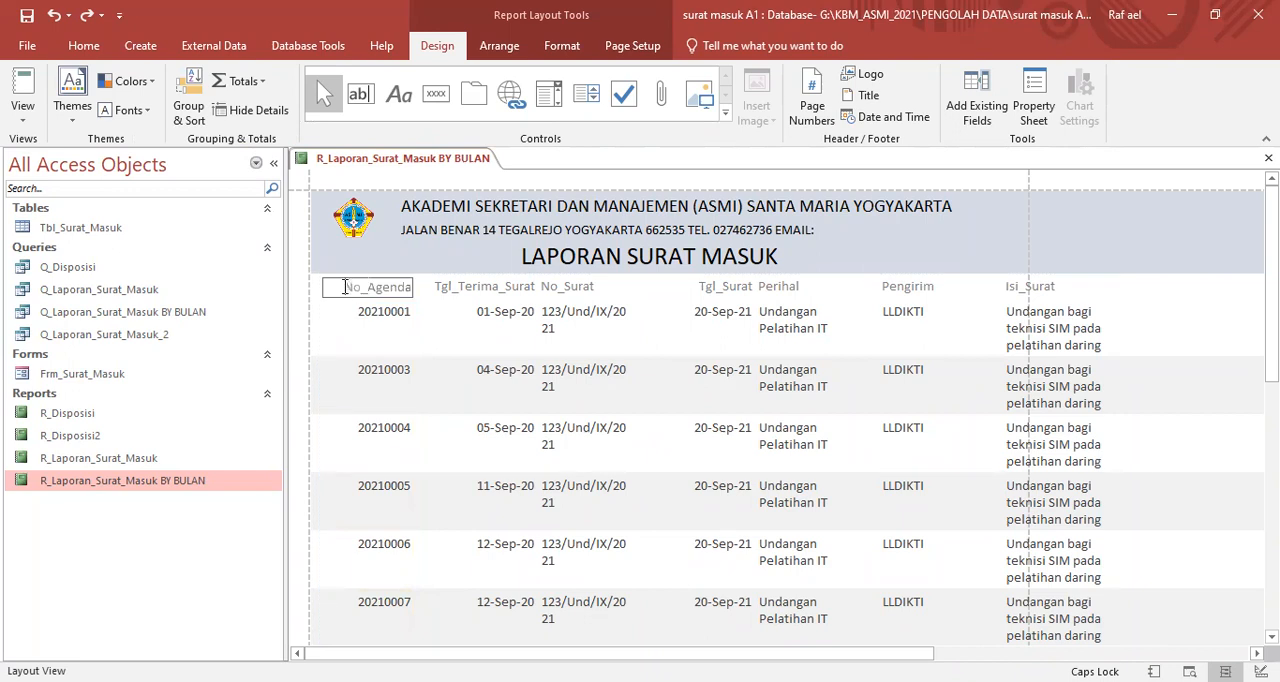
left_click_drag(344, 288, 441, 286)
key("Caps_Lock")
type("n")
key("Caps_Lock")
key("BackSpace")
type("NO AGENDA")
left_click(383, 318)
left_click(382, 288)
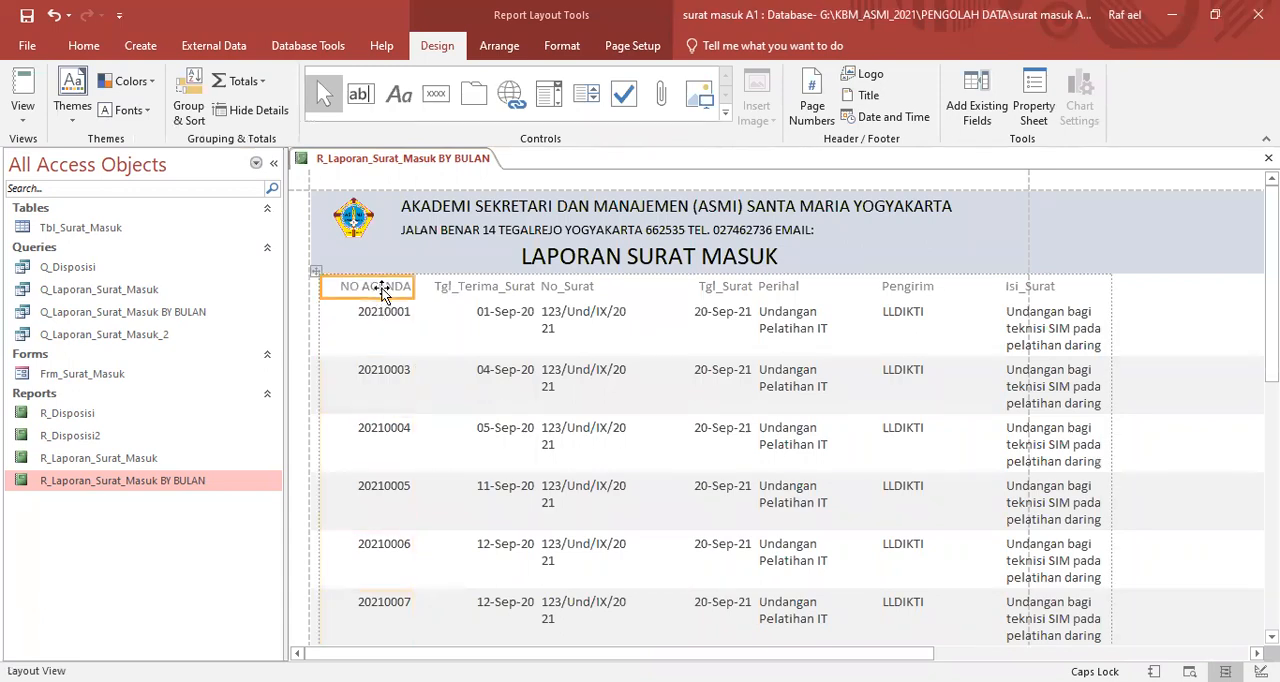
- Change the Tgl_Terima_Surat column heading to DITERIMA and the No_Surat heading to NO SURAT
left_click(441, 288)
left_click(438, 287)
left_click_drag(437, 287, 560, 287)
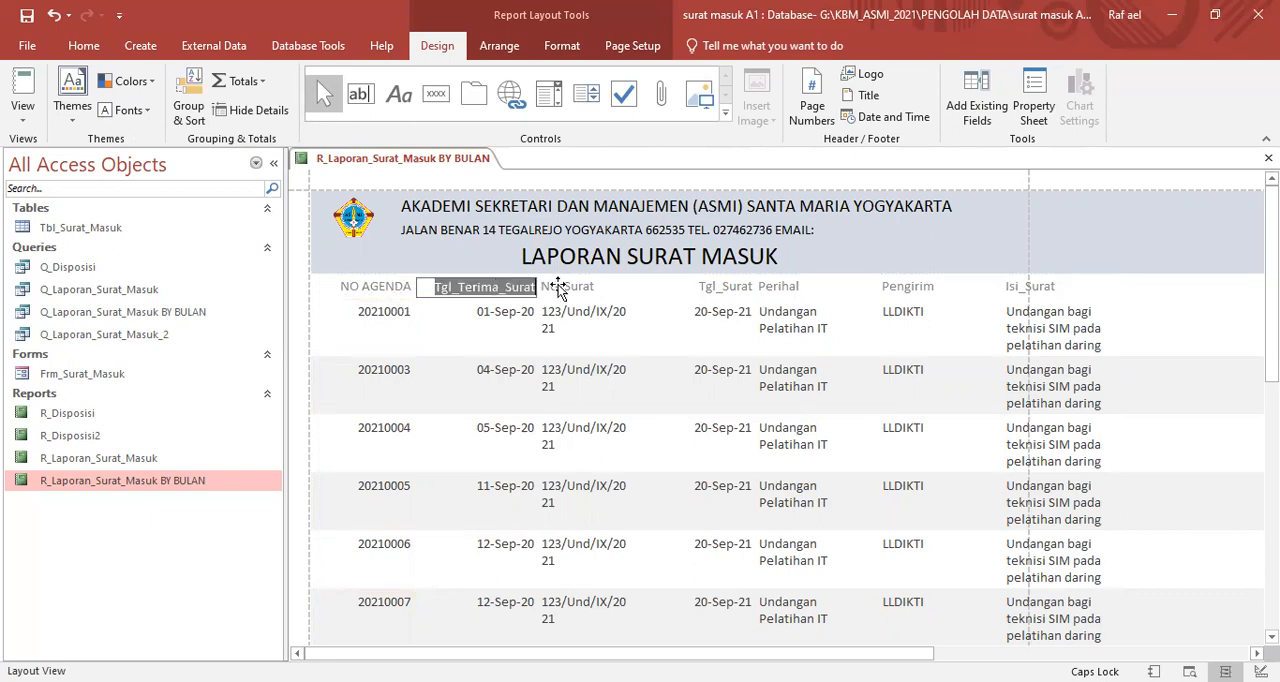
key("BackSpace")
type("DITERIMA")
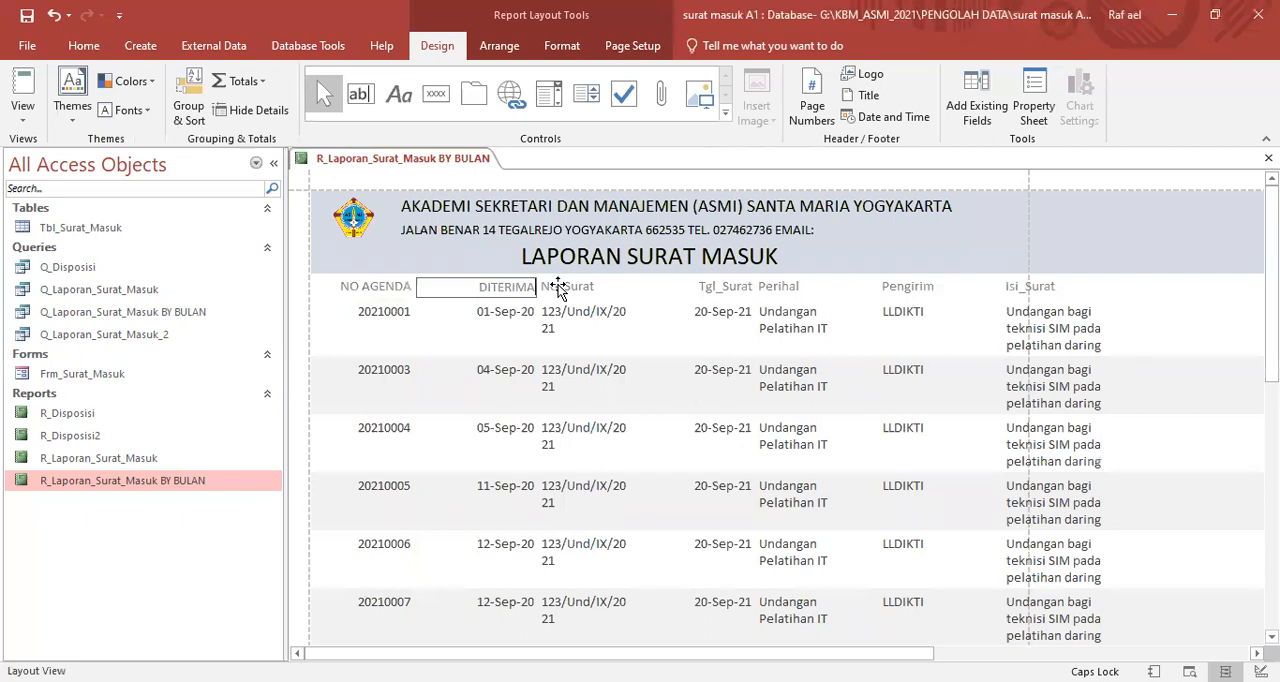
left_click(566, 287)
left_click(594, 286)
left_click_drag(594, 286, 520, 276)
type("NO SURAT")
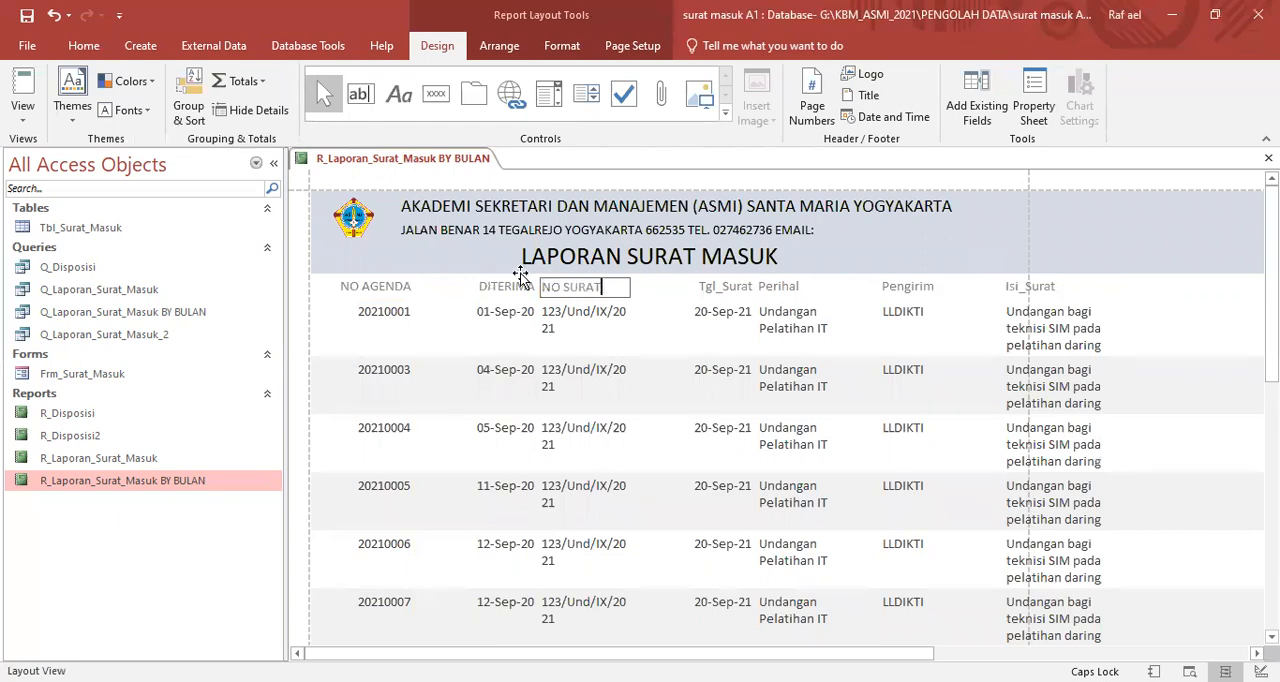
- Change the Tgl_Surat column heading to TANGGAL SURAT and the Perihal heading to PERIHAL
left_click(711, 287)
left_click(711, 287)
left_click_drag(698, 287, 768, 271)
type("TANGGAL SURAT")
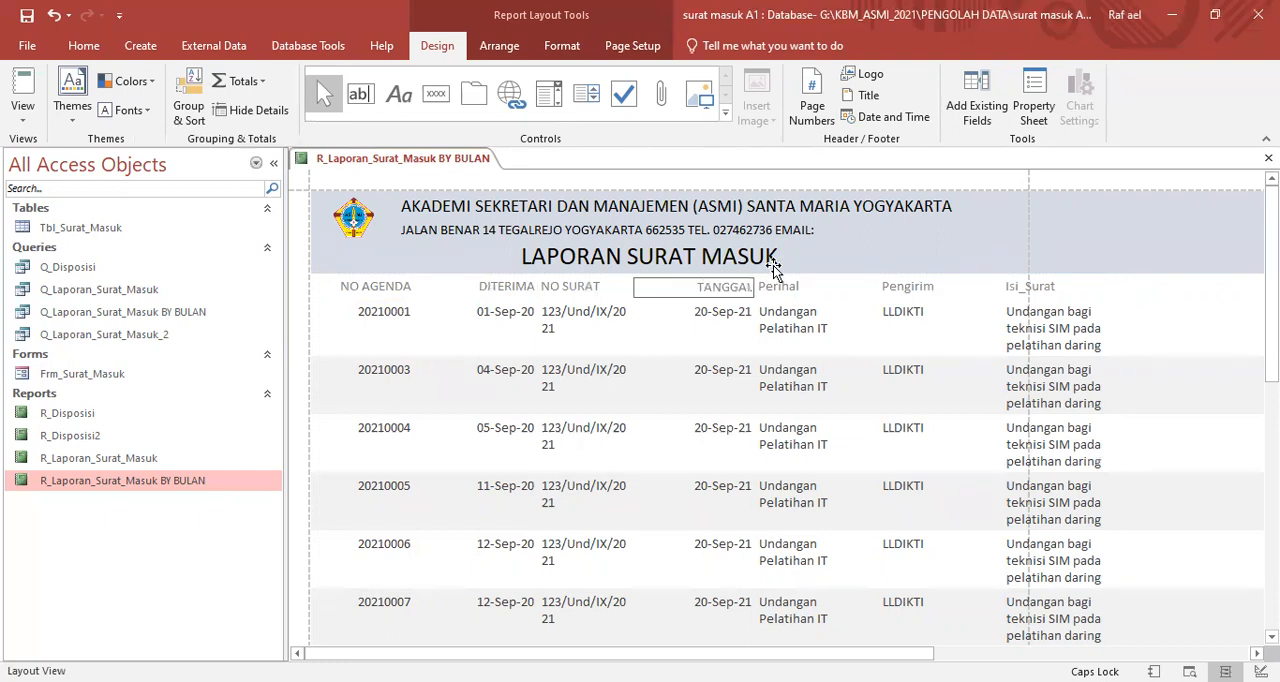
left_click(786, 287)
left_click(786, 287)
double_click(786, 287)
type("PERIHAL")
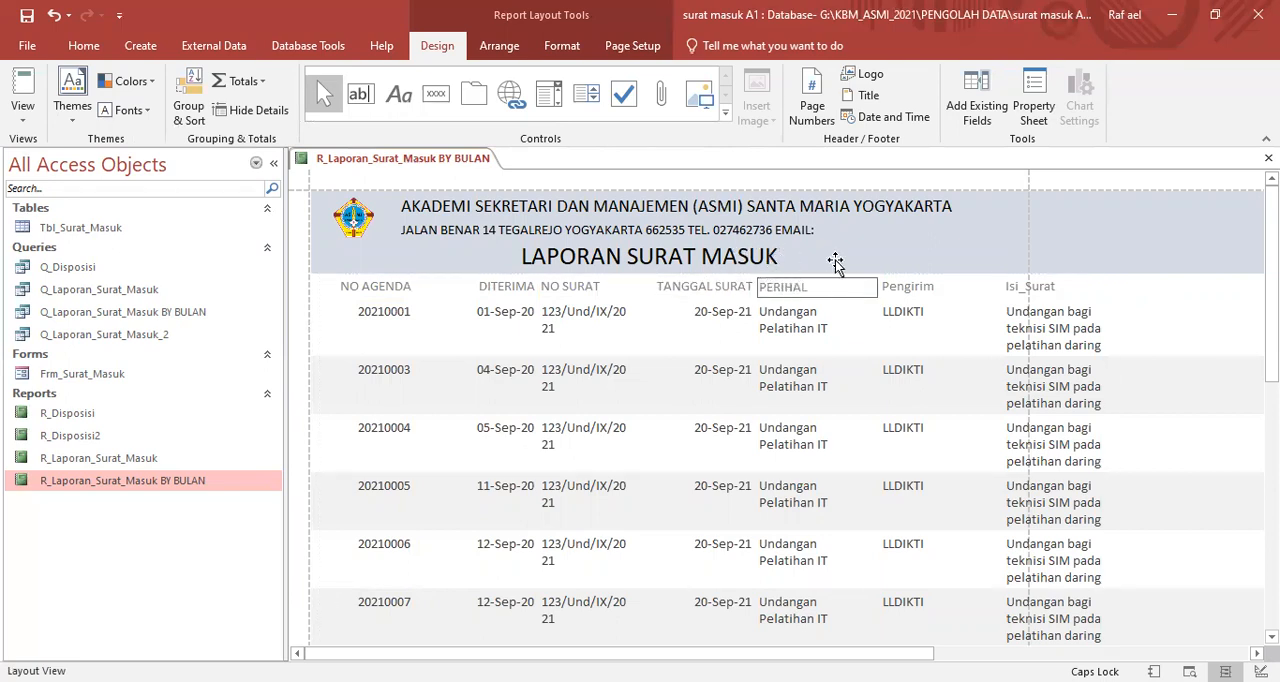
- Change the Pengirim column heading text to PENGIRIM
left_click(945, 288)
double_click(945, 288)
type("PENGIRIM")
left_click(952, 323)
- Change the Isi_Surat column heading text to ISI SURAT
left_click(1034, 288)
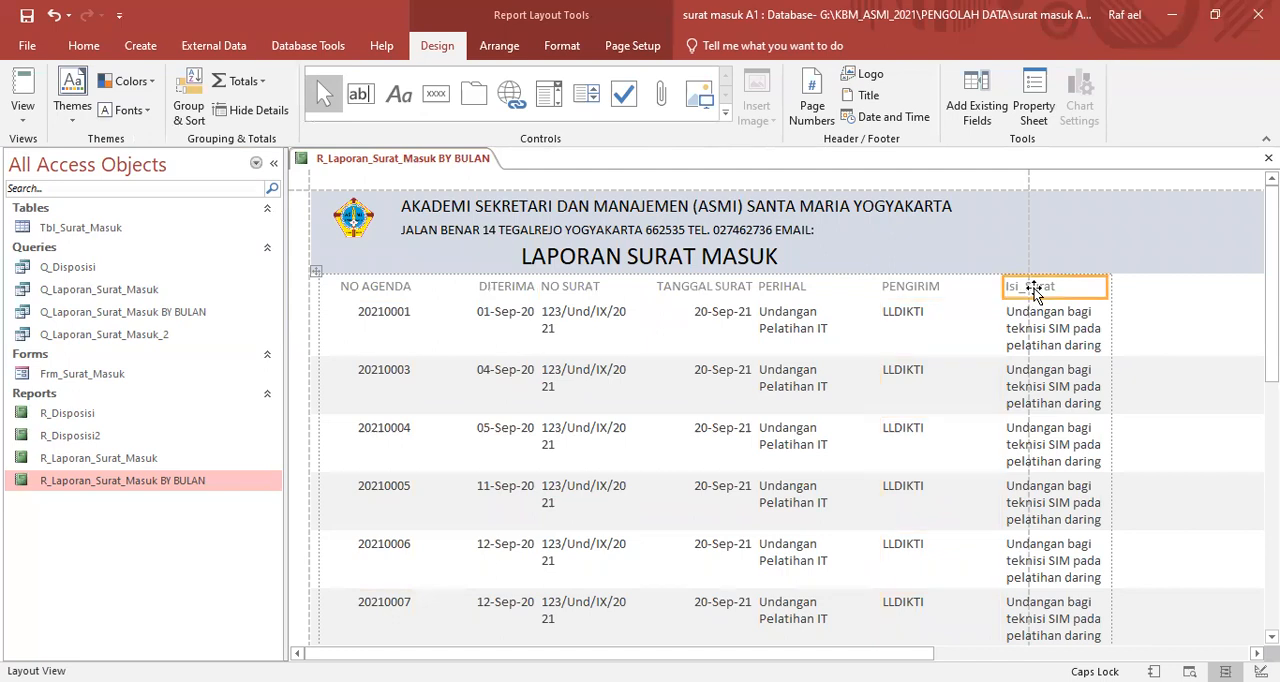
type("ISI")
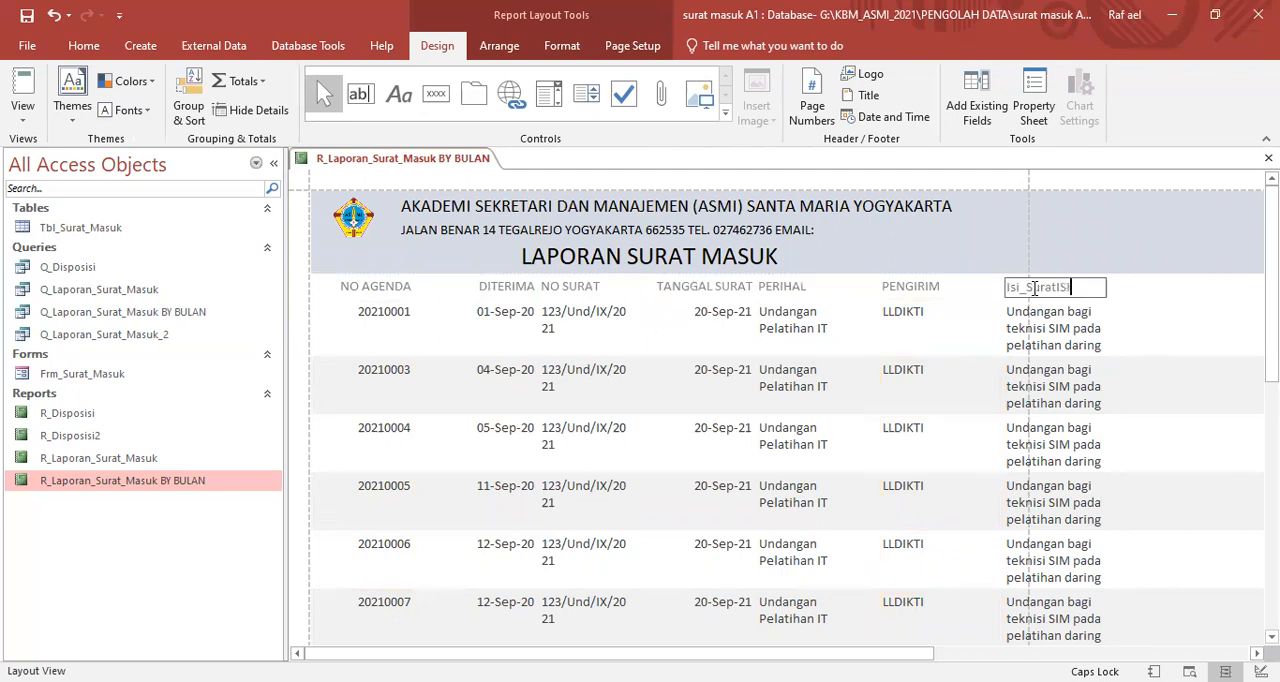
key("BackSpace")
key("BackSpace")
key("BackSpace")
key("BackSpace")
key("BackSpace")
key("BackSpace")
key("BackSpace")
key("BackSpace")
key("BackSpace")
key("BackSpace")
key("BackSpace")
type("ISI SURAT")
left_click(1092, 320)
left_click(1050, 289)
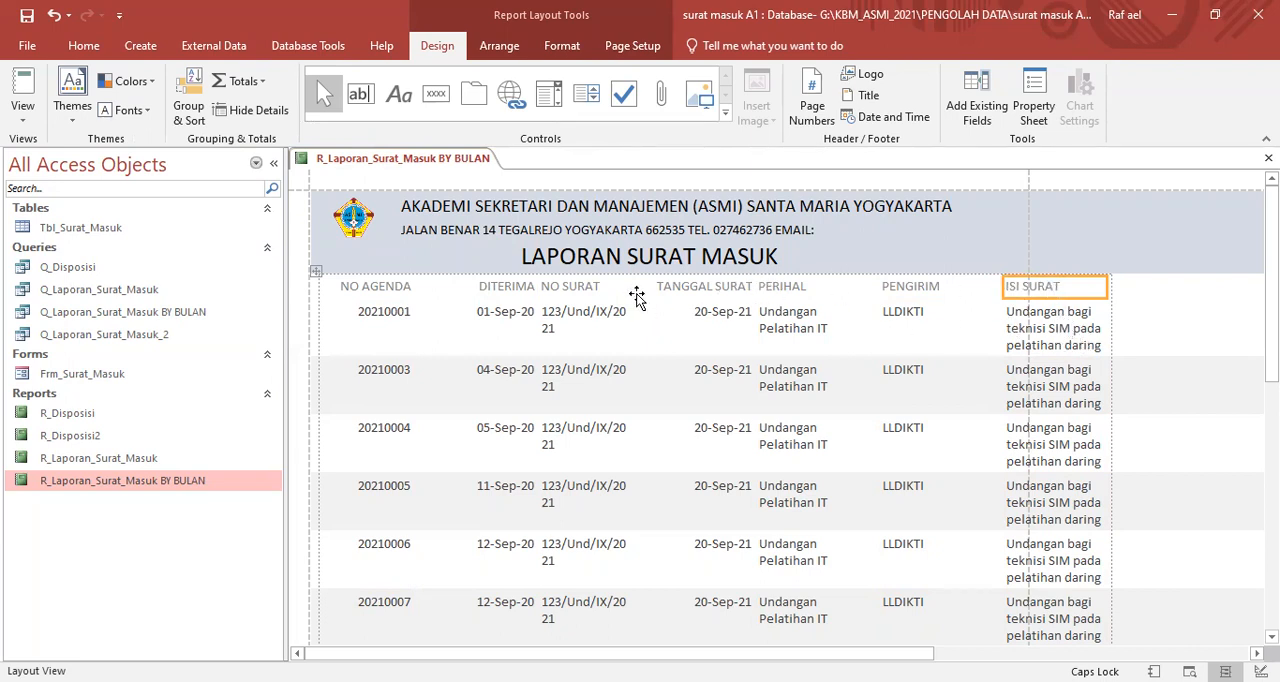
- Narrow the DITERIMA column by about a third so it fits closely around its heading and dates
left_click(383, 287)
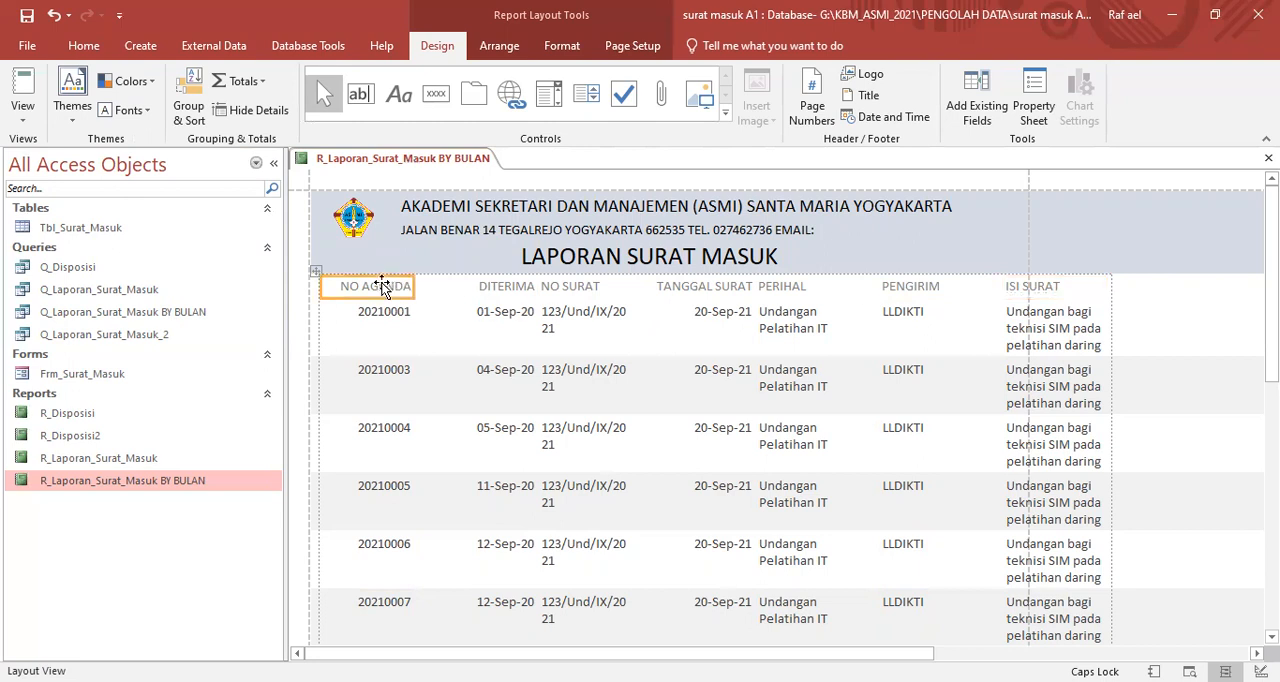
left_click(381, 368)
left_click(385, 291)
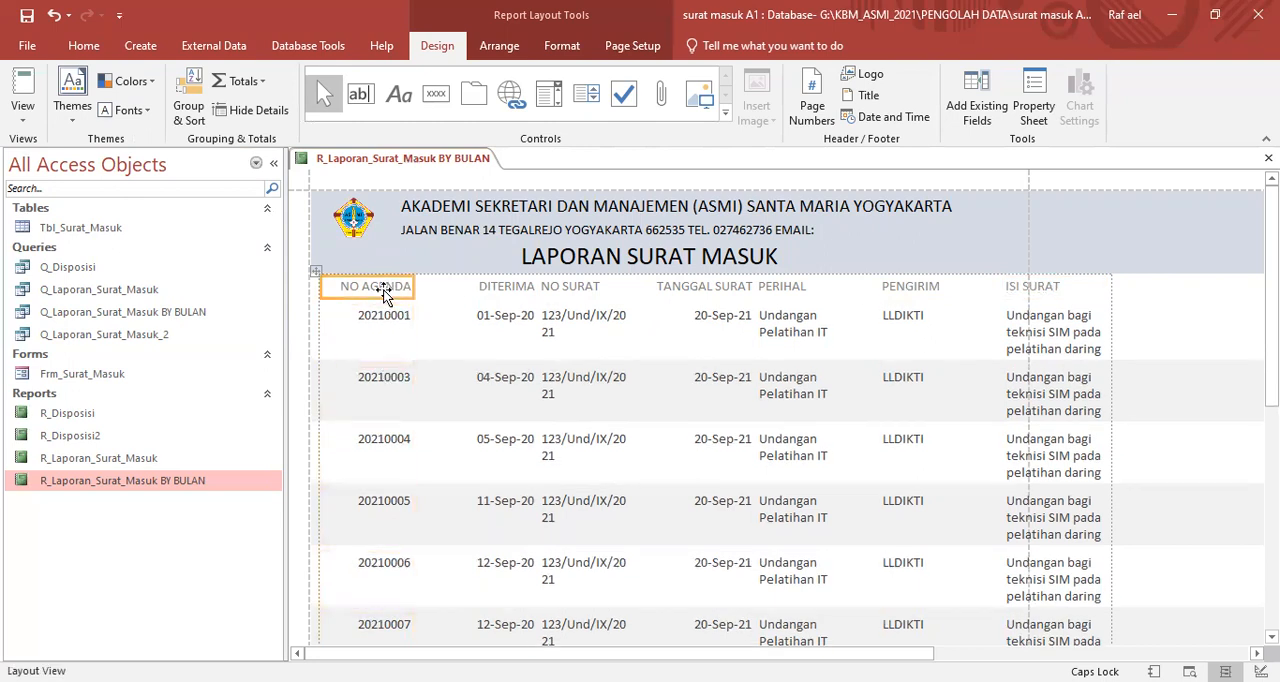
left_click(460, 289)
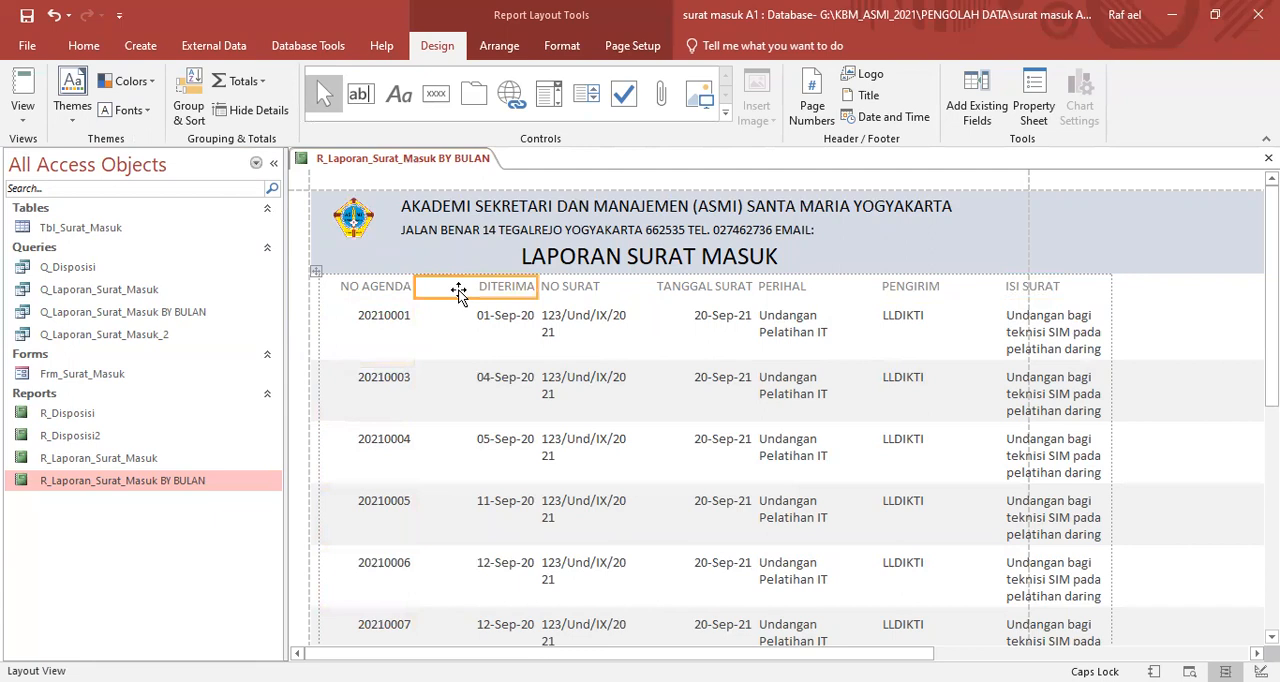
left_click(462, 314)
left_click(468, 287)
left_click(471, 303)
left_click(470, 290)
left_click_drag(538, 286, 496, 286)
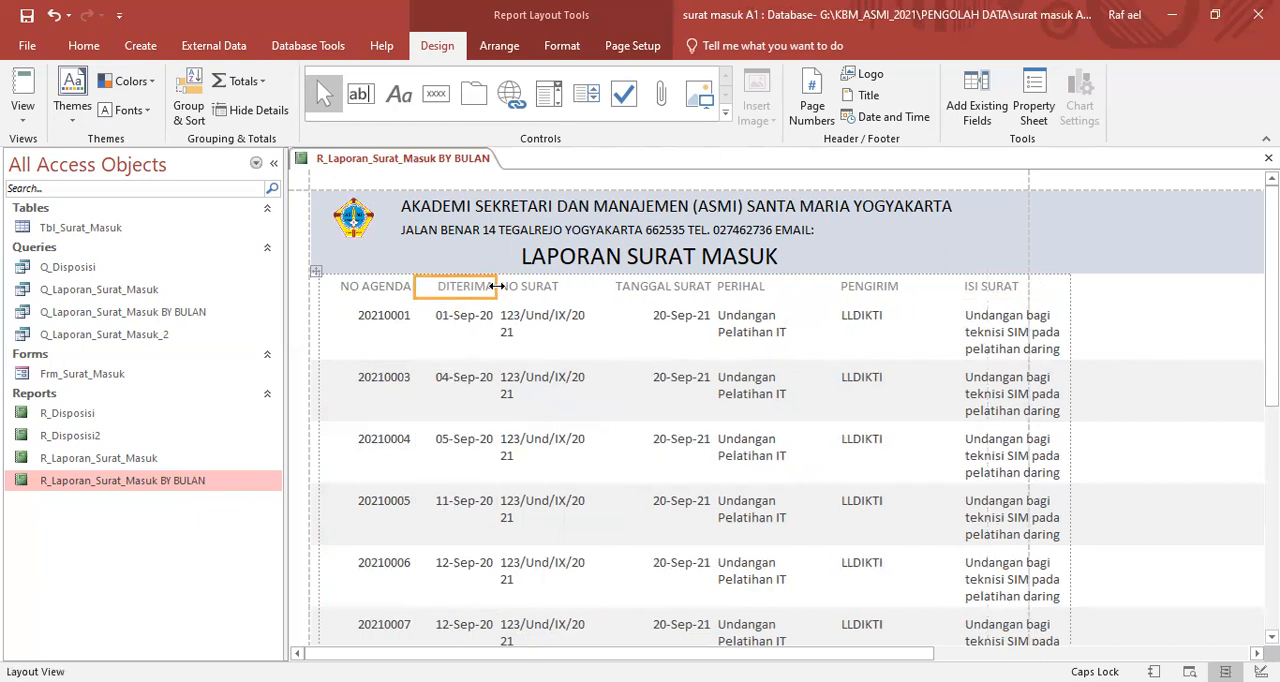
- Widen the NO SURAT column so each letter number fits on one line, and narrow the TANGGAL SURAT column to fit its heading
left_click(543, 287)
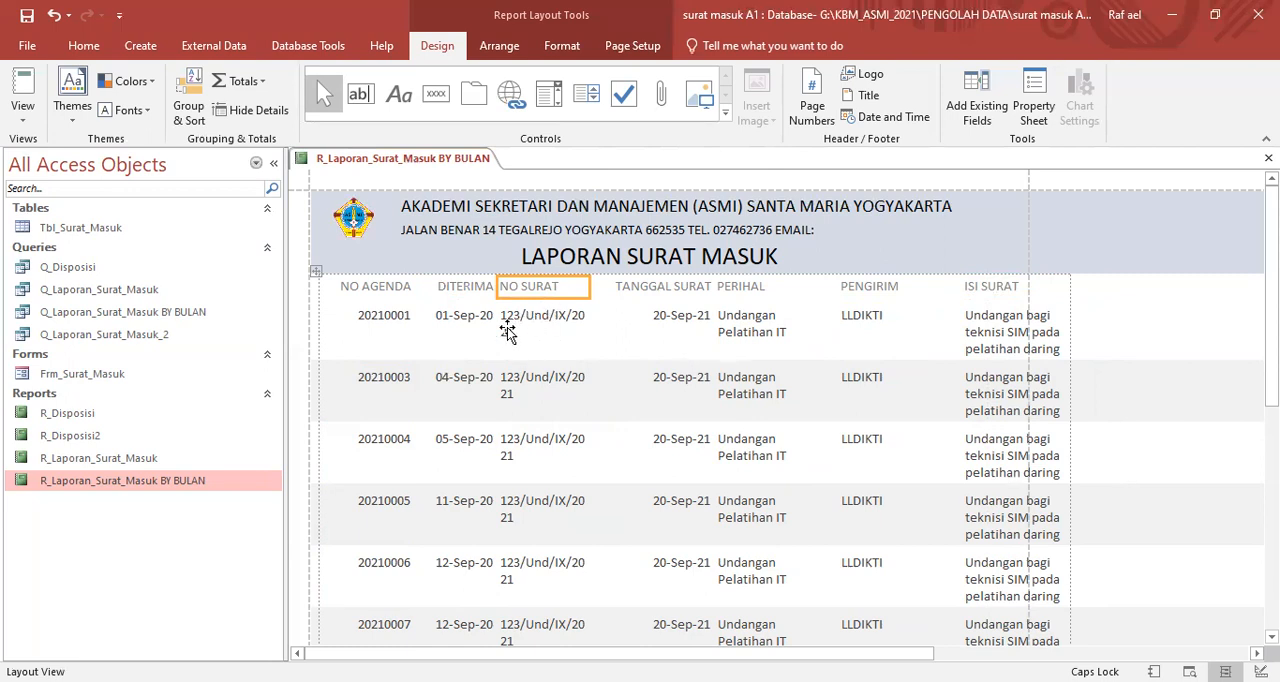
left_click_drag(589, 287, 606, 287)
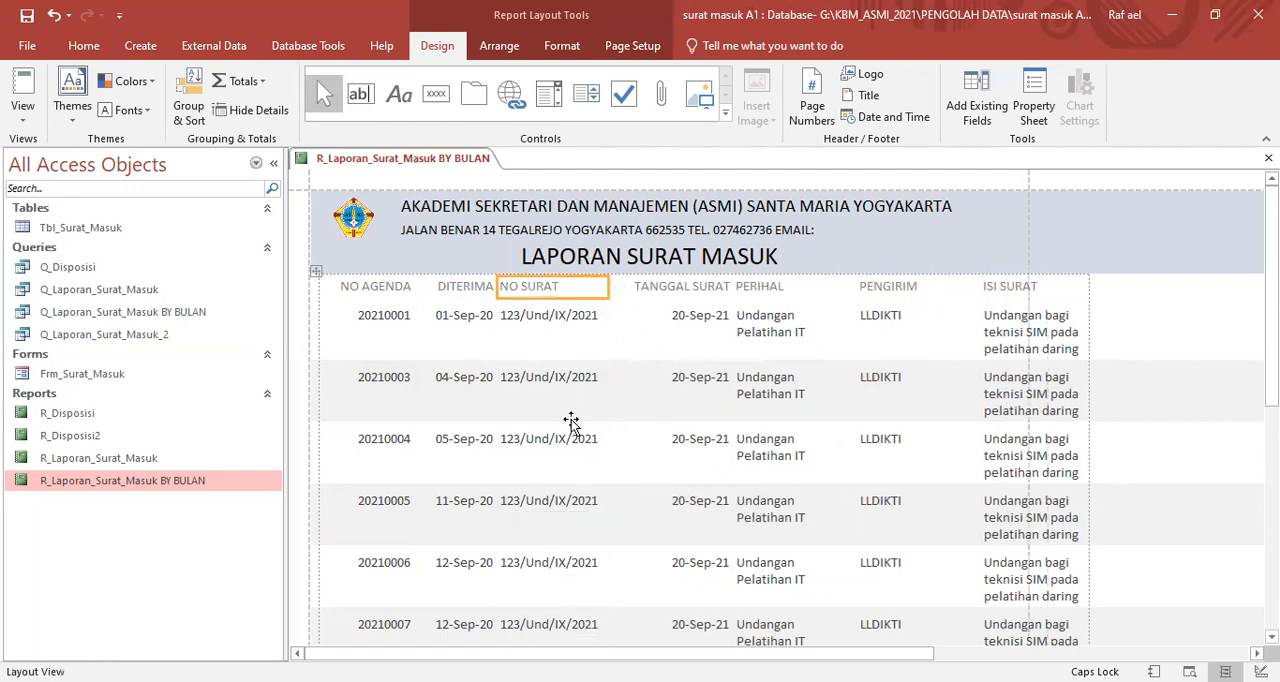
left_click(635, 289)
left_click_drag(730, 287, 709, 287)
- Select the ISI SURAT column heading in the report
left_click(753, 289)
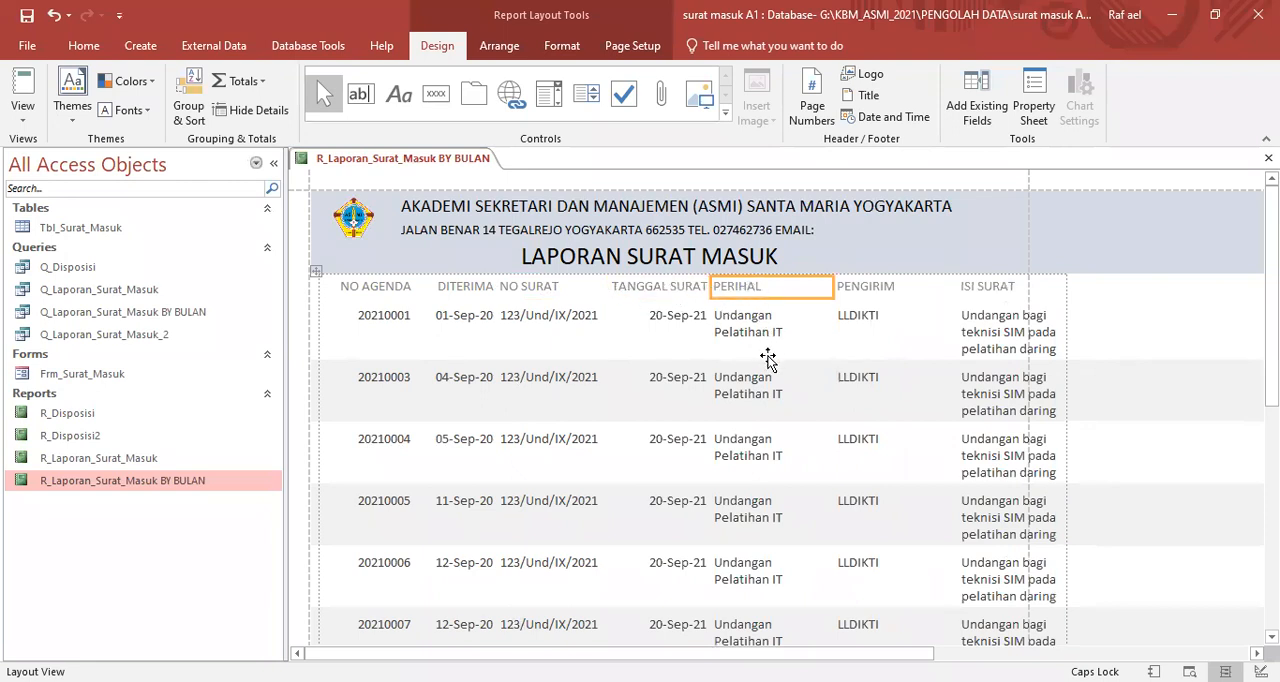
left_click(886, 290)
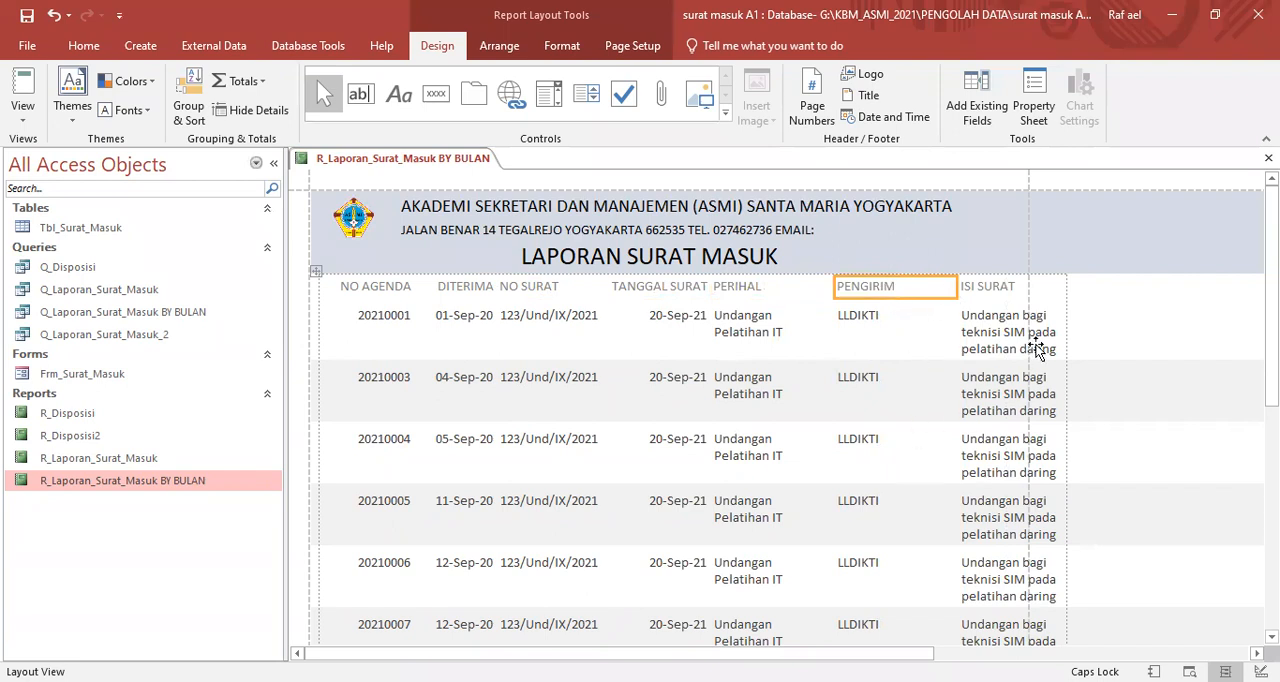
left_click(1004, 290)
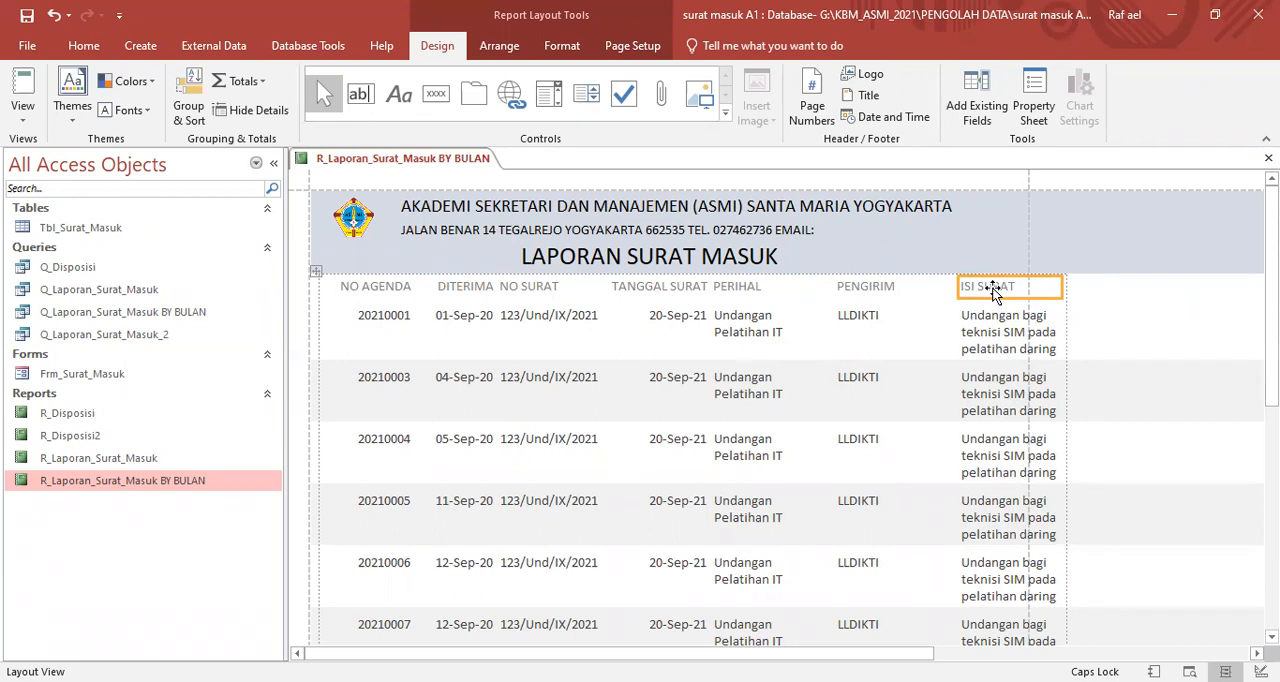
- Delete the ISI SURAT column from the report layout
left_click(993, 290)
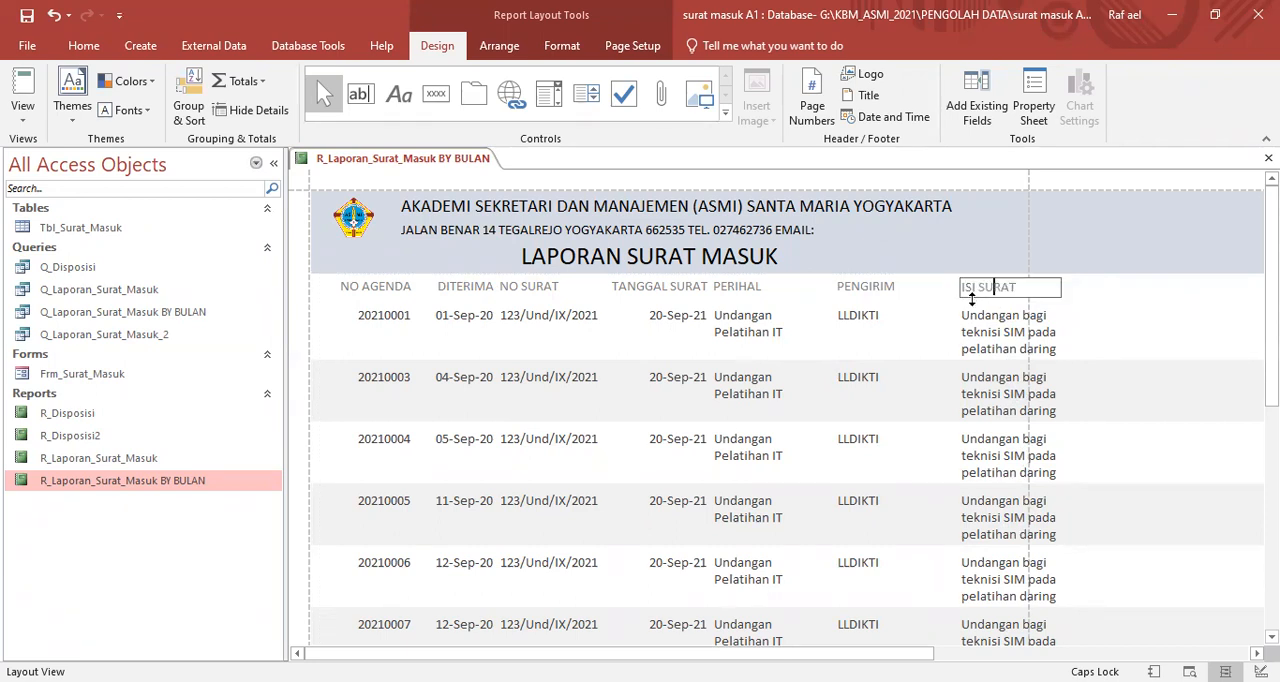
left_click(985, 322)
left_click(985, 286)
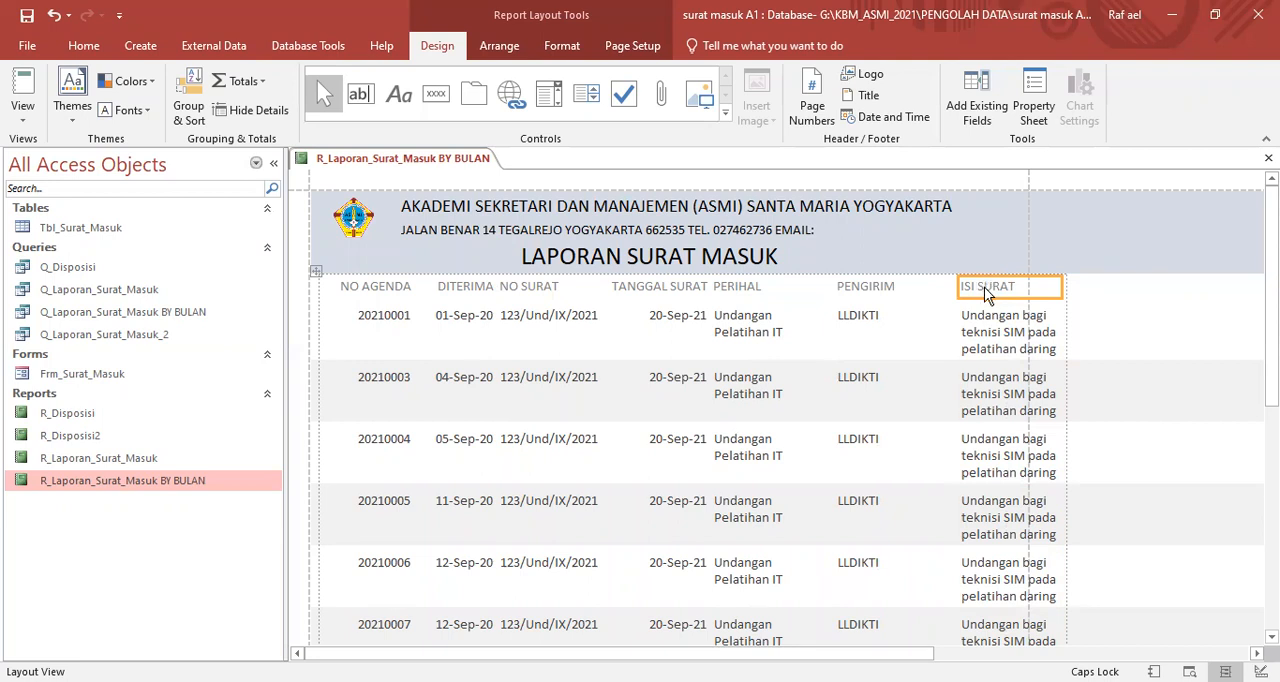
right_click(984, 287)
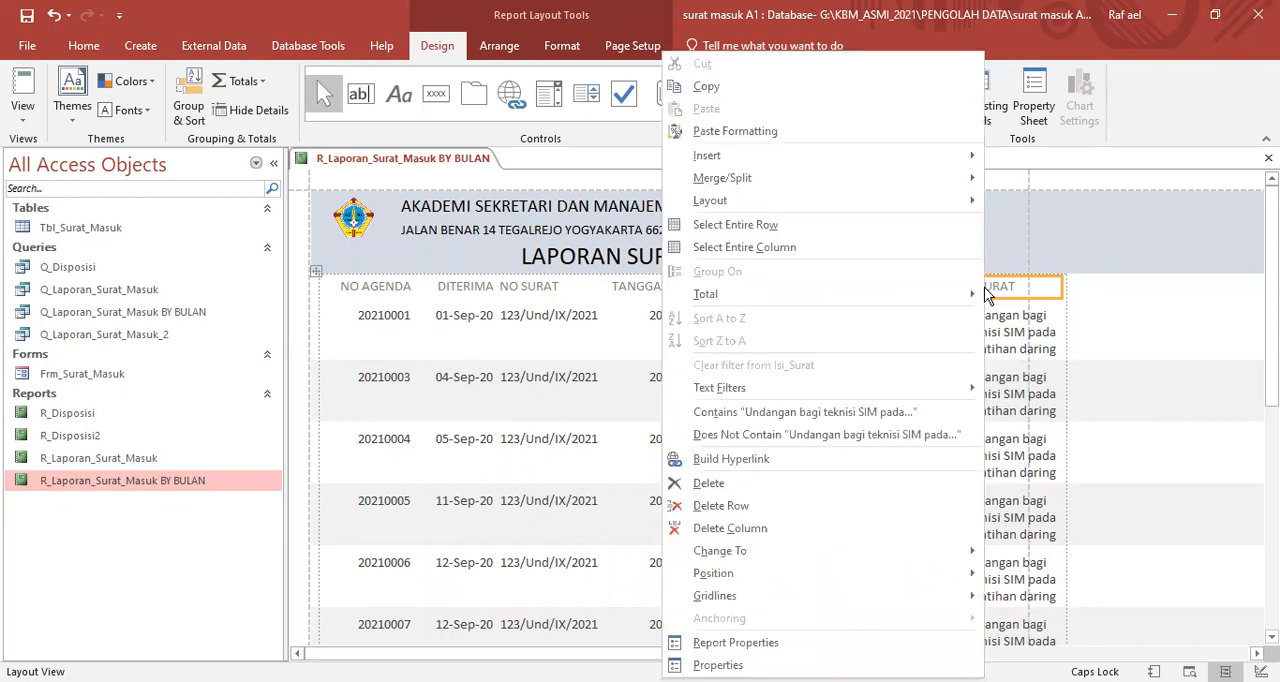
left_click(752, 527)
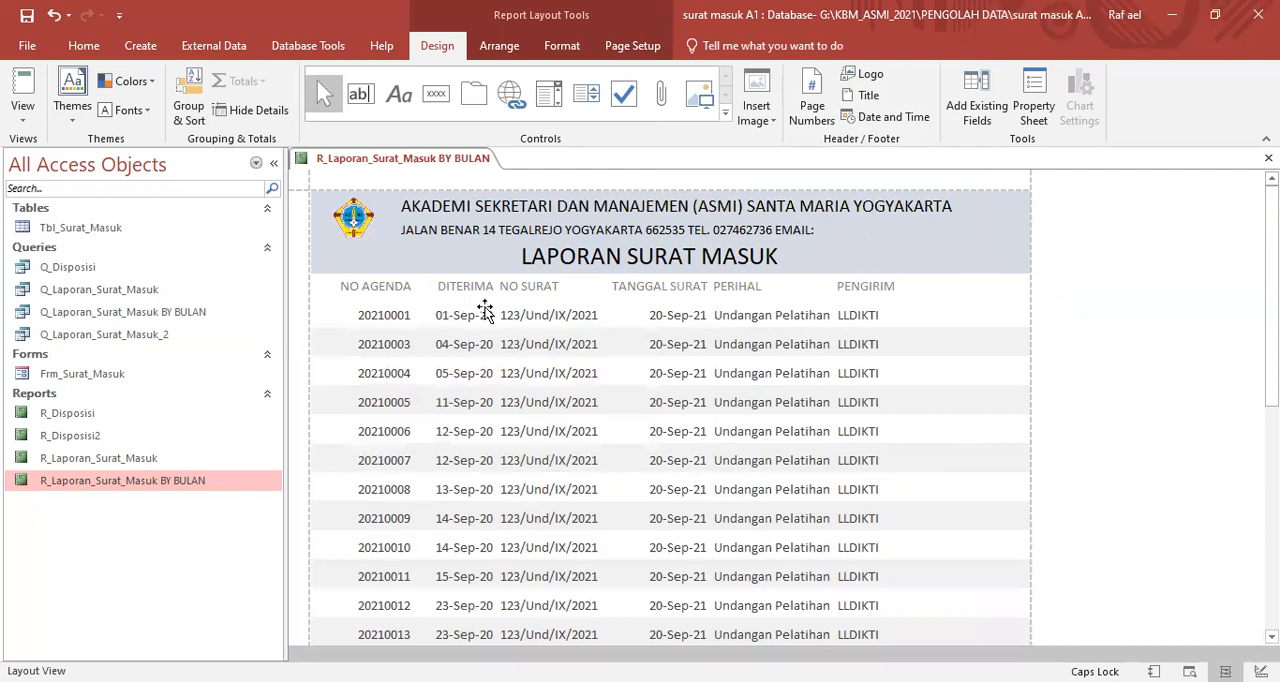
- Widen the PERIHAL column so Undangan Pelatihan IT fits on one line, and extend the PENGIRIM column to the page edge
left_click(857, 315)
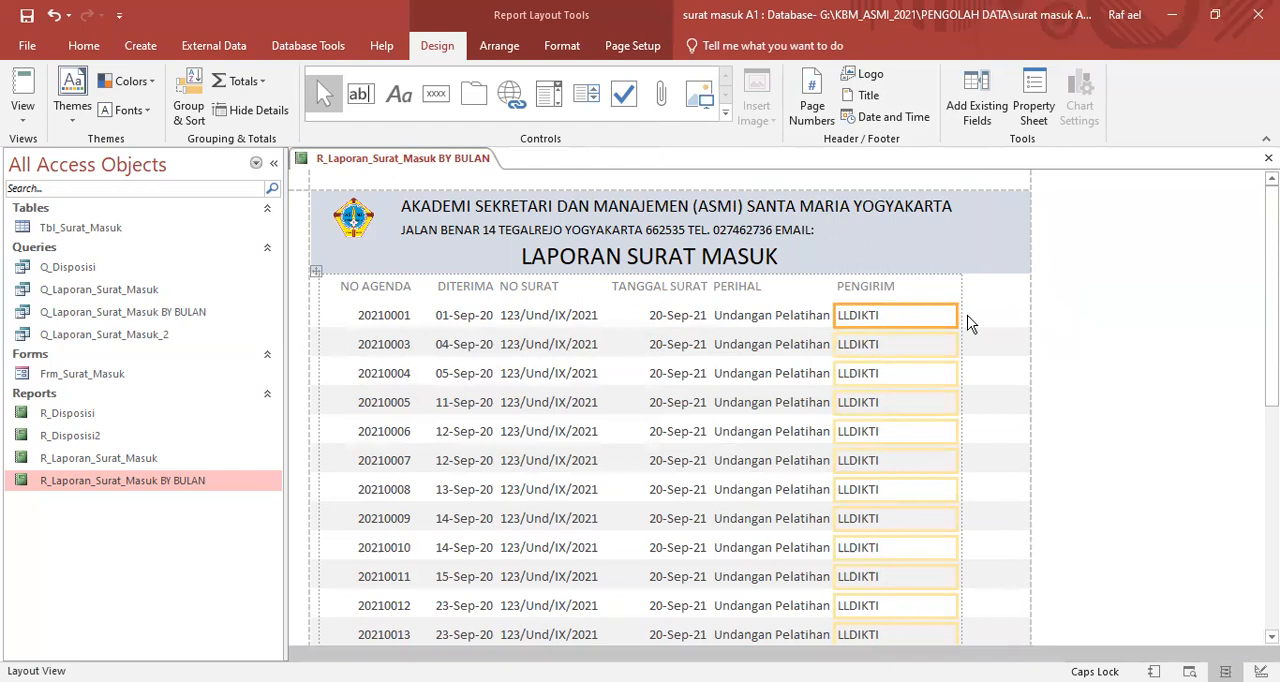
left_click_drag(959, 315, 1026, 289)
left_click(1108, 300)
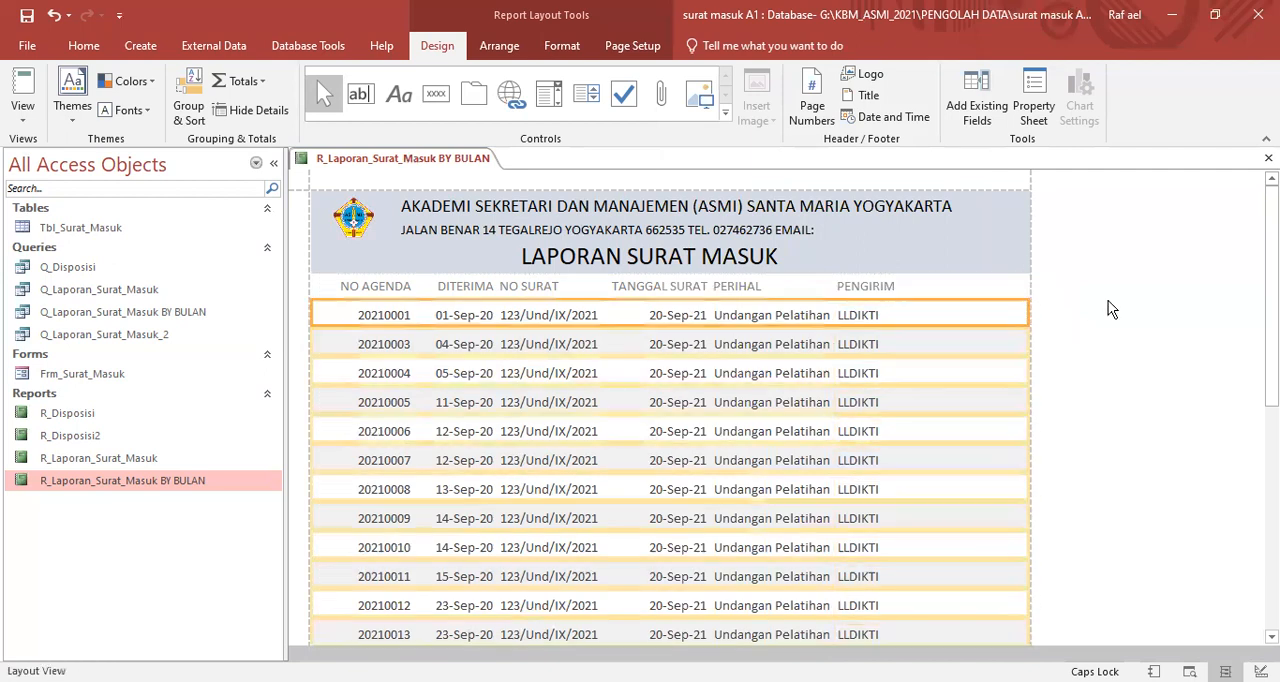
left_click(787, 316)
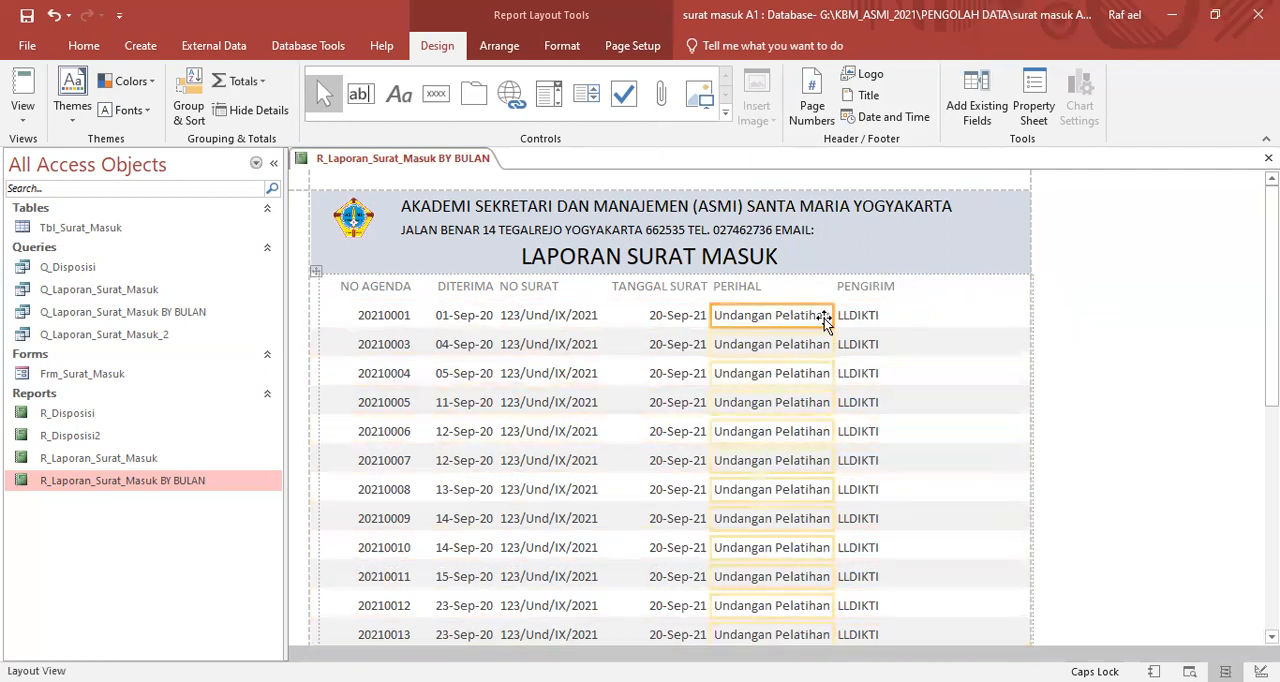
left_click_drag(826, 316, 853, 316)
left_click(976, 312)
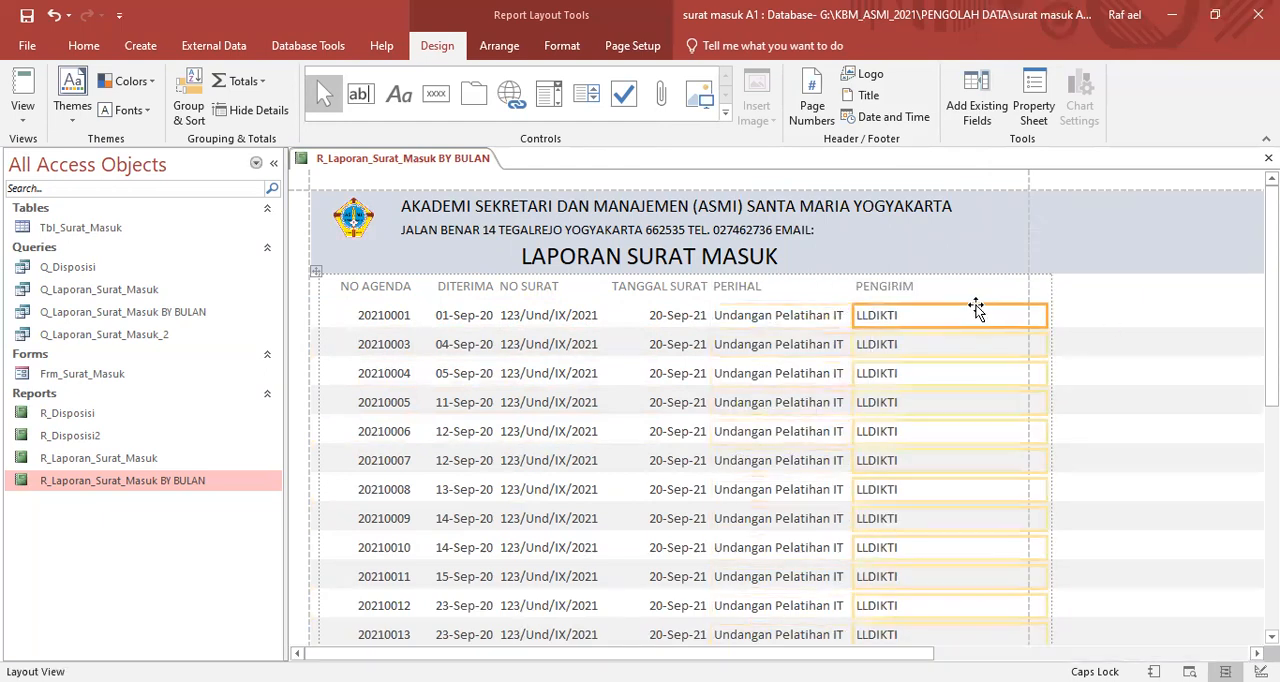
left_click_drag(1047, 315, 1024, 315)
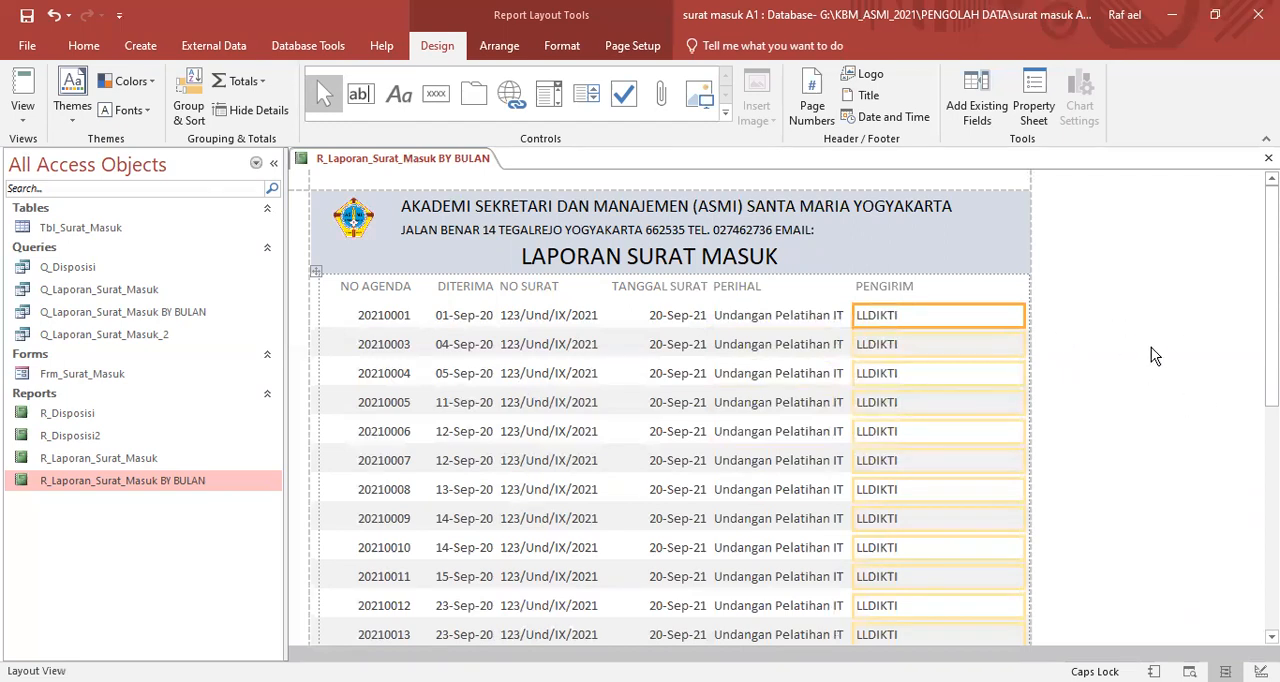
scroll(1151, 355, "down", 3)
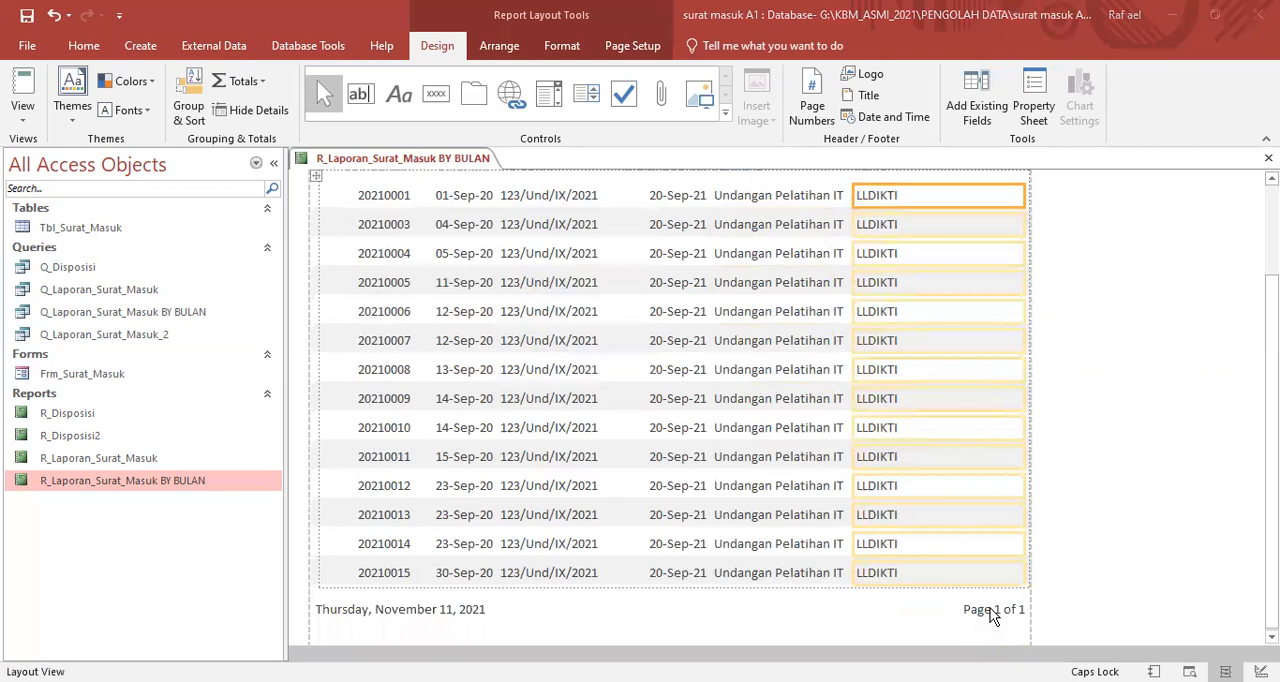
left_click(992, 614)
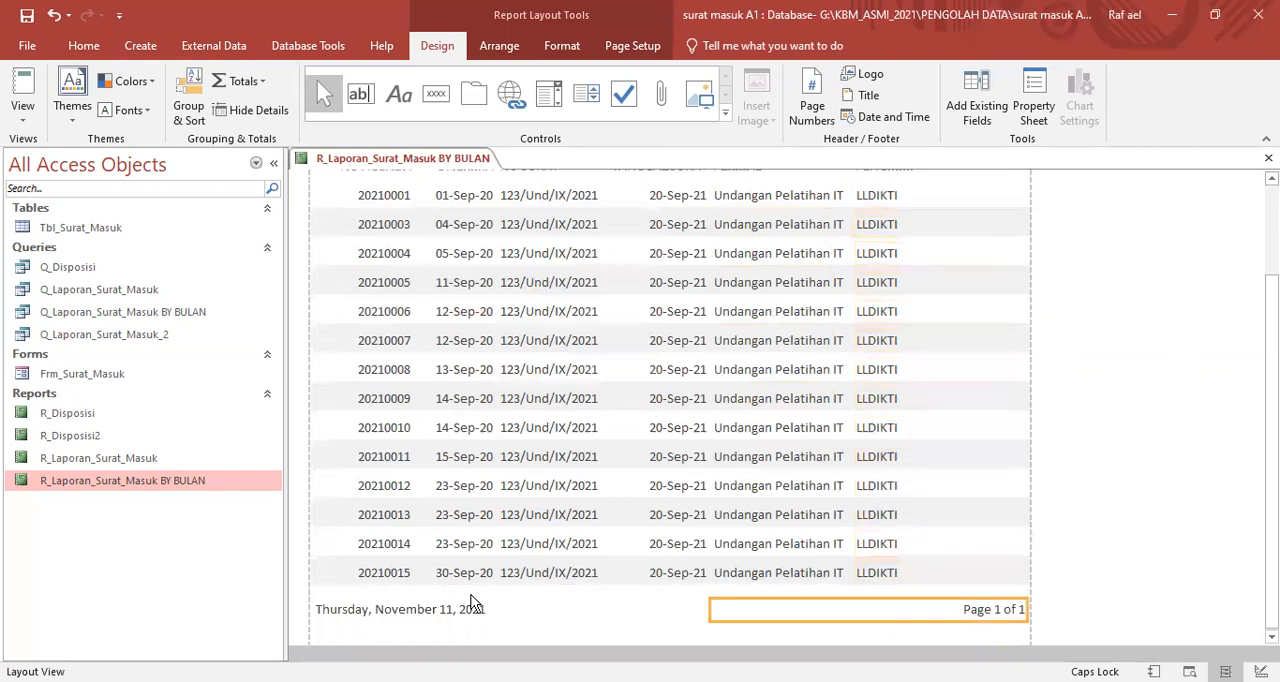
left_click(436, 616)
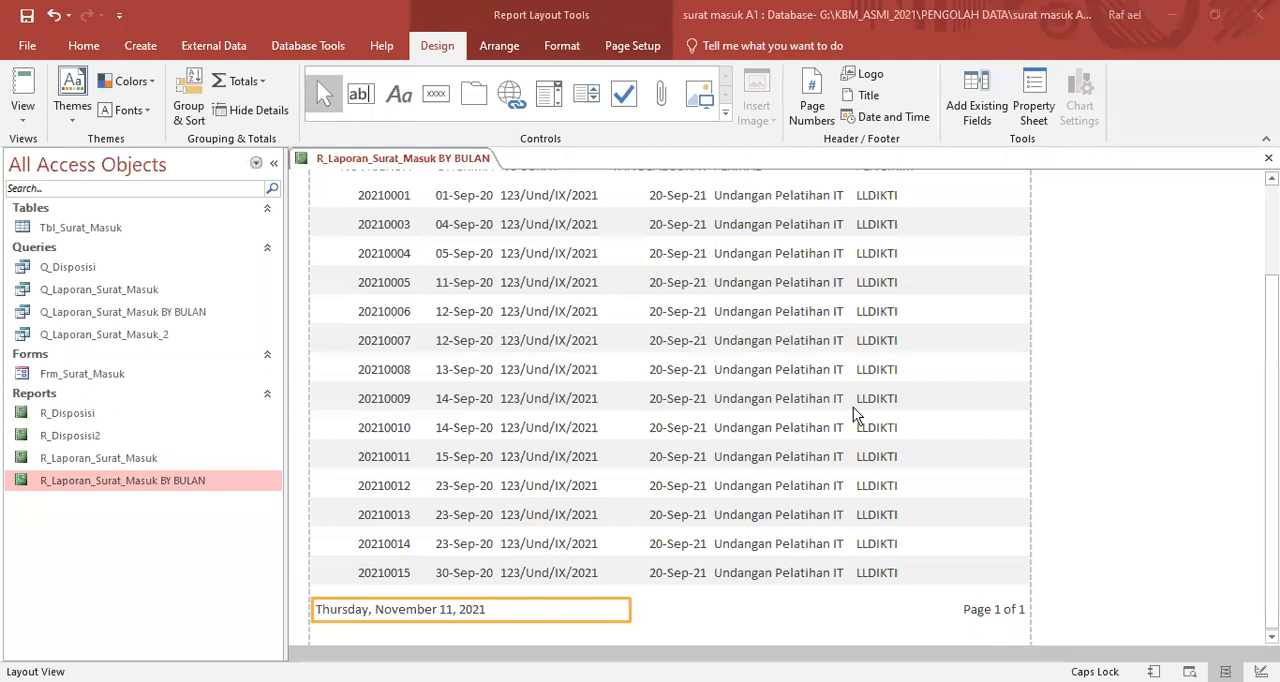
scroll(810, 334, "up", 2)
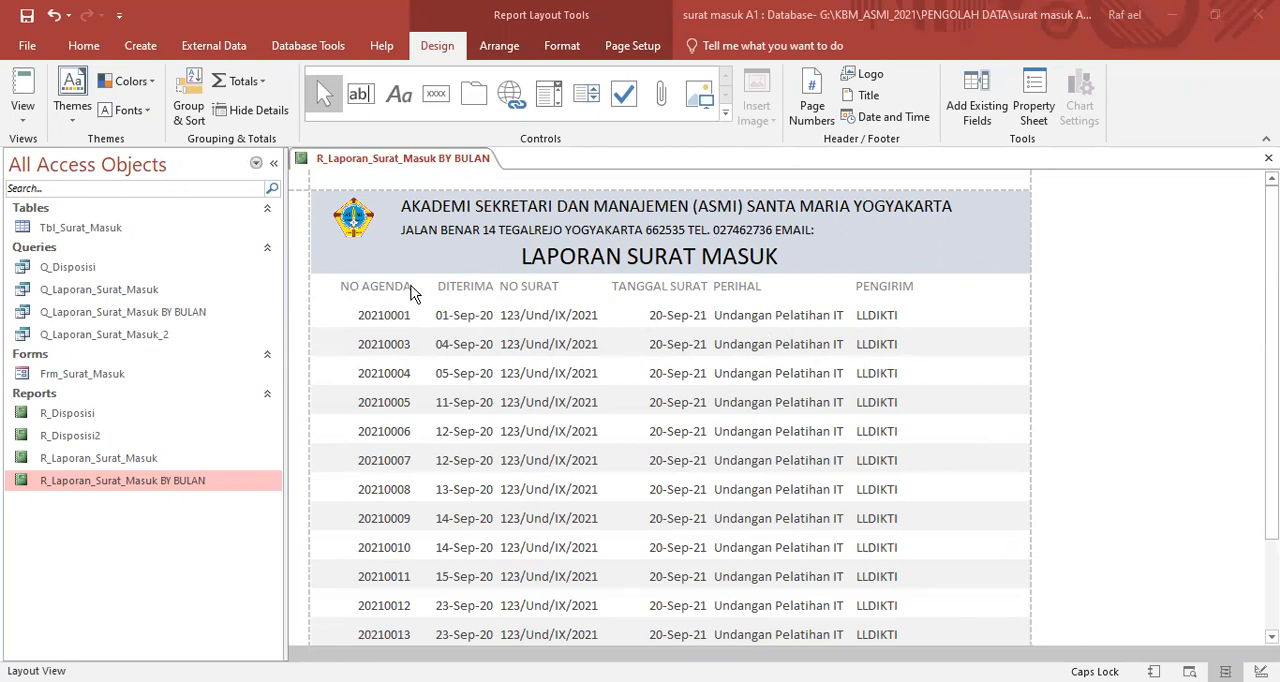
- Select the whole row of column headings and format it with black text at font size 12
left_click(378, 289)
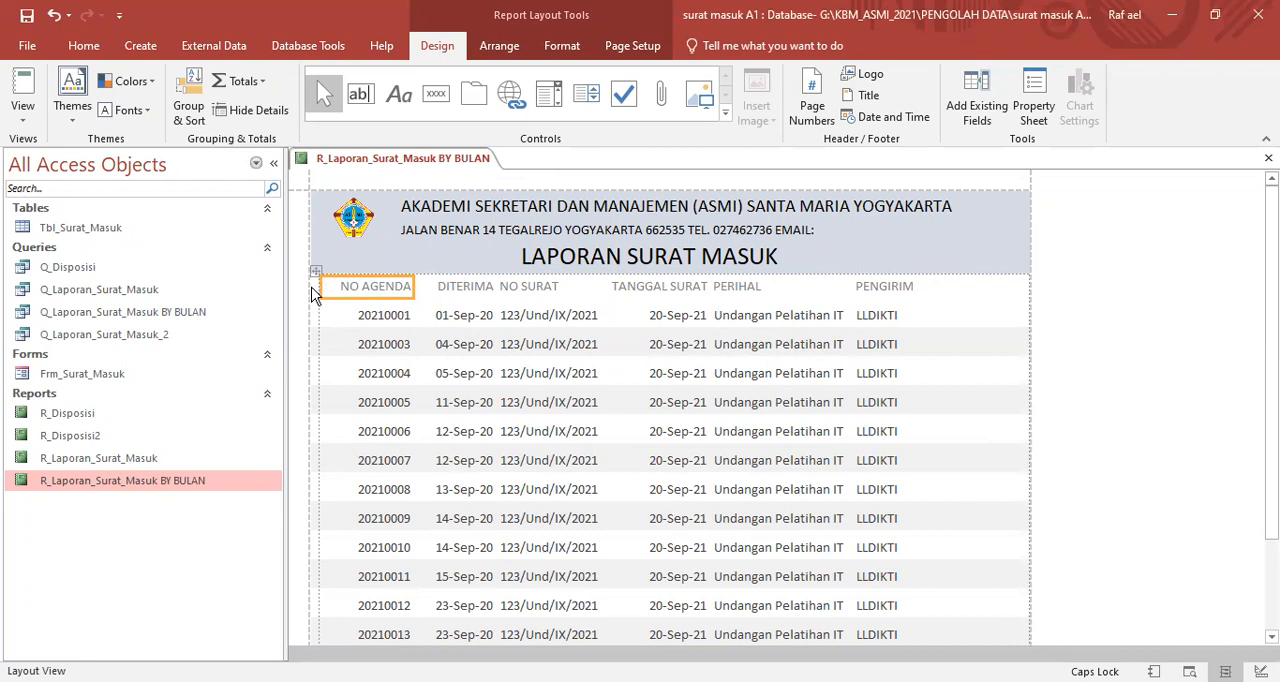
left_click(315, 286)
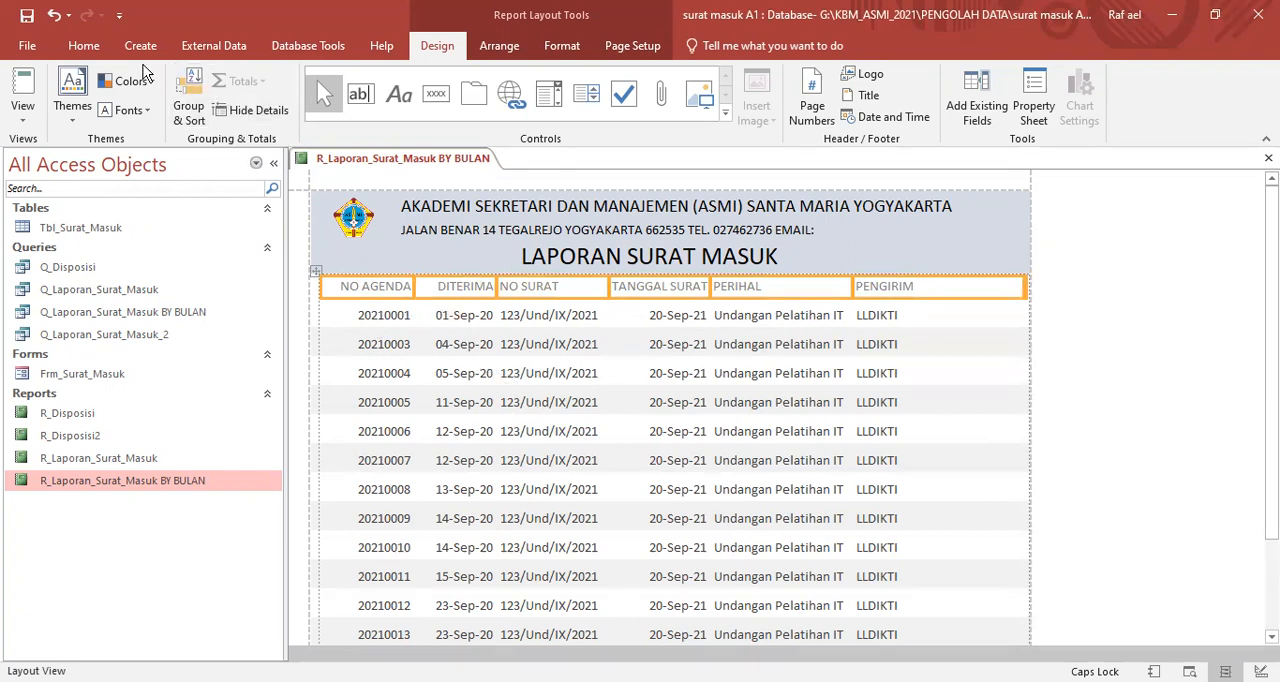
left_click(94, 47)
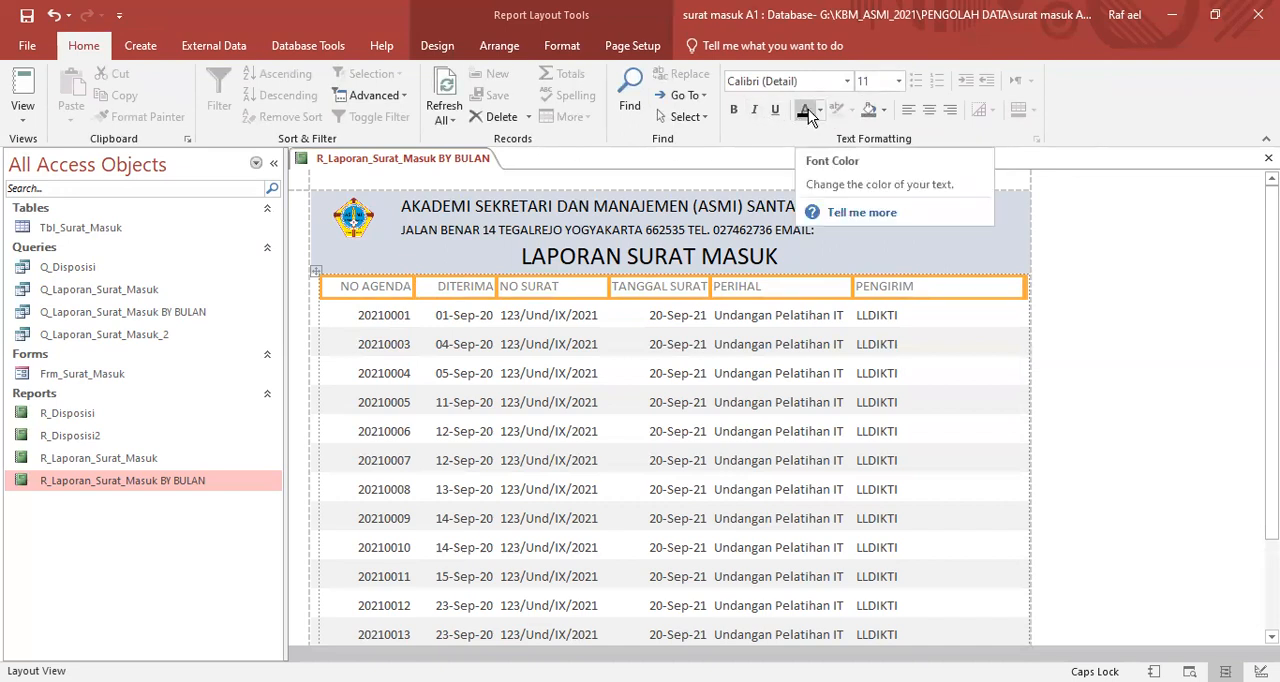
left_click(901, 81)
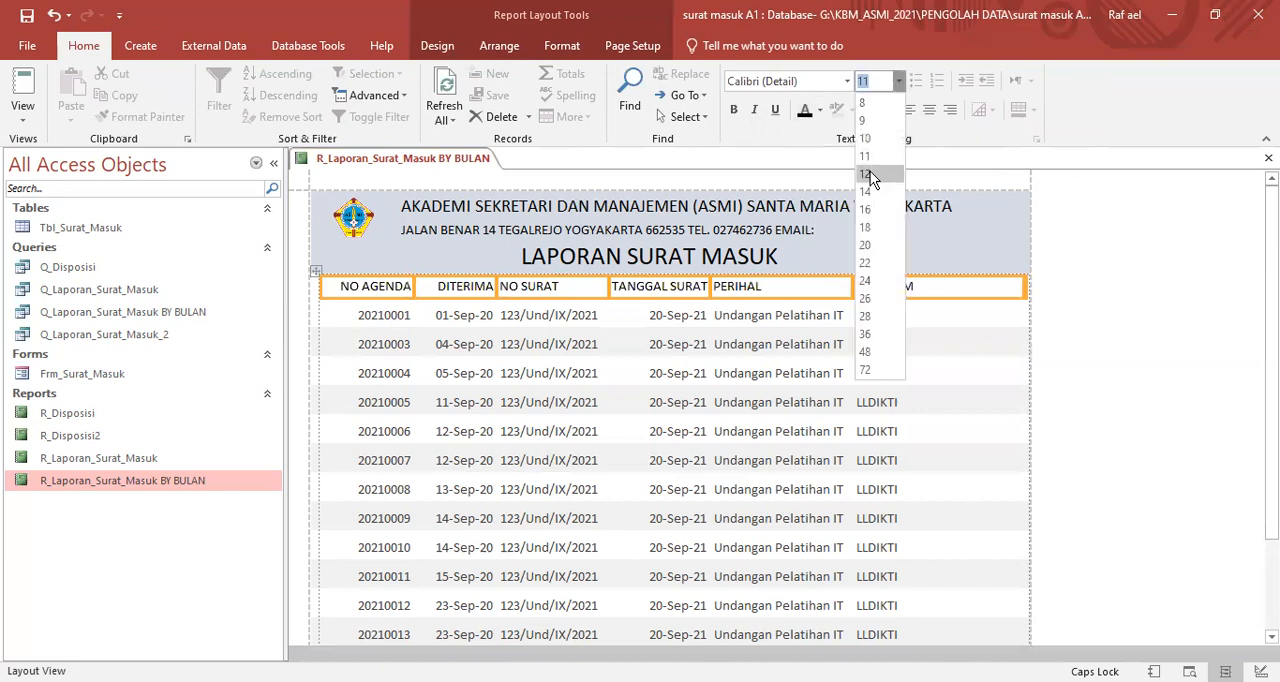
left_click(866, 175)
left_click(1203, 320)
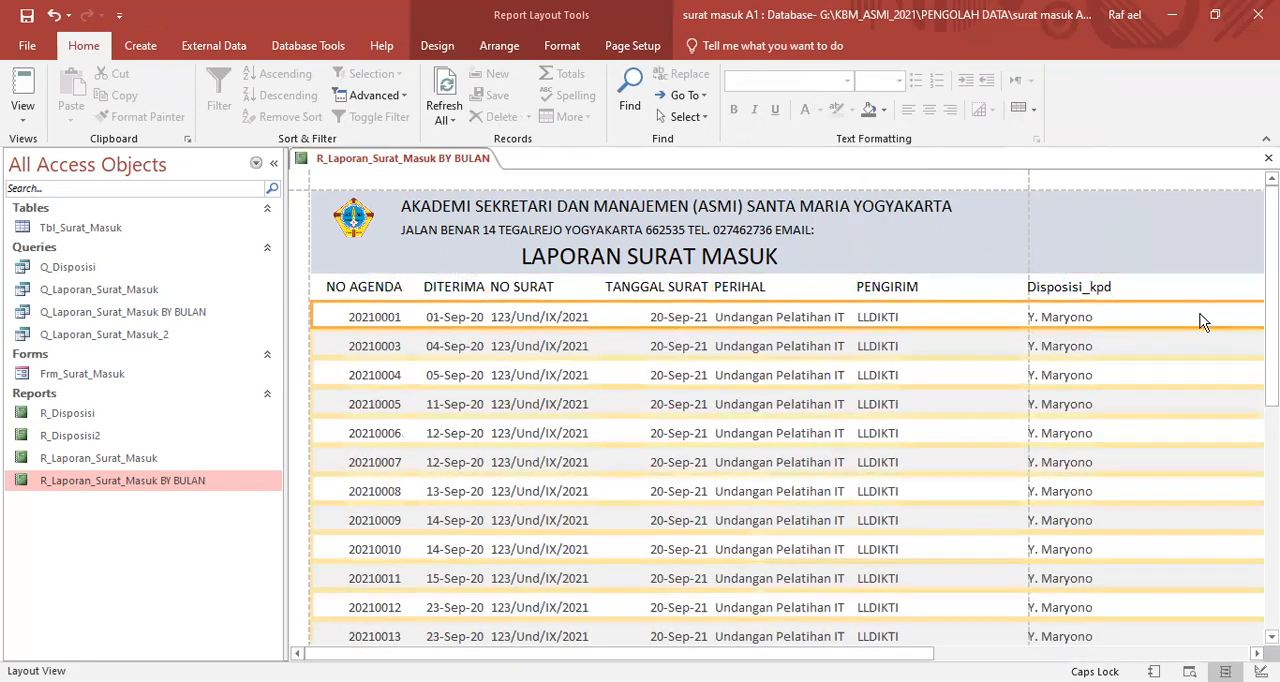
- Widen the DITERIMA column slightly and narrow the PENGIRIM column by about a third
left_click(457, 294)
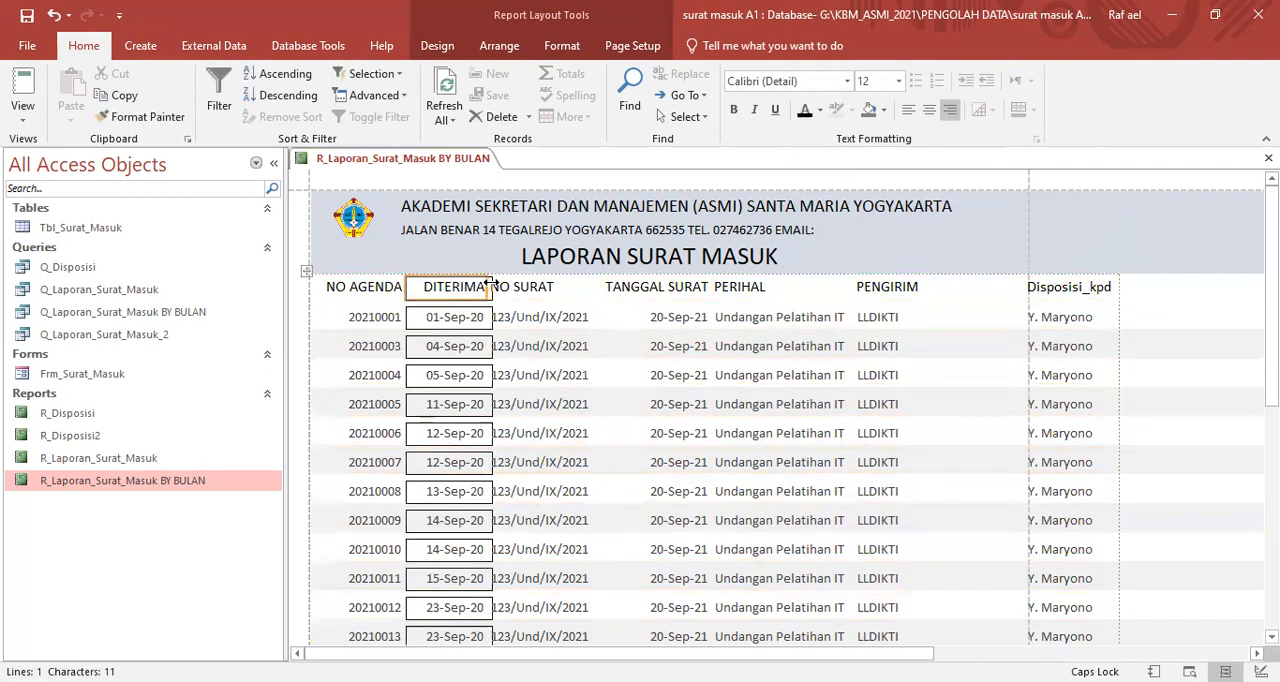
left_click_drag(489, 286, 495, 286)
left_click(541, 288)
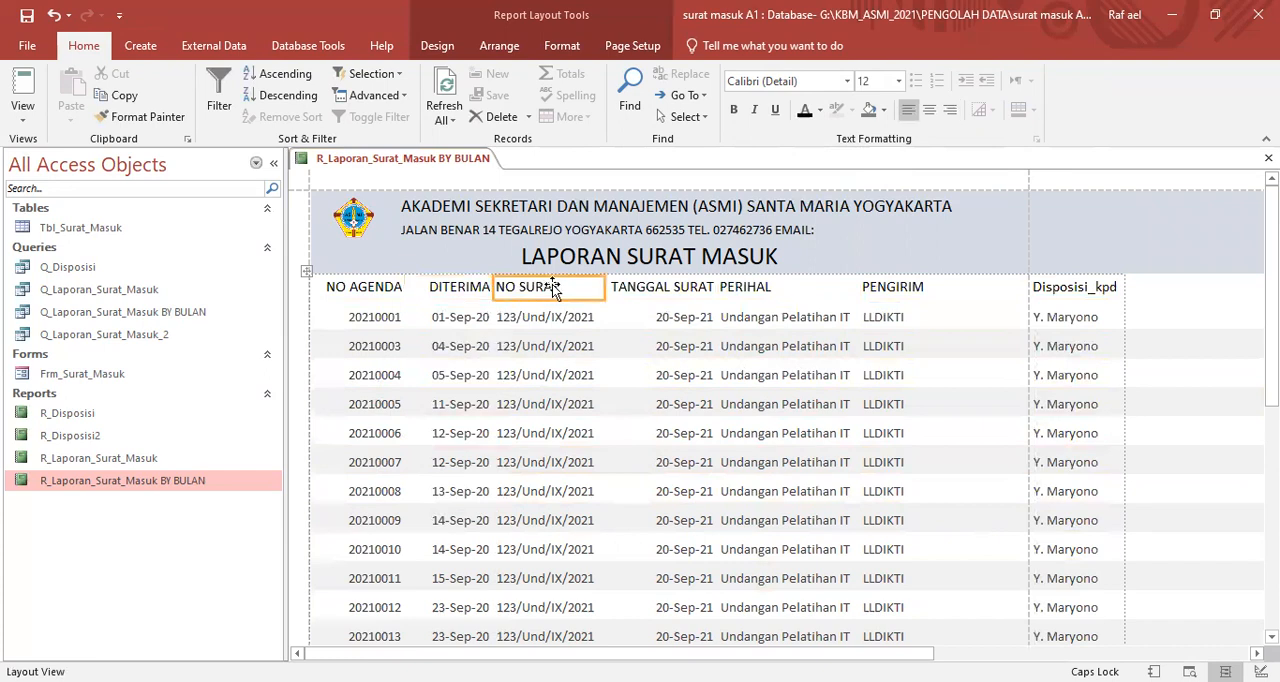
left_click(655, 291)
left_click(765, 291)
left_click(874, 291)
left_click_drag(1012, 289, 968, 288)
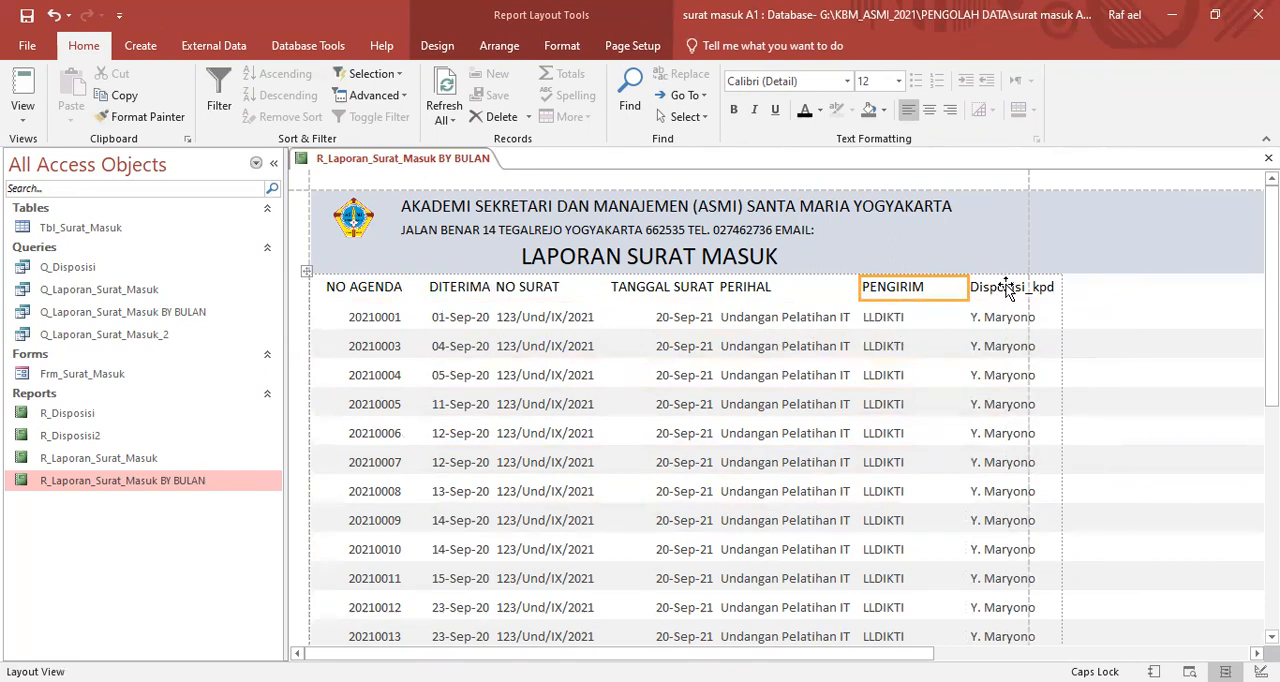
- Narrow the PERIHAL and PENGIRIM columns and adjust the Disposisi_kpd column so the table fits within the page width
left_click(779, 316)
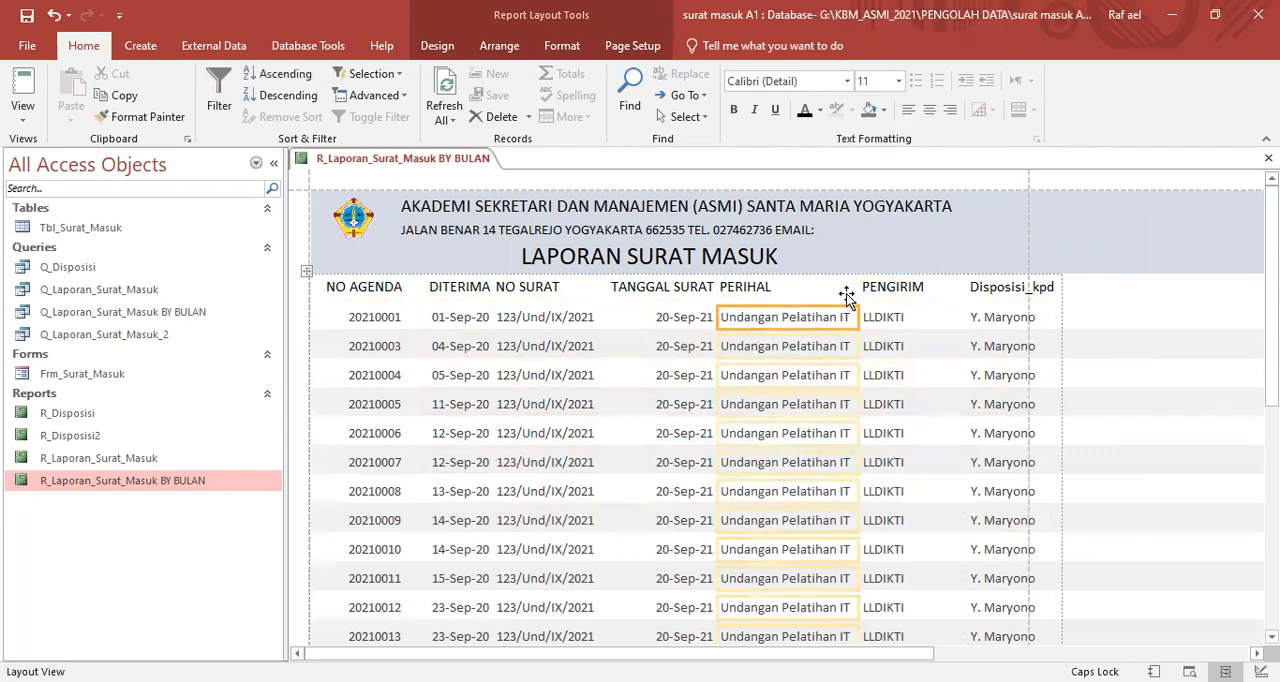
left_click_drag(858, 316, 830, 317)
left_click(891, 320)
left_click(960, 320)
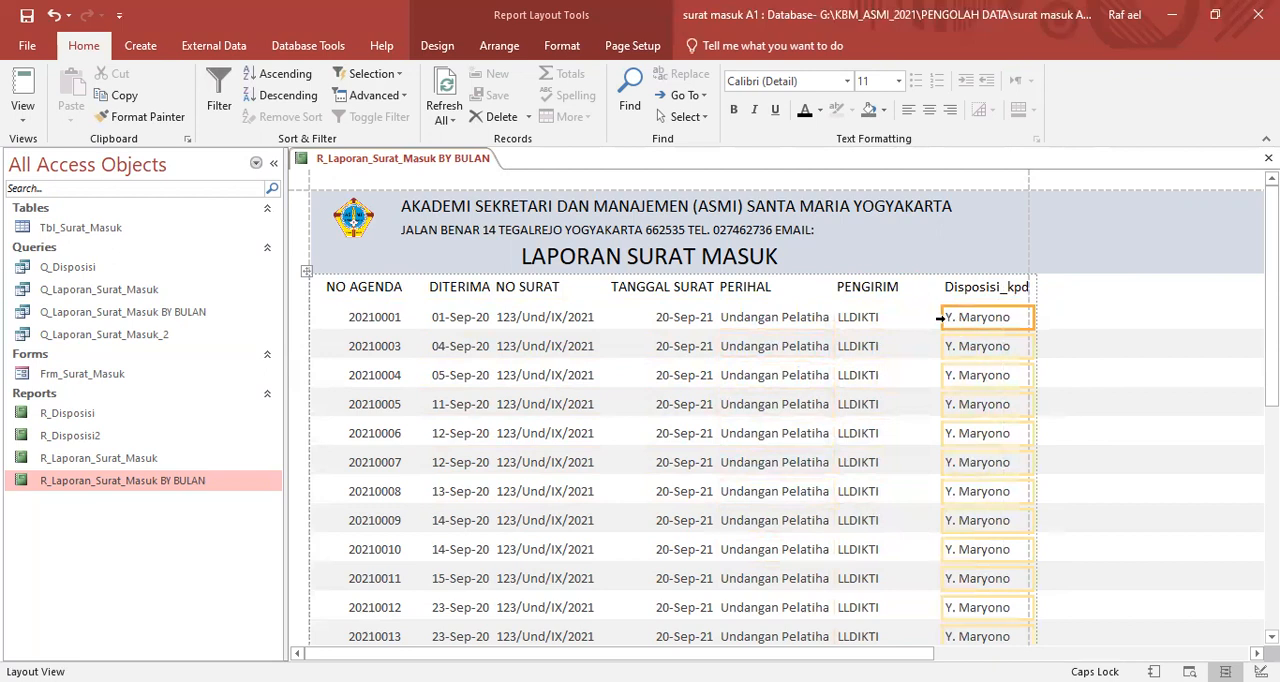
left_click_drag(940, 316, 930, 318)
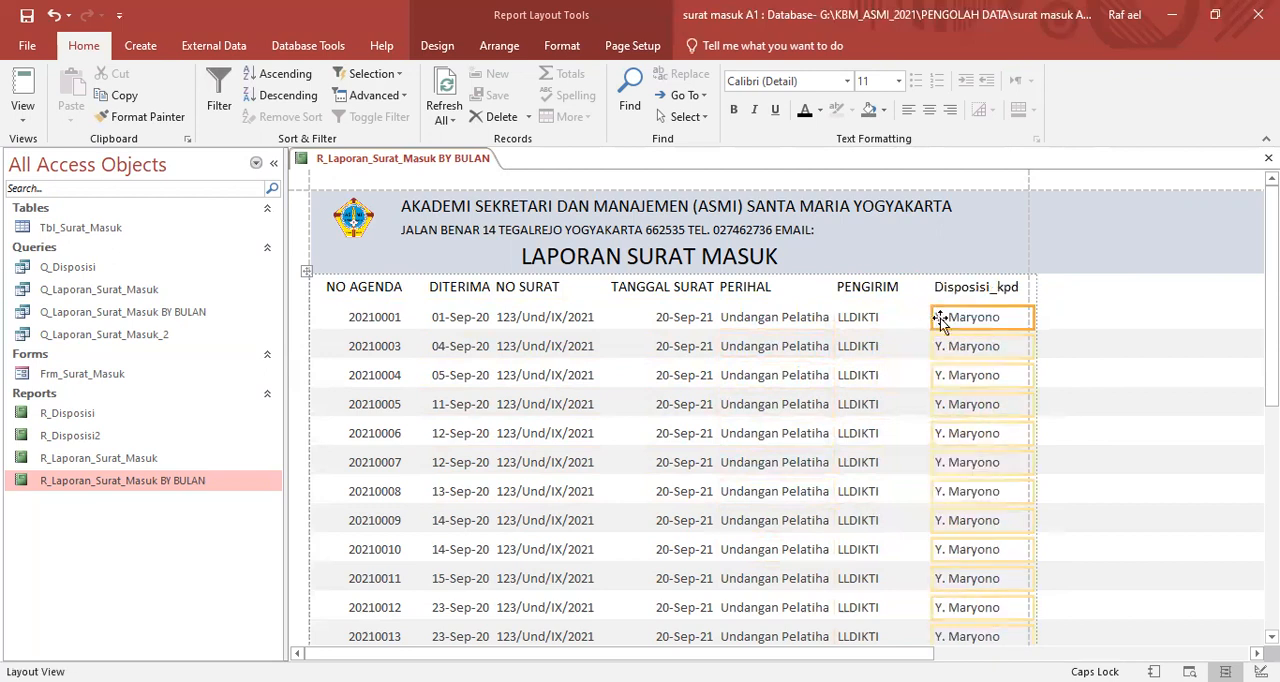
left_click_drag(1027, 318, 1024, 319)
left_click(1065, 325)
scroll(1071, 366, "down", 1)
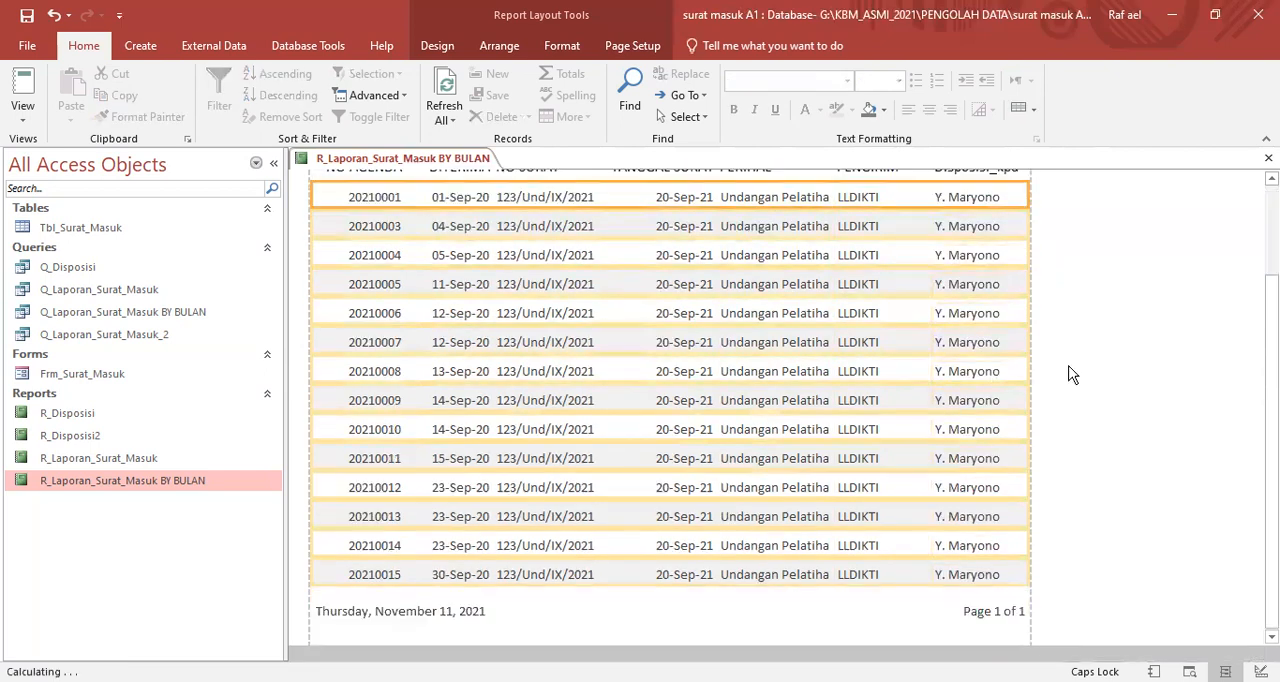
scroll(1068, 382, "up", 1)
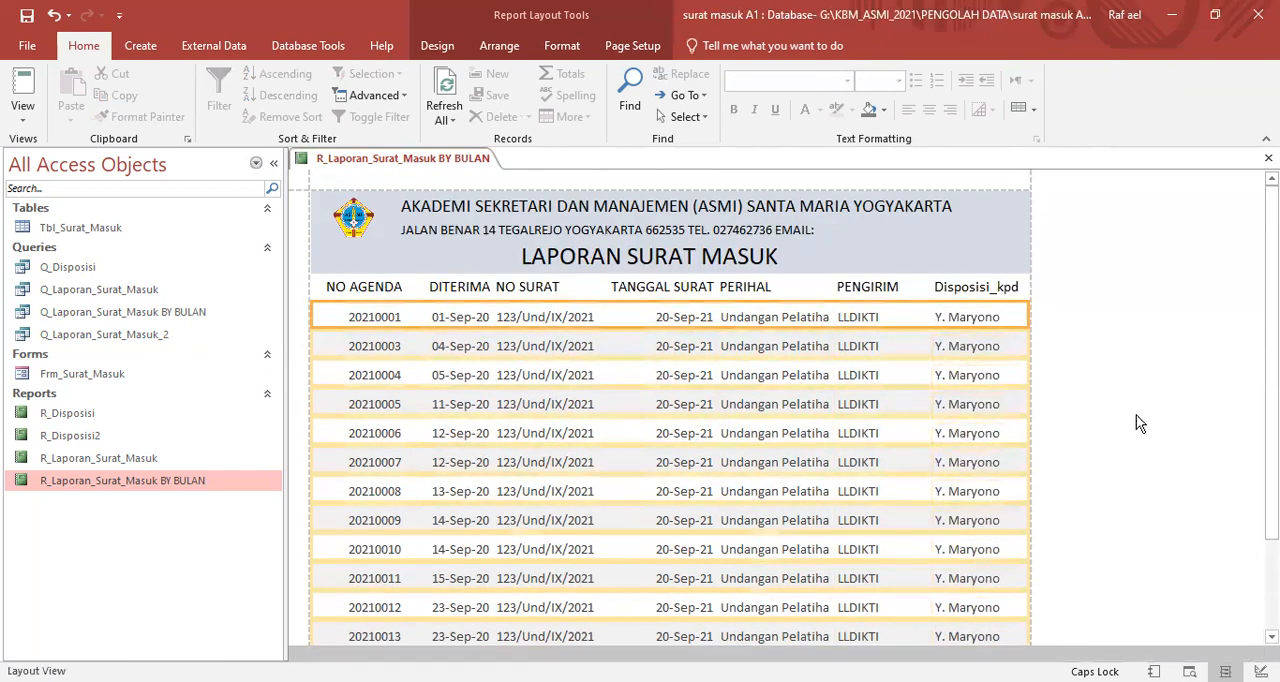
- Examine the alignment of the data values and headings column by column, from NO AGENDA to Disposisi_kpd
left_click(1163, 295)
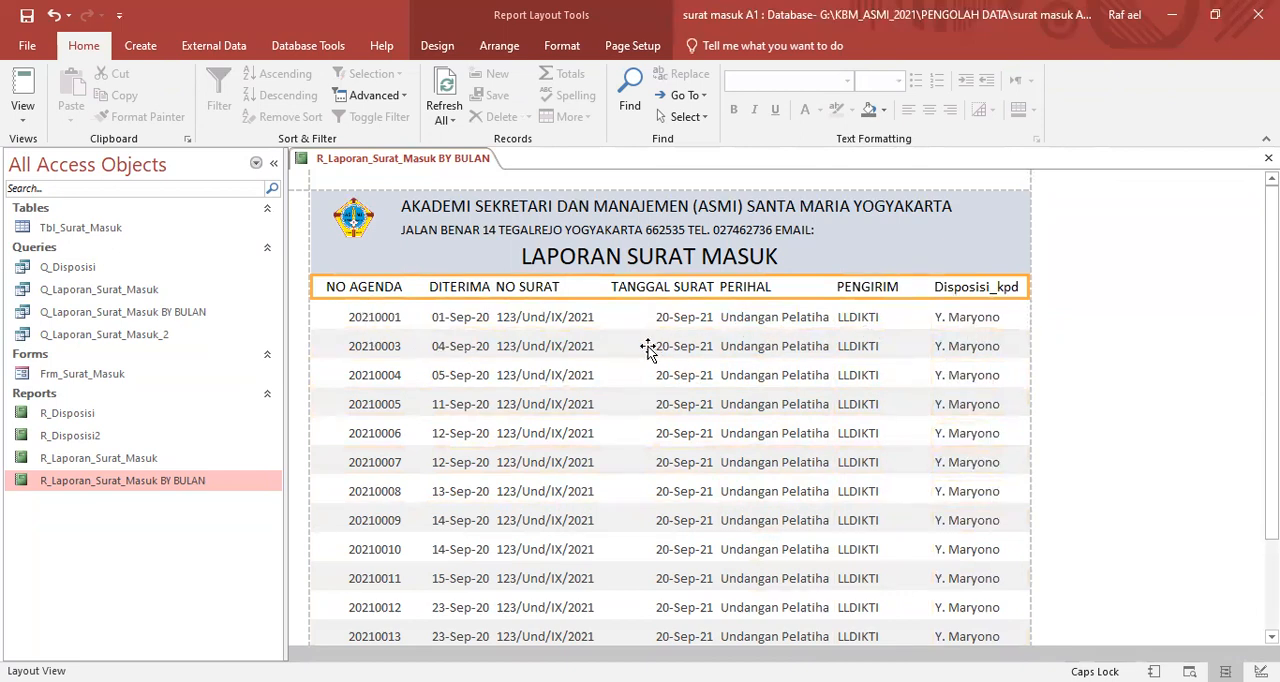
left_click(376, 323)
left_click(444, 325)
left_click(532, 324)
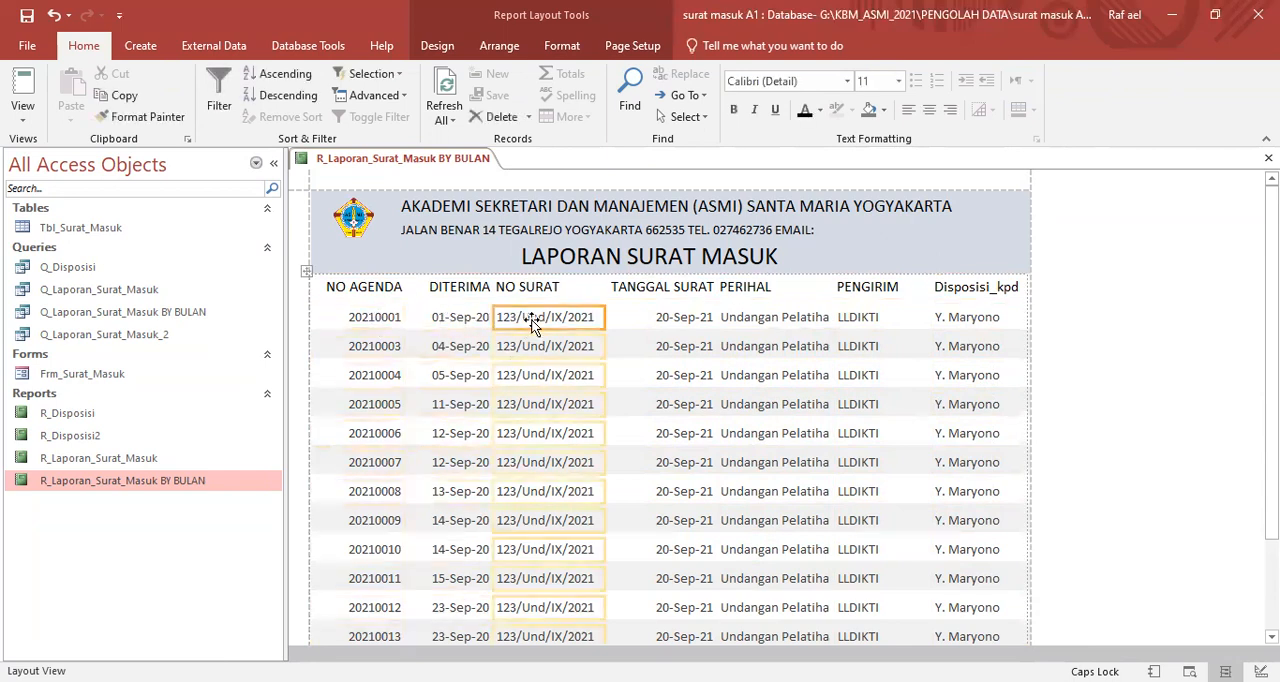
left_click(667, 323)
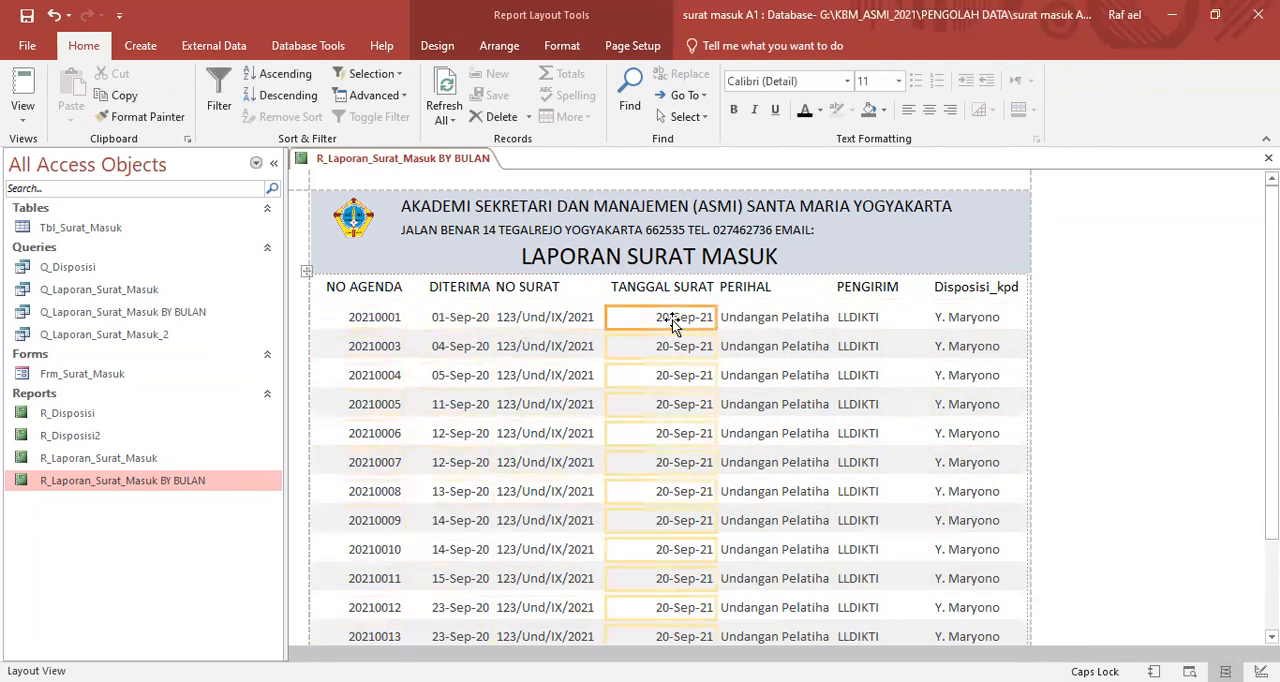
left_click(372, 322)
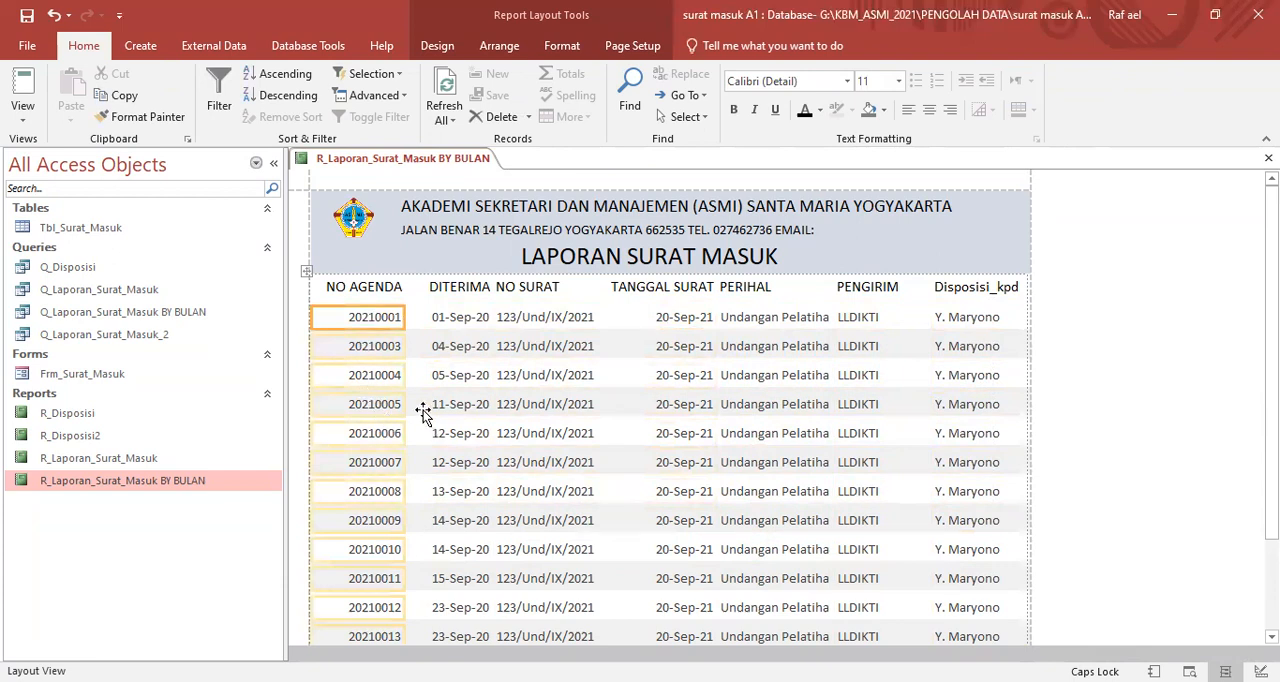
left_click(376, 287)
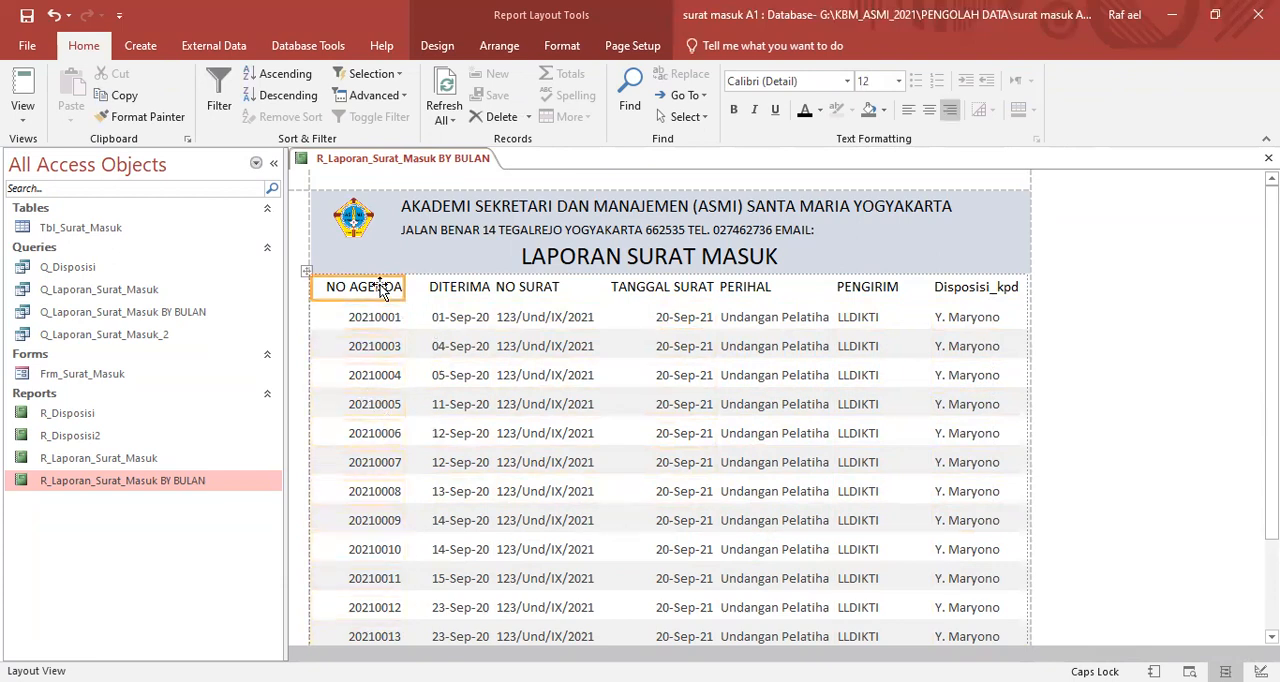
left_click(466, 285)
left_click(534, 291)
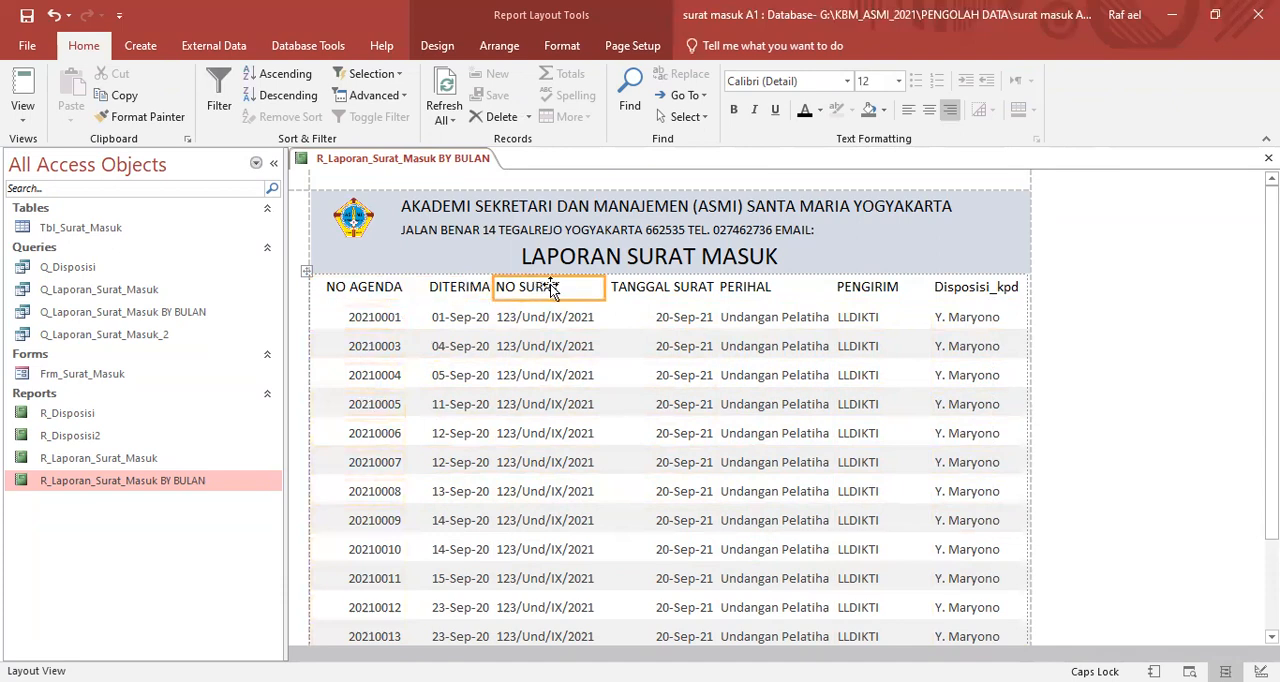
left_click(657, 289)
left_click(762, 286)
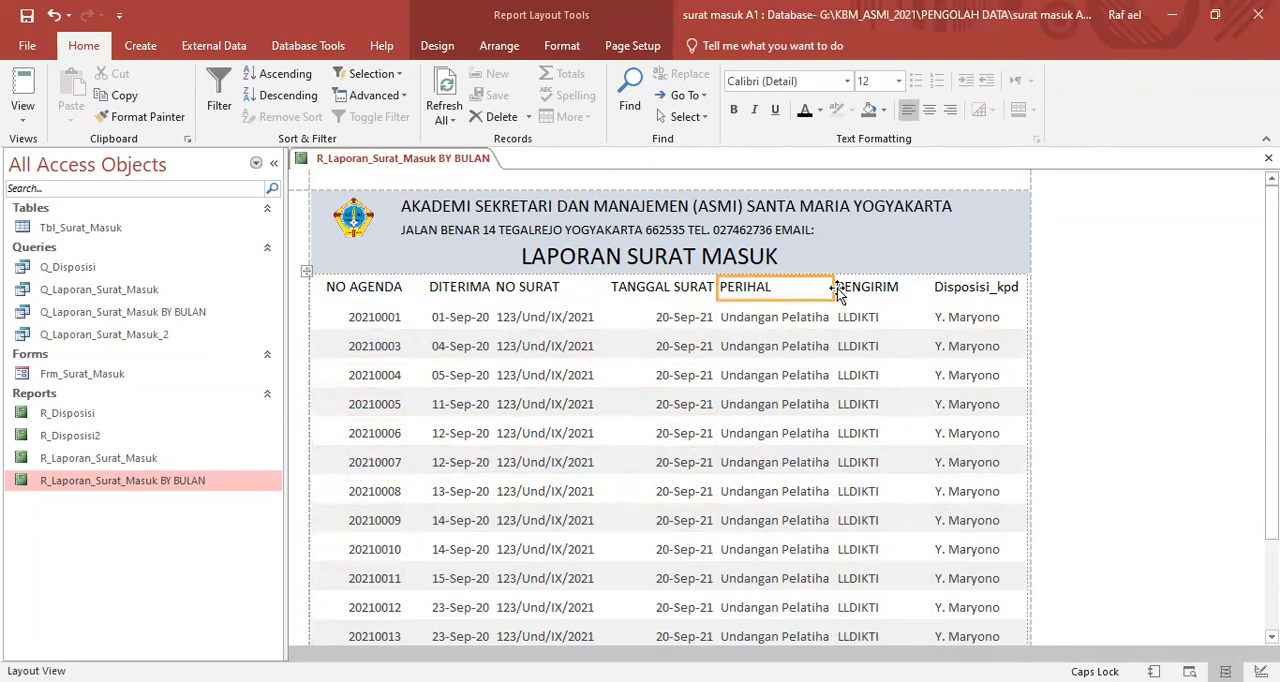
left_click(852, 288)
left_click(965, 289)
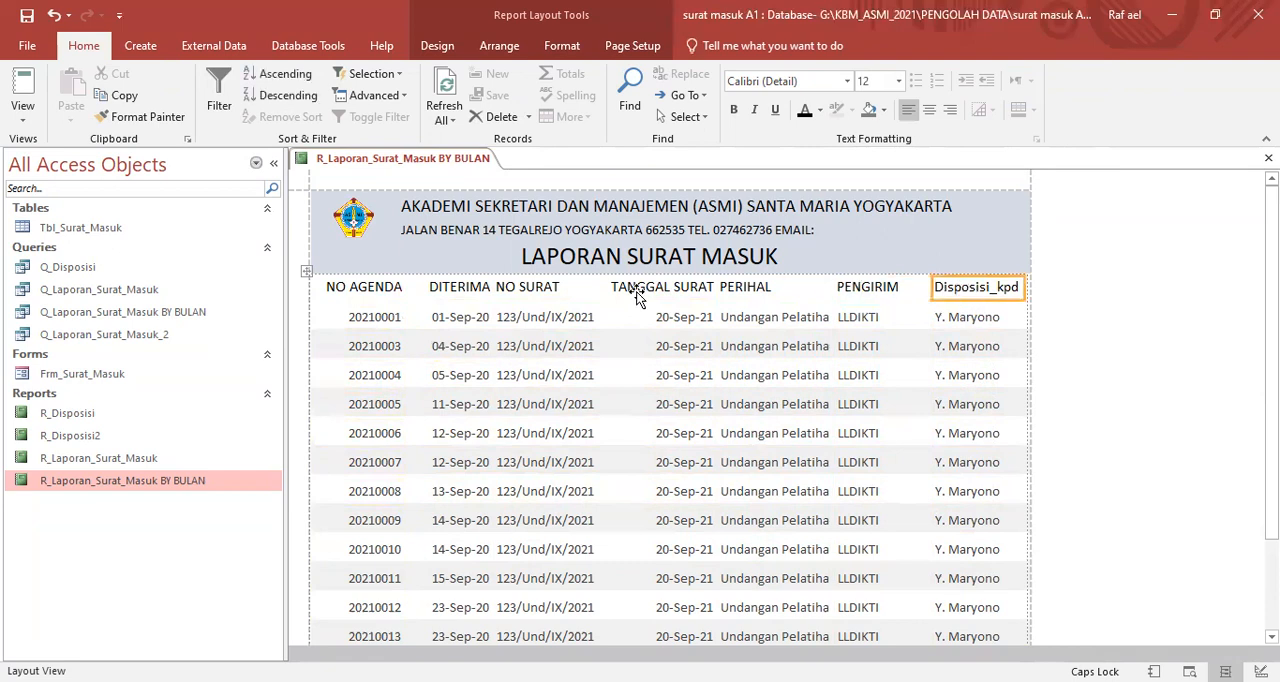
- Centre the text of all the column headings, from NO AGENDA to Disposisi_kpd
left_click(375, 291)
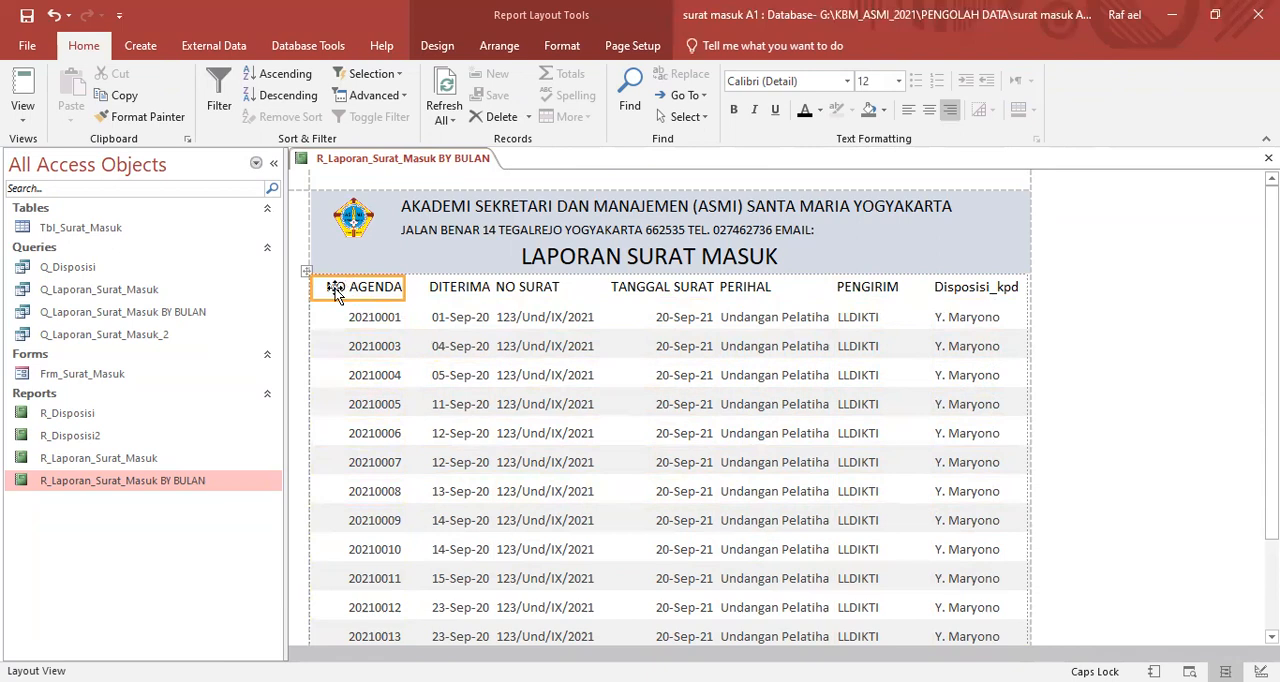
left_click(929, 117)
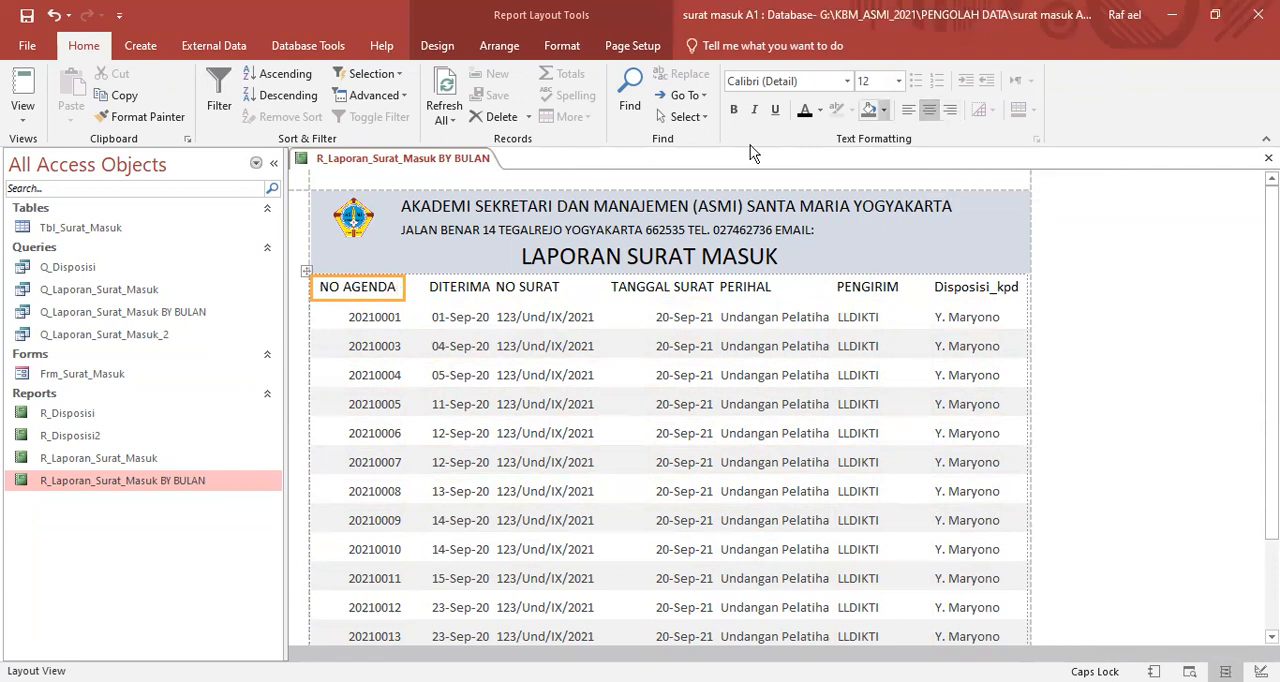
left_click(446, 288)
left_click(928, 111)
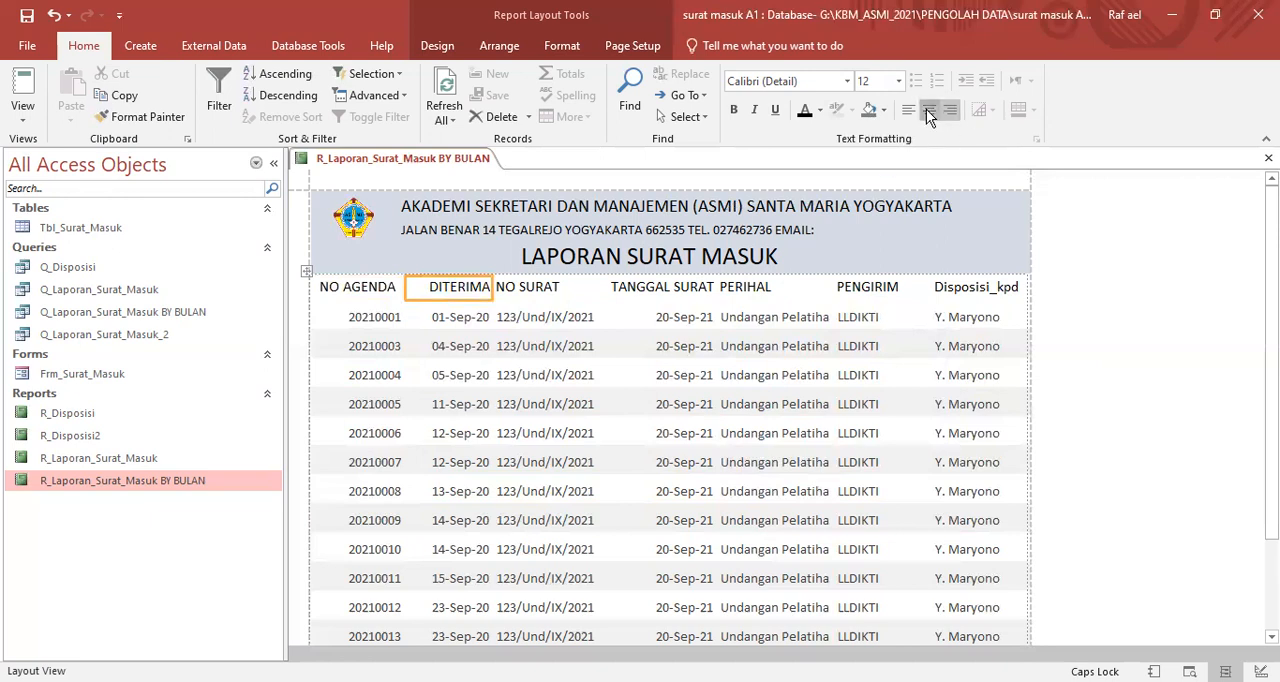
left_click(538, 291)
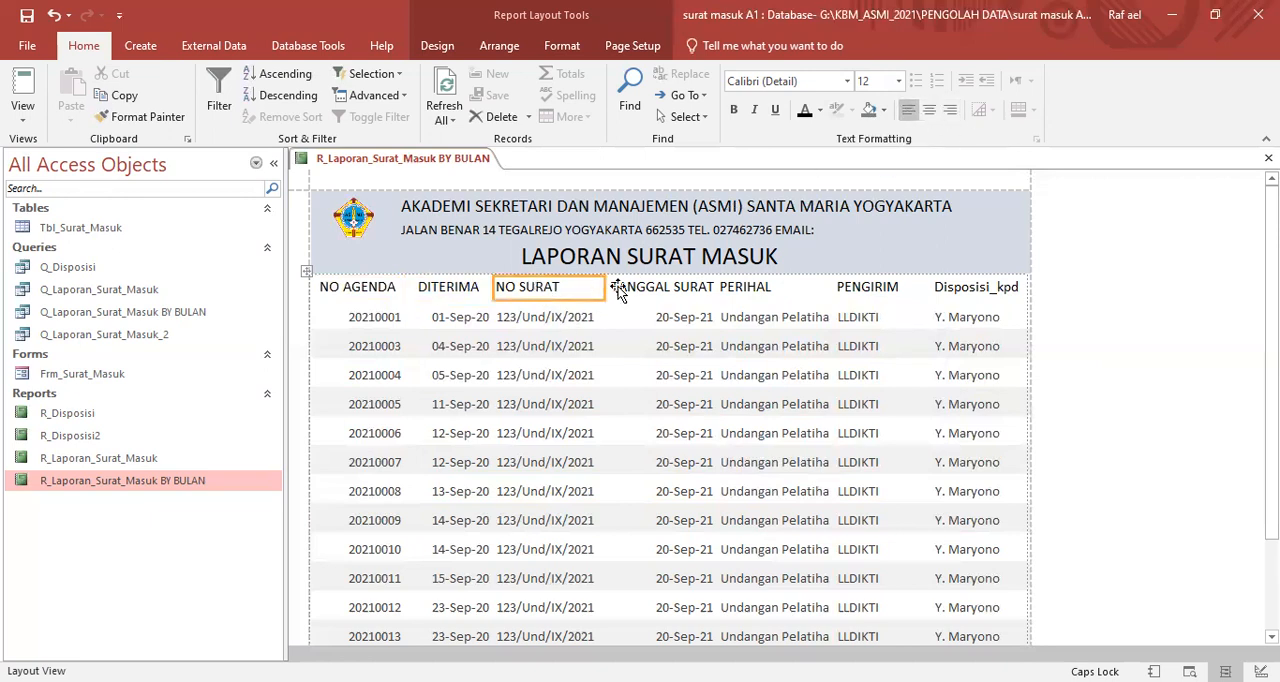
left_click(619, 290, "shift")
left_click(826, 289, "shift")
left_click(857, 288, "shift")
left_click(948, 287, "shift")
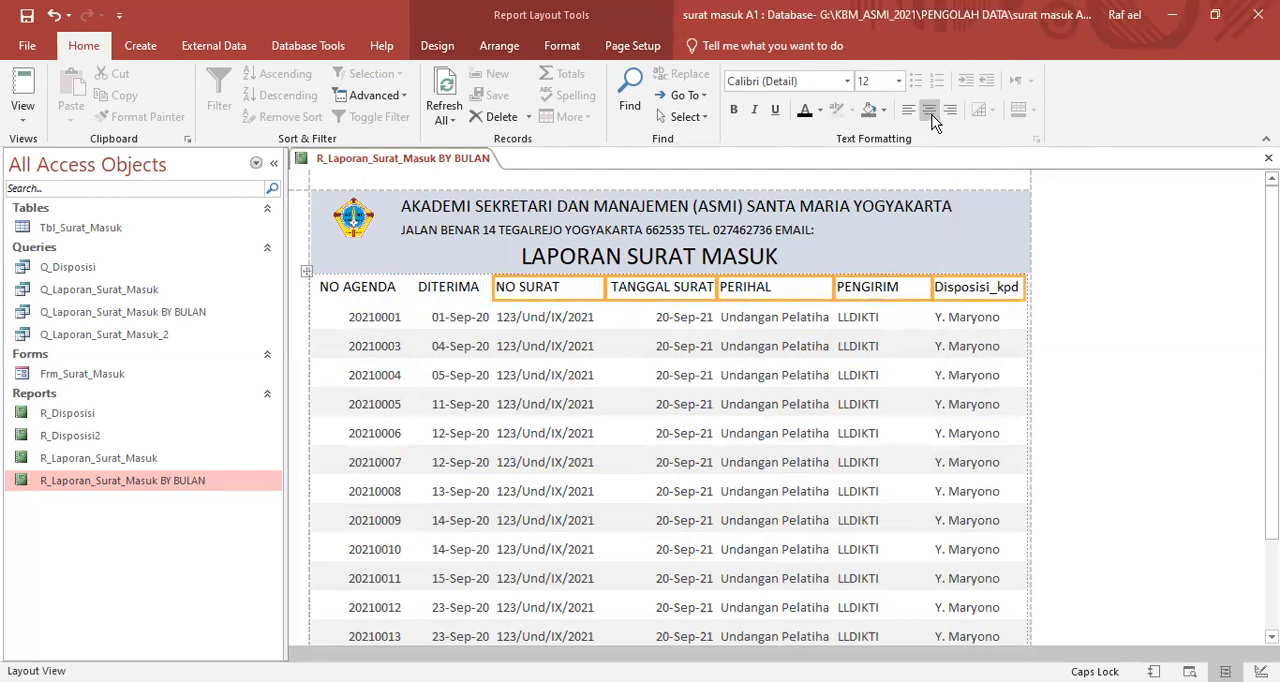
left_click(929, 110)
- Rename the Disposisi_kpd column heading as DISPOSISI TO
left_click(947, 287)
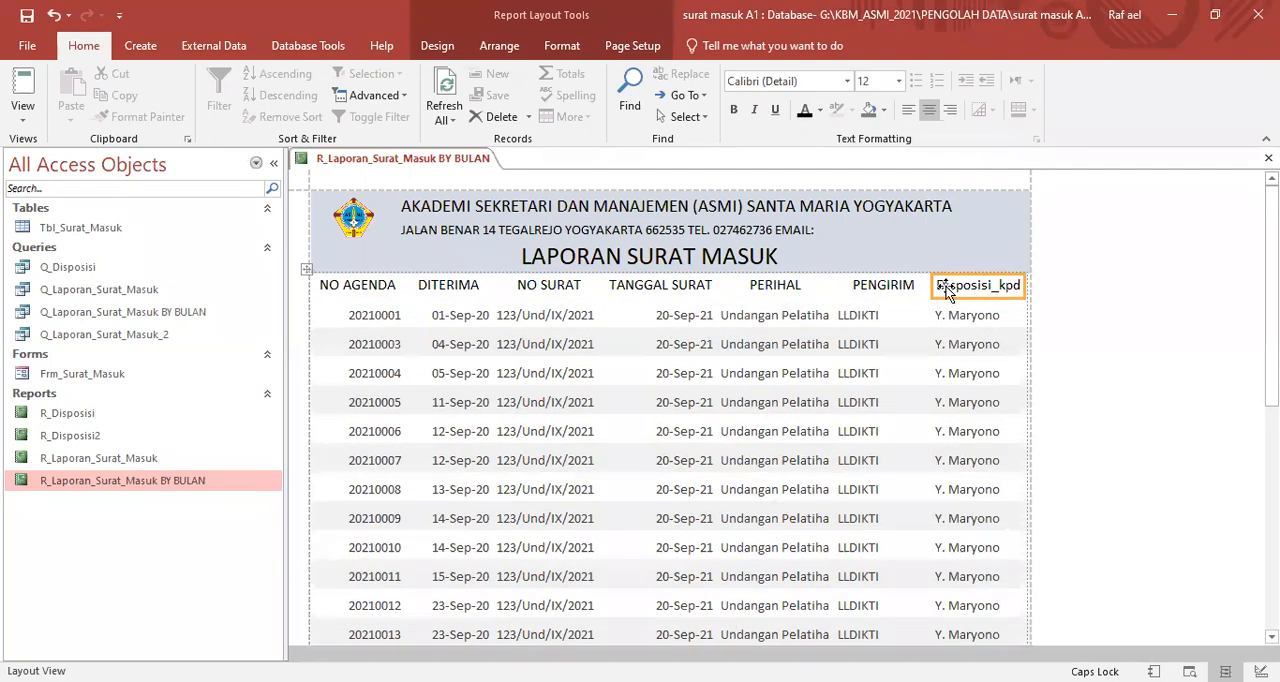
double_click(947, 287)
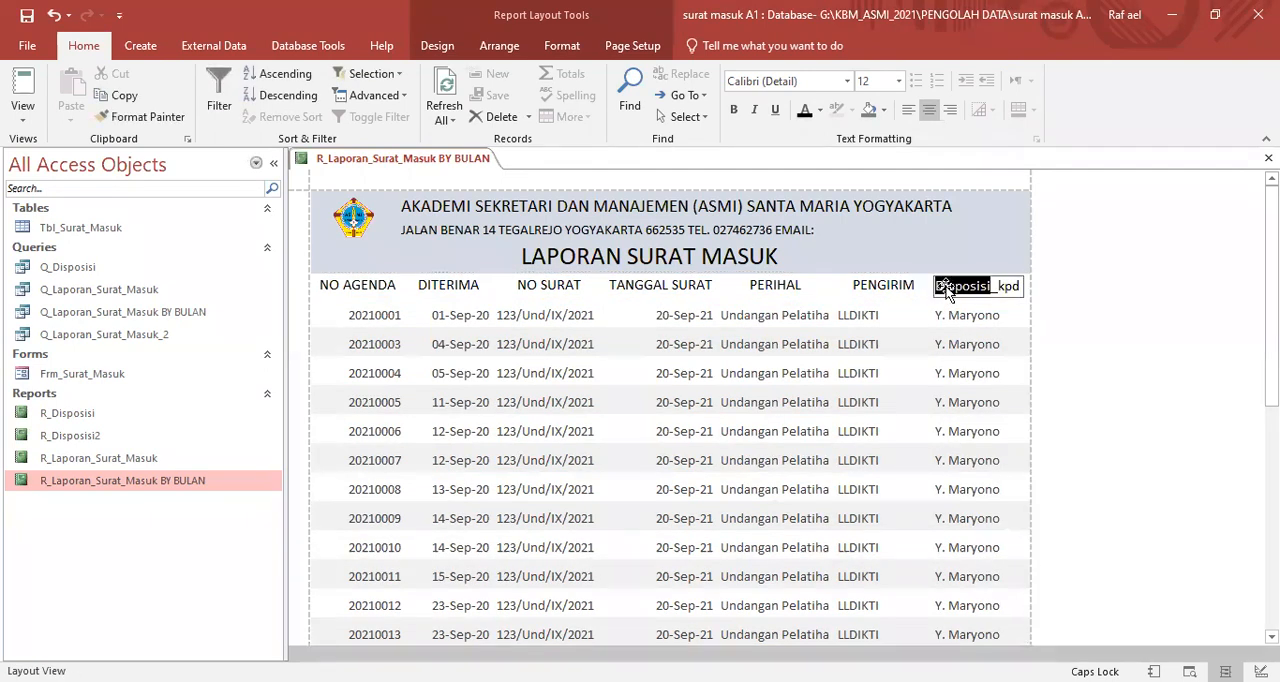
key("BackSpace")
type("DISPOSISI")
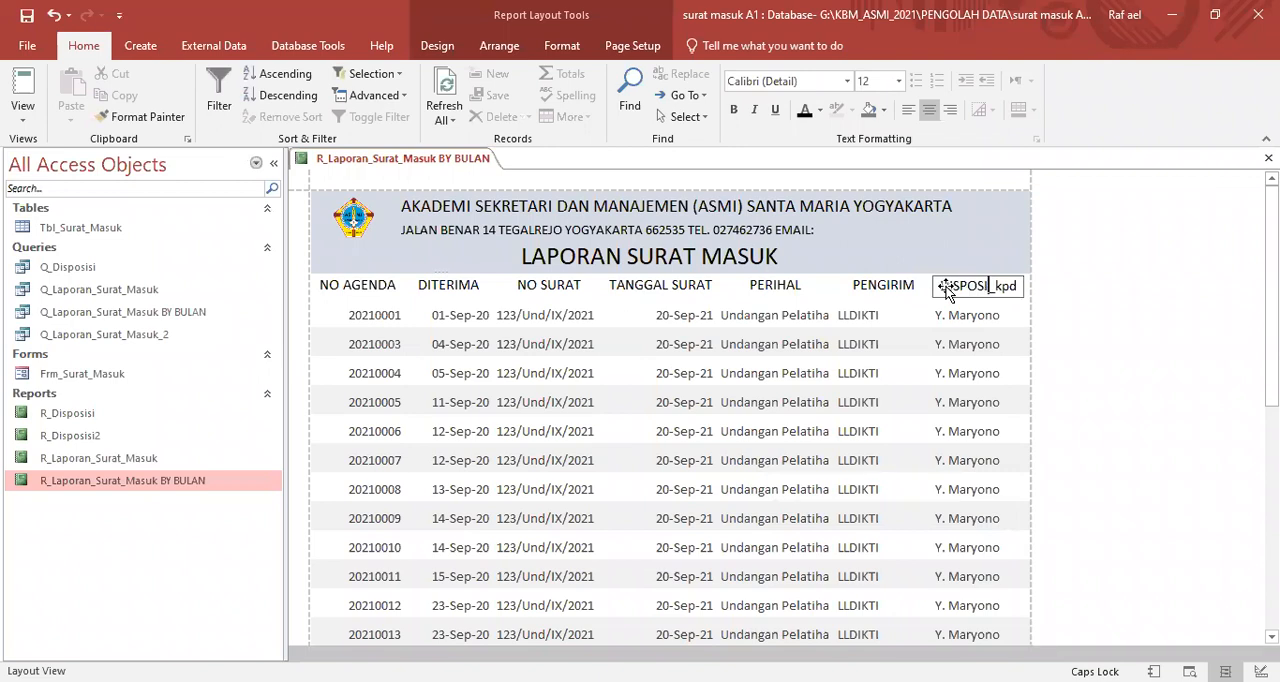
key("Delete")
key("Delete")
key("Delete")
key("Delete")
type("TO")
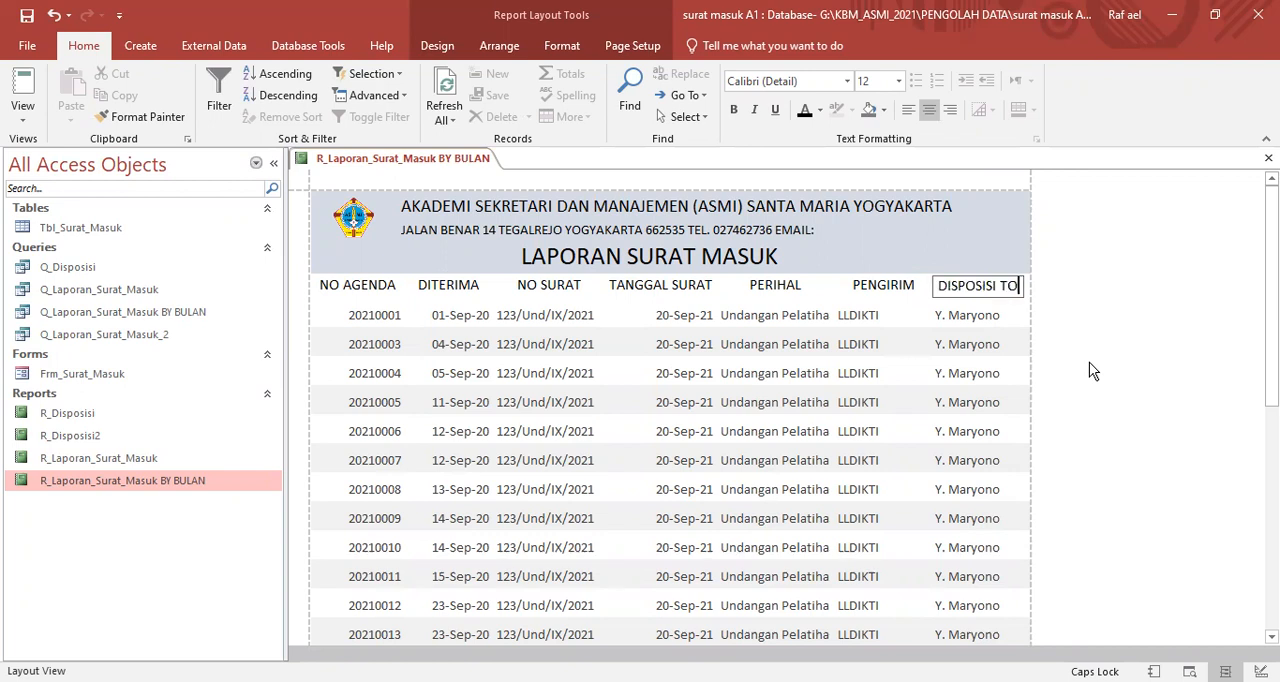
left_click(1089, 362)
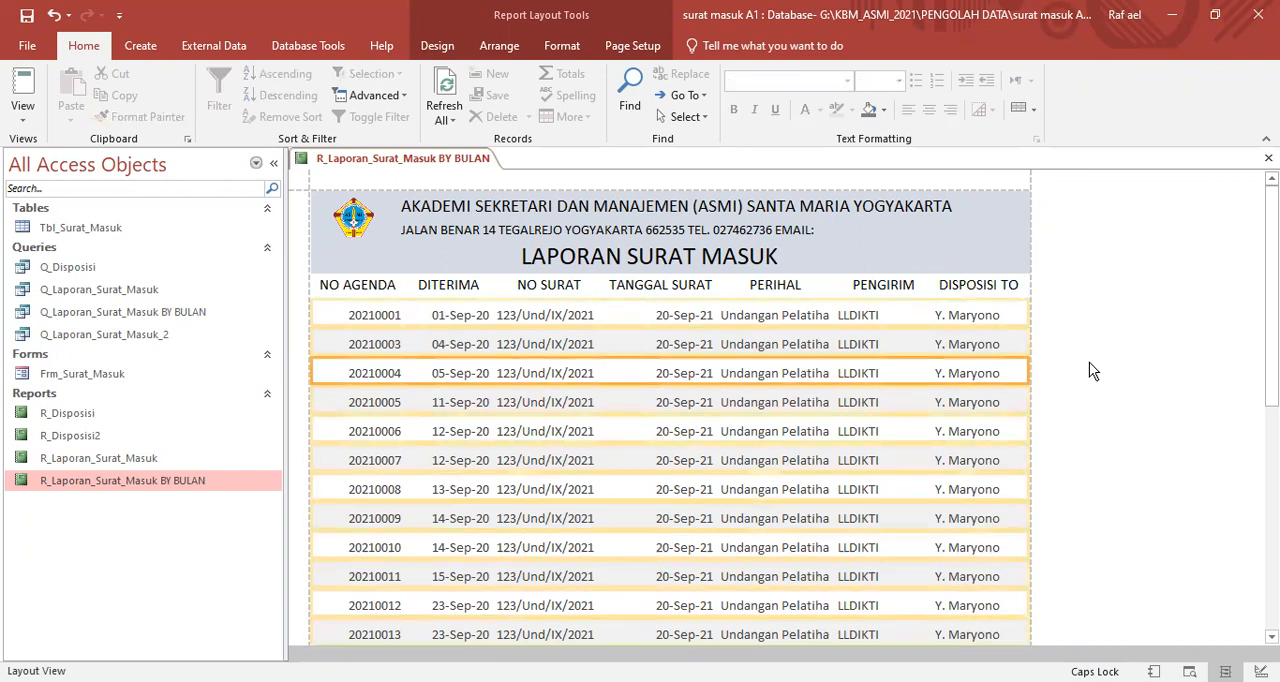
left_click(872, 292)
left_click(775, 284)
left_click(637, 288)
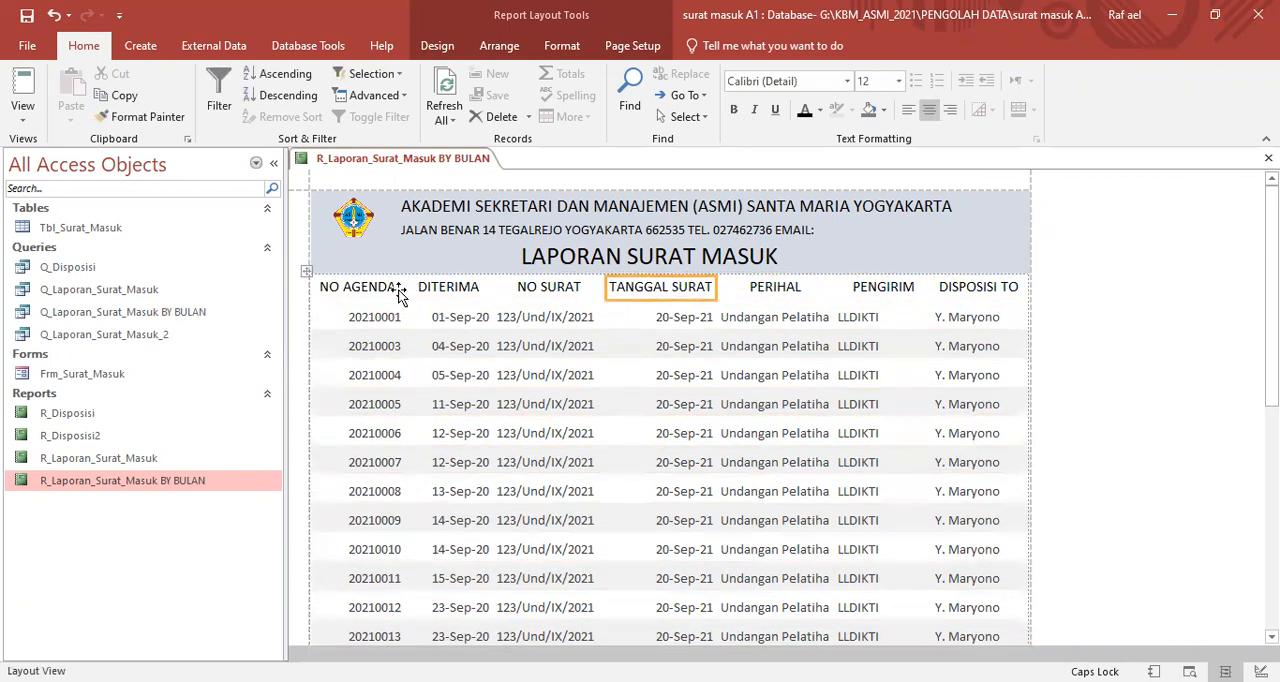
- Centre the data values in the NO AGENDA, DITERIMA, NO SURAT and TANGGAL SURAT columns
left_click(358, 320)
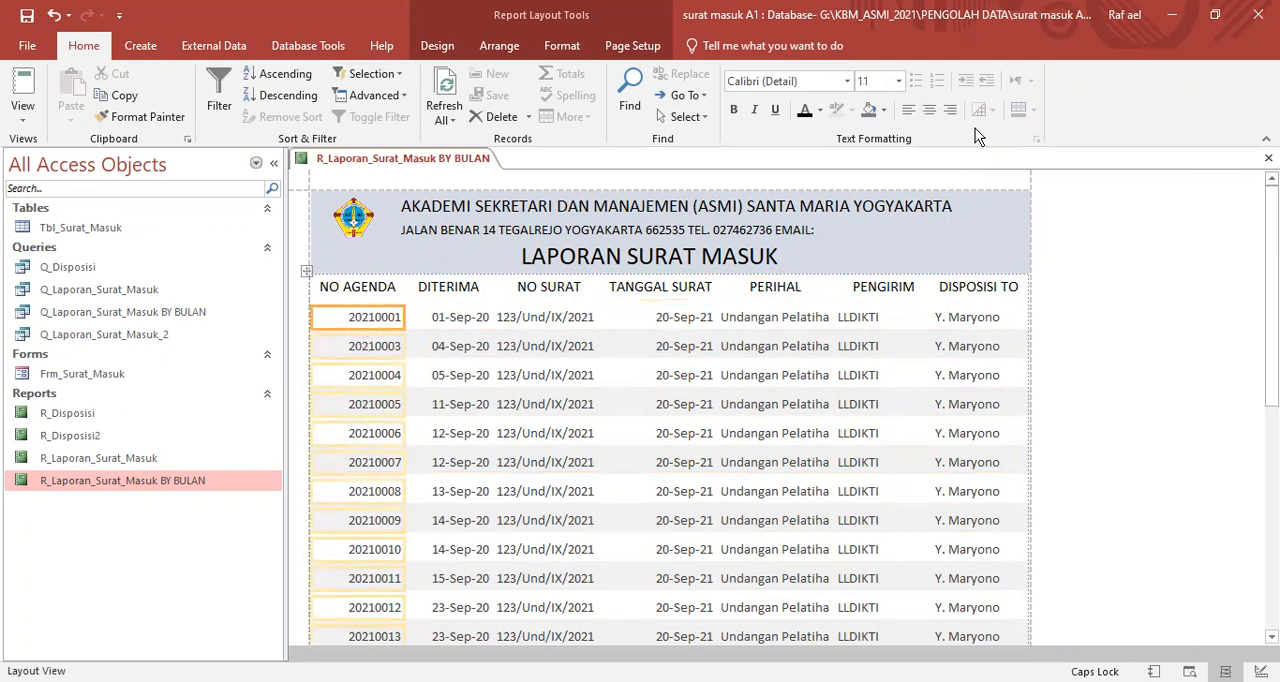
left_click(929, 109)
left_click(466, 318)
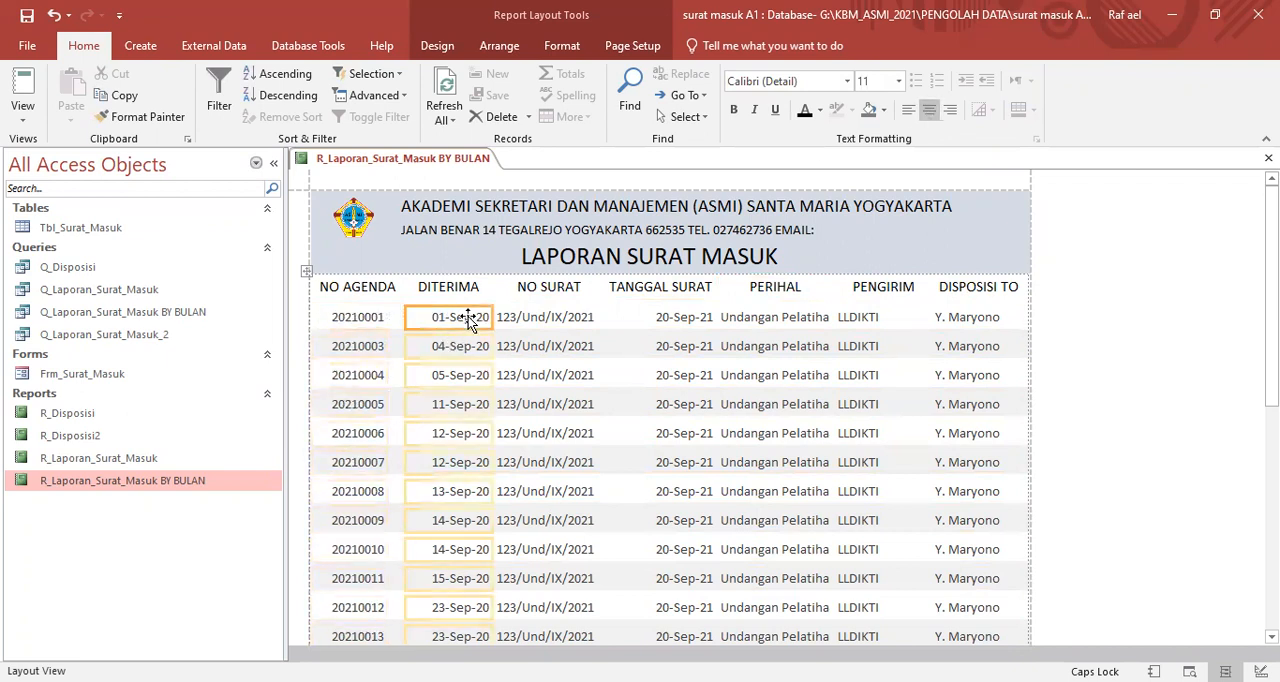
left_click(928, 109)
left_click(543, 318)
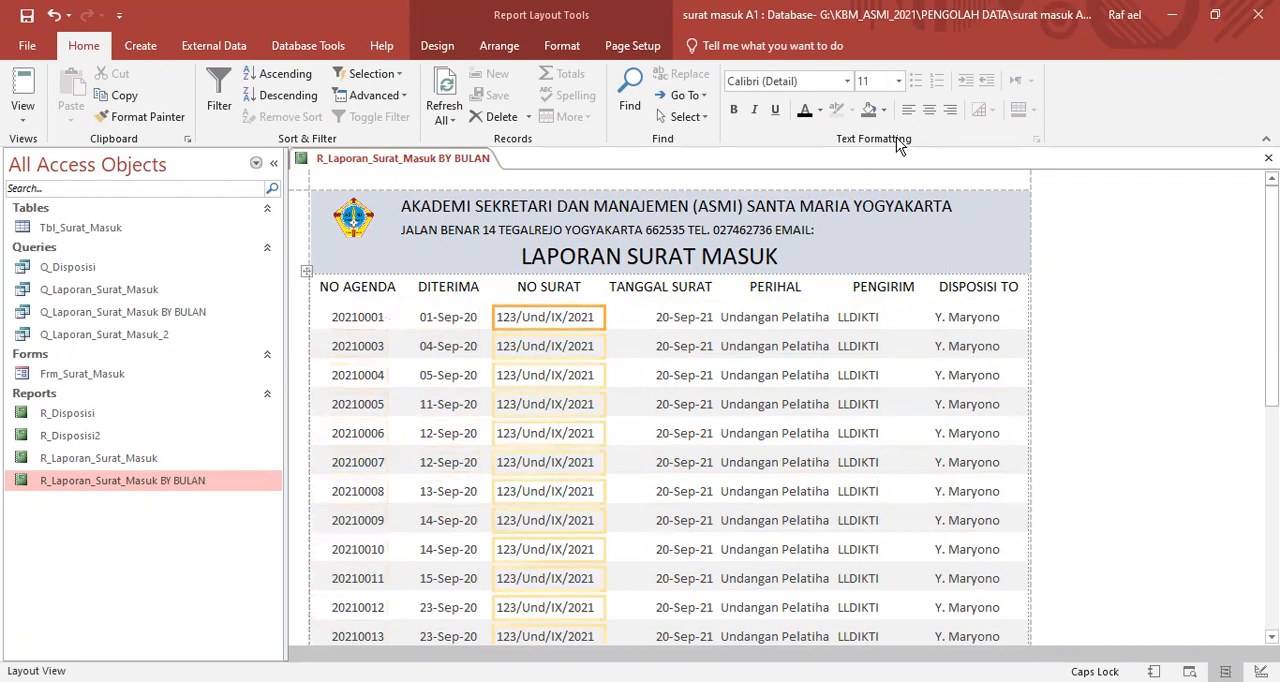
left_click(928, 109)
left_click(670, 317)
left_click(928, 109)
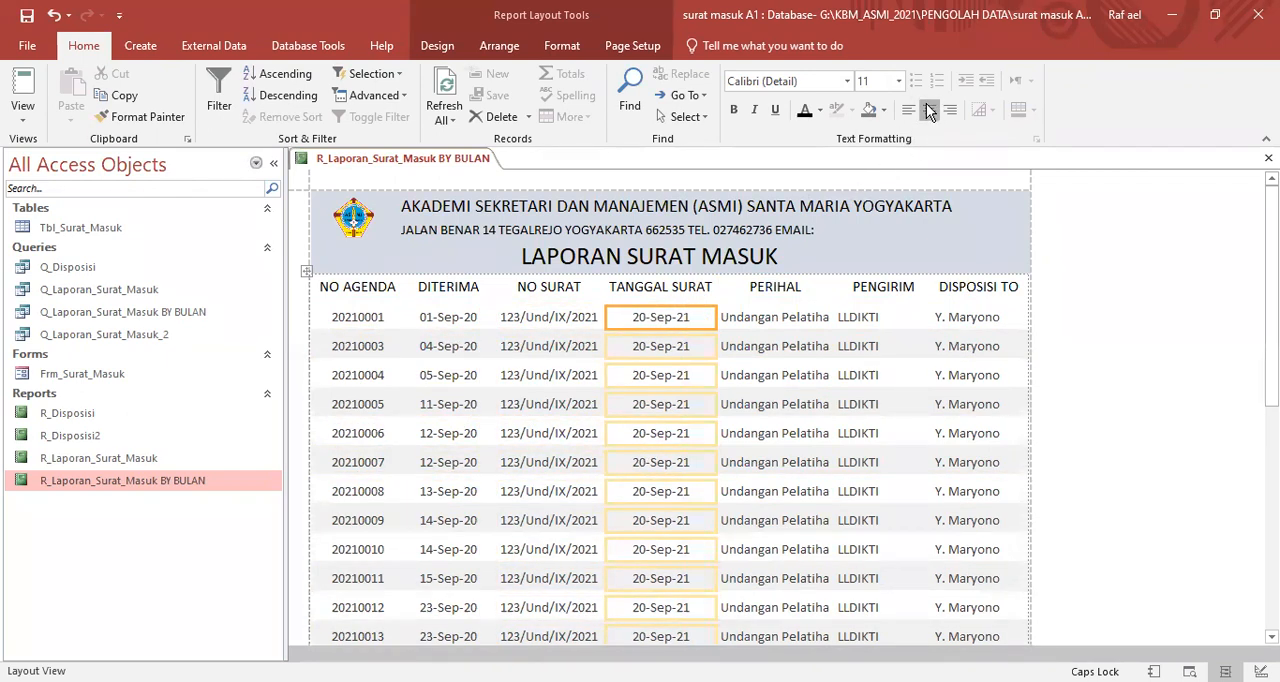
- Centre the data values in the PENGIRIM and DISPOSISI TO columns, leaving the PERIHAL values left-aligned
left_click(778, 322)
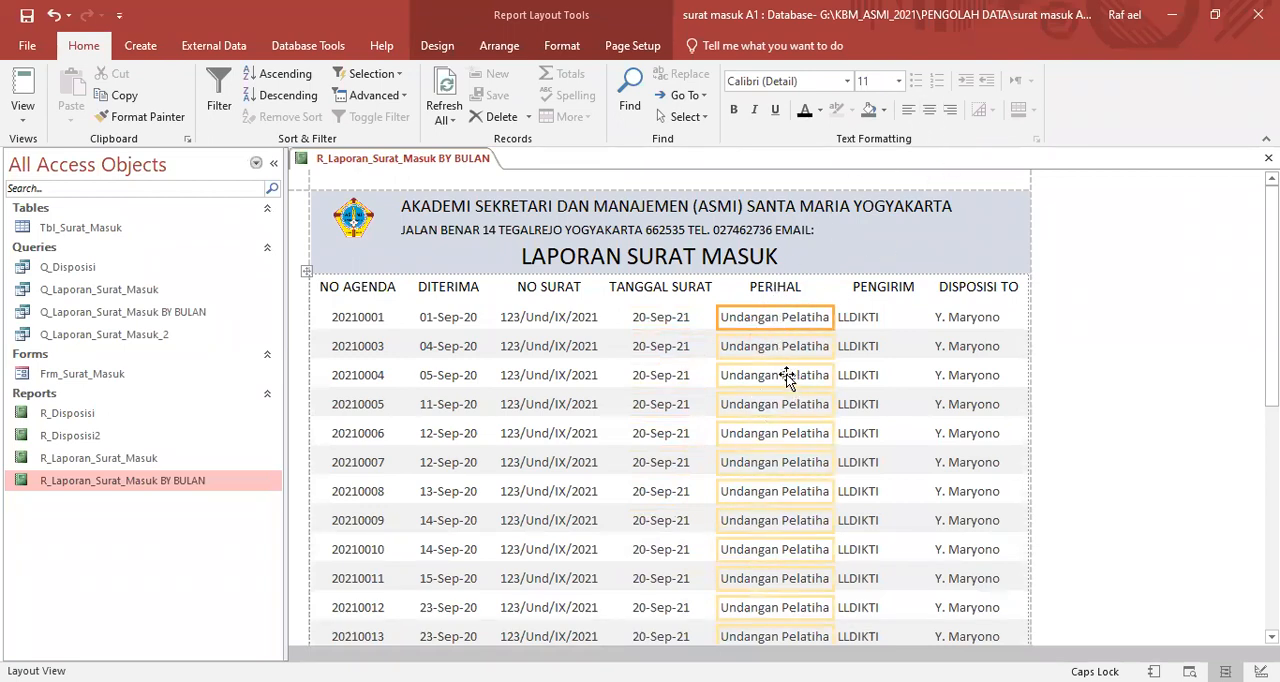
left_click(876, 316)
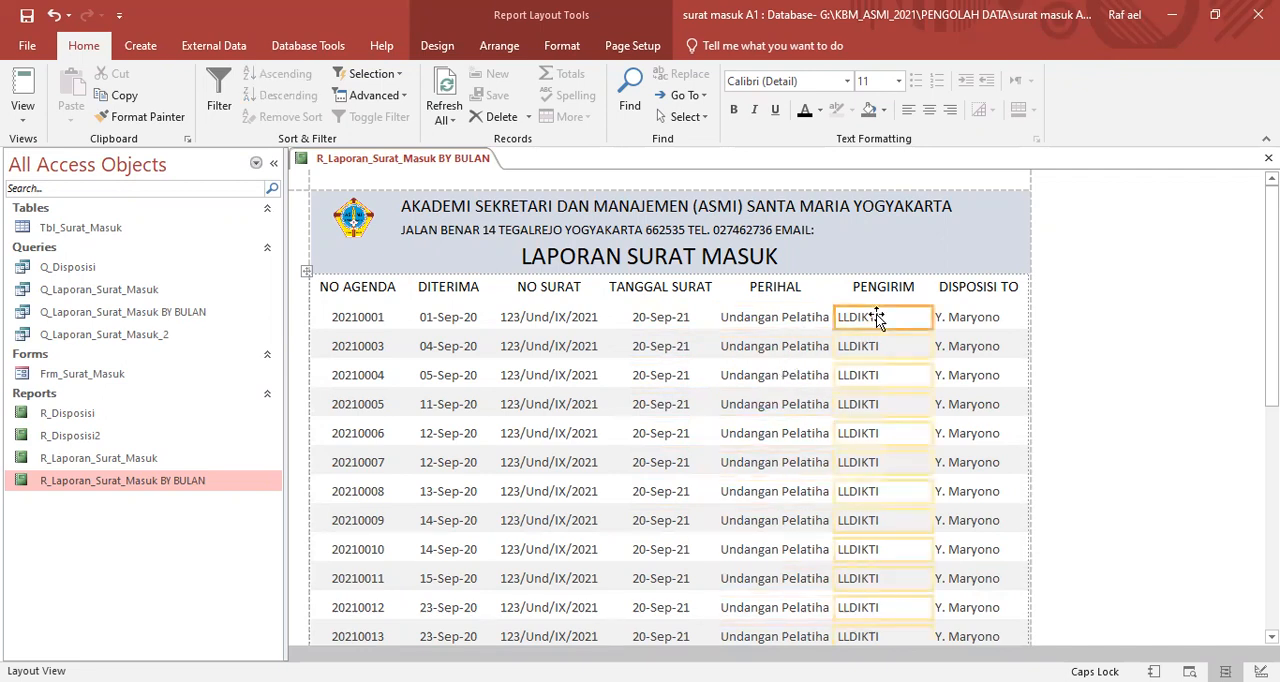
left_click(929, 110)
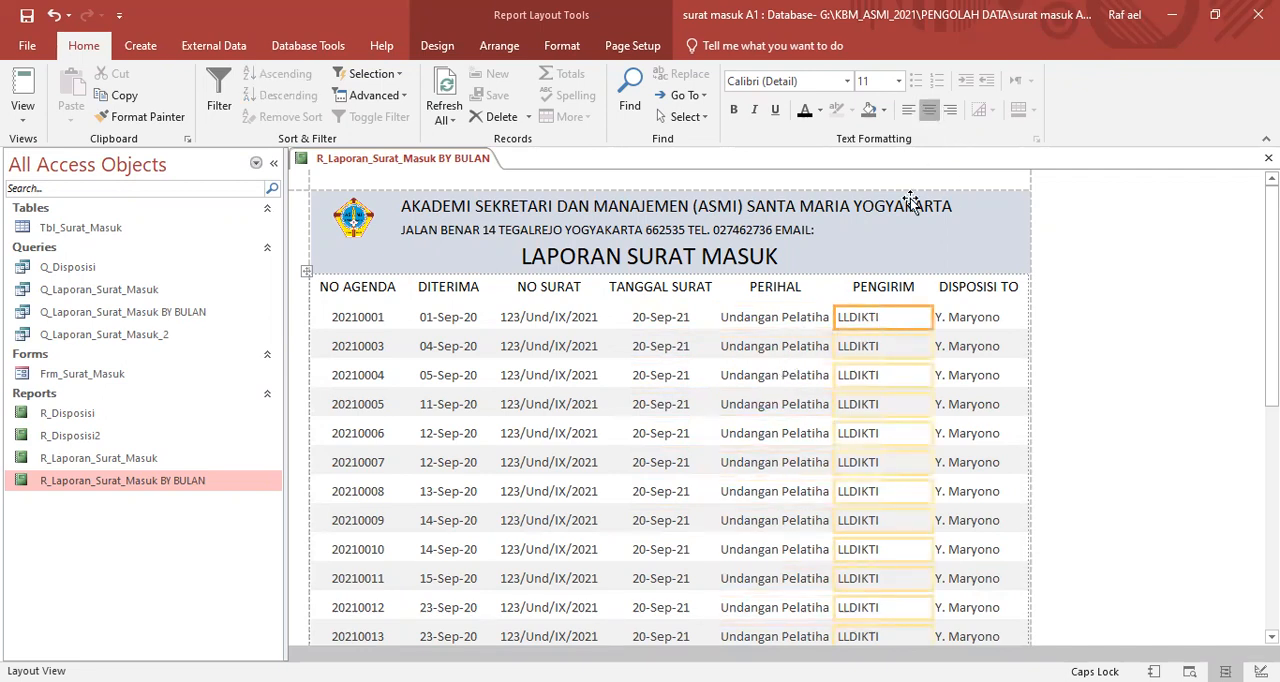
left_click(987, 322)
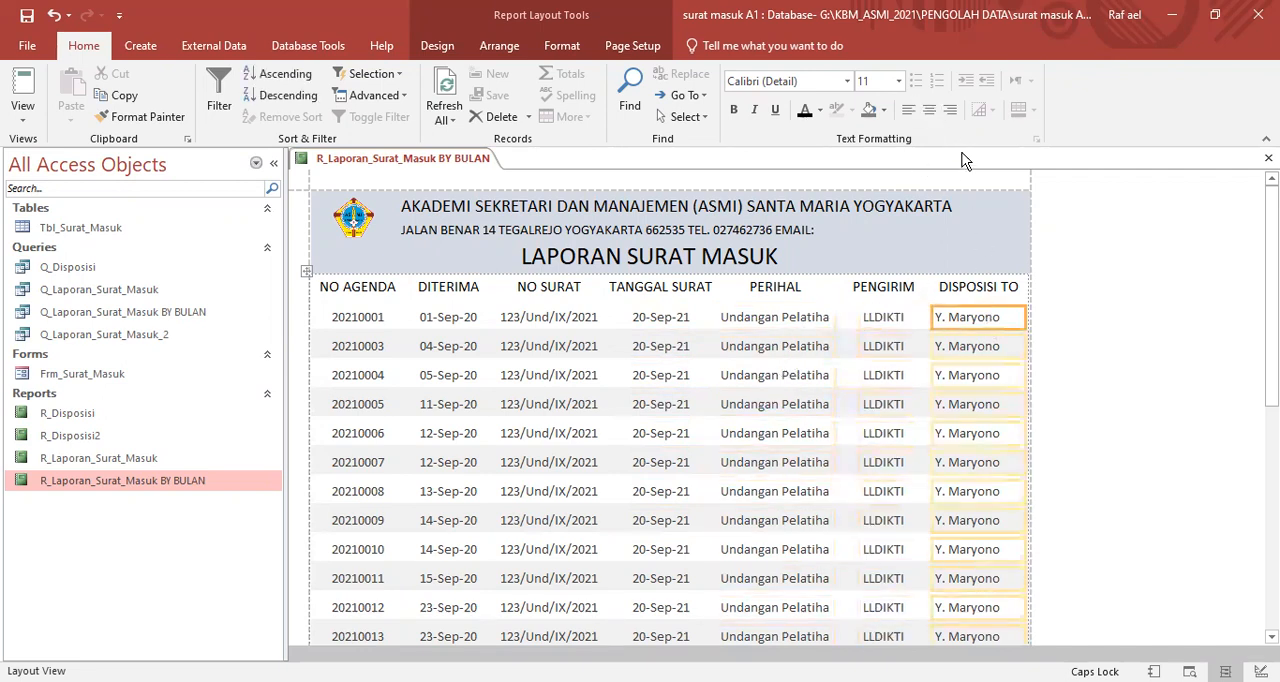
left_click(929, 110)
left_click(1143, 290)
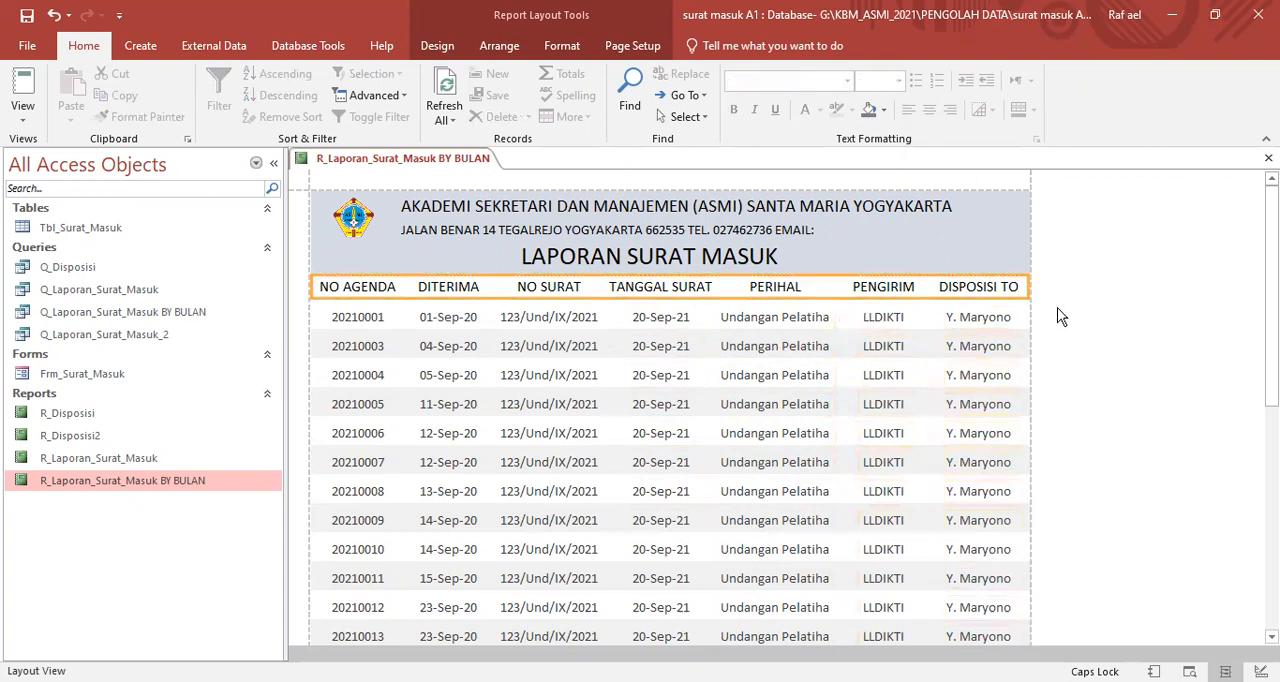
- Review the whole report in Print Preview, from the title header to the last record, and return to Layout View
scroll(1130, 300, "down", 3)
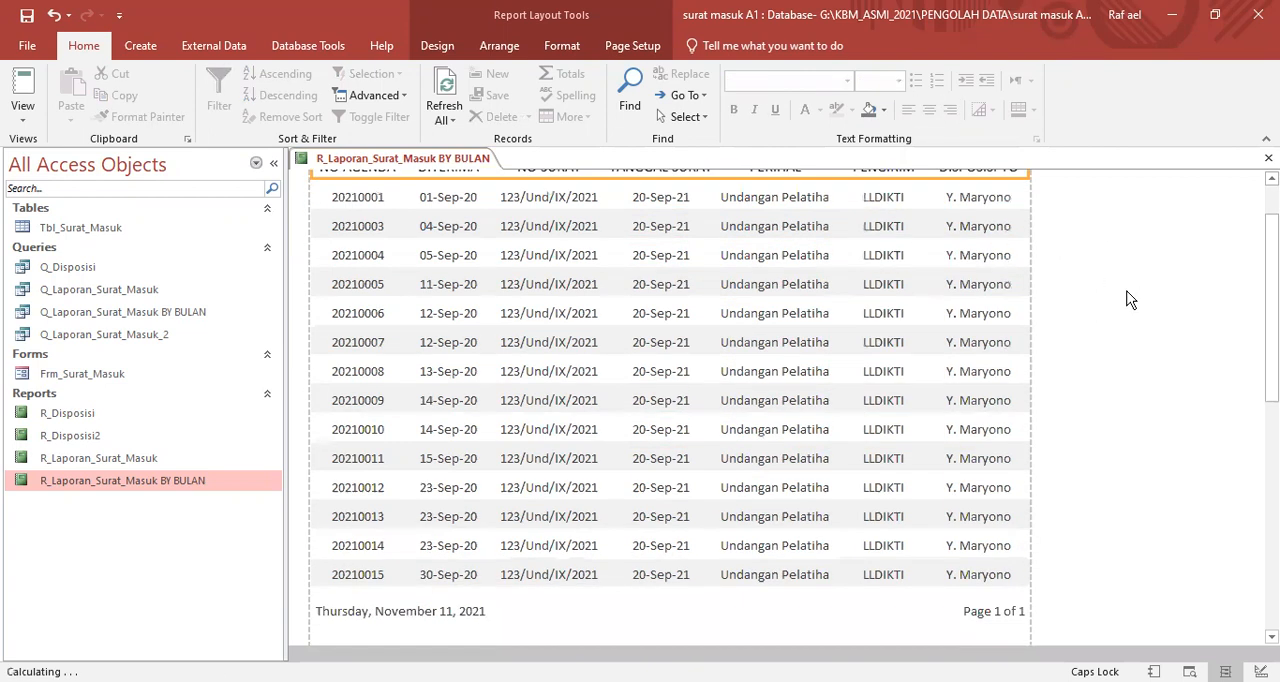
scroll(1140, 285, "up", 3)
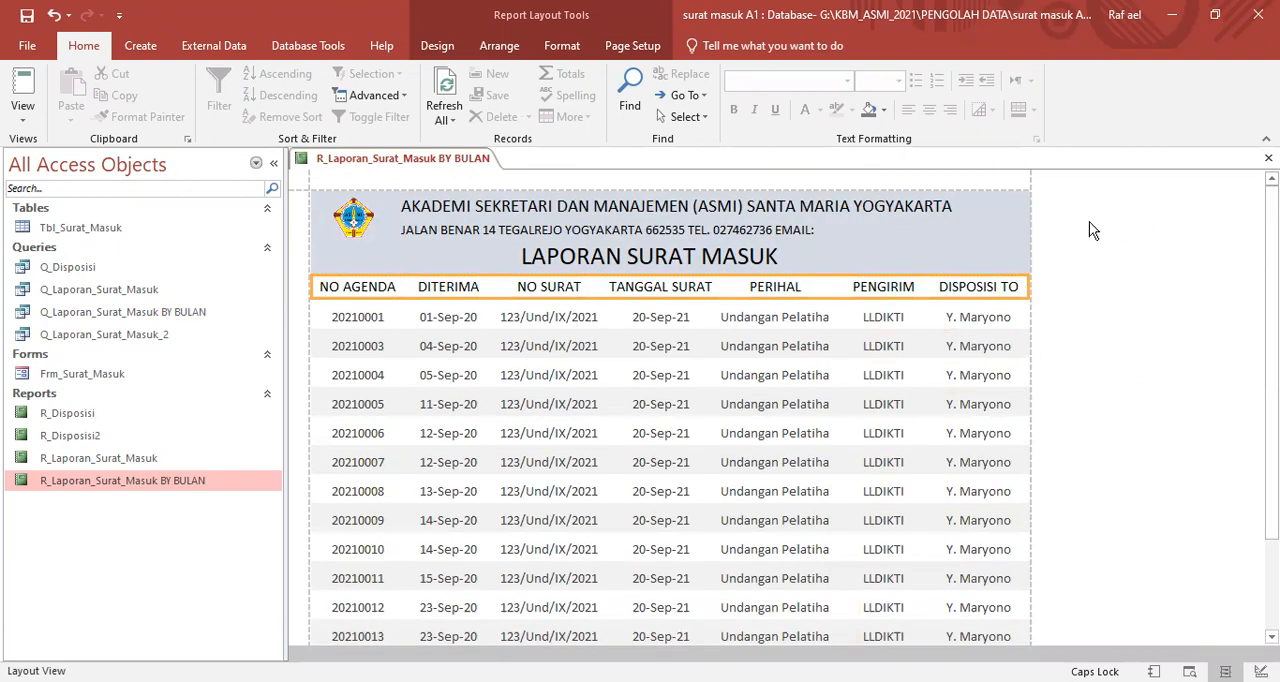
right_click(398, 164)
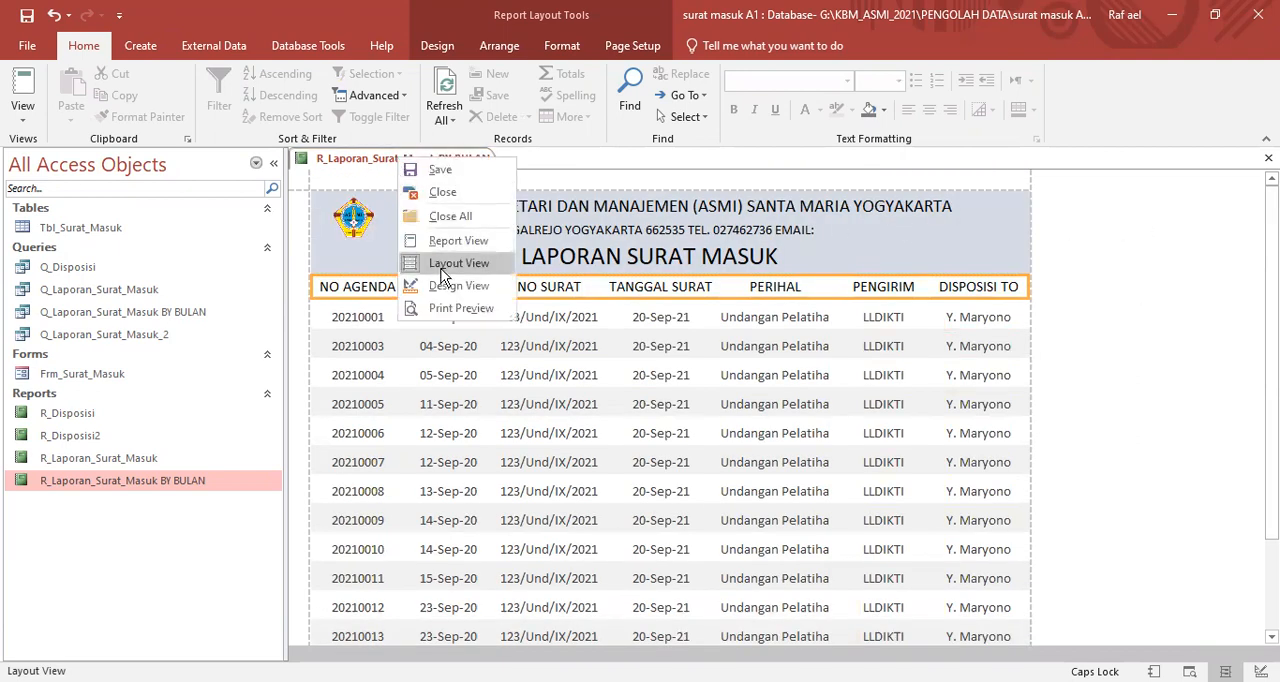
left_click(463, 308)
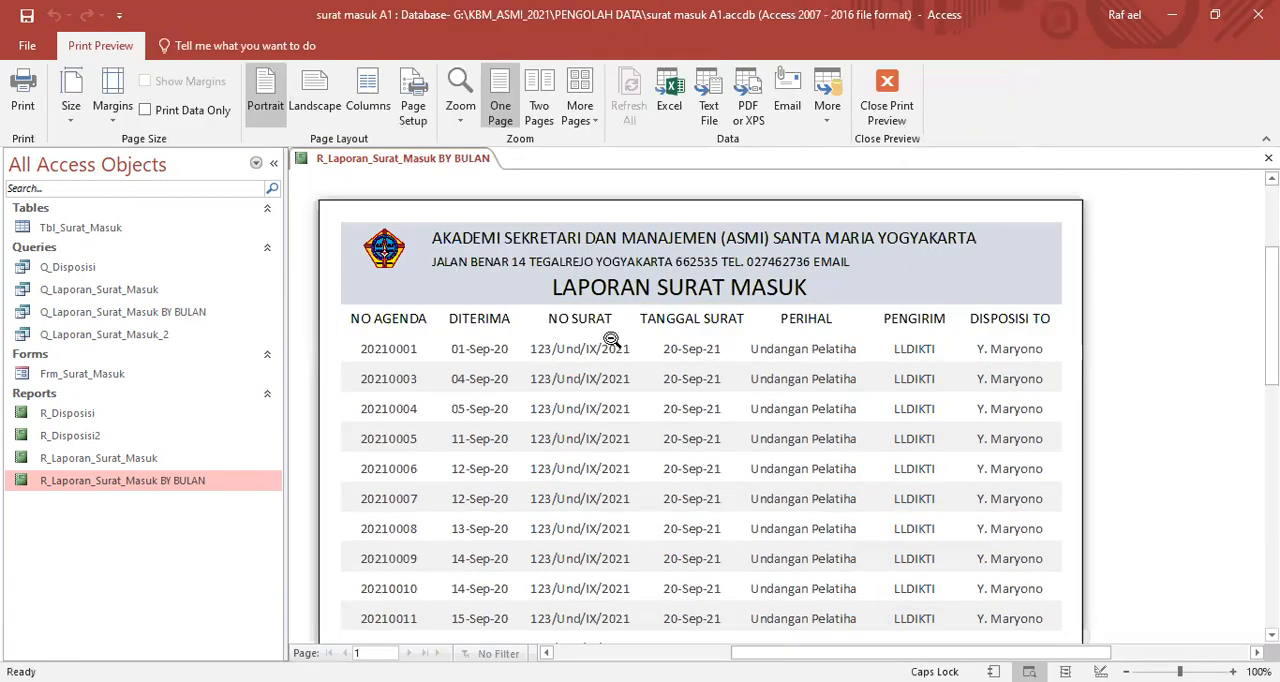
scroll(690, 320, "down", 5)
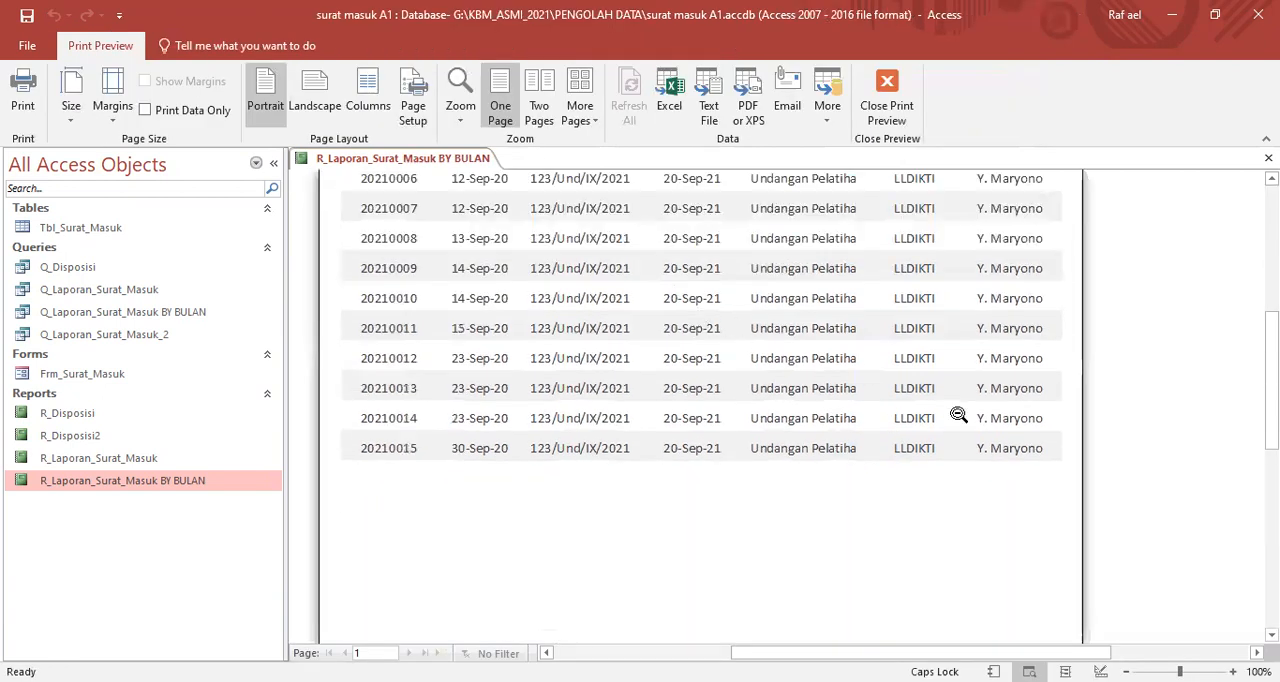
scroll(958, 410, "up", 1)
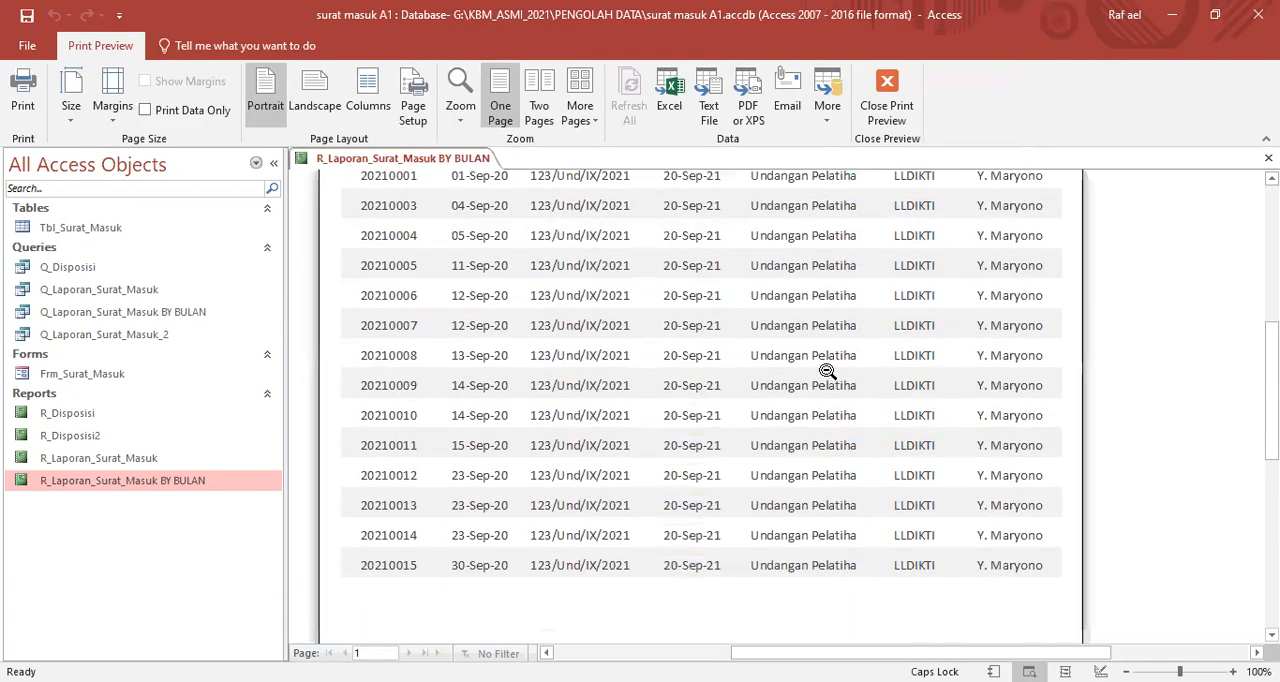
scroll(754, 357, "up", 3)
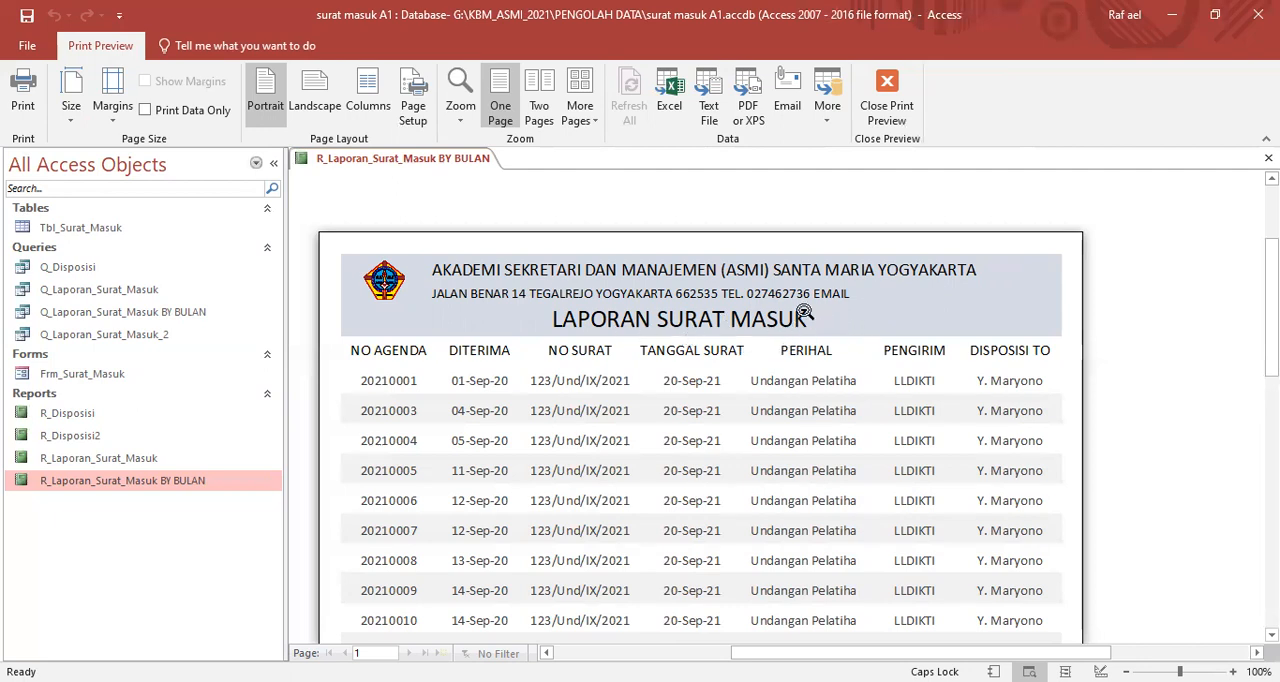
right_click(840, 287)
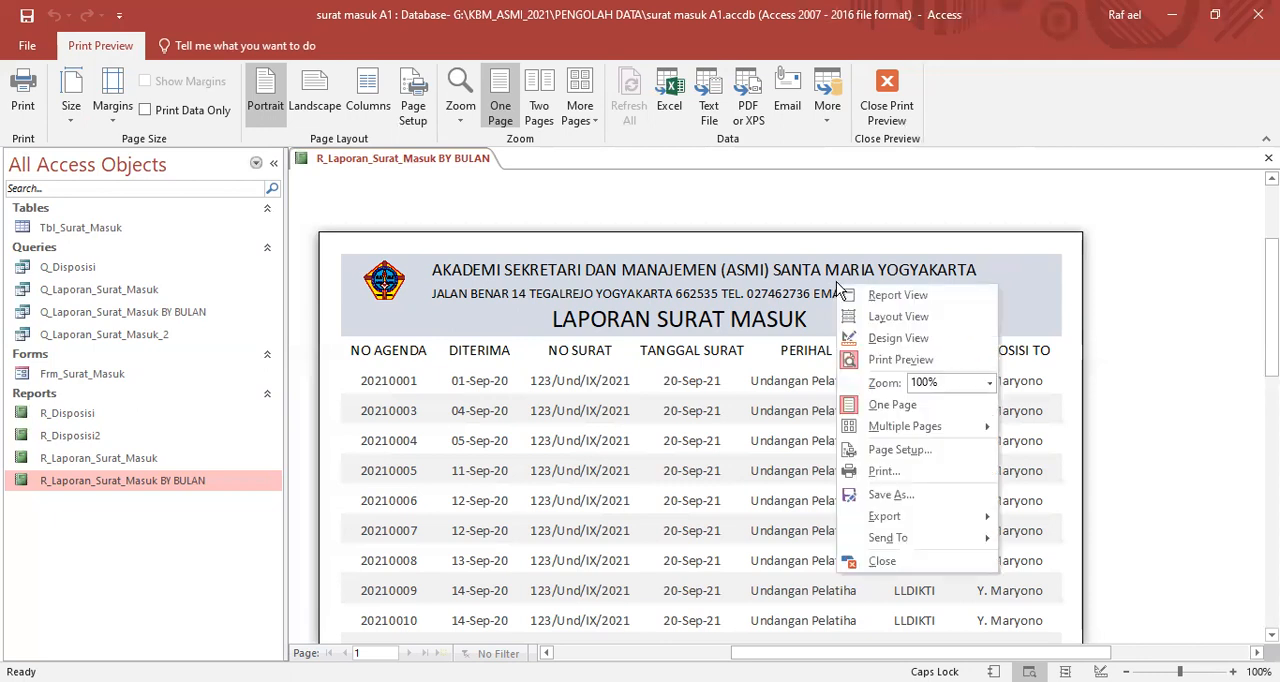
left_click(874, 318)
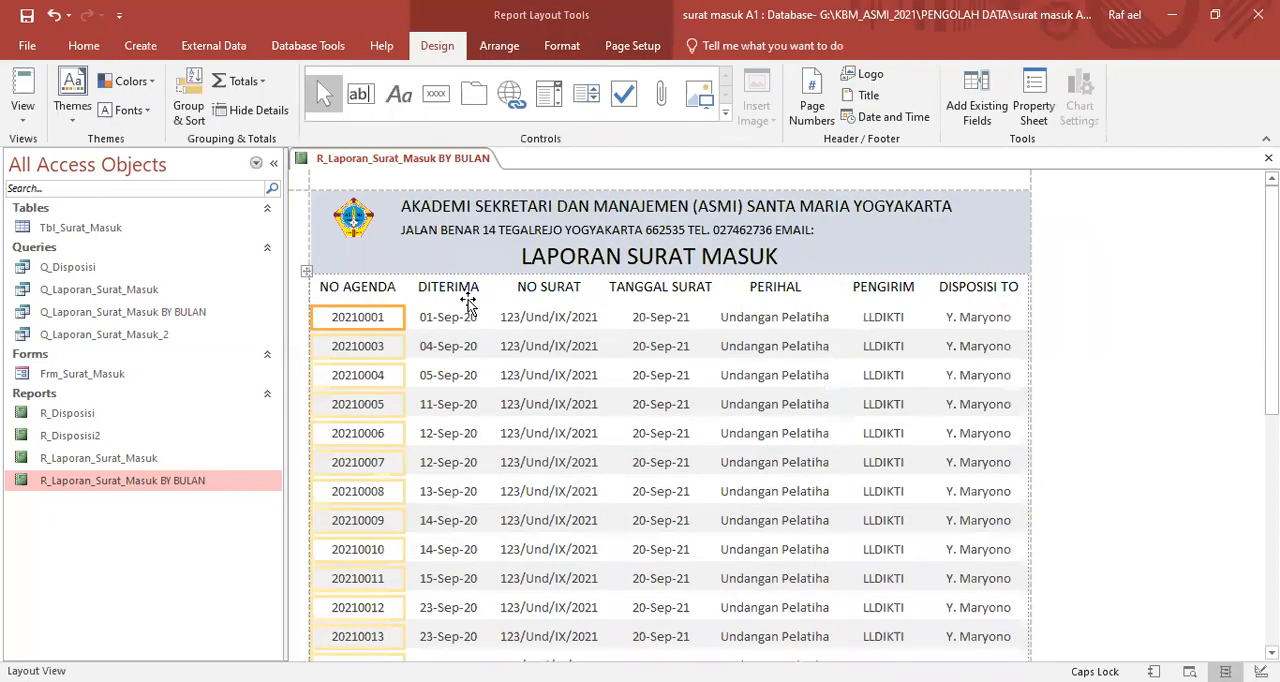
left_click(370, 287)
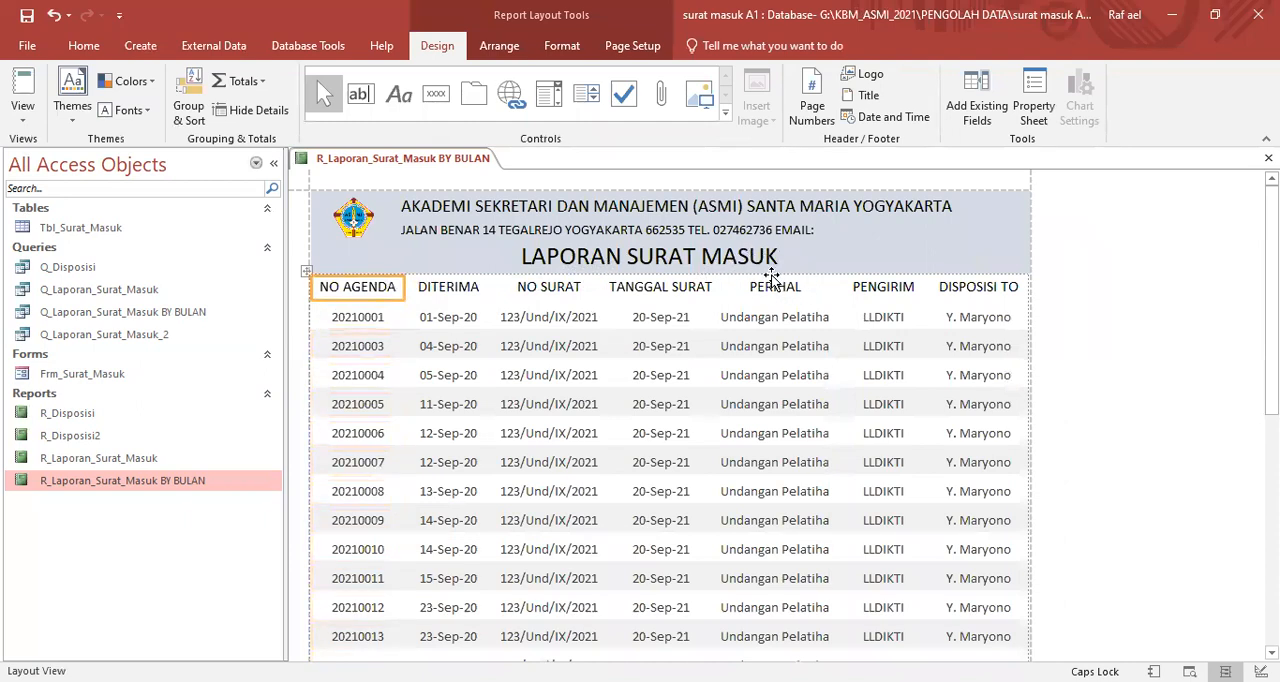
left_click(838, 243)
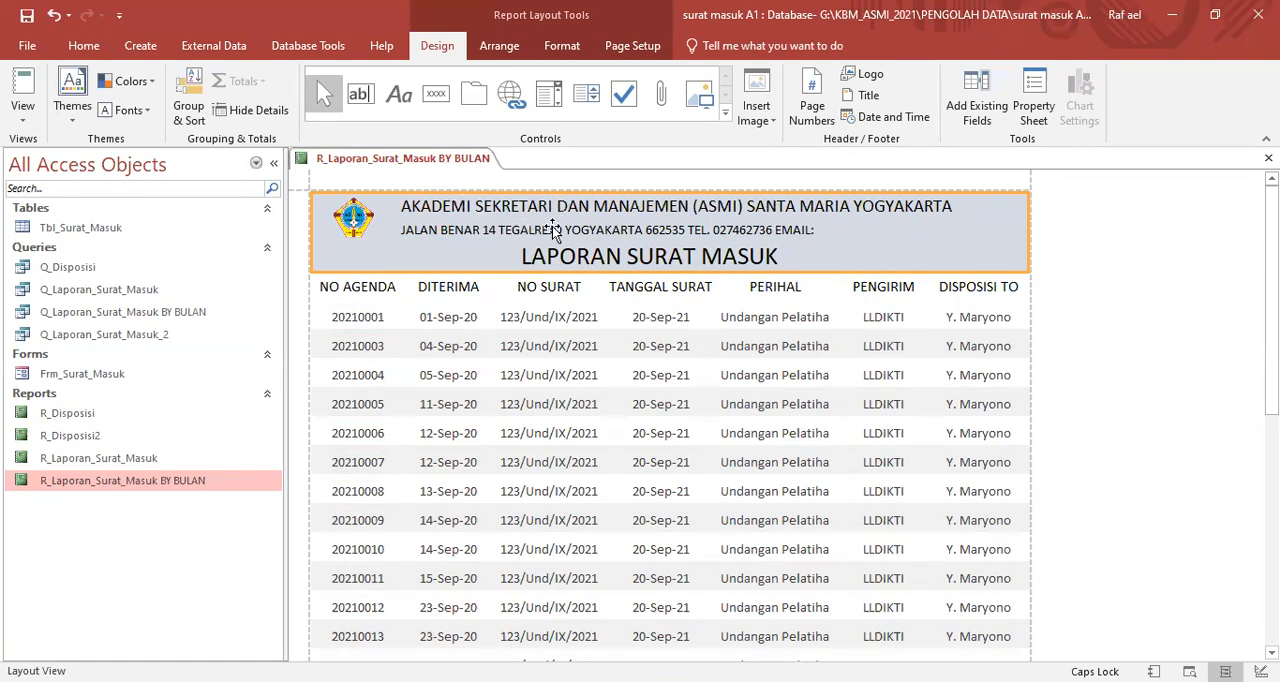
left_click(470, 287)
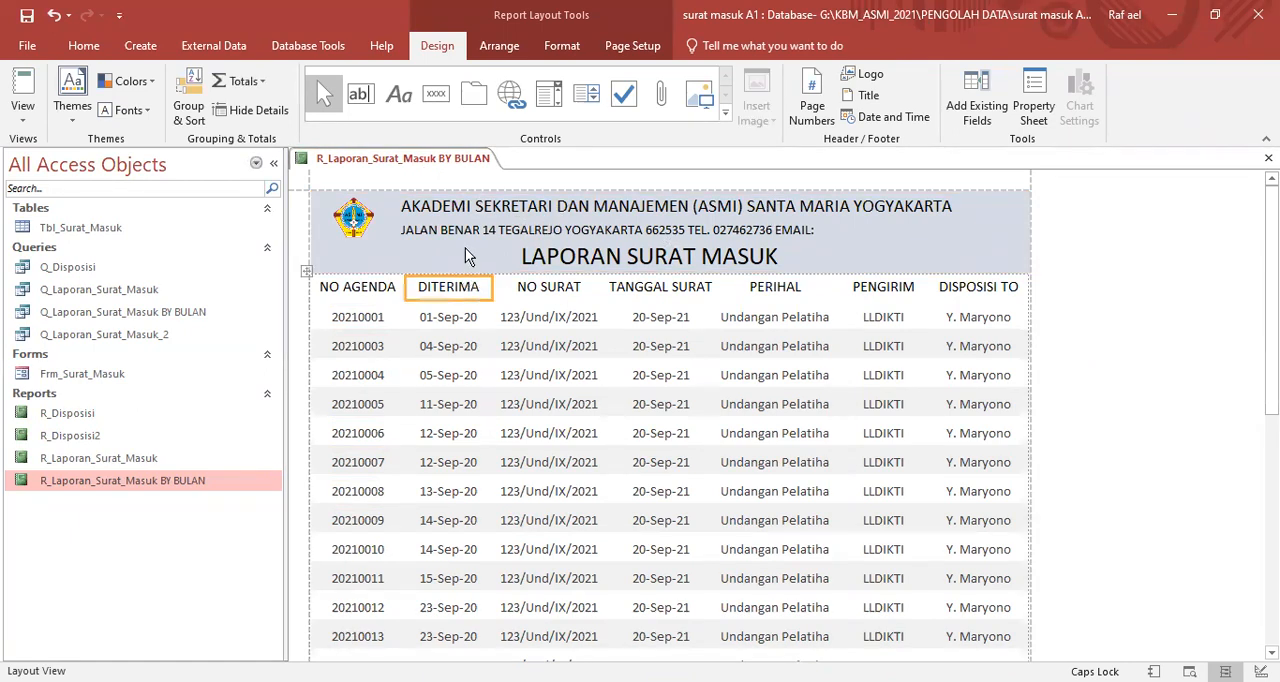
left_click(1102, 272)
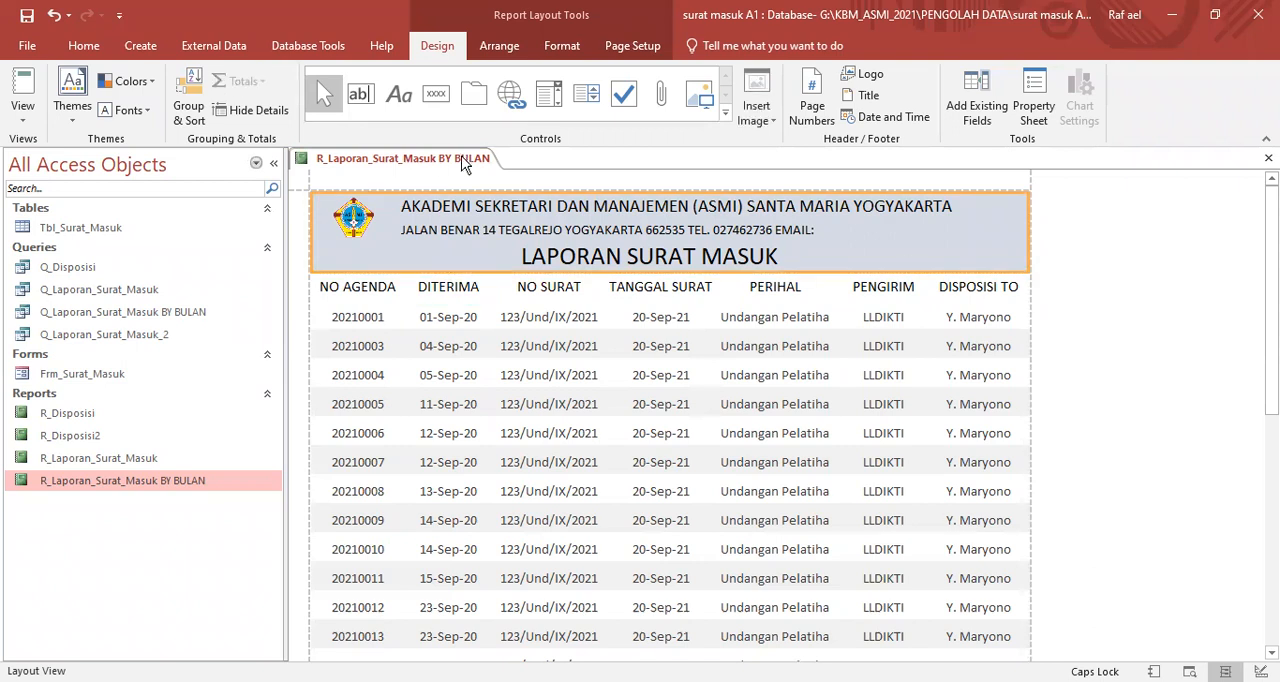
- Switch the R_Laporan_Surat_Masuk BY BULAN report to Design View
right_click(428, 163)
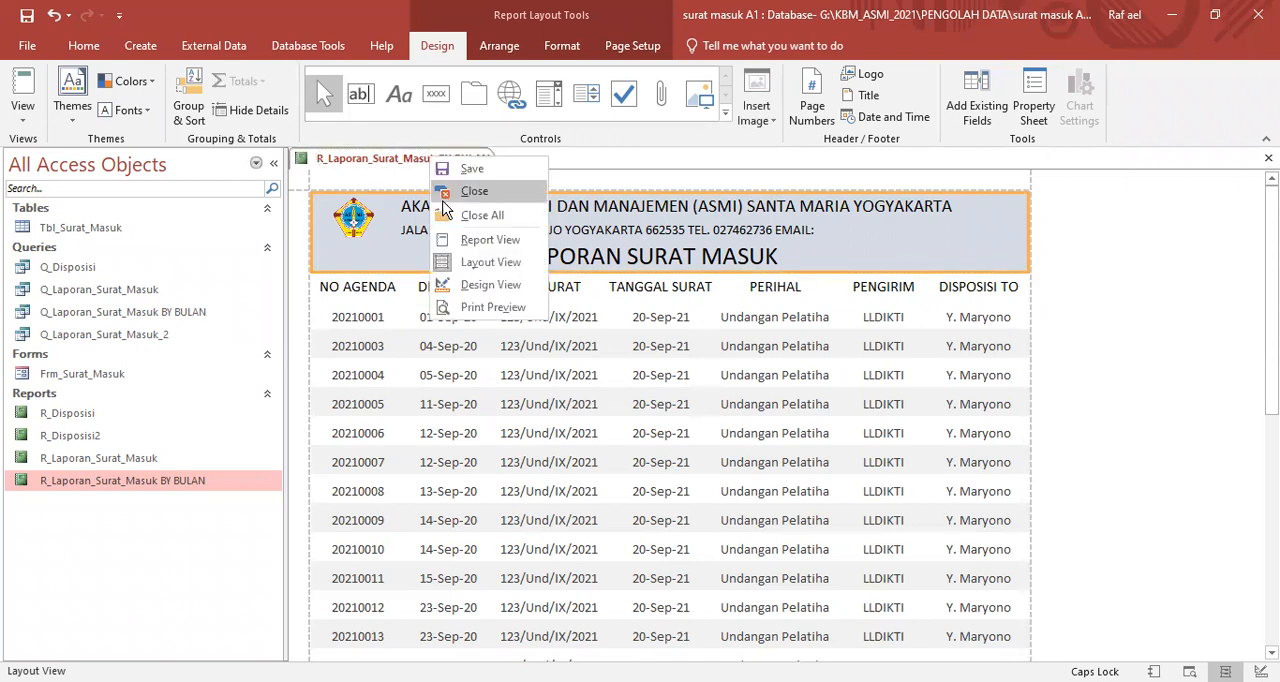
left_click(489, 286)
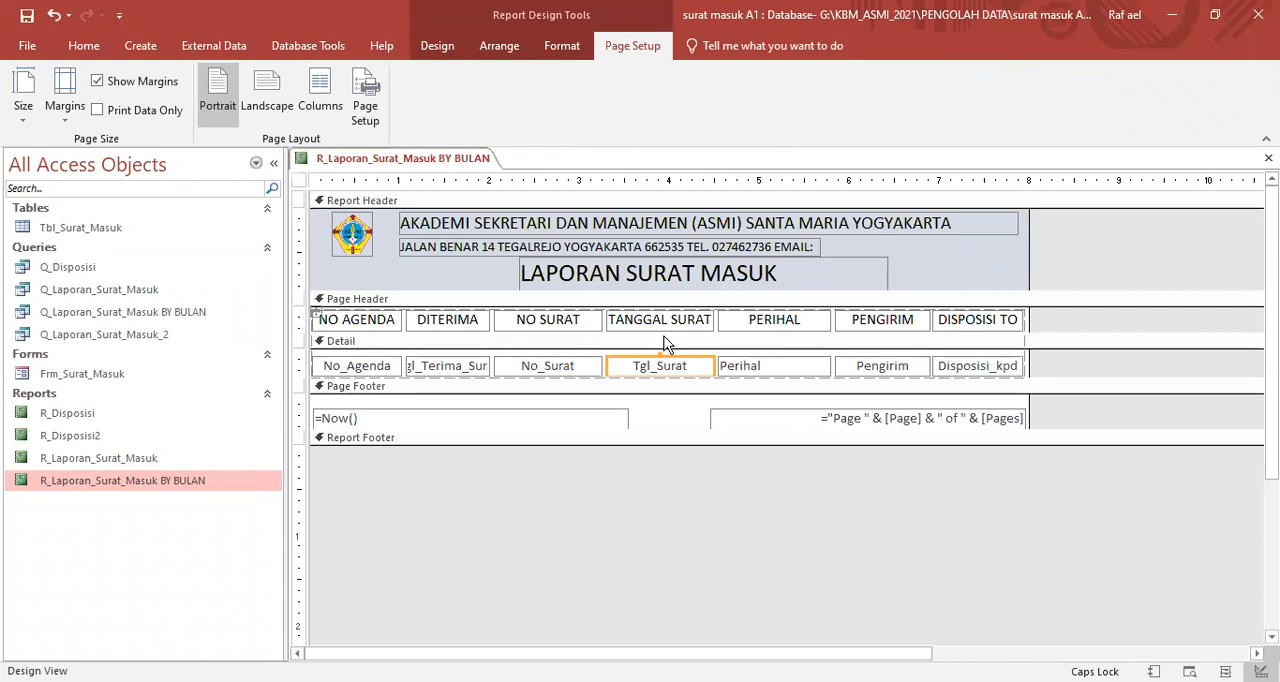
- Extend the Report Header section slightly downward to leave space below the LAPORAN SURAT MASUK title
left_click(904, 294)
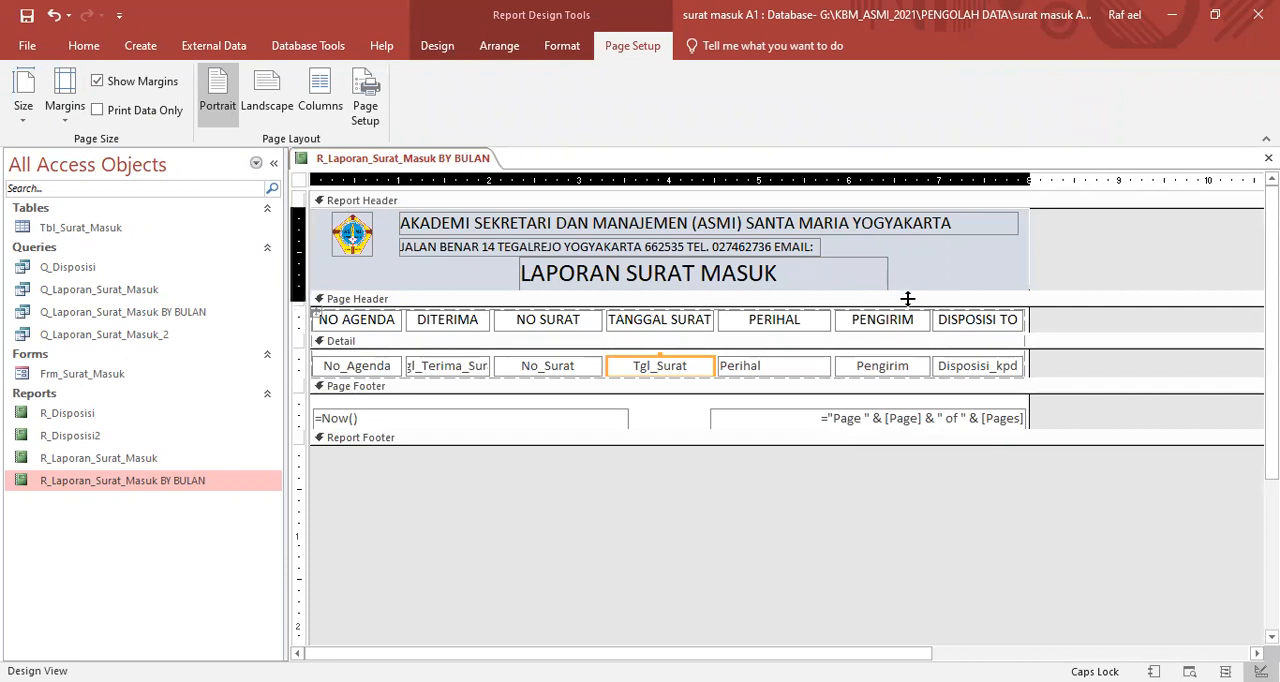
left_click_drag(907, 300, 907, 302)
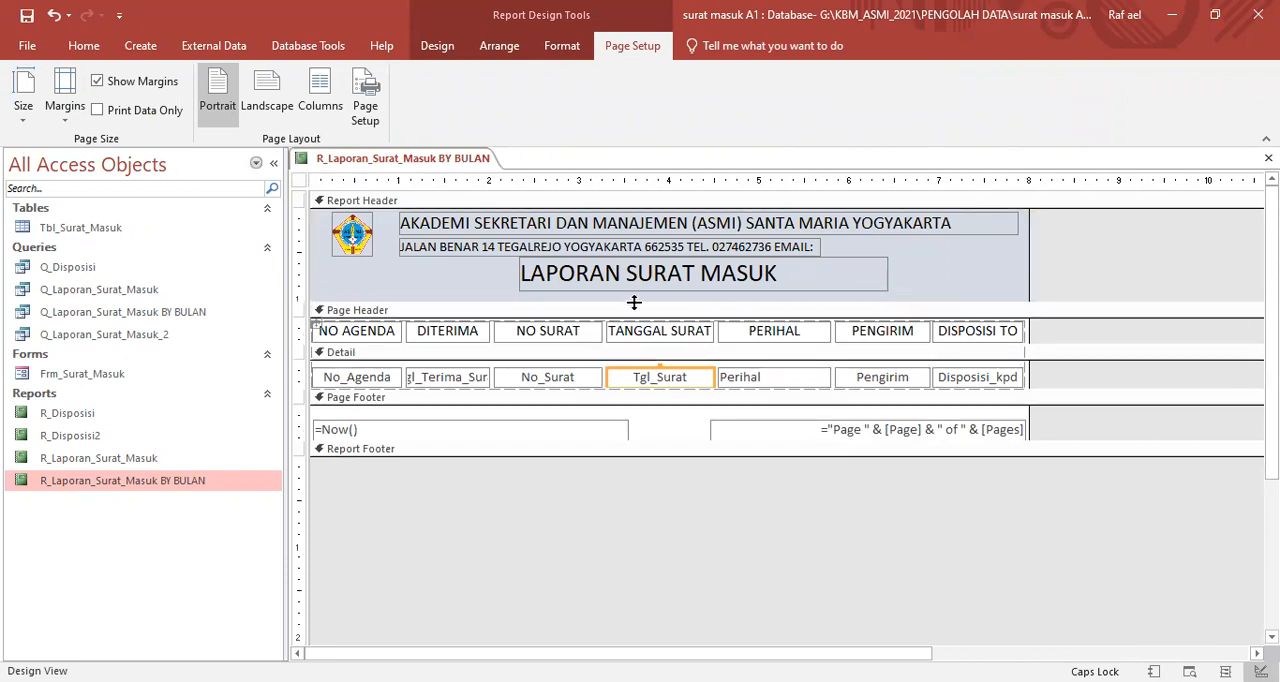
- Open the report in Print Preview for letters dated from 1/9/2020 to 30/9/2020
right_click(428, 157)
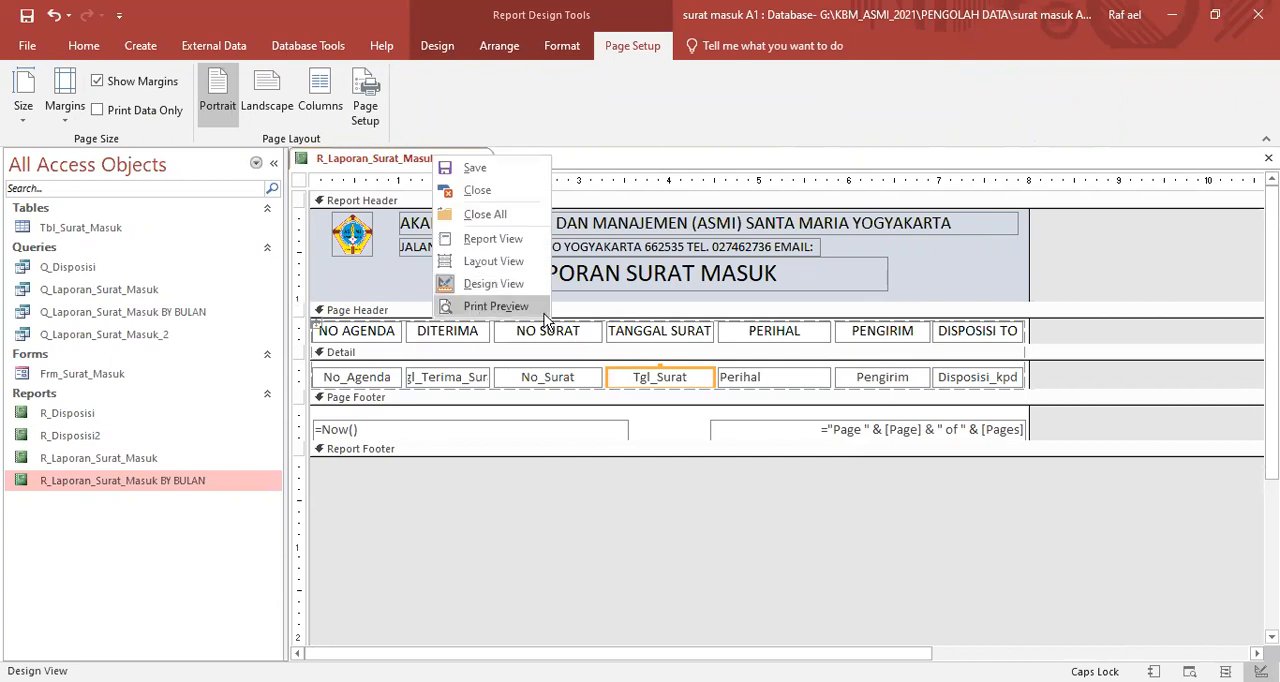
left_click(490, 305)
type("1/")
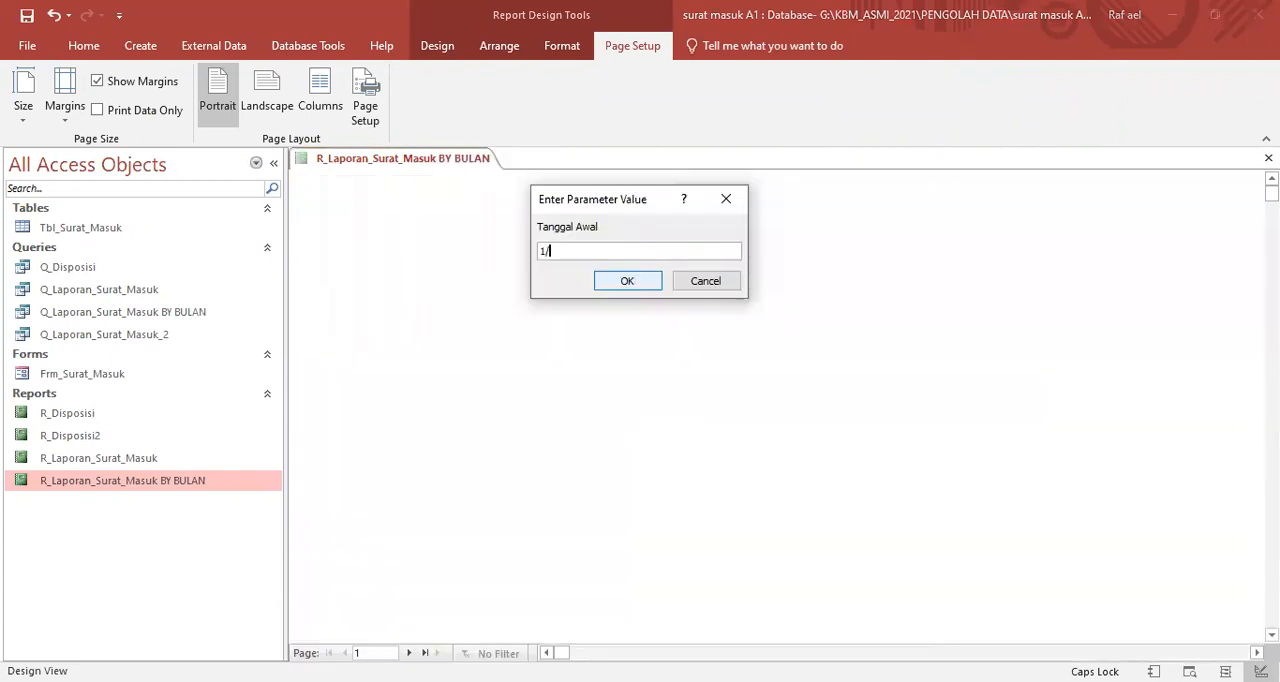
type("9/2020")
left_click(624, 281)
type("30/9/2020")
left_click(600, 280)
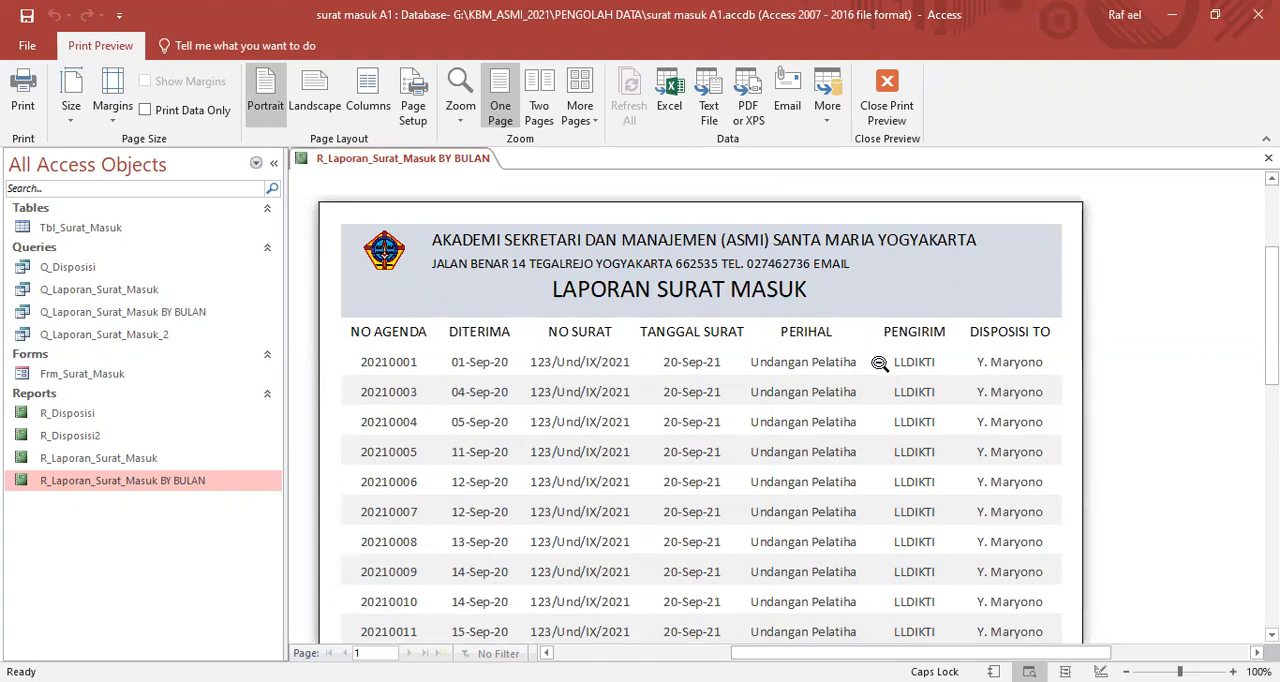
- Review the previewed page from the title header to the page footer, and return to Design View
scroll(900, 395, "down", 5)
scroll(911, 412, "down", 1)
scroll(821, 315, "up", 3)
scroll(823, 315, "down", 6)
scroll(860, 390, "down", 1)
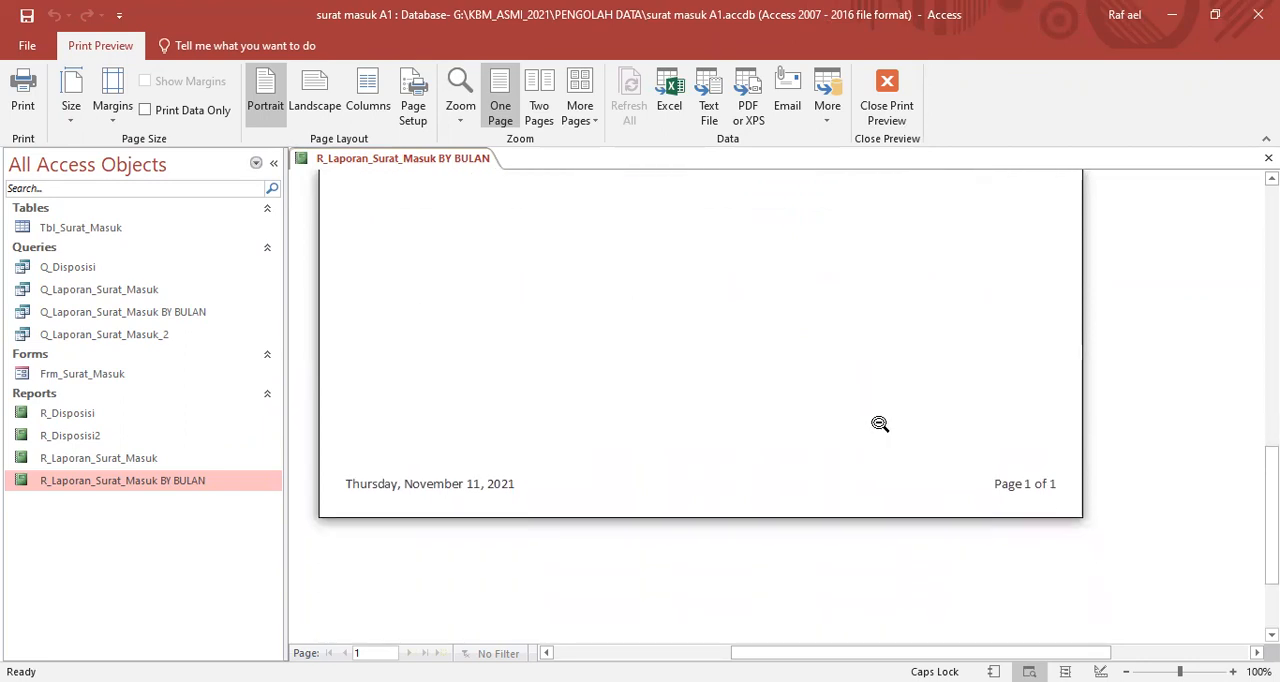
scroll(880, 423, "up", 5)
scroll(879, 423, "up", 4)
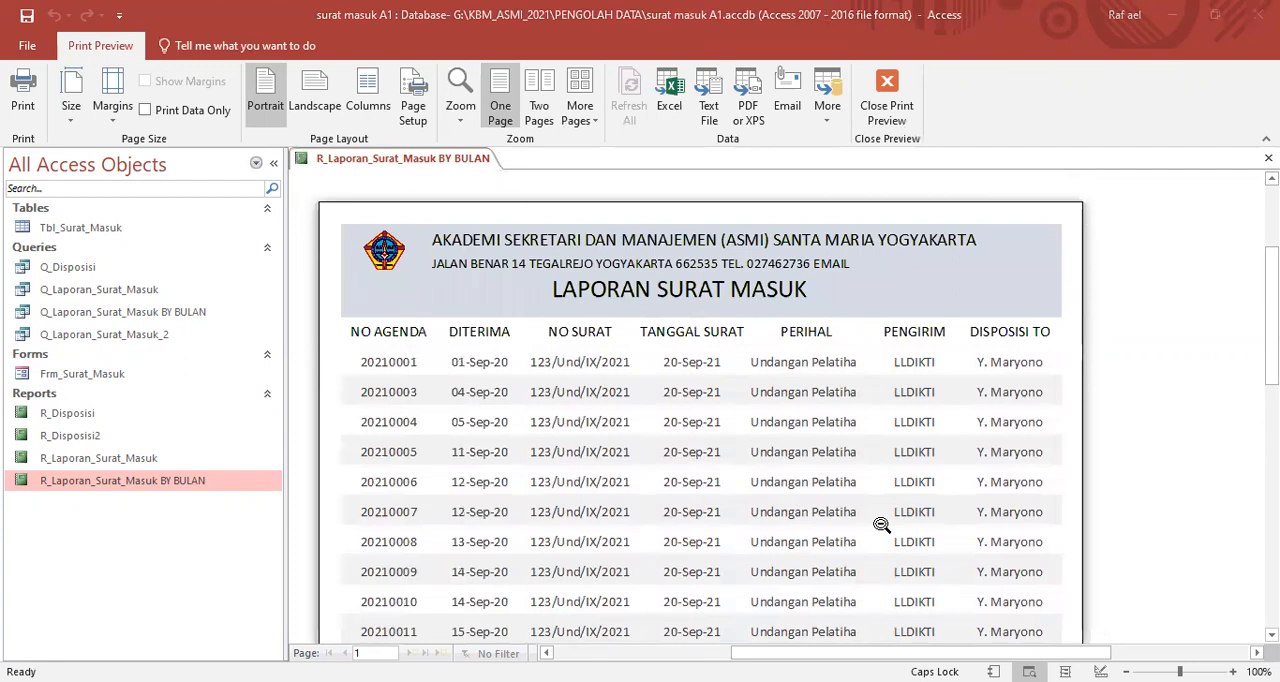
key("Escape")
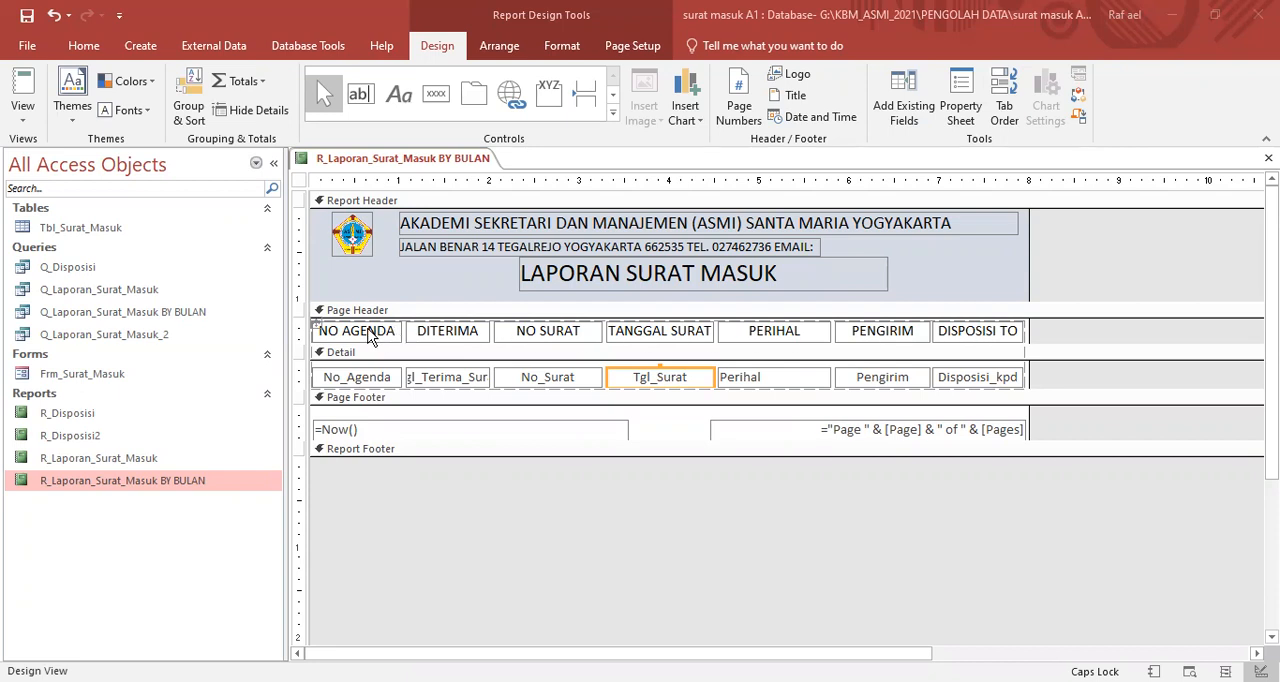
- Enlarge the Page Header section slightly and move all the column heading labels down within it
left_click(298, 332)
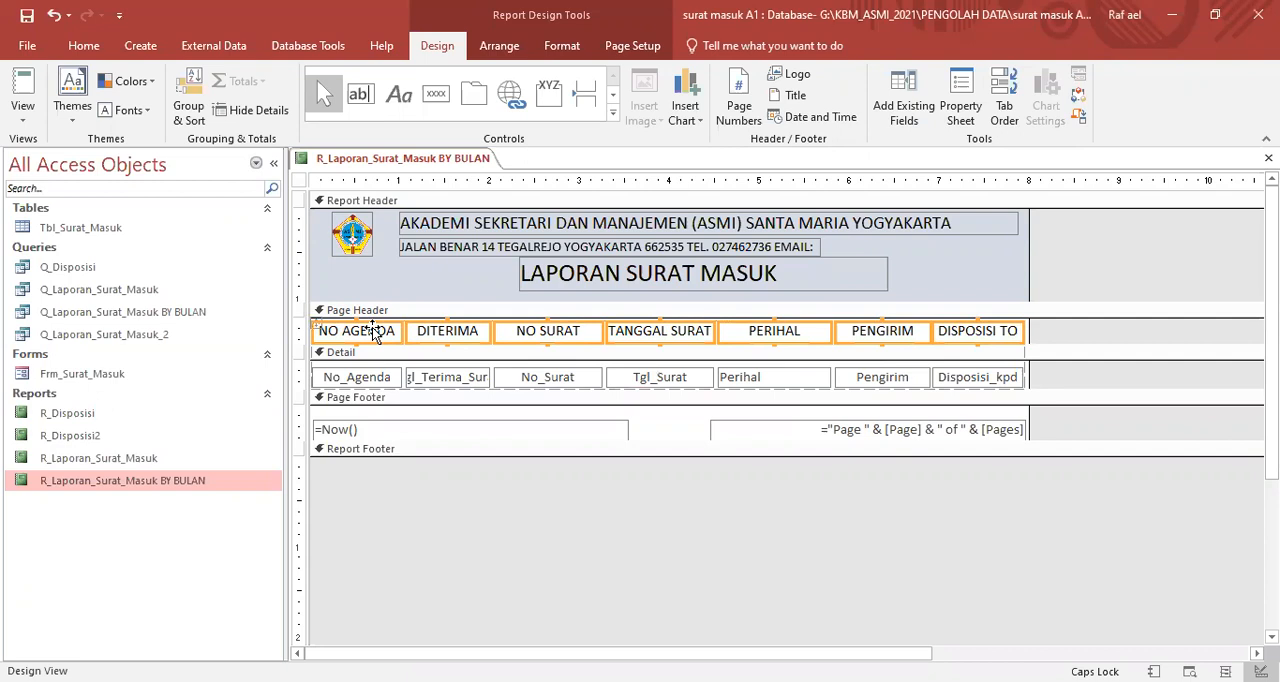
left_click_drag(1055, 343, 1055, 350)
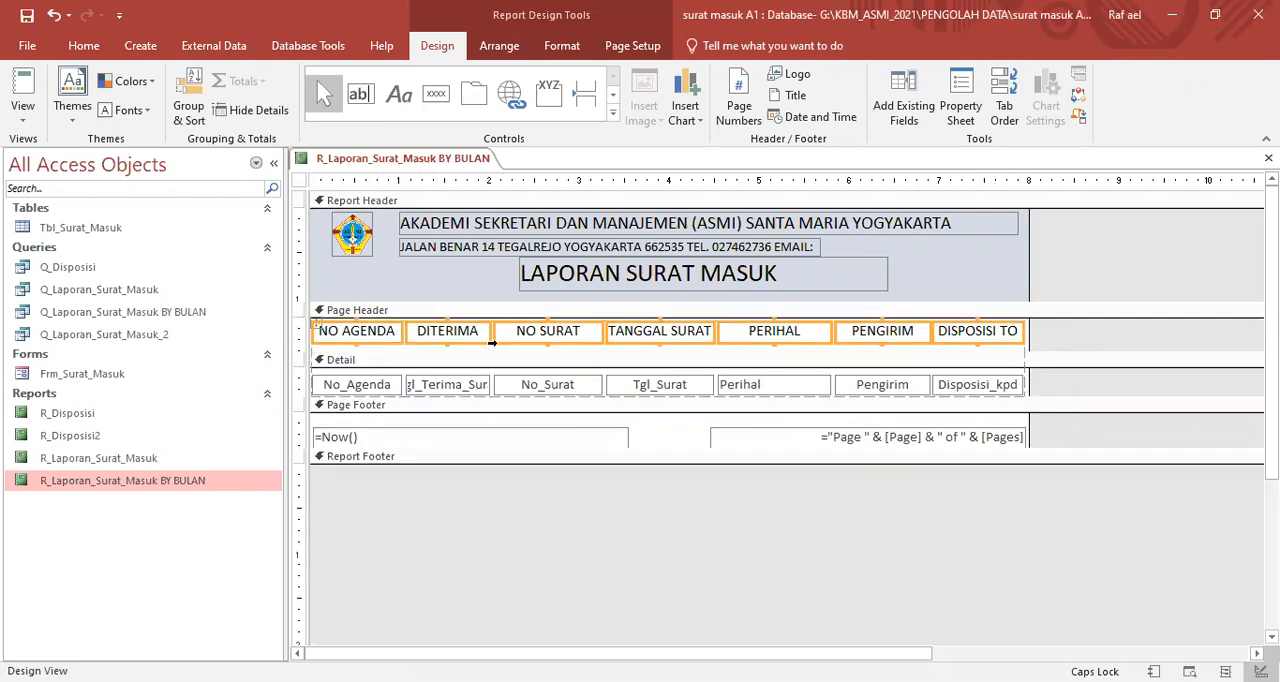
left_click_drag(374, 338, 371, 348)
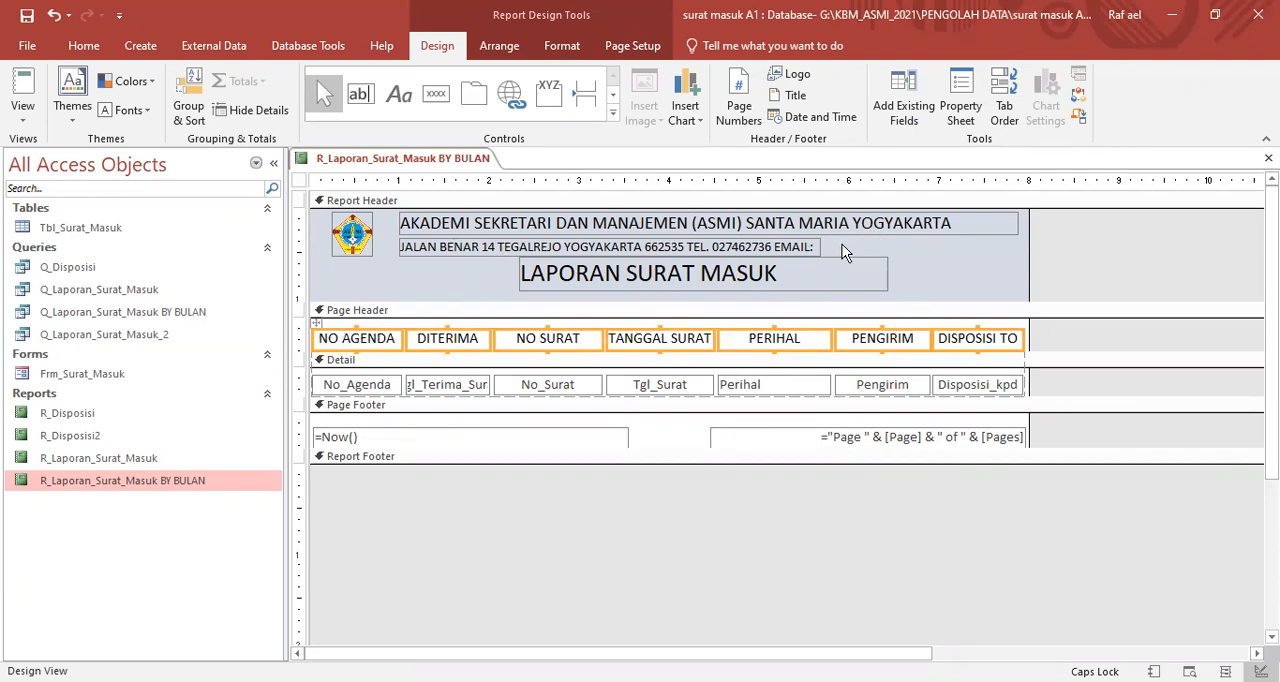
- Check the heading spacing in Report View, using 1/9 as the start date plus an end date, and return to Design View
left_click(417, 161)
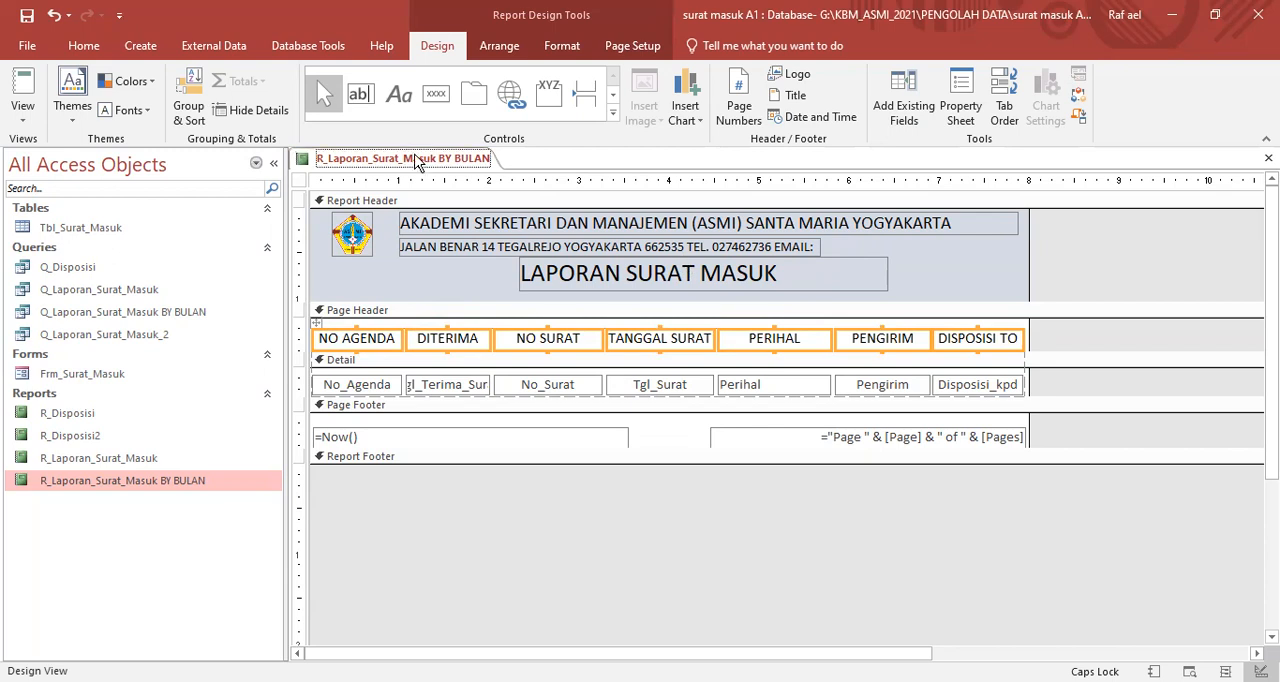
right_click(417, 161)
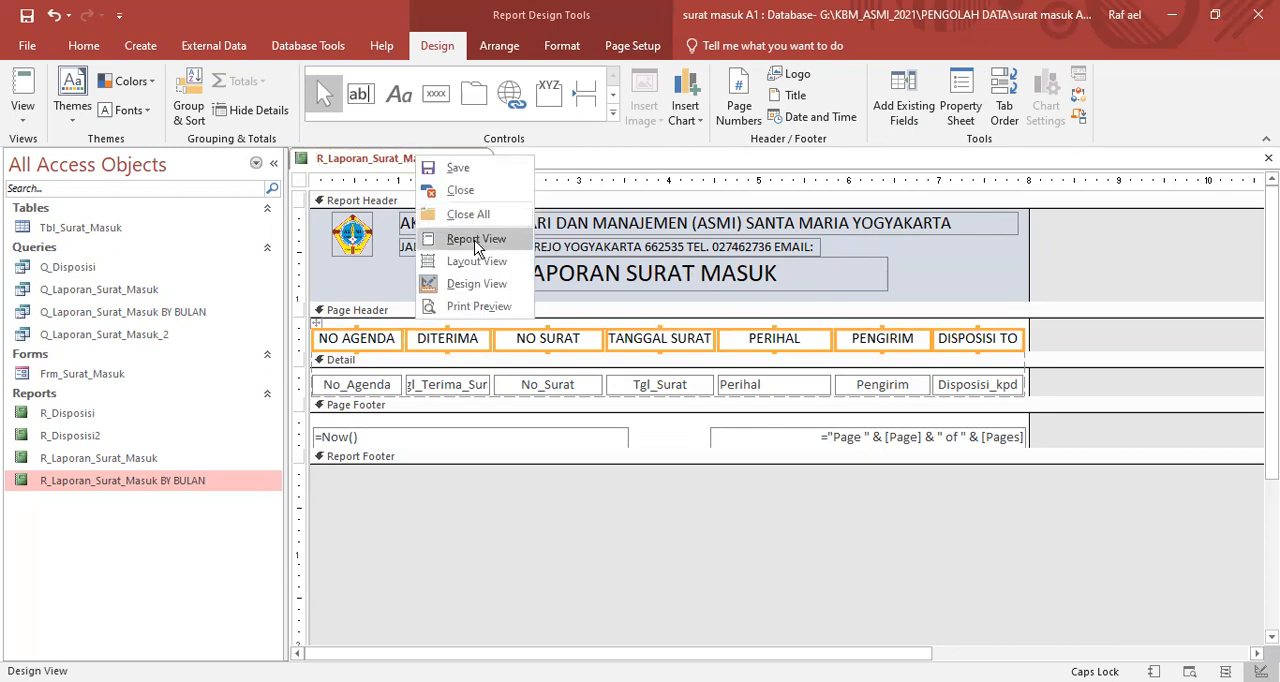
left_click(477, 240)
type("1/9/2020")
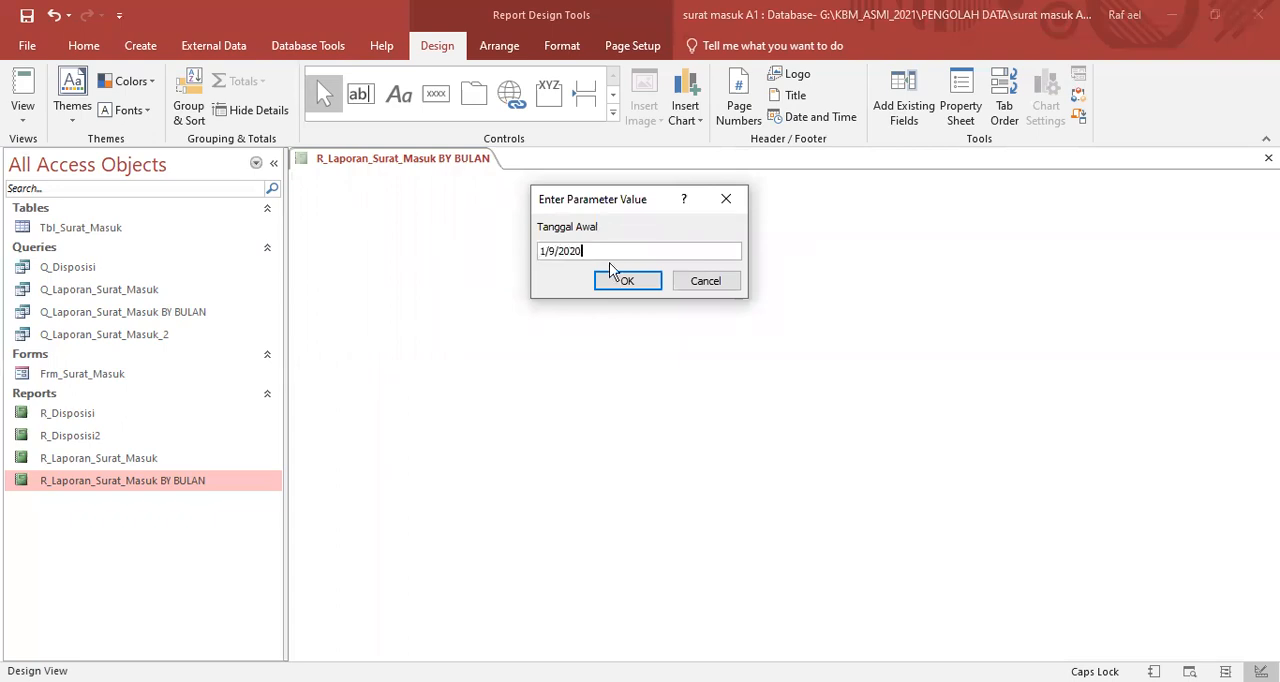
left_click(614, 275)
type("1")
type("2020")
left_click(614, 276)
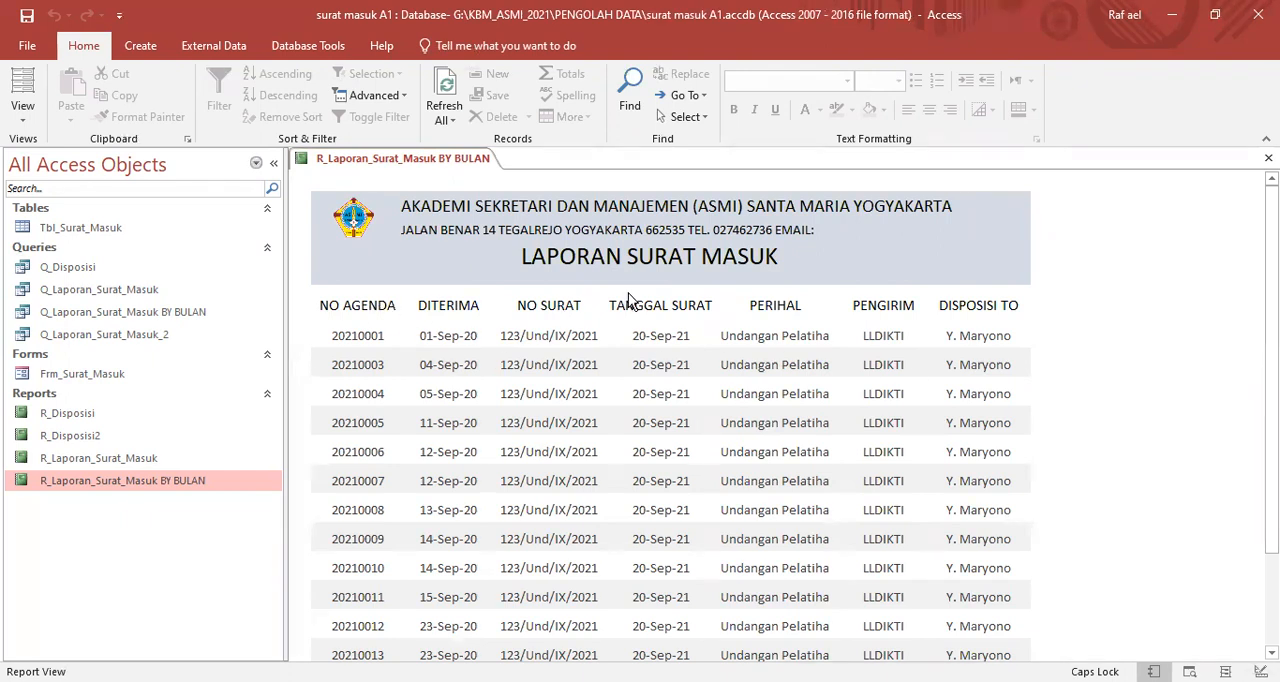
right_click(416, 162)
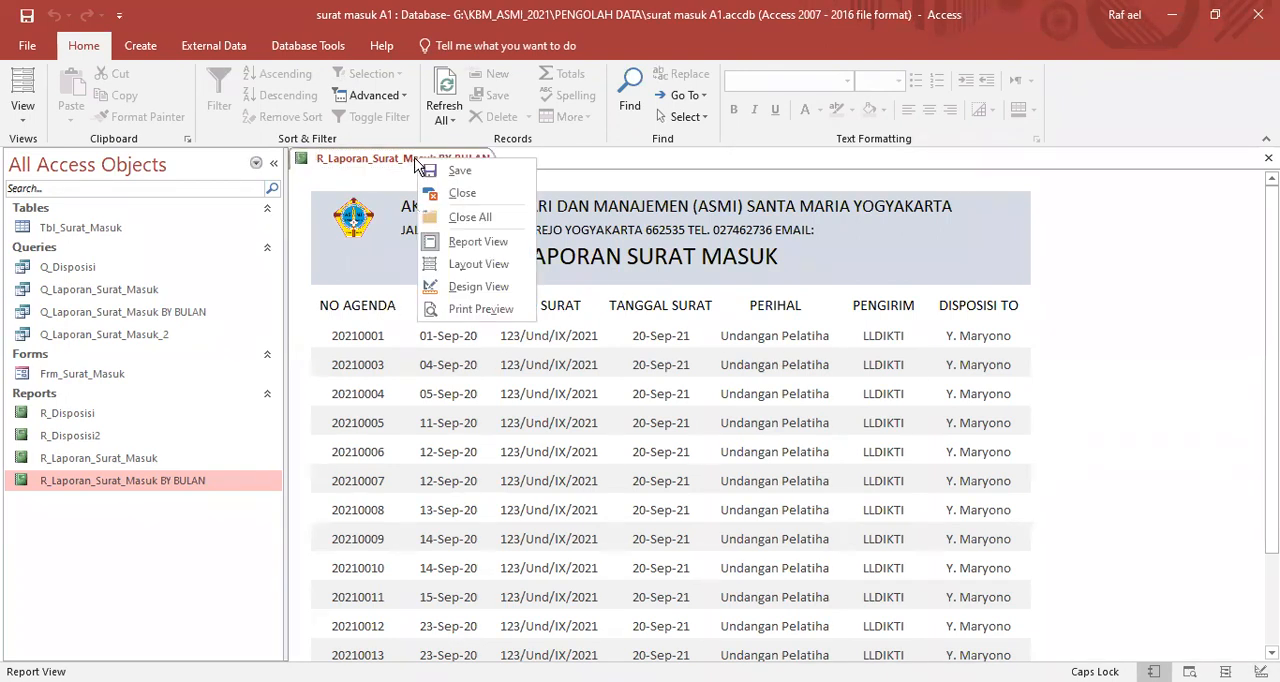
left_click(333, 281)
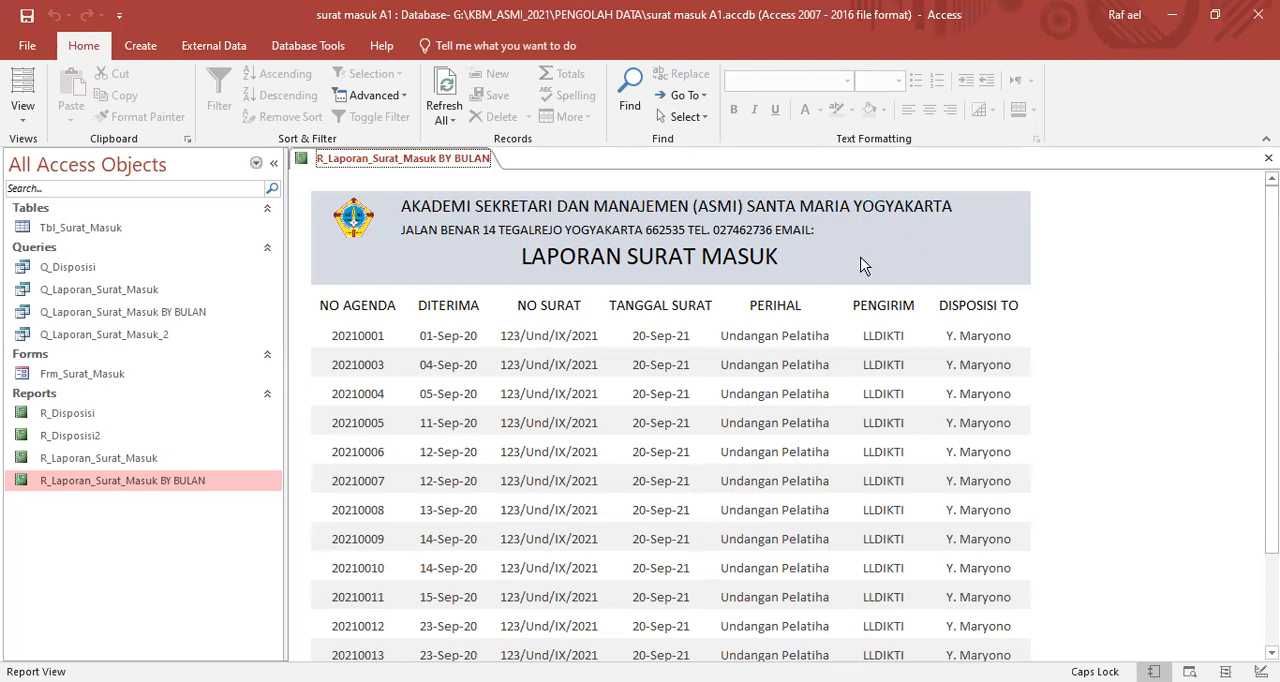
right_click(954, 244)
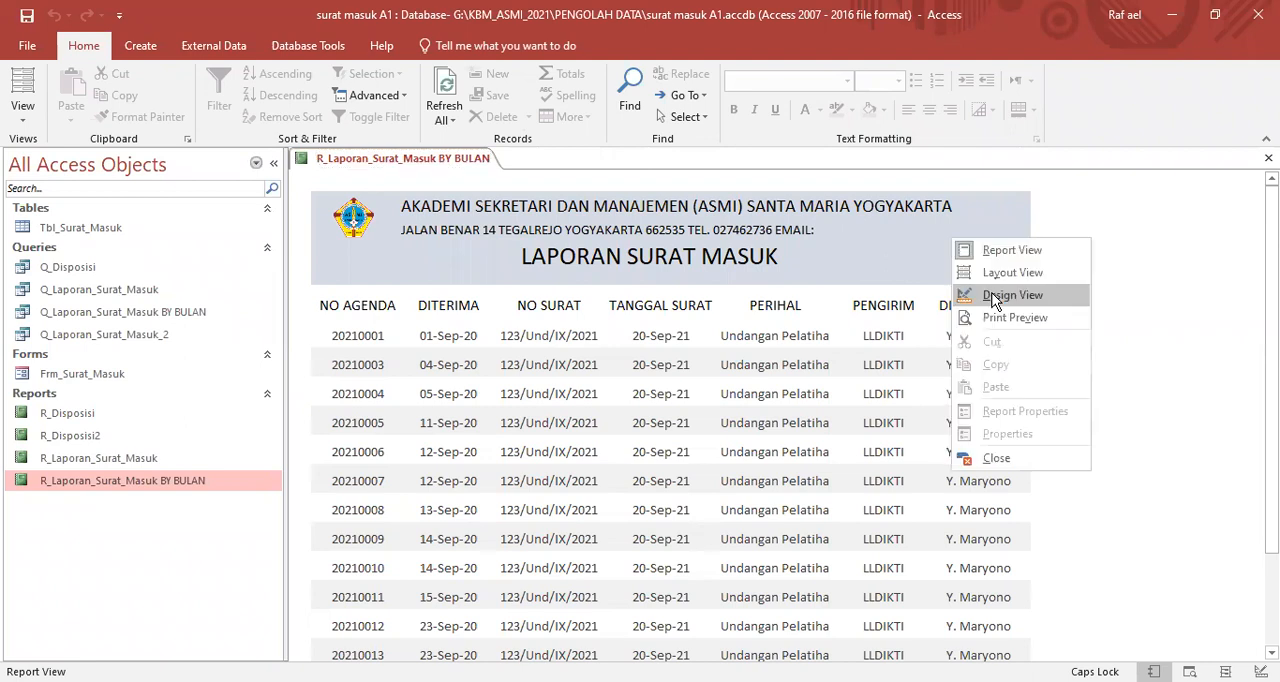
left_click(996, 297)
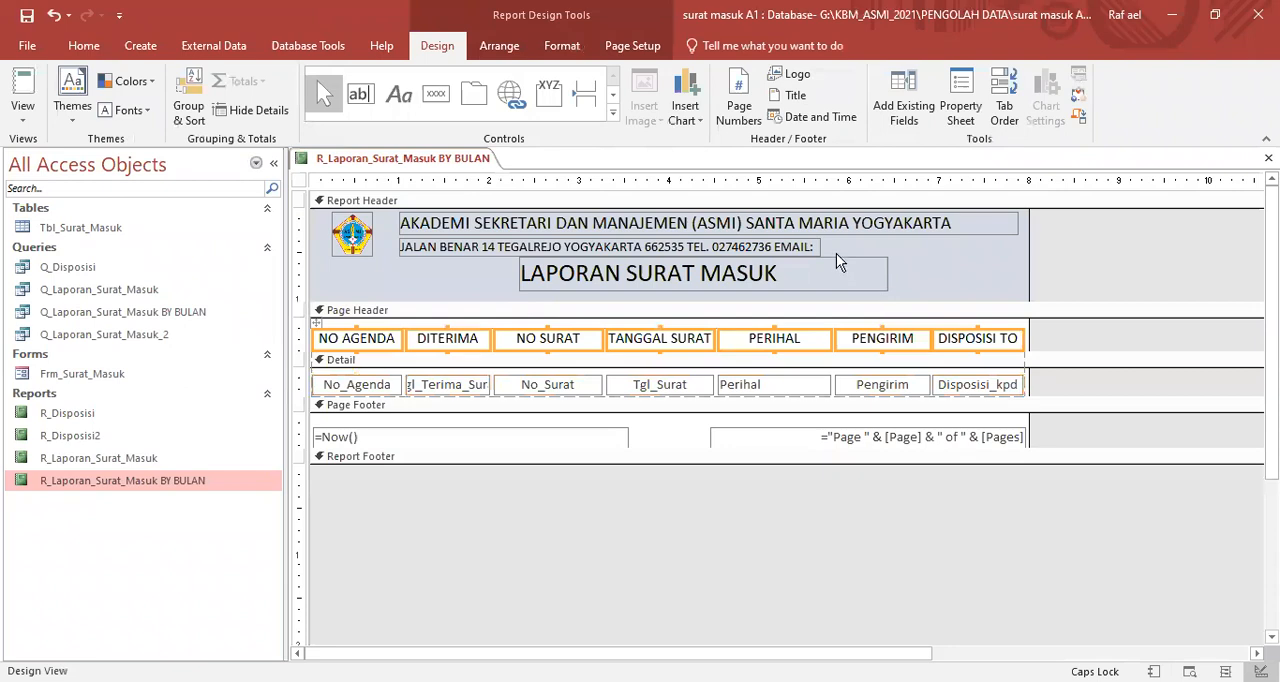
- Give all the column heading labels a dark grey background and white text
left_click(84, 46)
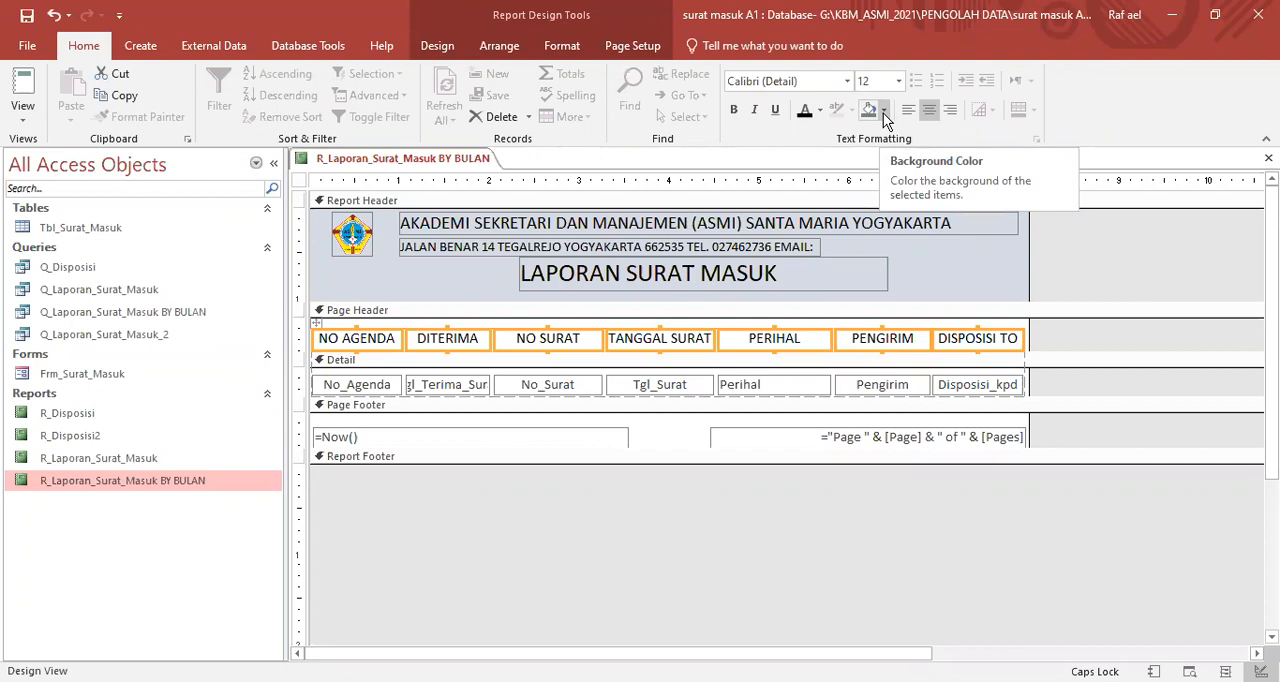
left_click(884, 111)
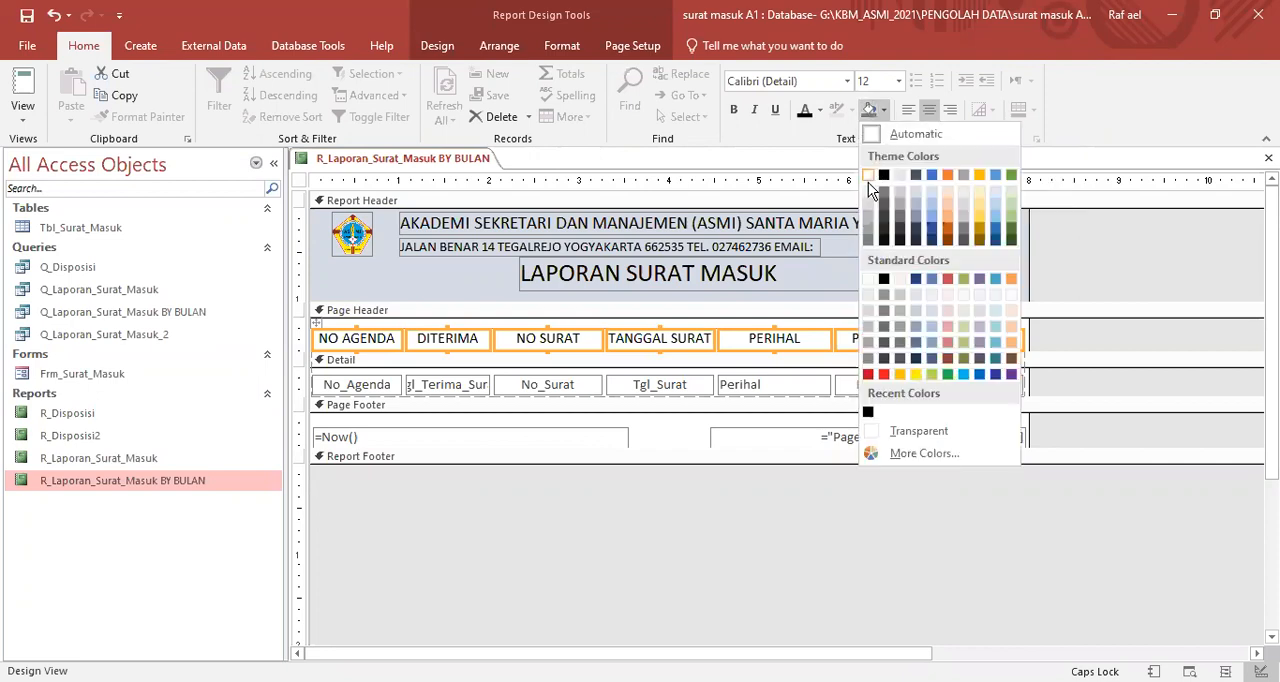
left_click(866, 238)
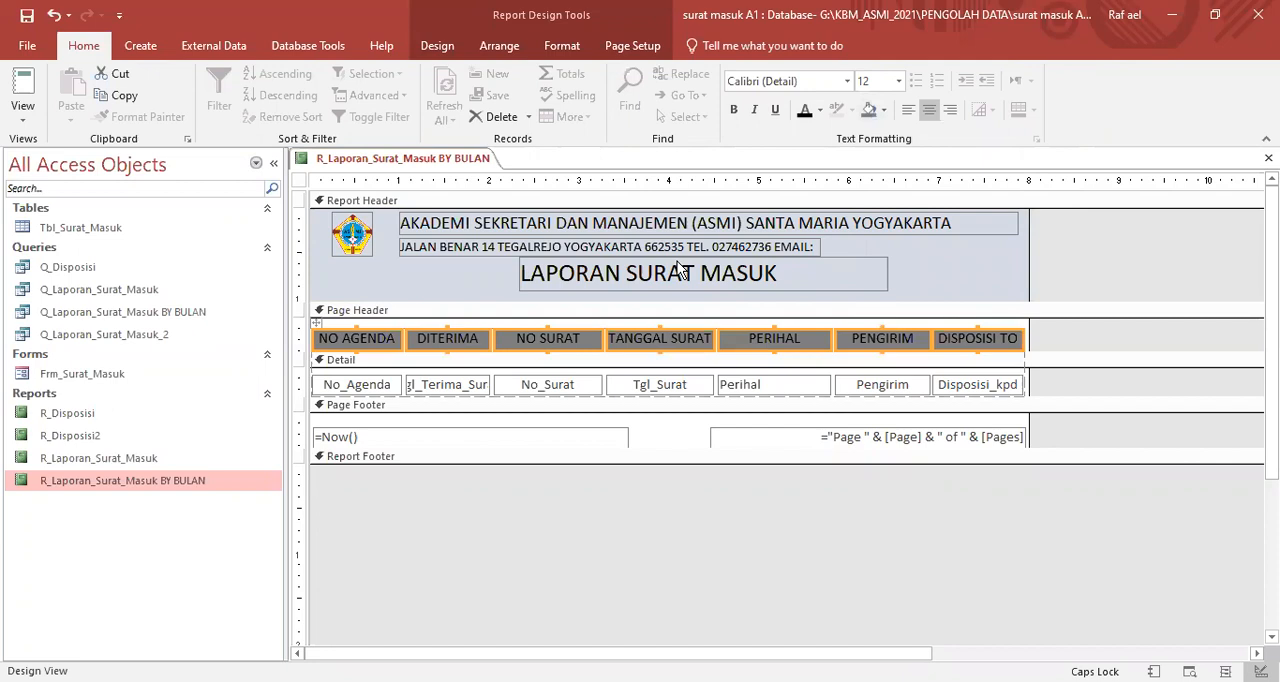
left_click(820, 111)
left_click(806, 176)
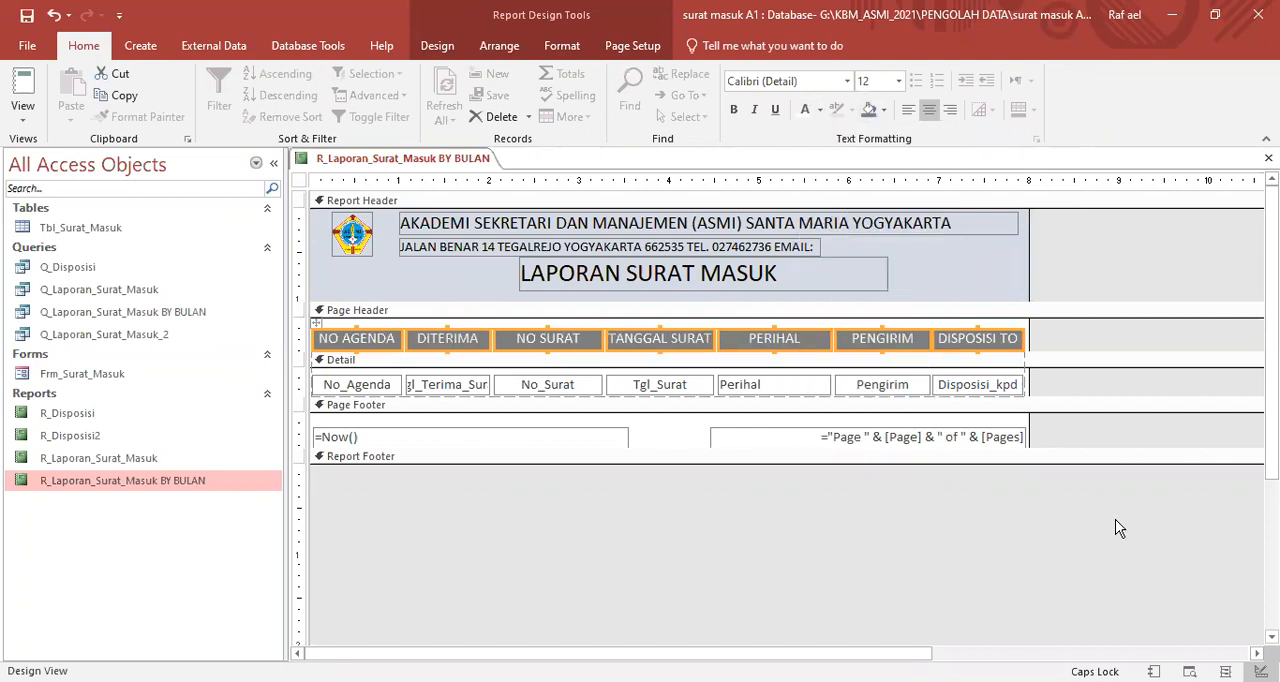
left_click(1117, 529)
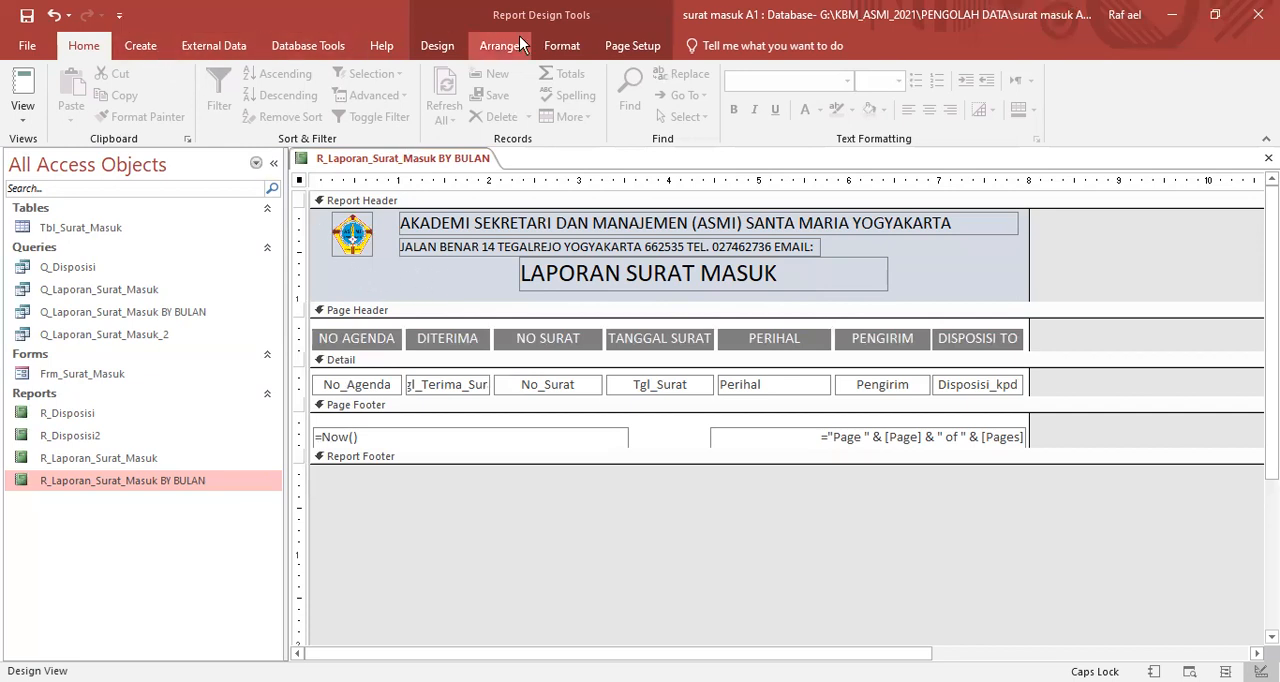
- Draw a horizontal line about 7.9 inches long along the lower edge of the Report Header, beneath the title
left_click(441, 47)
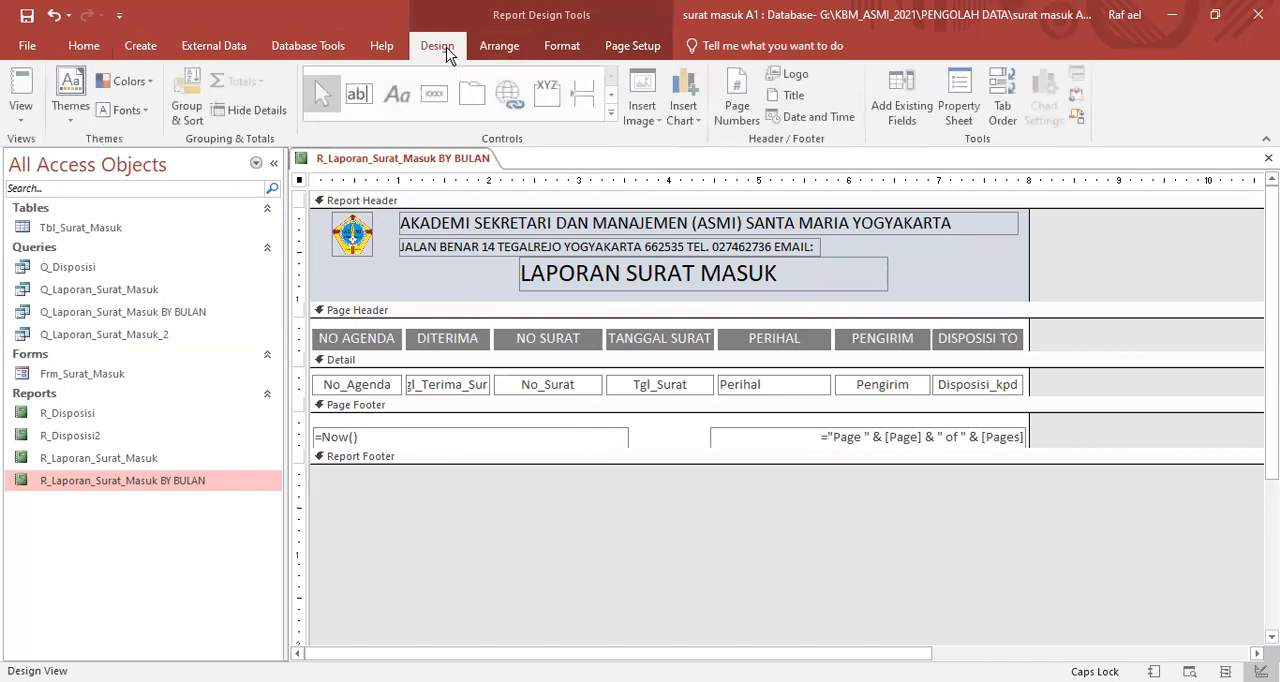
left_click(614, 113)
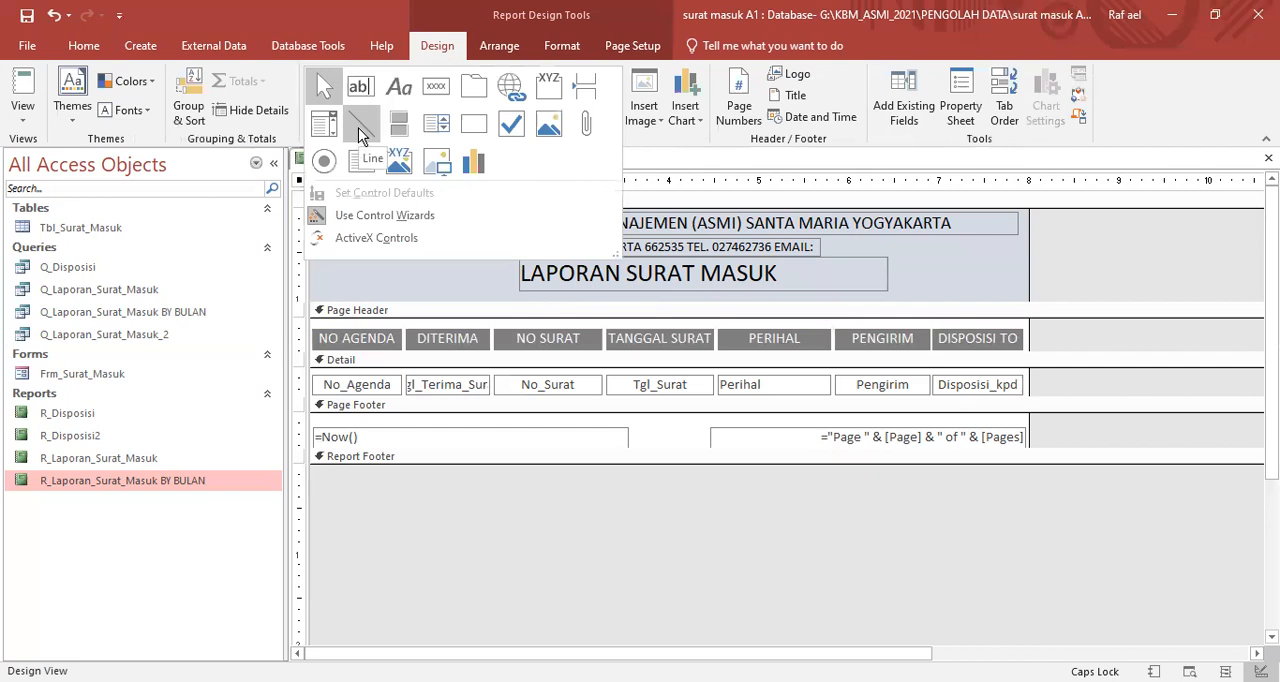
left_click(362, 137)
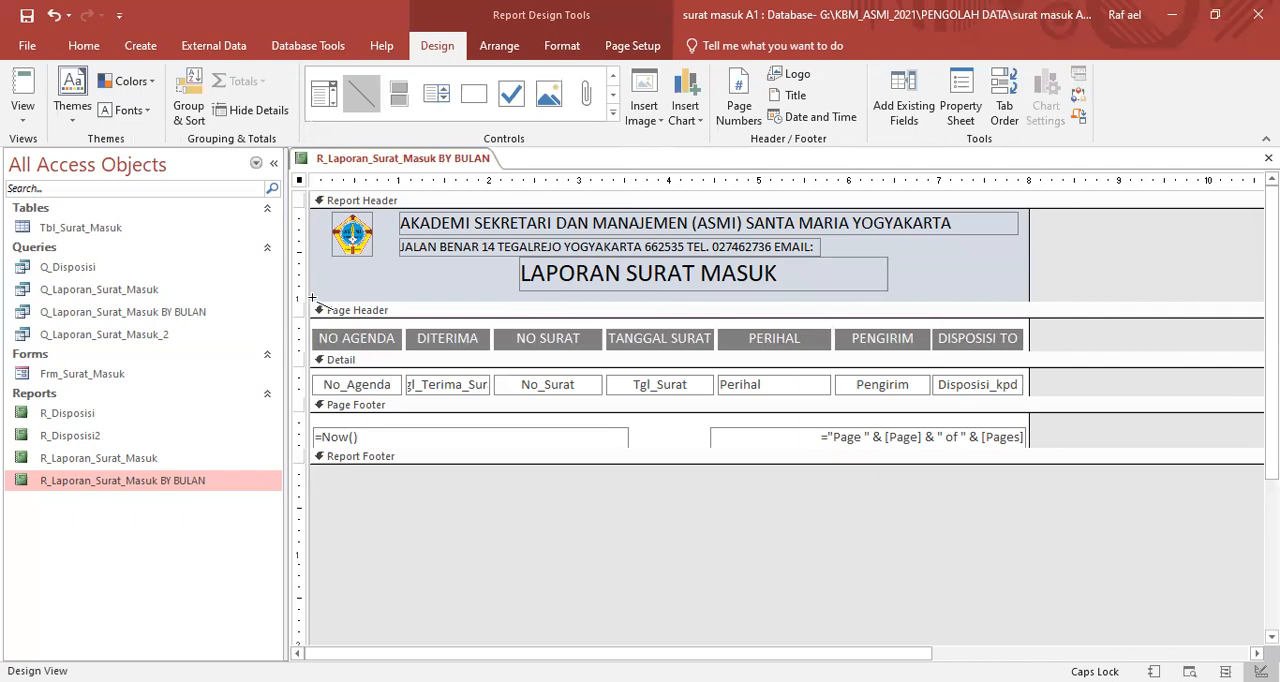
left_click_drag(312, 297, 1020, 295)
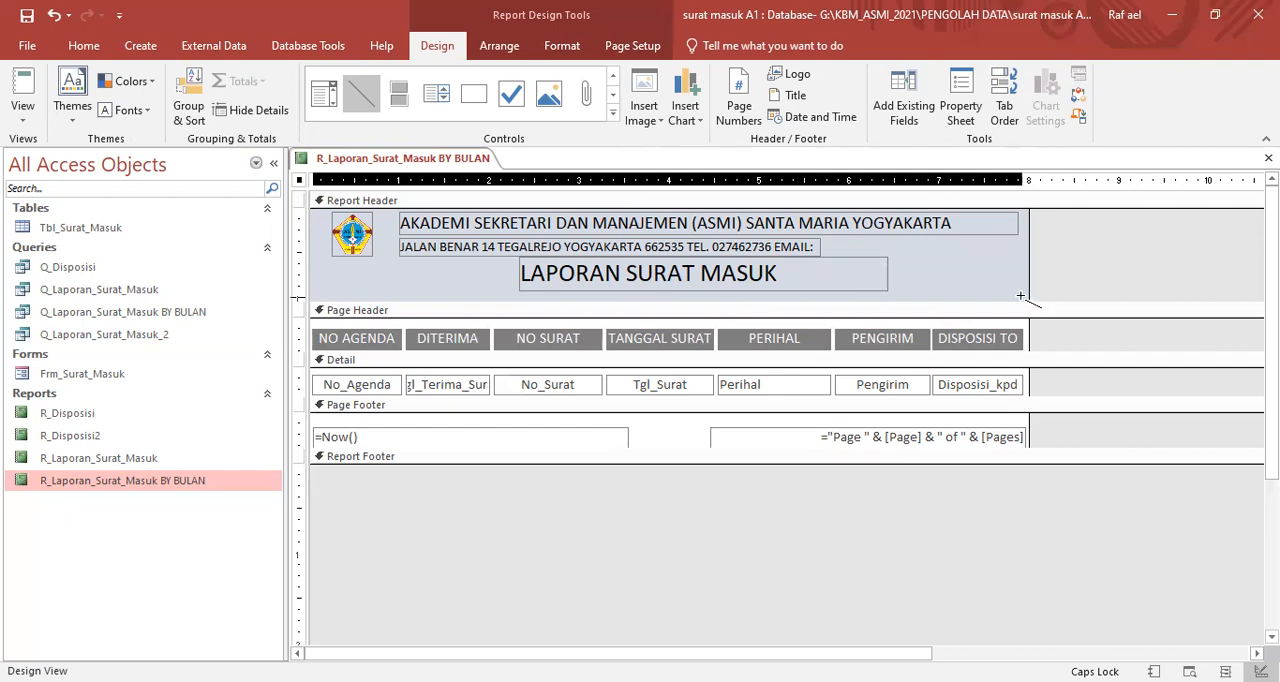
left_click_drag(1020, 295, 1020, 290)
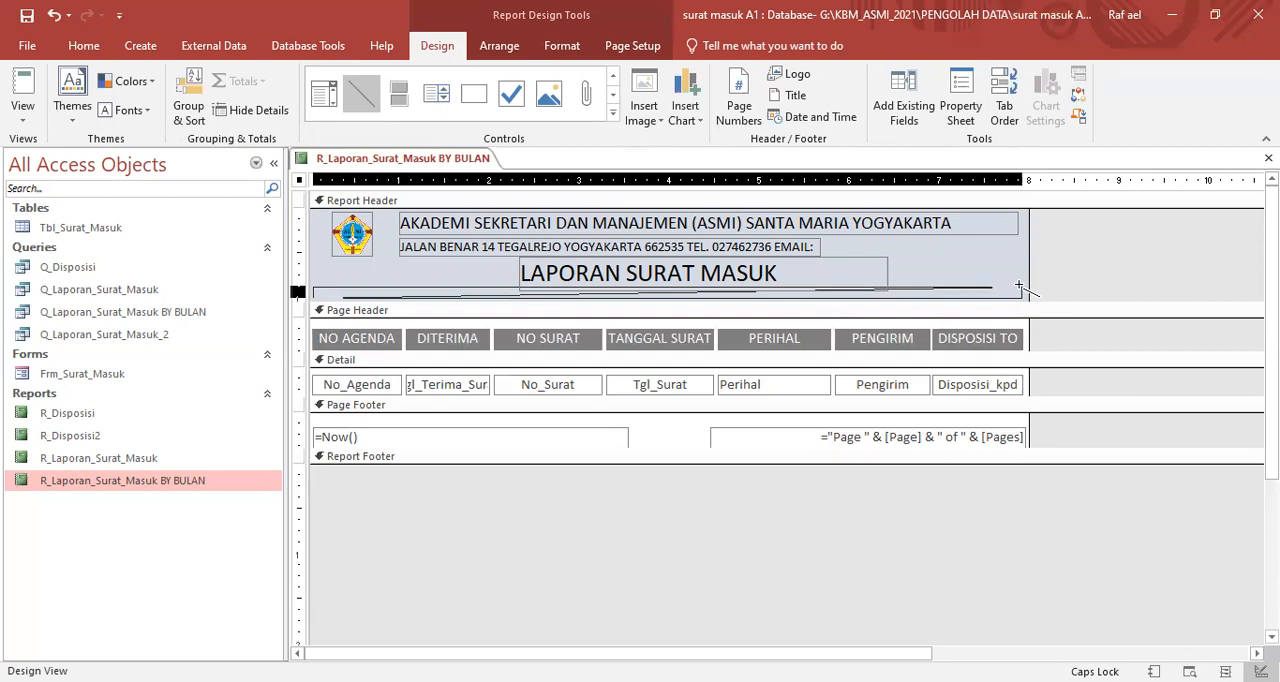
left_click_drag(1020, 287, 1019, 298)
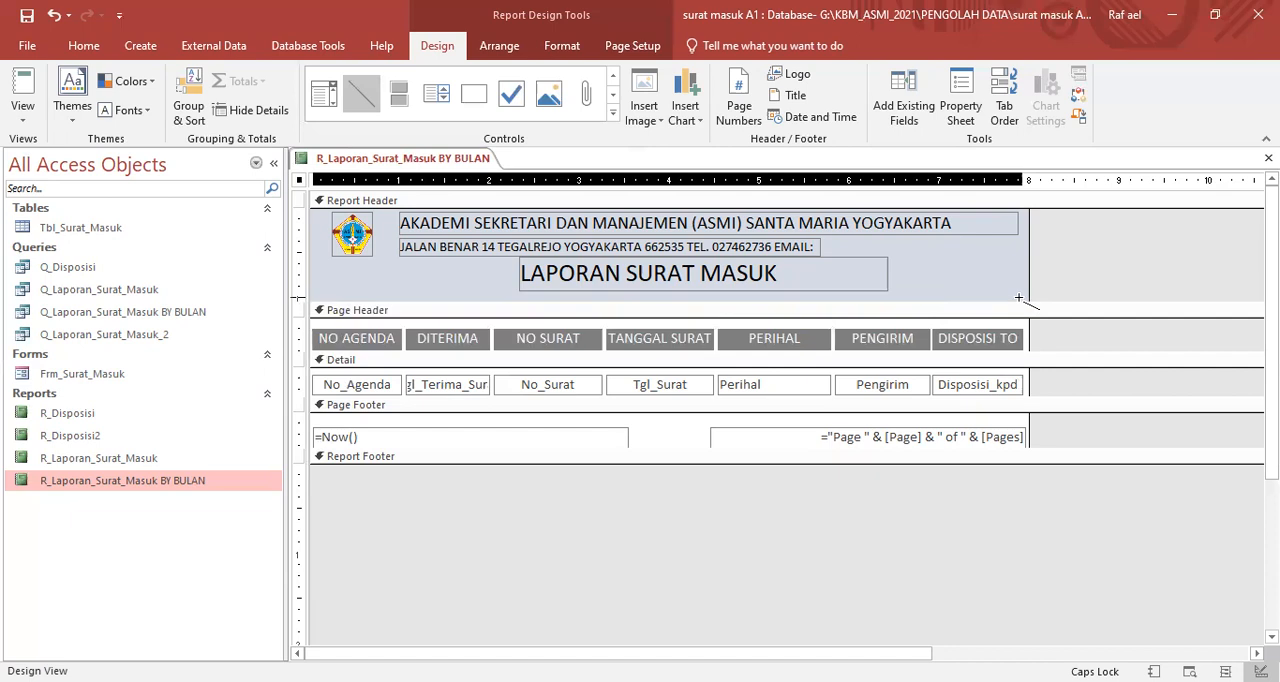
left_click_drag(1019, 298, 1024, 296)
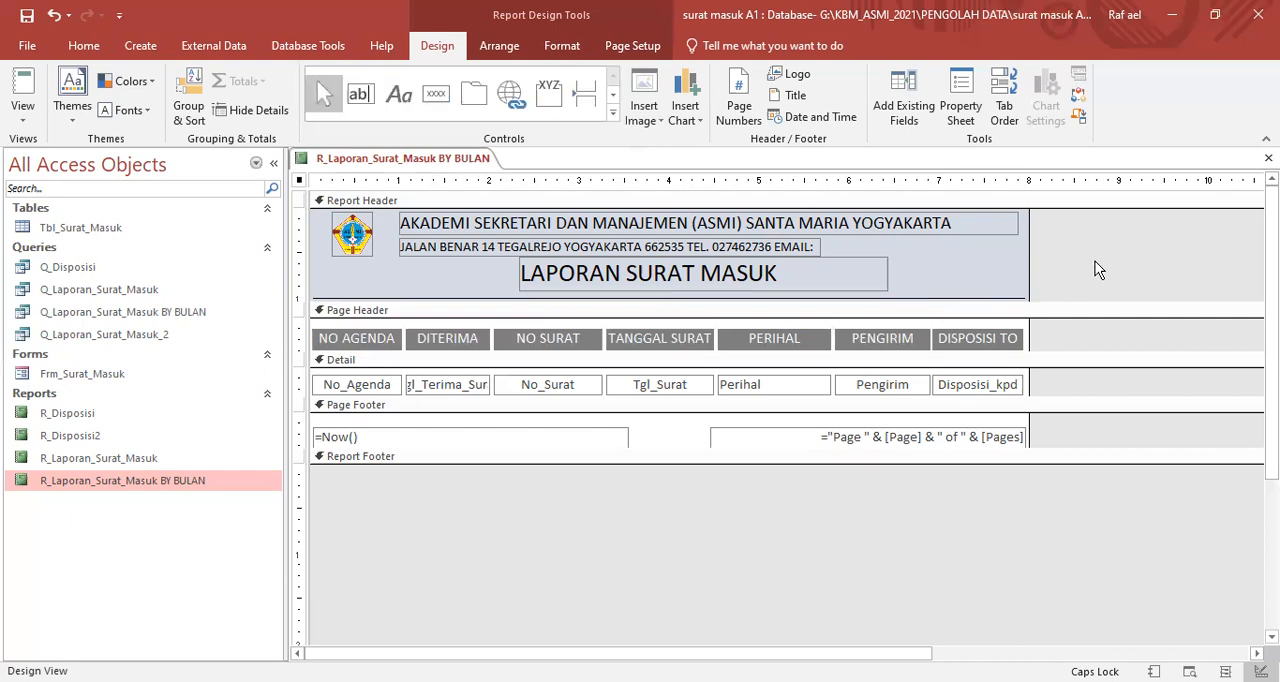
right_click(392, 166)
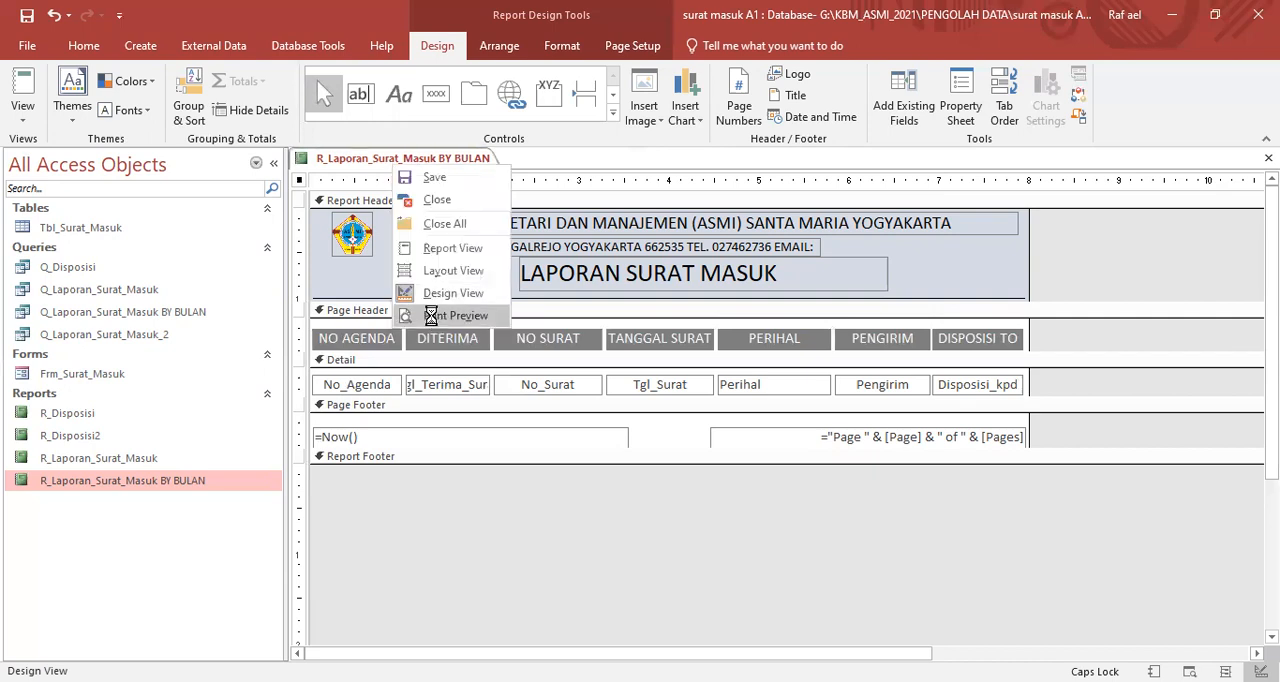
left_click(431, 315)
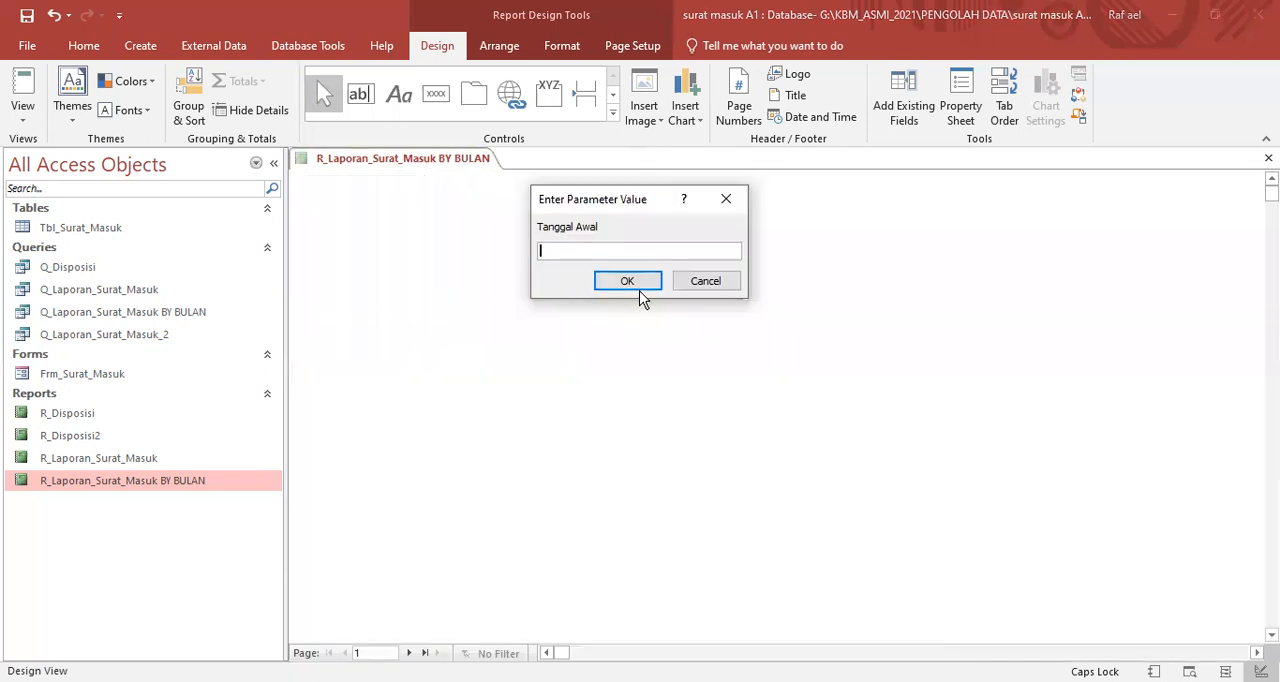
left_click(698, 281)
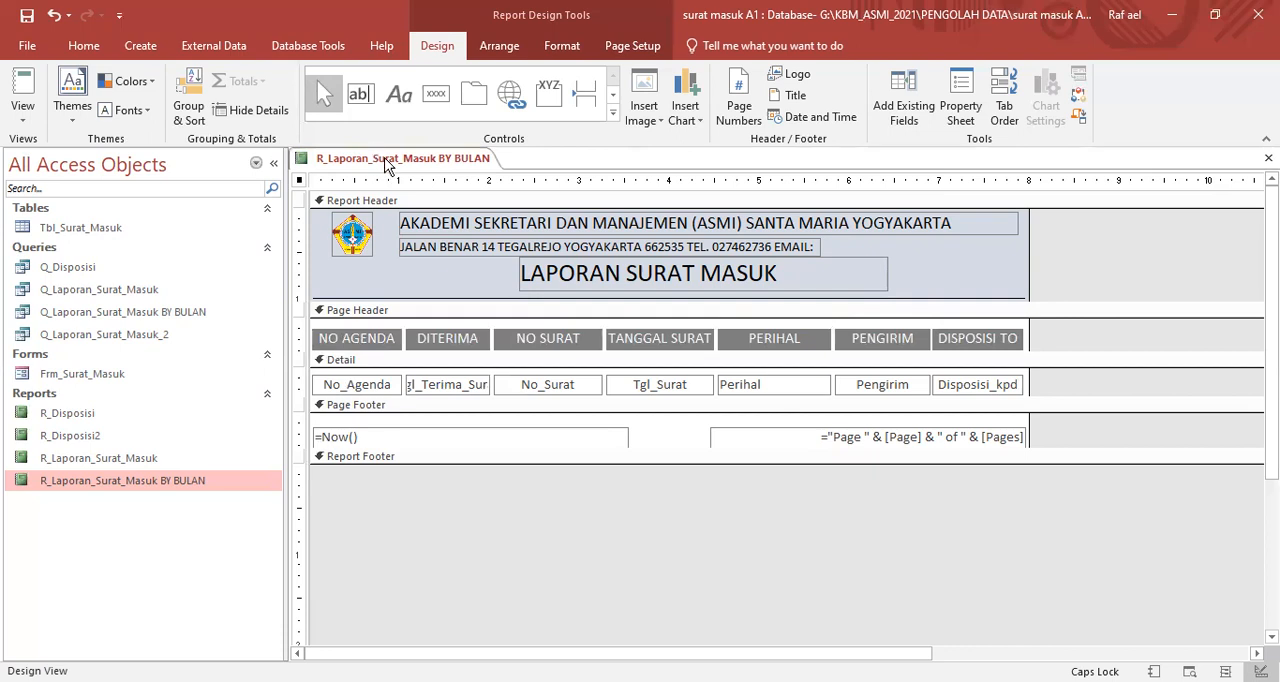
- Check the separator line in Report View for 1/9/2020 to 30/9/2020, and return to Design View
right_click(390, 158)
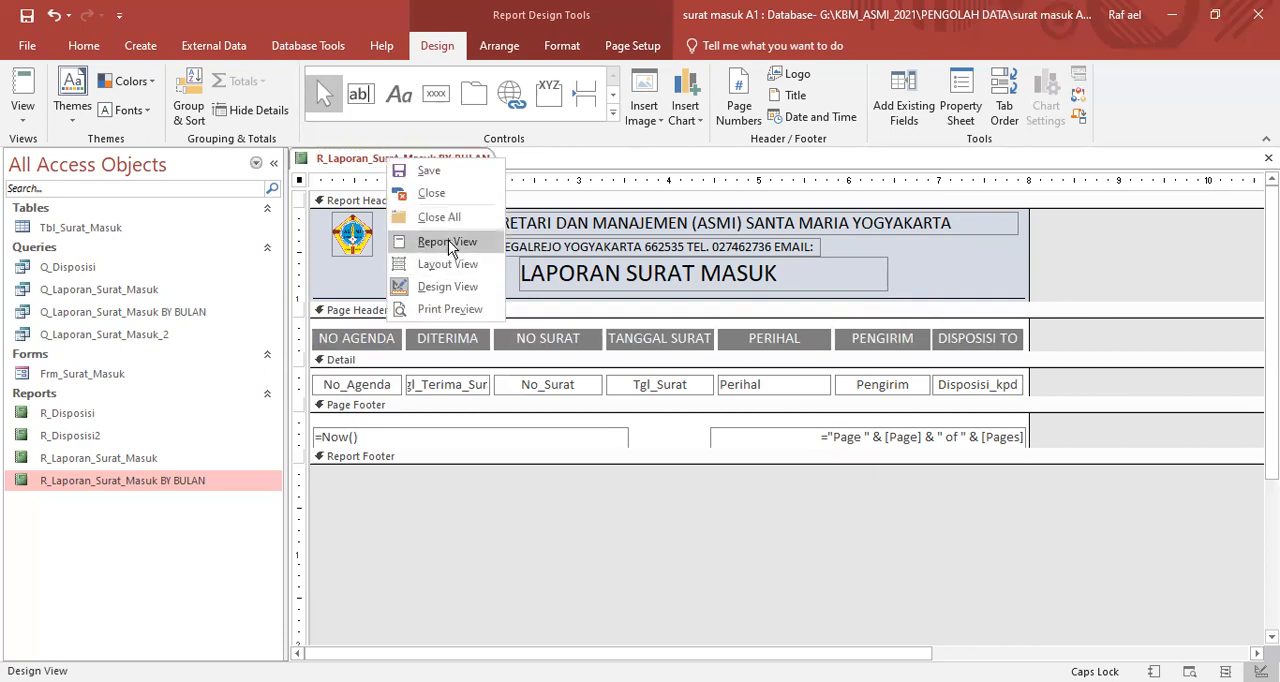
left_click(447, 242)
type("1/9/2020")
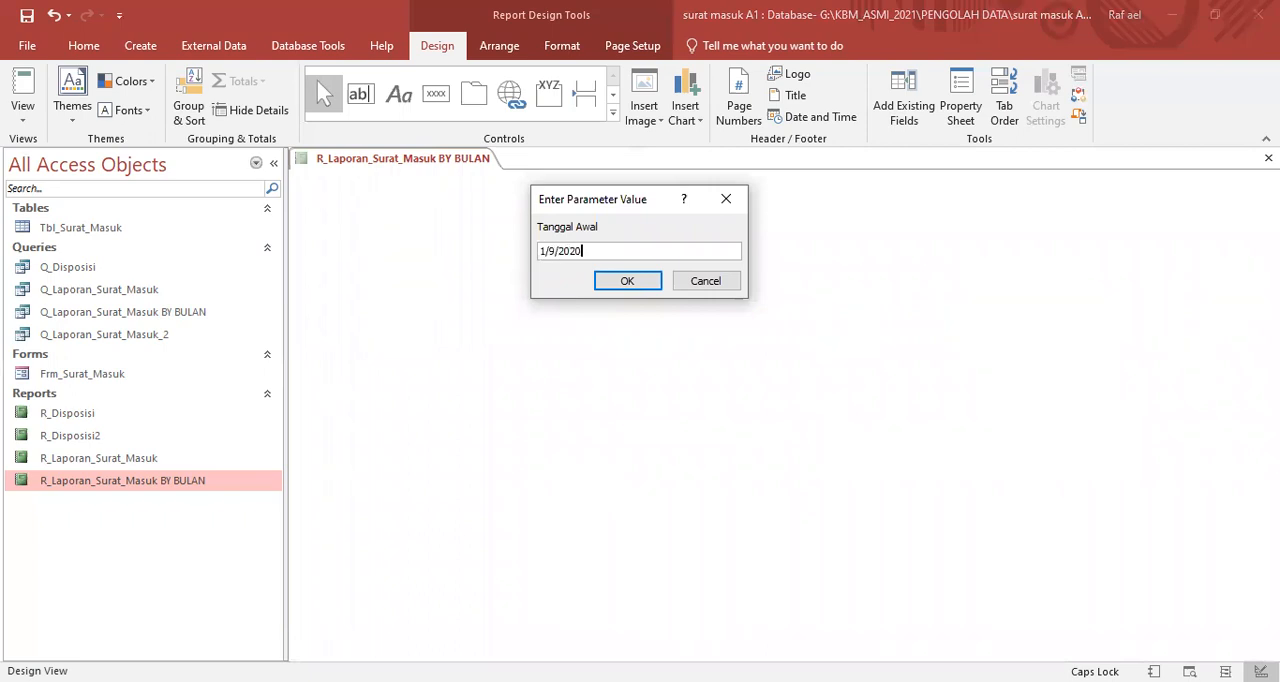
key("Return")
type("30/9/2020")
key("Return")
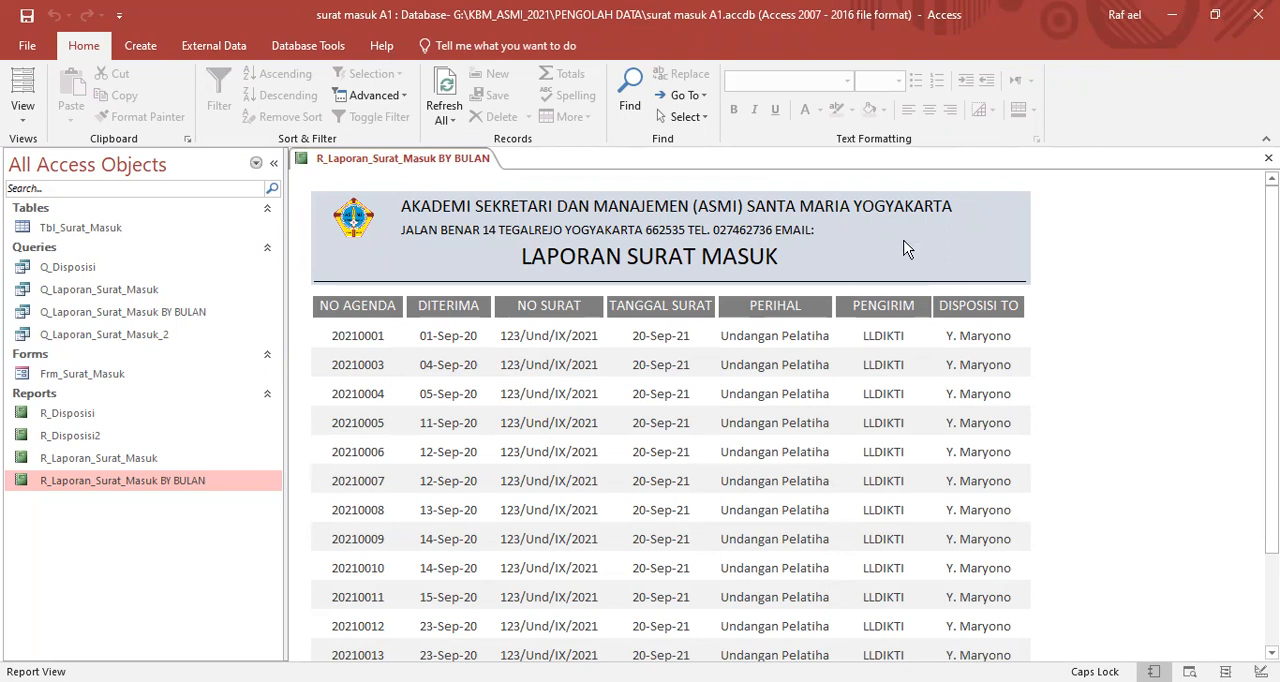
right_click(952, 227)
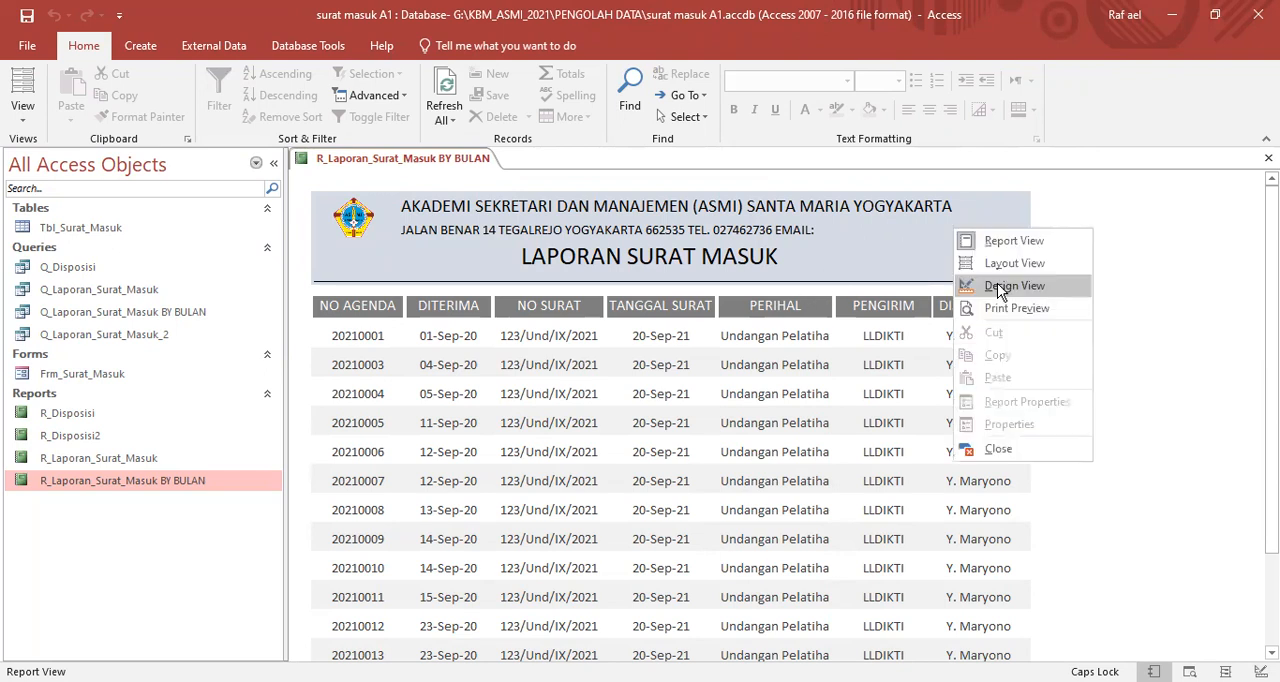
left_click(997, 283)
- Set the Report Header section's background colour to white
right_click(954, 261)
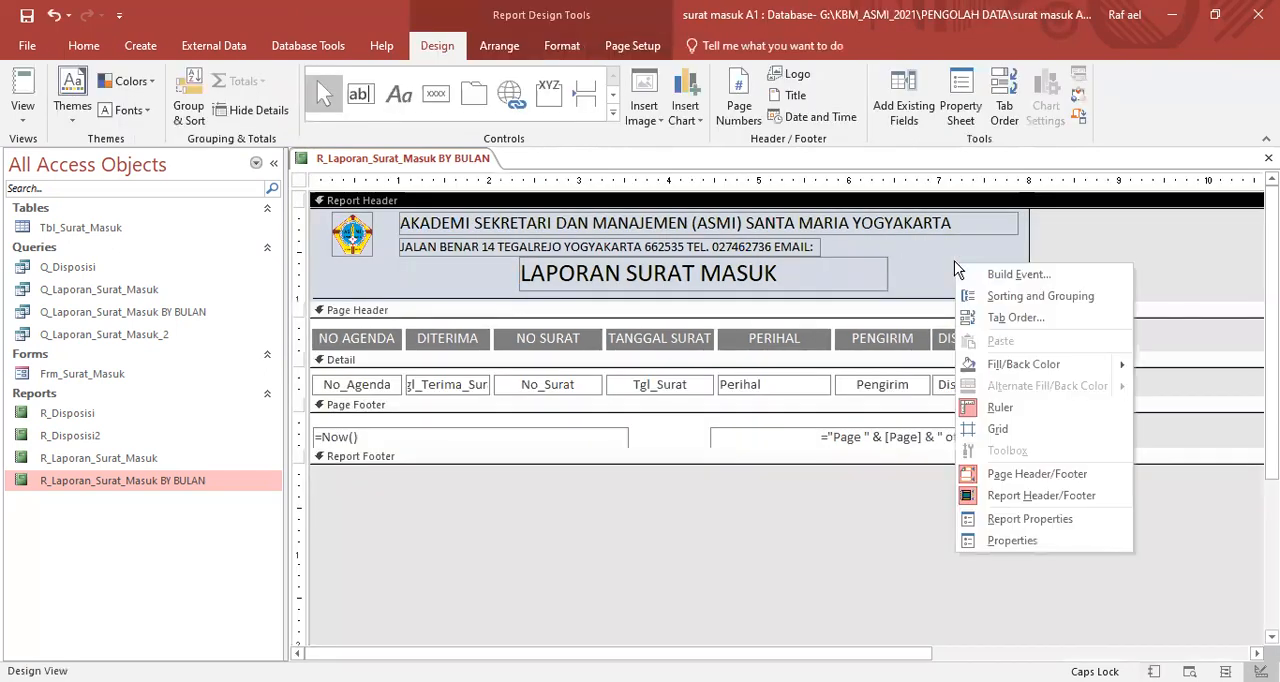
mouse_move(1003, 364)
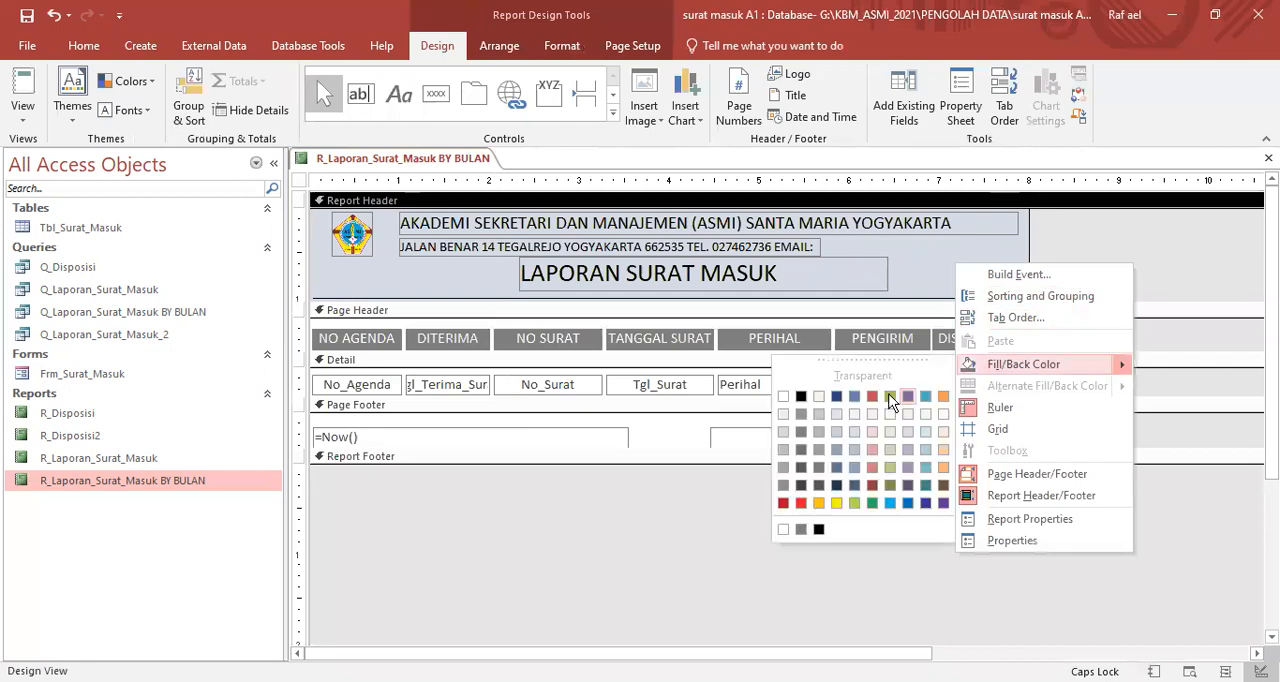
left_click(783, 396)
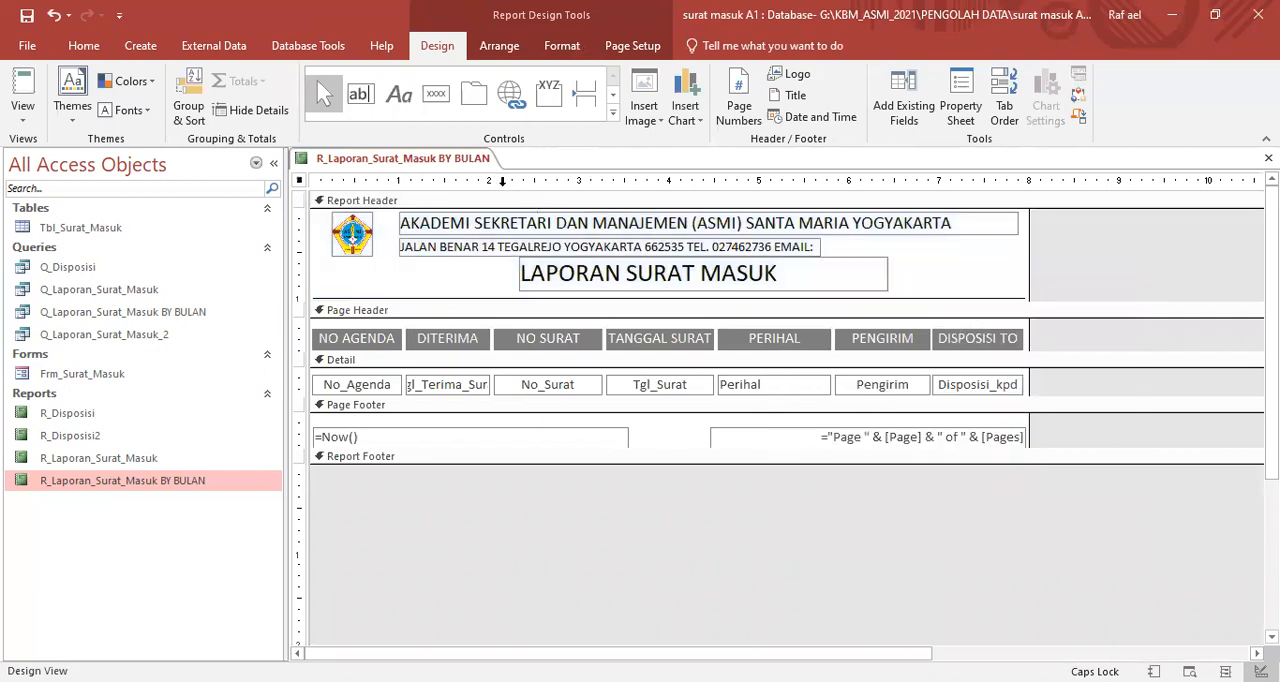
- Show the report in Layout View with start date 1/9/2020 and end date 30/9/2020 to check the header
right_click(465, 170)
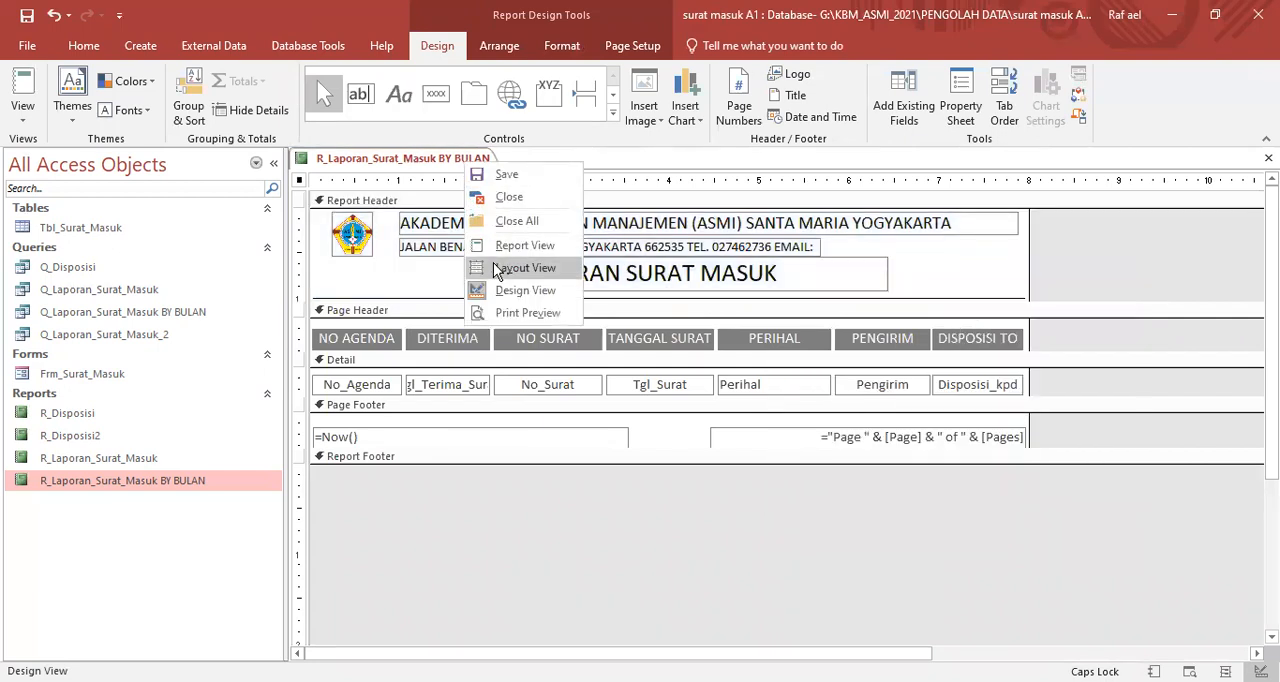
left_click(493, 268)
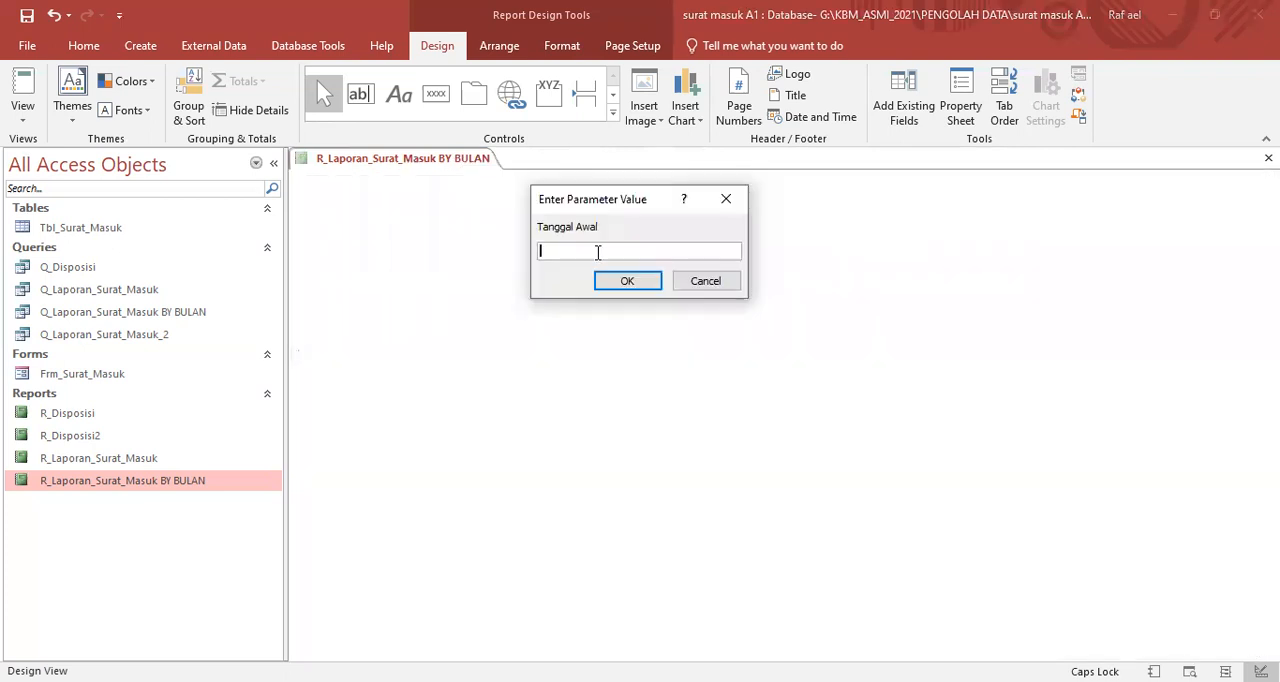
type("1/")
type("9/")
type("2020")
key("Return")
type("30/9/2020")
key("Return")
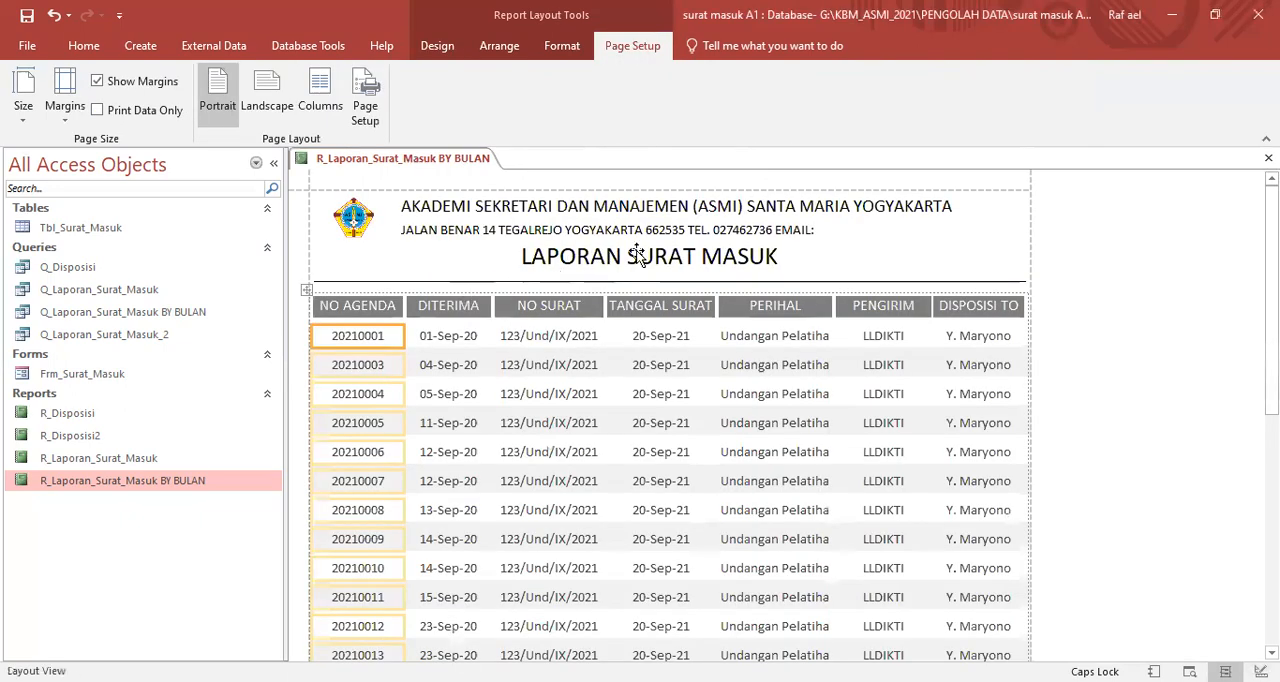
left_click(1100, 283)
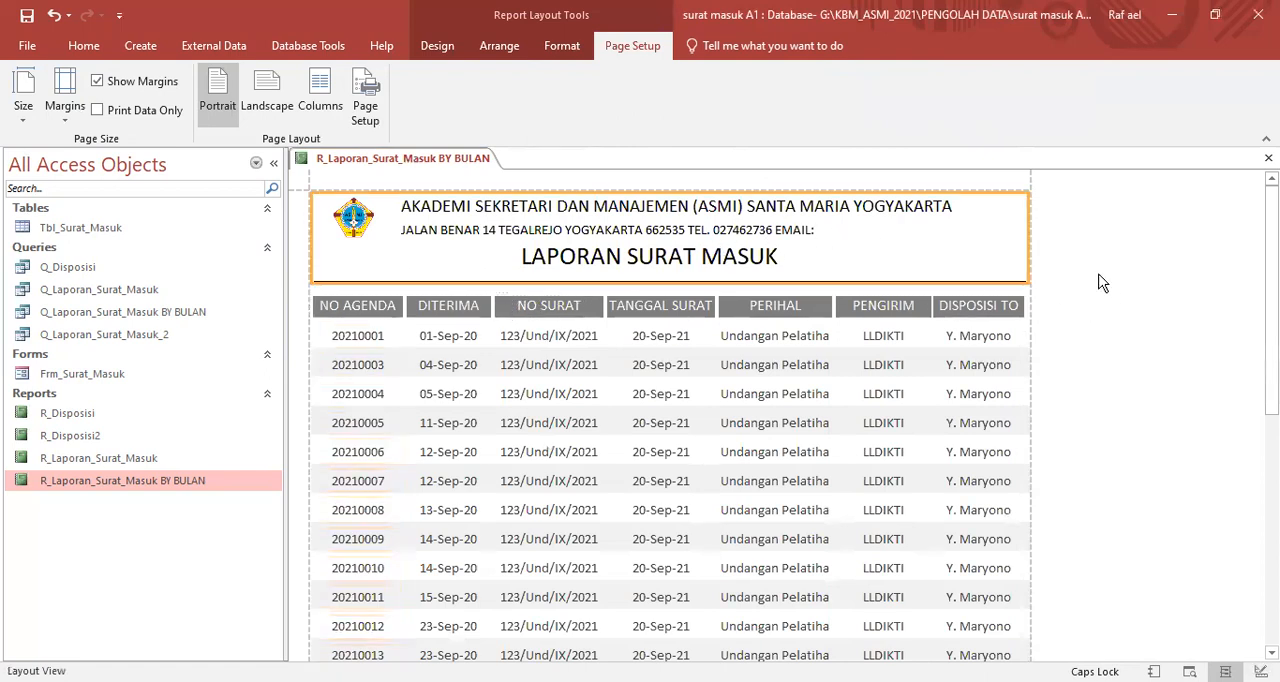
- Examine the finished report in Report View, from the title header through the records to the date and page number in the footer
right_click(460, 159)
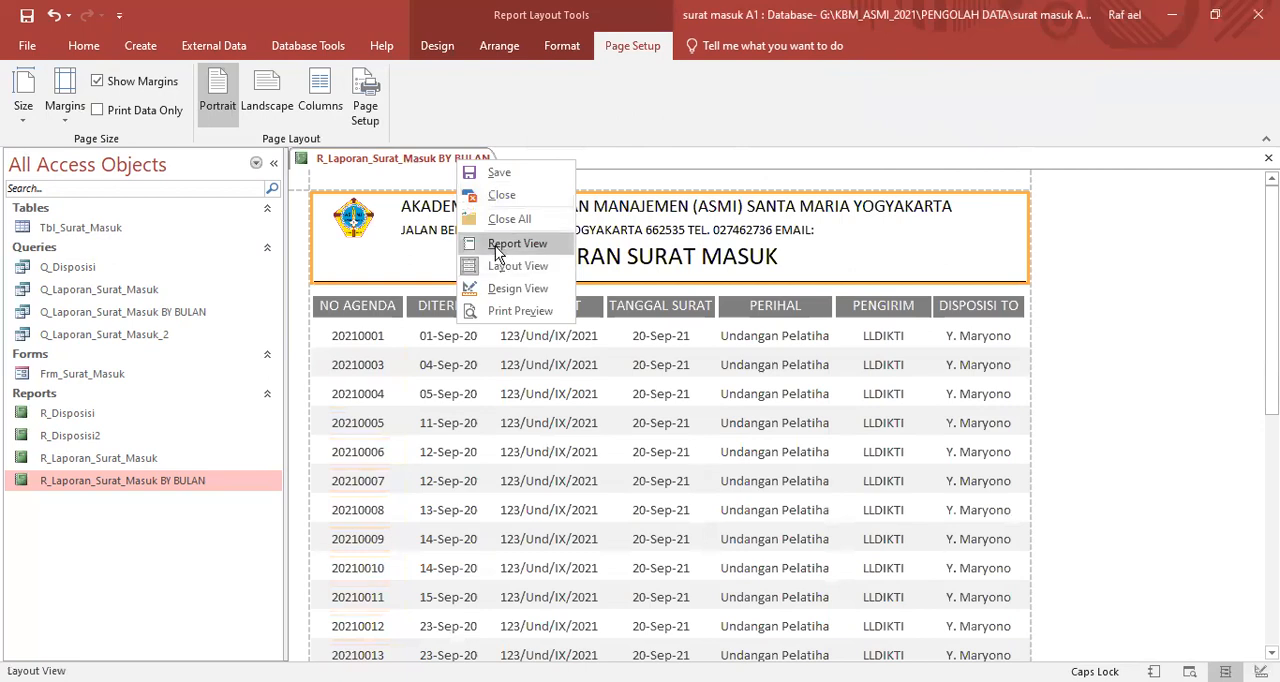
left_click(497, 244)
scroll(880, 330, "down", 3)
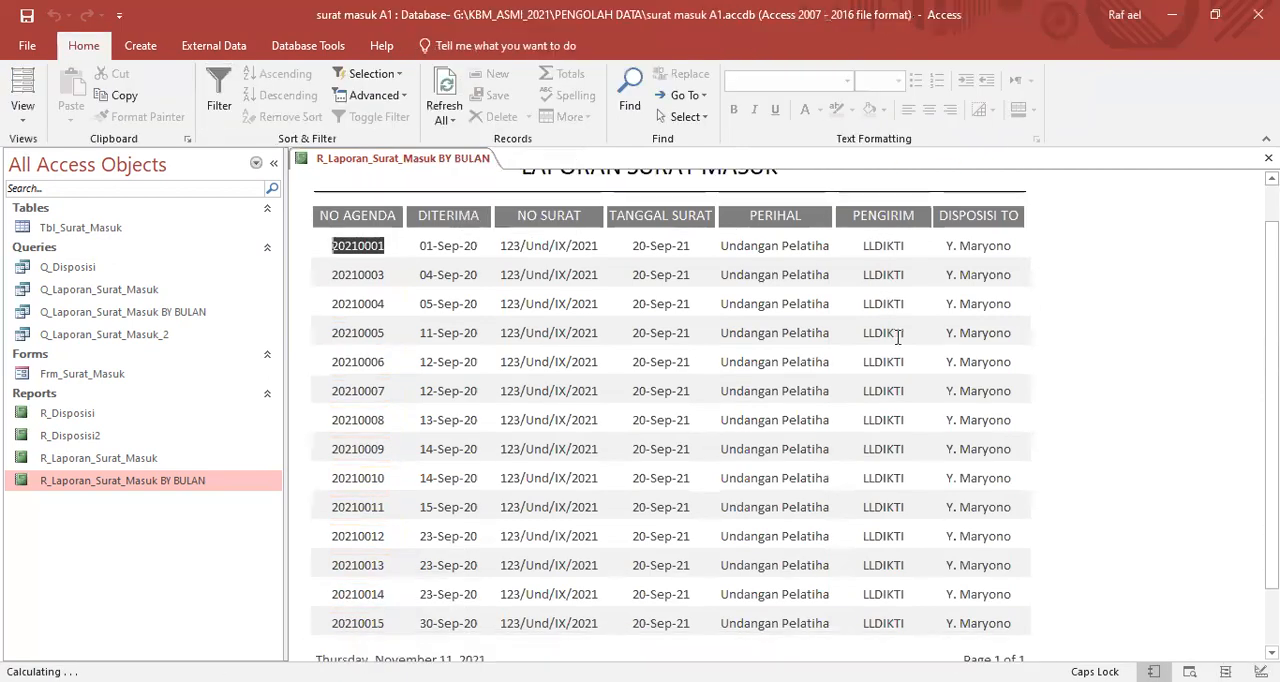
scroll(1077, 402, "up", 5)
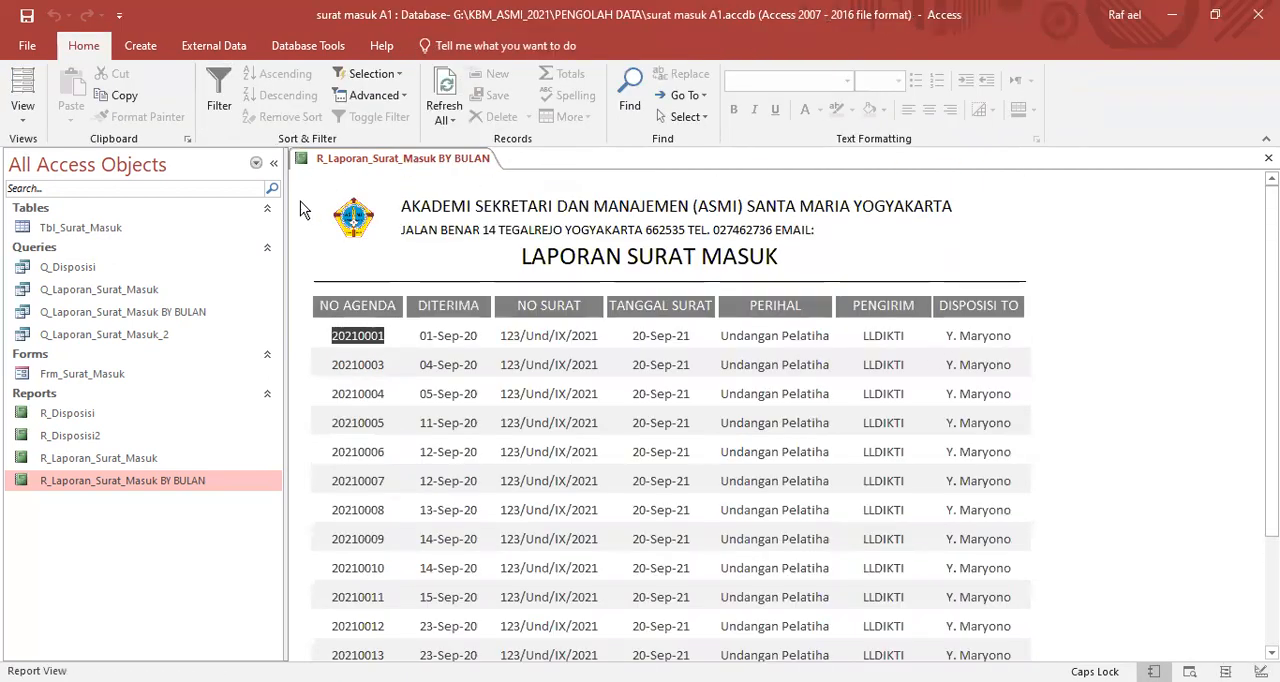
scroll(377, 340, "down", 1)
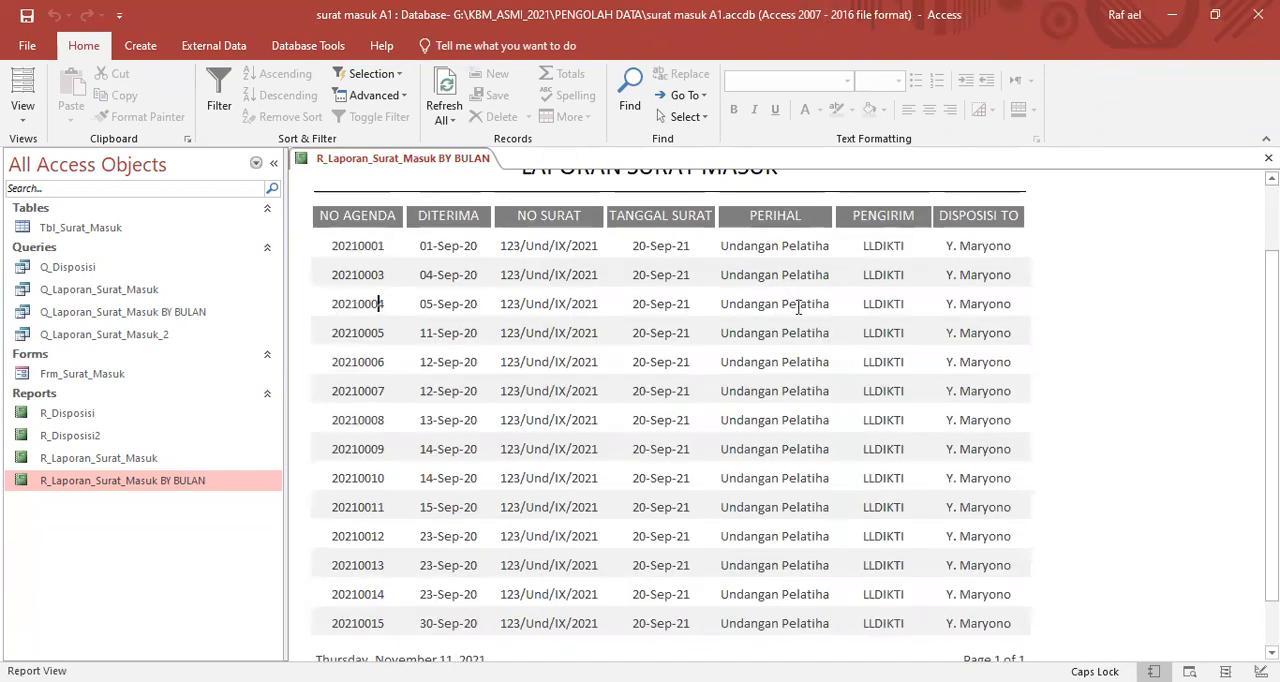
scroll(390, 322, "up", 2)
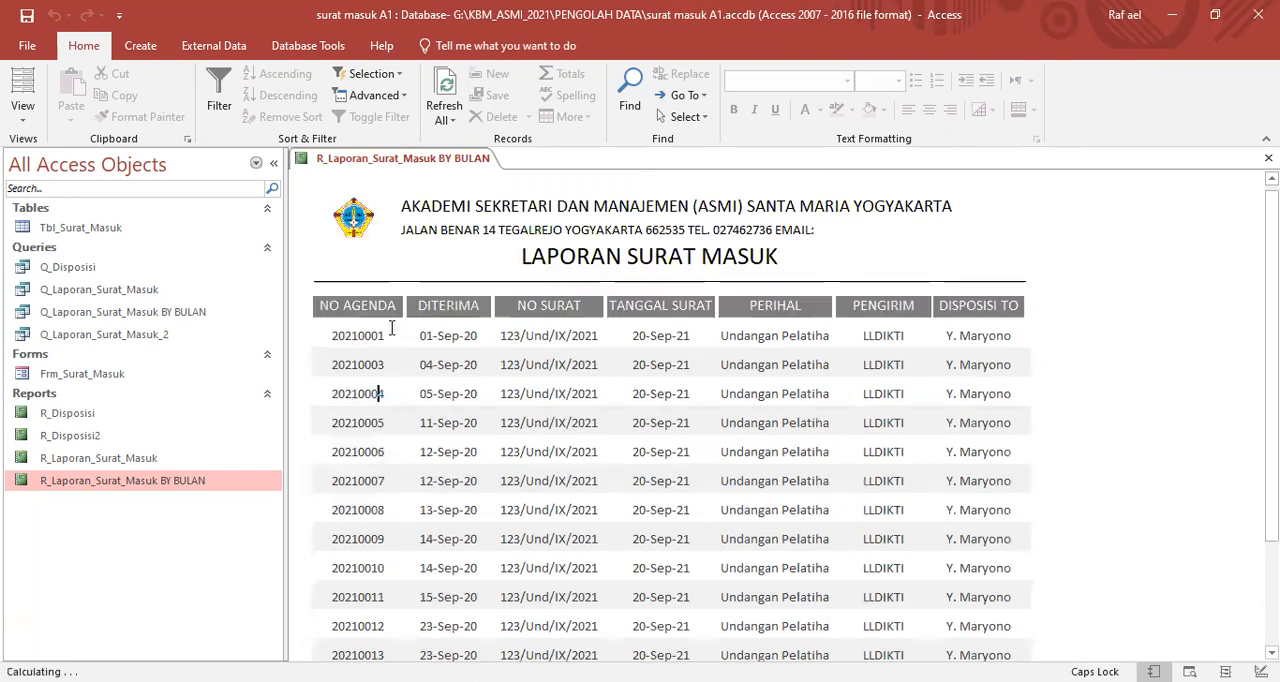
scroll(871, 414, "down", 3)
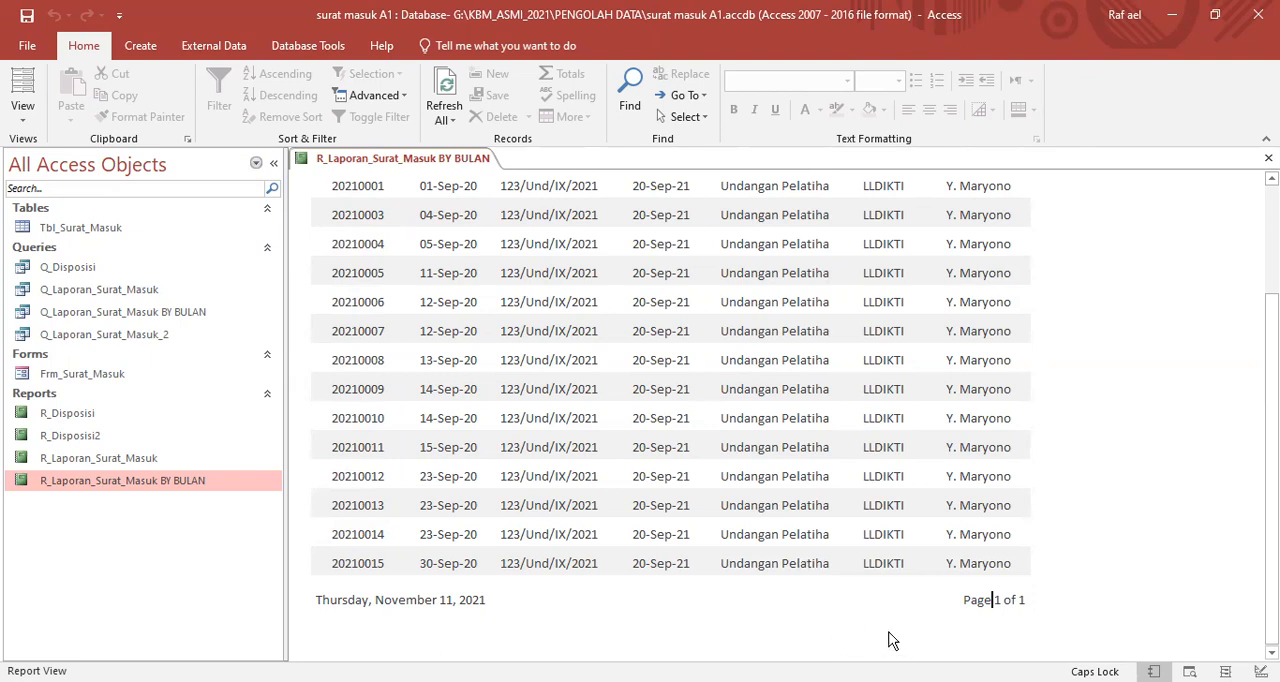
scroll(966, 580, "up", 3)
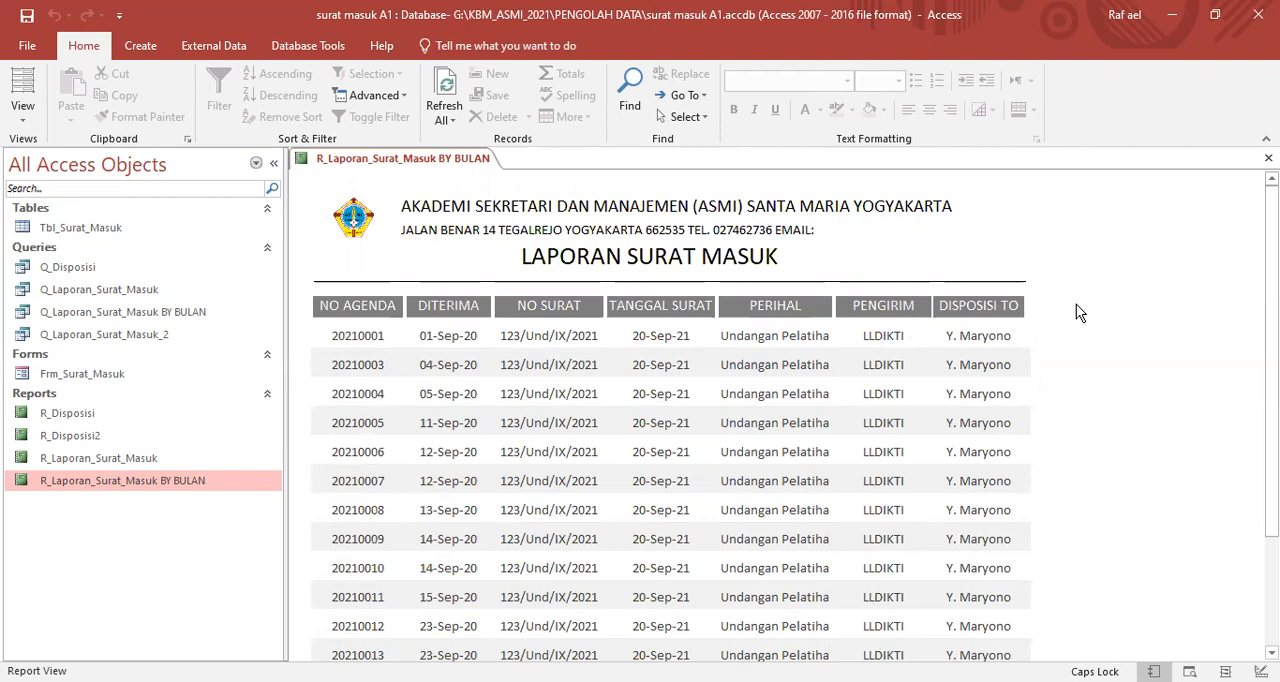
scroll(1076, 304, "down", 3)
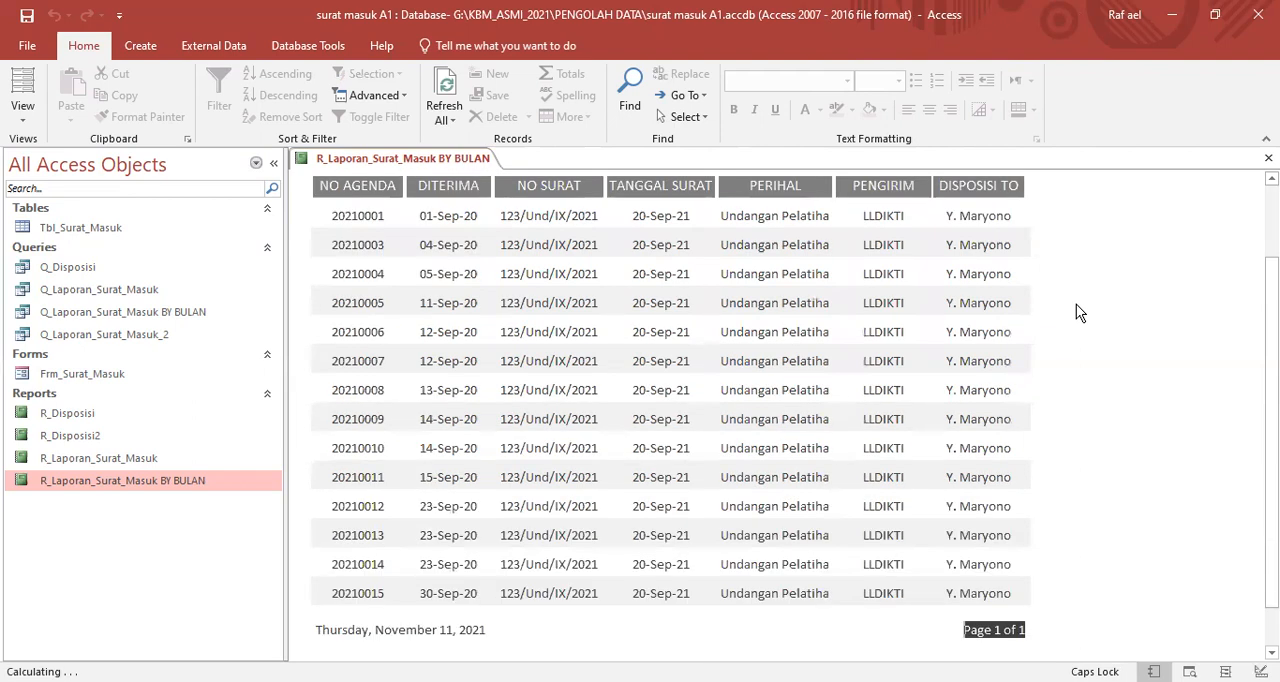
left_click_drag(421, 600, 524, 600)
left_click_drag(971, 602, 1040, 607)
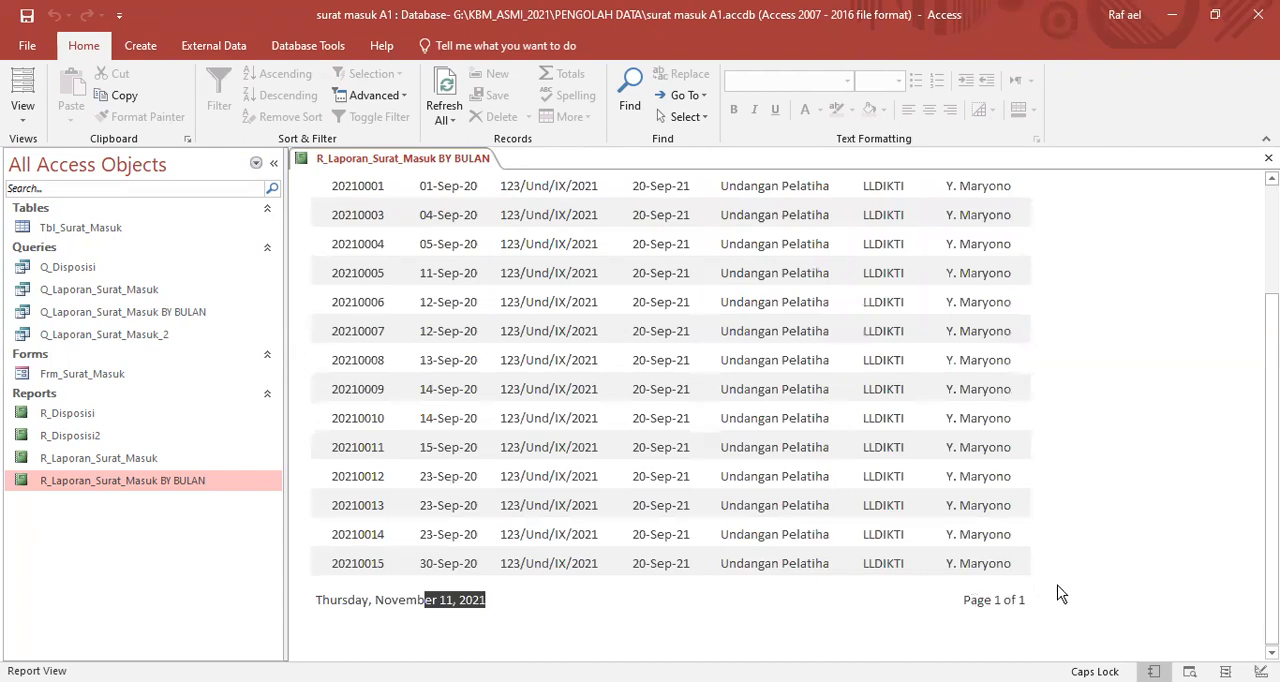
left_click(1097, 359)
scroll(1090, 361, "up", 3)
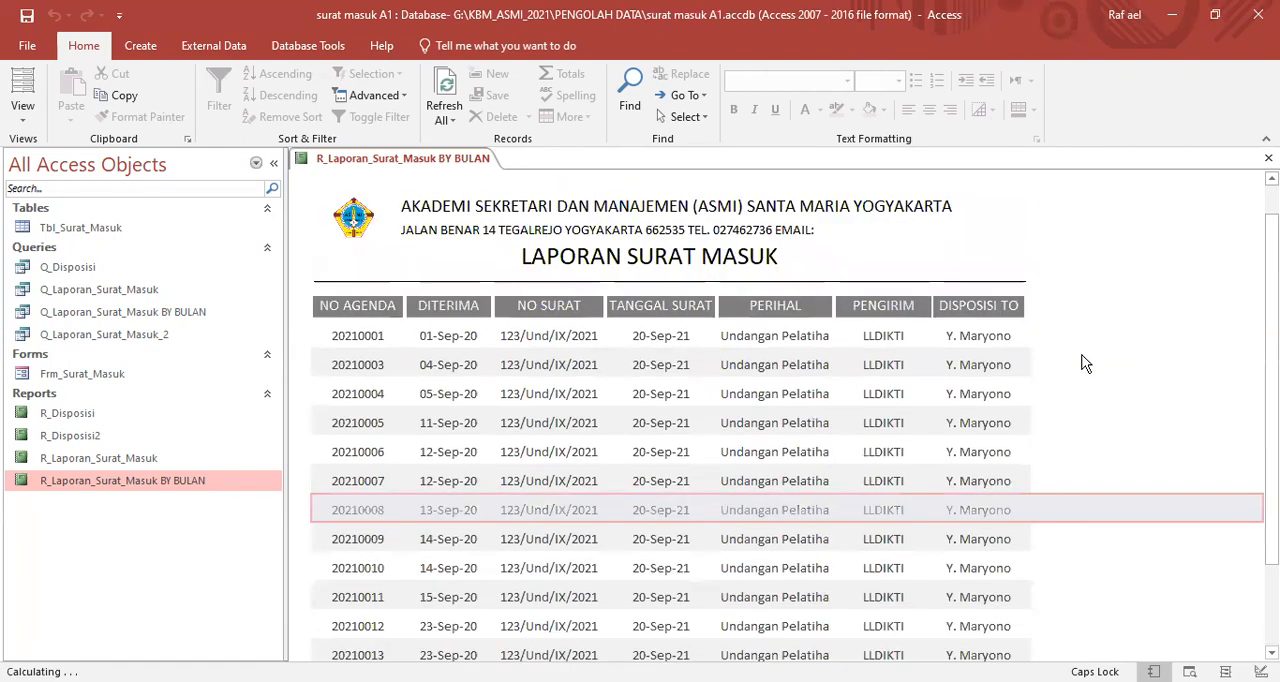
- Return to Design View and extend the Report Footer section to about 1.3 inches high
right_click(450, 156)
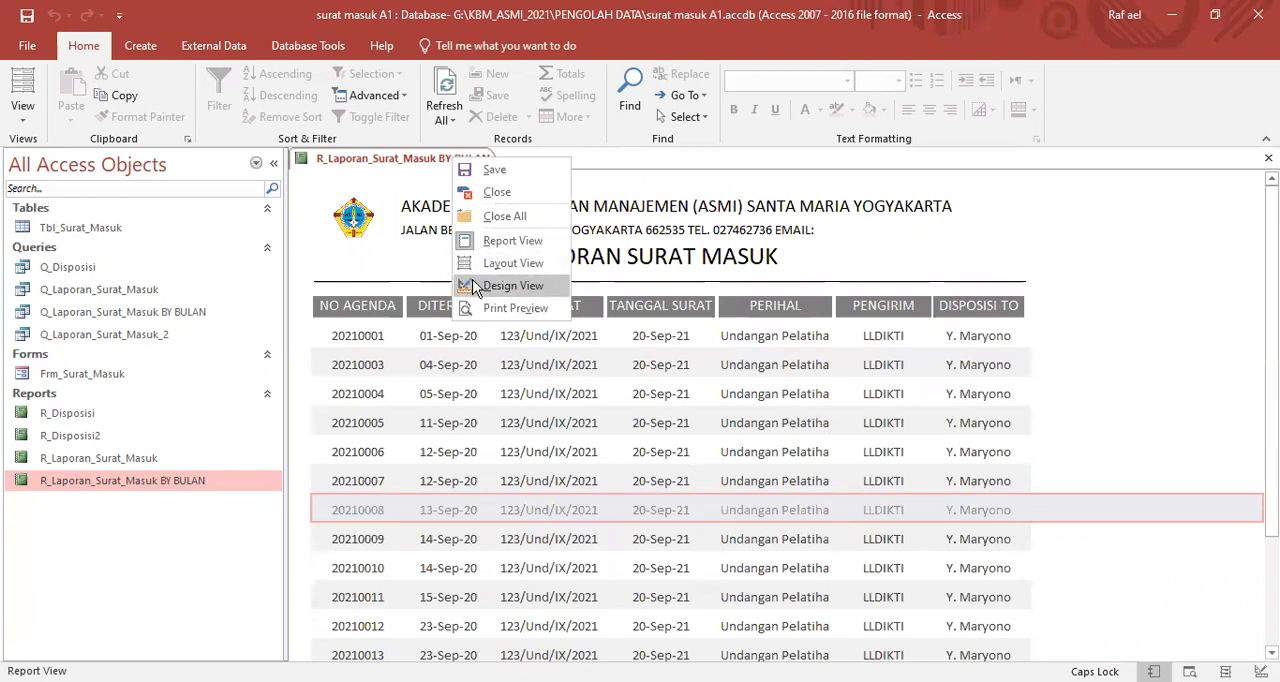
left_click(478, 287)
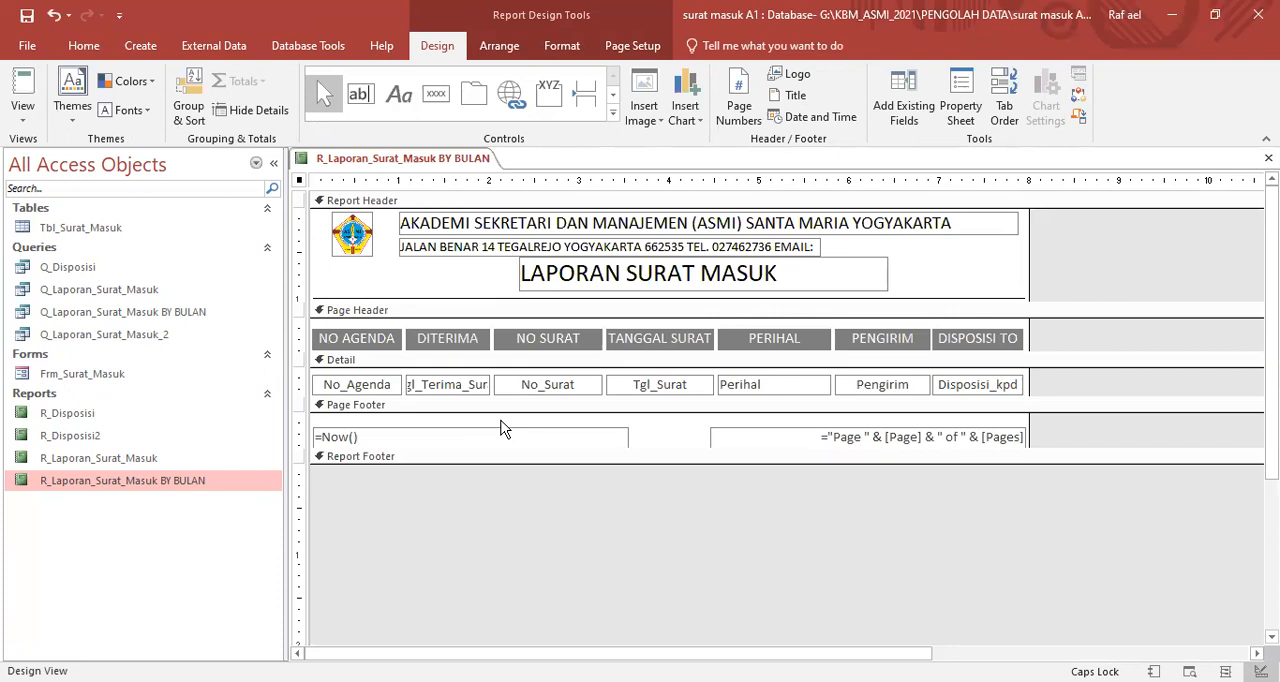
left_click_drag(505, 464, 583, 580)
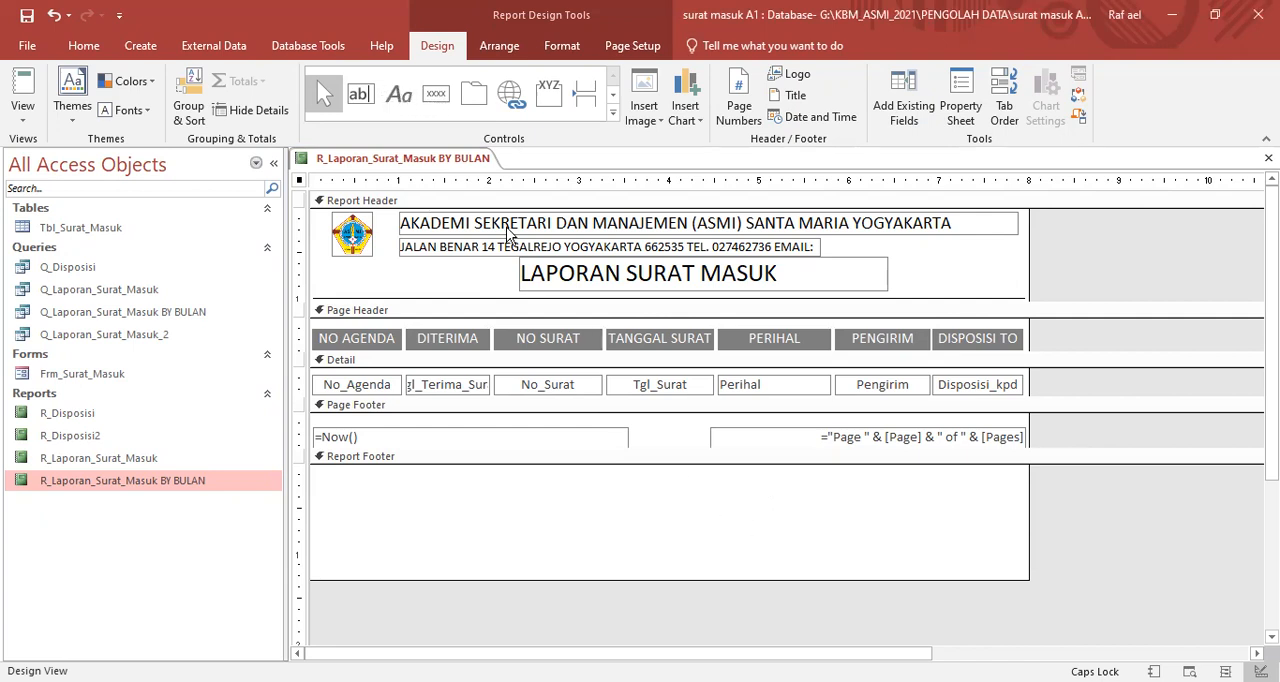
- Add a label reading "Yogyakarta," in the right half of the Report Footer, near its upper edge
left_click(396, 108)
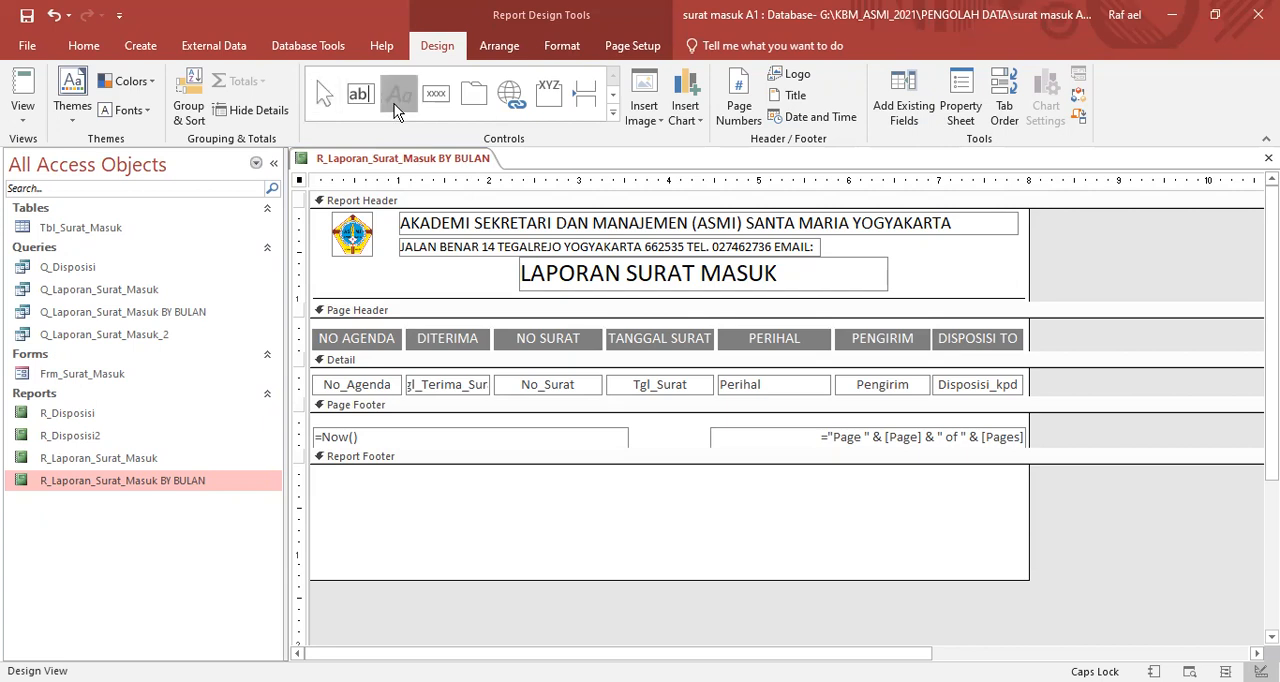
left_click(741, 483)
key("Caps_Lock")
type("Yogyakarta,")
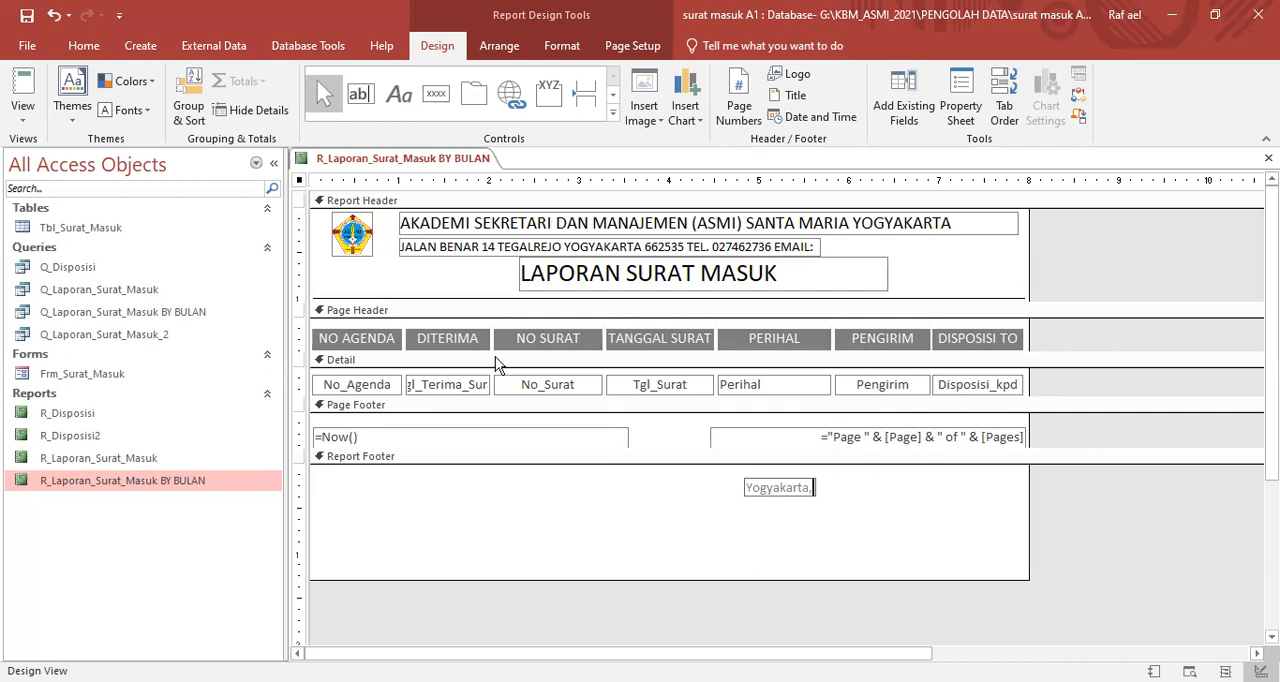
left_click(831, 490)
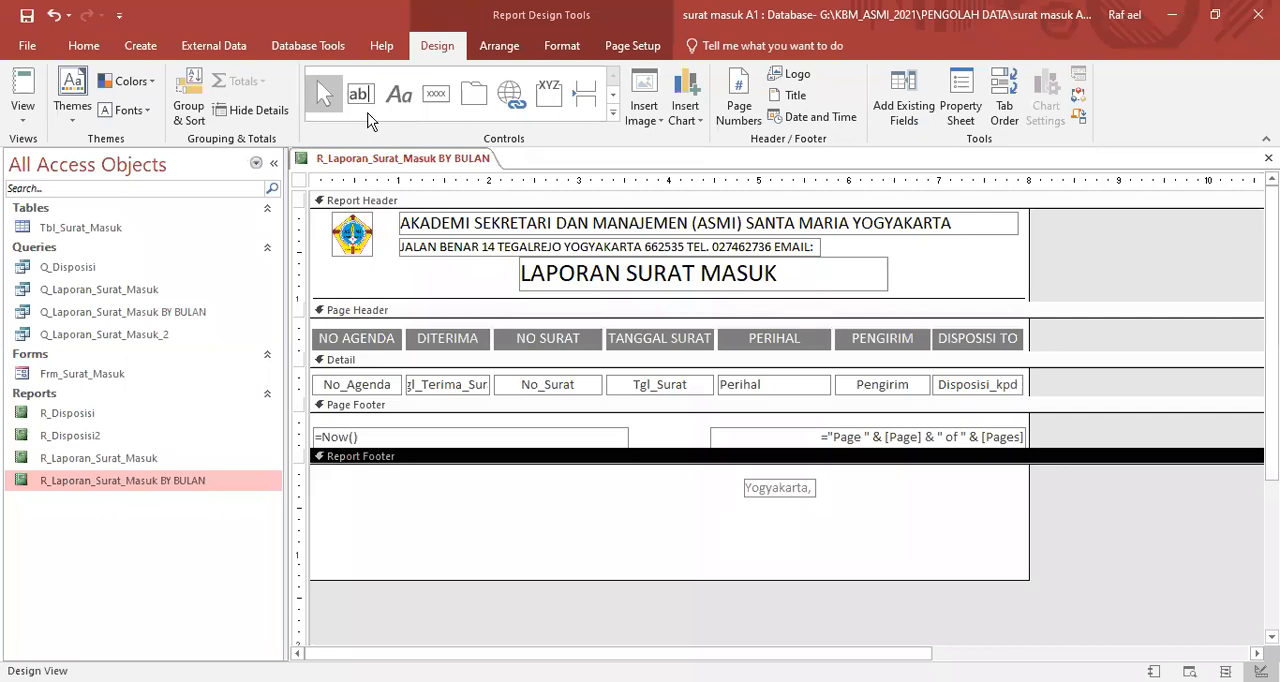
- Add a label reading "Kepala Bagian Administrasi" directly beneath the "Yogyakarta," label in the Report Footer
left_click(399, 94)
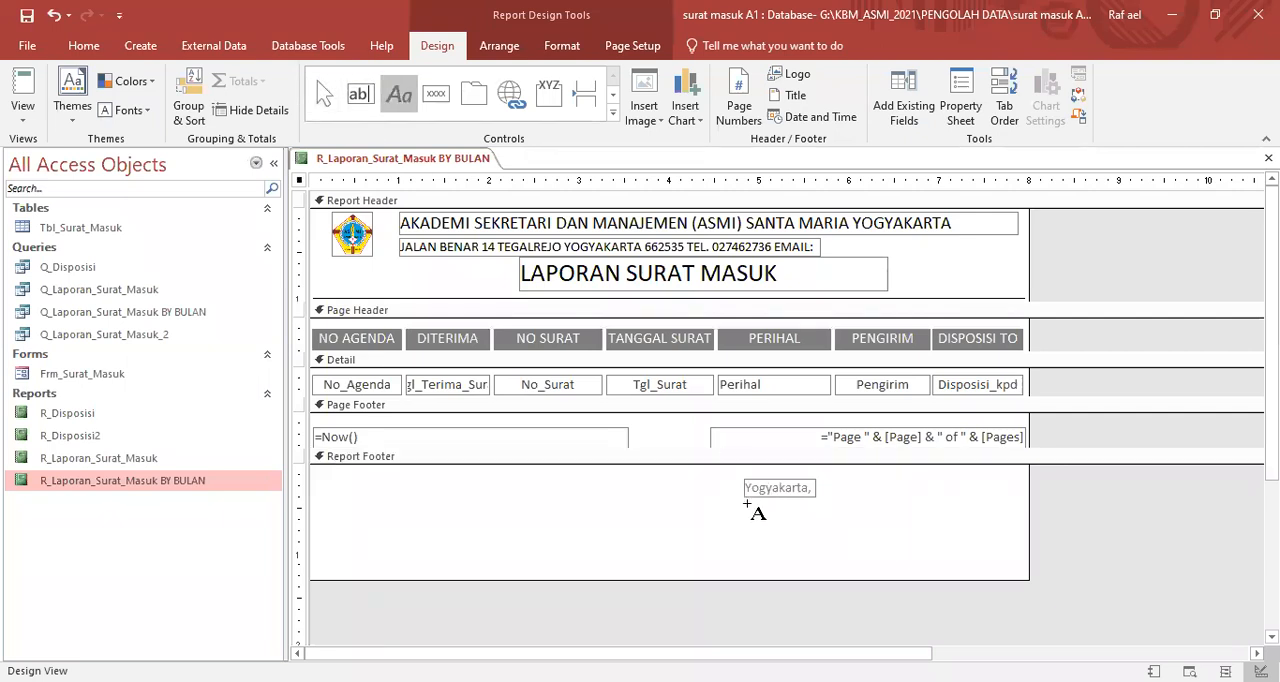
left_click(745, 505)
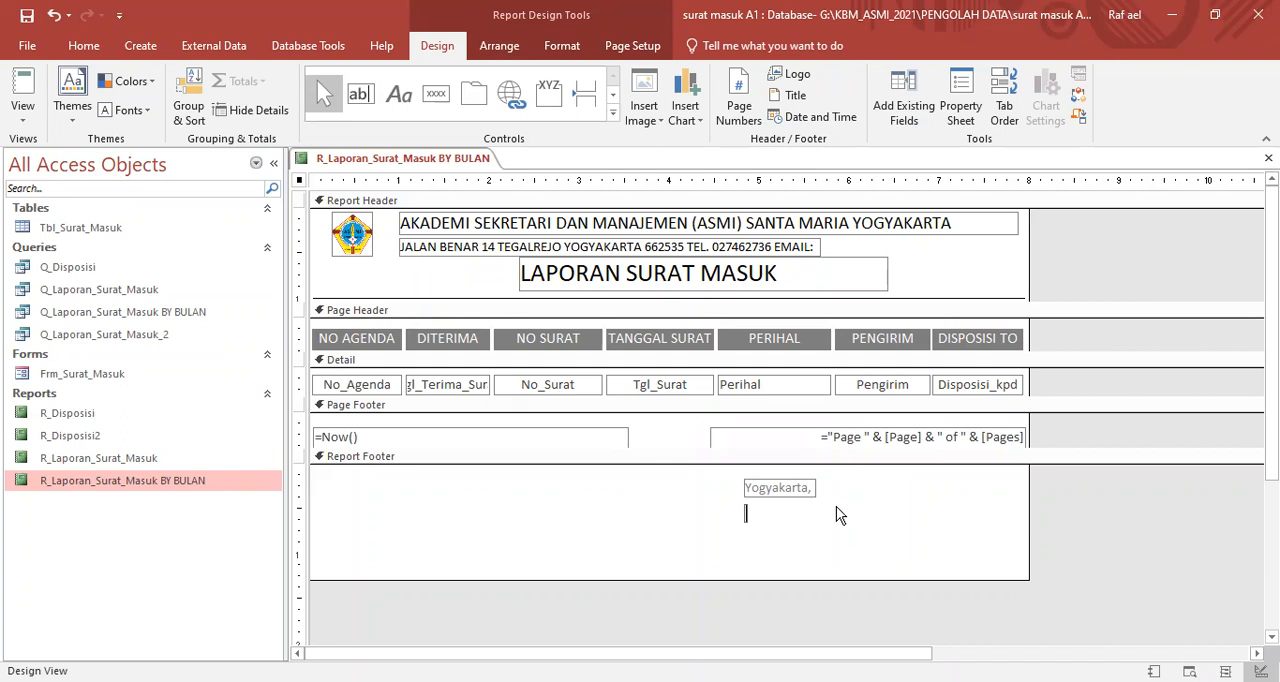
type("kepala Admini")
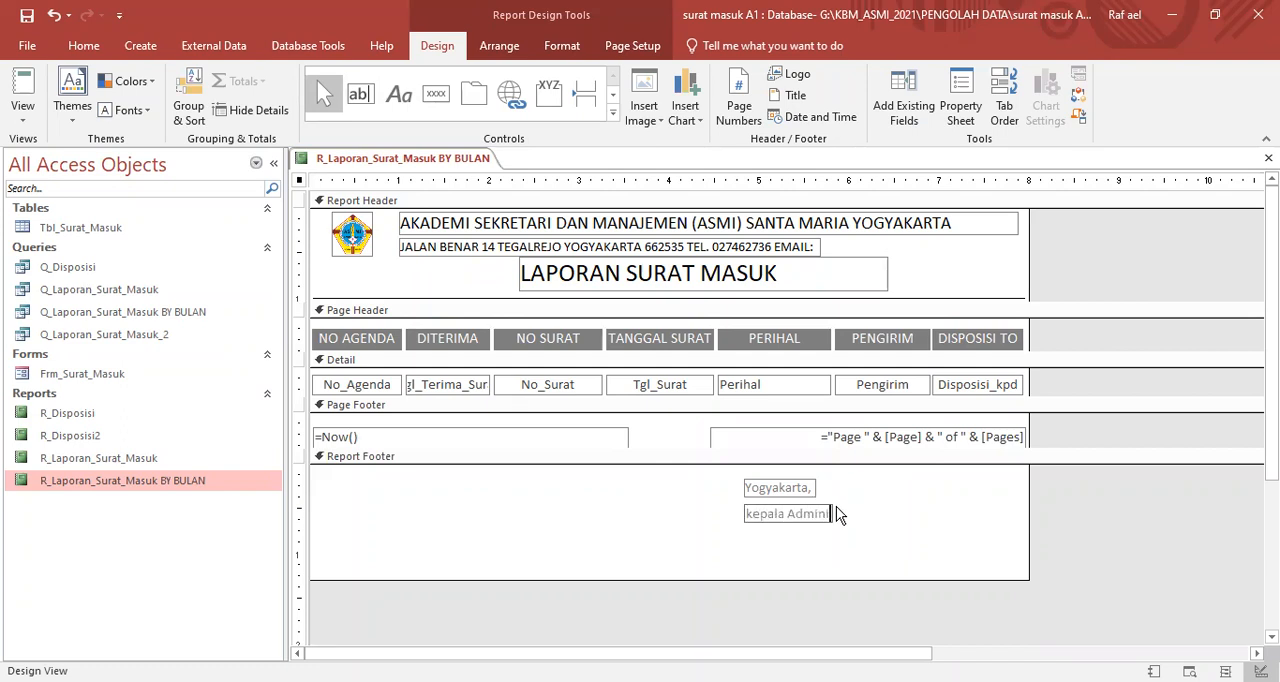
type("strasi")
key("Left")
key("Left")
key("Left")
key("Left")
key("Left")
key("Left")
key("Left")
key("Left")
key("Left")
key("Left")
key("Left")
key("Left")
type("Bagian")
left_click(750, 513)
key("Delete")
type("K")
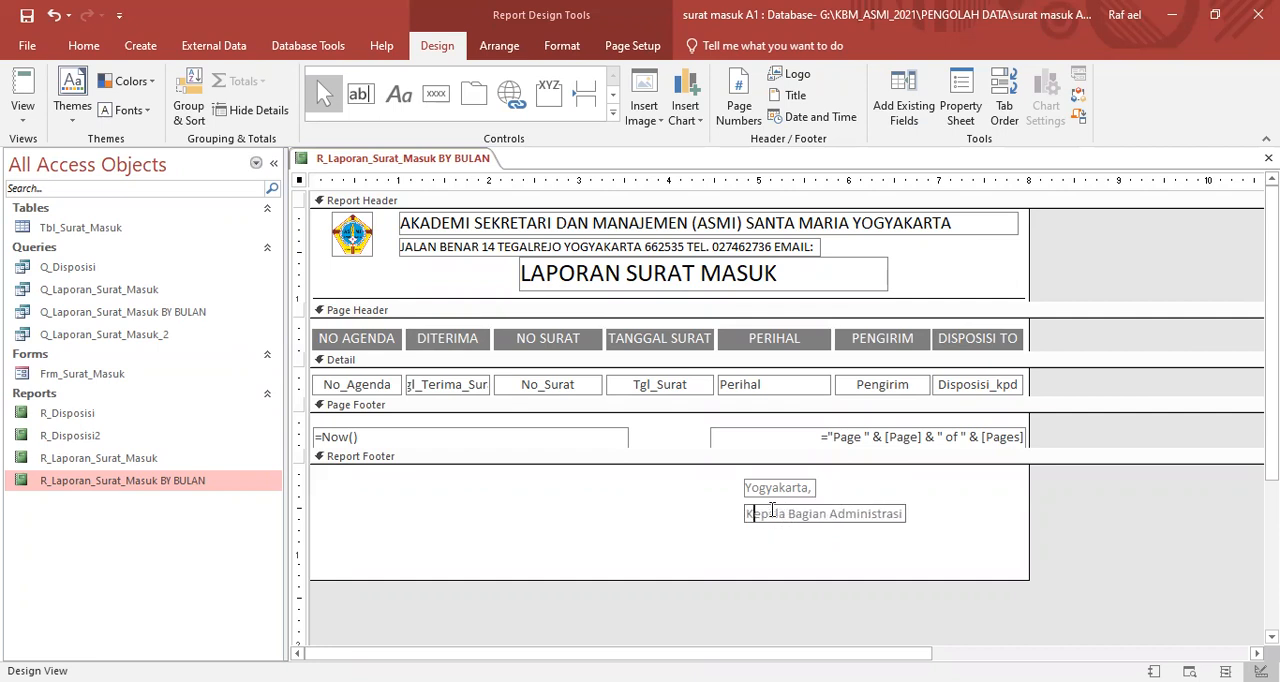
left_click(883, 563)
- Duplicate the "Kepala Bagian Administrasi" label so that a copy sits directly beneath it in the Report Footer
left_click(836, 520)
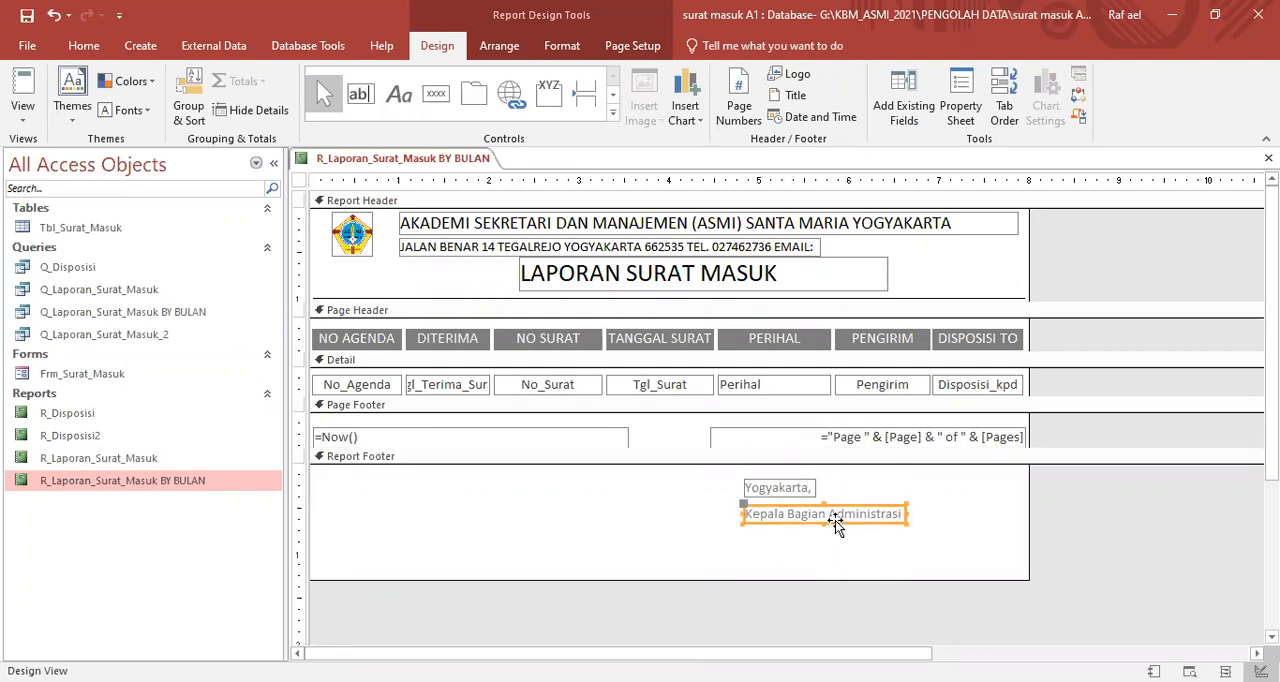
key("ctrl+c")
key("ctrl+v")
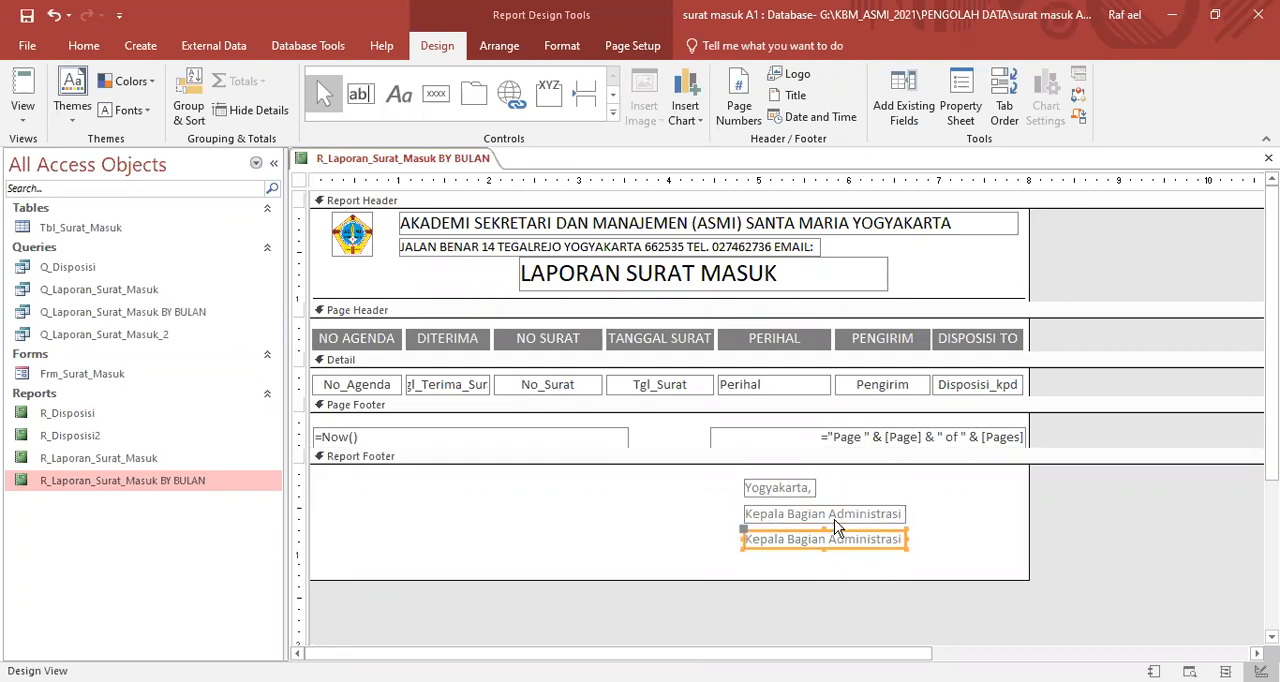
- Replace the text of the copied label with the signatory's full name followed by the degree "A.Md."
left_click(749, 540)
left_click_drag(749, 540, 924, 546)
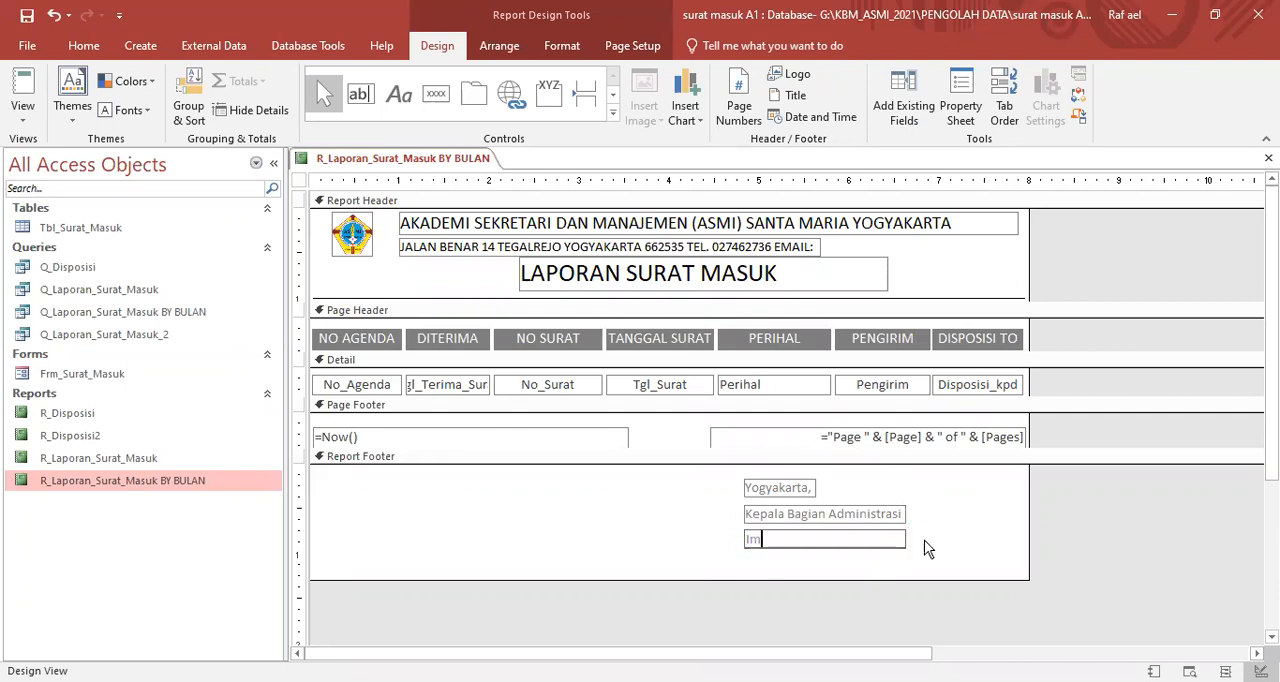
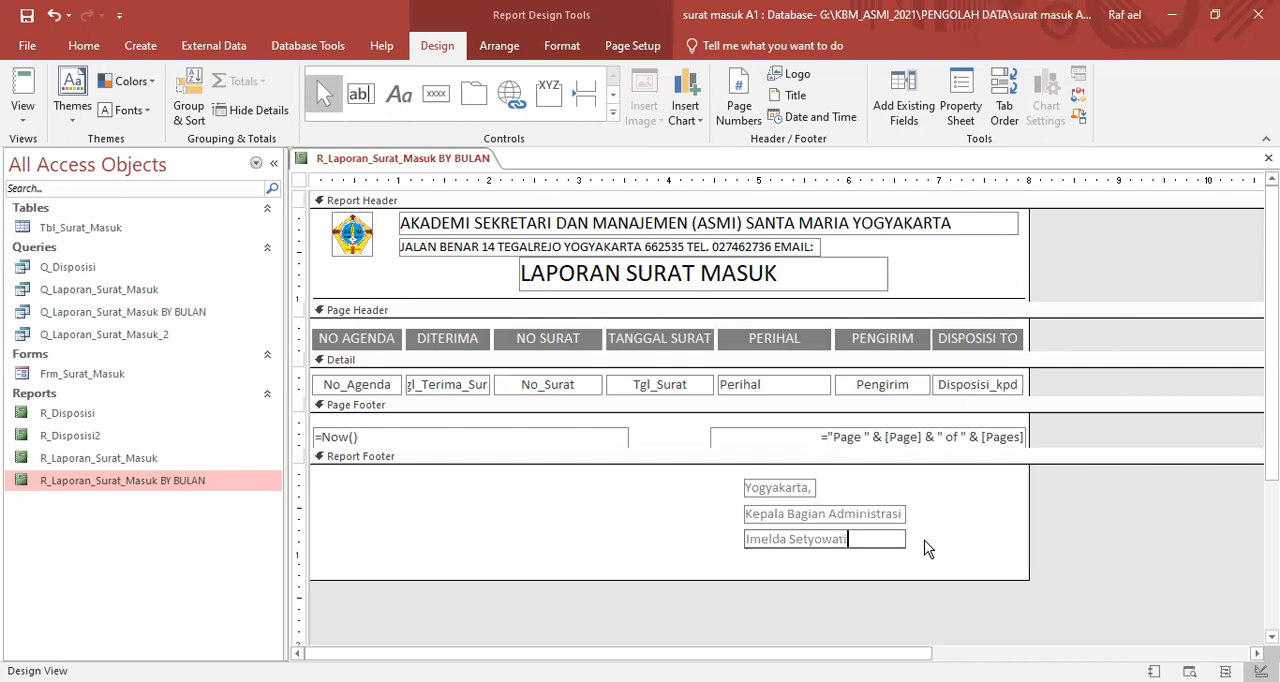
type(", A.Md")
left_click(915, 542)
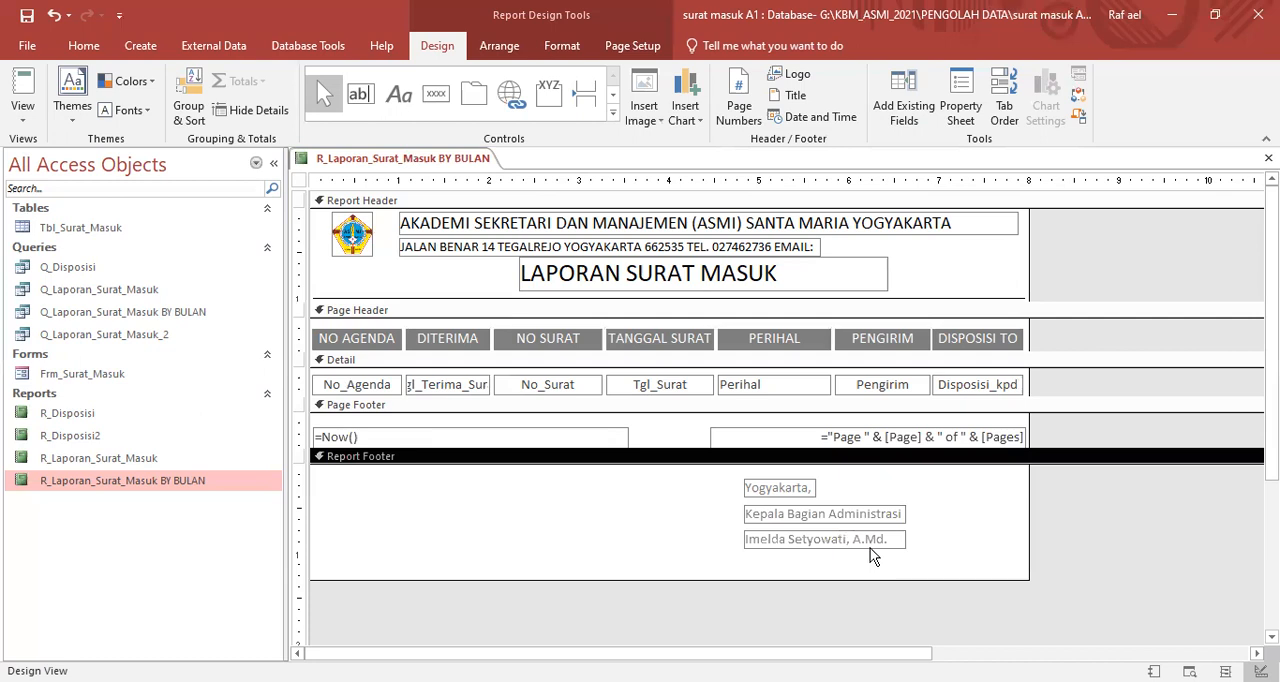
- Move the signatory's name label down about 0.5 inch to leave space for a signature under "Kepala Bagian Administrasi"
left_click(870, 550)
key("Down")
key("Down")
key("Down")
key("Down")
key("Down")
key("Down")
key("Down")
key("Down")
key("Down")
key("Down")
key("Down")
key("Down")
key("Down")
key("Down")
key("Down")
key("Down")
key("Down")
key("Down")
key("Down")
key("Down")
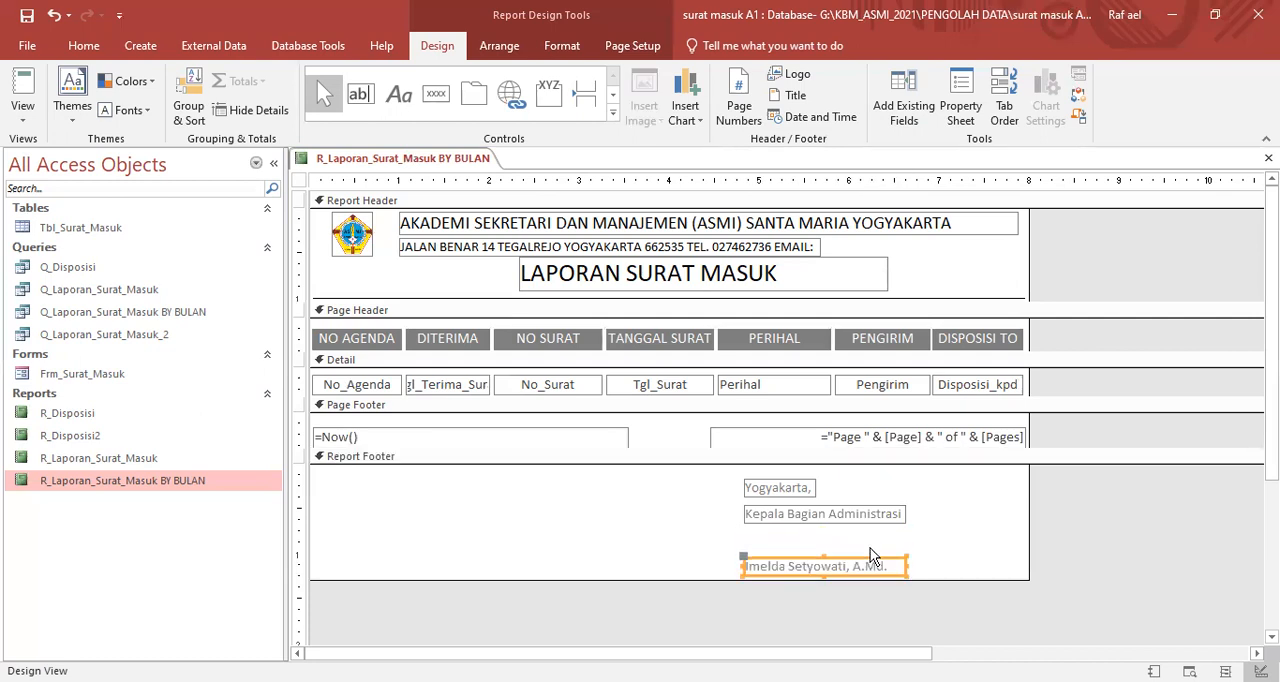
key("Down")
key("Down")
key("Down")
key("Down")
key("Down")
key("Down")
key("Down")
key("Down")
key("Down")
key("Down")
key("Down")
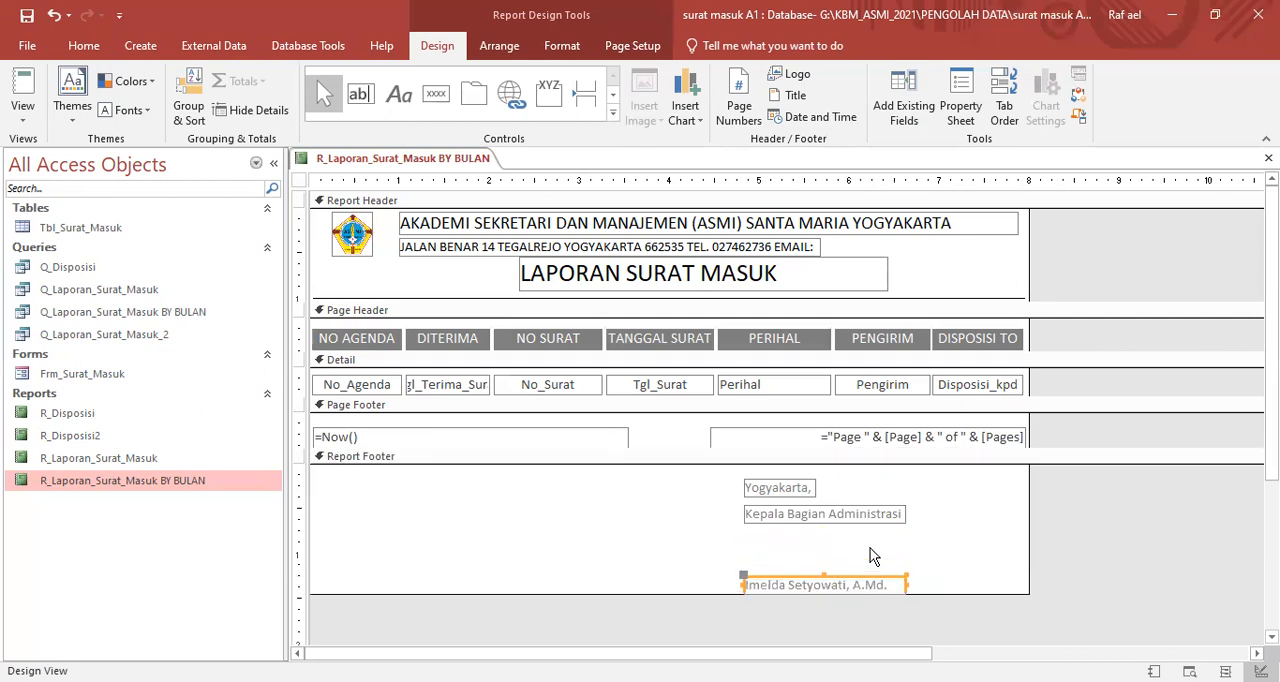
- Shift all three signature block labels together down about 0.25 inch in the Report Footer
scroll(870, 550, "down", 3)
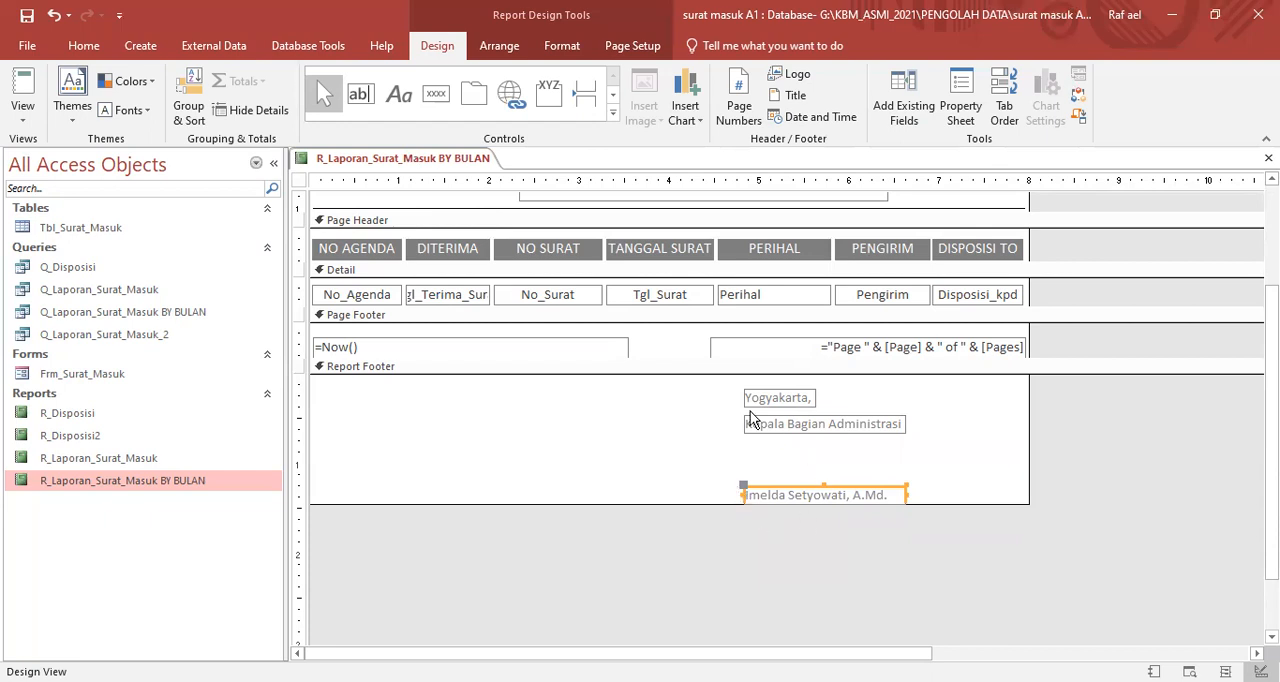
left_click_drag(727, 385, 915, 495)
key("Down")
key("Down")
key("Down")
key("Down")
key("Down")
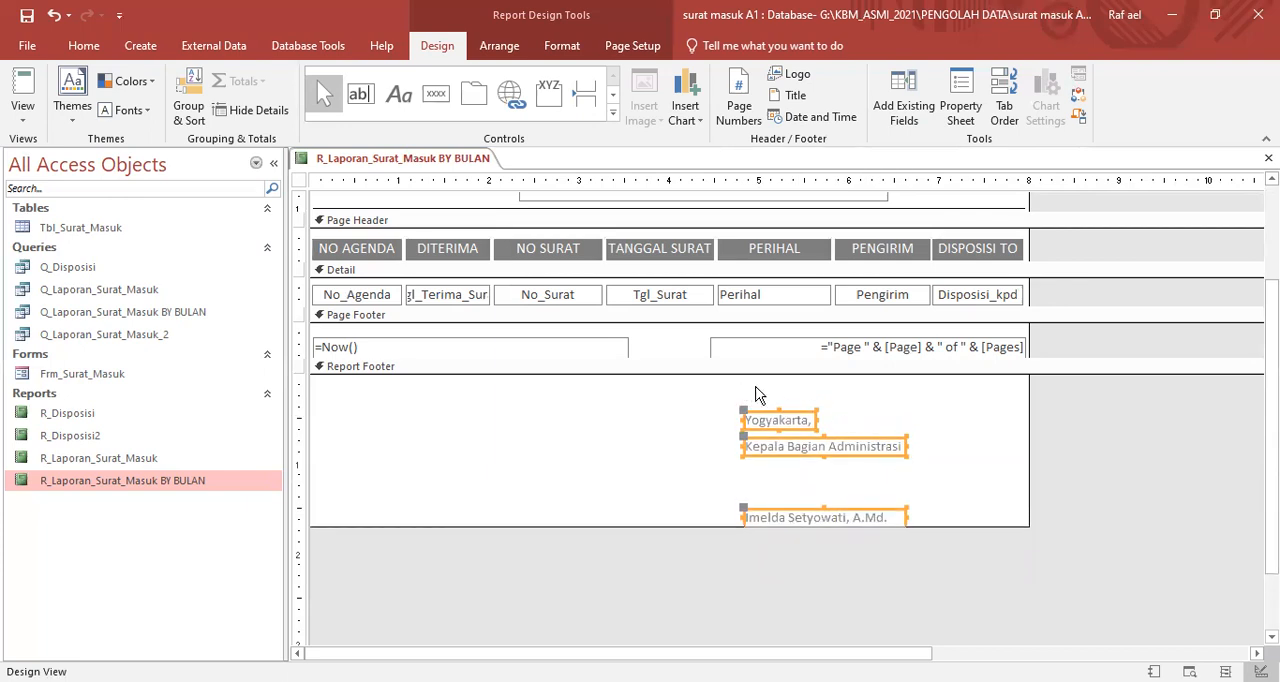
left_click(968, 496)
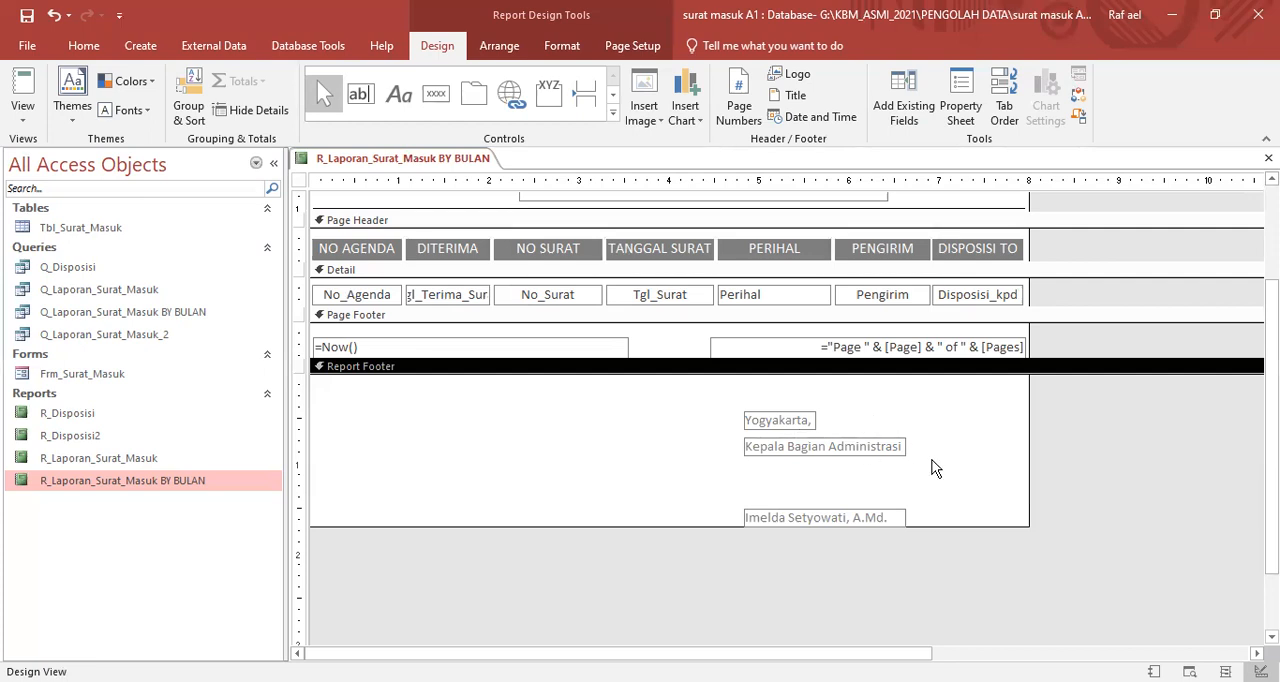
- Insert a date field in the 11-Nov-21 format into the report, without the time
scroll(931, 468, "up", 3)
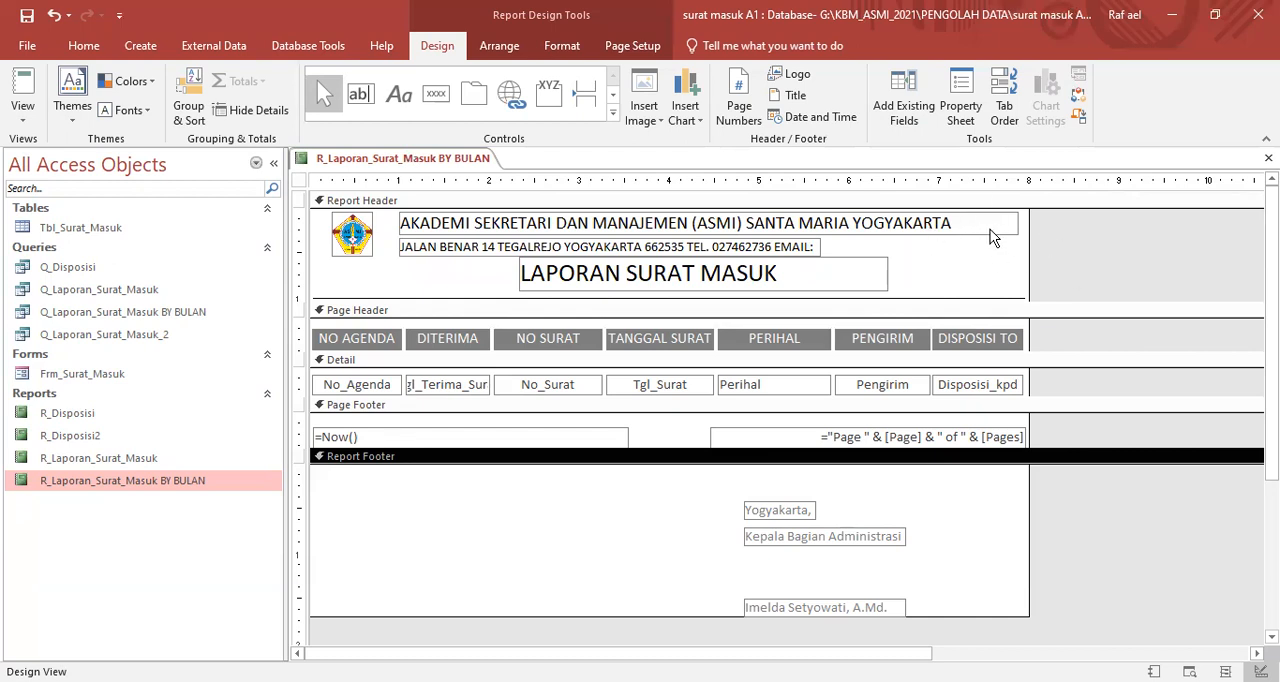
left_click(808, 118)
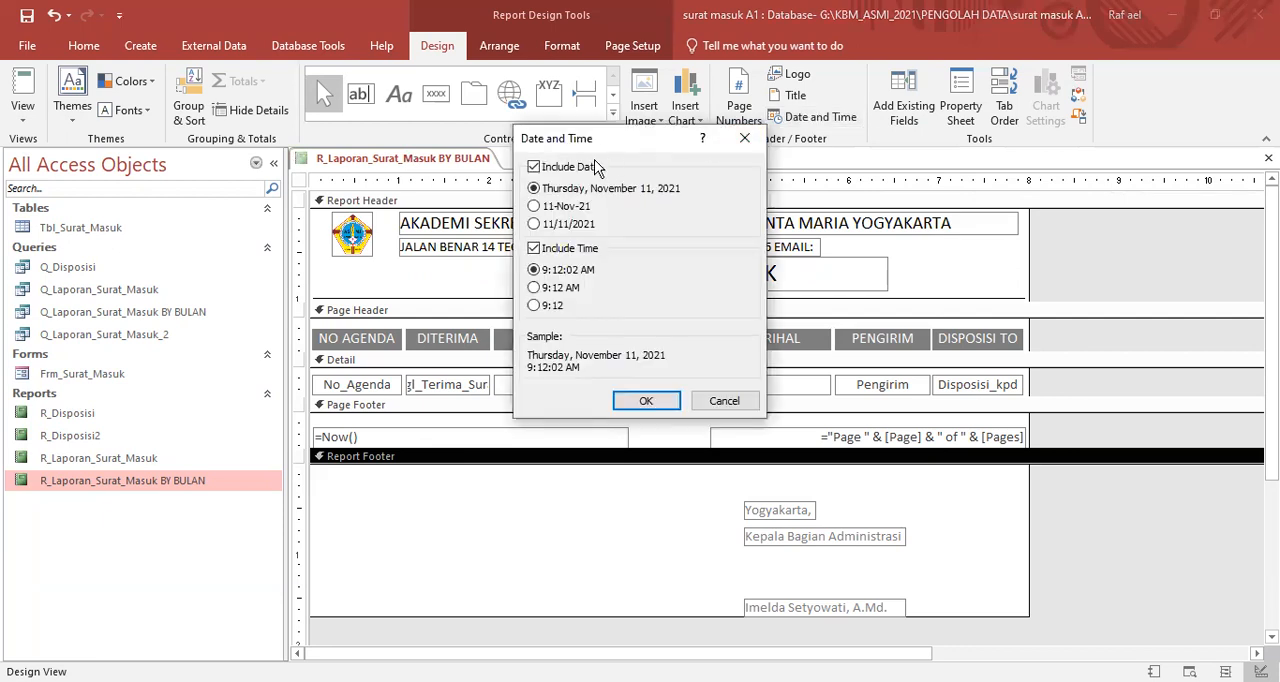
left_click(533, 207)
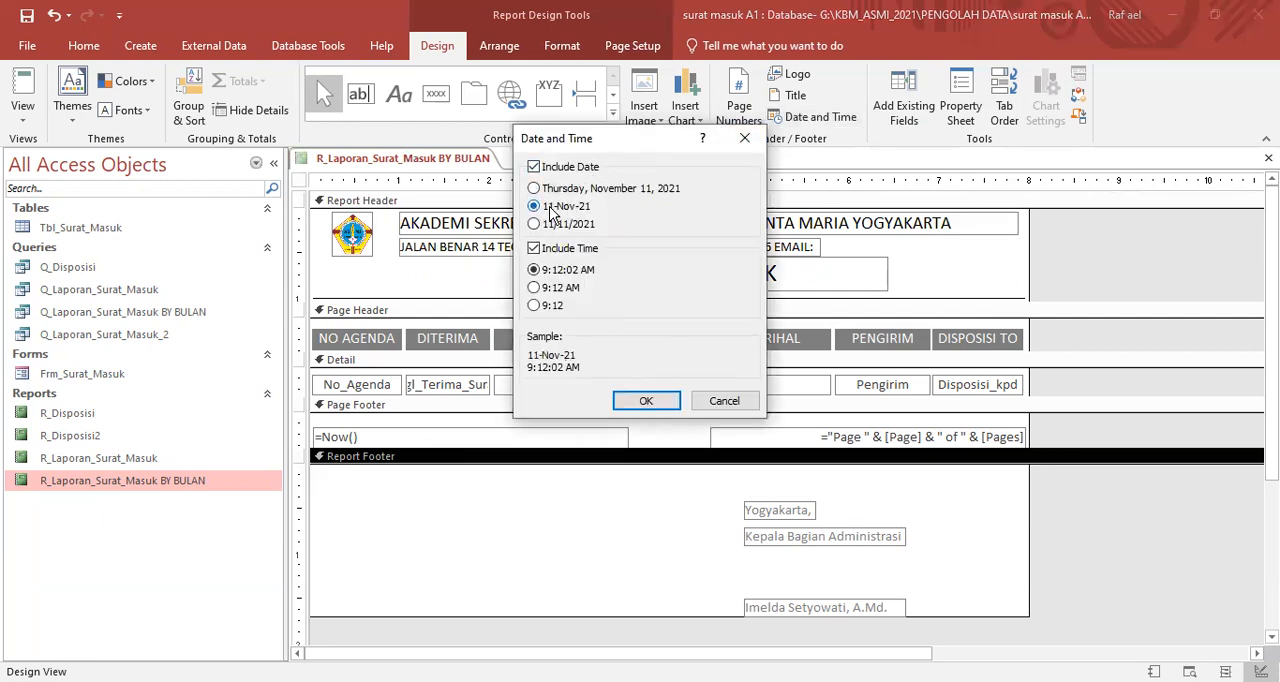
left_click(533, 249)
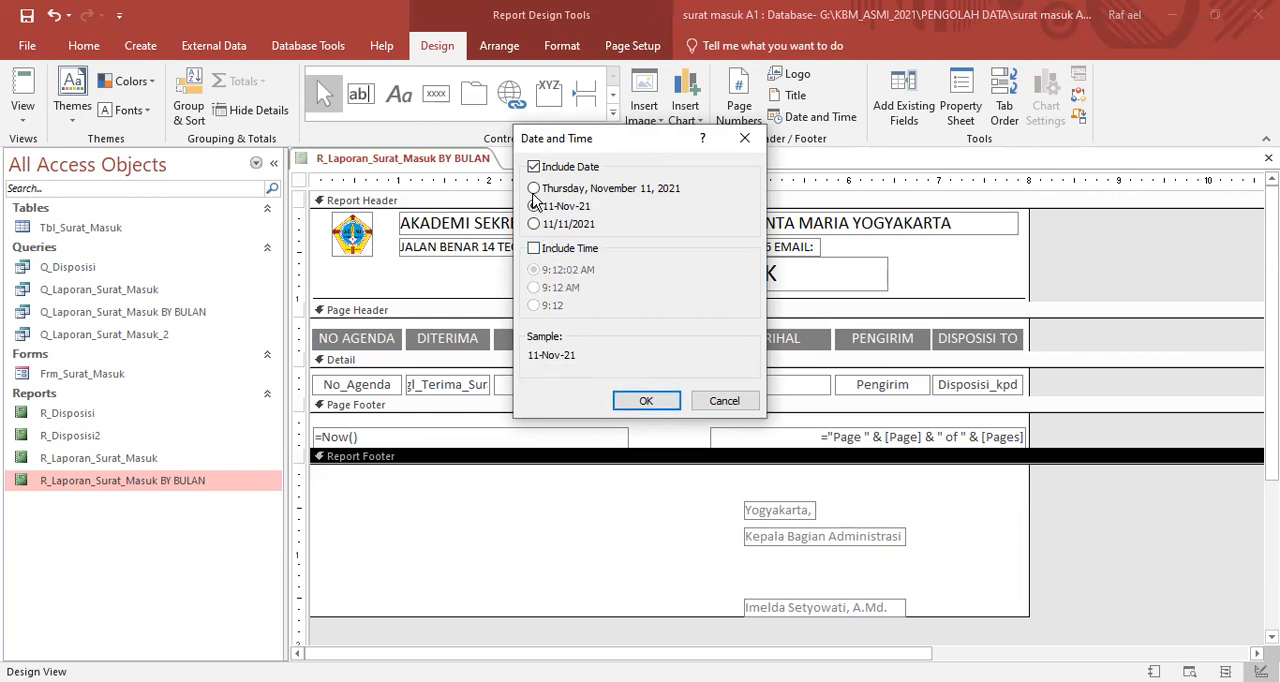
left_click(646, 400)
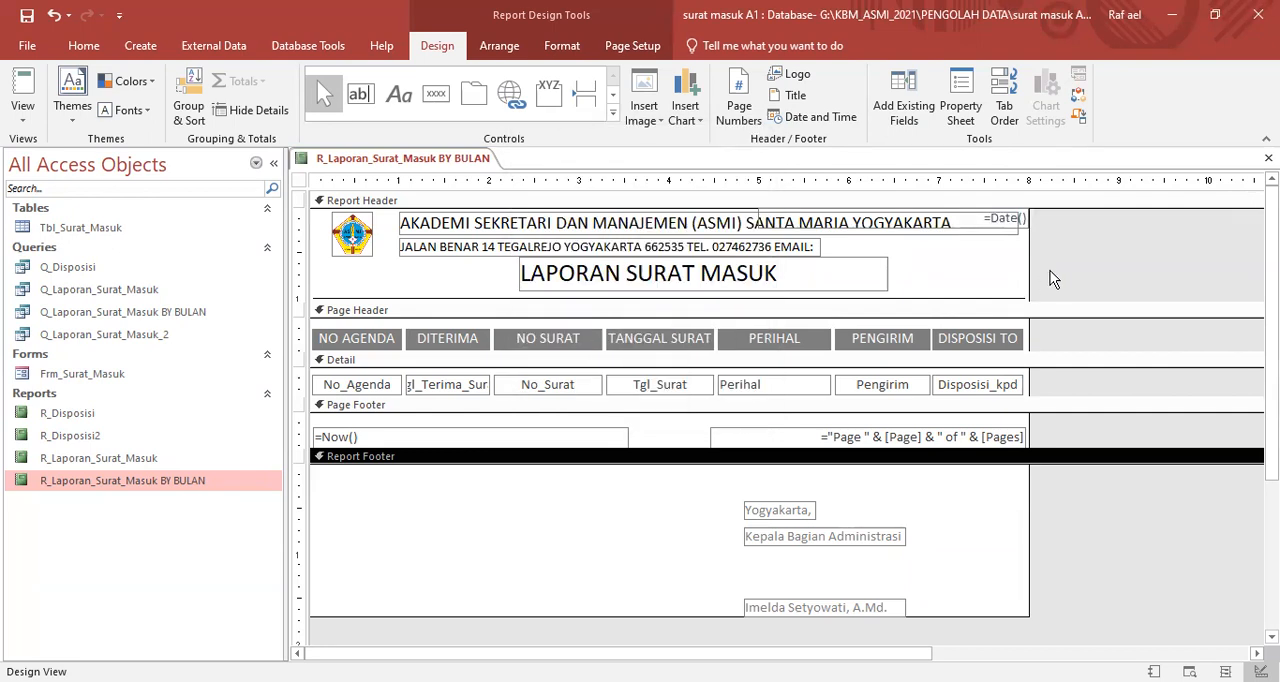
- Move the =Date() field from the Report Header to the "Yogyakarta," line in the Report Footer and narrow it to start right after that label
left_click(1022, 228)
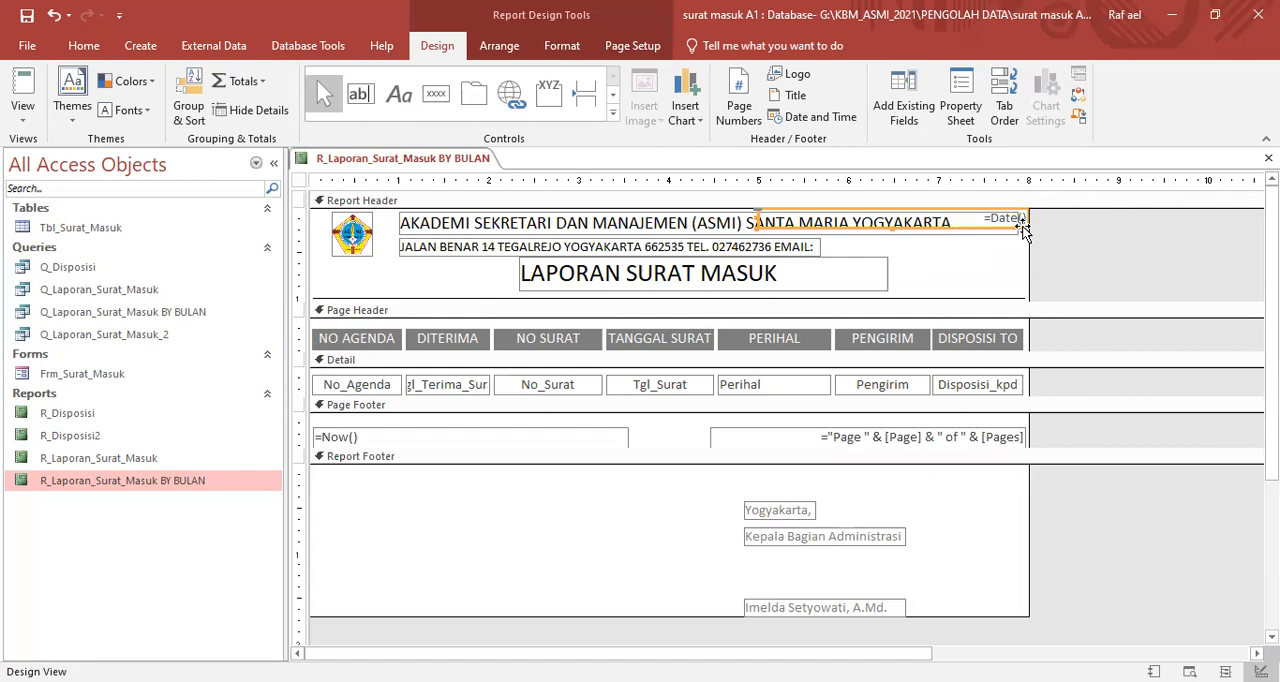
left_click_drag(1022, 228, 1015, 521)
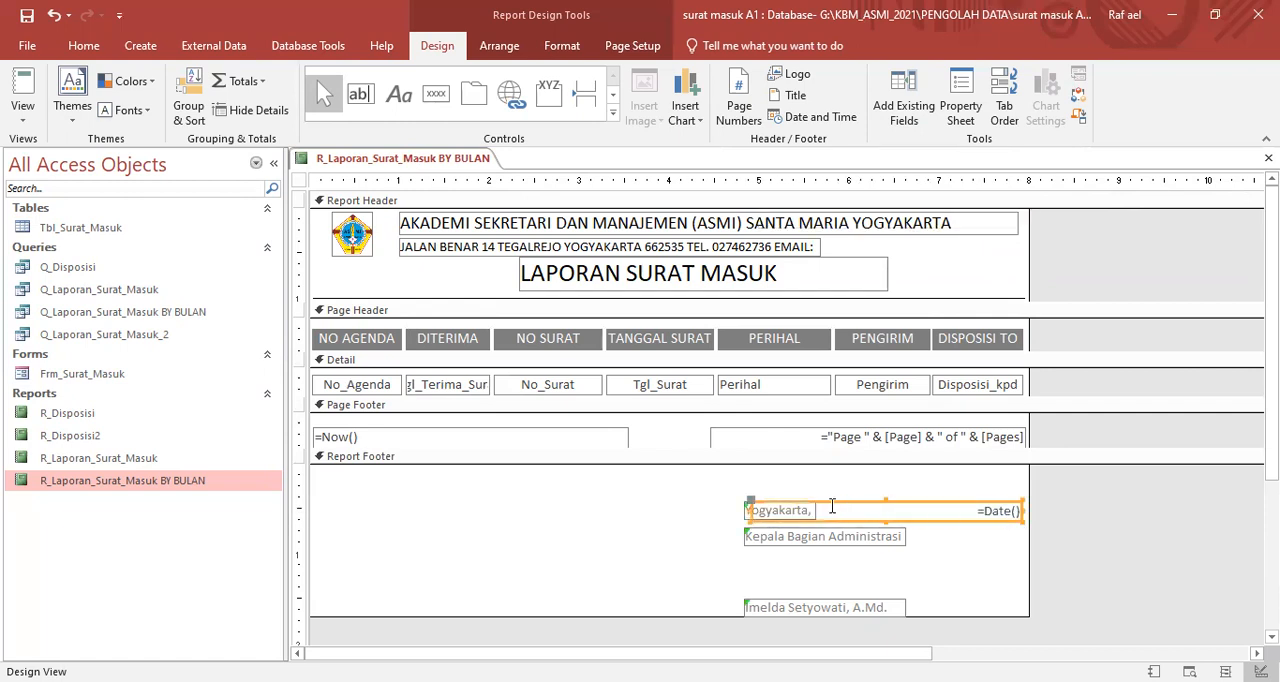
left_click_drag(748, 510, 815, 510)
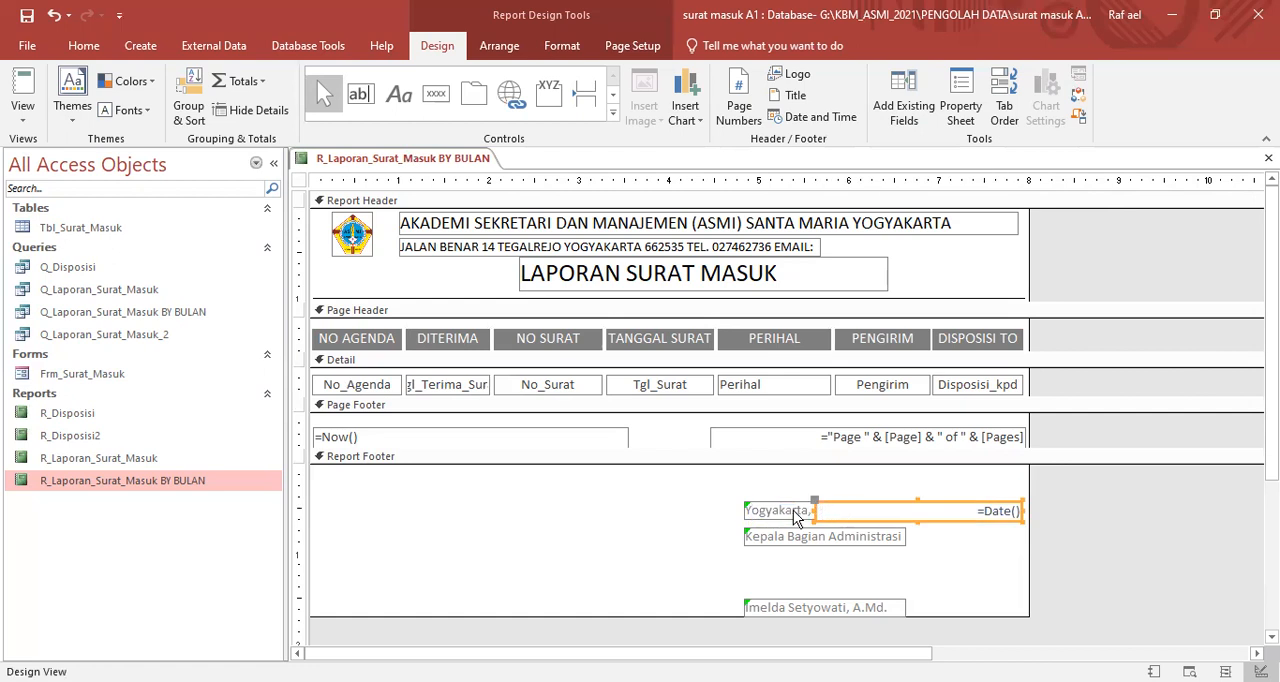
left_click(969, 482)
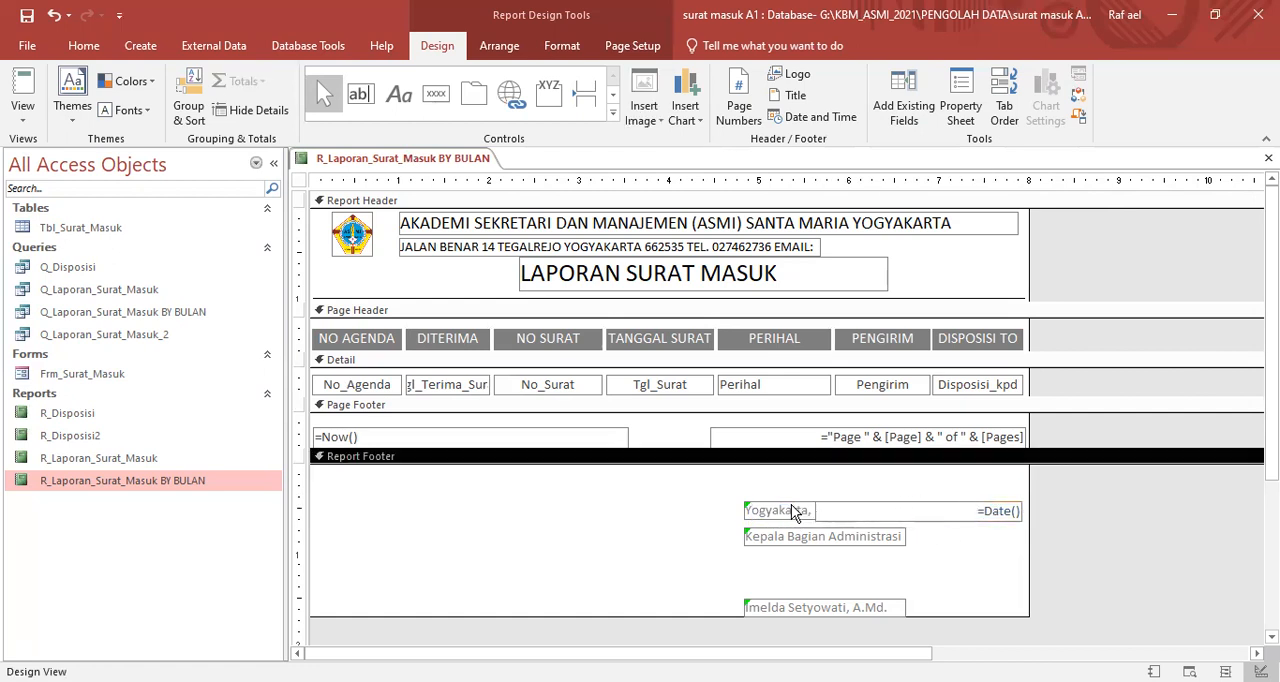
left_click(866, 513)
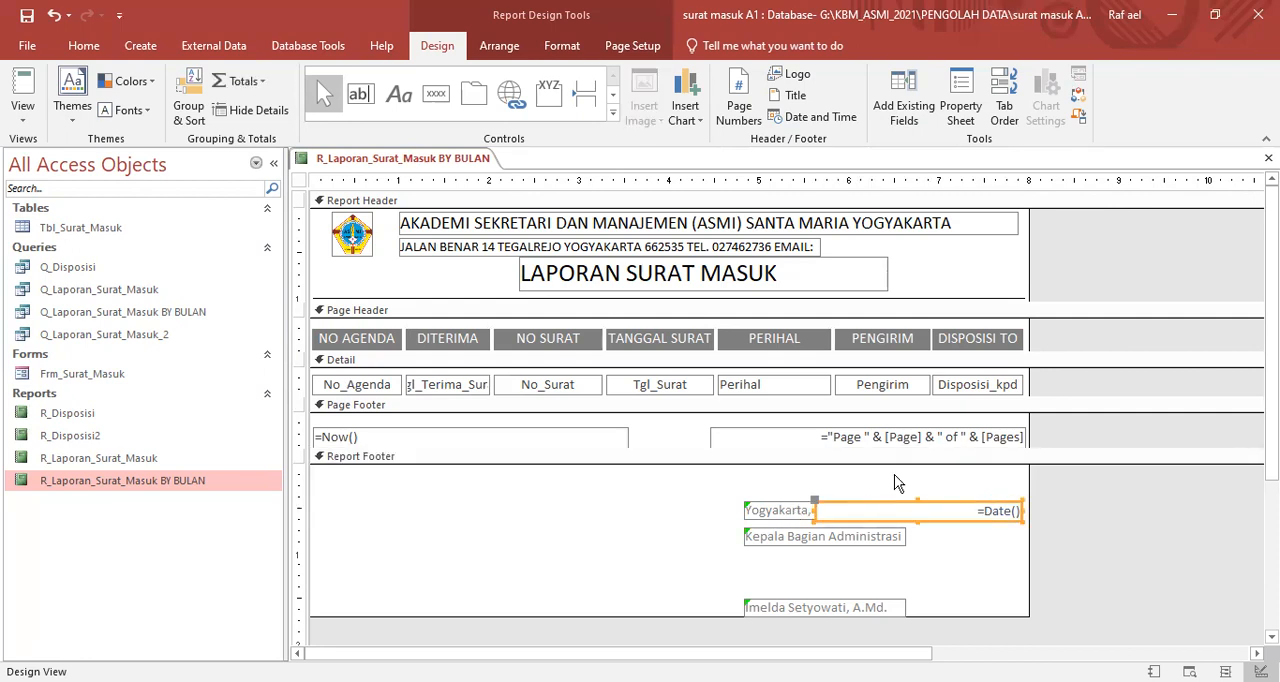
key("Up")
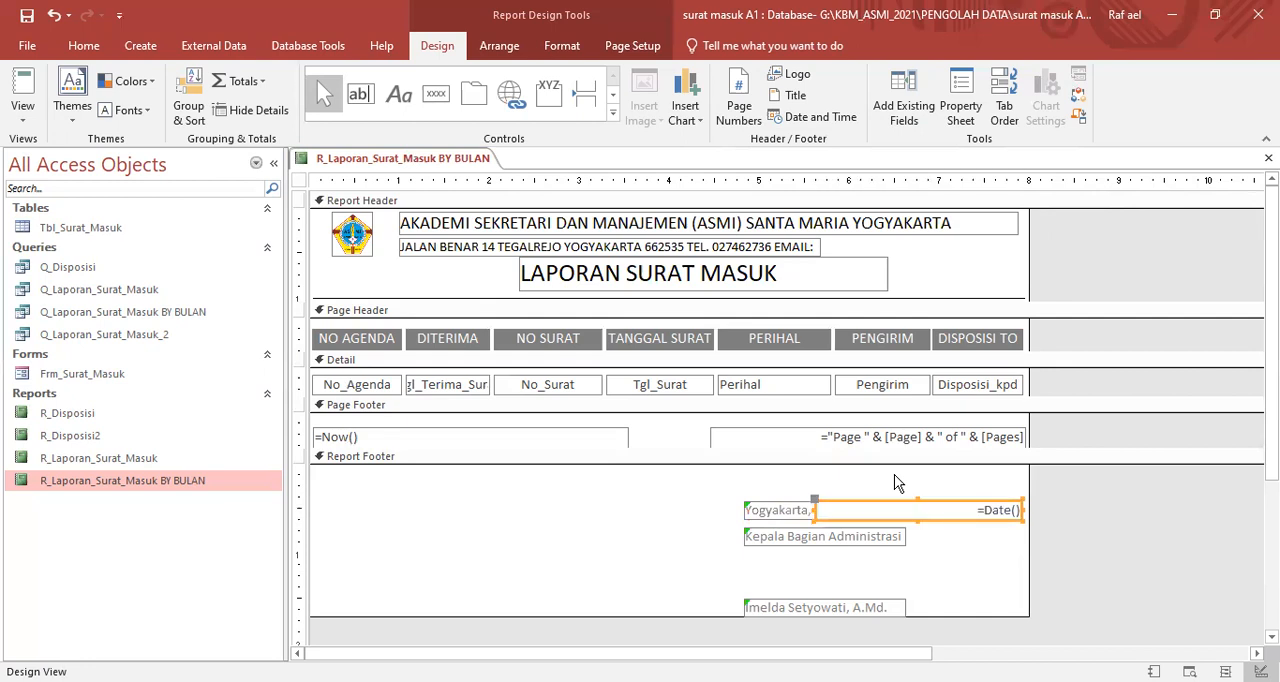
left_click(894, 484)
left_click(836, 505)
left_click(894, 478)
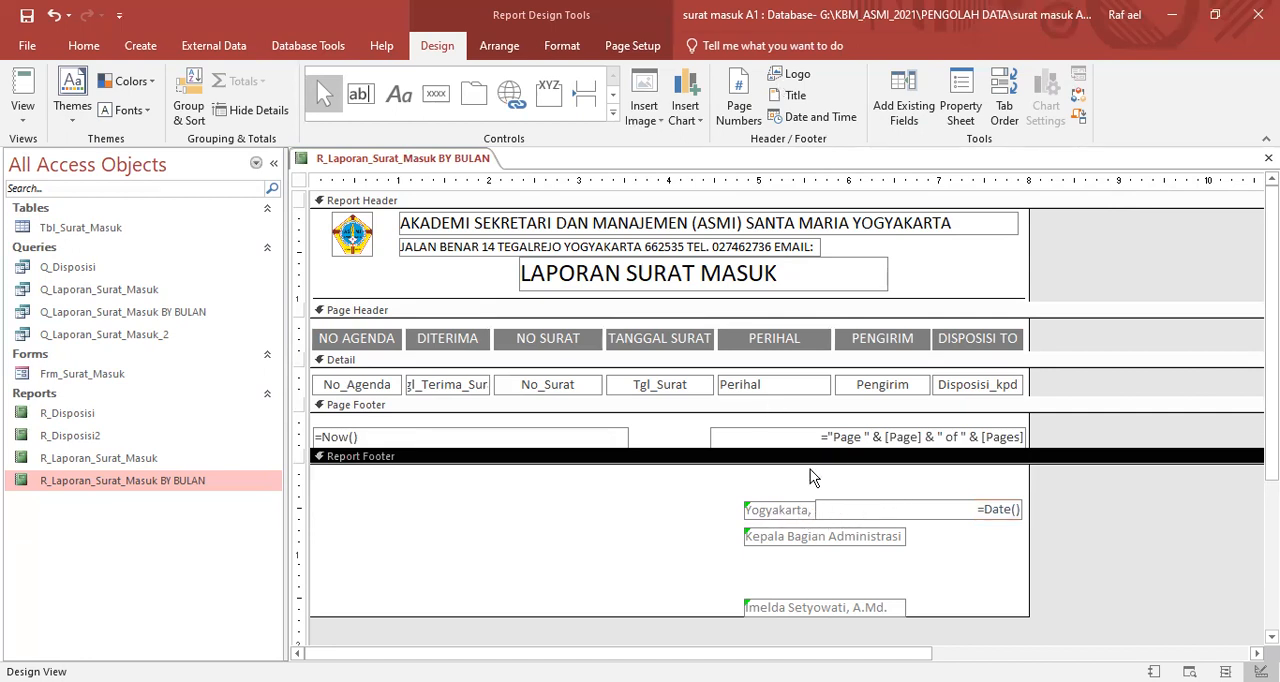
- Check the signature block and its date in Report View, leaving the Tanggal Awal parameter blank
right_click(1076, 491)
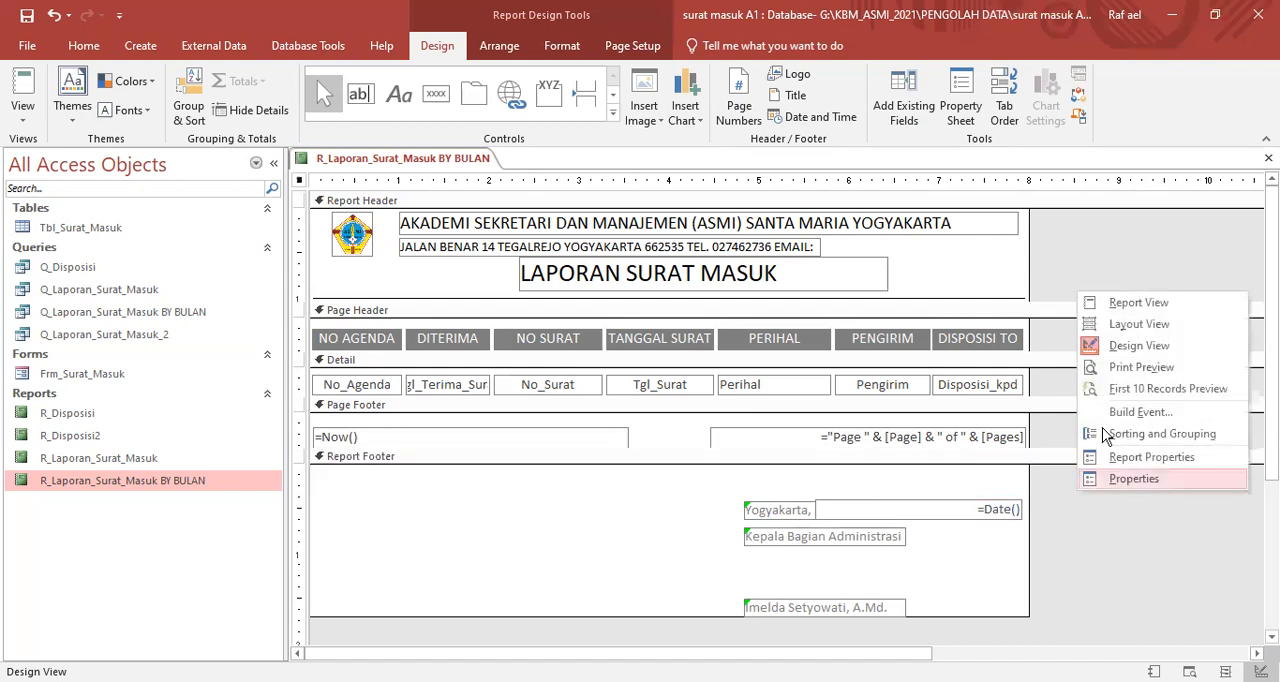
left_click(1141, 305)
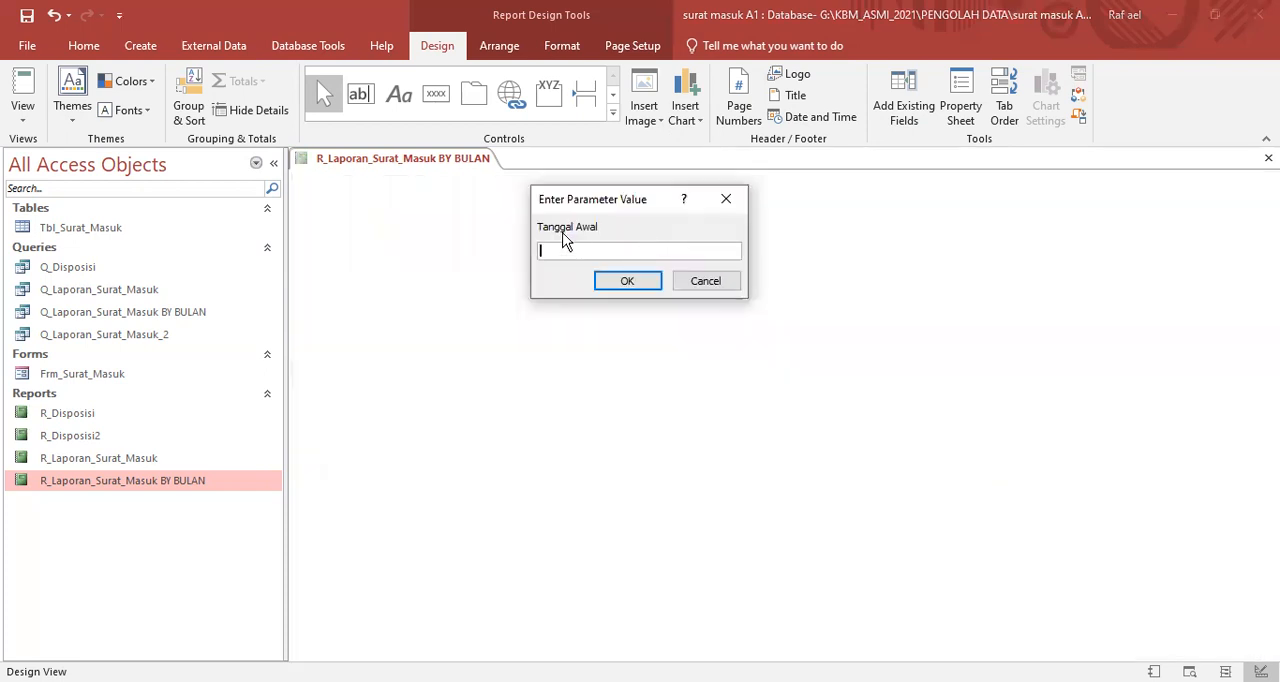
left_click(627, 283)
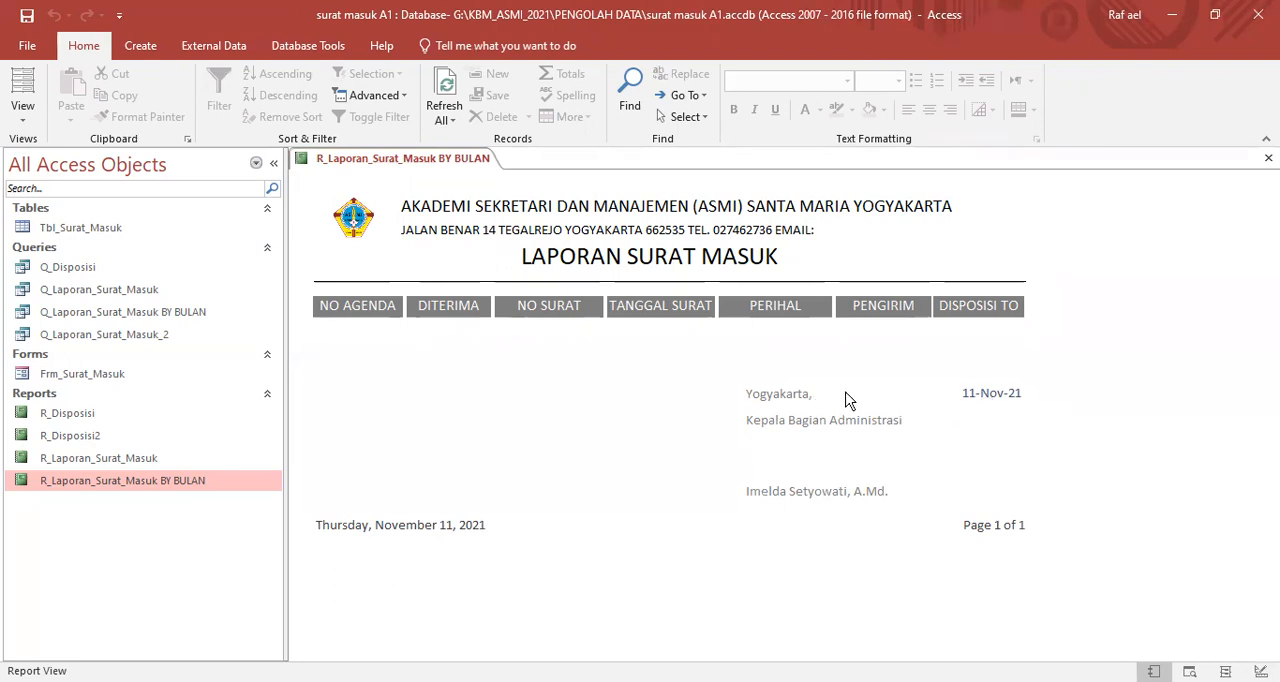
- Return to Design View and left-align the =Date() field beside the "Yogyakarta," label
right_click(664, 365)
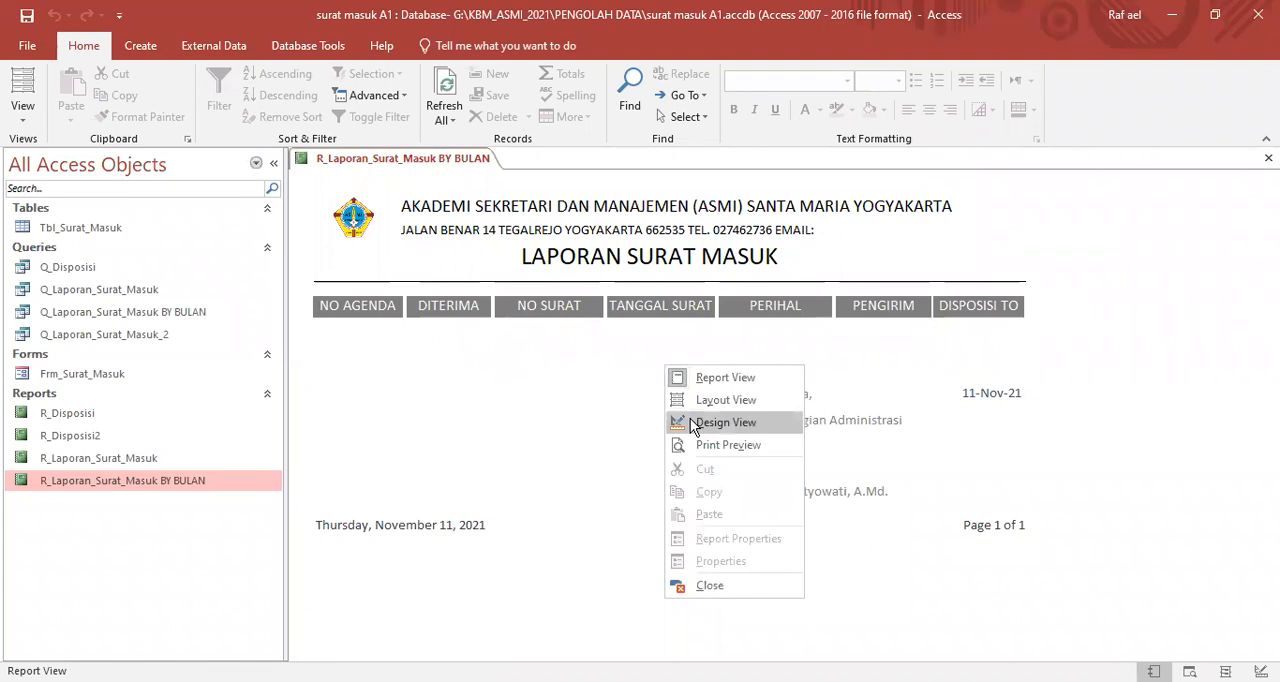
left_click(694, 425)
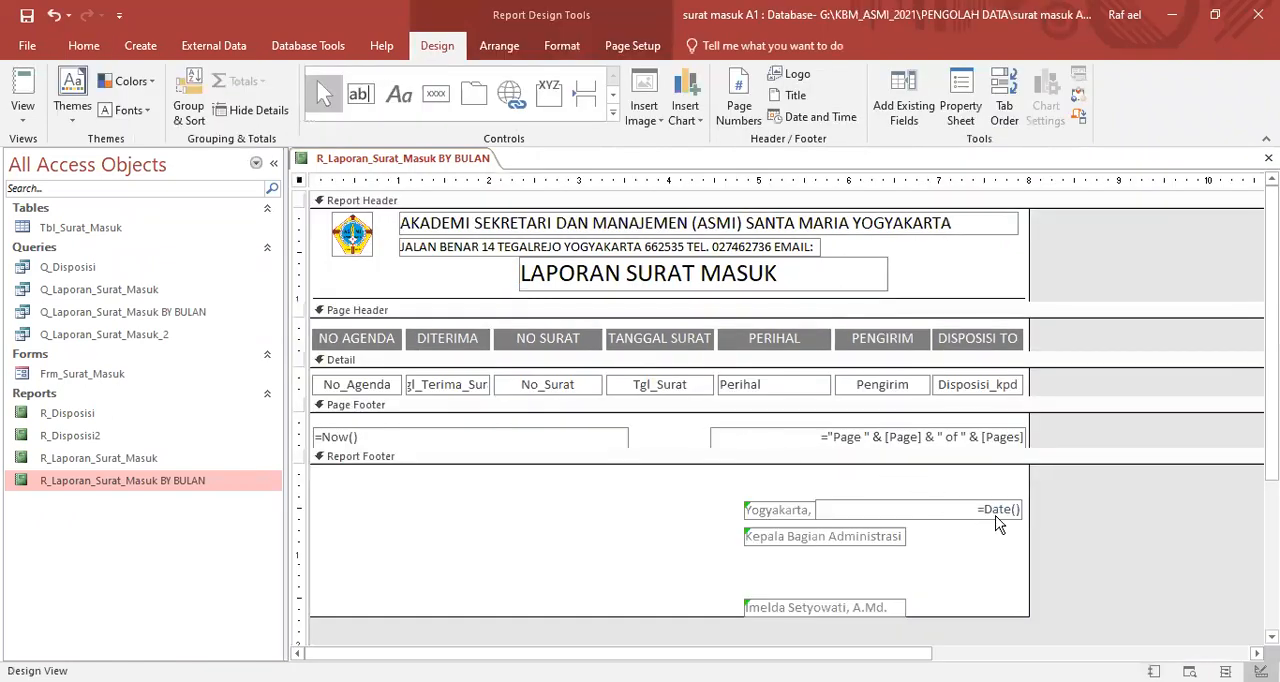
left_click(1000, 512)
left_click(971, 511)
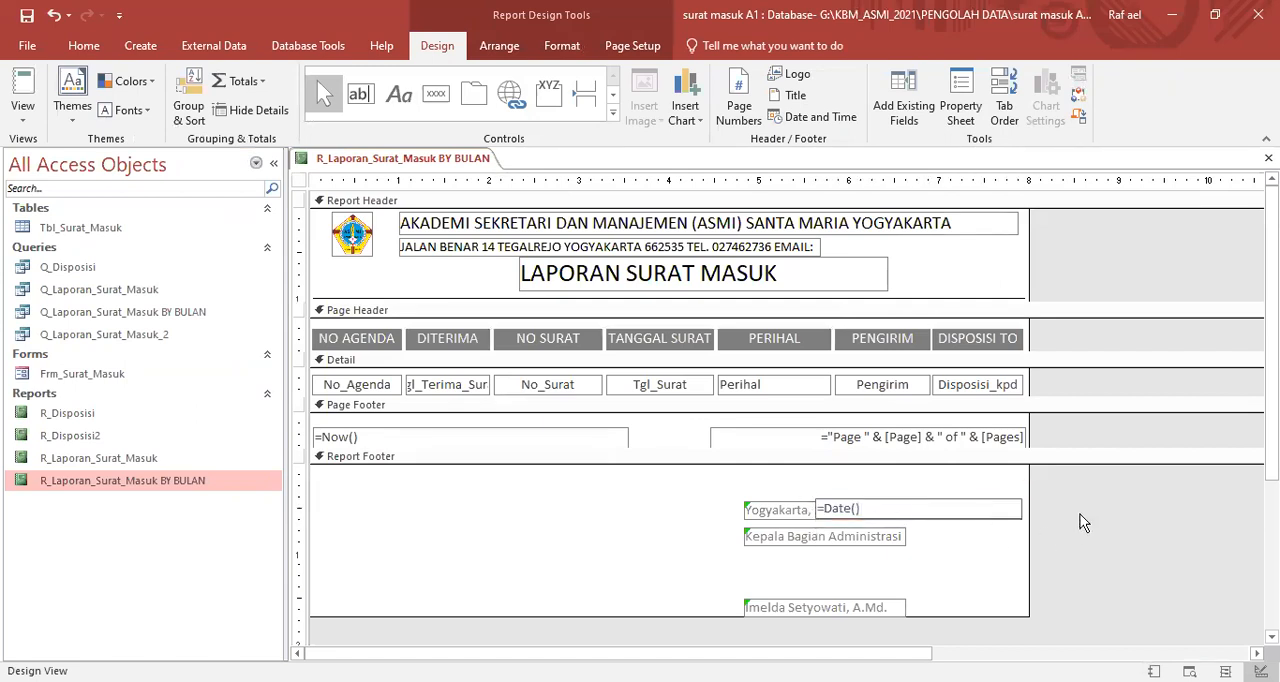
left_click(972, 524)
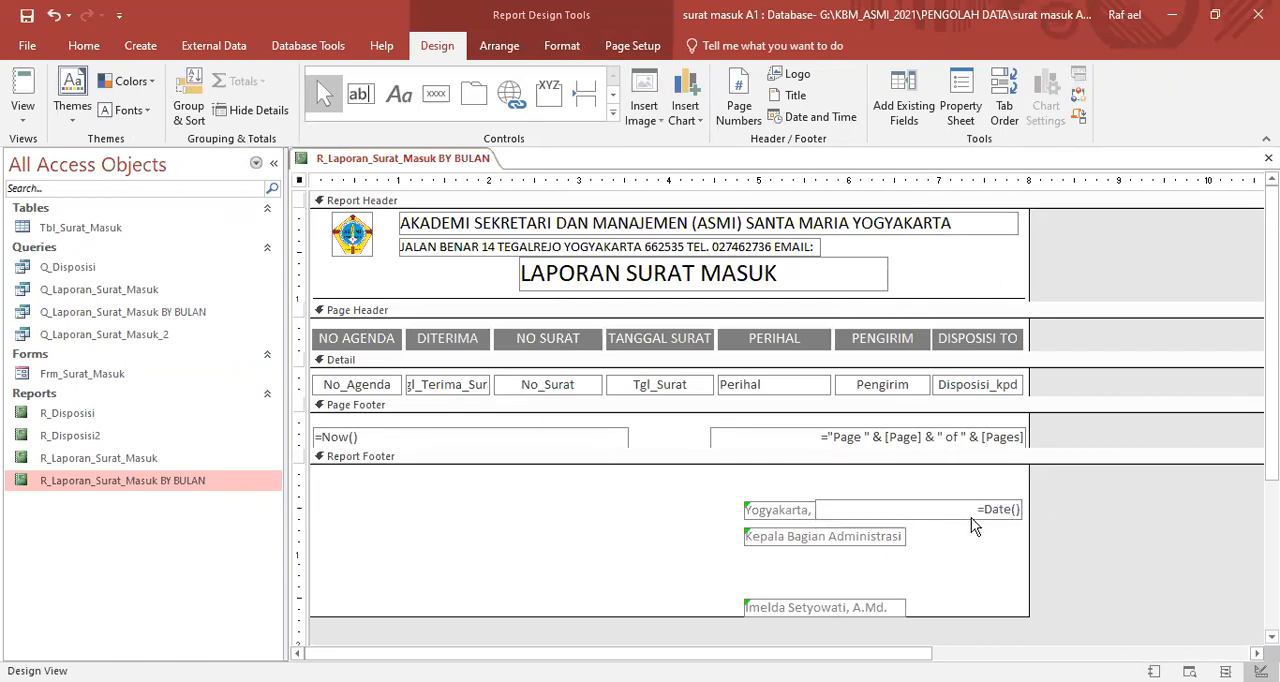
left_click(971, 518)
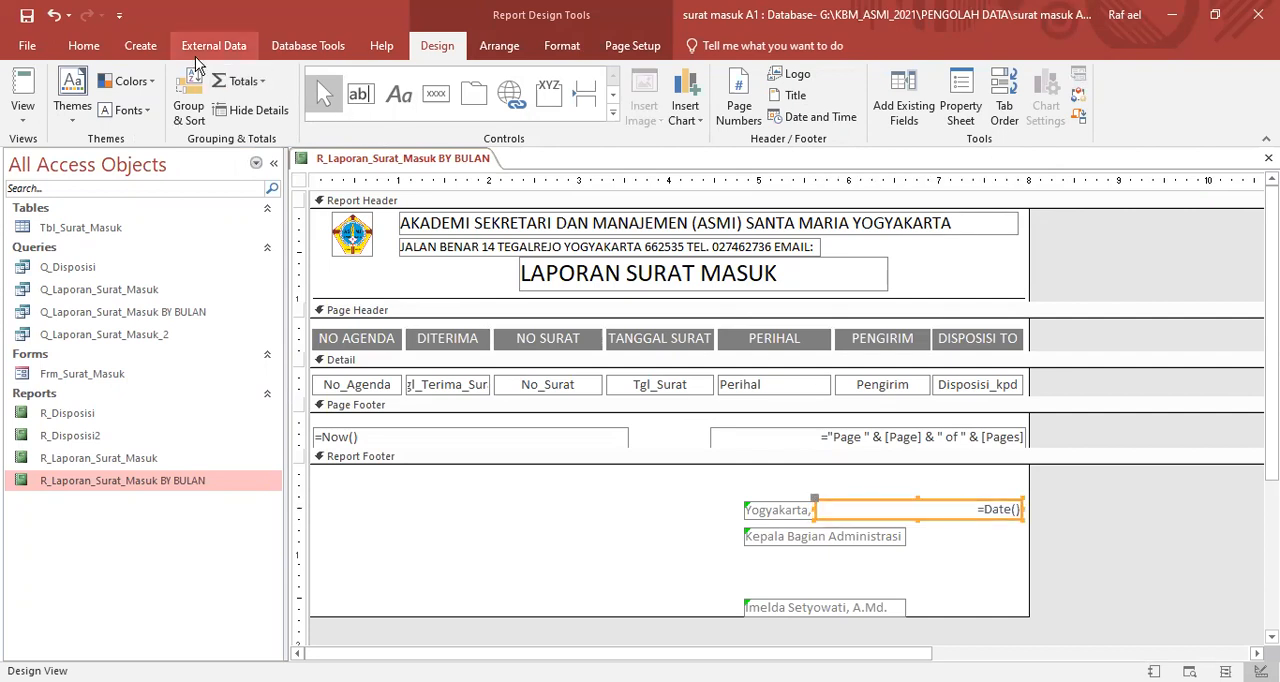
left_click(84, 46)
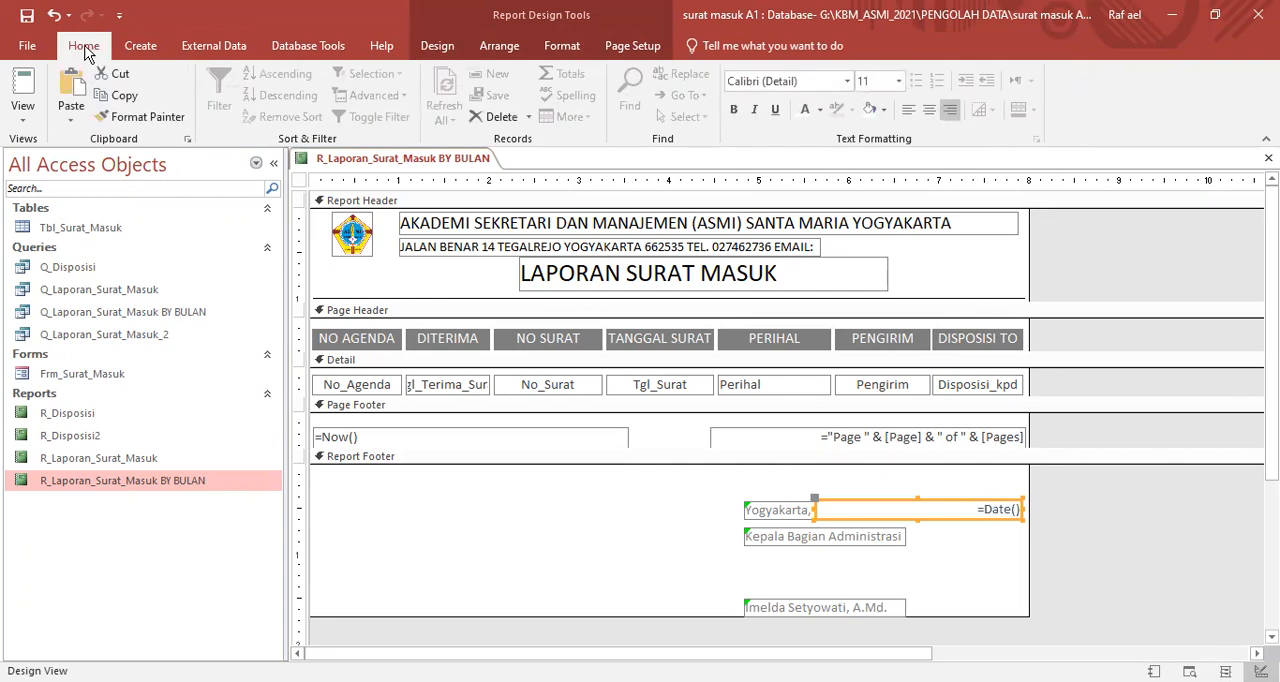
left_click(909, 115)
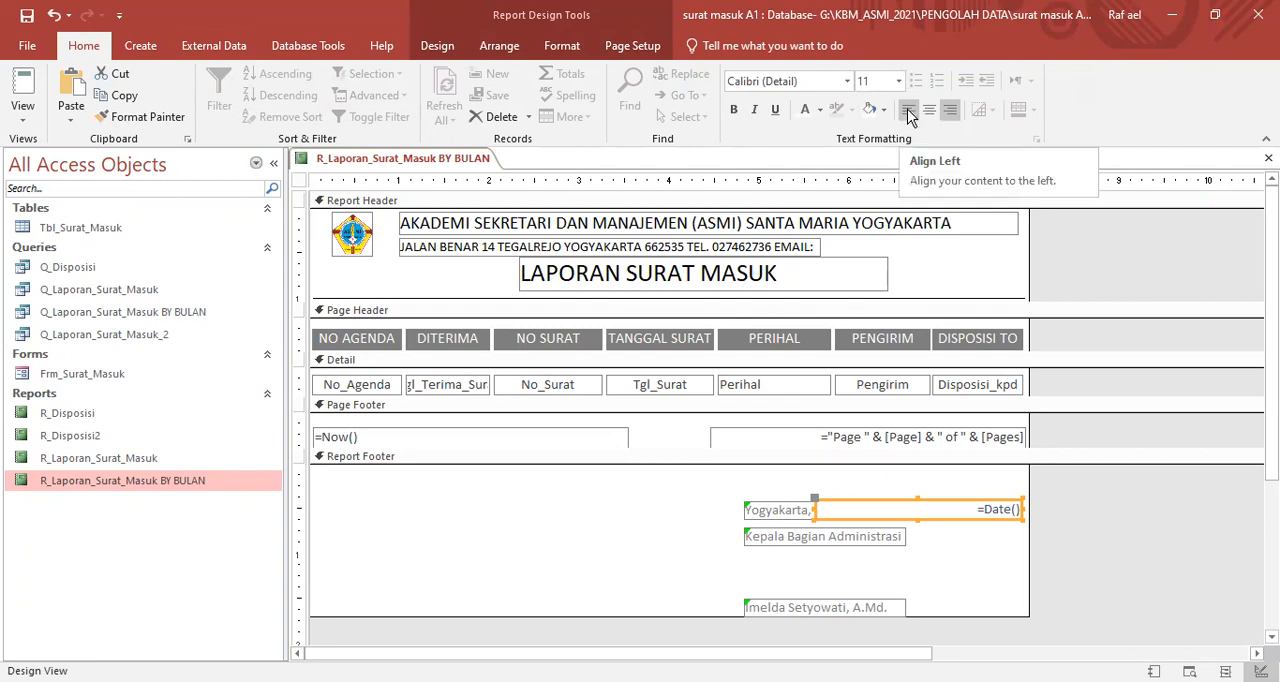
left_click(1123, 509)
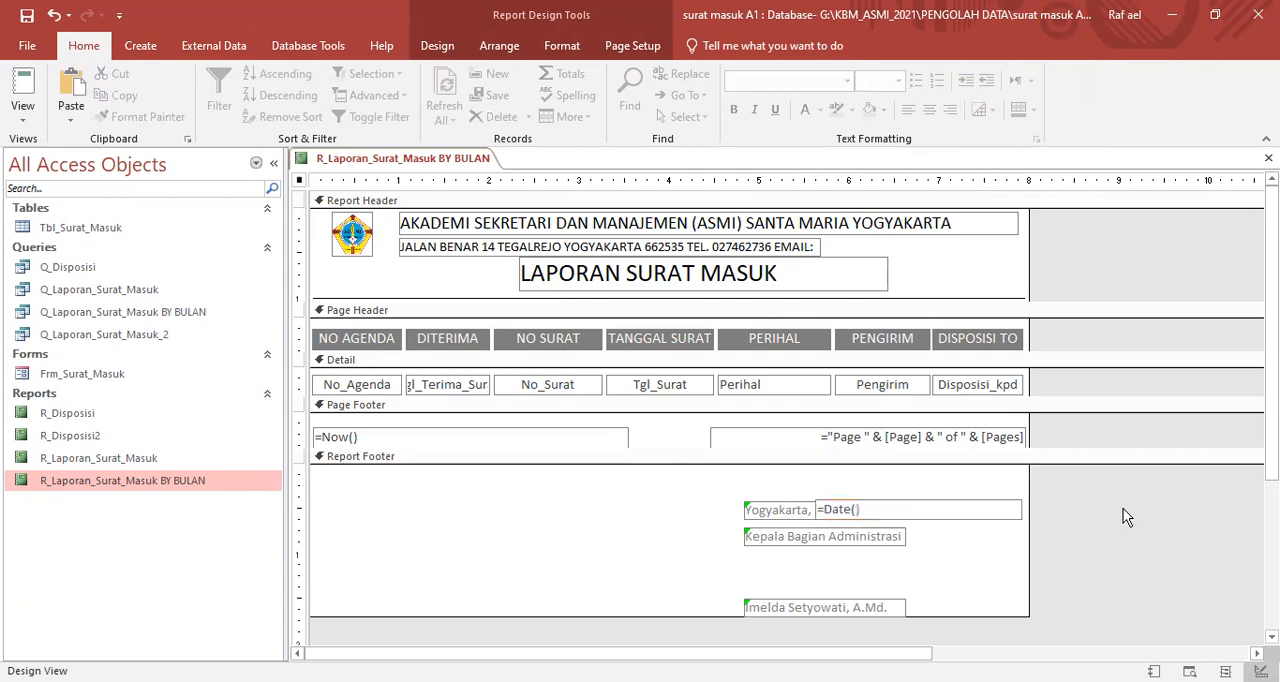
left_click(928, 516)
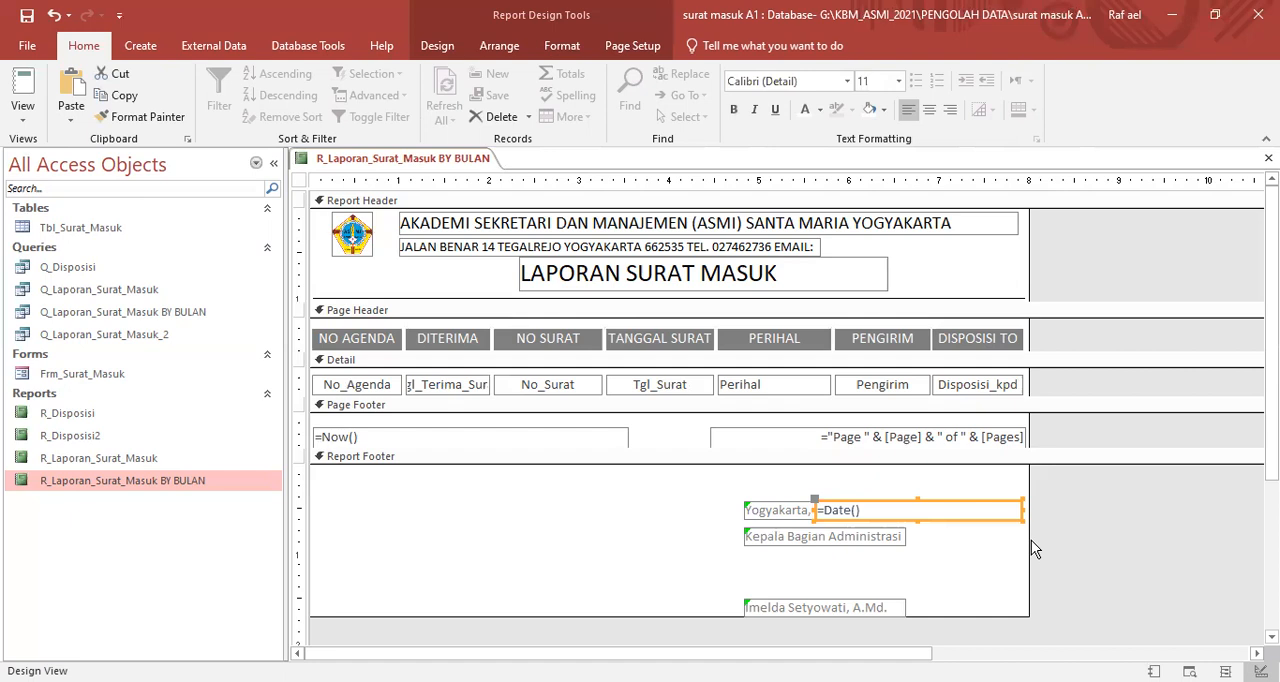
left_click(1109, 510)
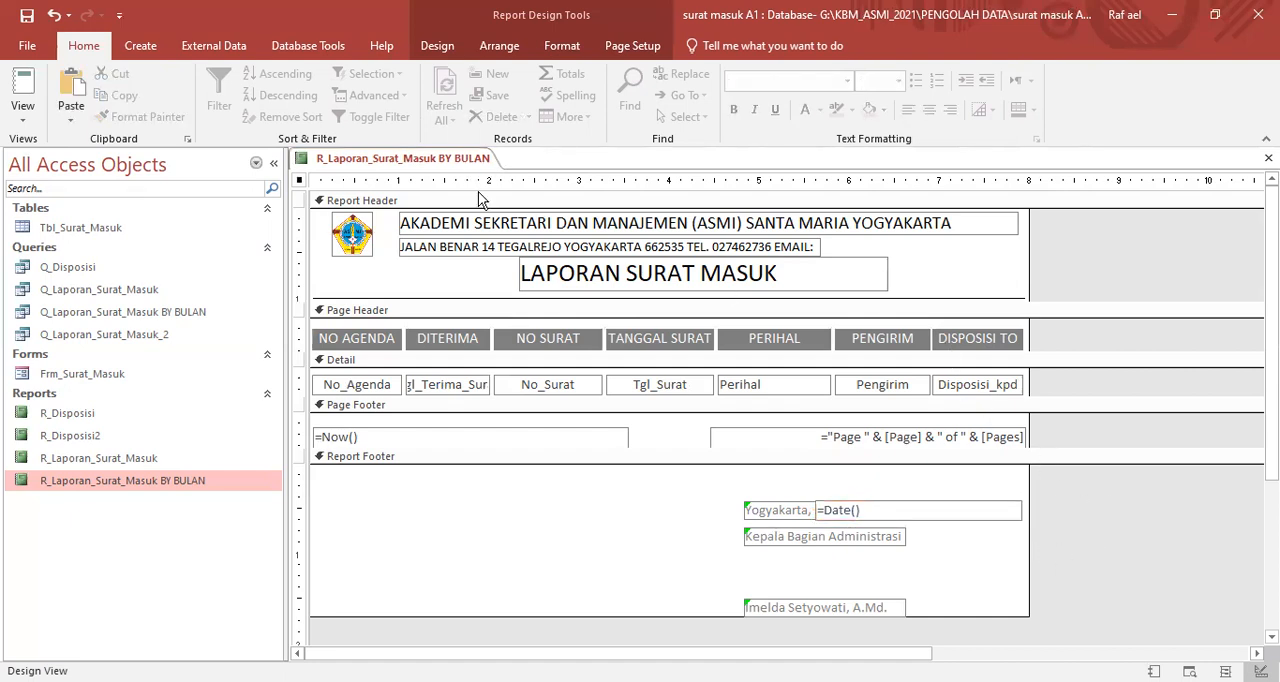
- Check the signature date, page footer date and page number in Report View, leaving the Tanggal Awal parameter blank
right_click(469, 160)
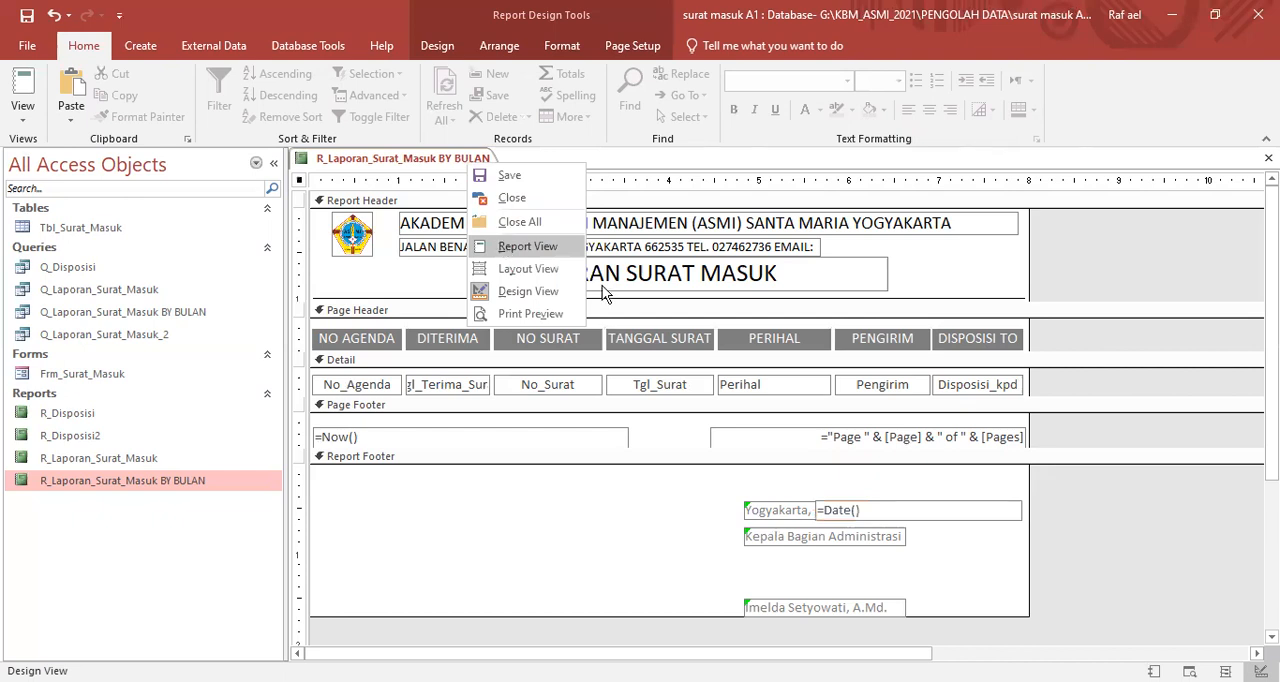
left_click(535, 246)
key("Return")
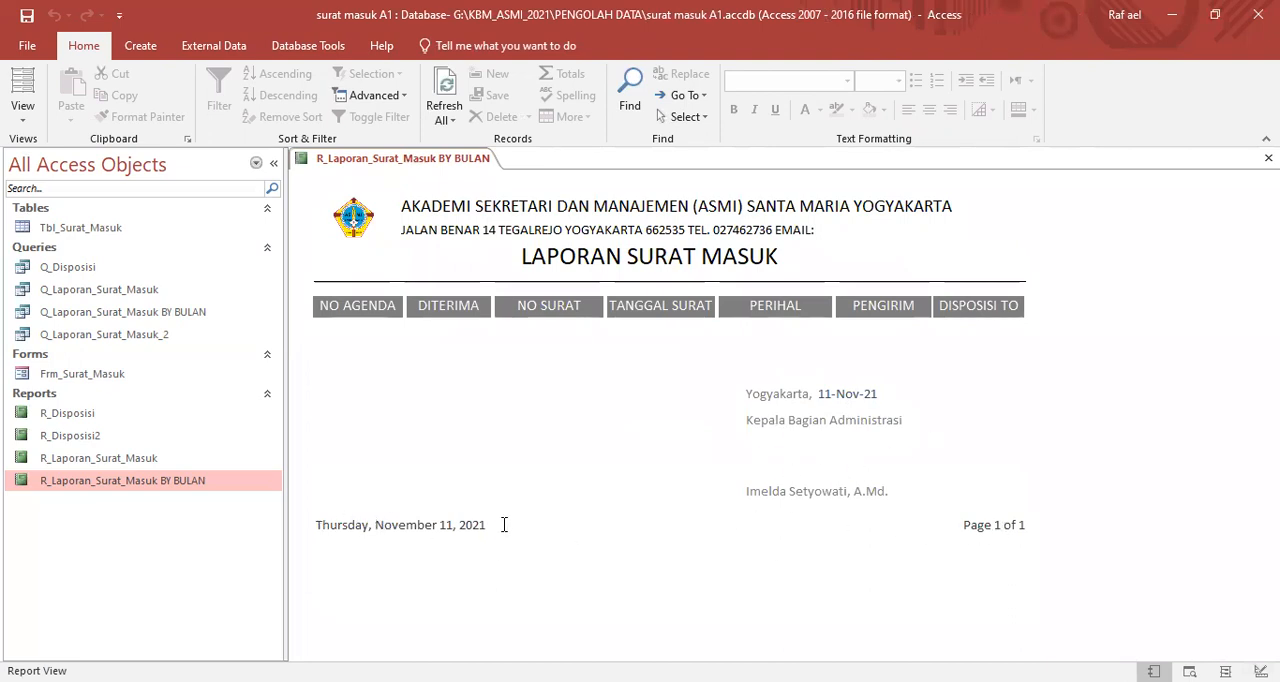
left_click_drag(316, 526, 506, 523)
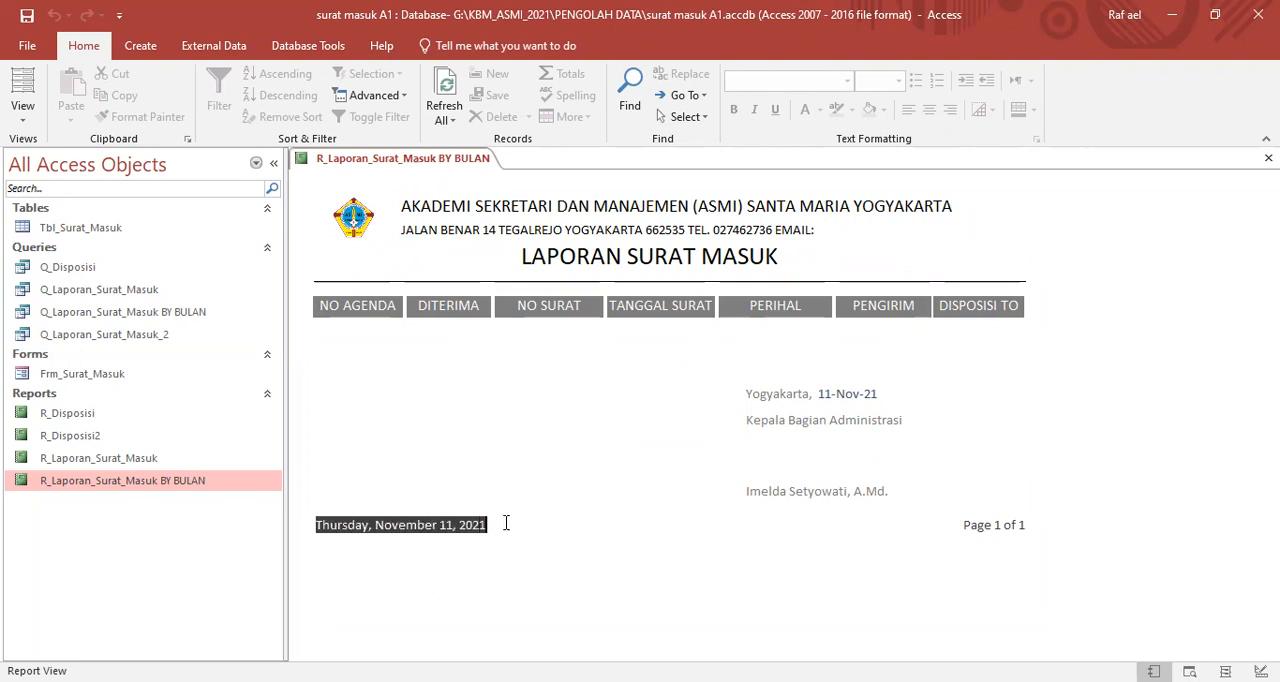
left_click(985, 525)
left_click_drag(963, 525, 1033, 525)
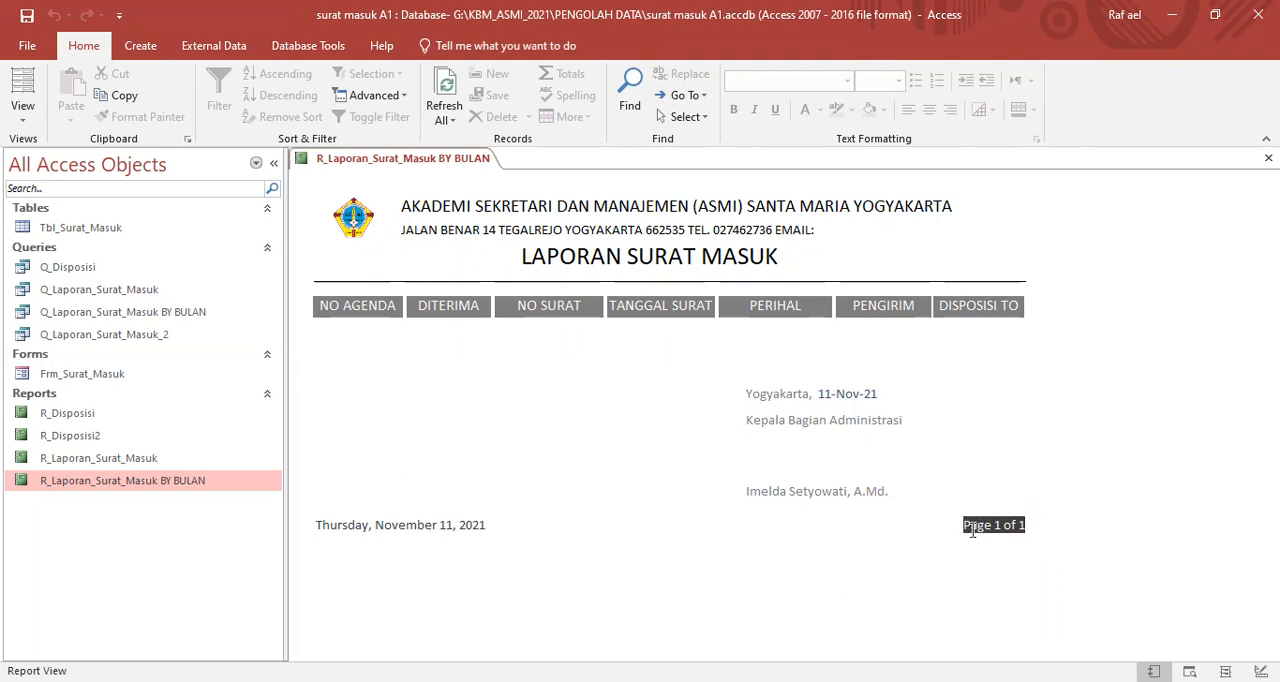
left_click(969, 525)
left_click_drag(965, 525, 989, 527)
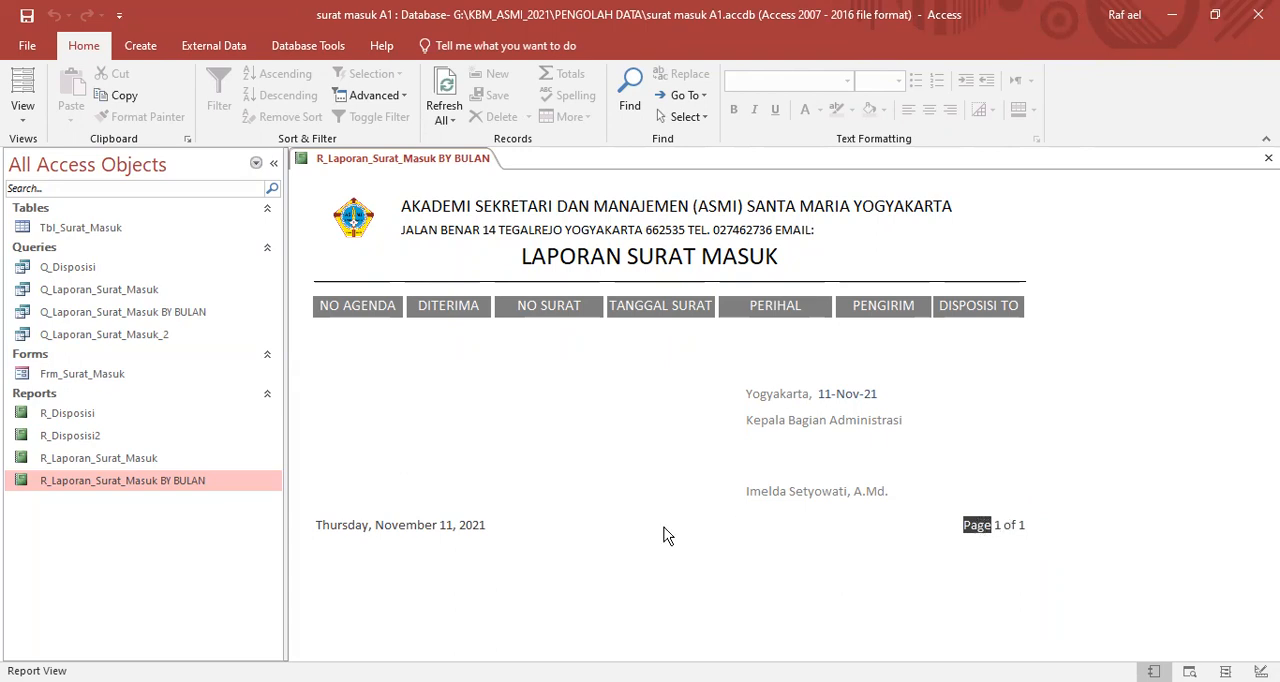
left_click(399, 524)
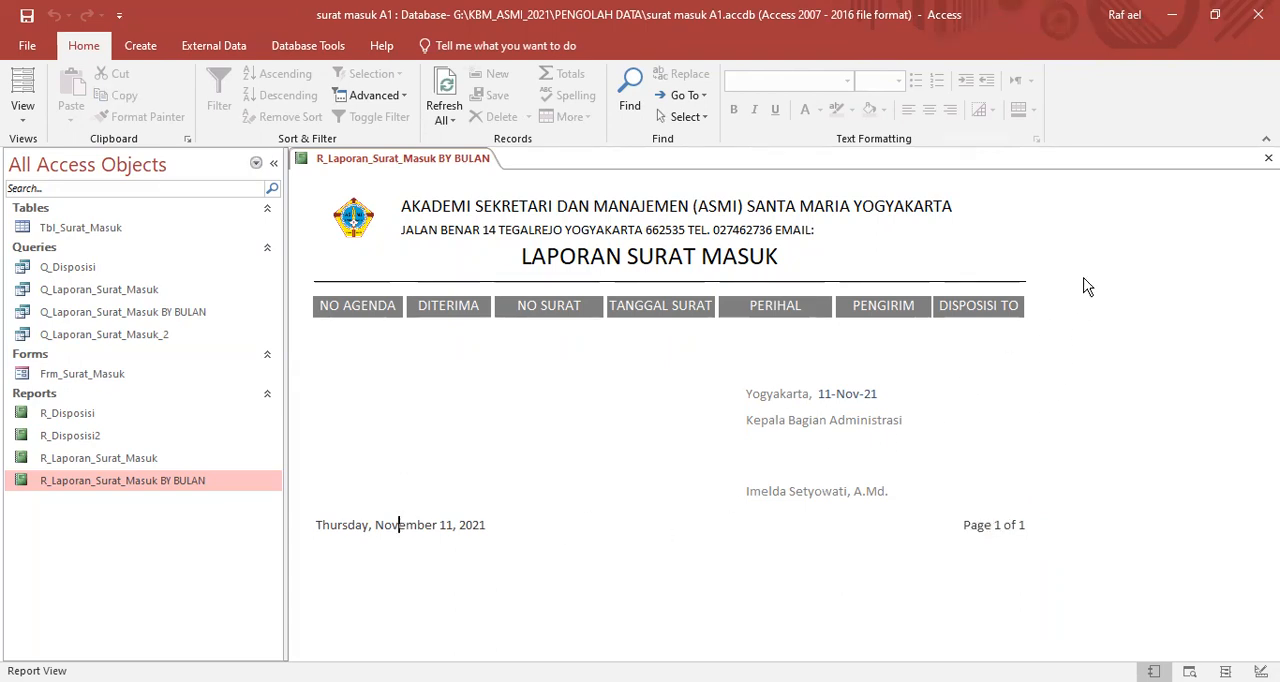
- Switch the report to Layout View and delete the long-format date from the page footer
right_click(1030, 207)
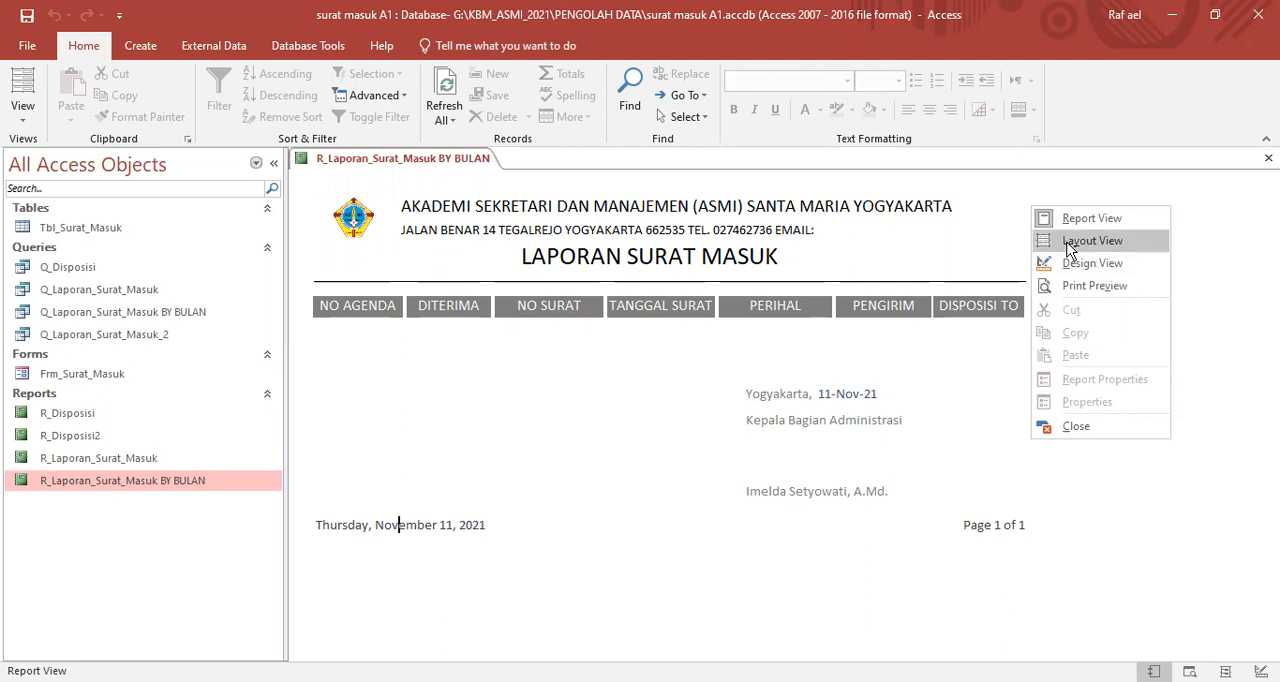
left_click(1069, 248)
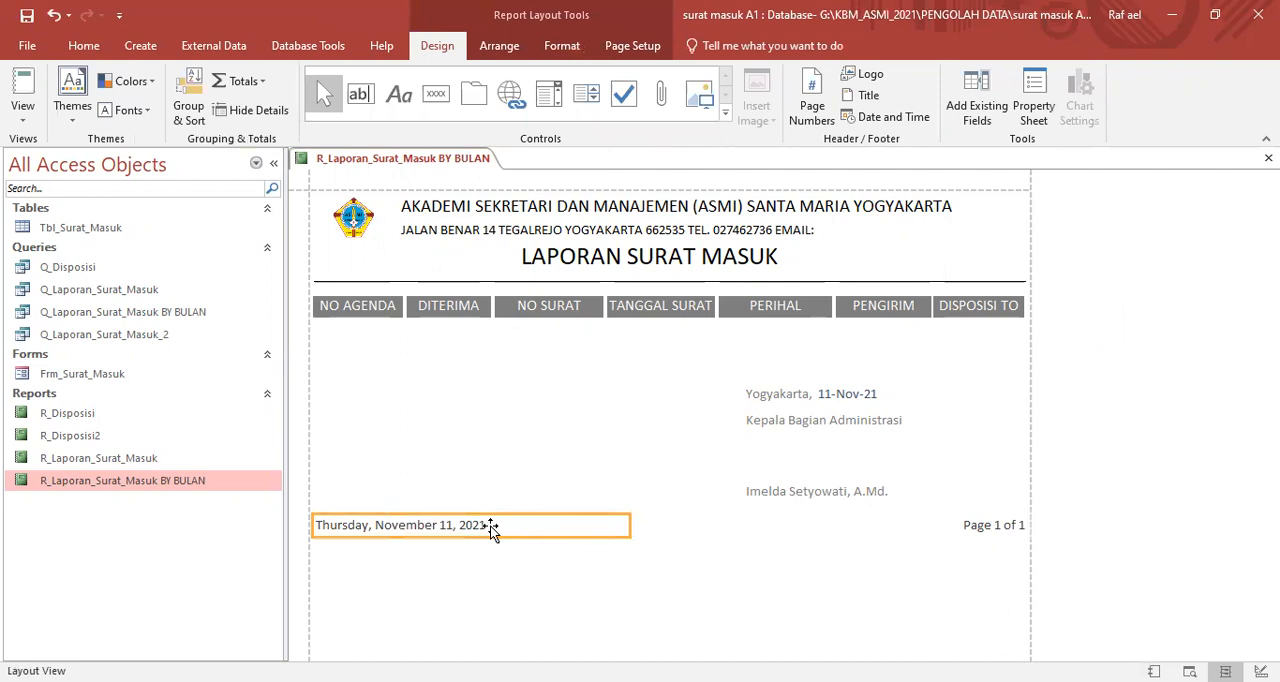
key("Delete")
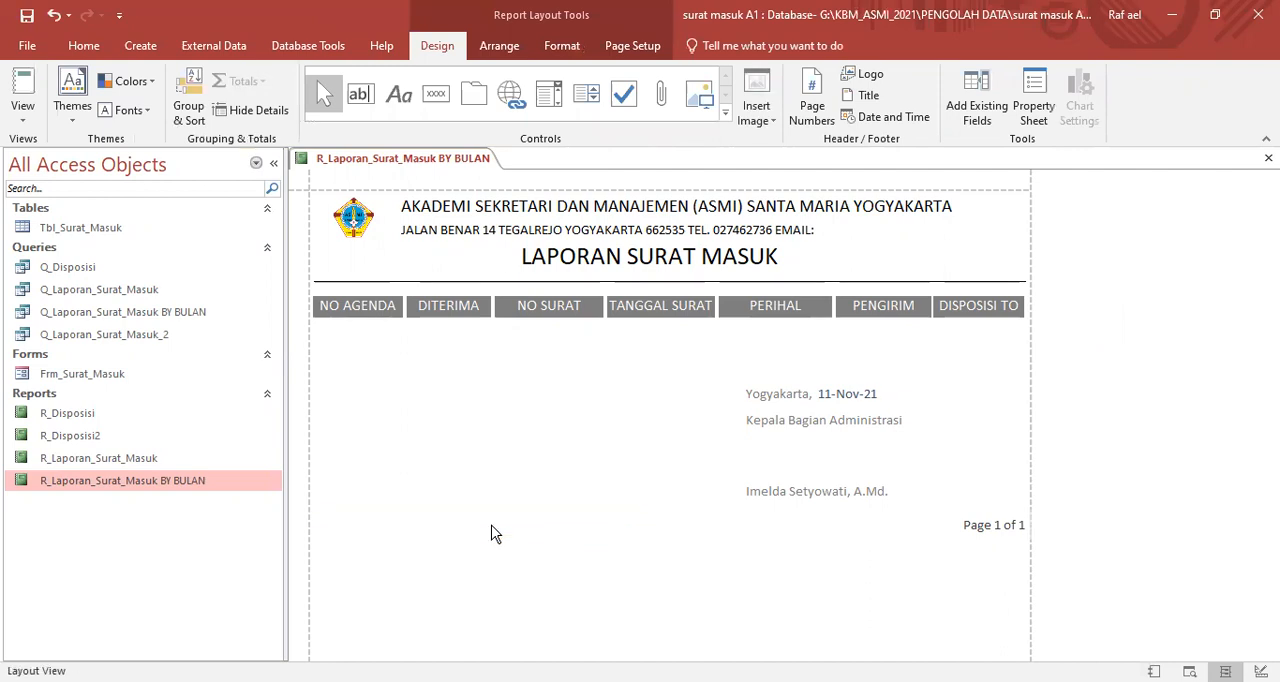
key("ctrl+z")
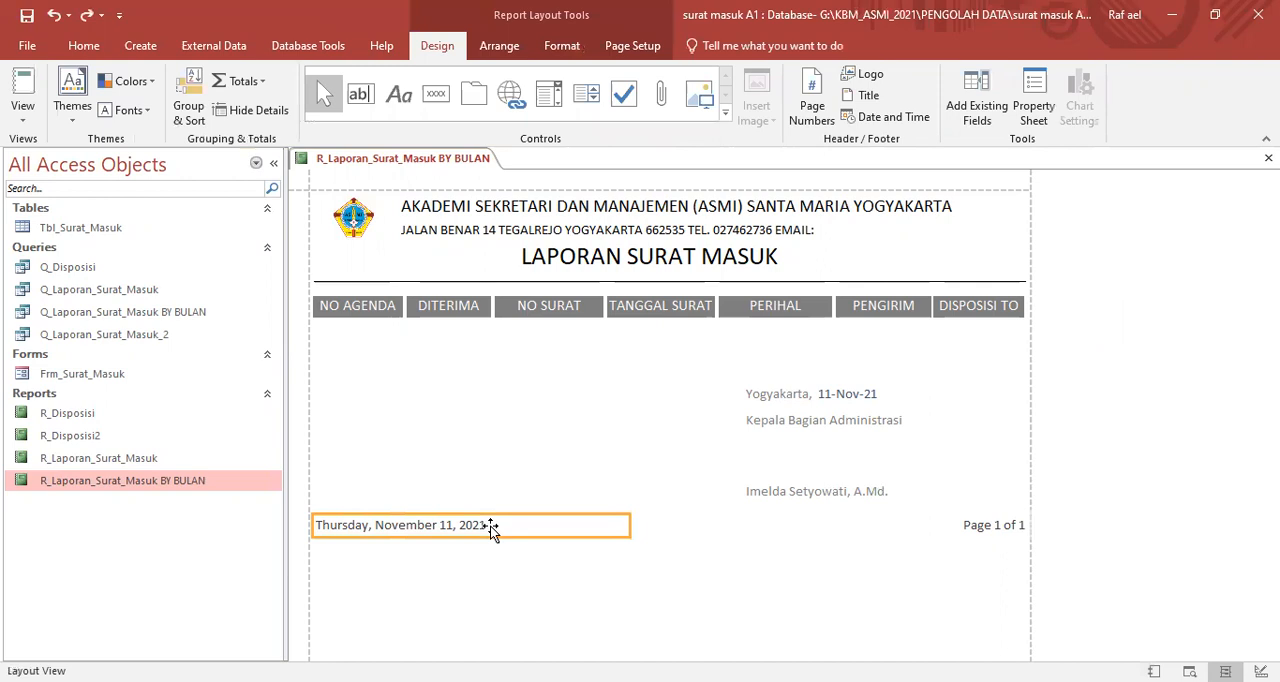
key("Delete")
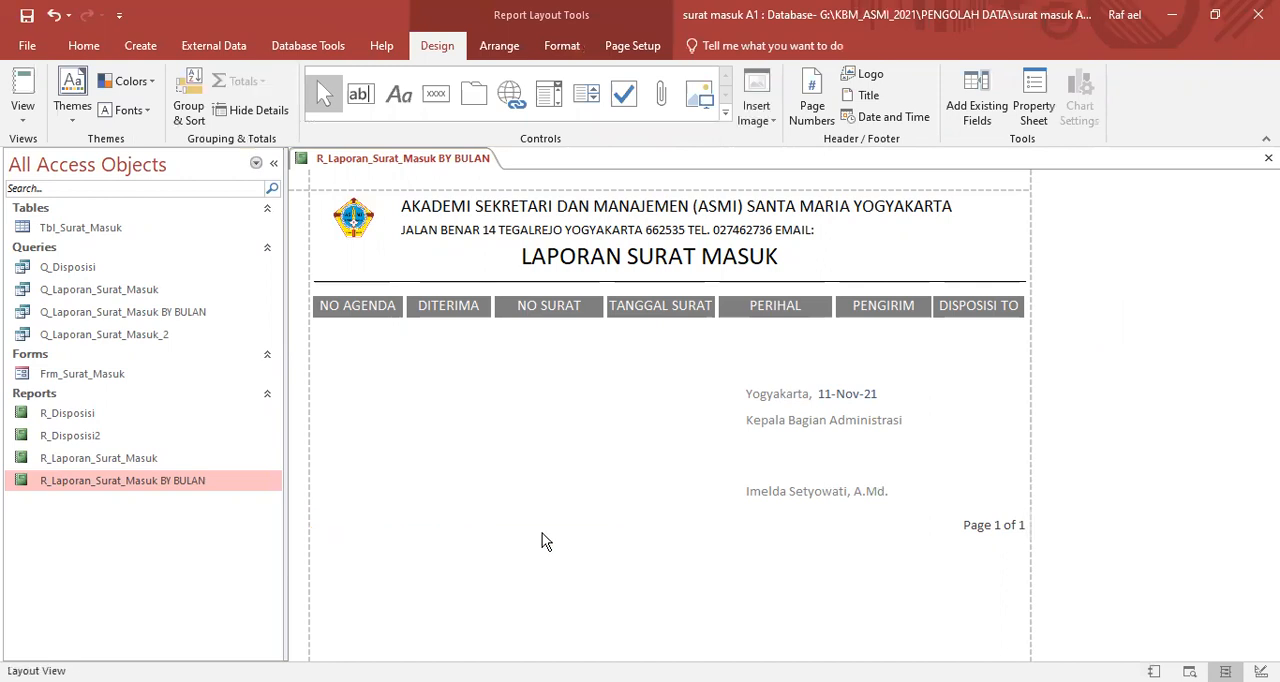
left_click(978, 530)
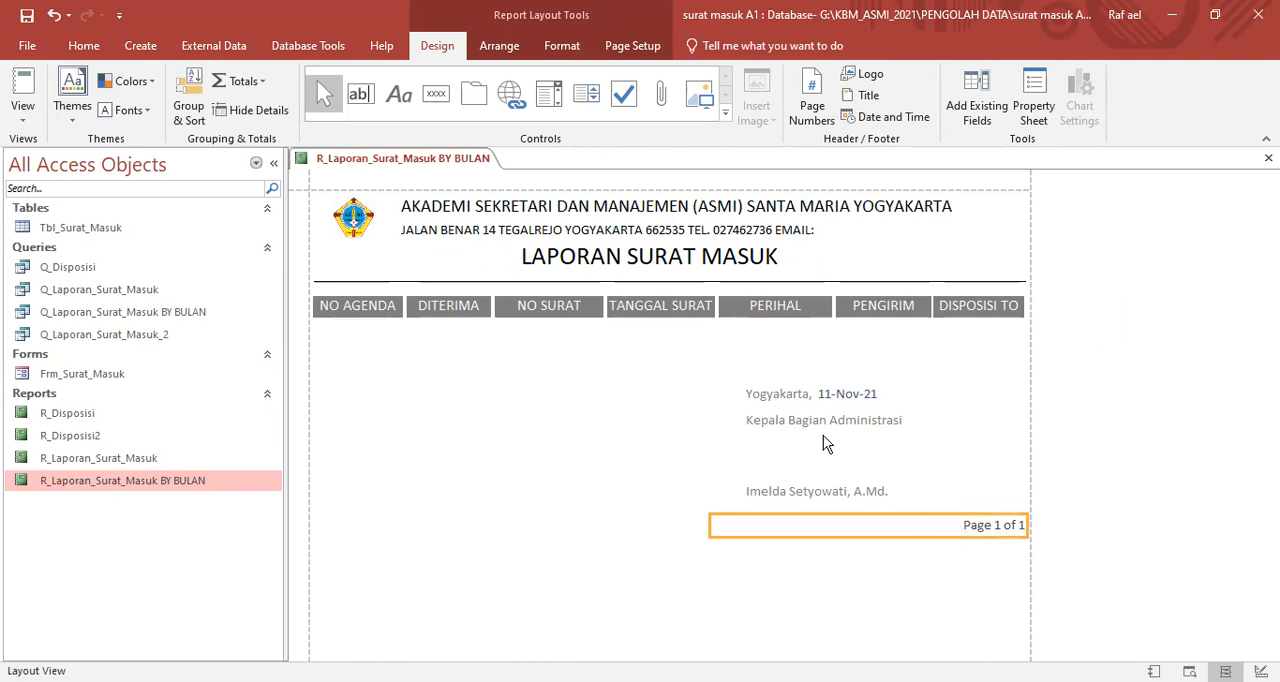
left_click(821, 399)
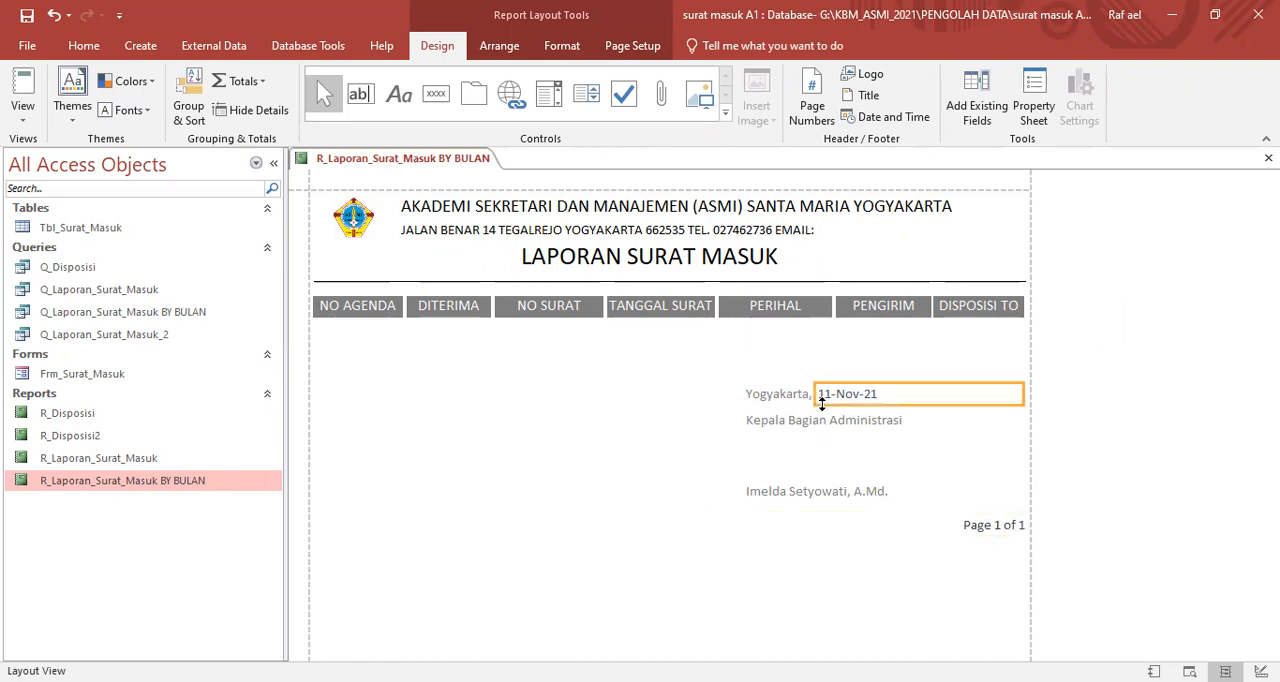
left_click(978, 530)
left_click(872, 393)
left_click(978, 530)
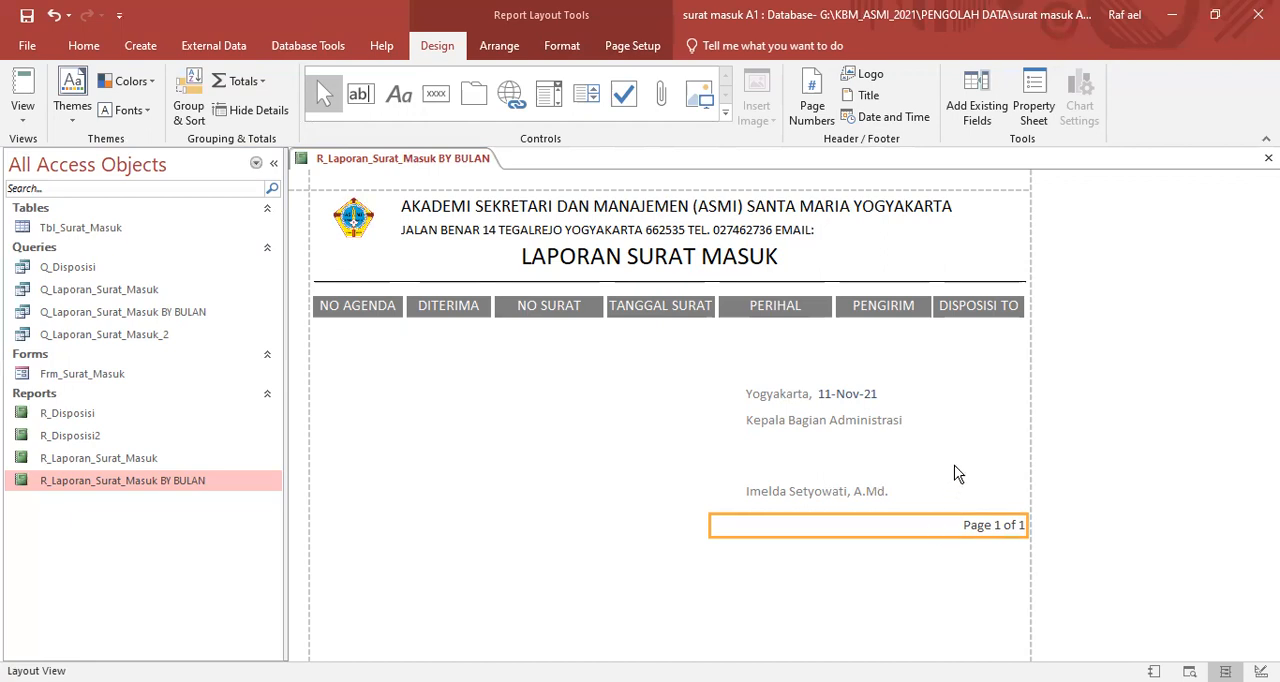
right_click(1080, 367)
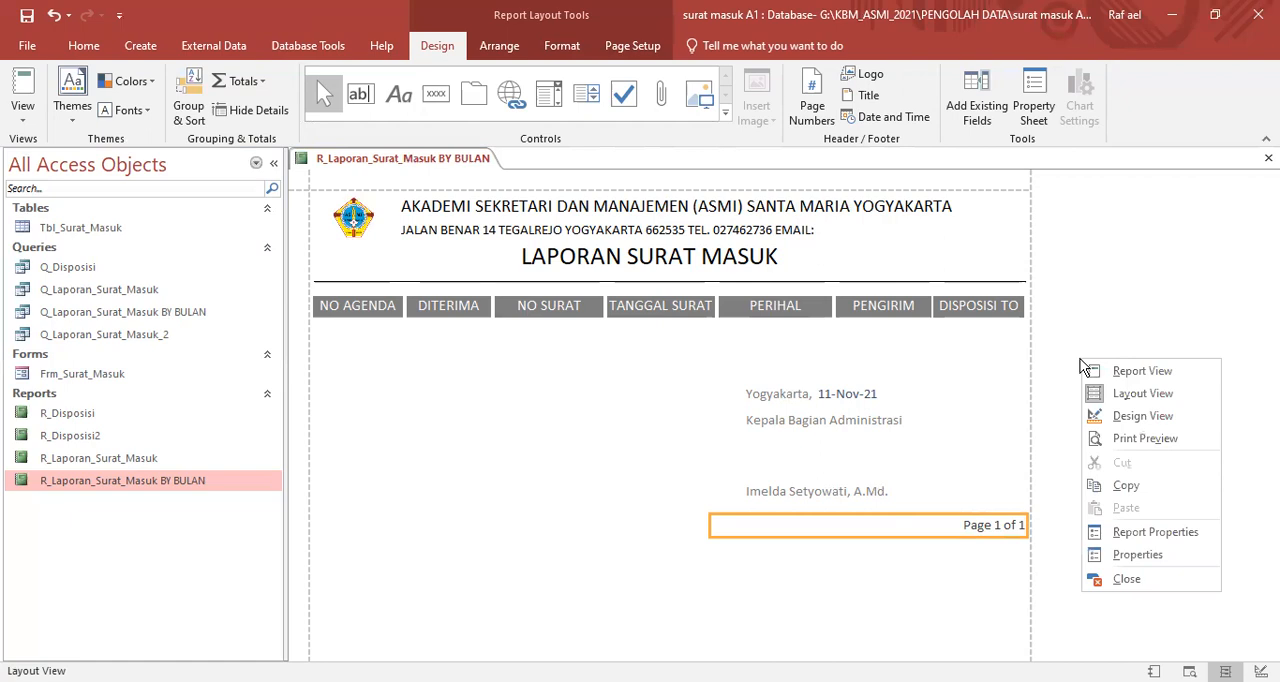
left_click(960, 528)
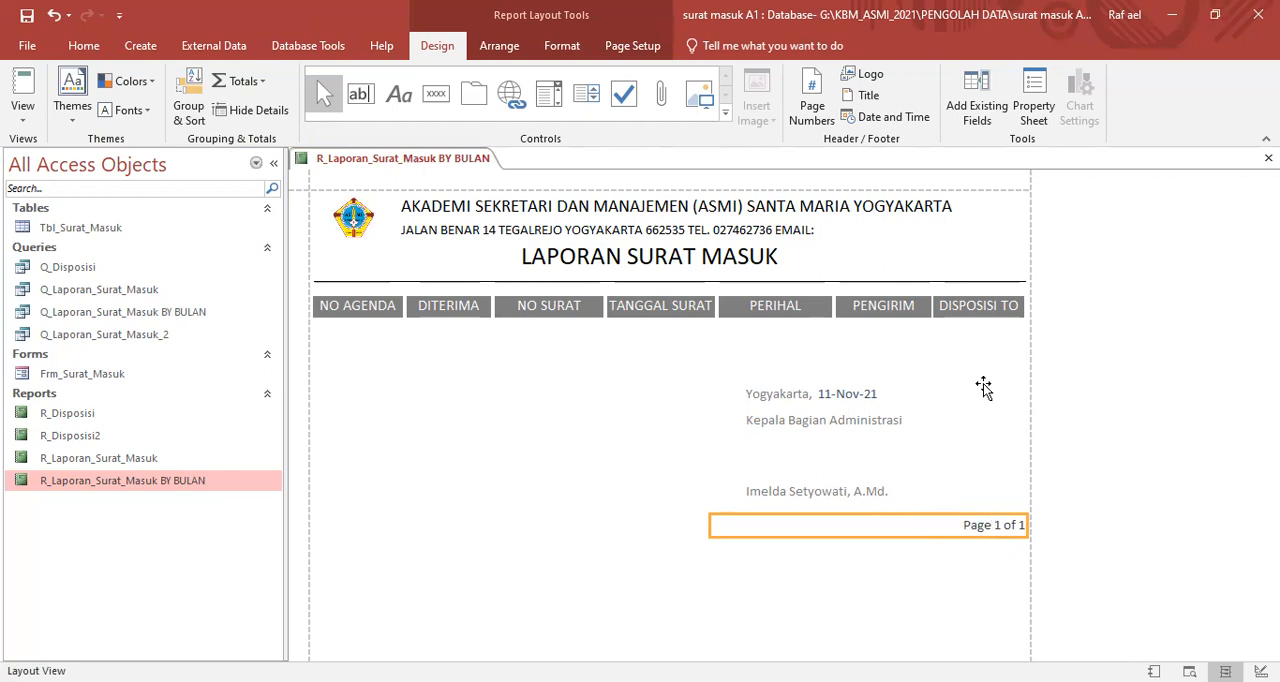
- In Design View, replace "Page" with "Hal" and "of" with "dari" in the Page Footer's page number expression
right_click(1065, 238)
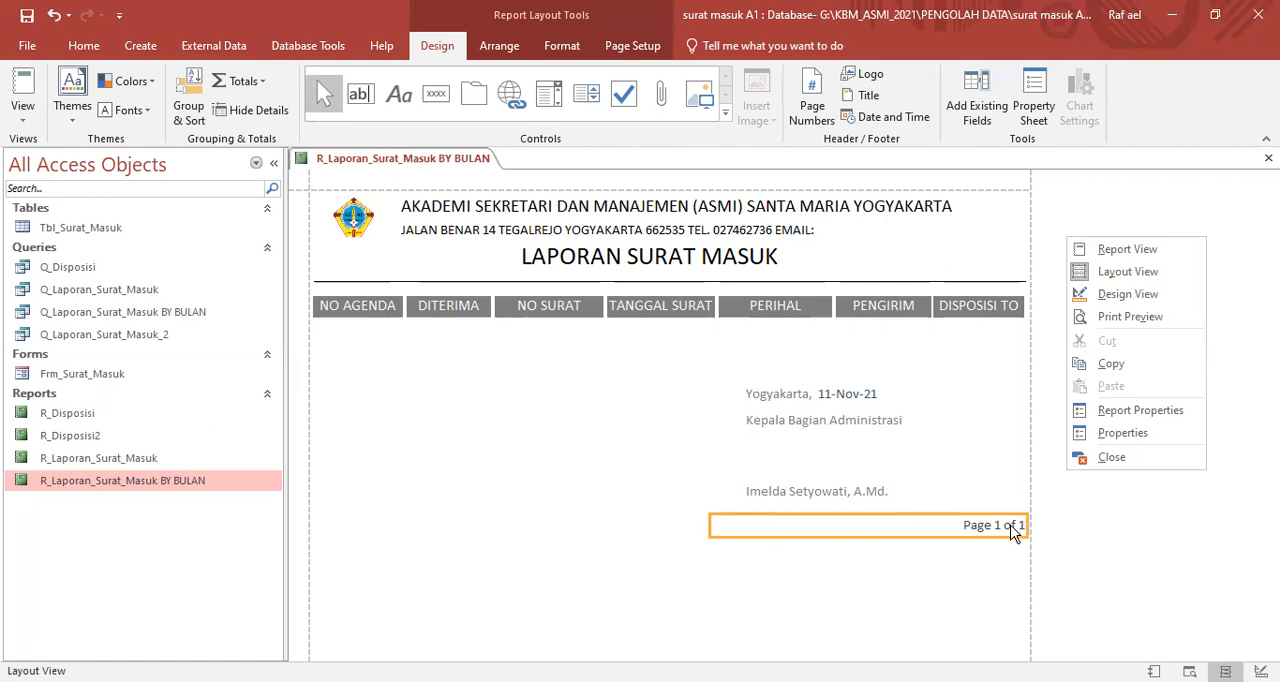
left_click(1123, 290)
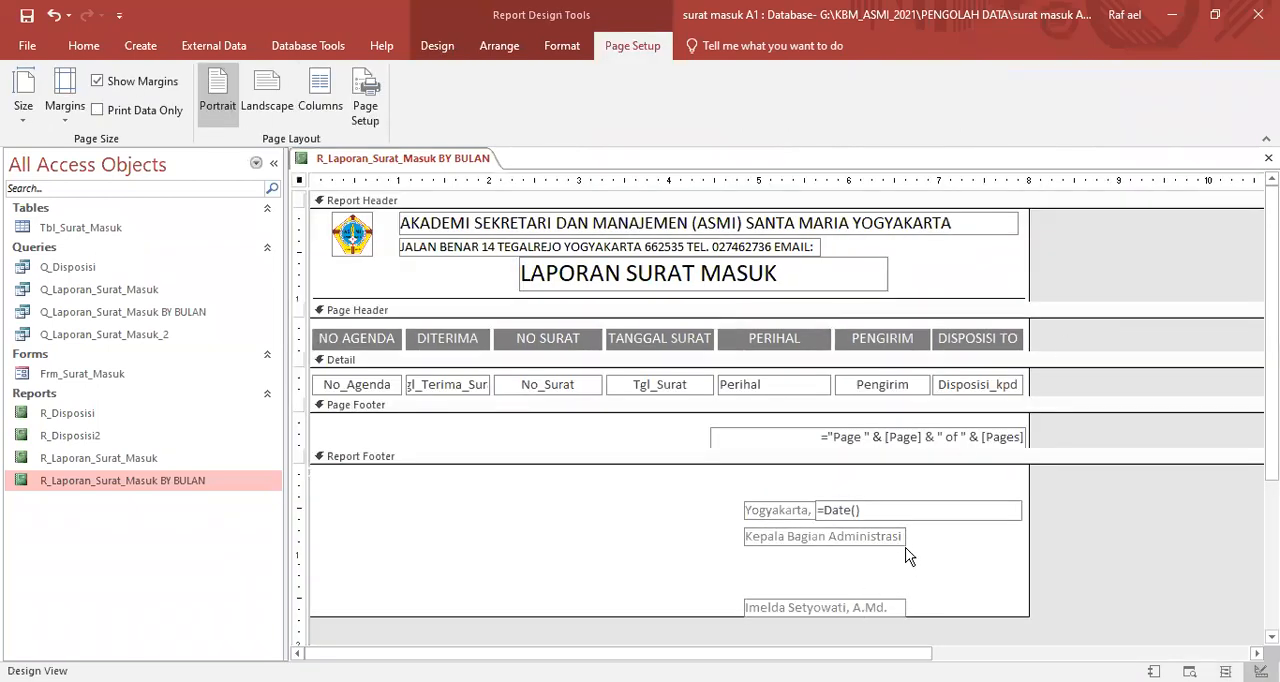
left_click(850, 437)
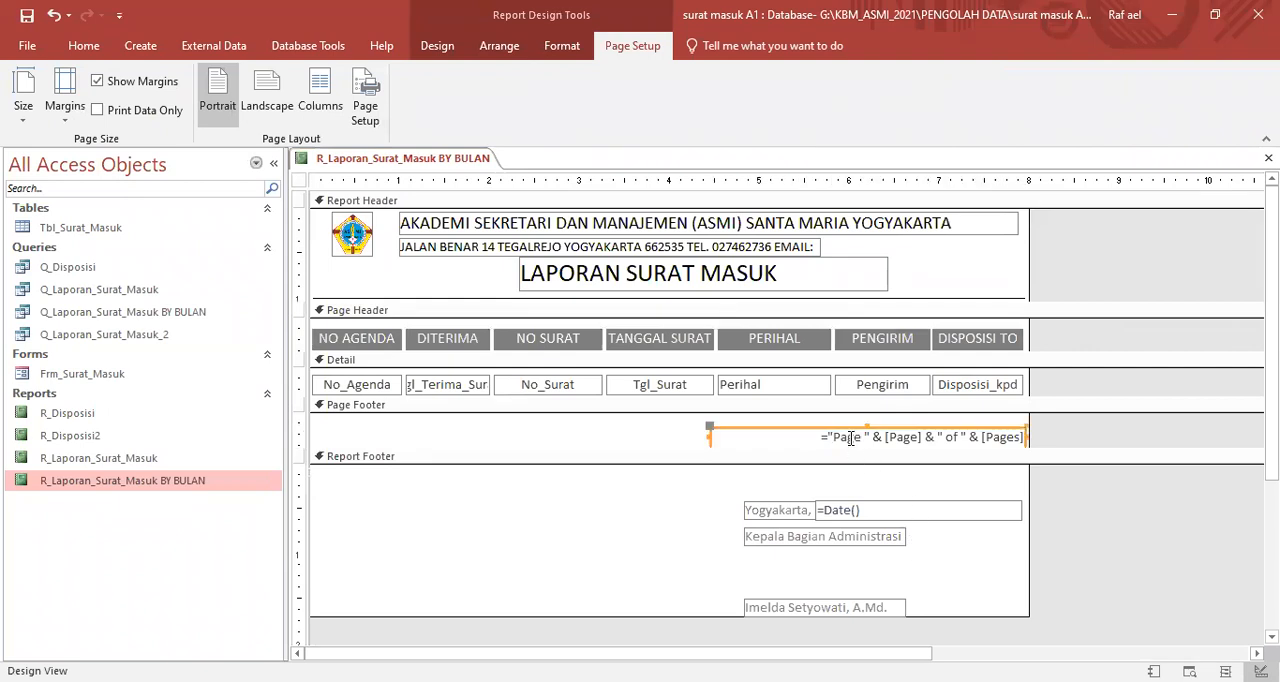
left_click_drag(834, 437, 845, 437)
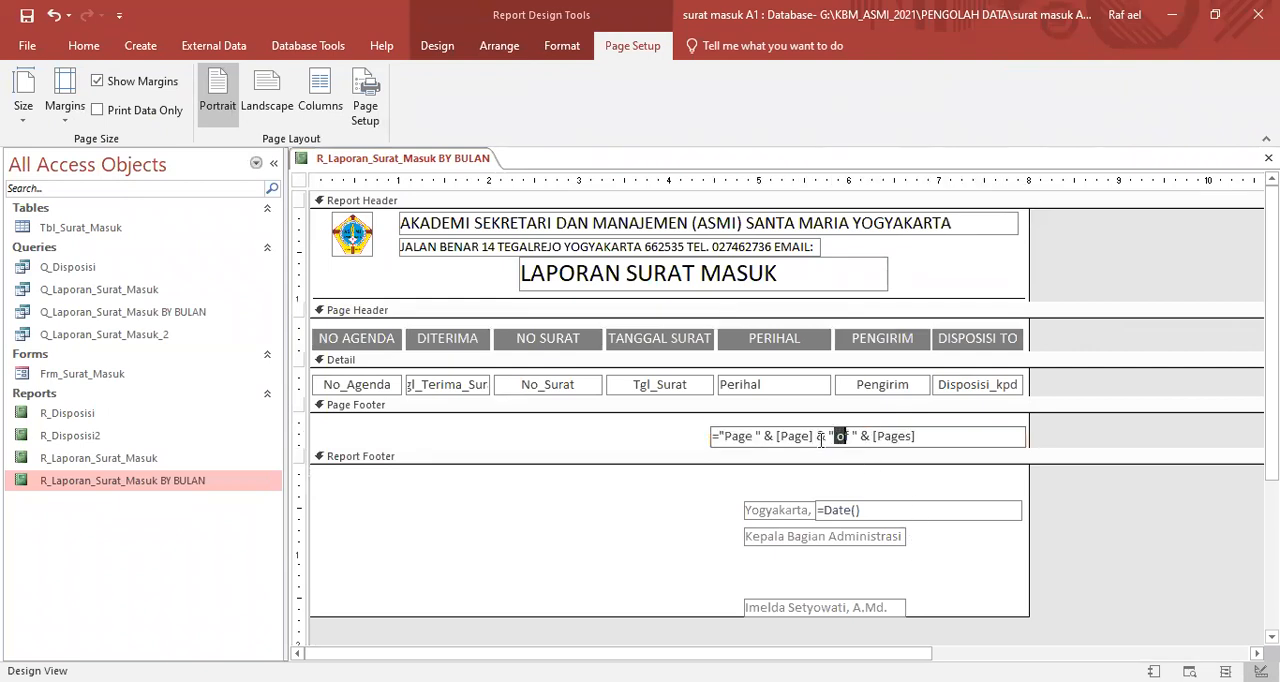
left_click_drag(725, 437, 752, 437)
type("Hal")
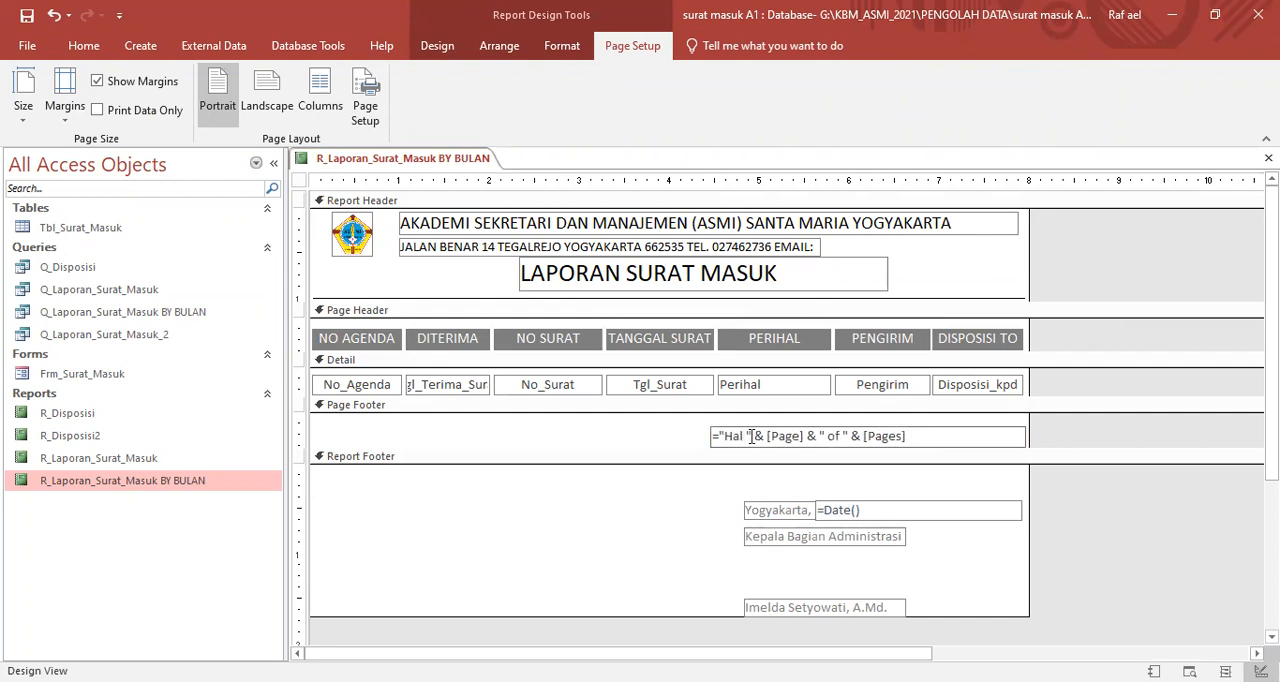
left_click_drag(826, 436, 840, 436)
type("dari")
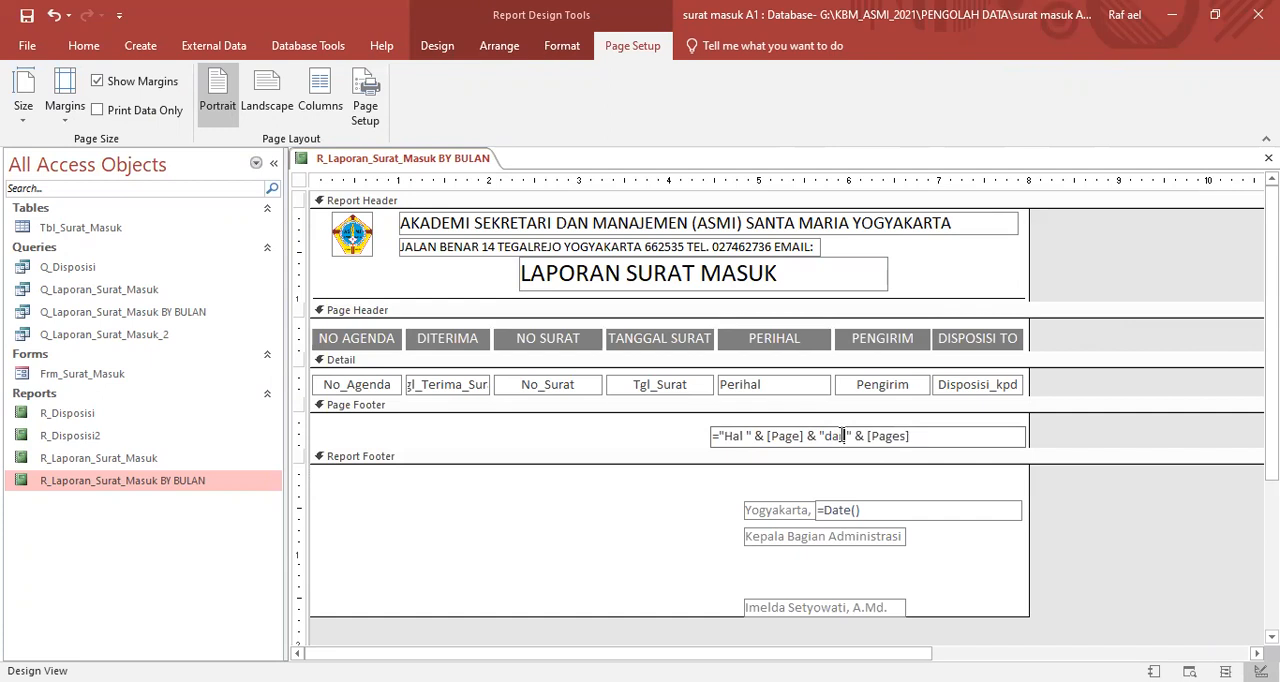
left_click(1069, 511)
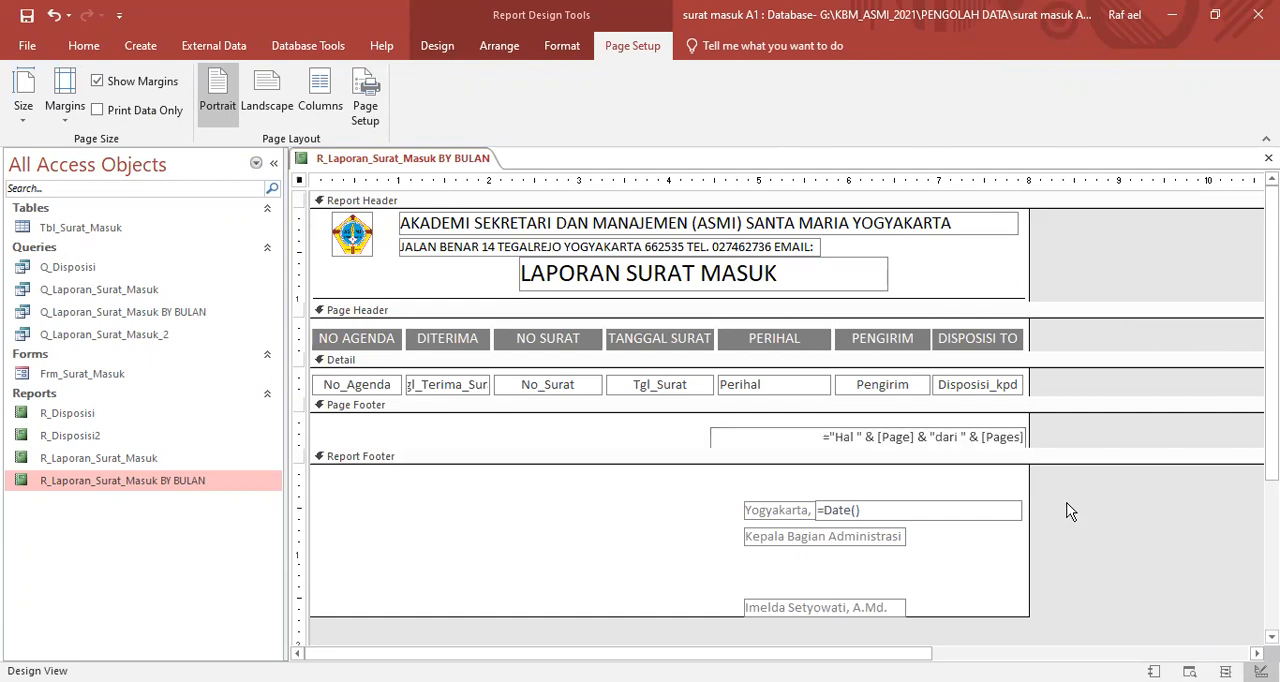
- Check the reworded page number in Report View, leaving the Tanggal Awal parameter blank
right_click(1087, 236)
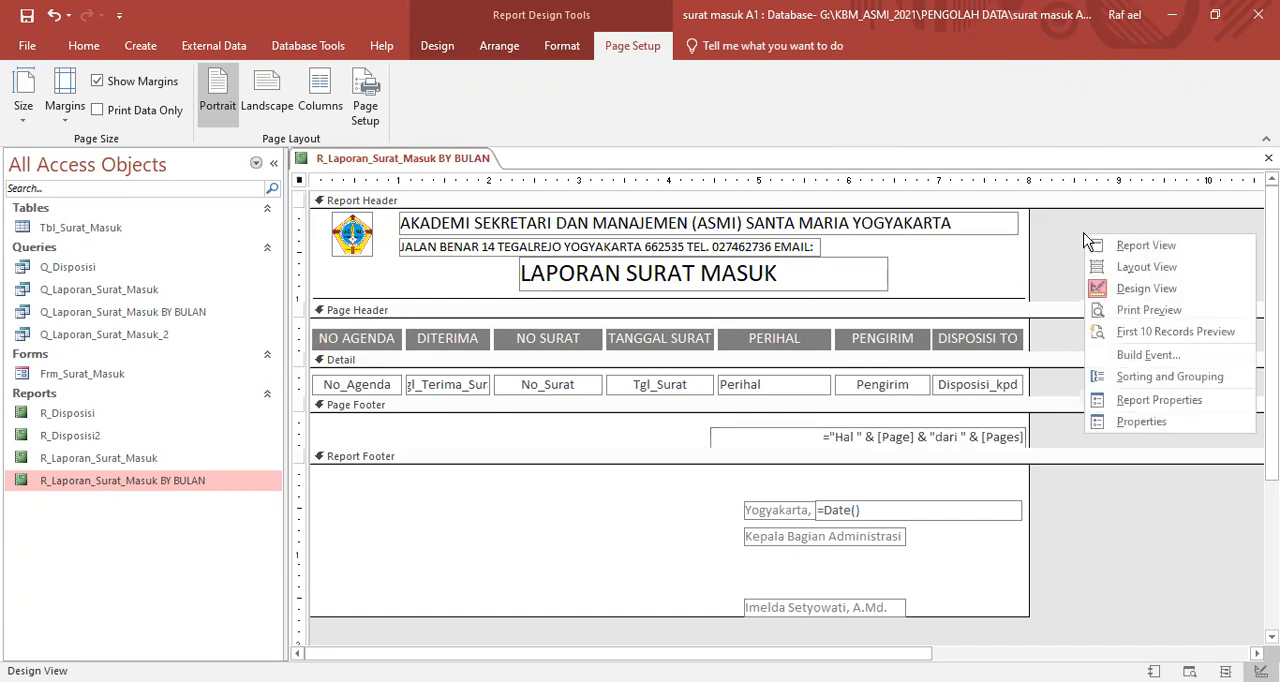
left_click(1108, 250)
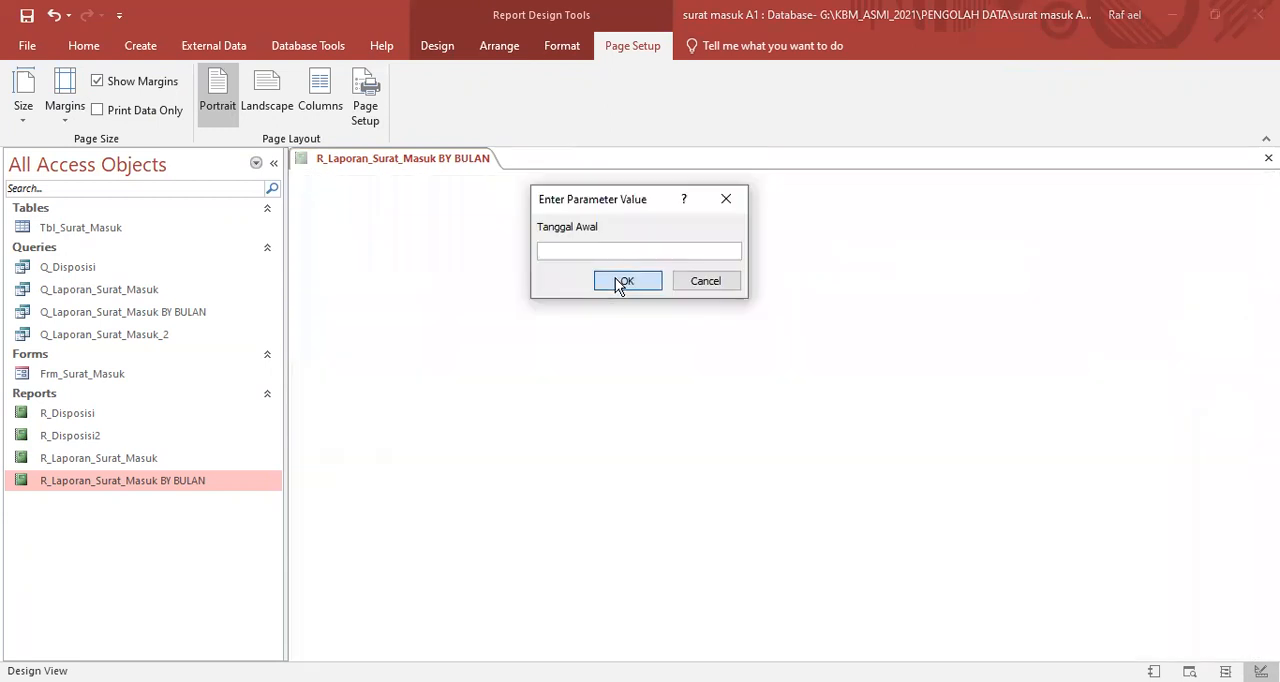
left_click(621, 281)
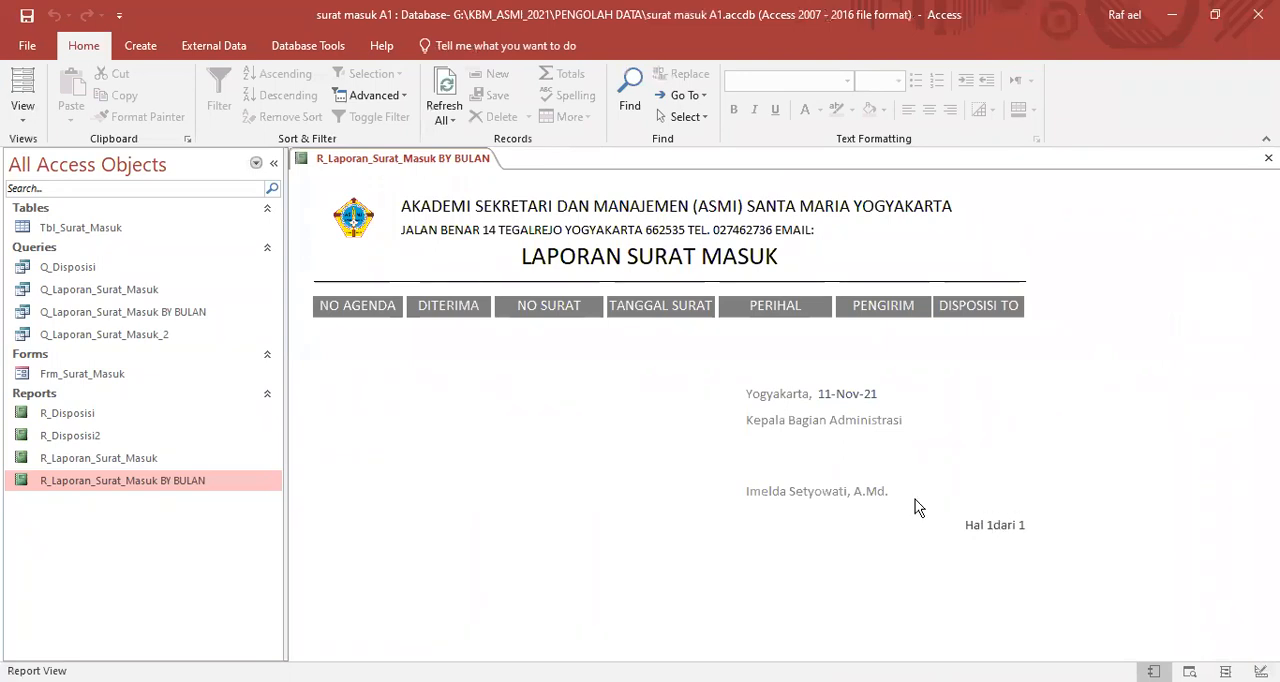
- Return to Design View and add extra spaces after "Hal" and around "dari" in the page number expression
right_click(1113, 350)
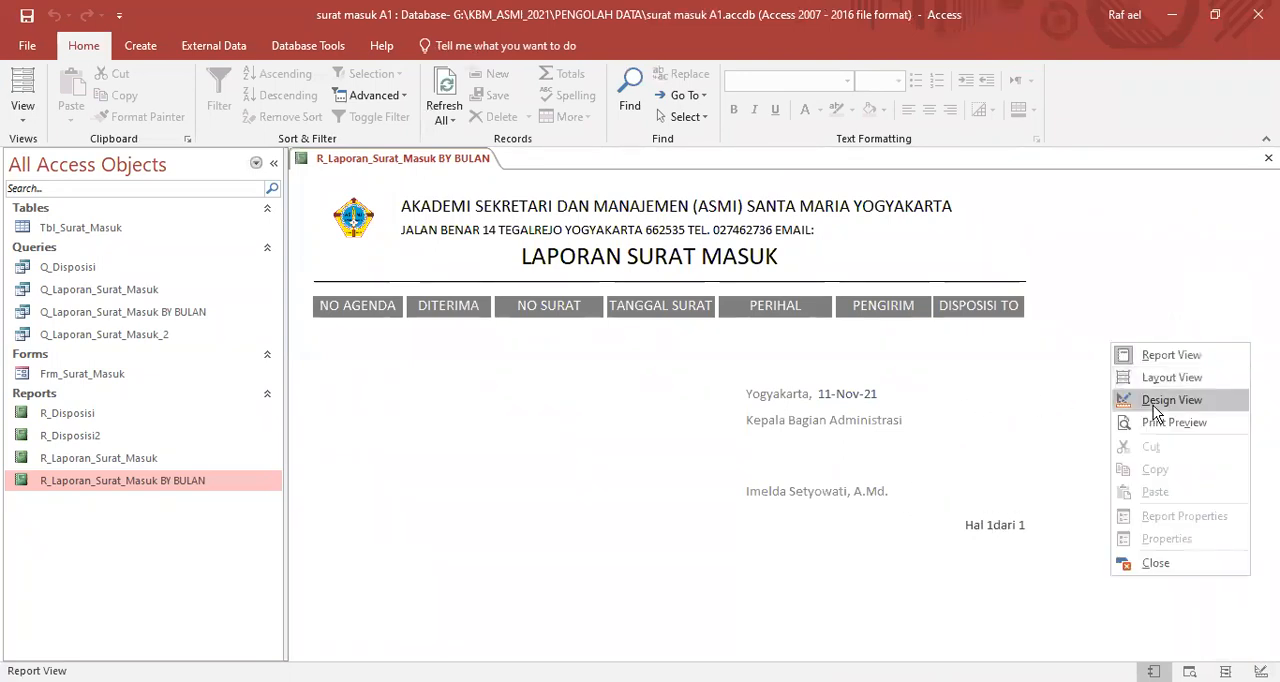
left_click(1158, 403)
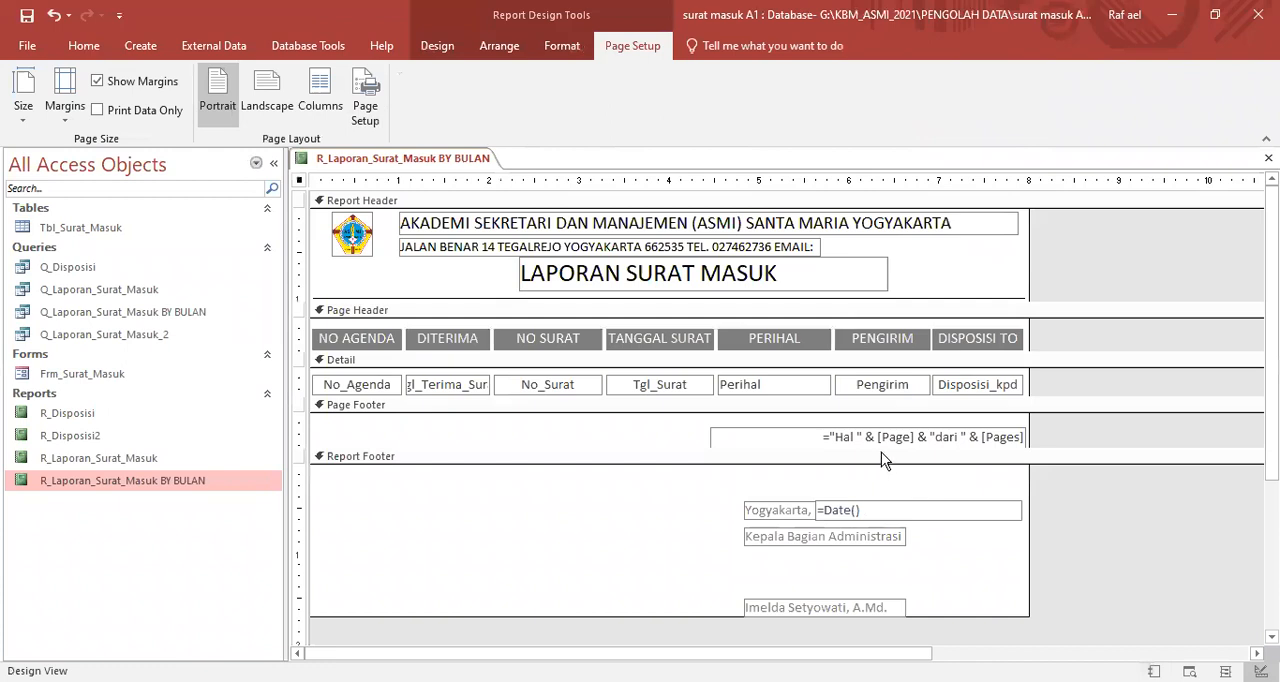
left_click(940, 437)
left_click(937, 437)
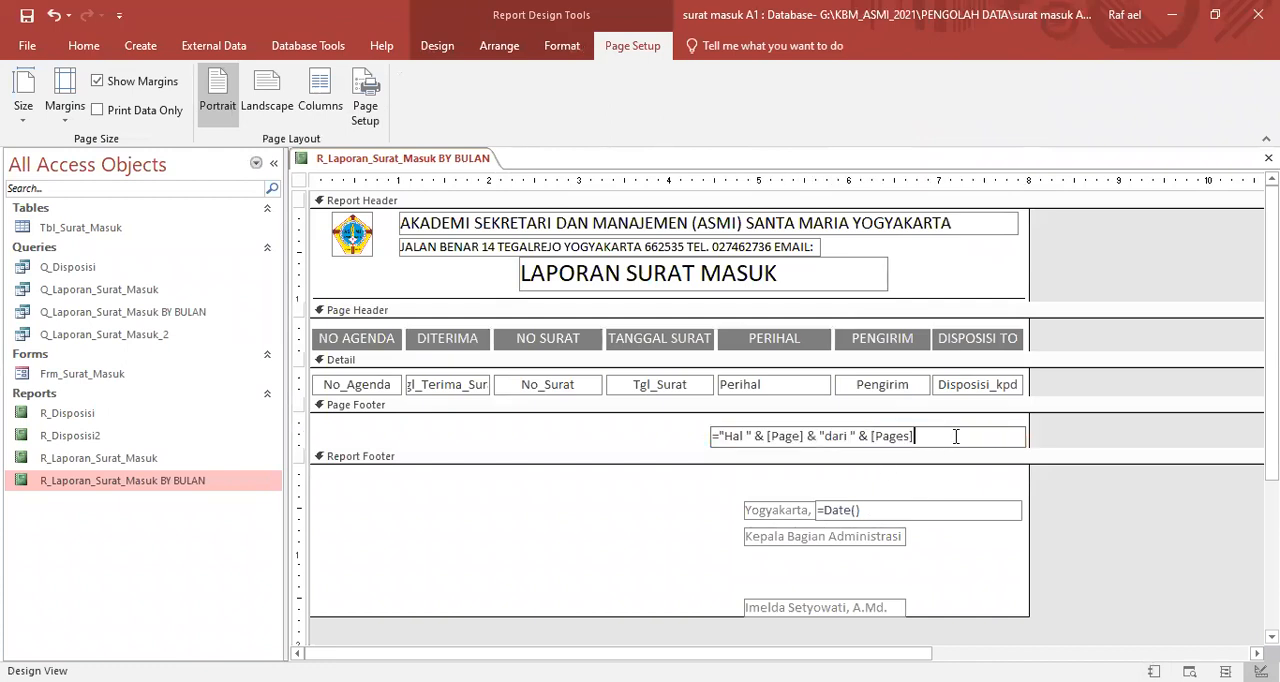
left_click(829, 437)
key("Right")
key("Right")
key("Right")
key("Right")
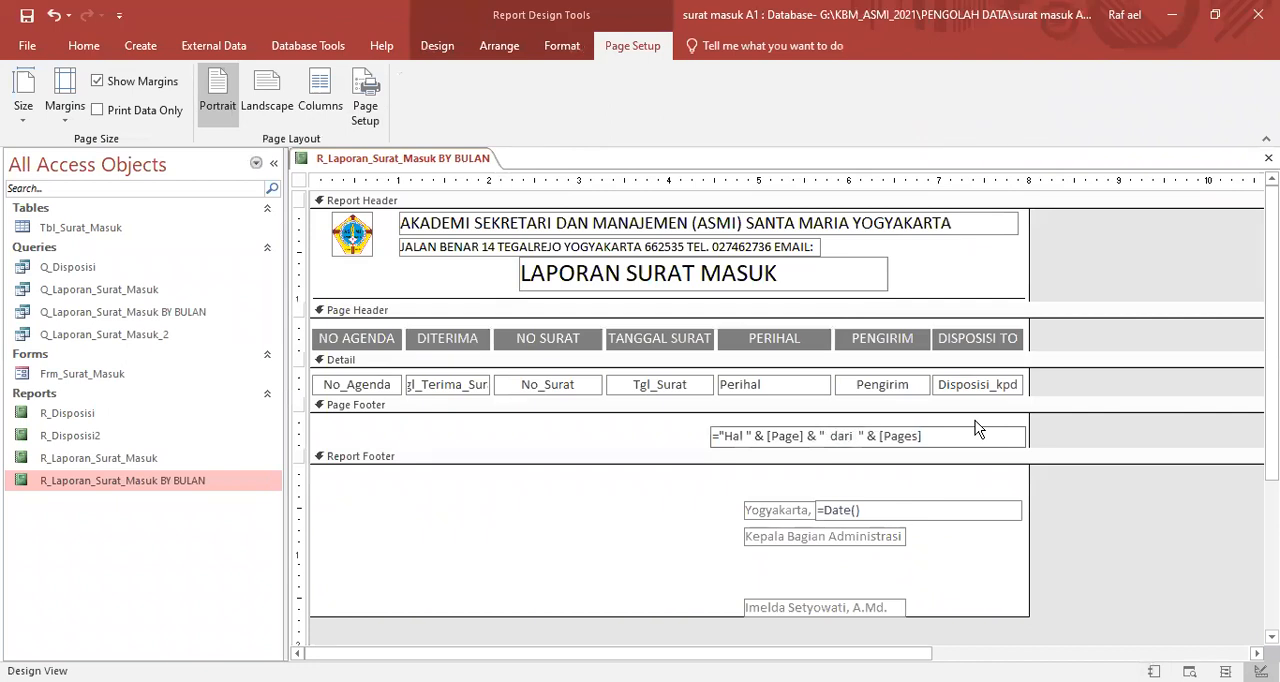
key("Left")
key("Left")
key("Left")
key("Left")
key("Left")
key("Left")
key("Left")
key("Left")
key("Left")
key("Left")
key("Left")
key("Left")
key("Left")
key("Left")
key("Left")
key("Left")
key("Left")
key("Left")
key("Left")
key("Left")
key("Left")
key("Left")
key("Left")
key("Left")
key("Left")
key("Left")
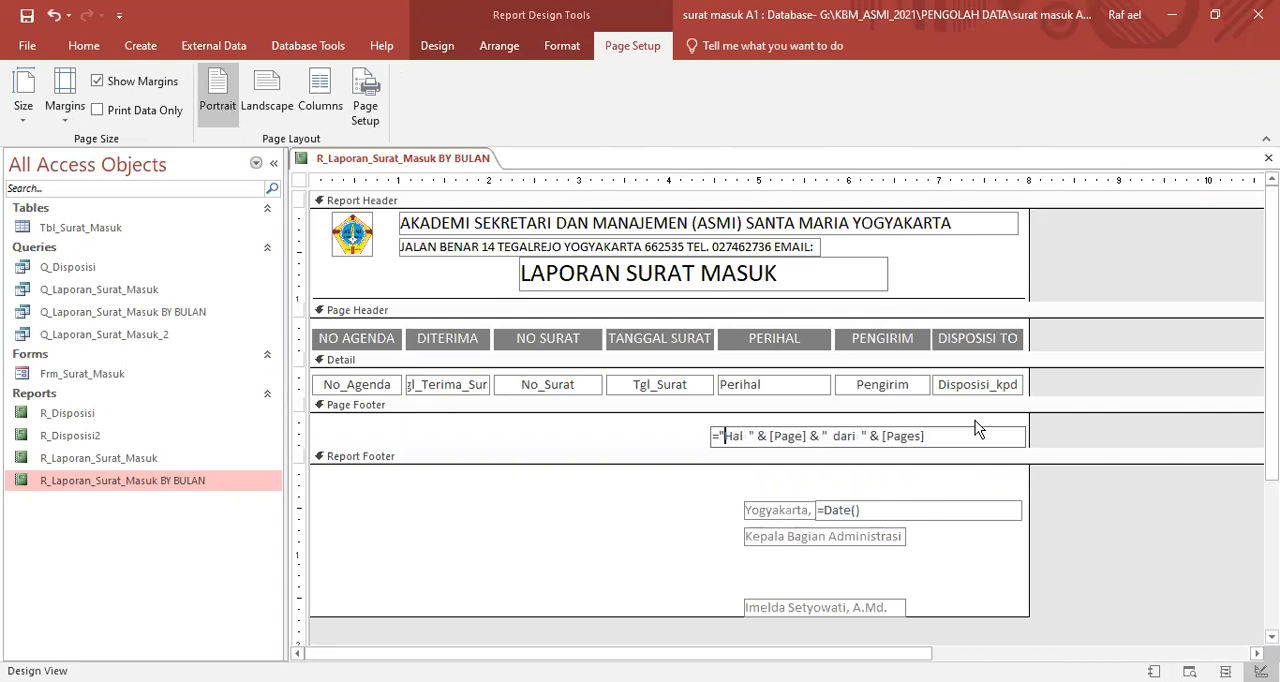
- Check the page number's spacing in Report View with the Tanggal Awal parameter left blank
right_click(1127, 251)
left_click(1150, 260)
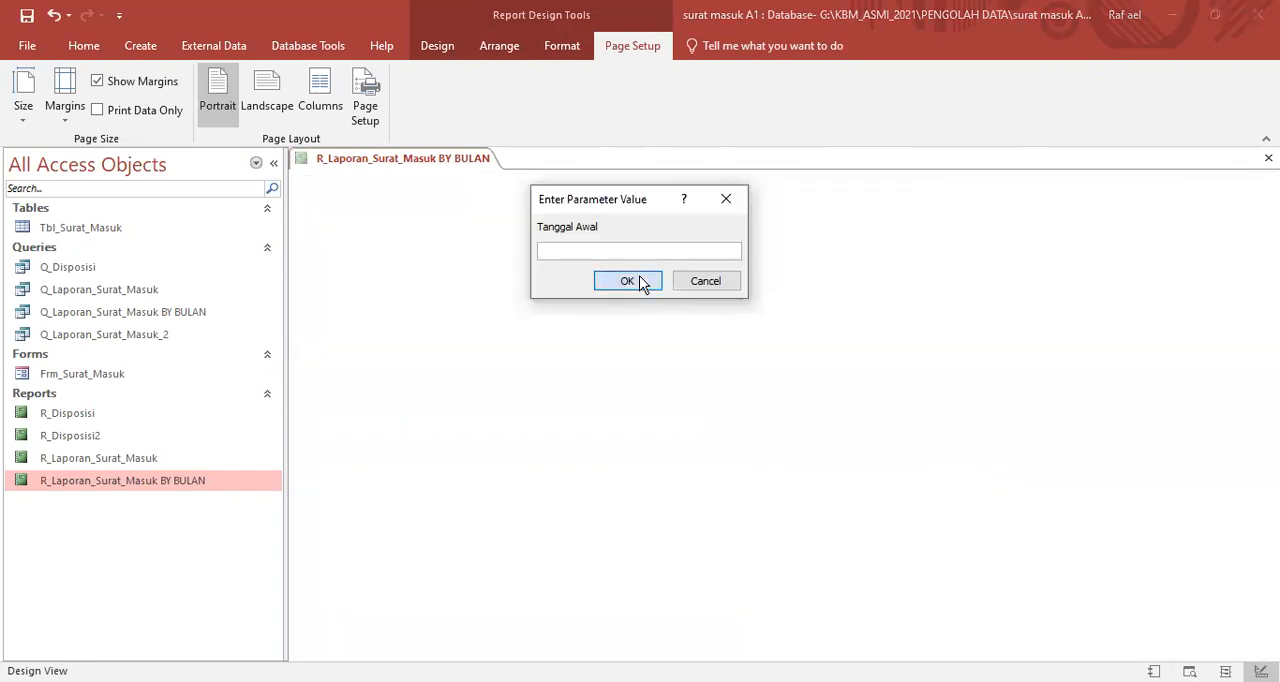
left_click(630, 281)
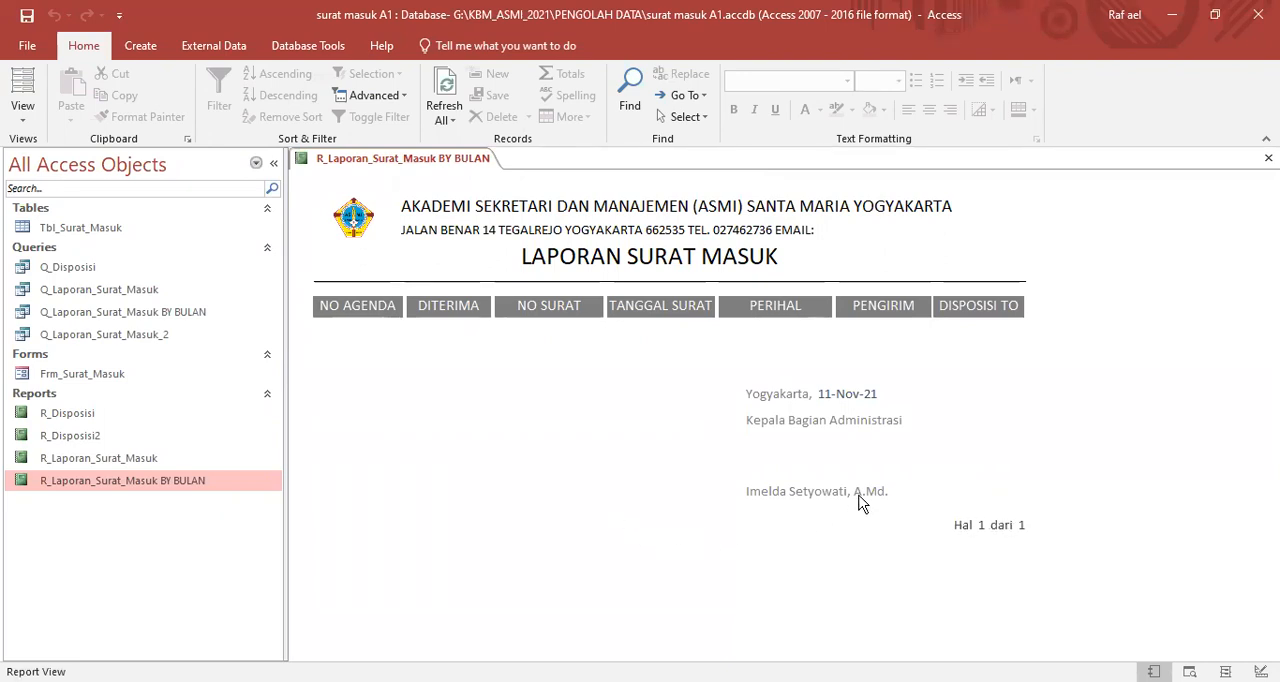
- Save the R_Laporan_Surat_Masuk BY BULAN report and return it to Design View
right_click(385, 161)
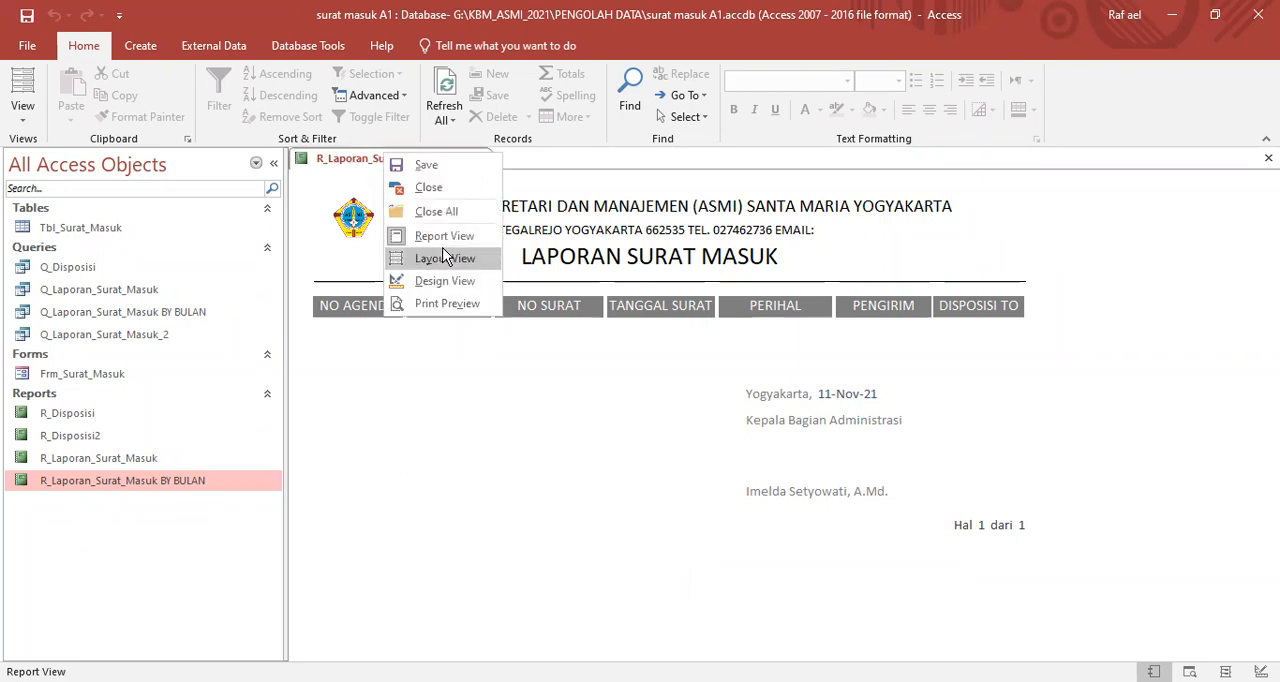
left_click(437, 169)
right_click(437, 169)
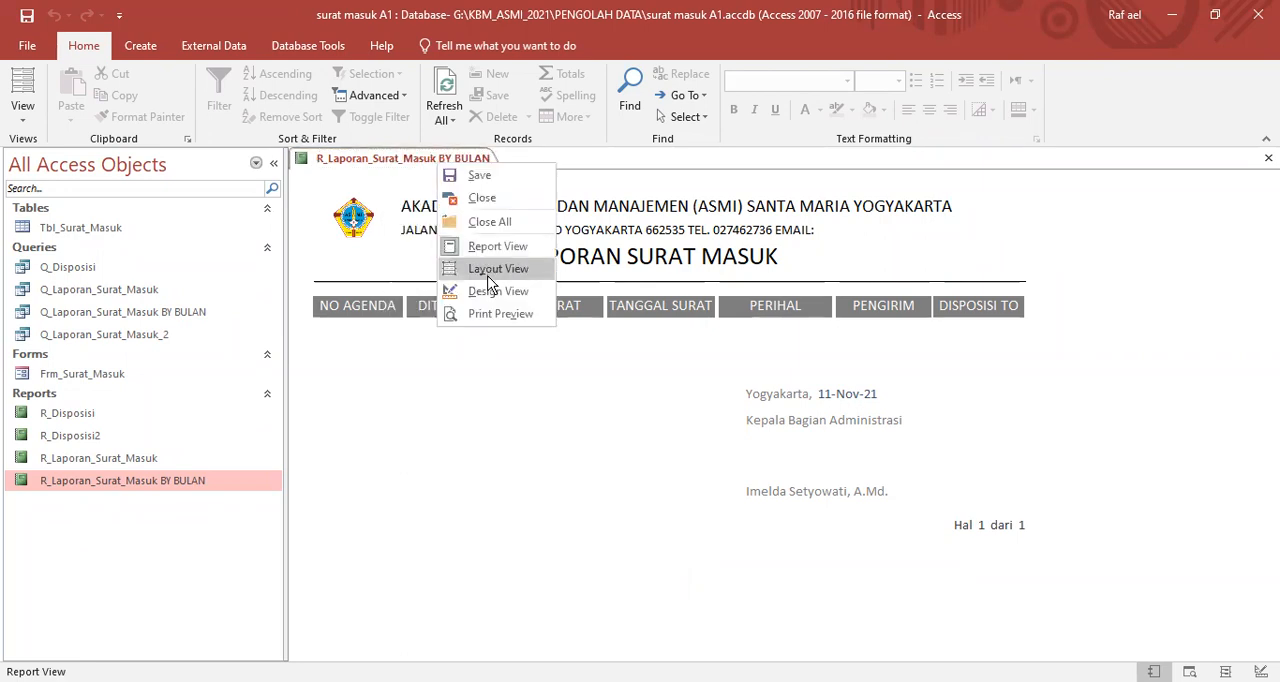
left_click(495, 289)
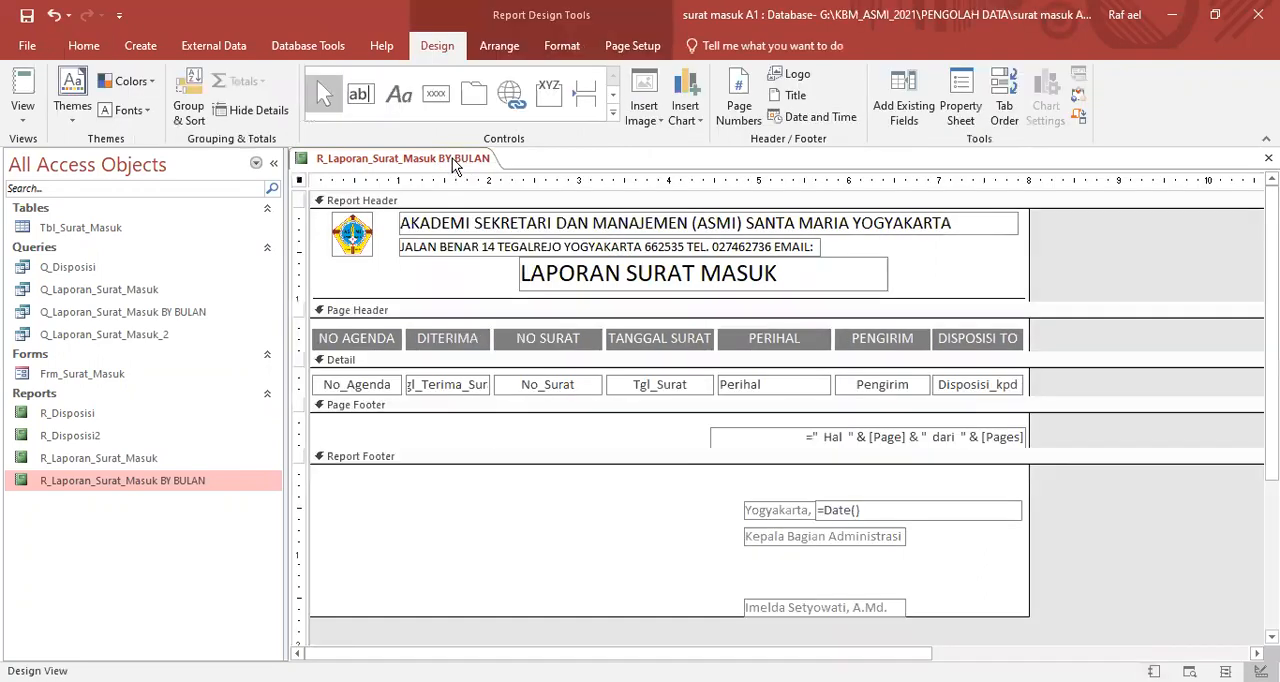
- Run the report in Report View with Tanggal Awal 1/9/2020 and Tanggal Akhir 30/10/2020
right_click(456, 163)
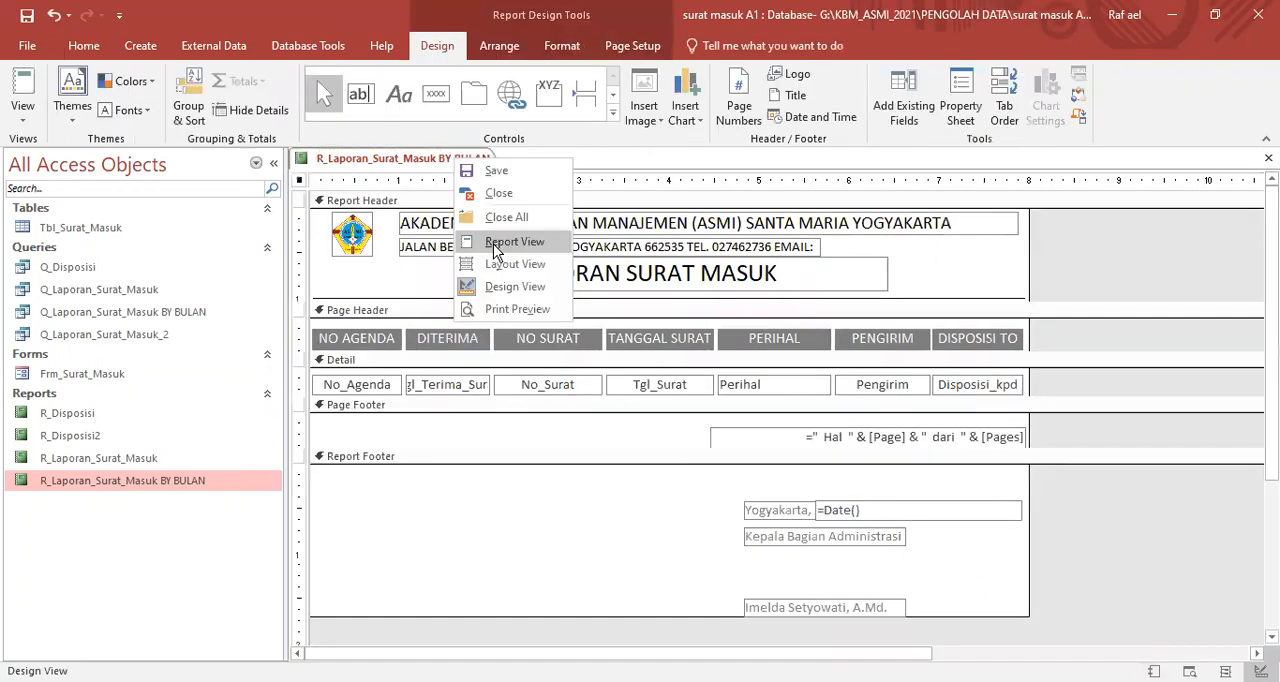
left_click(497, 243)
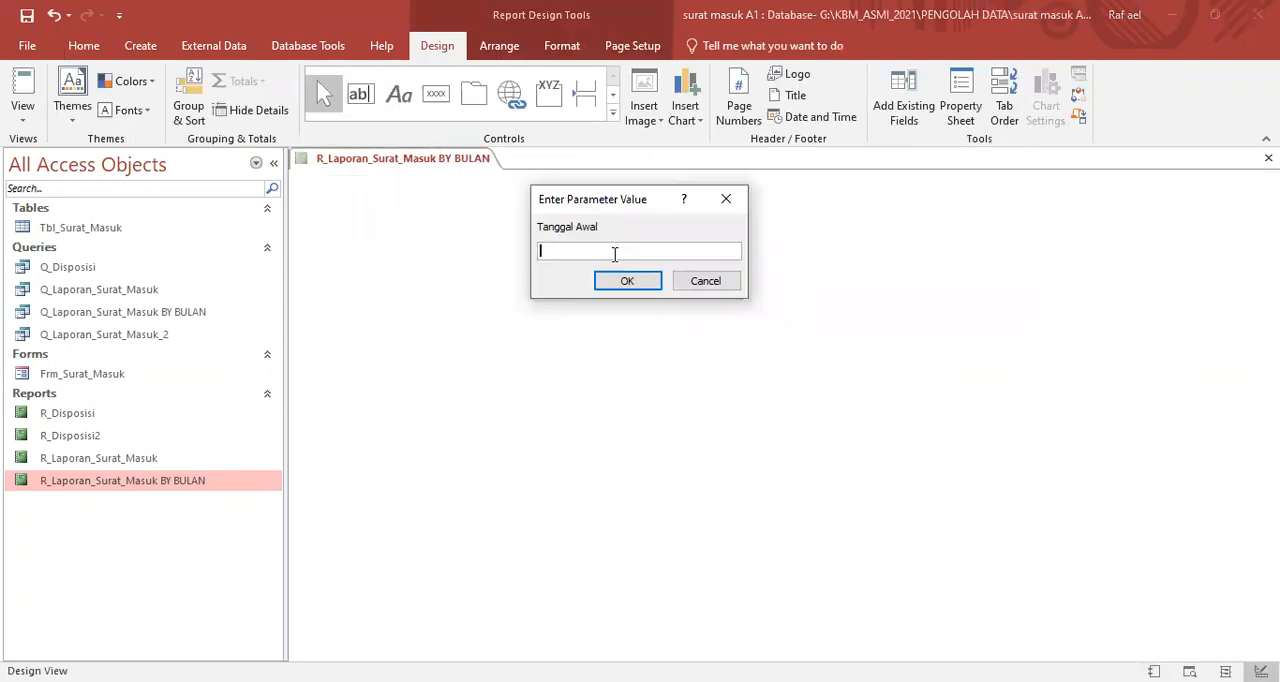
type("1/9/2020")
key("Return")
type("30/10/2020")
key("Return")
- Examine the listed letters, header, signature block and page number in the report for the chosen period
scroll(665, 328, "down", 5)
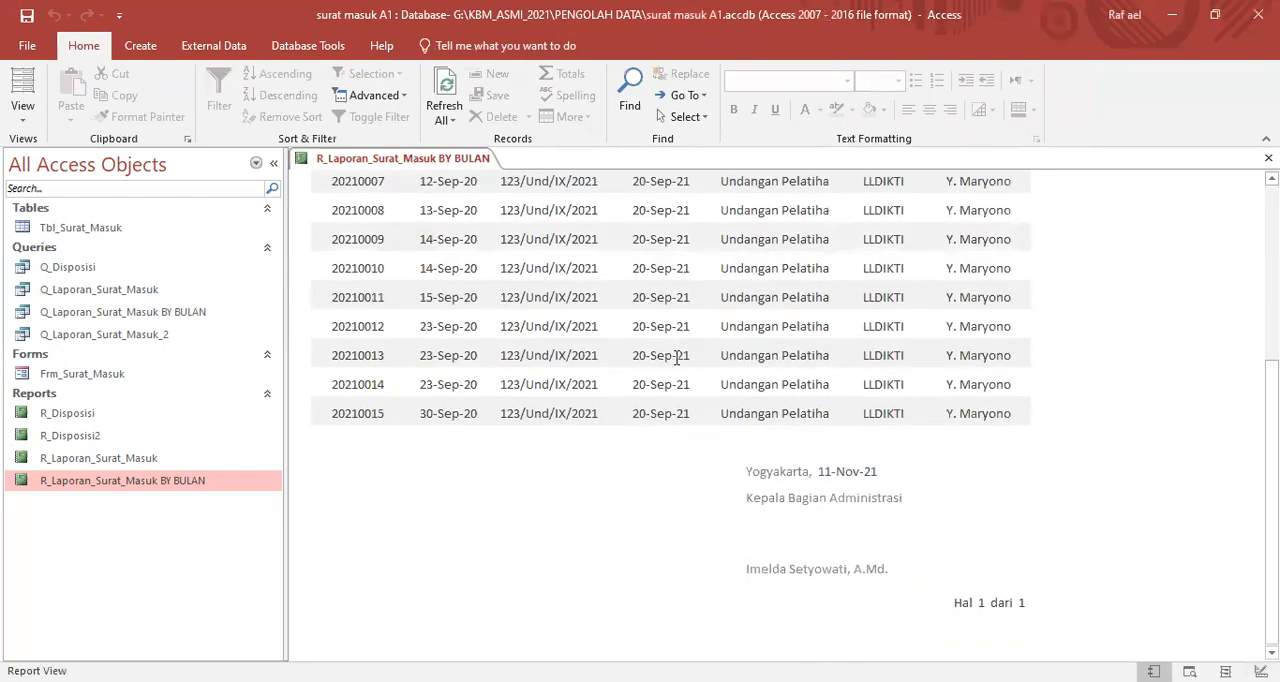
scroll(737, 405, "up", 3)
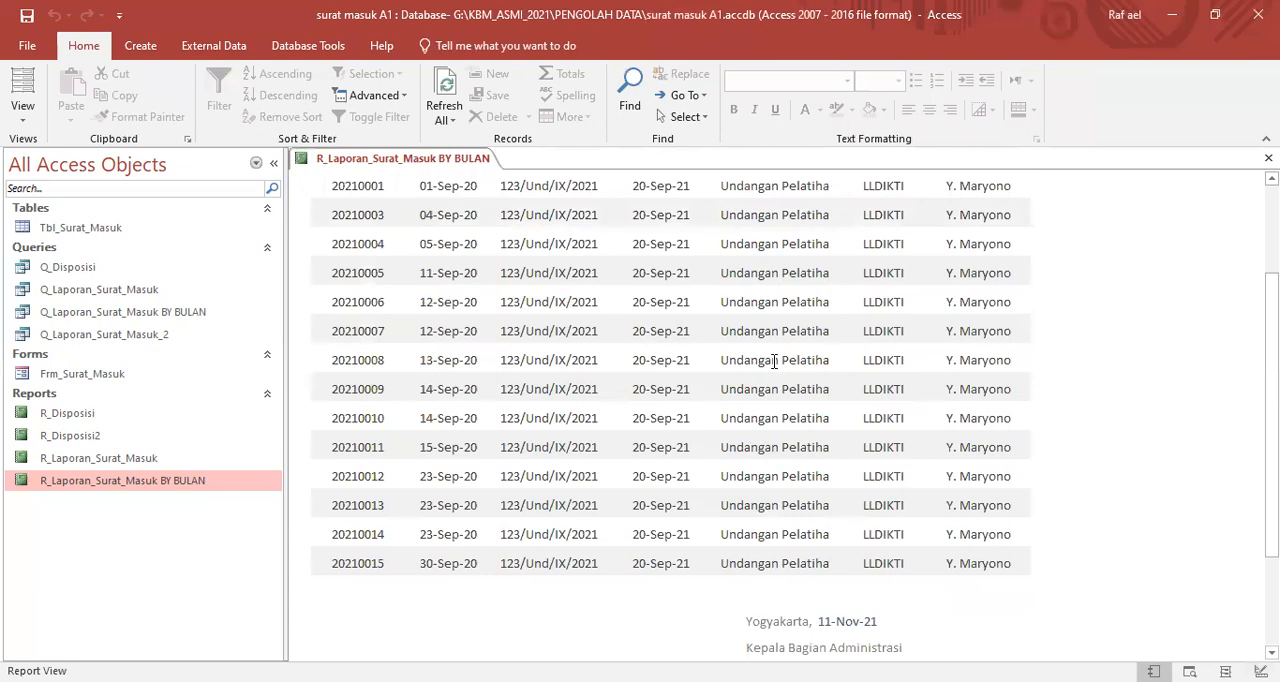
scroll(774, 361, "up", 1)
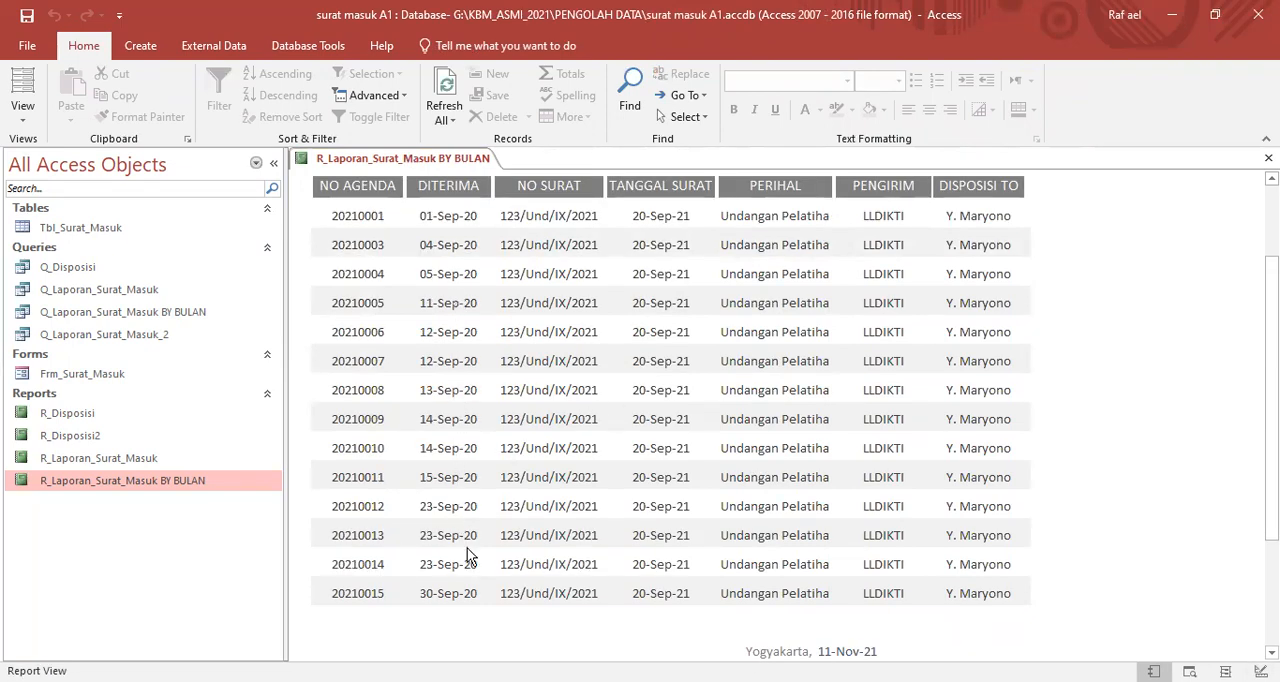
scroll(509, 530, "up", 3)
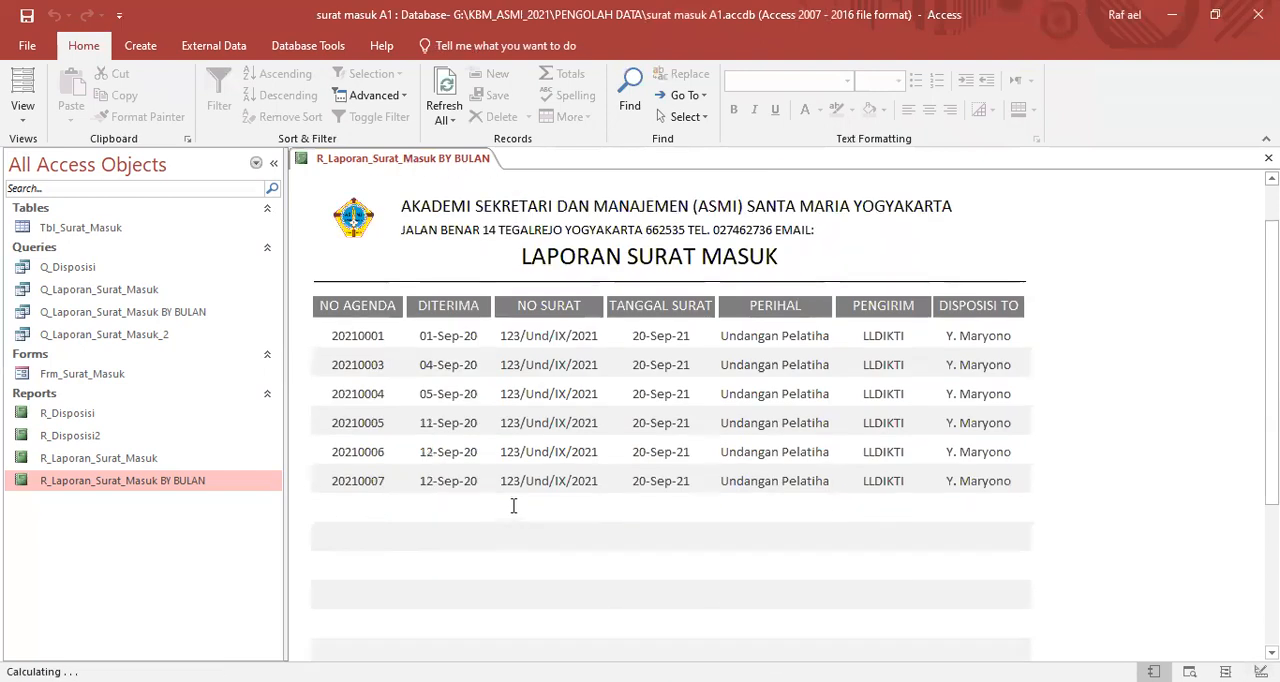
scroll(513, 506, "down", 5)
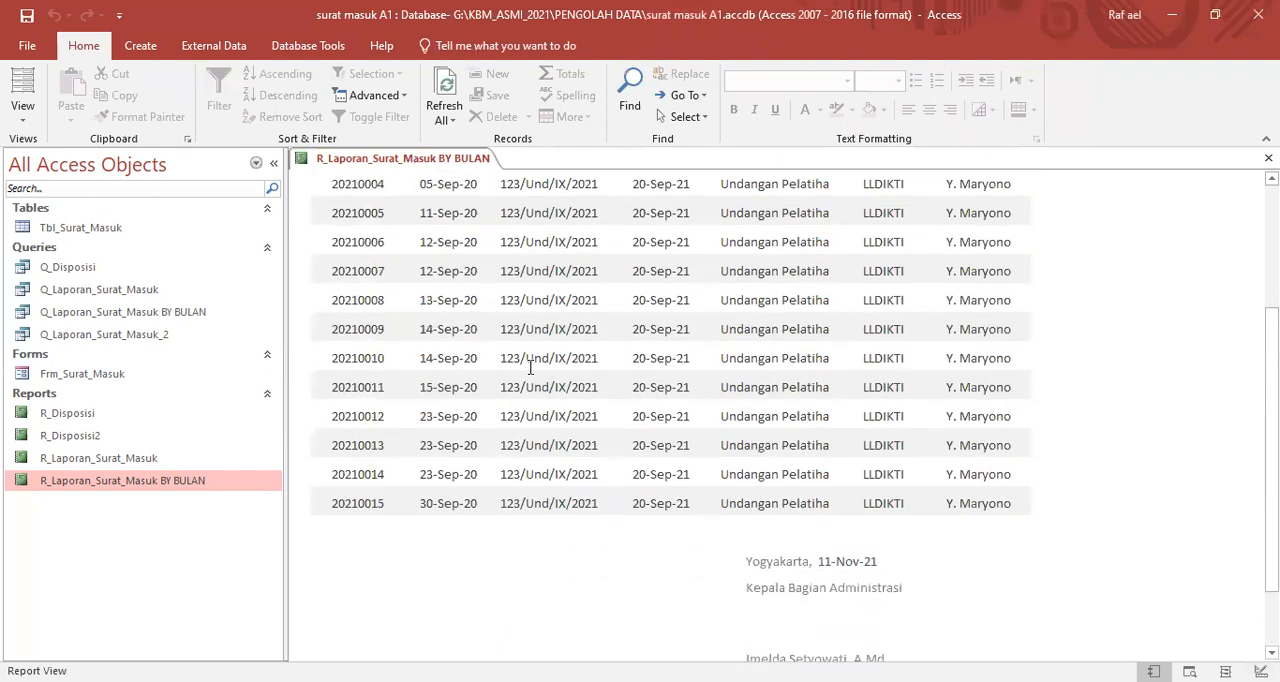
scroll(680, 393, "up", 2)
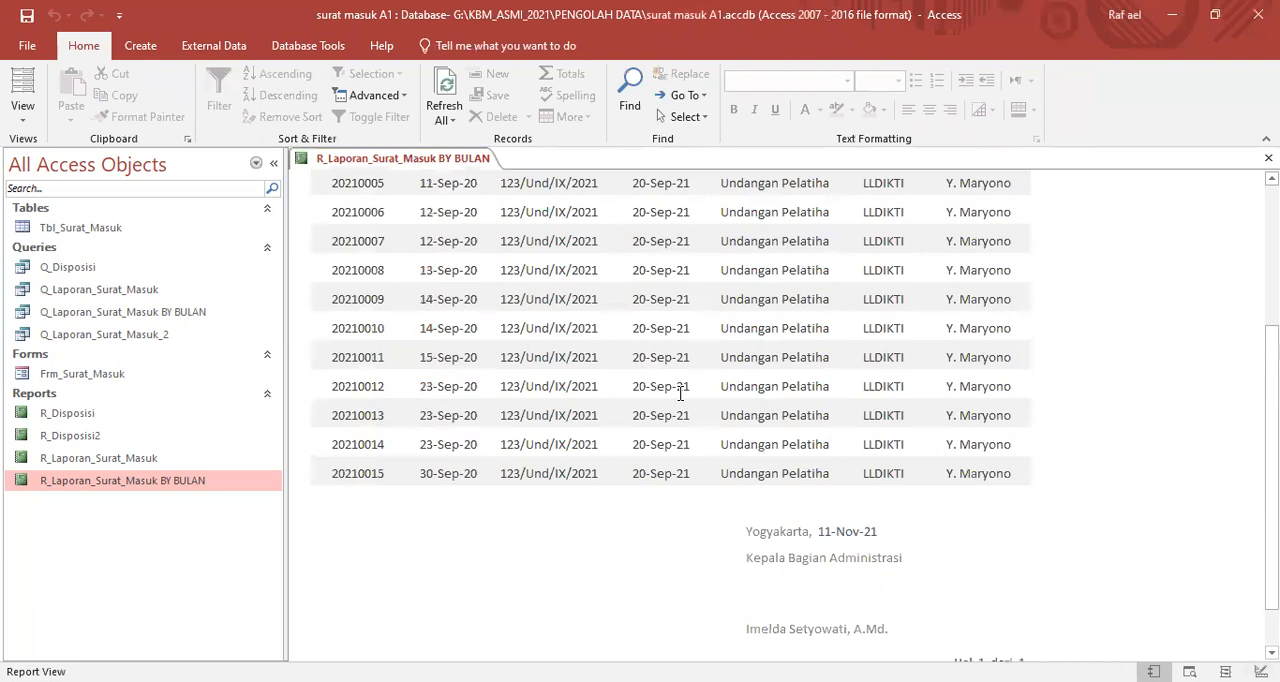
scroll(680, 393, "up", 3)
scroll(928, 403, "down", 5)
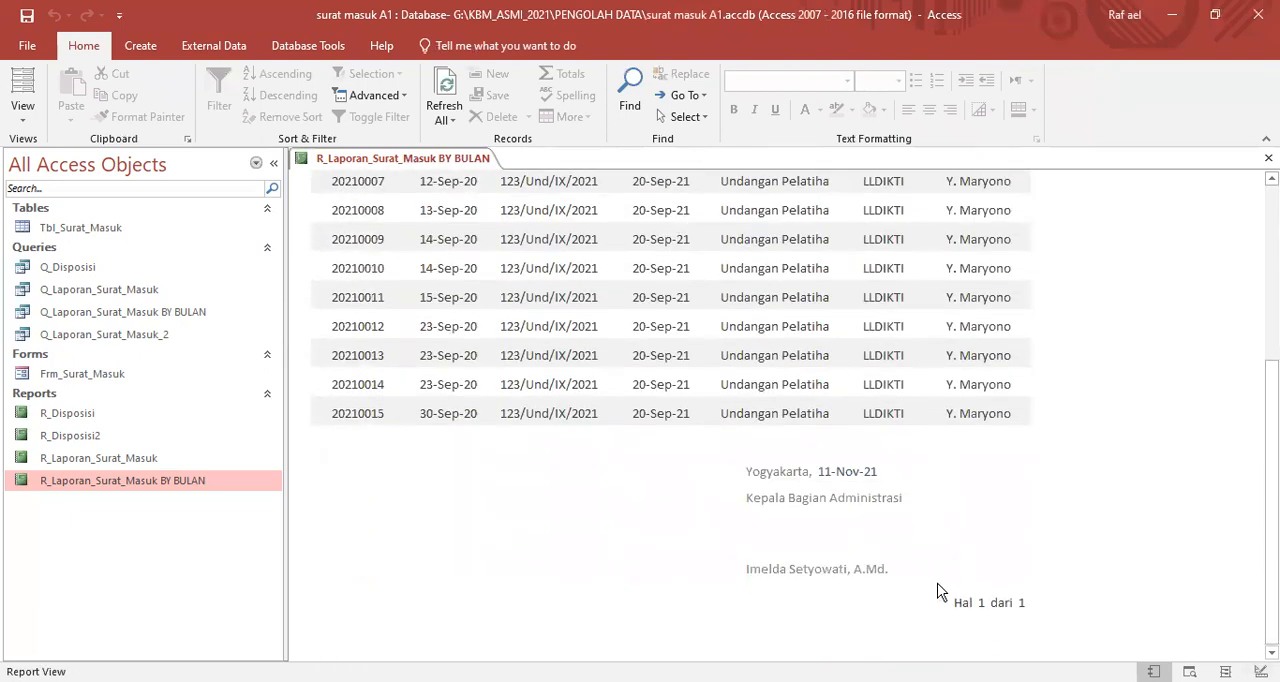
scroll(594, 491, "up", 5)
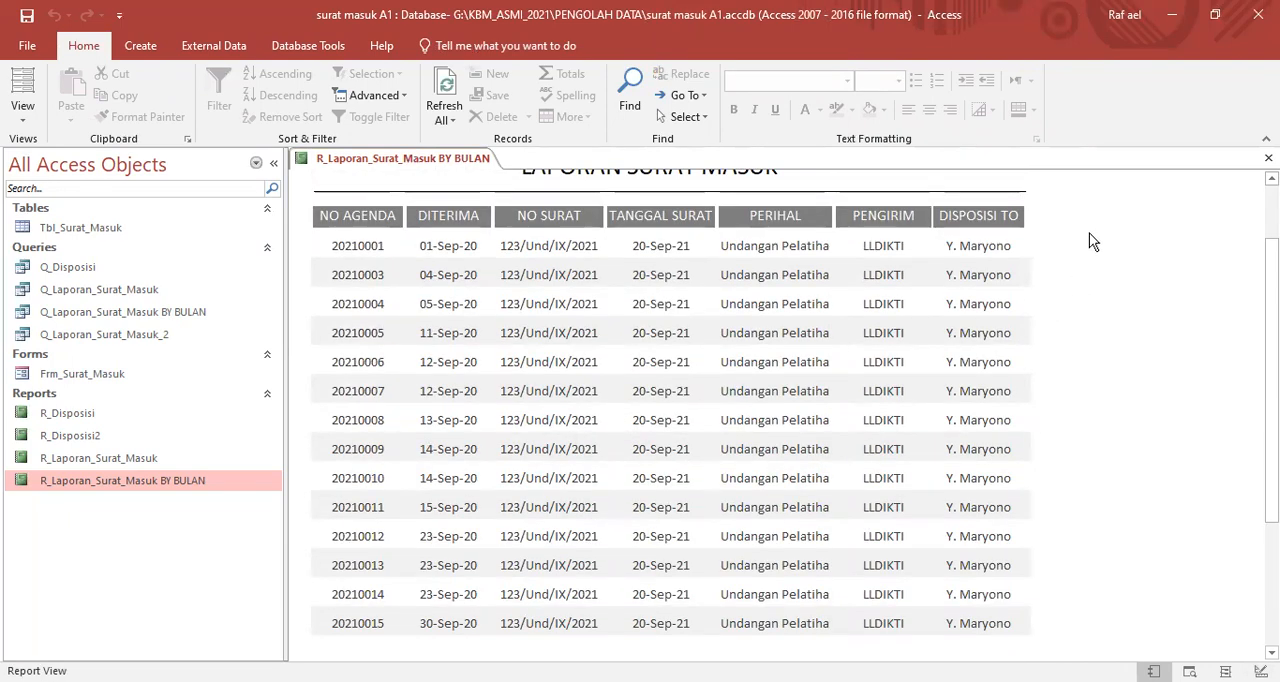
- Return the report to Design View and check the first and last received dates in the Tbl_Surat_Masuk table
right_click(1091, 241)
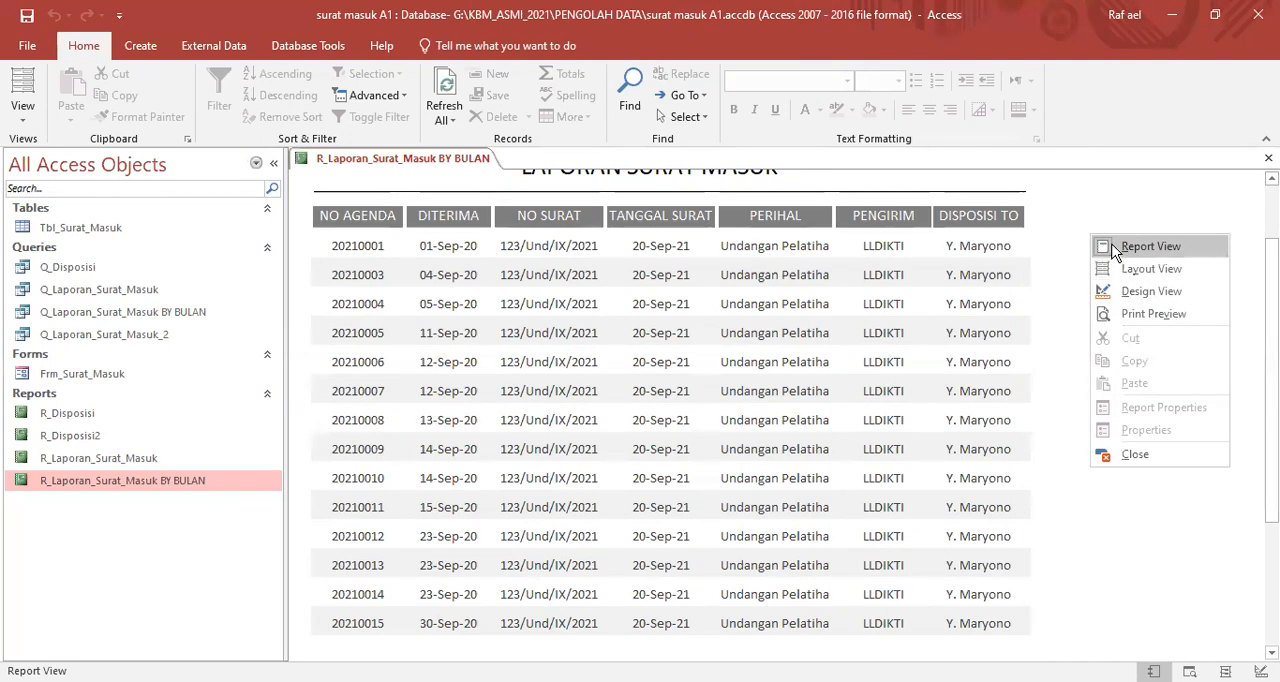
left_click(1121, 290)
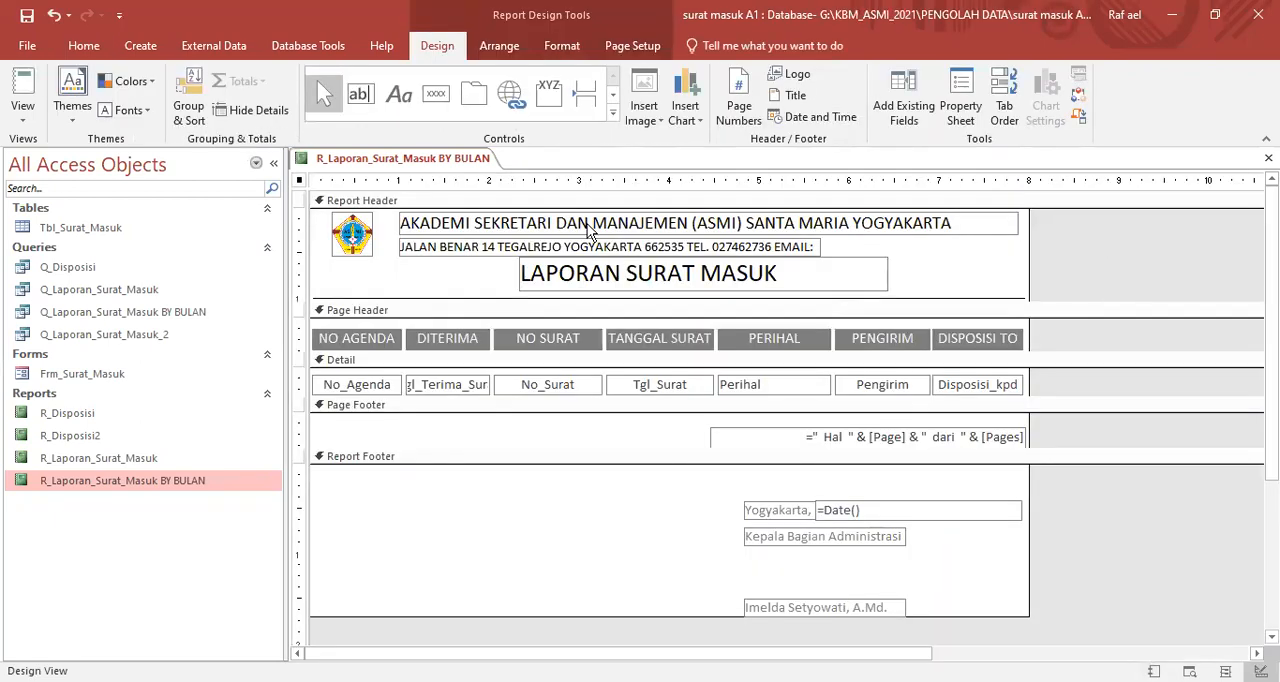
double_click(78, 229)
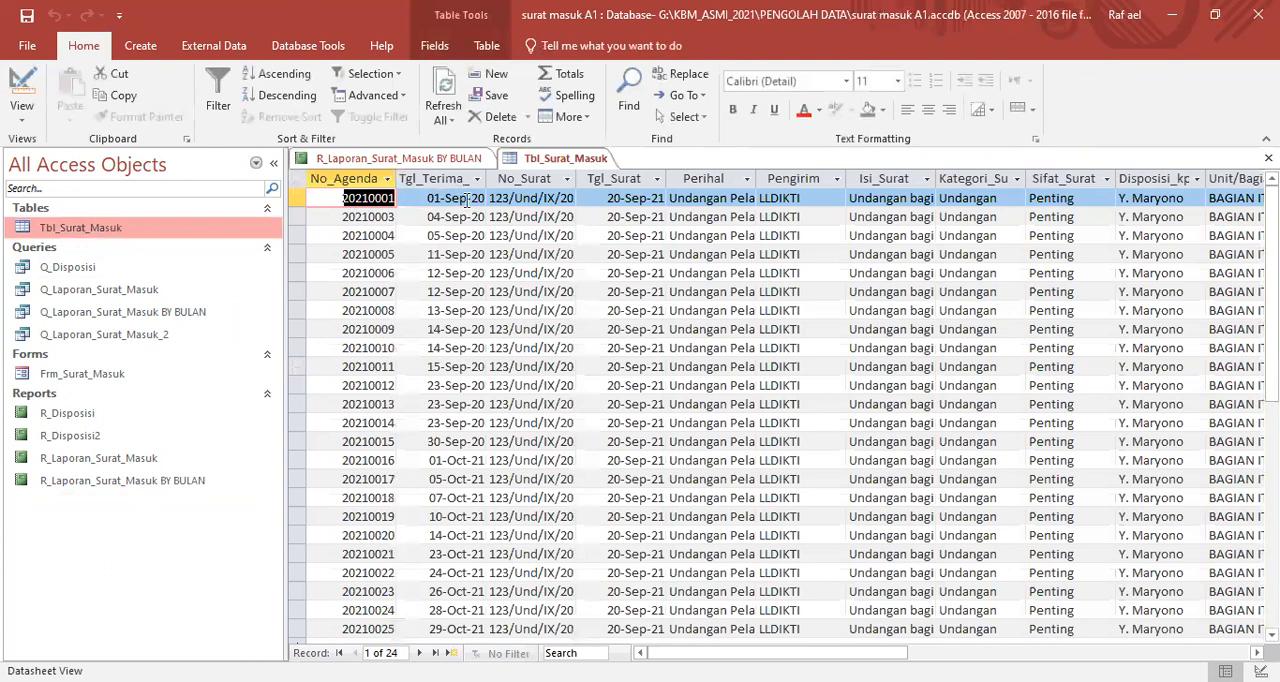
left_click_drag(428, 198, 487, 198)
scroll(455, 400, "down", 6)
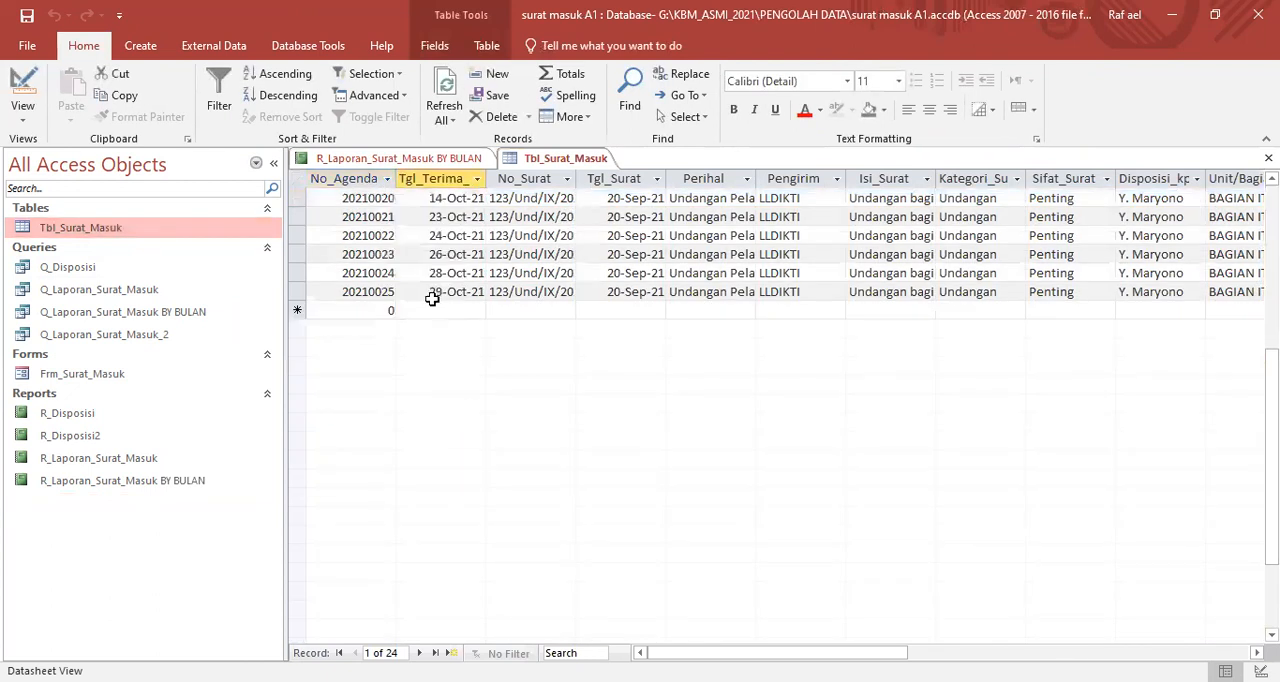
left_click_drag(428, 292, 490, 292)
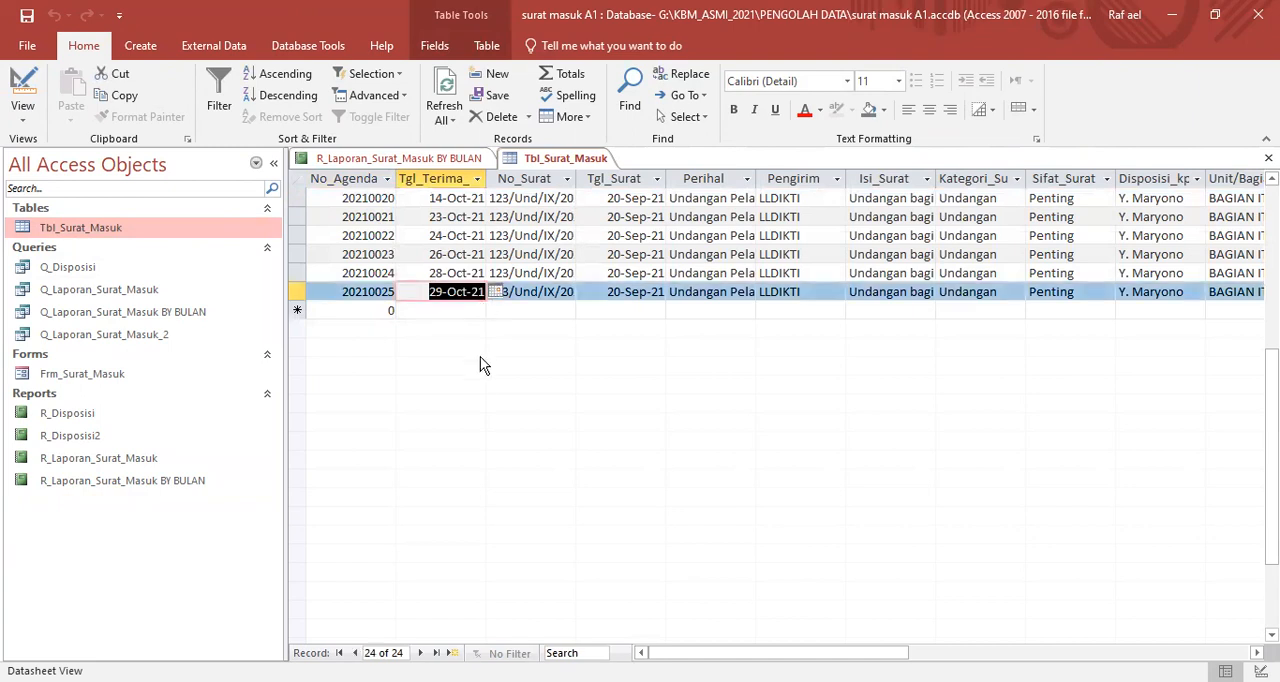
scroll(480, 375, "up", 4)
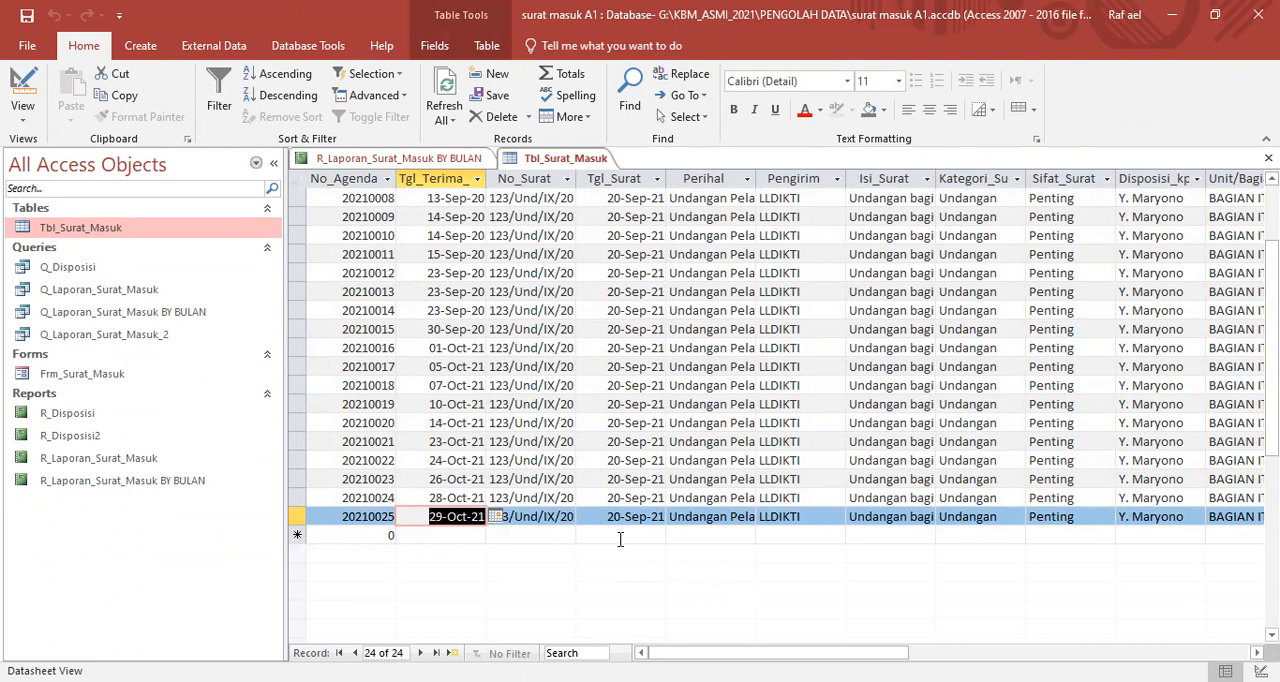
- Run the monthly report in Report View again with Tanggal Awal 1/9/2020 and Tanggal Akhir 30/10/2021
left_click(447, 162)
right_click(447, 165)
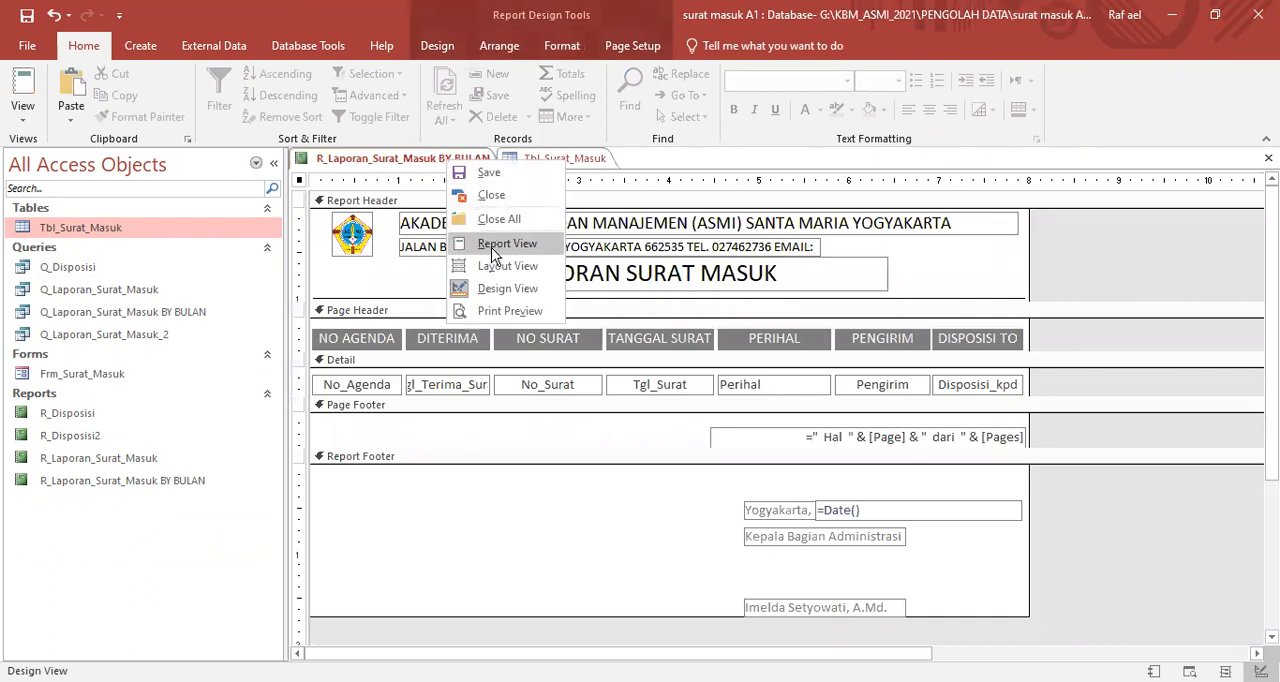
left_click(495, 249)
type("1")
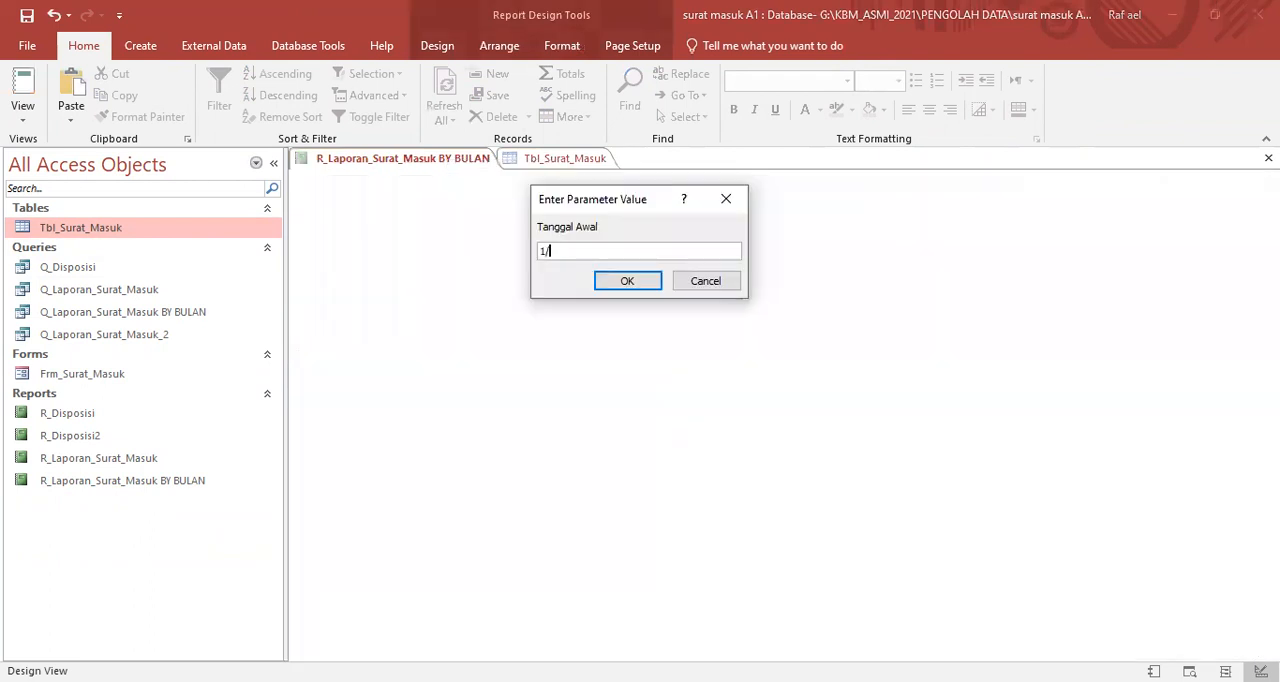
type("/9/2020")
key("Return")
type("30/10/2021")
left_click(624, 283)
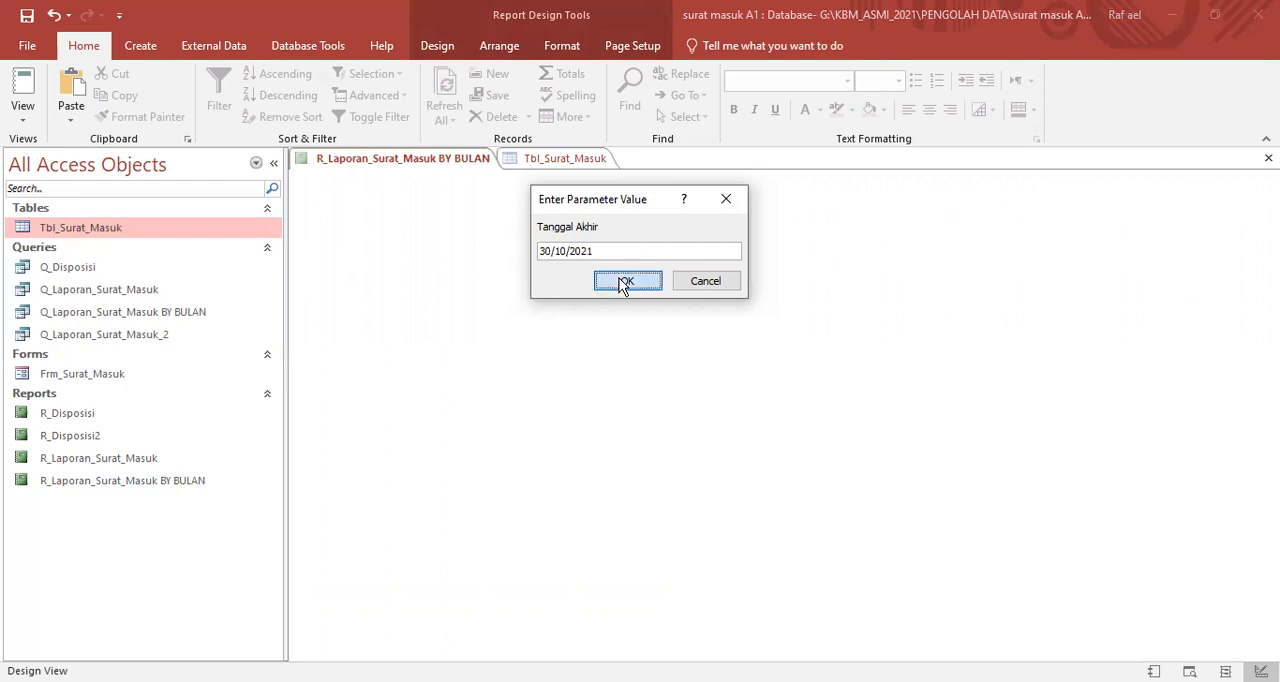
- Examine the longer report's letter rows, signature block and page number down to its end
scroll(660, 450, "down", 5)
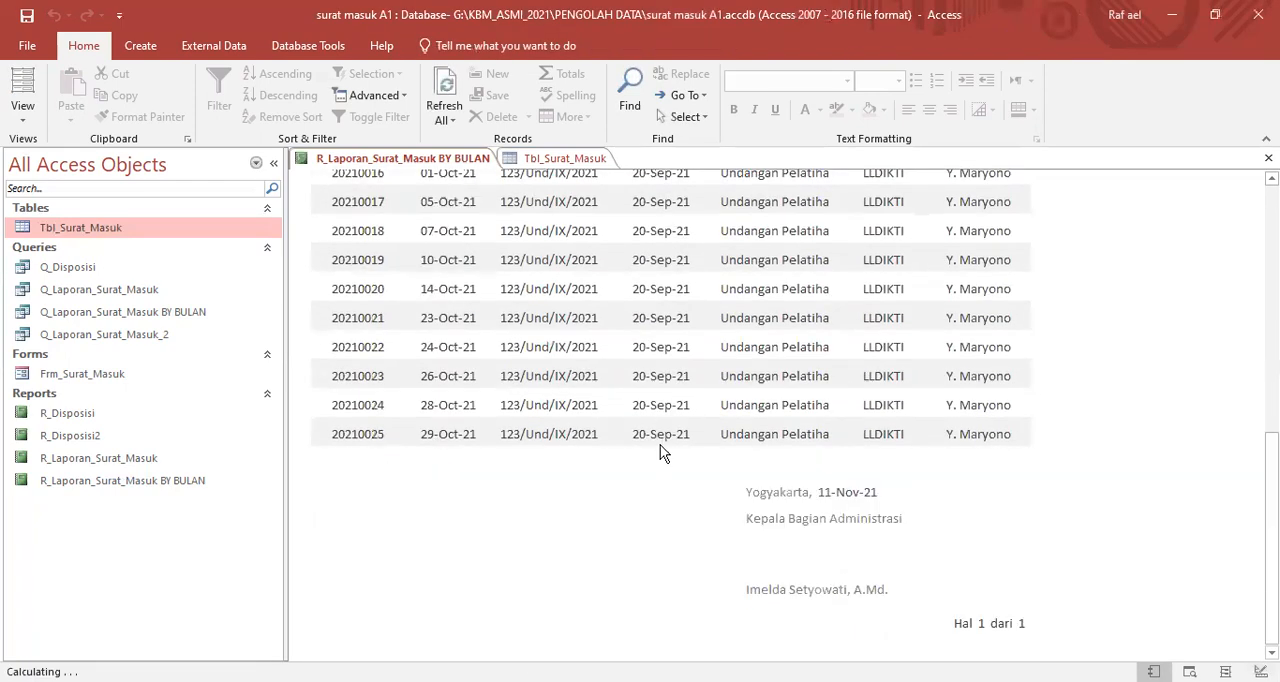
scroll(894, 531, "up", 5)
scroll(910, 550, "down", 5)
scroll(708, 537, "up", 2)
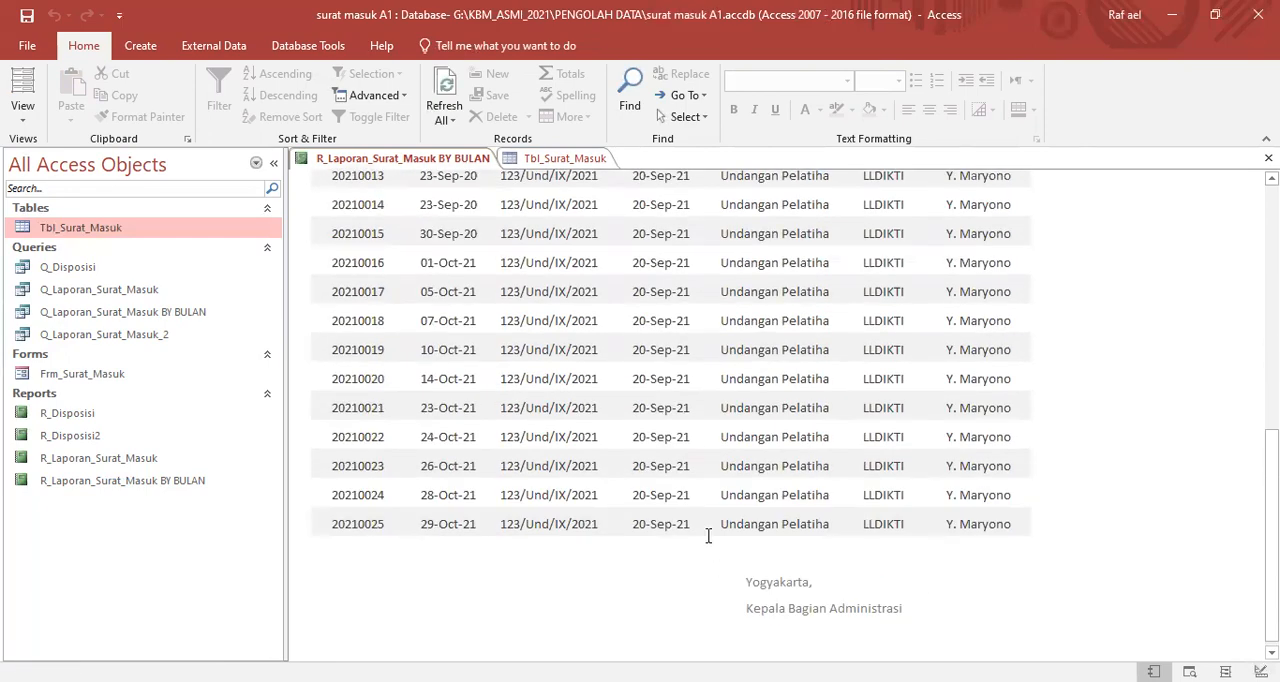
scroll(700, 497, "up", 5)
scroll(694, 500, "down", 6)
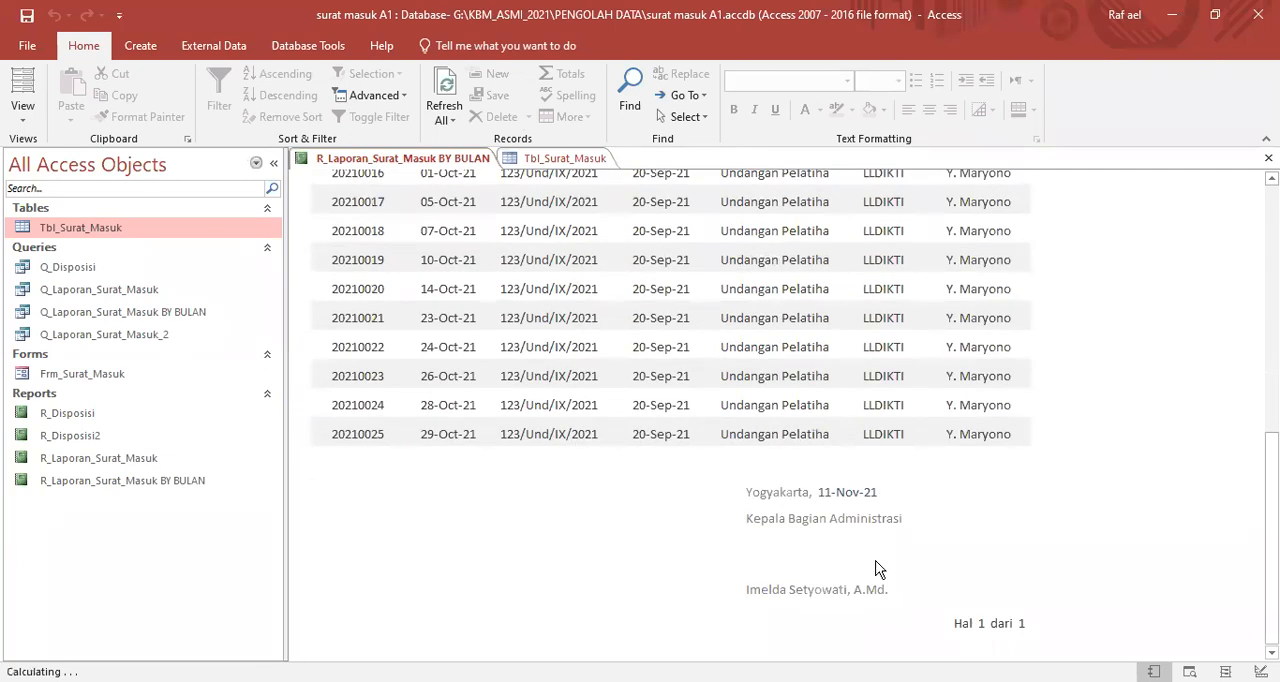
scroll(688, 490, "up", 1)
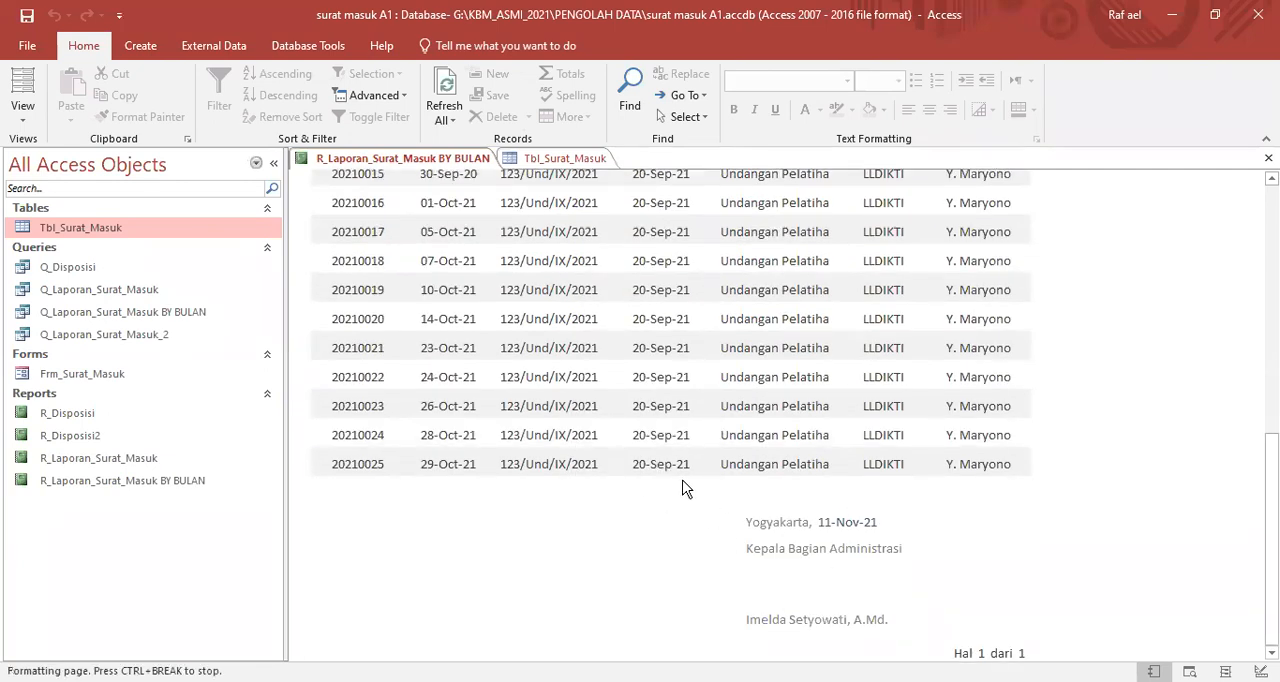
scroll(685, 488, "up", 4)
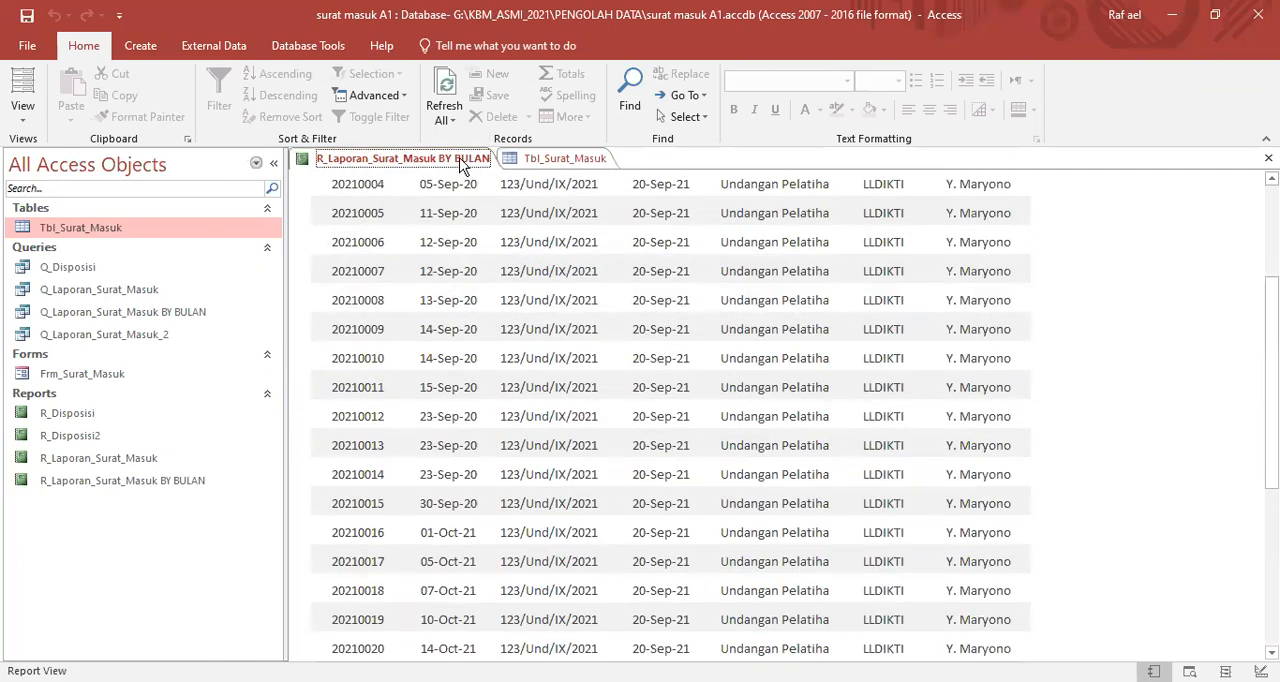
- Show the report in Print Preview and check the page number on page 1 and the layout of the last page
right_click(462, 166)
left_click(530, 310)
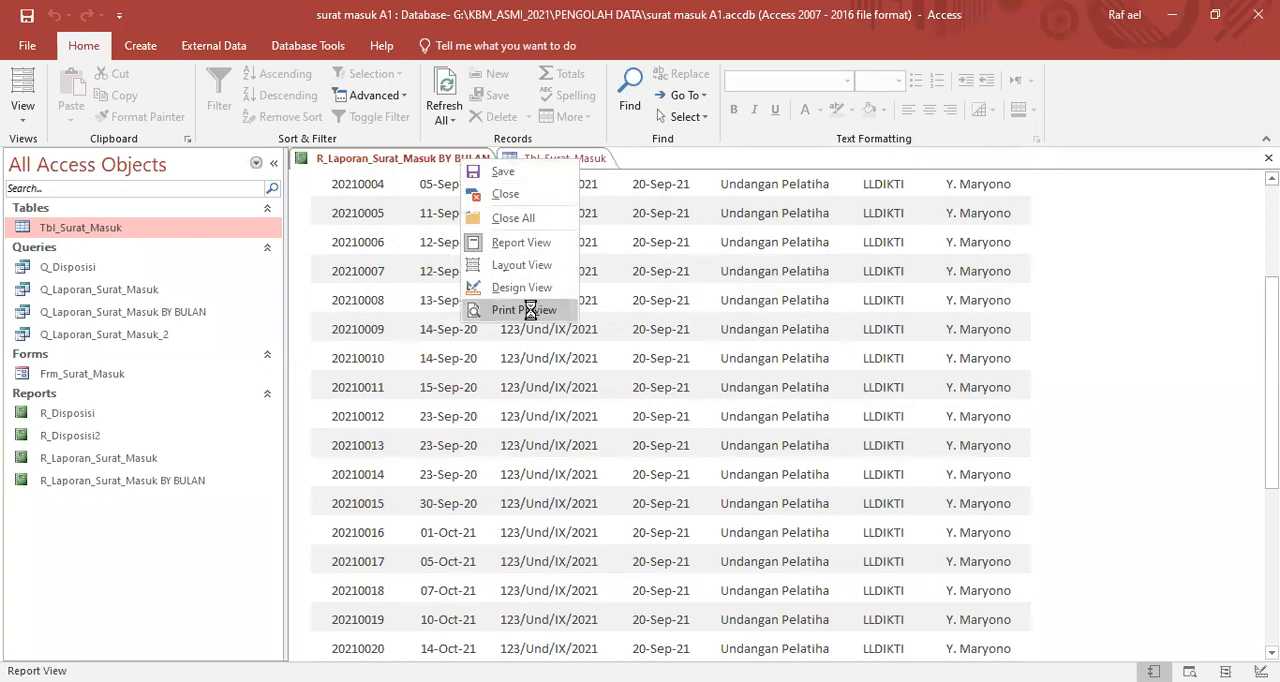
scroll(740, 410, "down", 5)
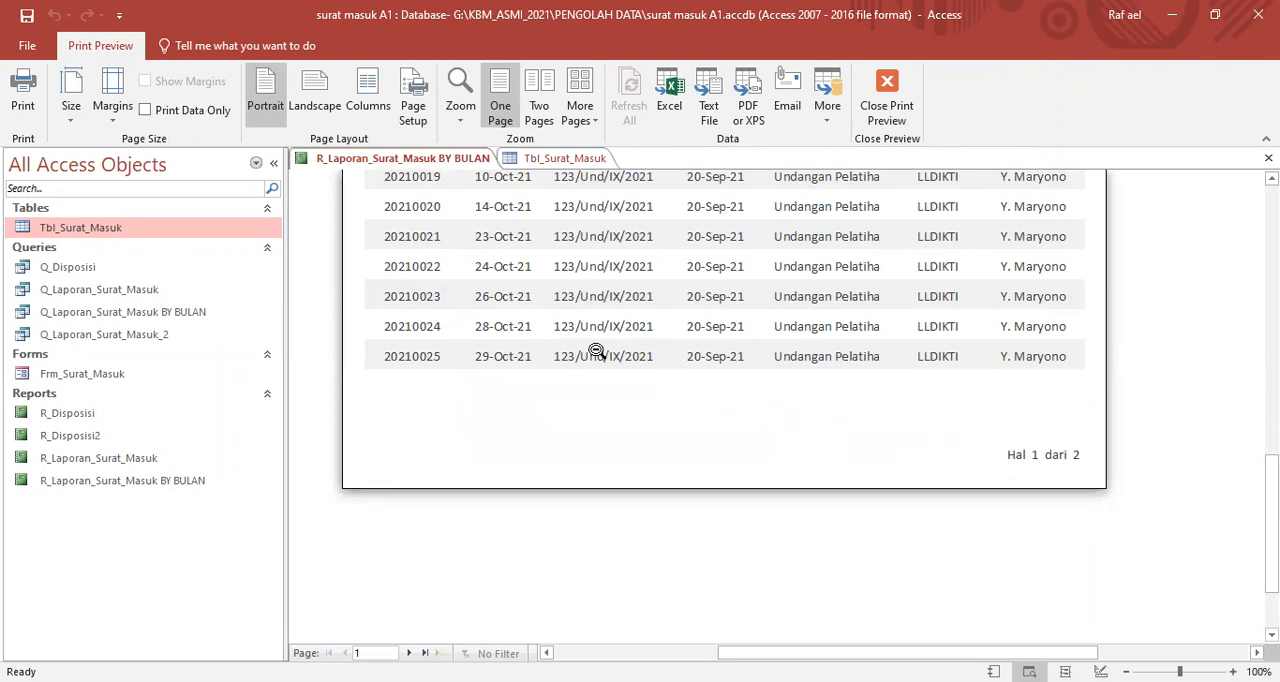
left_click(424, 653)
scroll(616, 468, "up", 10)
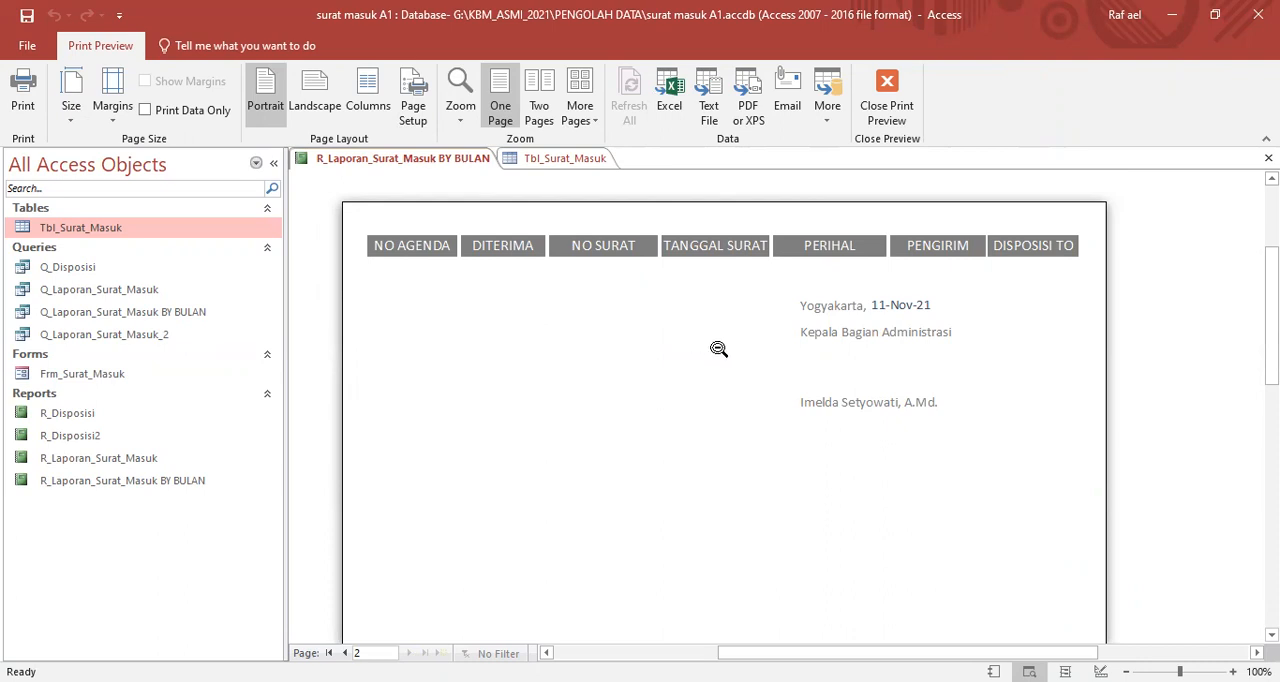
scroll(877, 350, "down", 2)
scroll(863, 357, "up", 2)
scroll(709, 326, "down", 5)
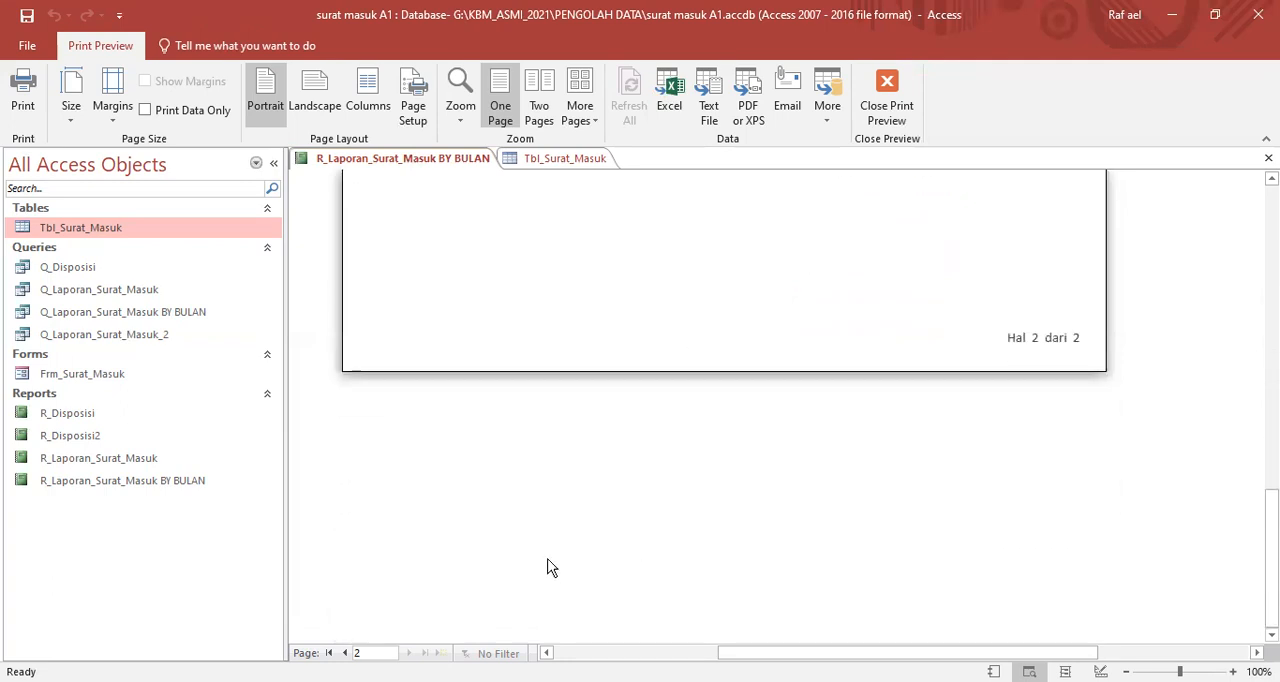
- Go back to page 1 of the preview and review its page number, letter rows and column headings
left_click(343, 652)
scroll(941, 300, "up", 6)
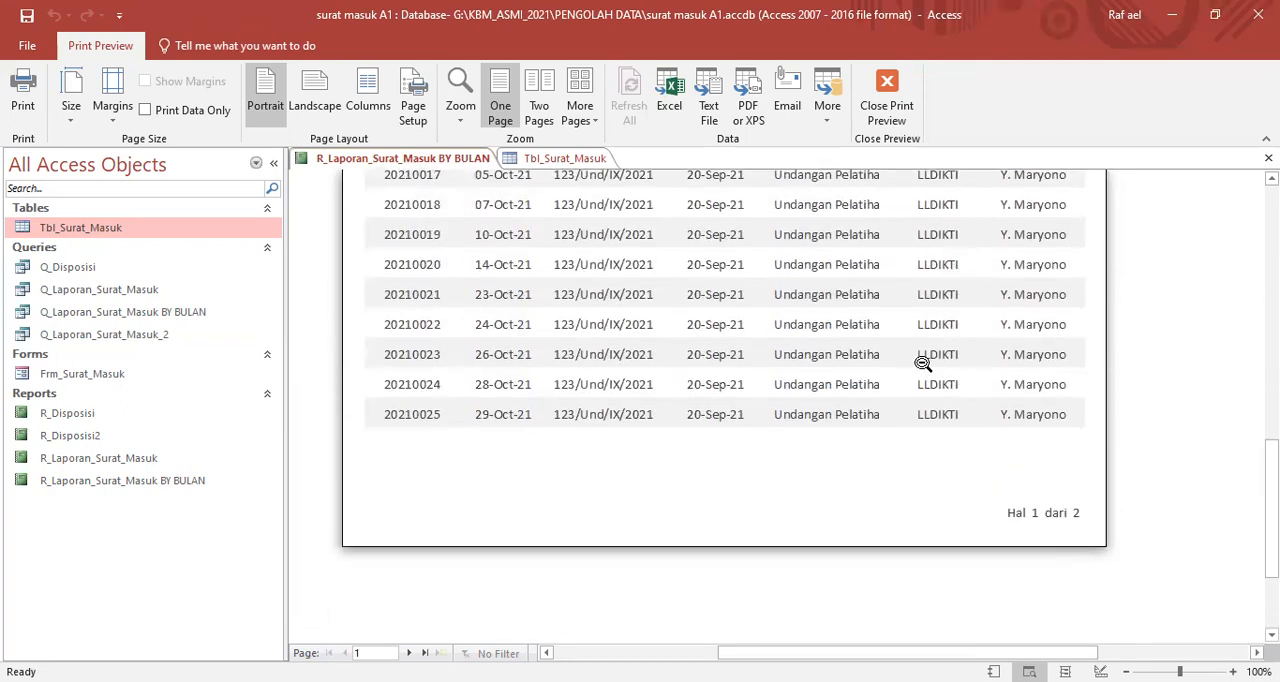
scroll(887, 457, "up", 2)
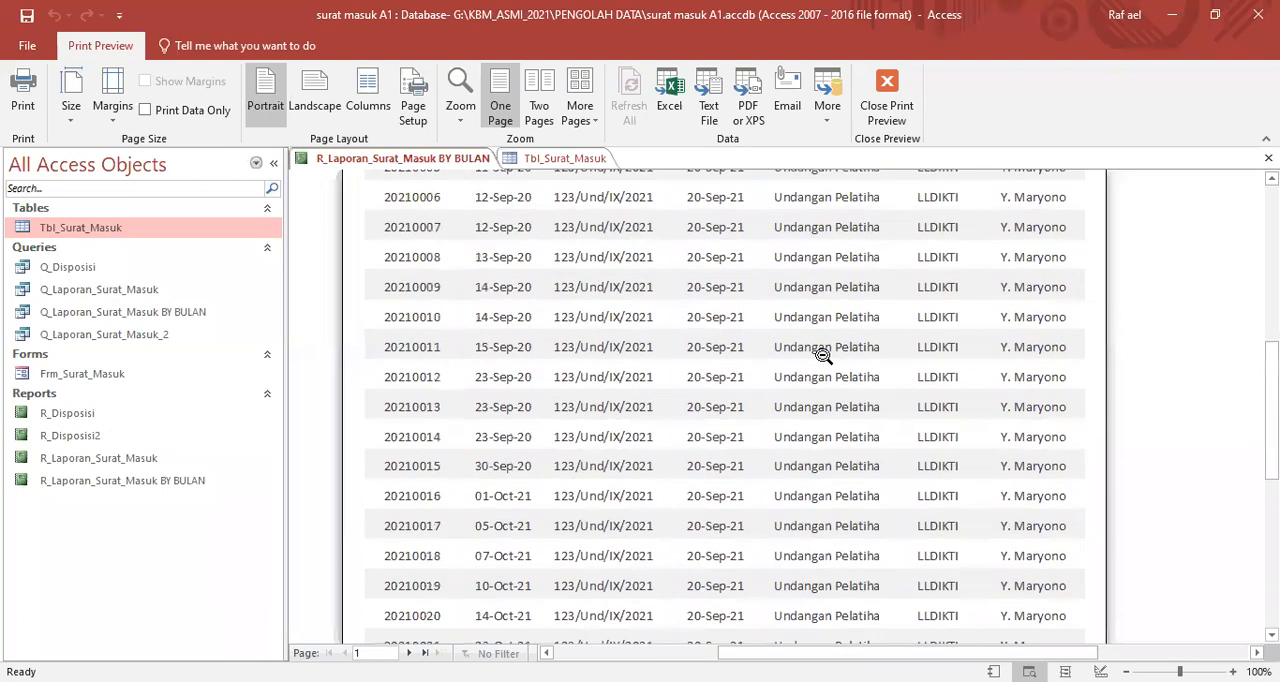
scroll(763, 334, "up", 4)
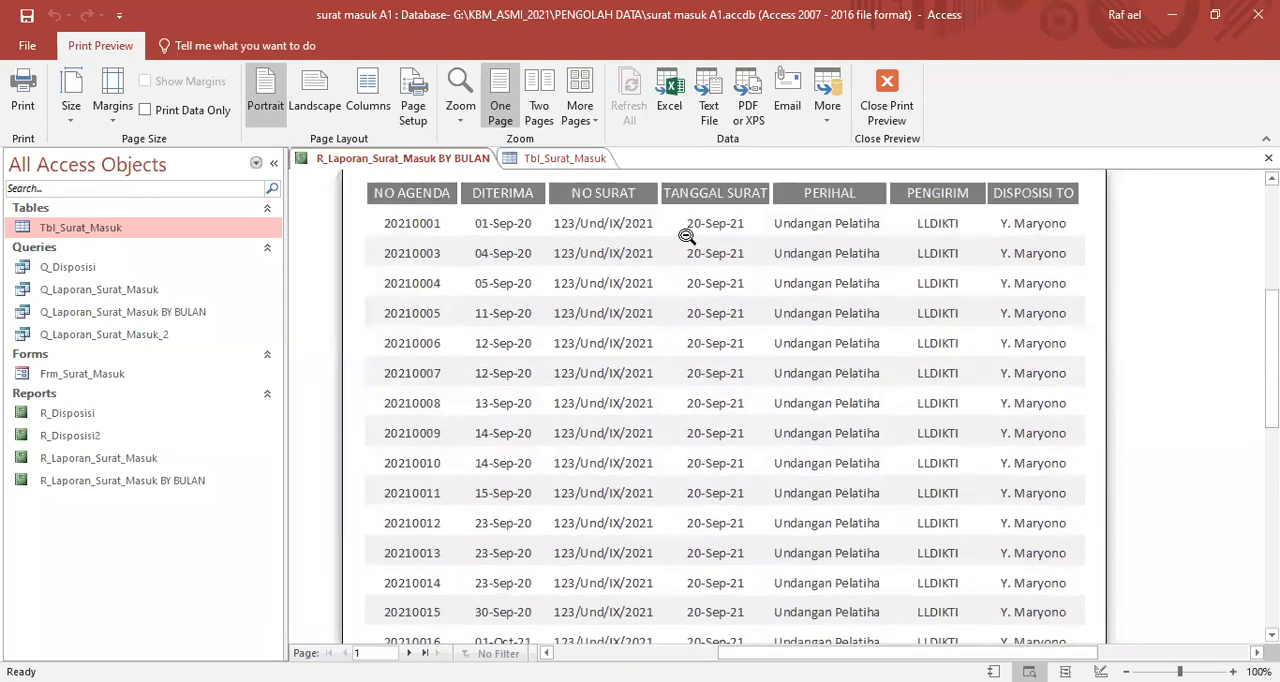
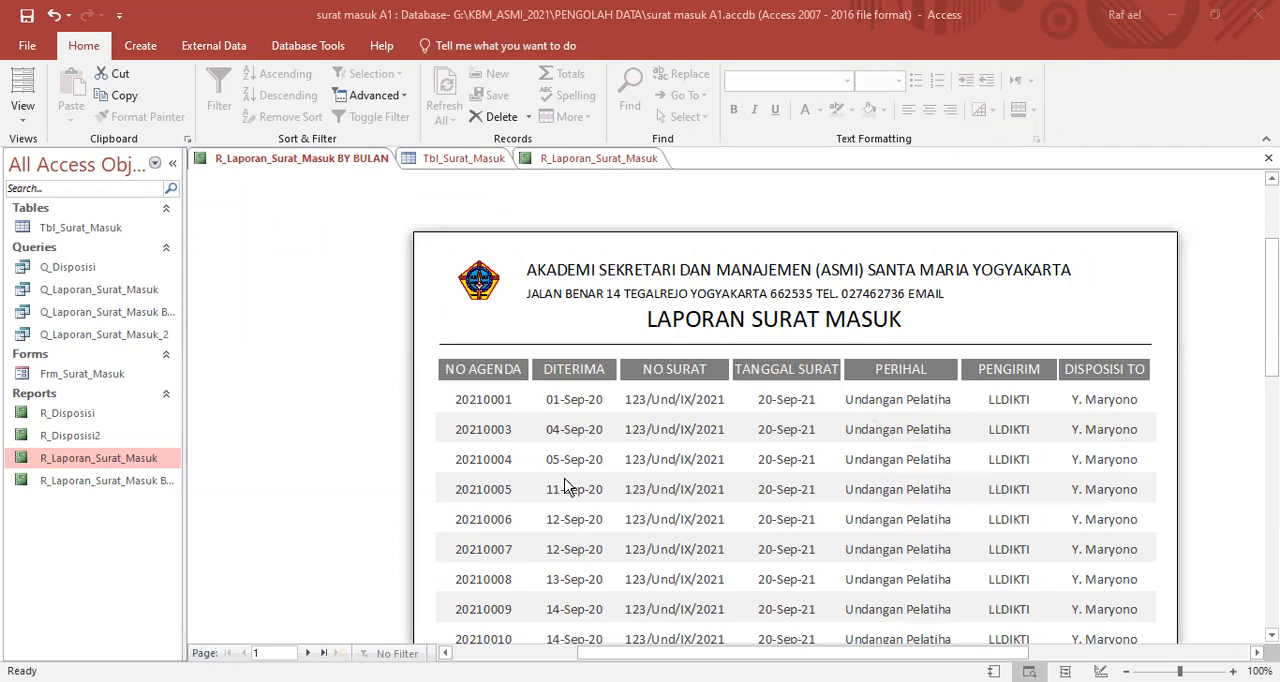
- Examine the letter rows on page 1 of the monthly report preview, from the letterhead down to the October entries
scroll(913, 455, "down", 3)
scroll(913, 450, "down", 10)
scroll(924, 482, "up", 7)
scroll(924, 482, "up", 4)
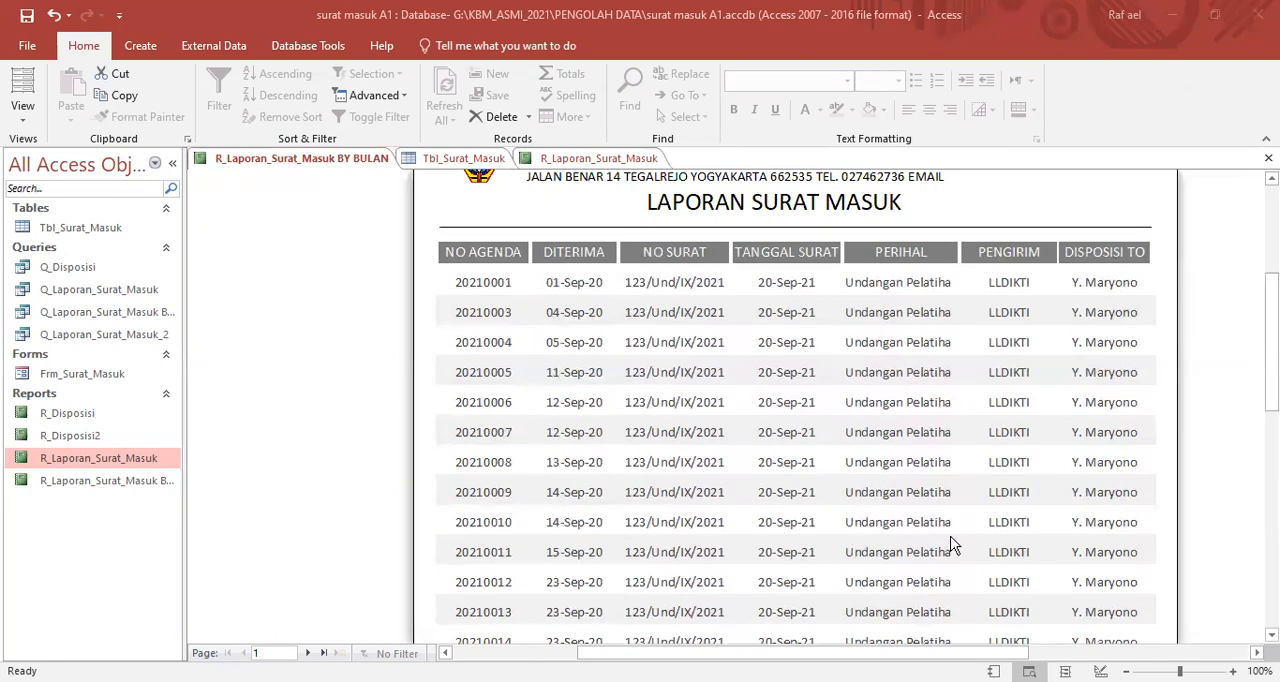
scroll(735, 392, "down", 3)
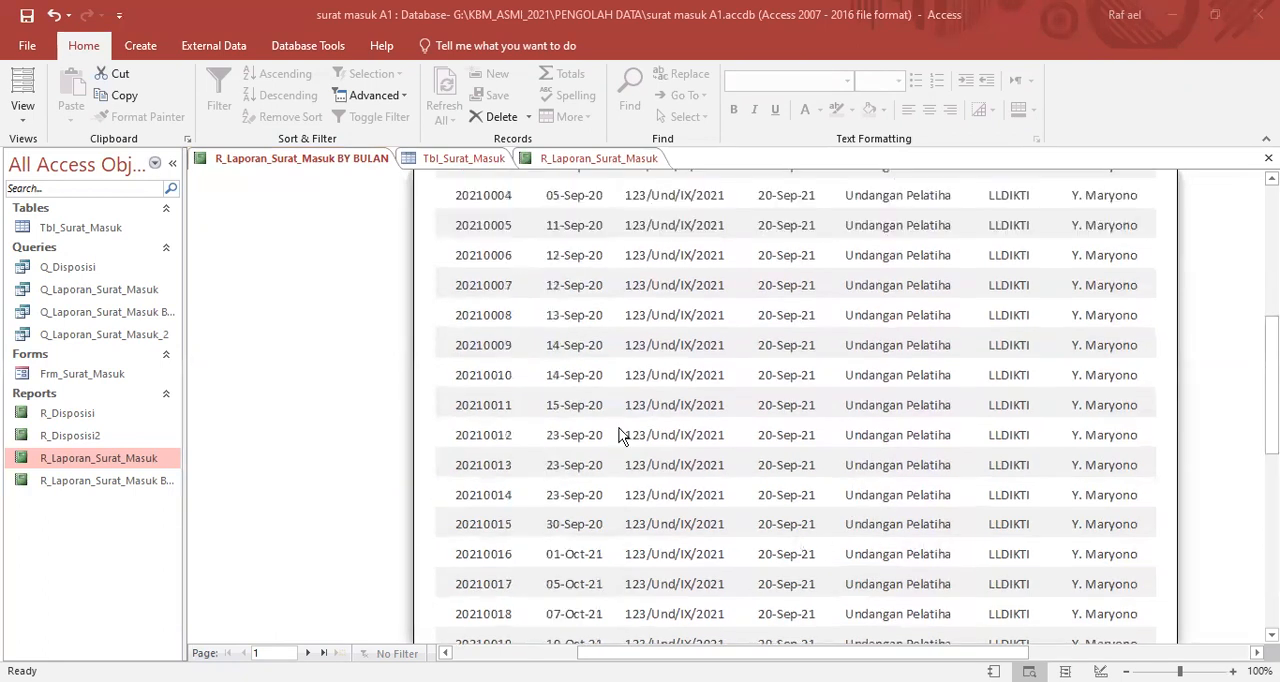
scroll(938, 418, "down", 3)
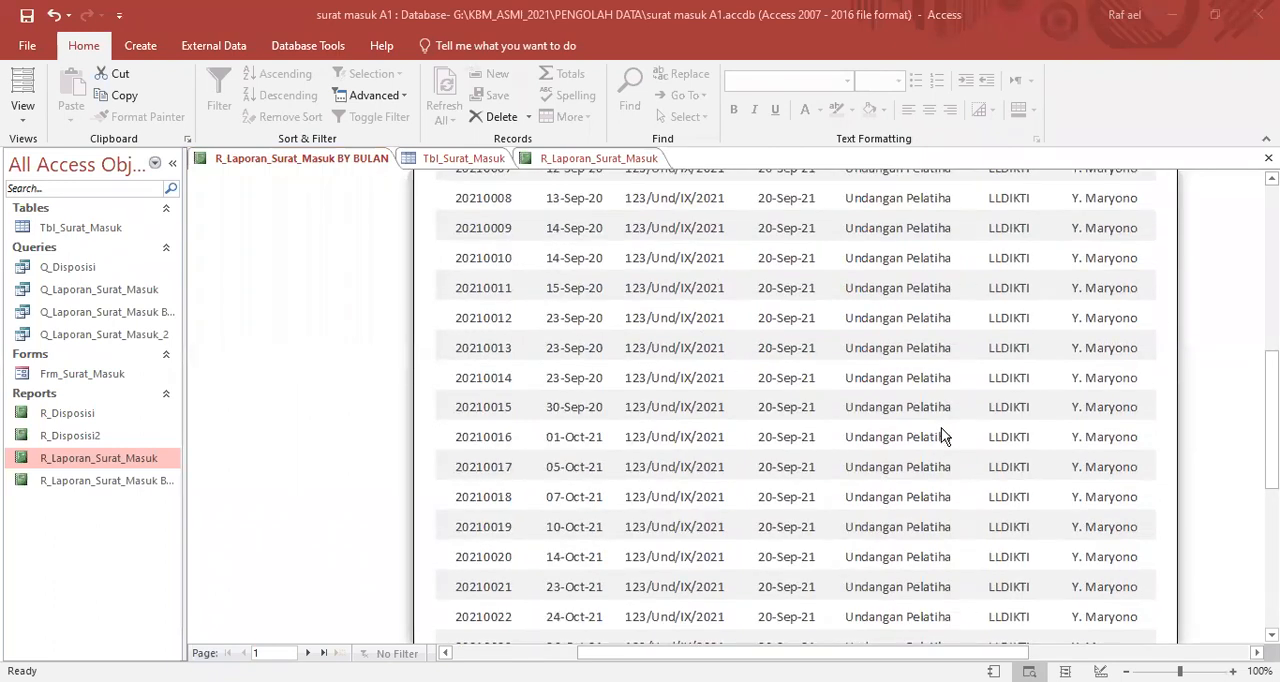
scroll(940, 532, "down", 2)
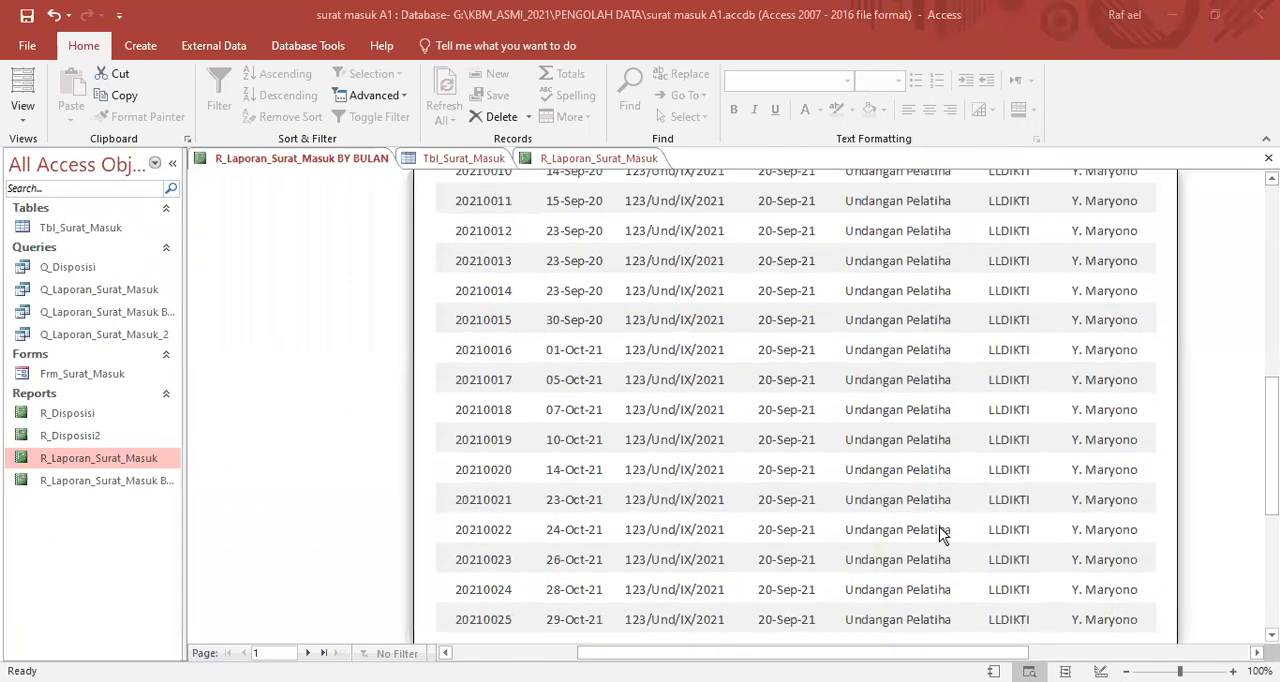
scroll(946, 463, "up", 10)
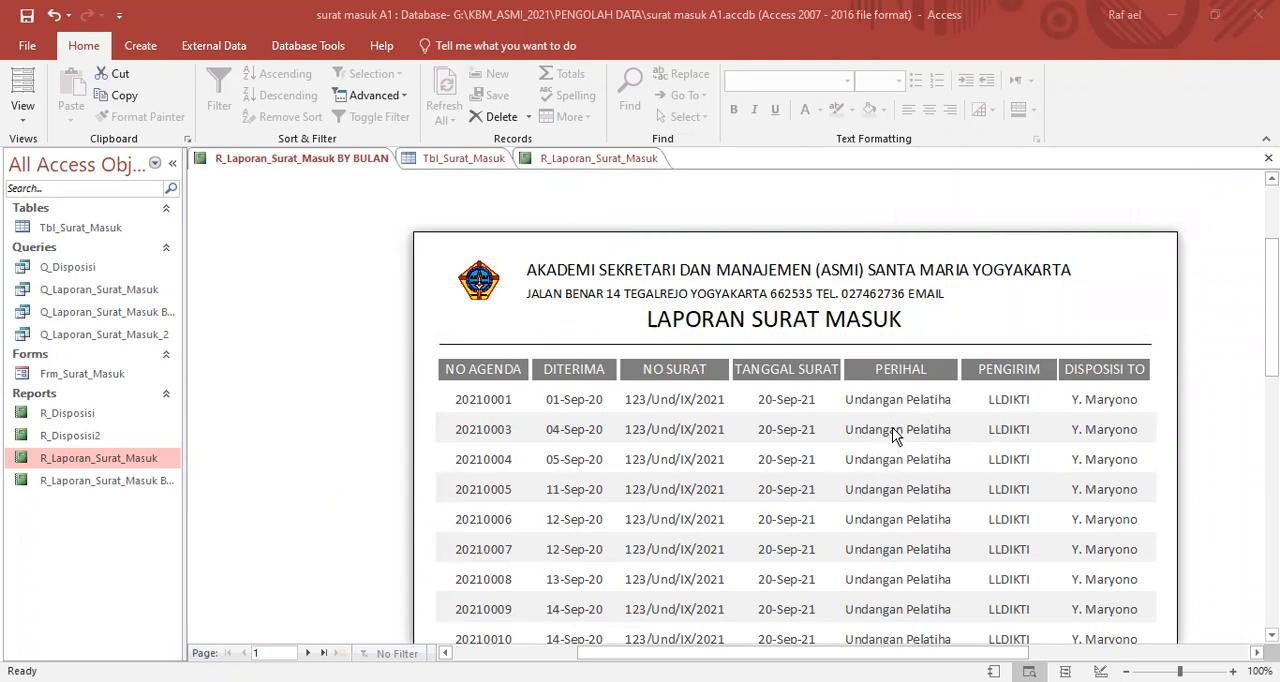
- Close the R_Laporan_Surat_Masuk BY BULAN and R_Laporan_Surat_Masuk reports, saving their design changes
right_click(330, 157)
left_click(351, 191)
left_click(568, 403)
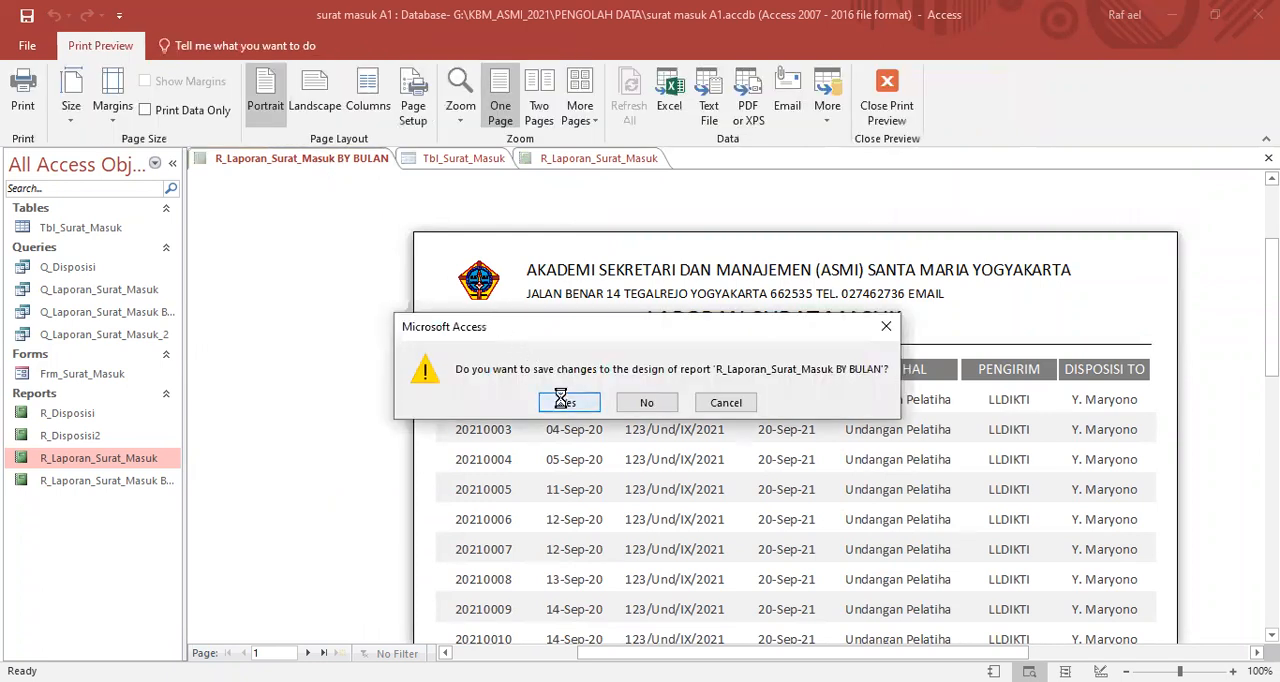
right_click(343, 164)
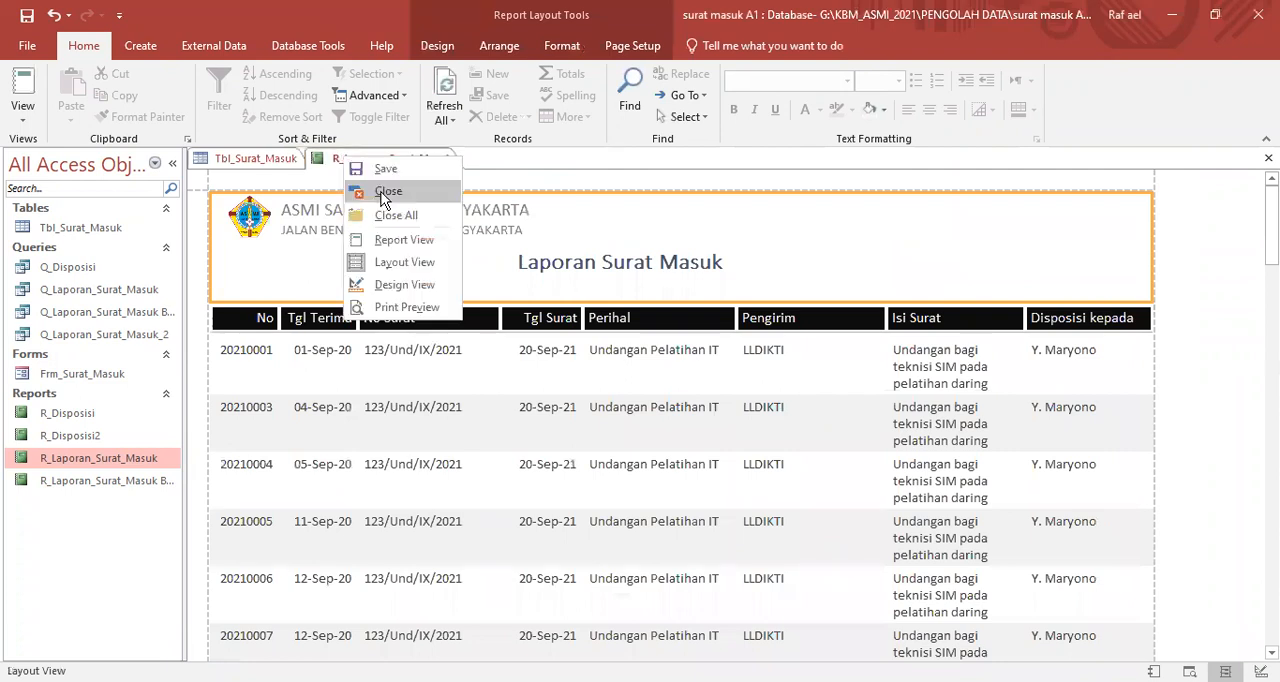
left_click(385, 192)
left_click(555, 405)
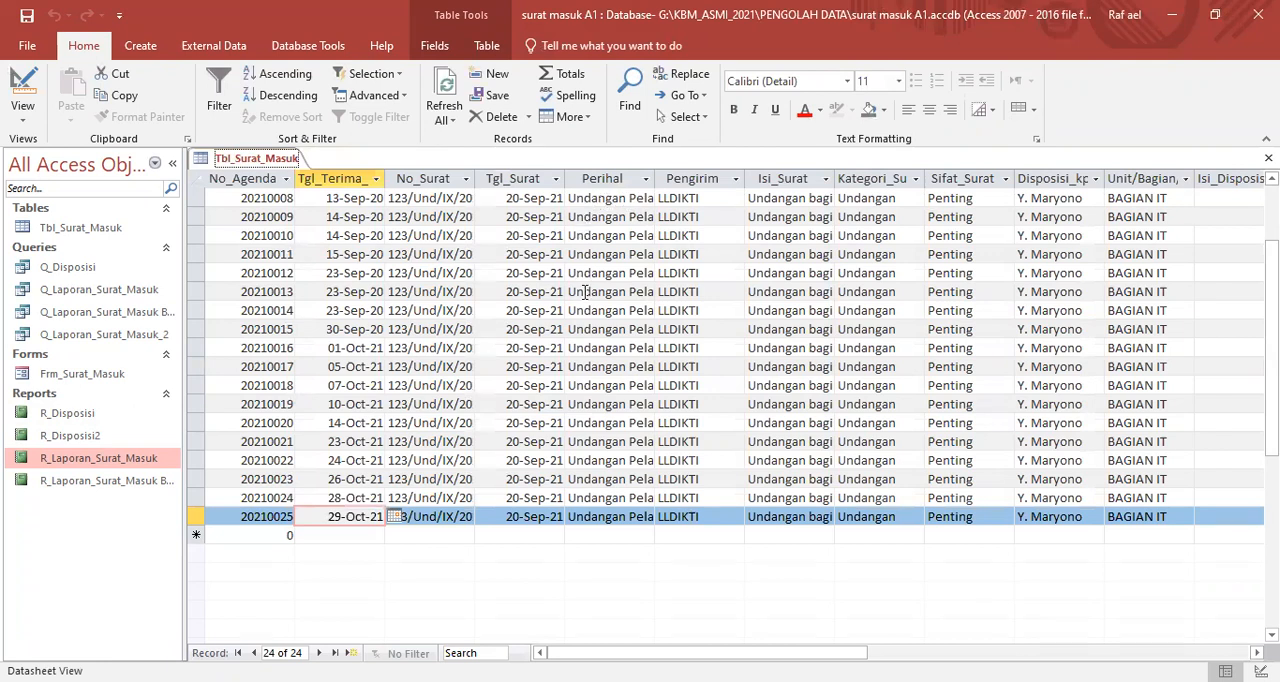
- Replace the Perihal of agenda record 20210015 in Tbl_Surat_Masuk with "Permohonan Pelatihan"
left_click(570, 329)
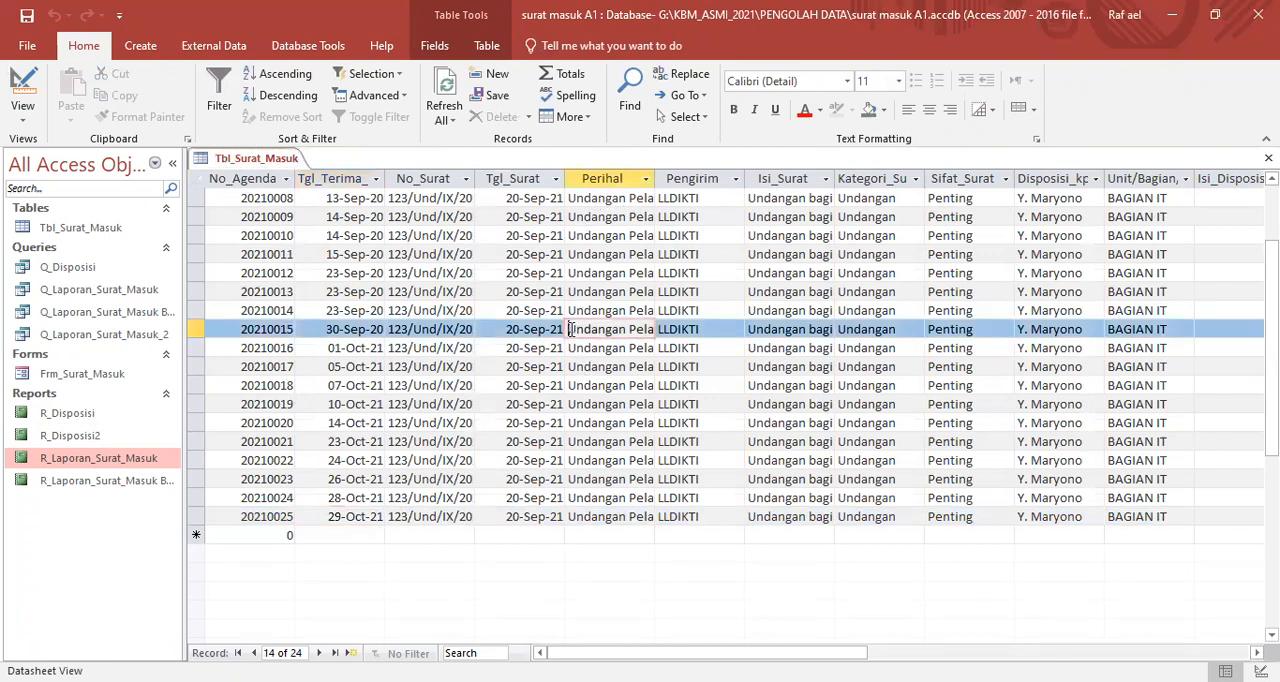
left_click_drag(583, 331, 646, 331)
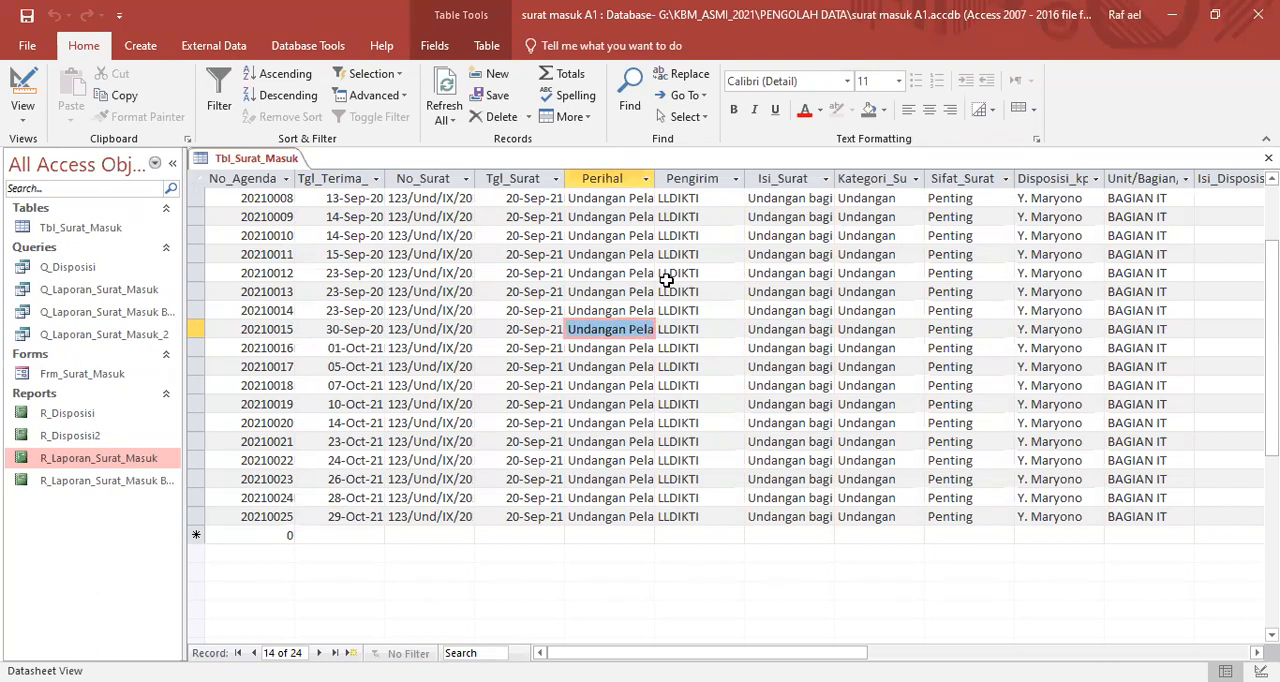
type("Permohonan")
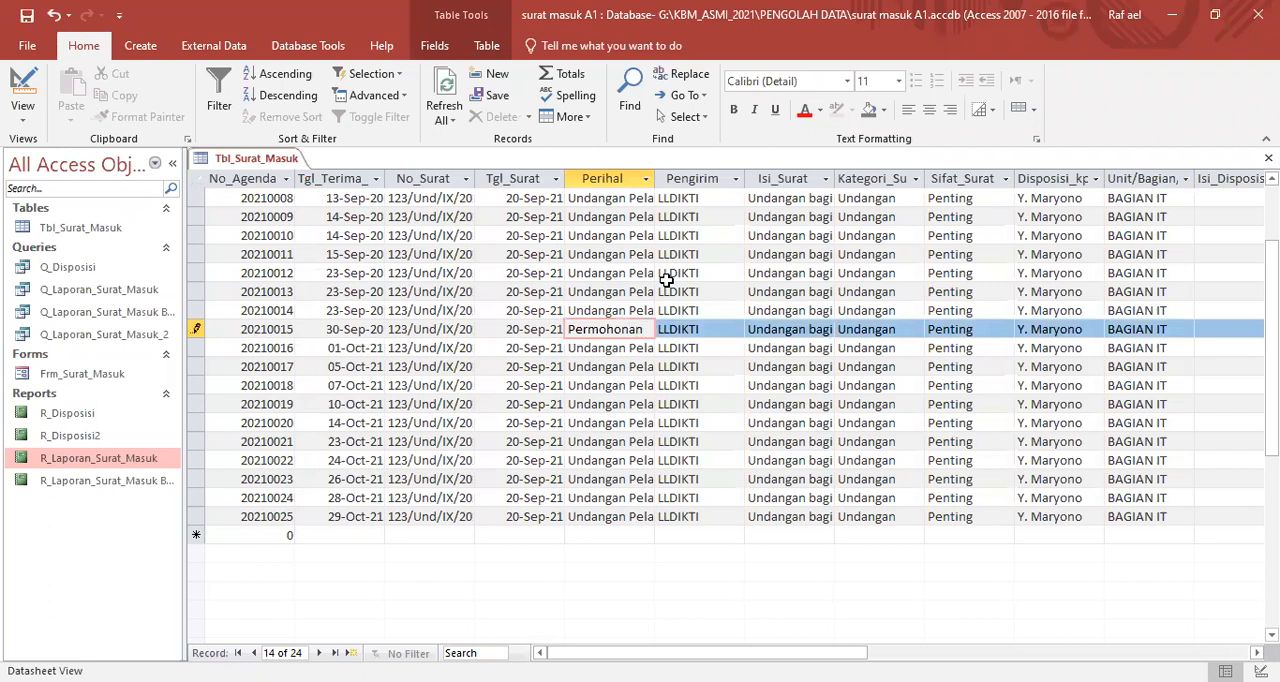
type(" Pelatihan")
key("Tab")
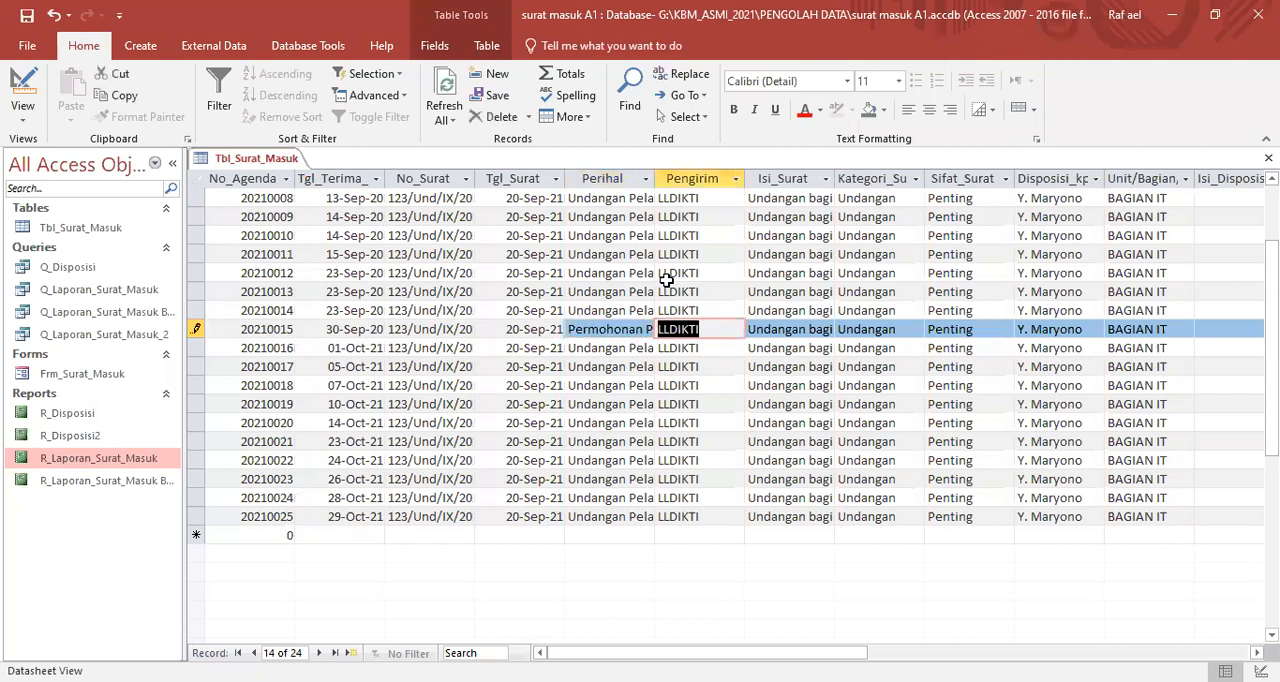
left_click(645, 178)
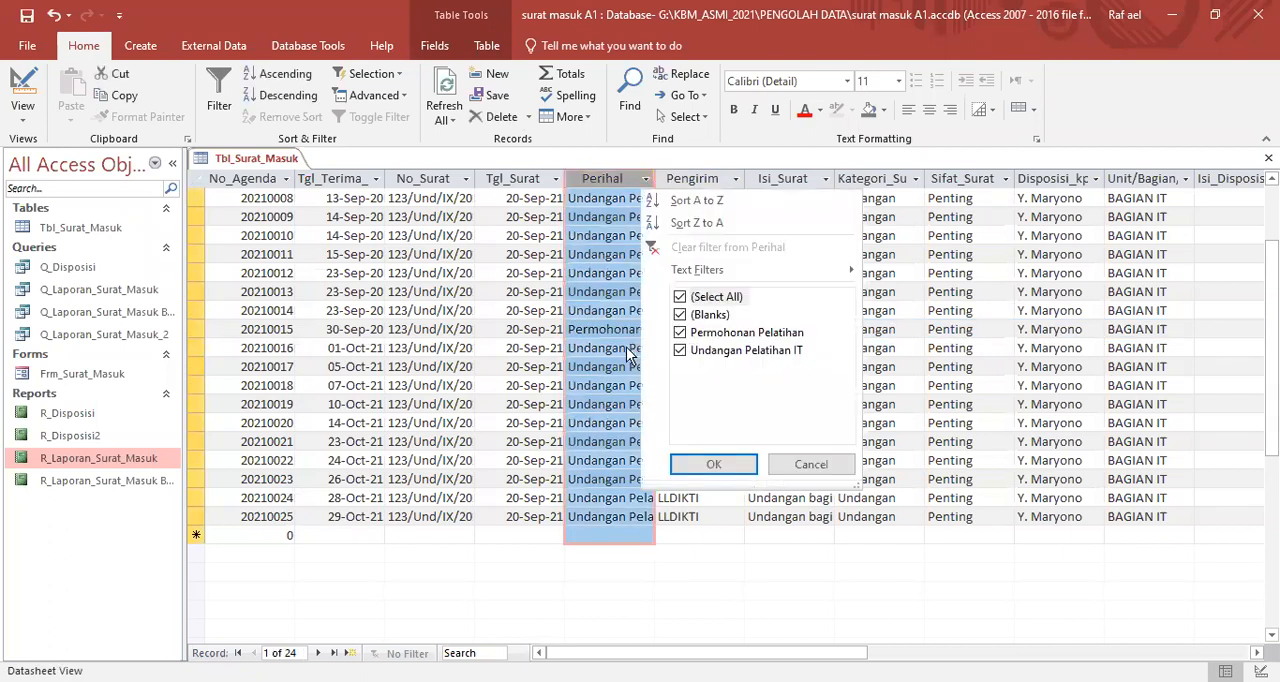
left_click(604, 313)
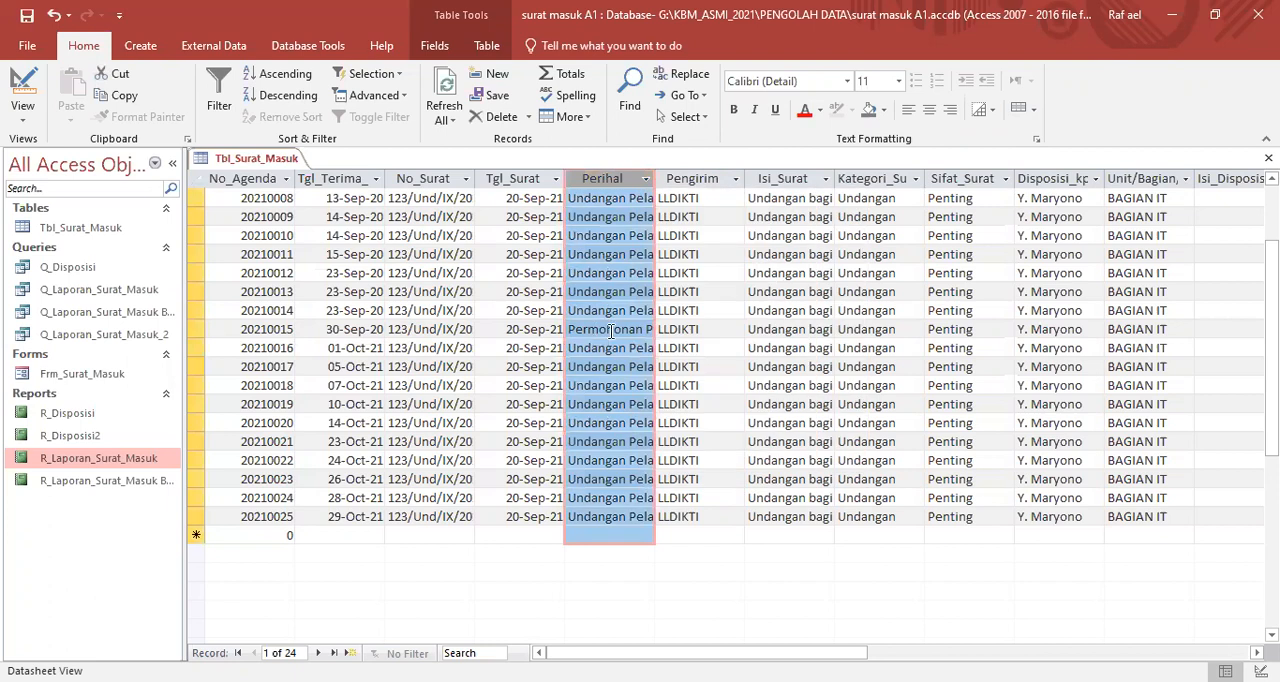
left_click(606, 329)
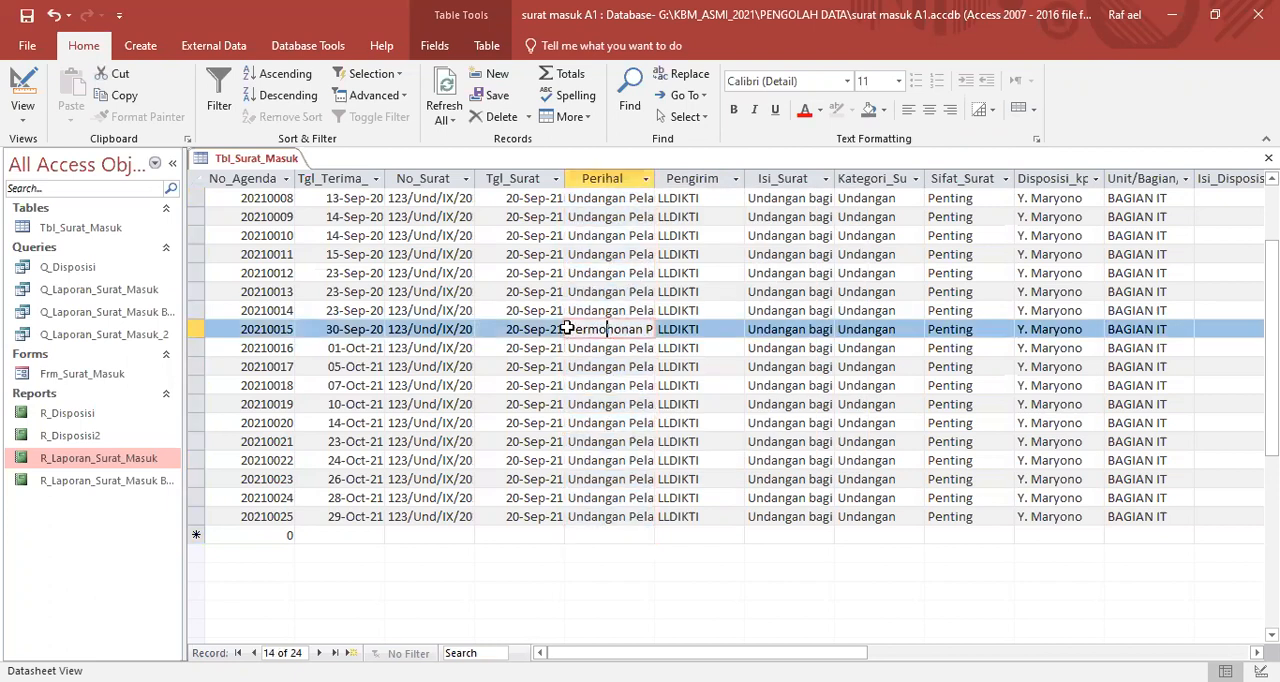
left_click(566, 329)
key("ctrl+c")
- Clear the Perihal text of agenda record 20210016
double_click(592, 343)
left_click(591, 344)
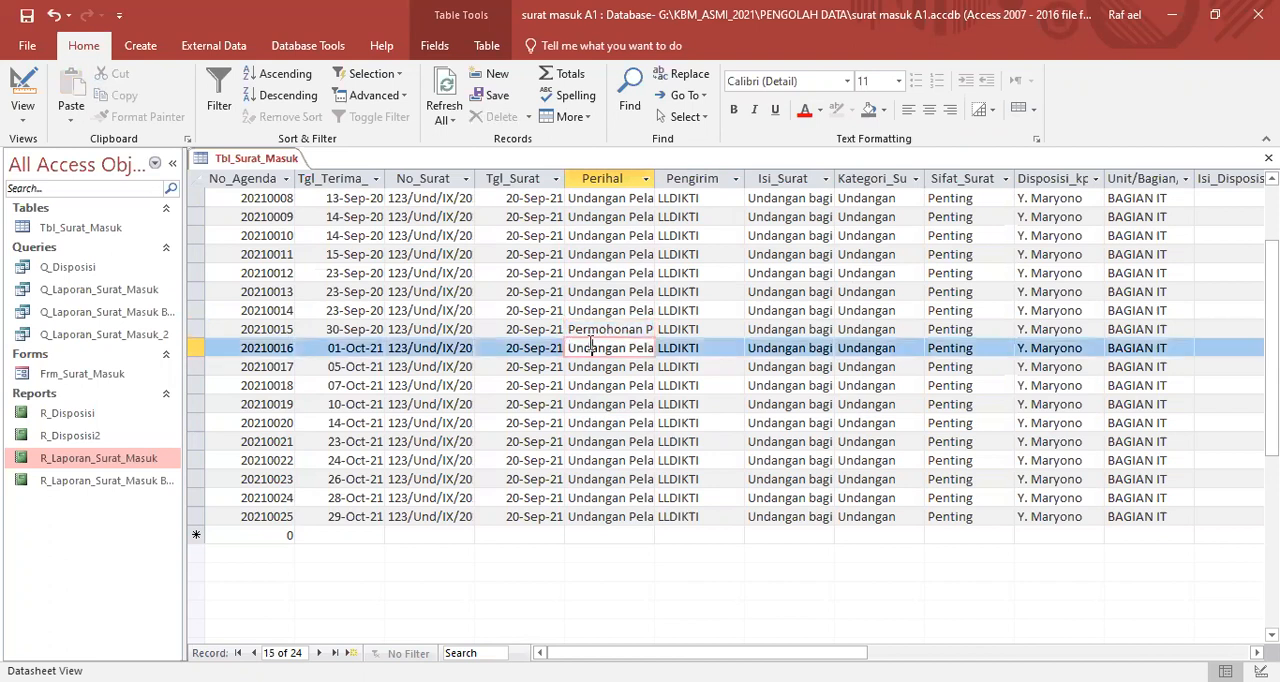
double_click(590, 343)
key("Delete")
key("Delete")
key("Delete")
key("Delete")
key("Delete")
key("Delete")
key("Delete")
key("Delete")
key("Delete")
key("Delete")
key("Delete")
key("Delete")
key("Delete")
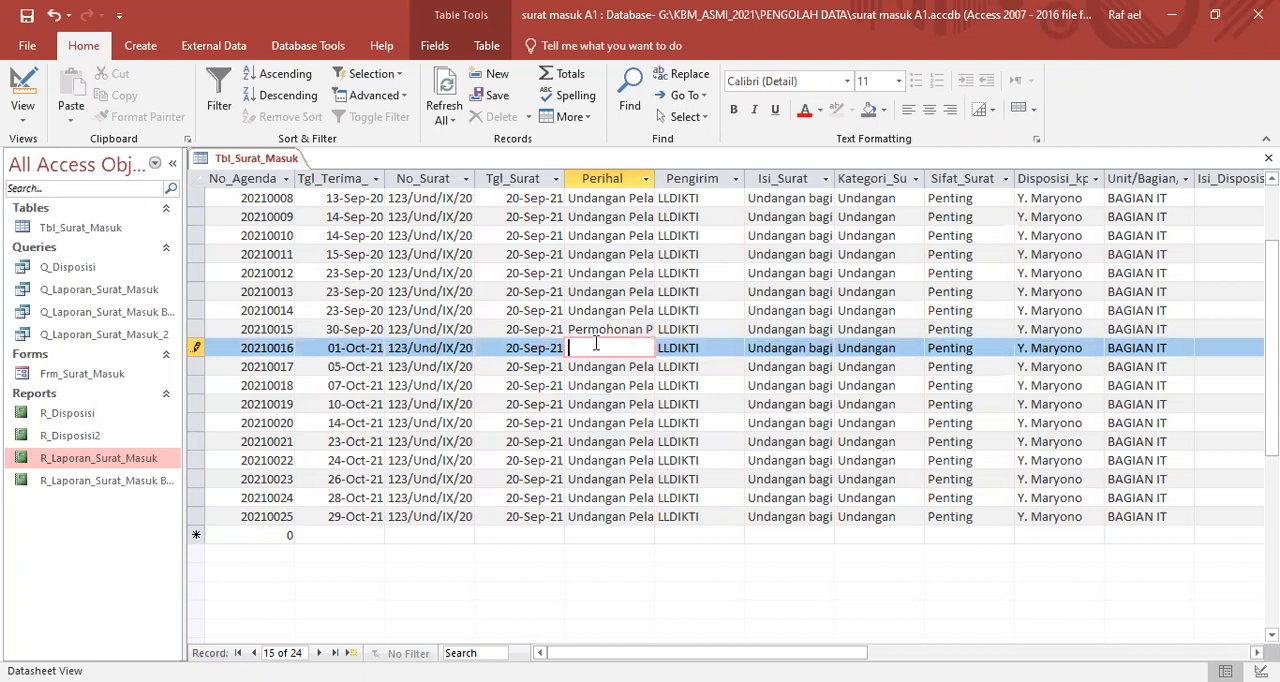
- Copy "Permohonan Pelatihan" from record 20210015 into the empty Perihal of record 20210016
left_click(577, 330)
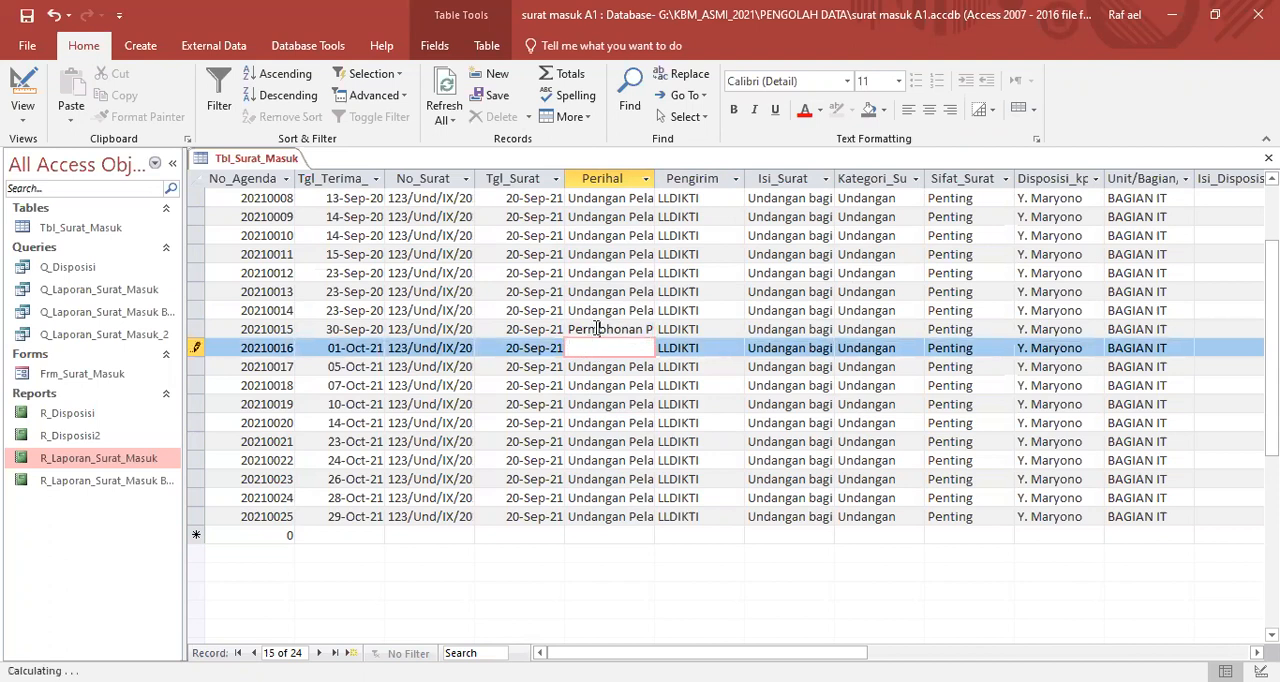
left_click_drag(569, 330, 689, 330)
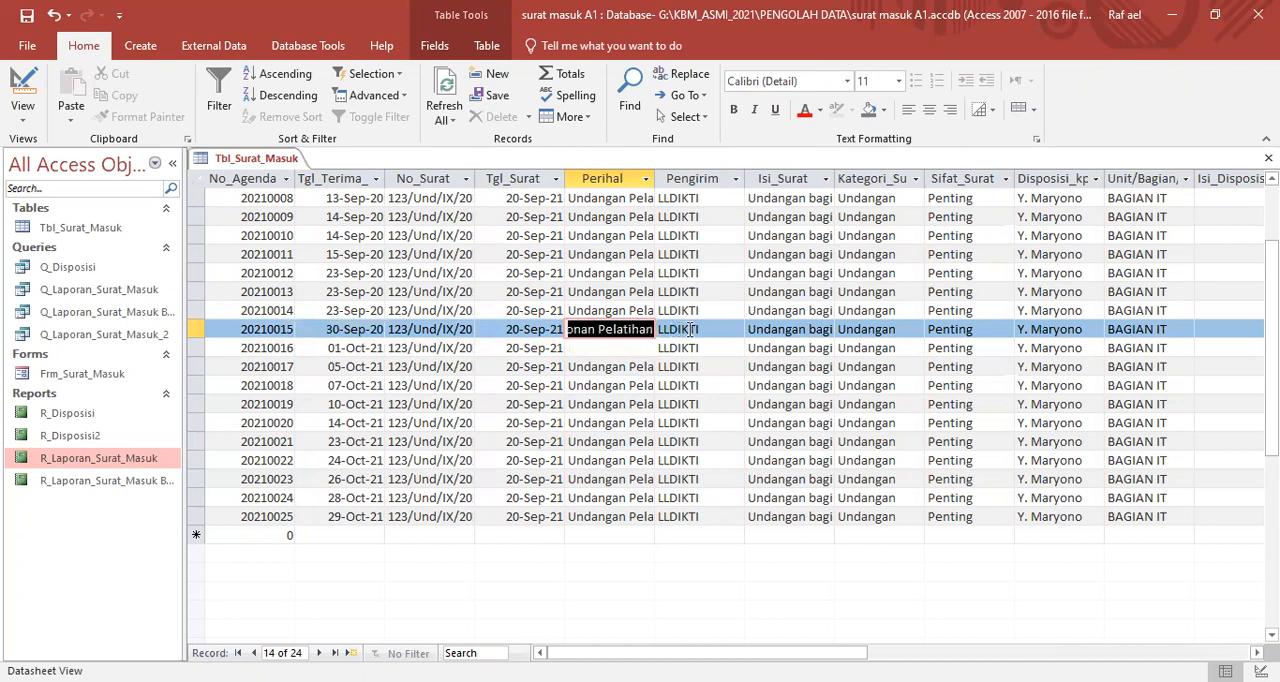
right_click(632, 334)
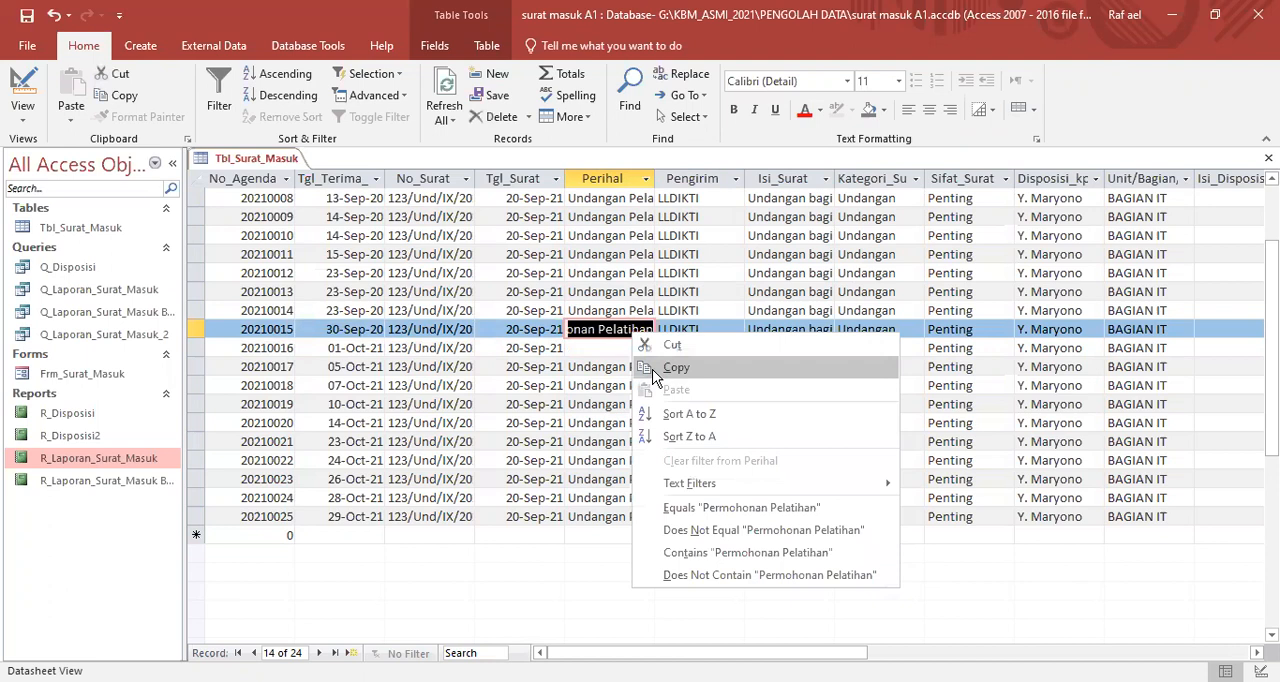
left_click(676, 367)
right_click(615, 348)
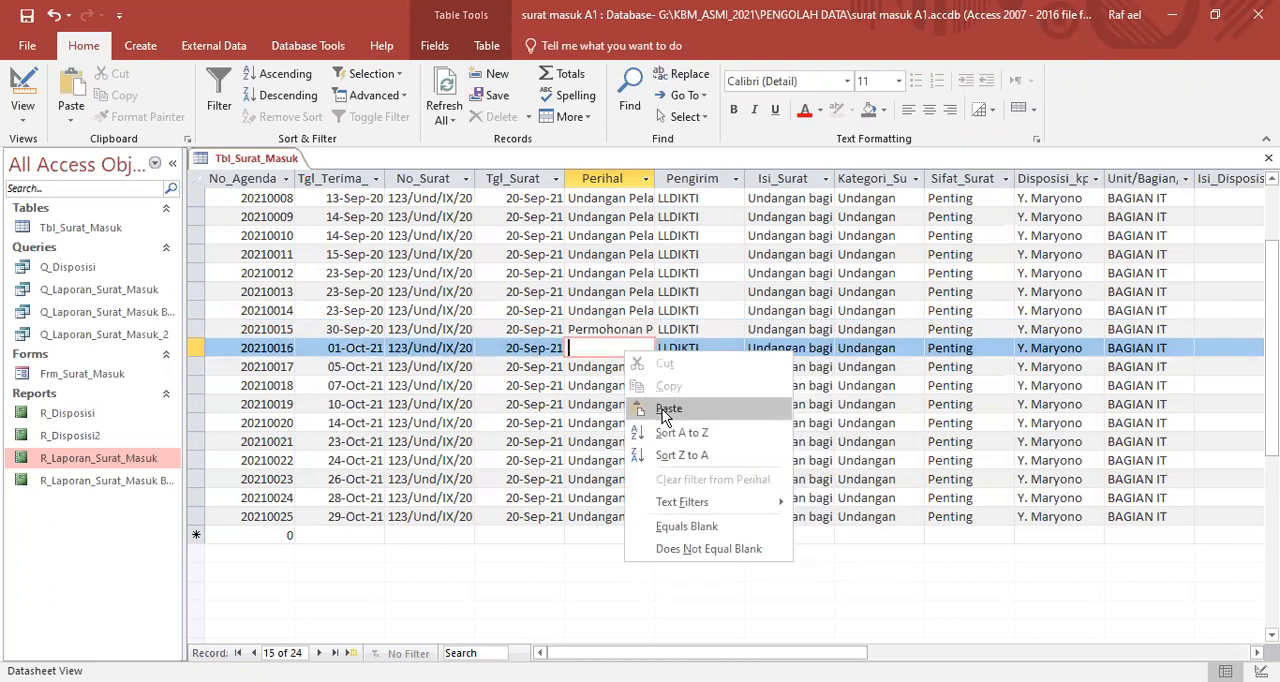
left_click(668, 395)
- Clear the Perihal of record 20210017 and paste the copied "Permohonan Pelatihan" into it
left_click(601, 367)
double_click(601, 367)
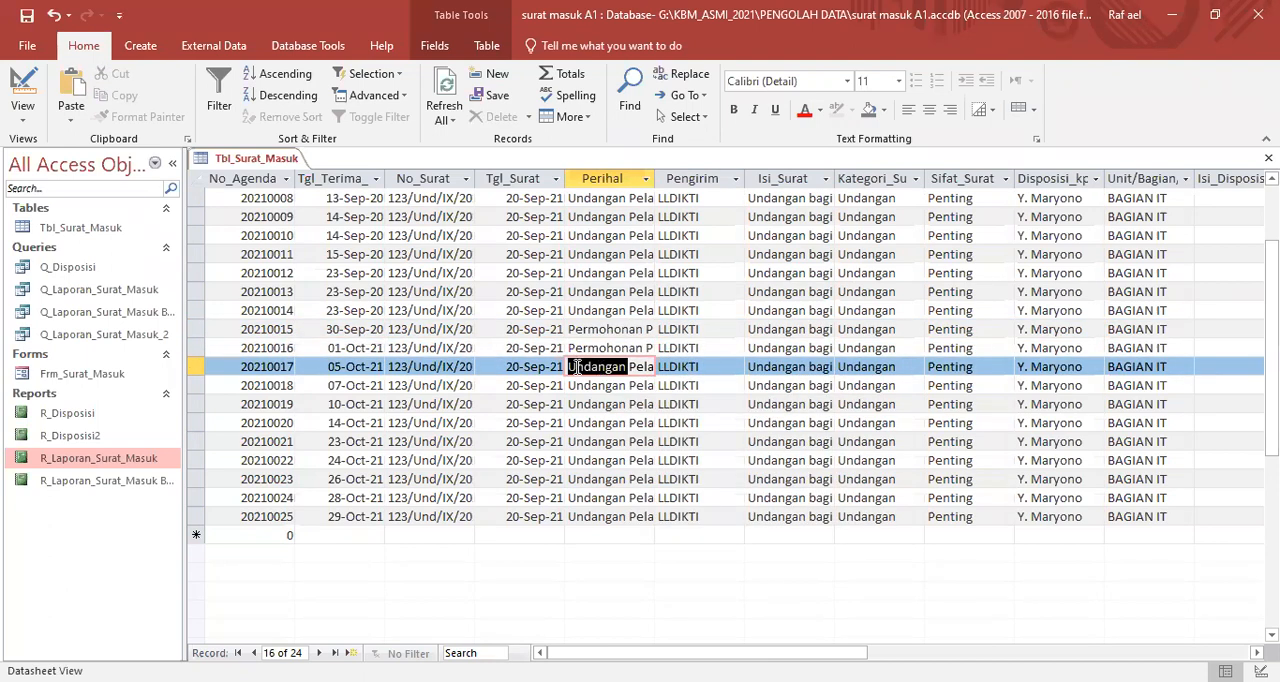
key("Delete")
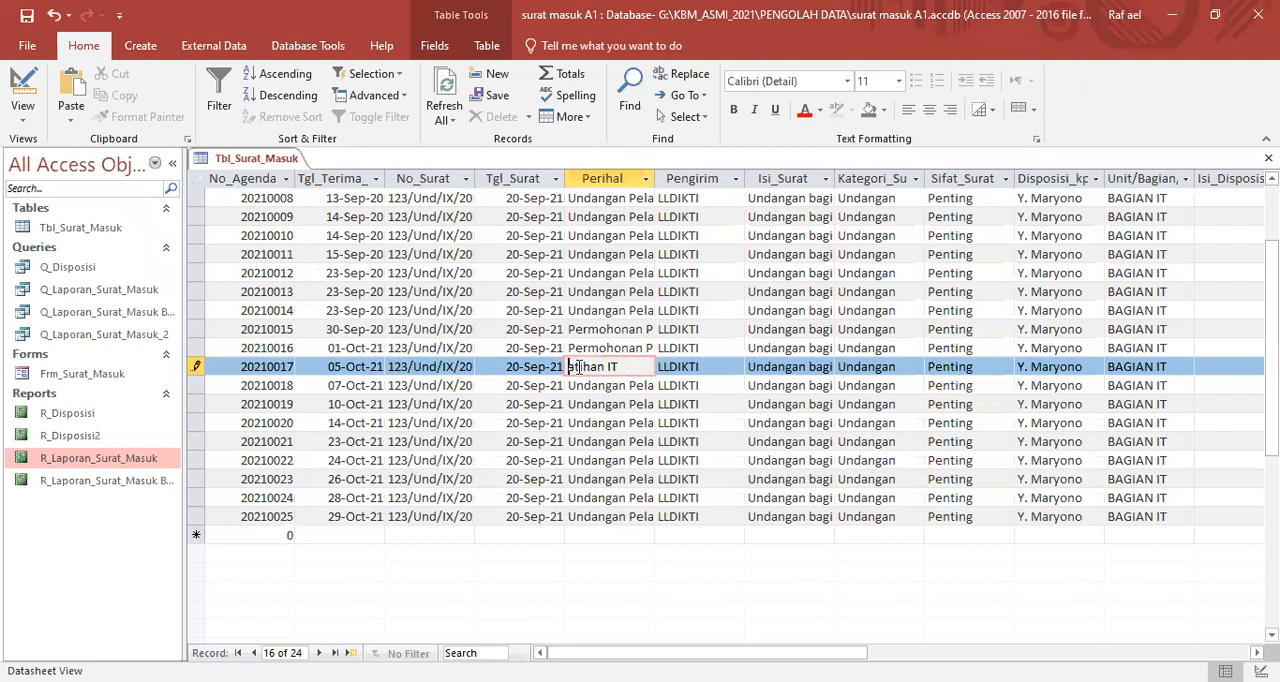
key("Delete")
key("Delete")
key("Delete")
key("Delete")
key("Delete")
key("Delete")
key("Delete")
key("Delete")
key("Delete")
right_click(577, 366)
left_click(621, 426)
- Paste "Permohonan Pelatihan" over the Perihal text of records 20210018 and 20210019
left_click_drag(570, 385, 657, 384)
right_click(635, 386)
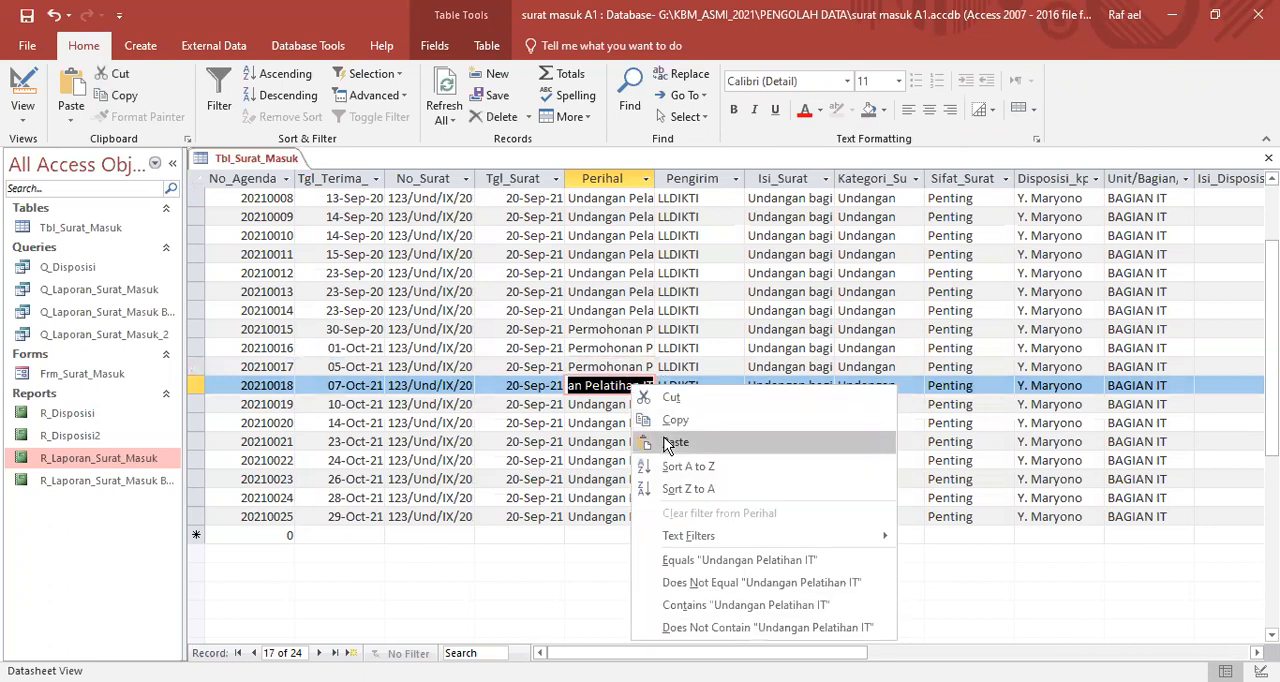
left_click(667, 444)
left_click(573, 404)
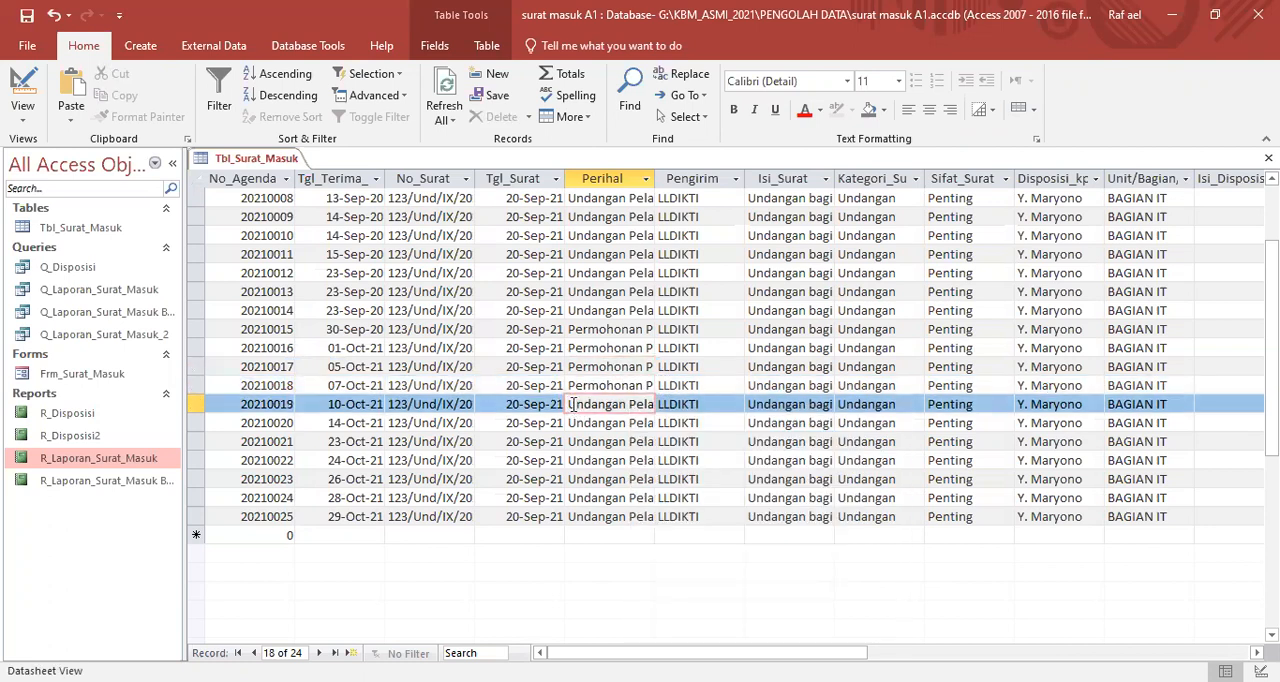
left_click_drag(573, 404, 656, 406)
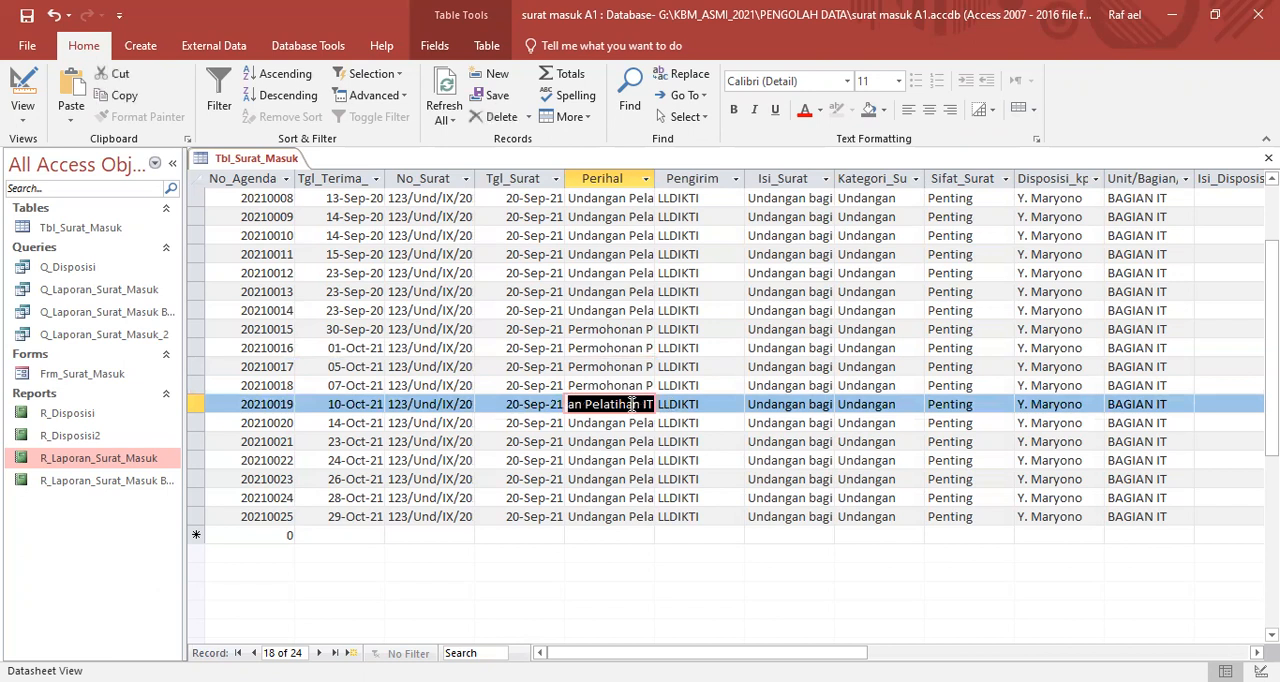
right_click(632, 414)
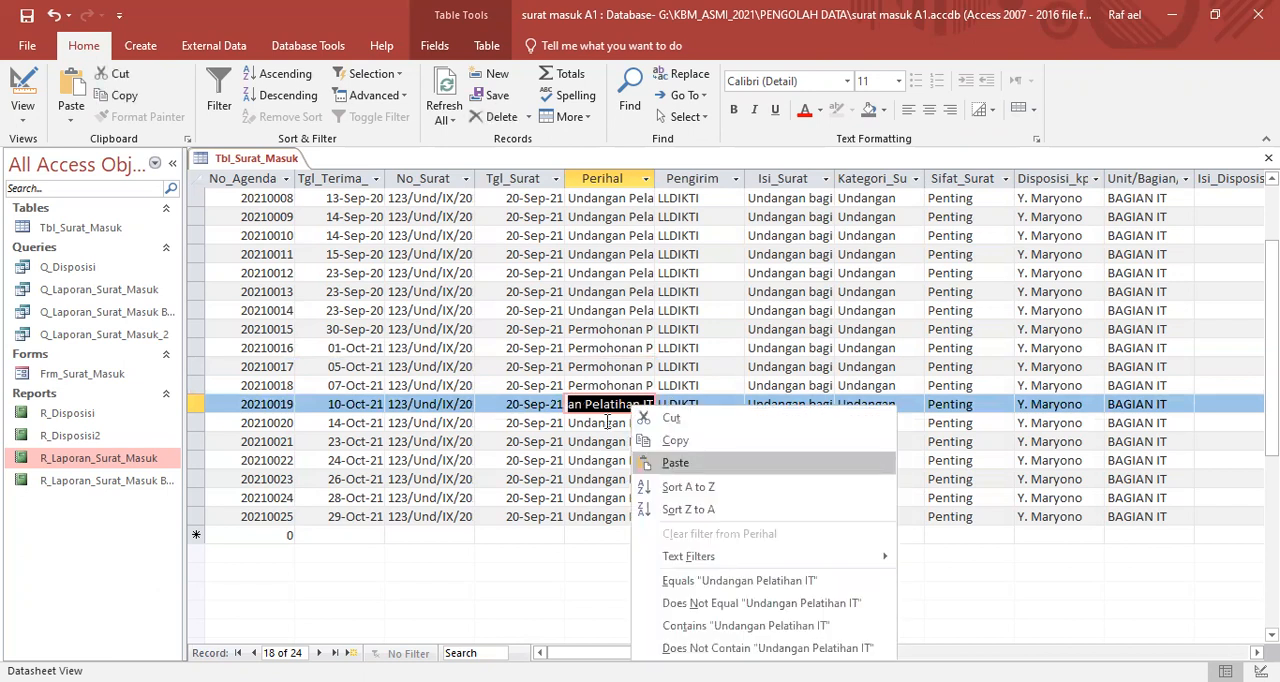
left_click(675, 462)
- Overwrite the Perihal of records 20210020 and 20210021 with the copied "Permohonan Pelatihan"
left_click(573, 422)
left_click_drag(573, 422, 645, 422)
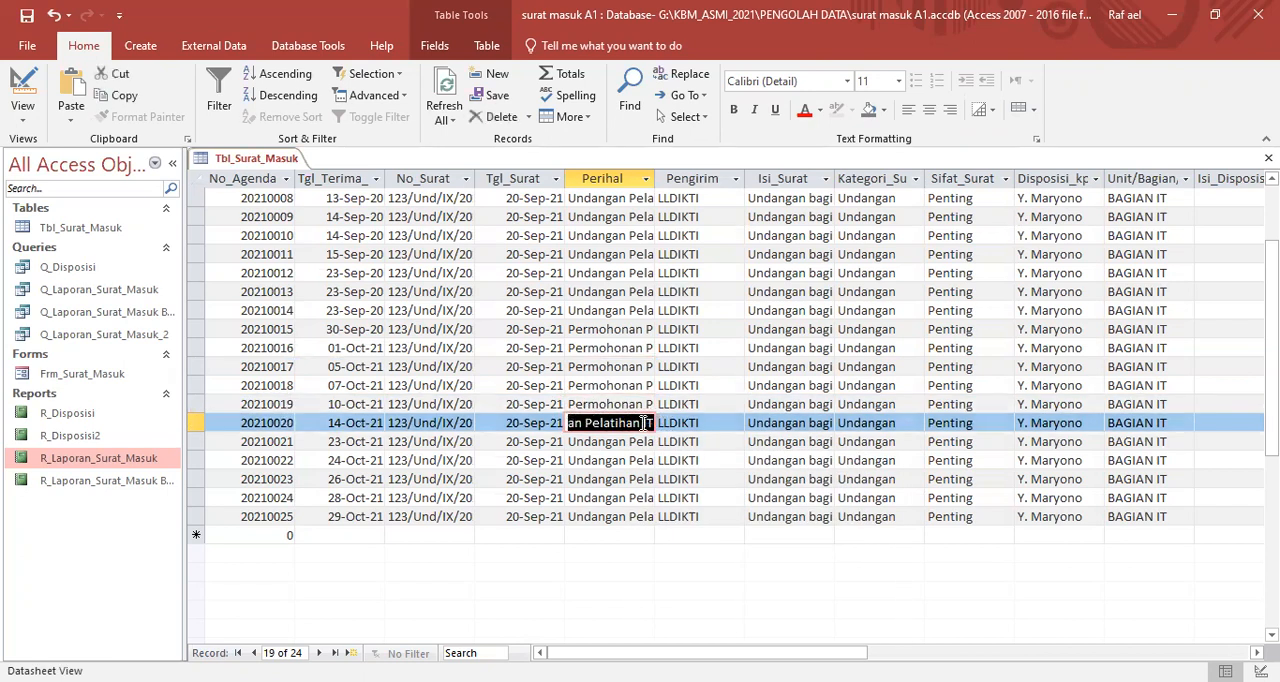
right_click(632, 422)
left_click(666, 480)
left_click(571, 441)
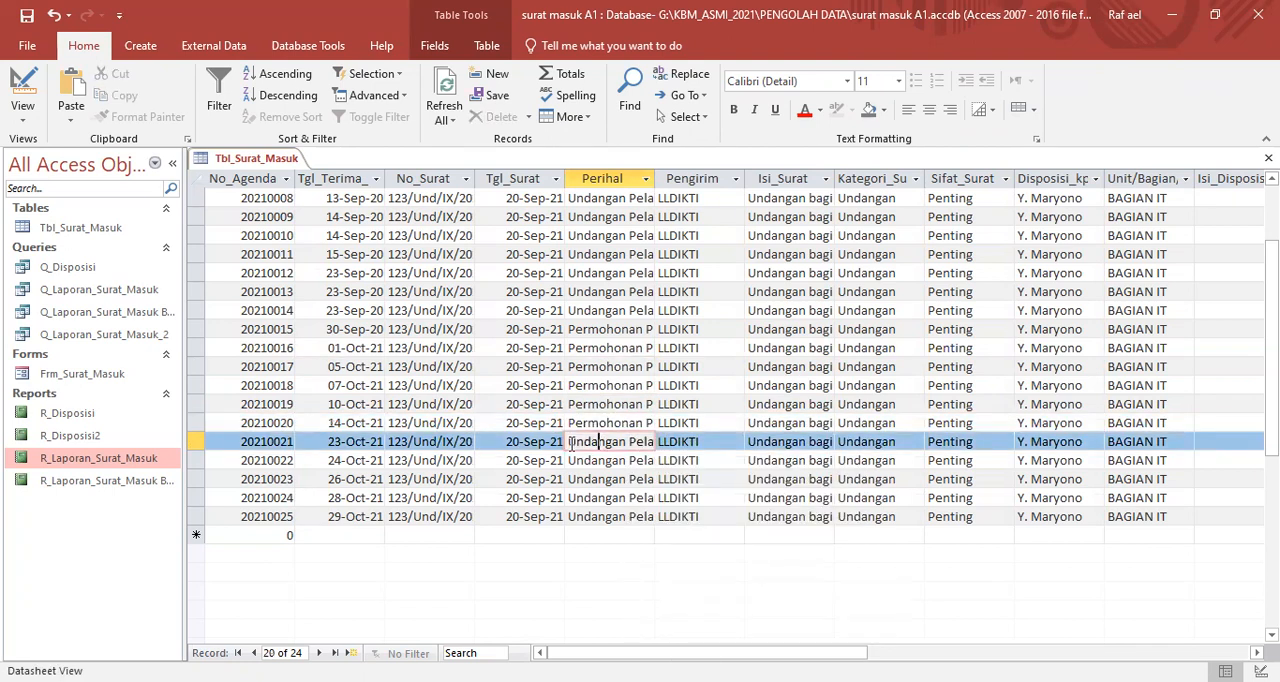
left_click_drag(571, 447, 641, 447)
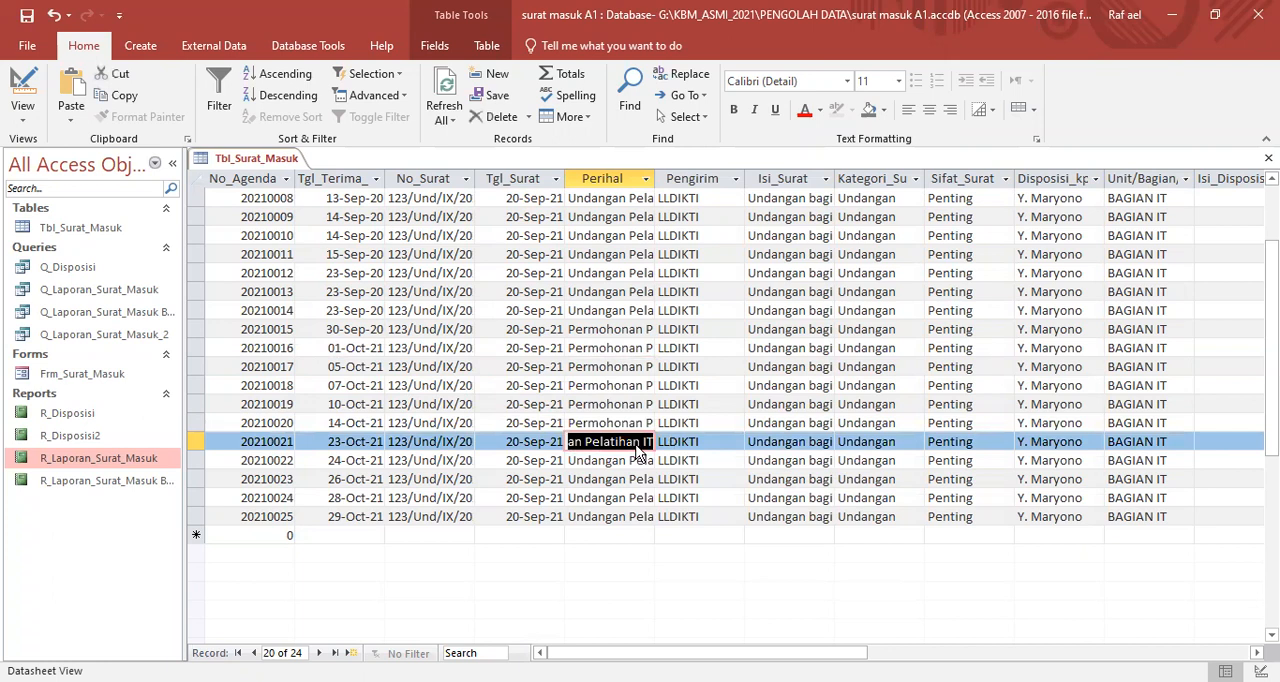
right_click(636, 451)
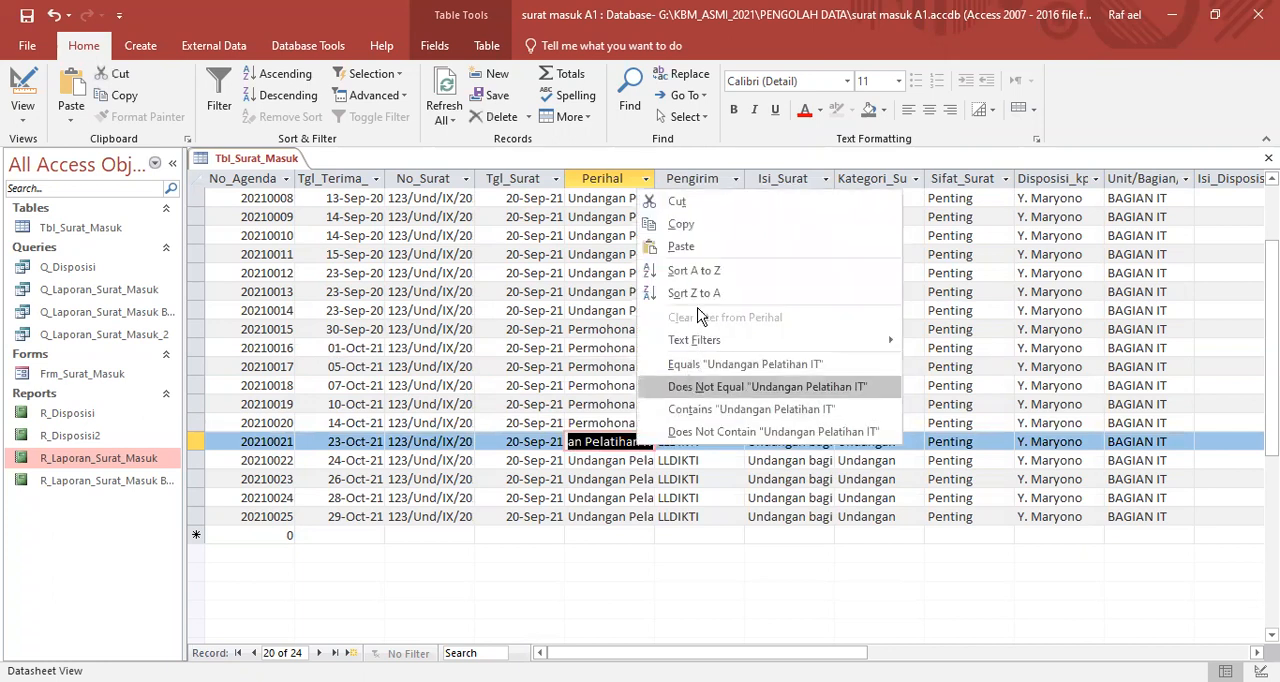
left_click(680, 247)
- Replace the Perihal of record 20210022 with the copied "Permohonan Pelatihan"
left_click(580, 461)
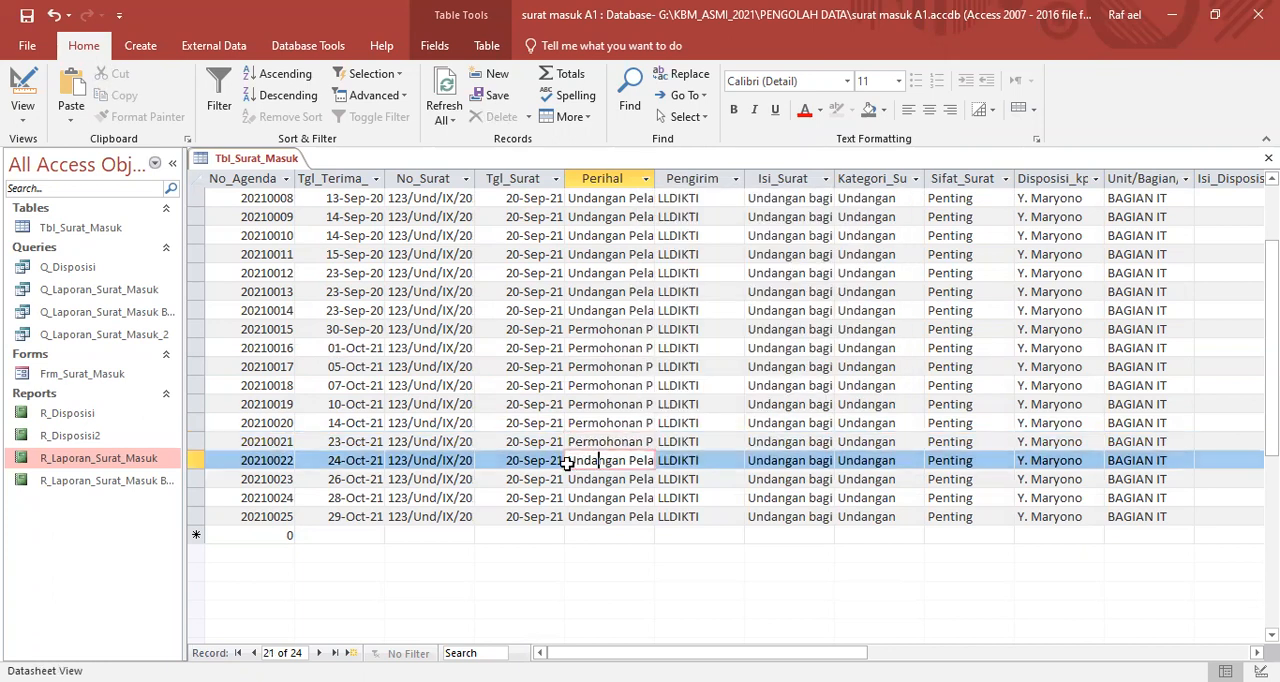
left_click_drag(571, 461, 634, 459)
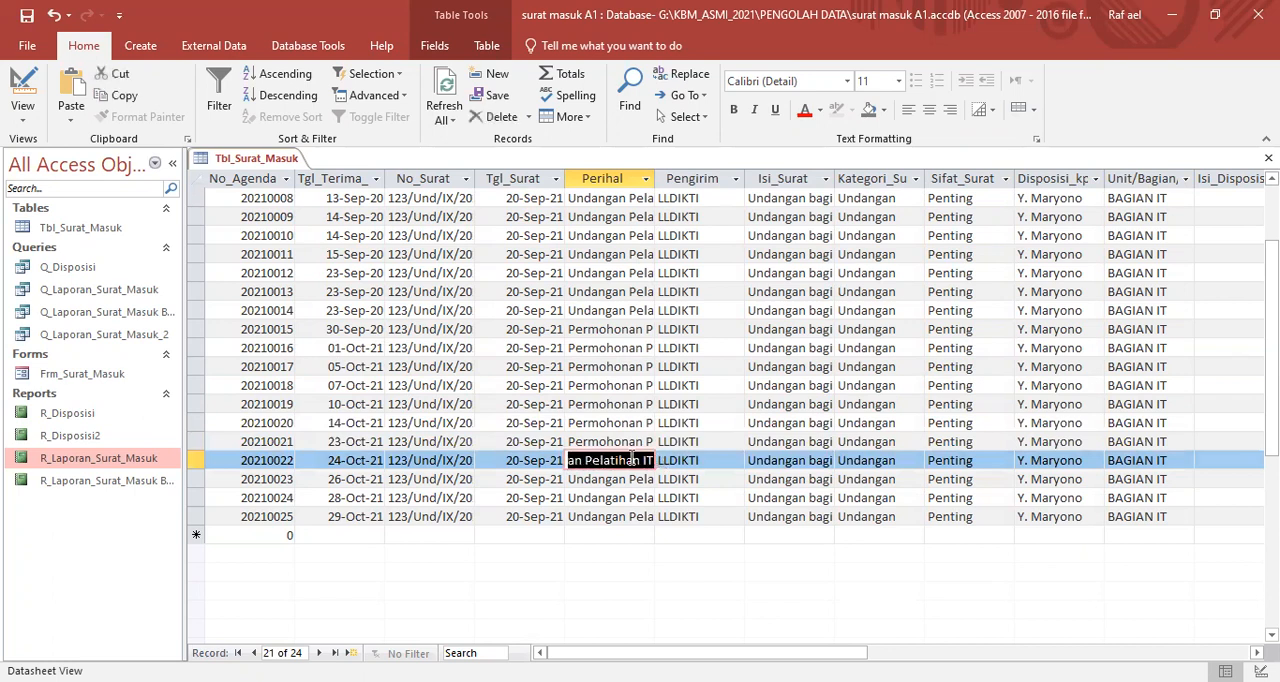
right_click(634, 459)
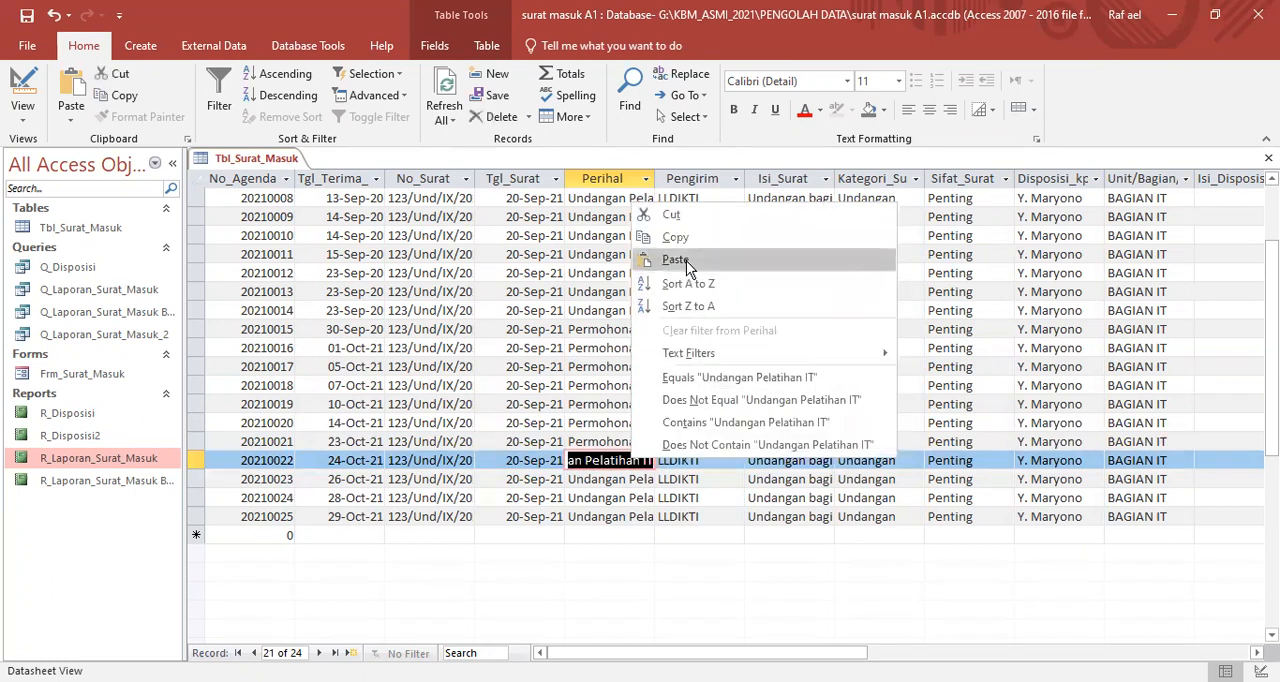
left_click(690, 258)
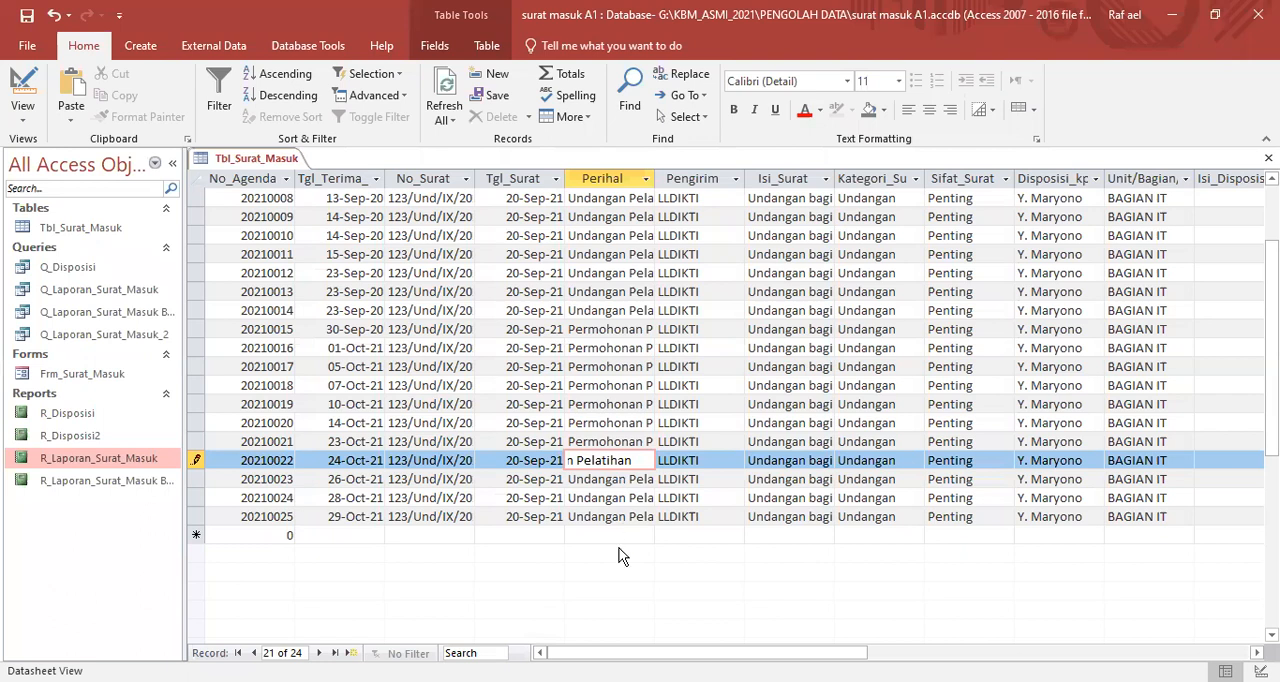
- Commit the Perihal edit of record 20210022 and close the Tbl_Surat_Masuk table
left_click(620, 479)
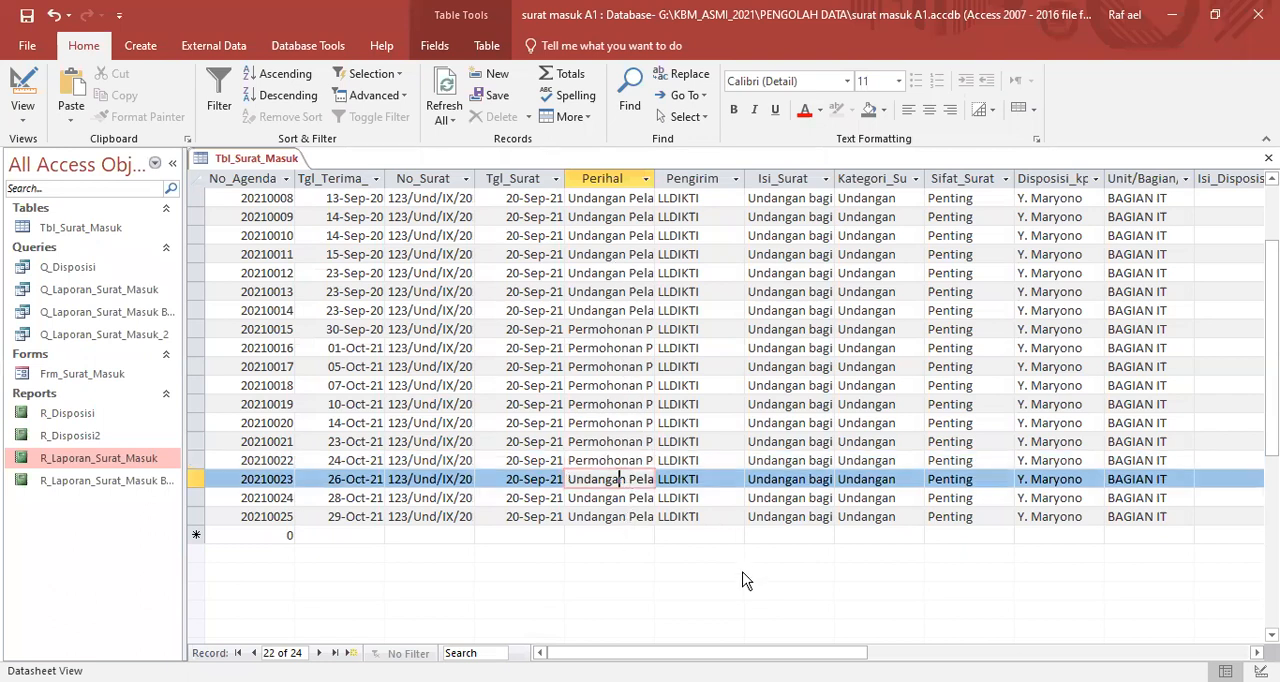
right_click(256, 163)
left_click(297, 172)
right_click(280, 163)
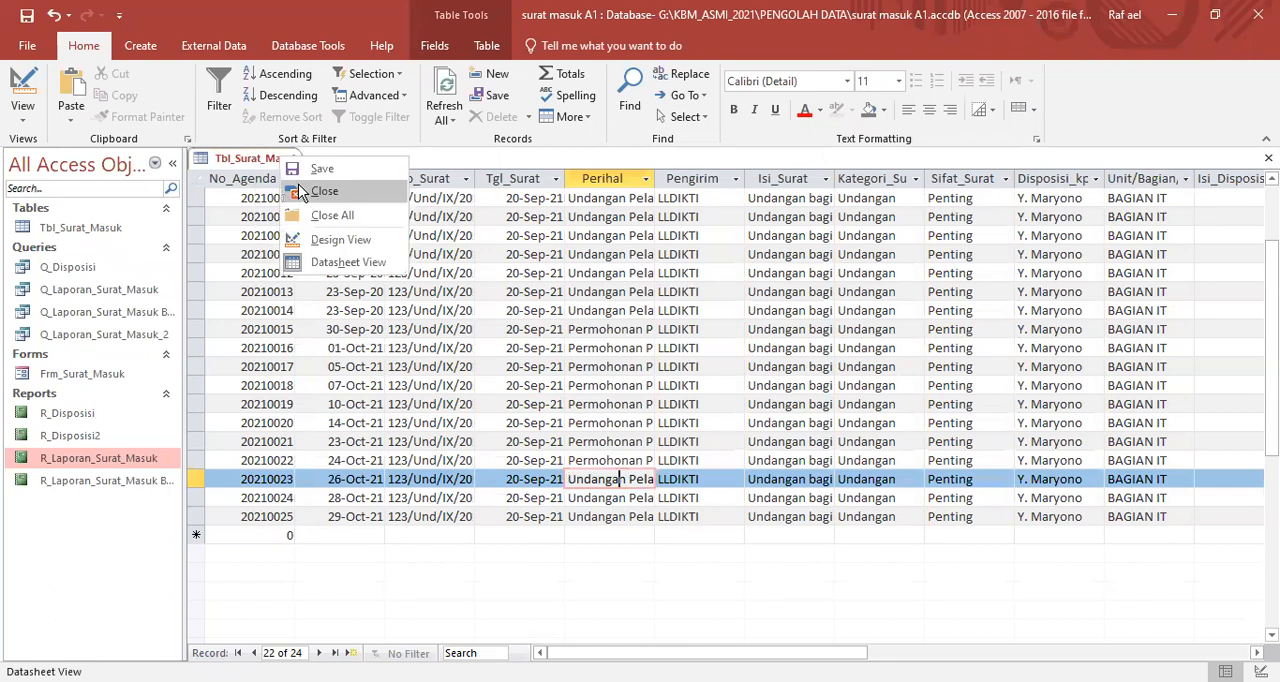
left_click(300, 190)
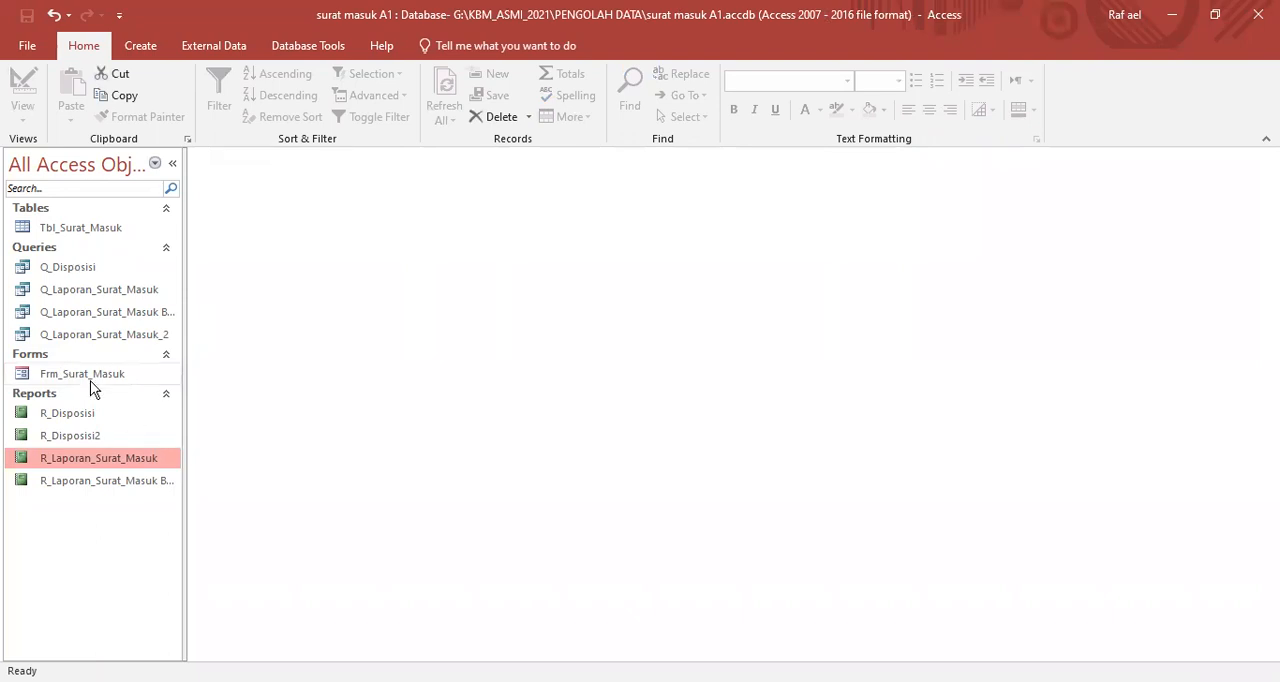
- Open the Q_Laporan_Surat_Masuk query as the source for a new report
left_click(68, 291)
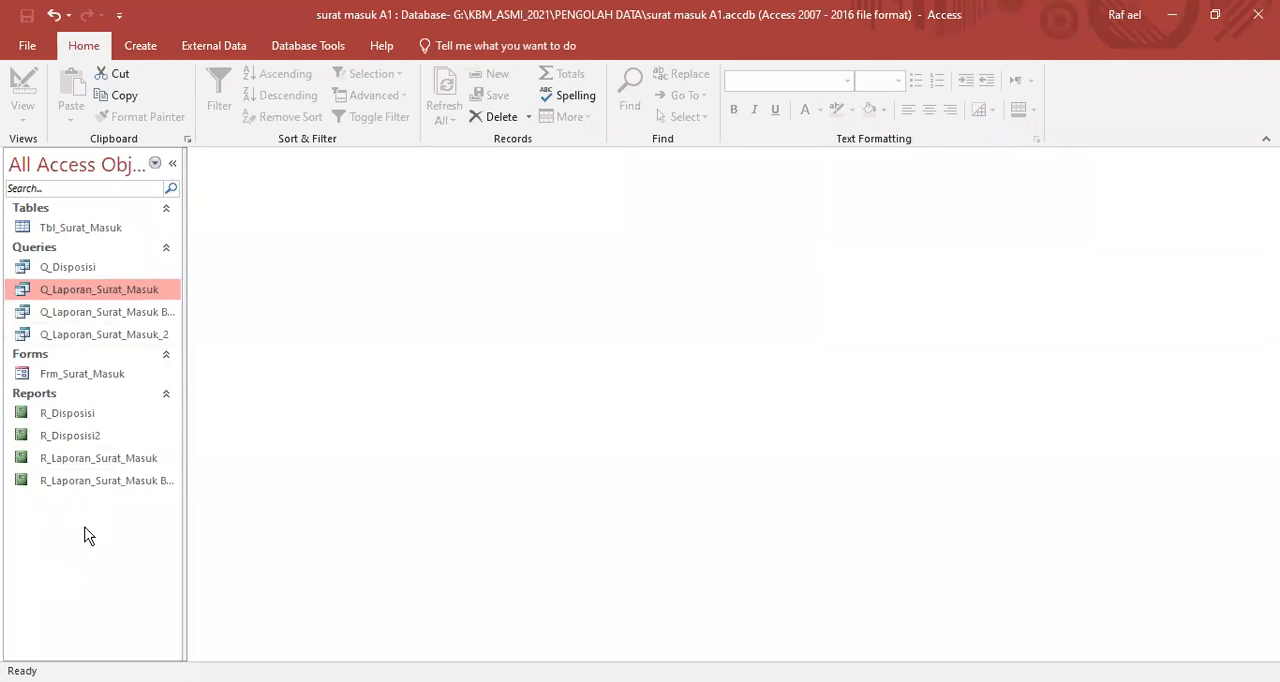
double_click(25, 292)
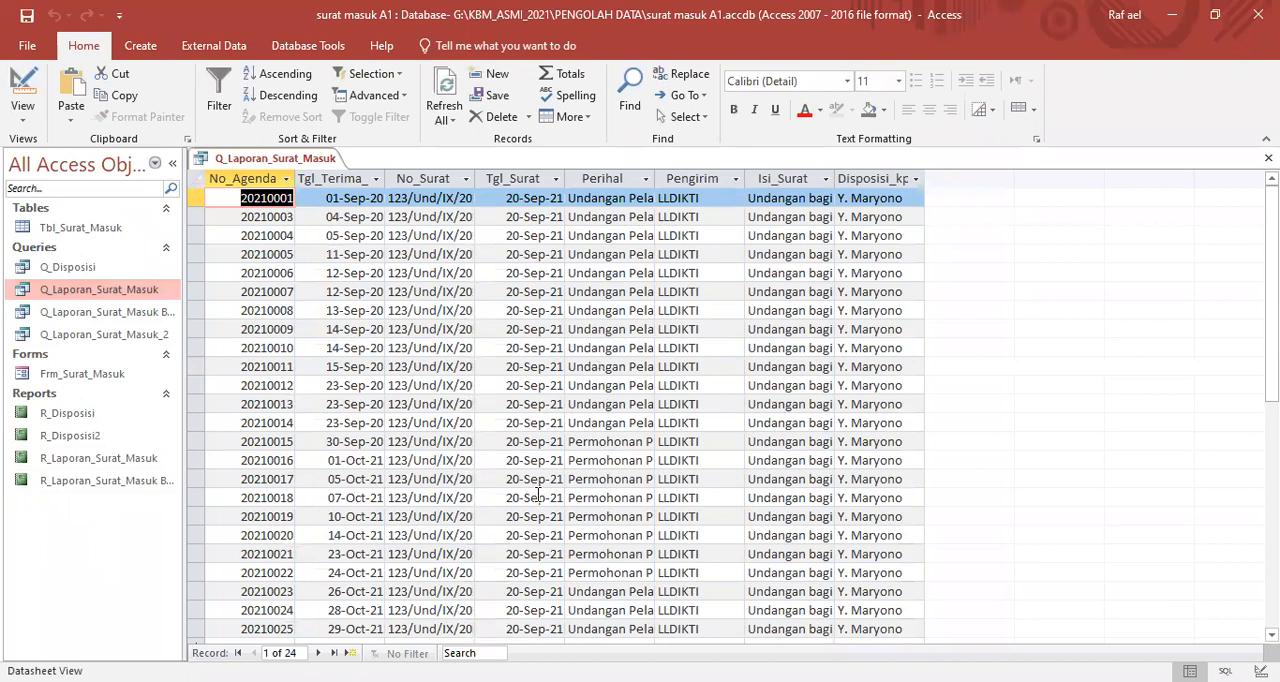
left_click(22, 297)
- Start the Report Wizard on Q_Laporan_Surat_Masuk and include every field except Isi_Surat
left_click(138, 46)
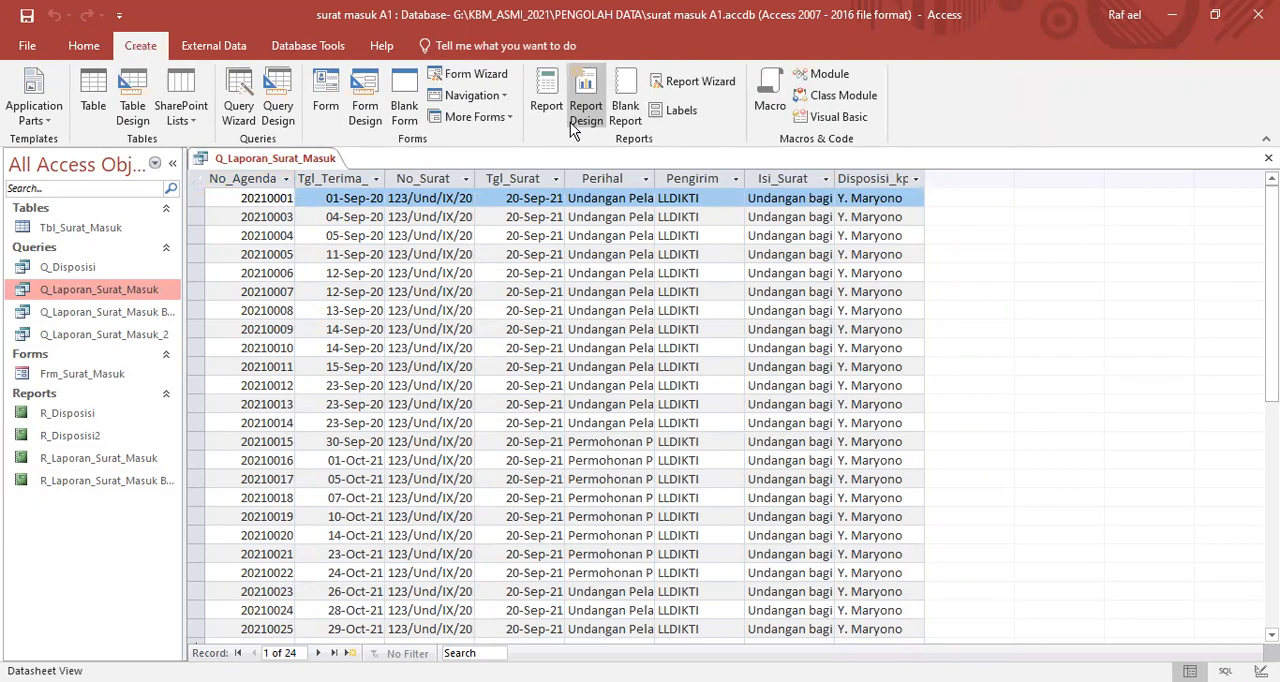
left_click(686, 86)
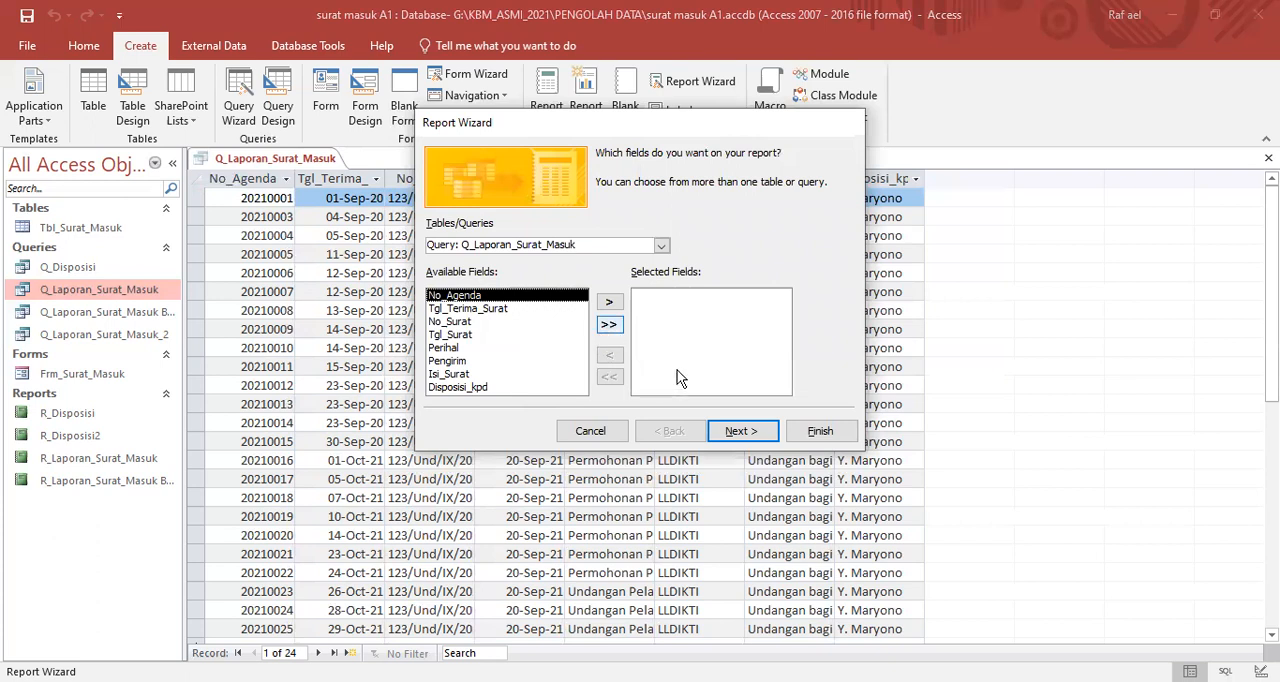
left_click(608, 324)
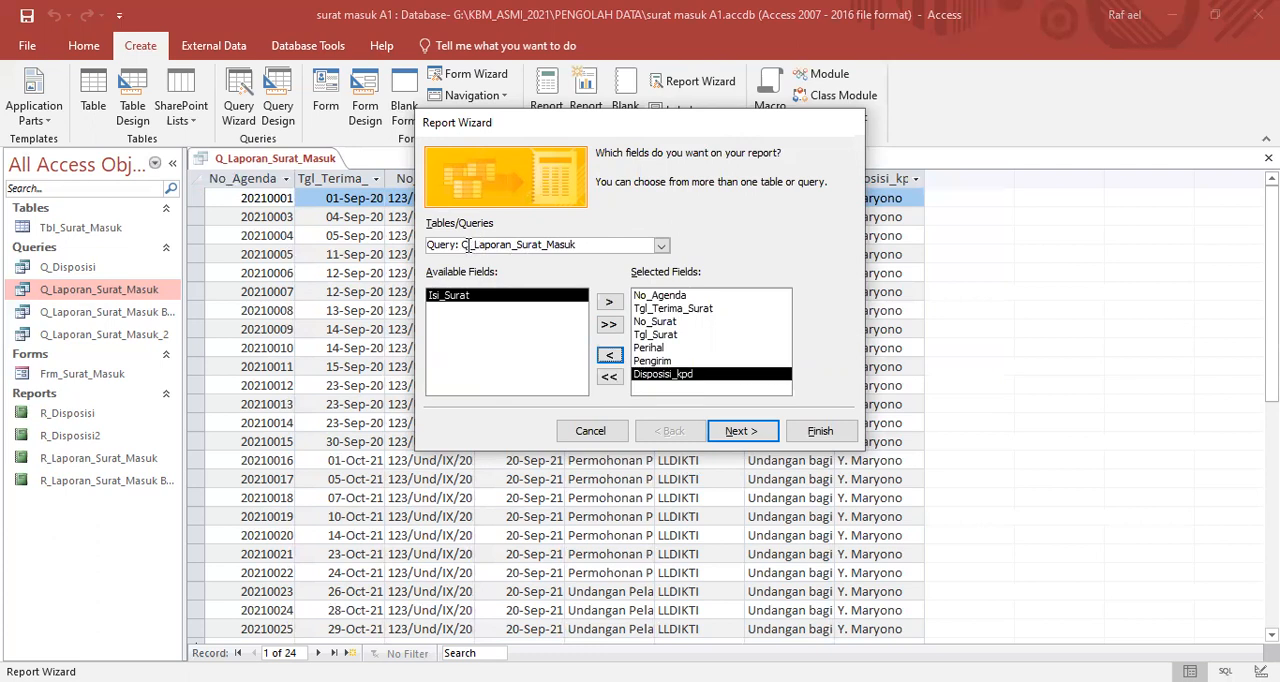
left_click(741, 430)
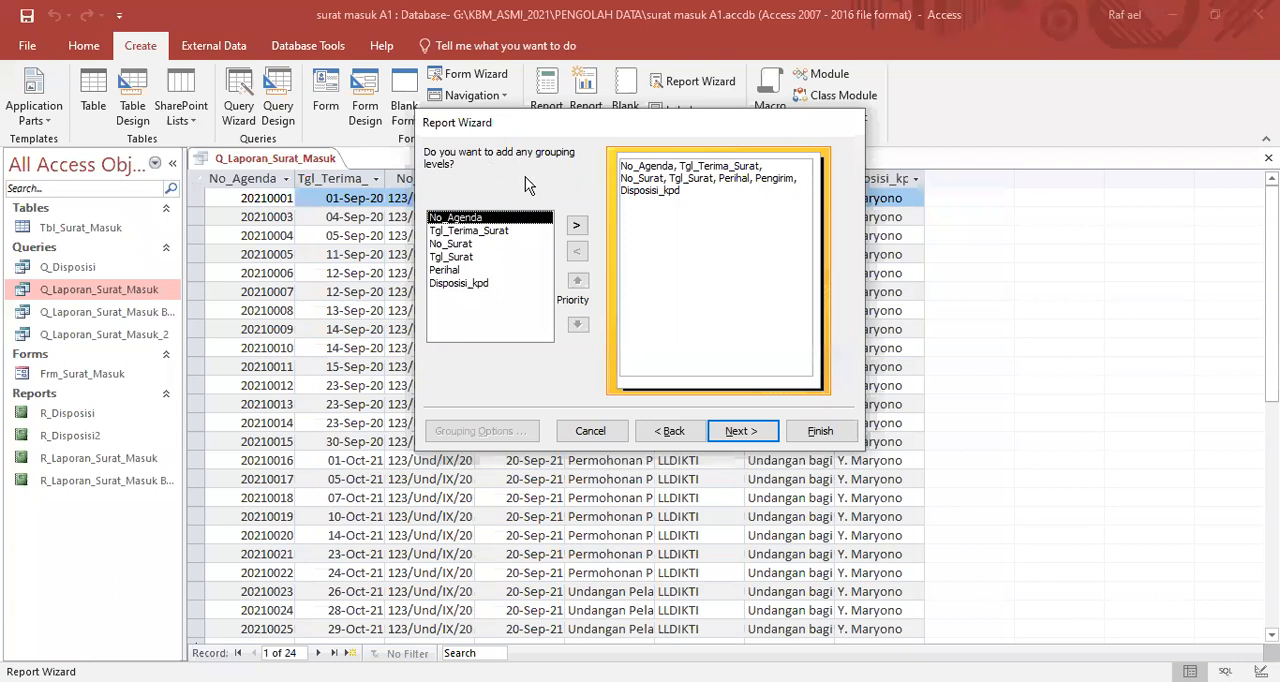
- Group the report by Perihal and continue without a sort order for the detail records
left_click(437, 274)
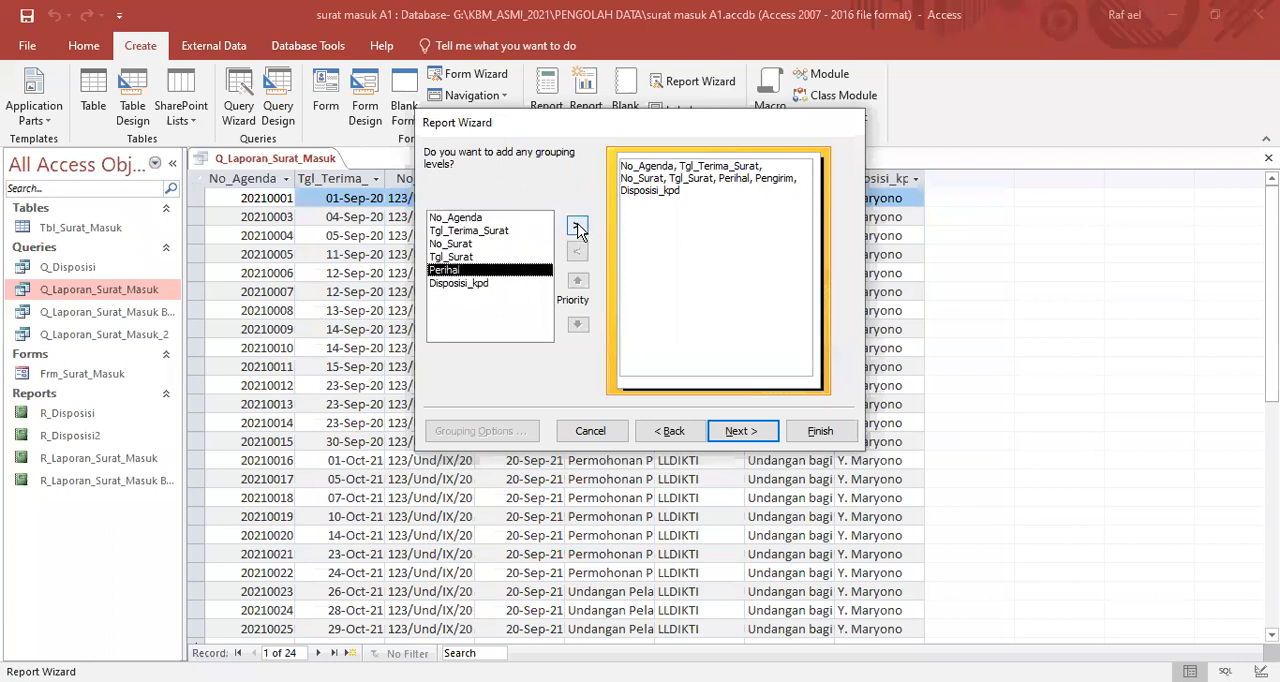
left_click(577, 226)
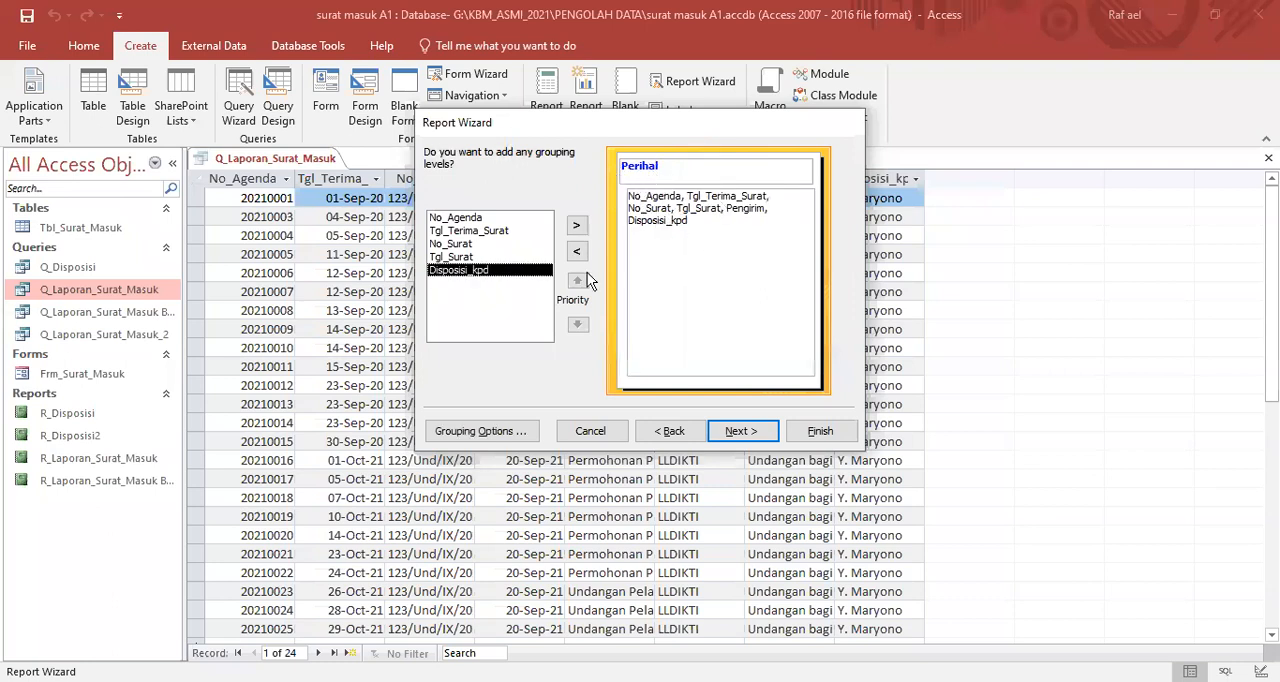
left_click(740, 435)
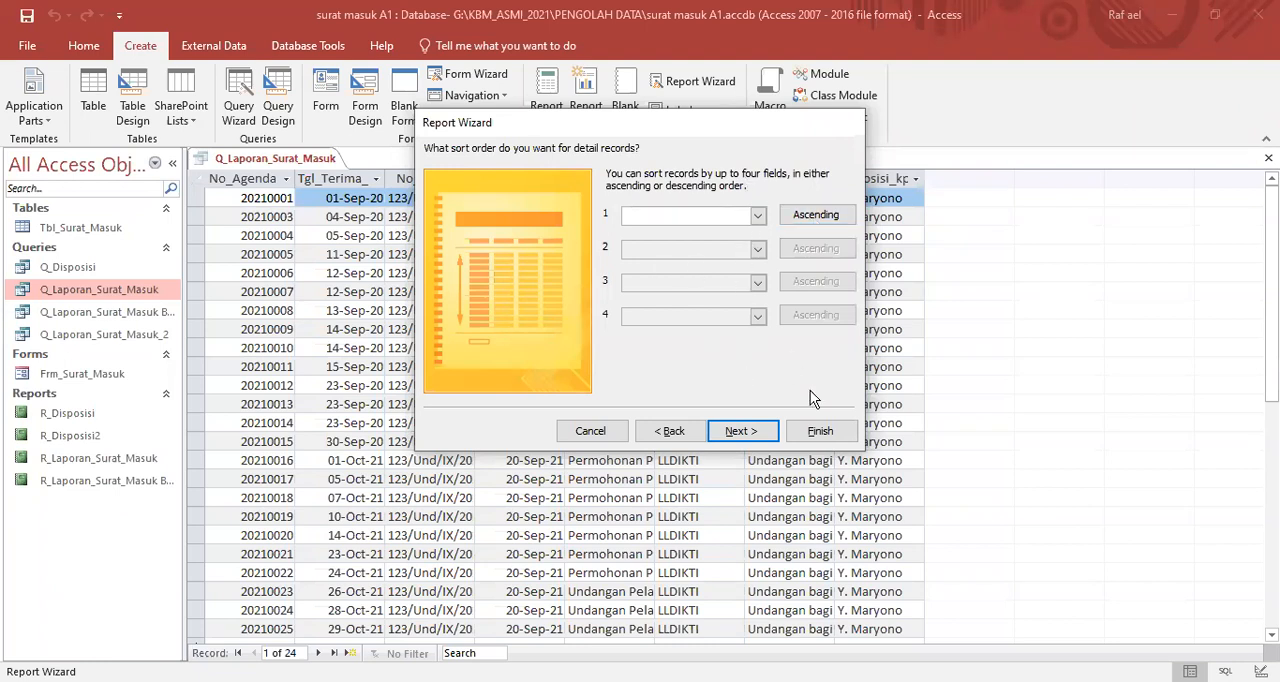
left_click(758, 216)
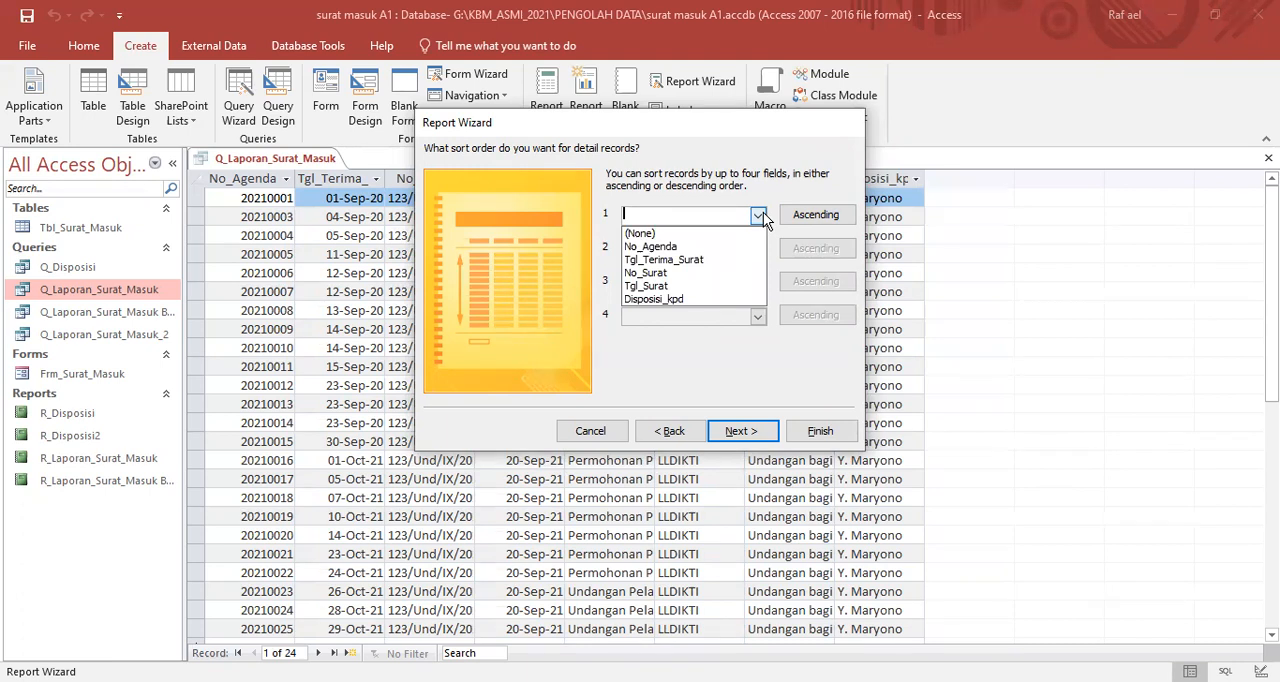
left_click(761, 197)
left_click(741, 433)
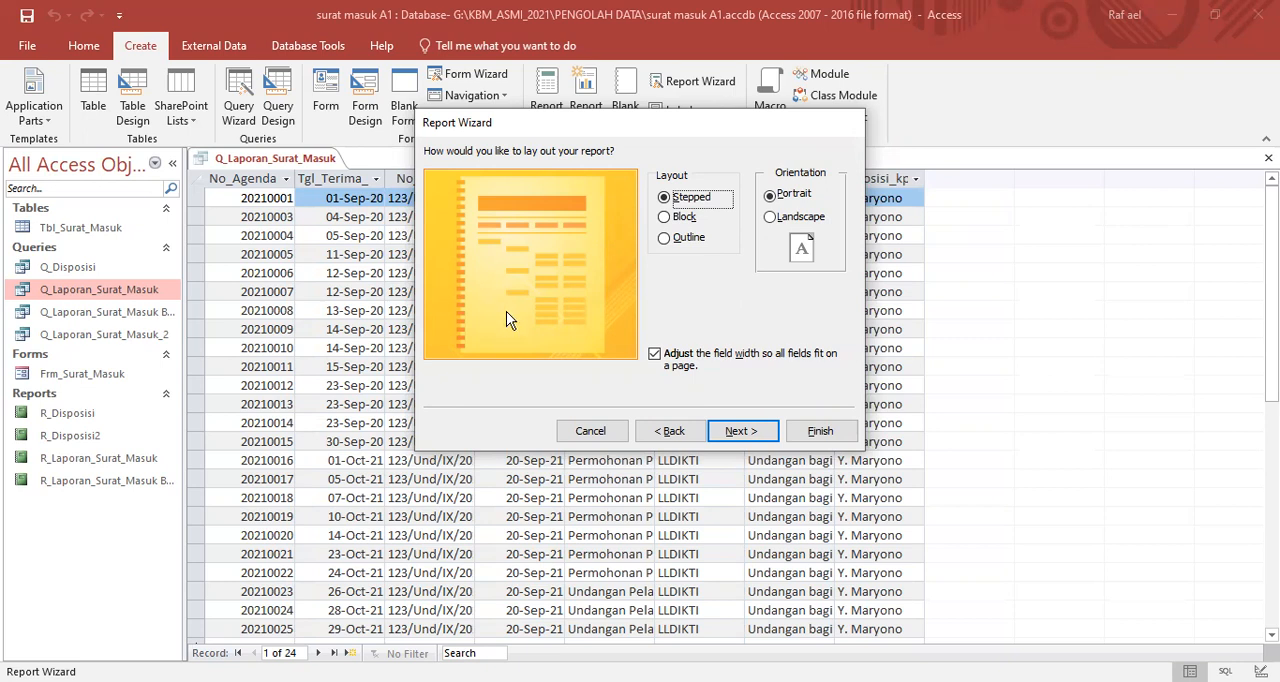
- Compare the Stepped, Block and Outline layouts and choose Block for the report
left_click(664, 218)
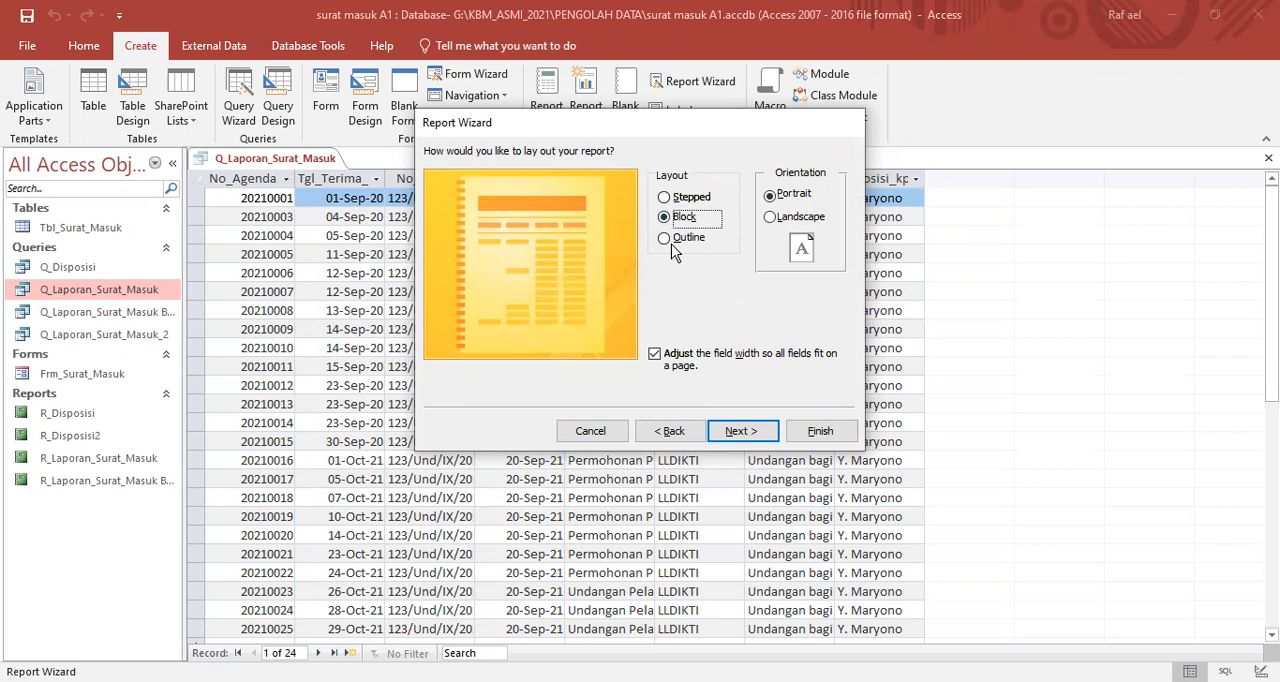
left_click(666, 240)
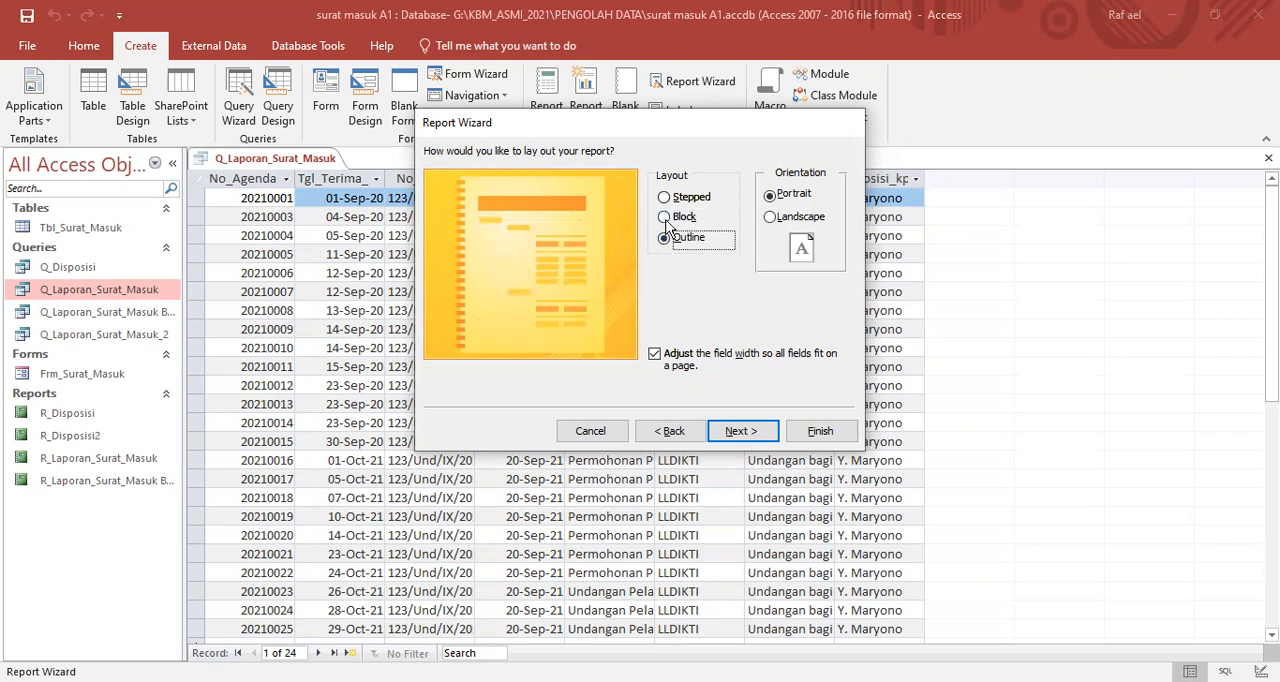
left_click(665, 218)
left_click(666, 198)
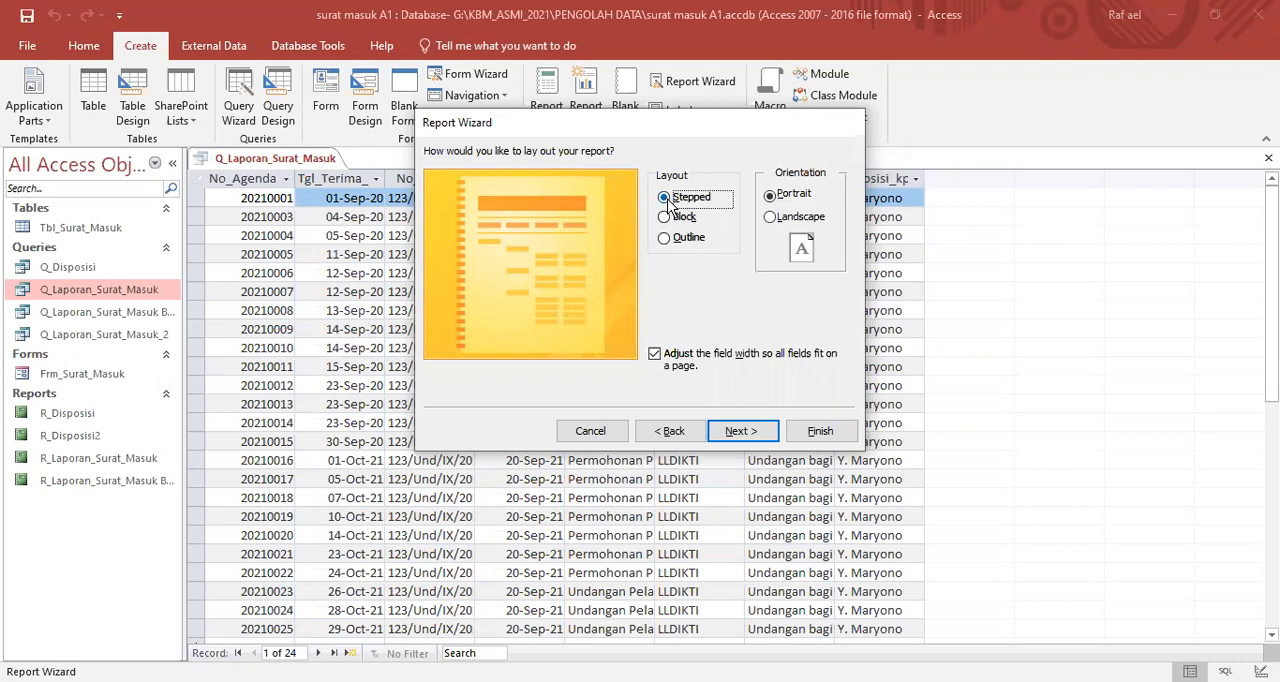
left_click(664, 218)
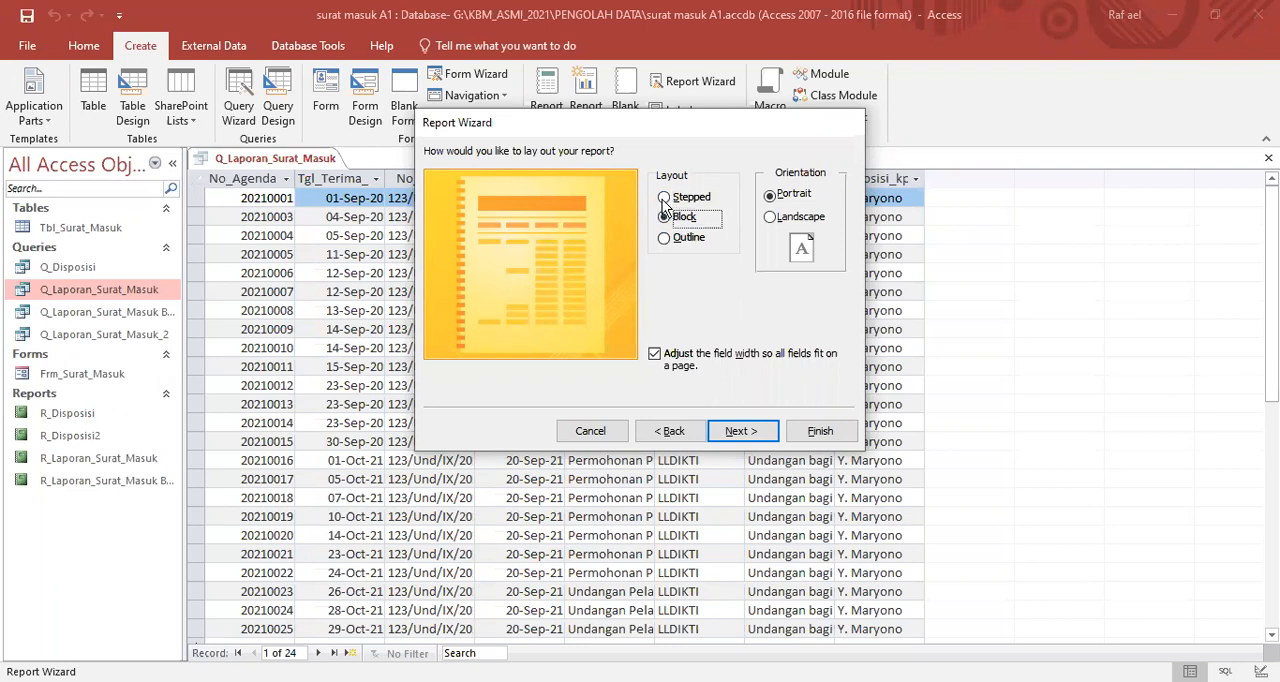
left_click(664, 198)
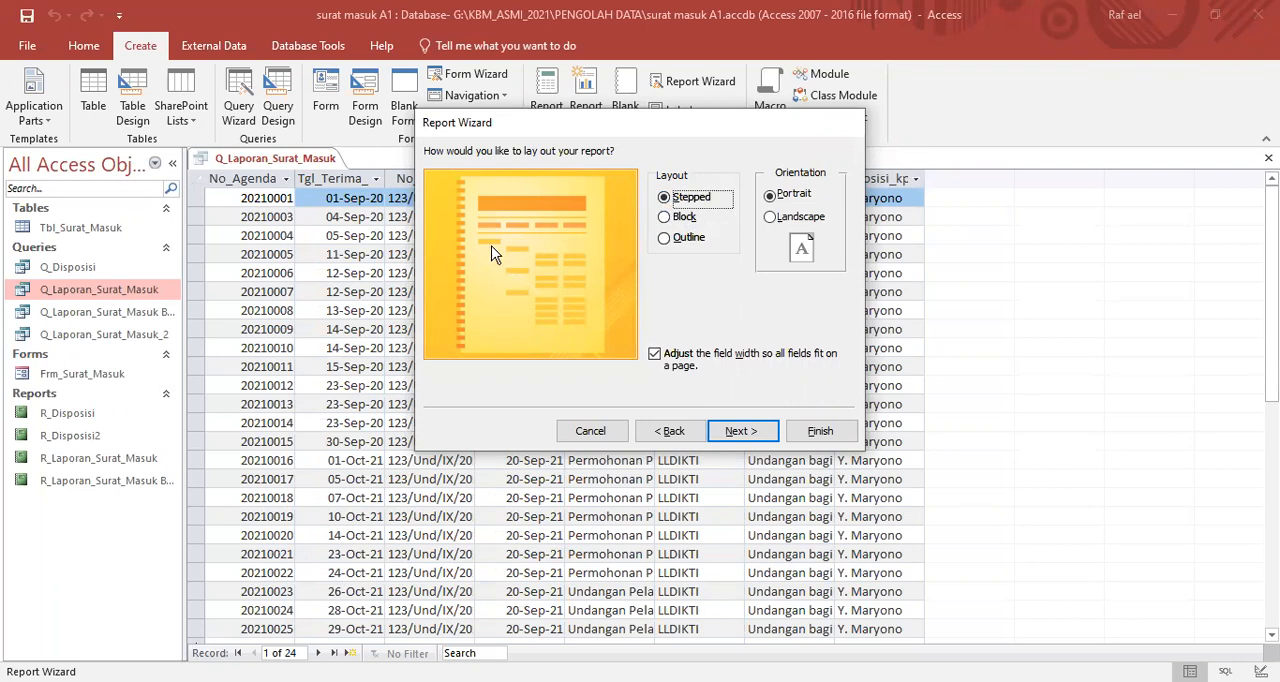
left_click(664, 218)
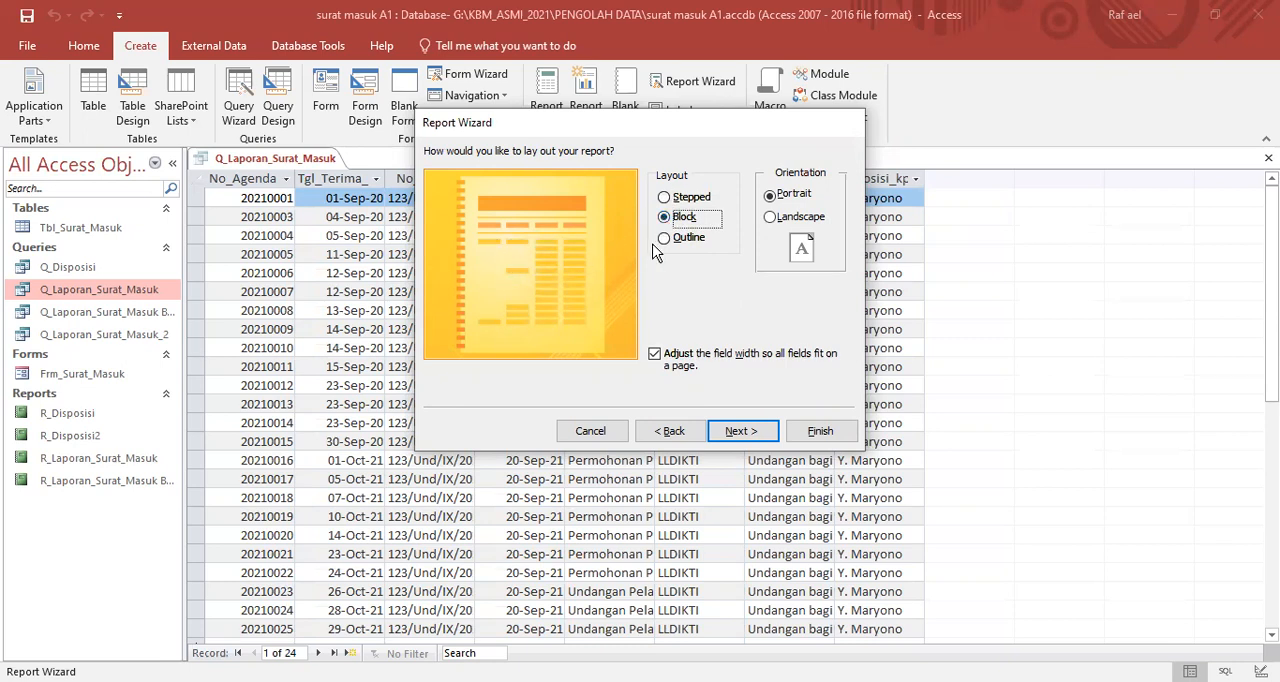
left_click(733, 437)
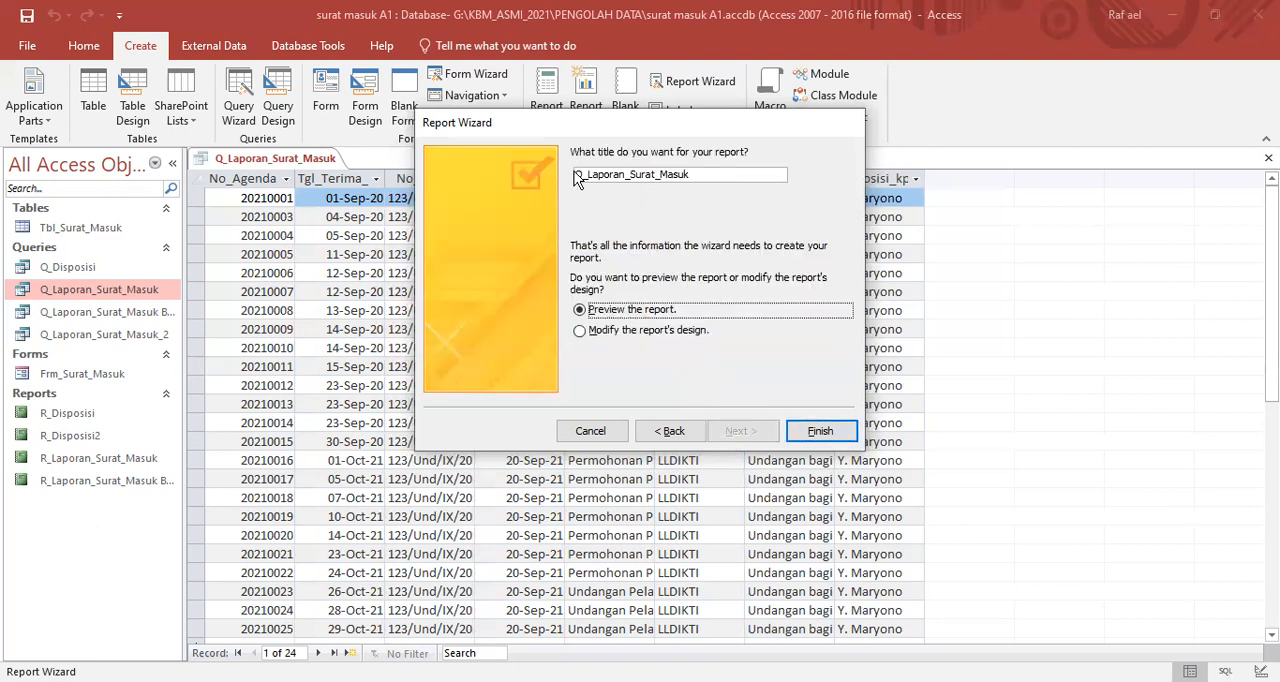
- Title the report "R_Laporan_Surat_Masuk BY GROUP" and finish the wizard with a preview
left_click_drag(576, 175, 582, 175)
key("BackSpace")
type("R")
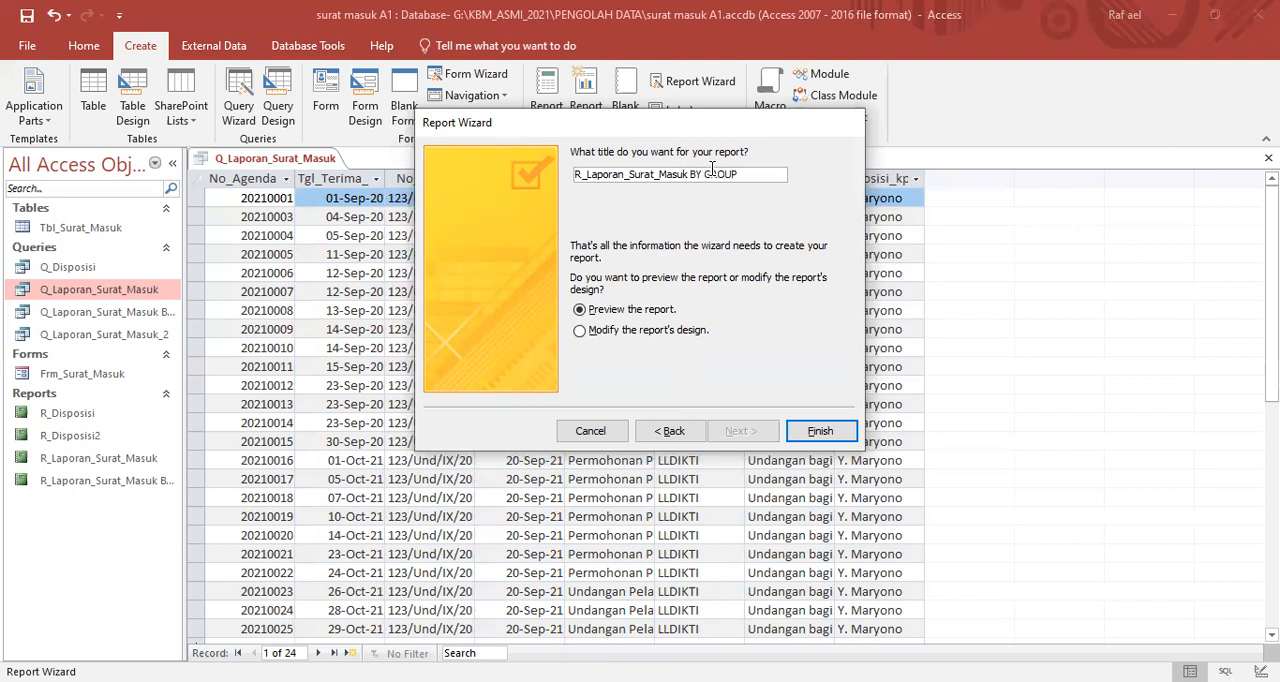
left_click(824, 432)
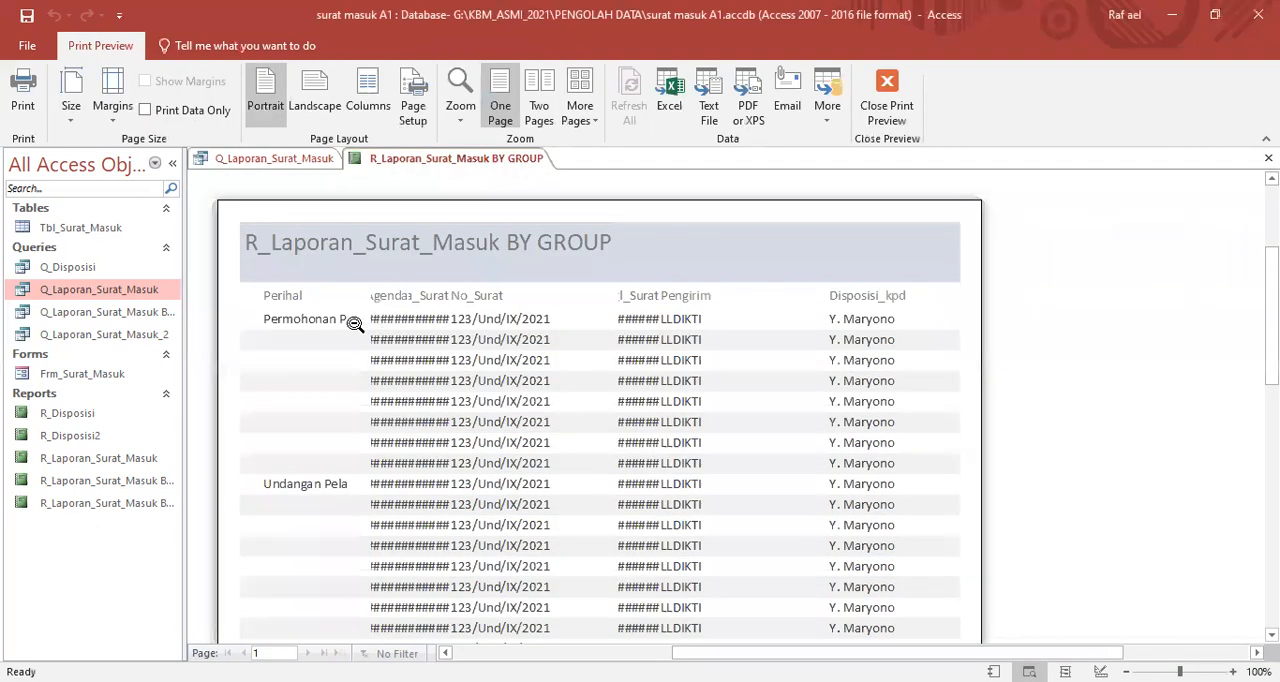
- Examine the Perihal grouping and the column widths in the preview of the grouped report
left_click(330, 318)
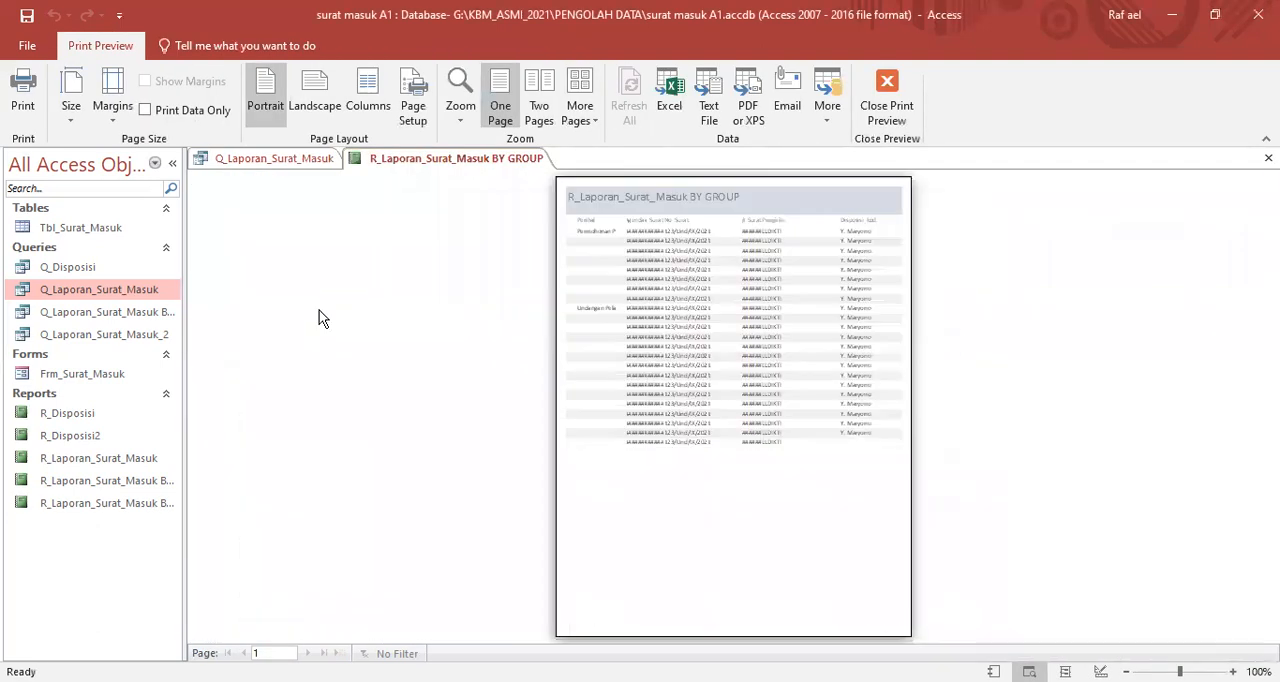
left_click(645, 232)
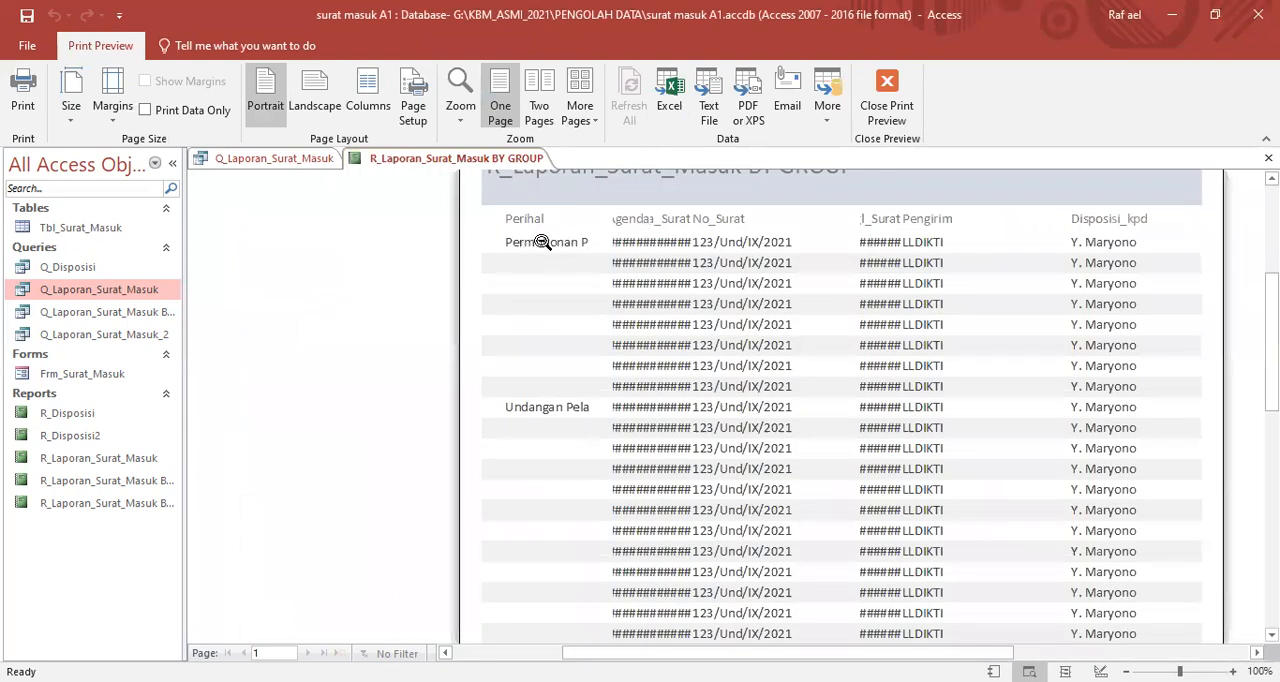
scroll(712, 293, "up", 1)
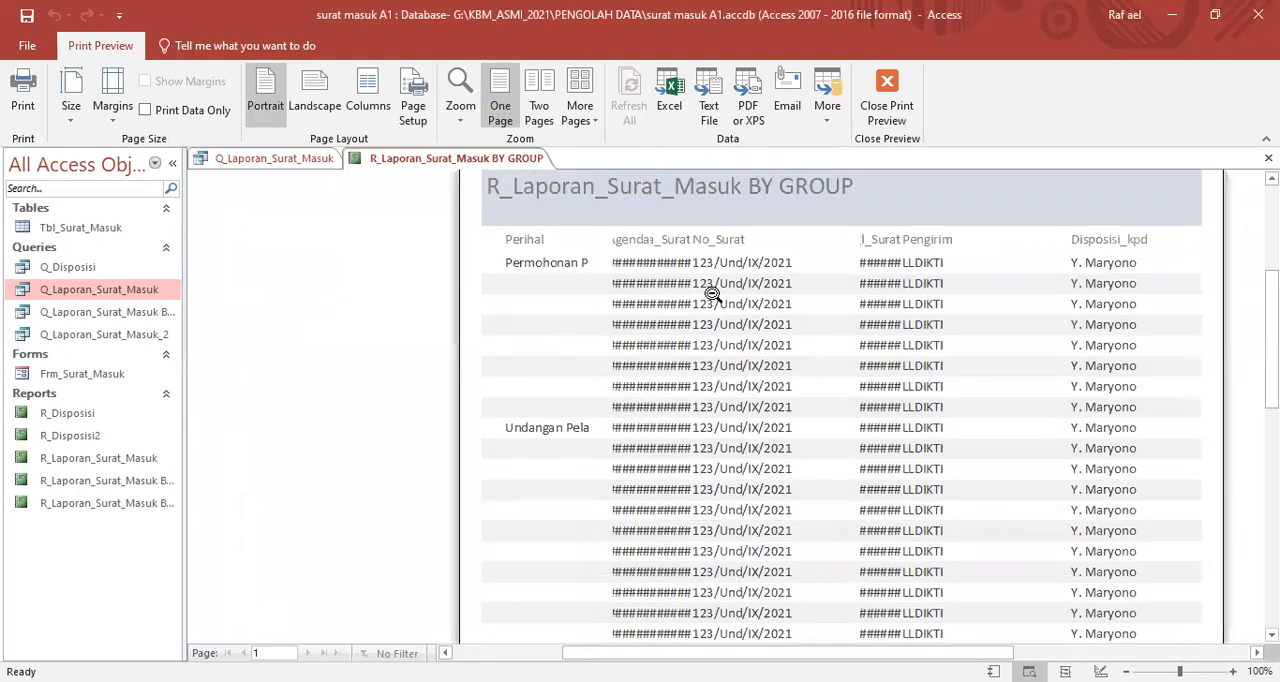
scroll(712, 293, "up", 1)
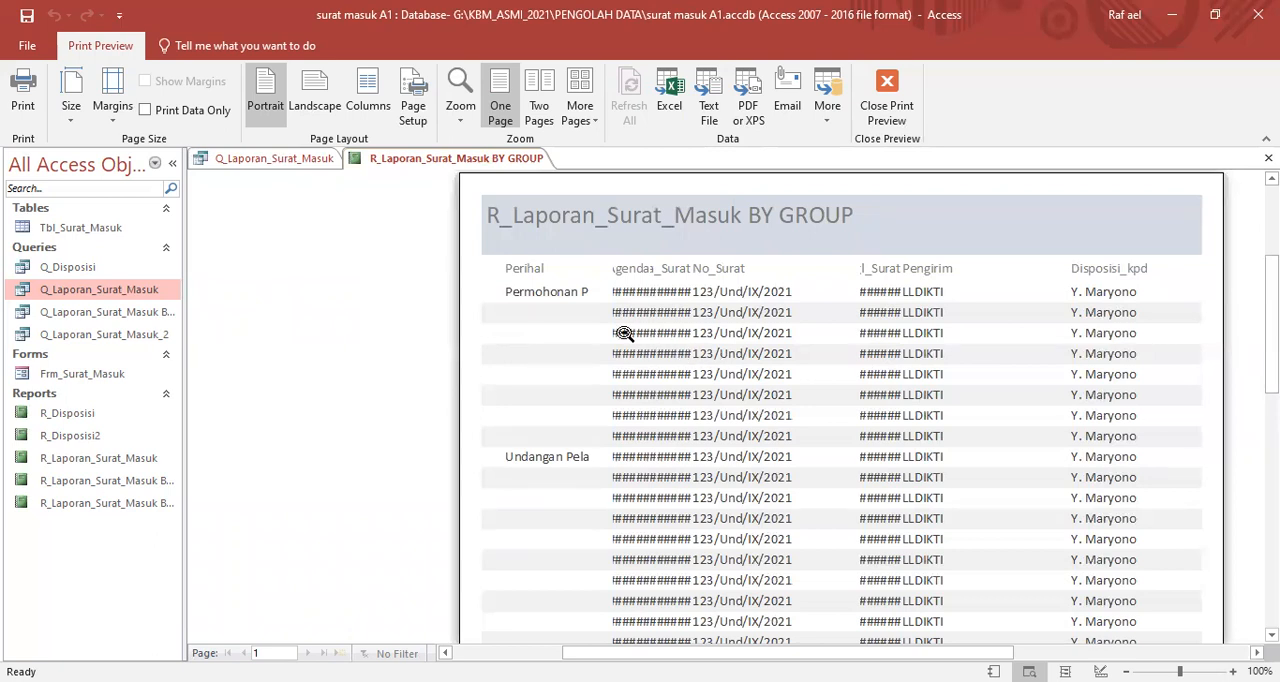
left_click(574, 291)
left_click(617, 220)
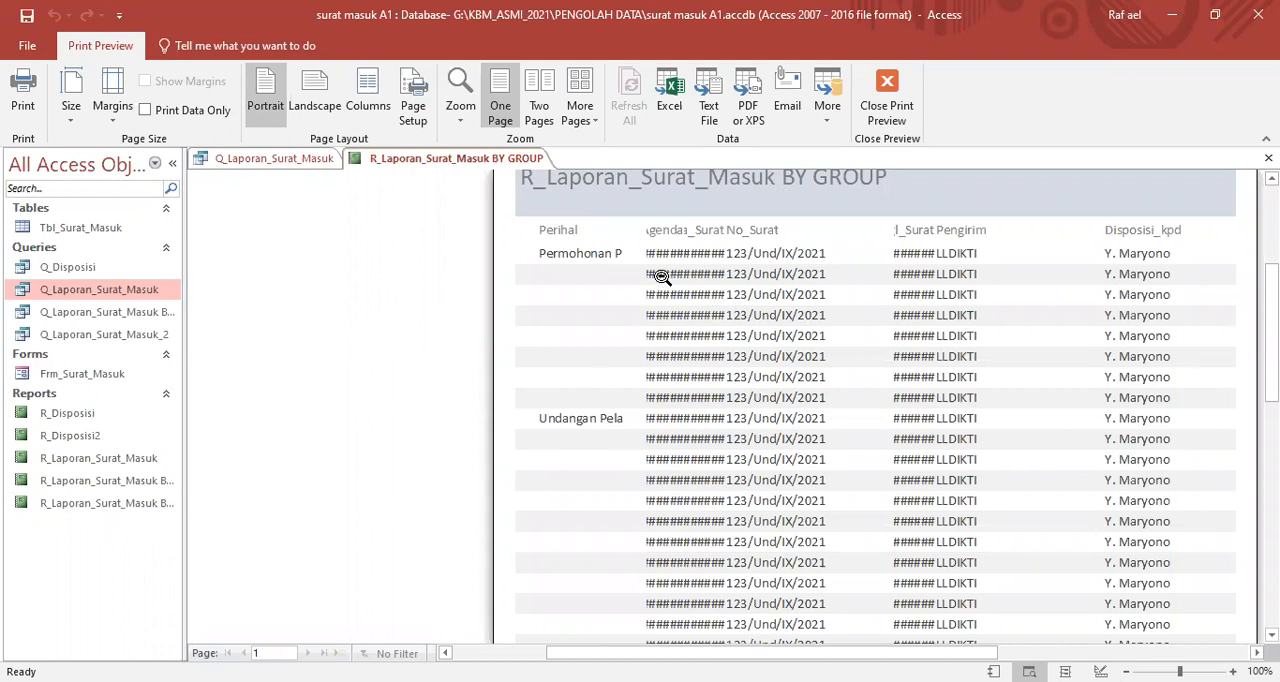
scroll(838, 345, "up", 1)
left_click(487, 161)
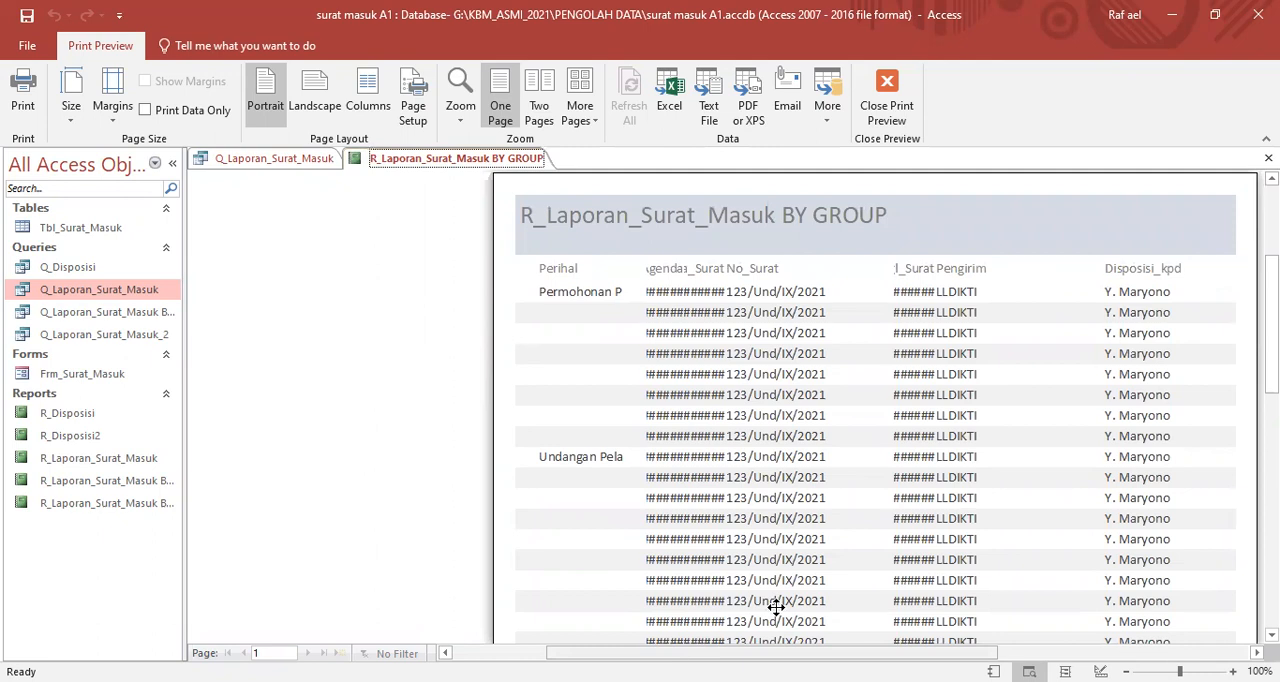
left_click_drag(852, 653, 945, 655)
scroll(840, 482, "down", 3)
scroll(840, 482, "down", 2)
scroll(840, 482, "up", 6)
scroll(710, 375, "down", 1)
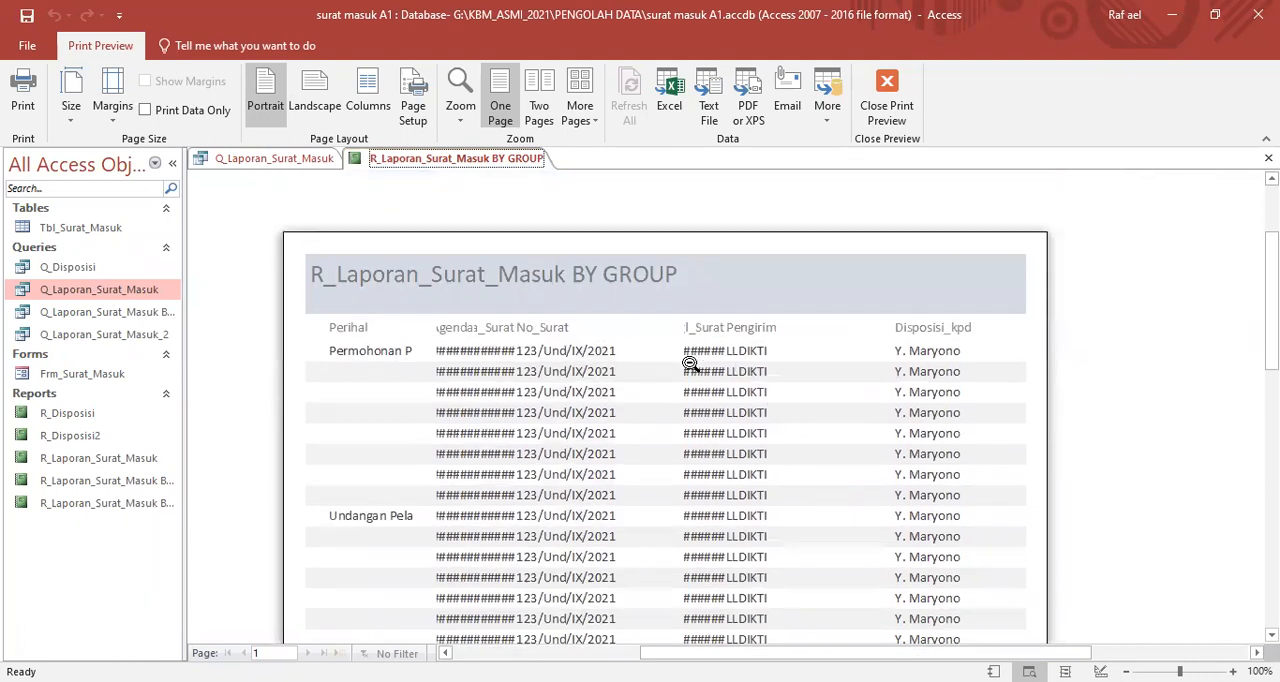
right_click(558, 279)
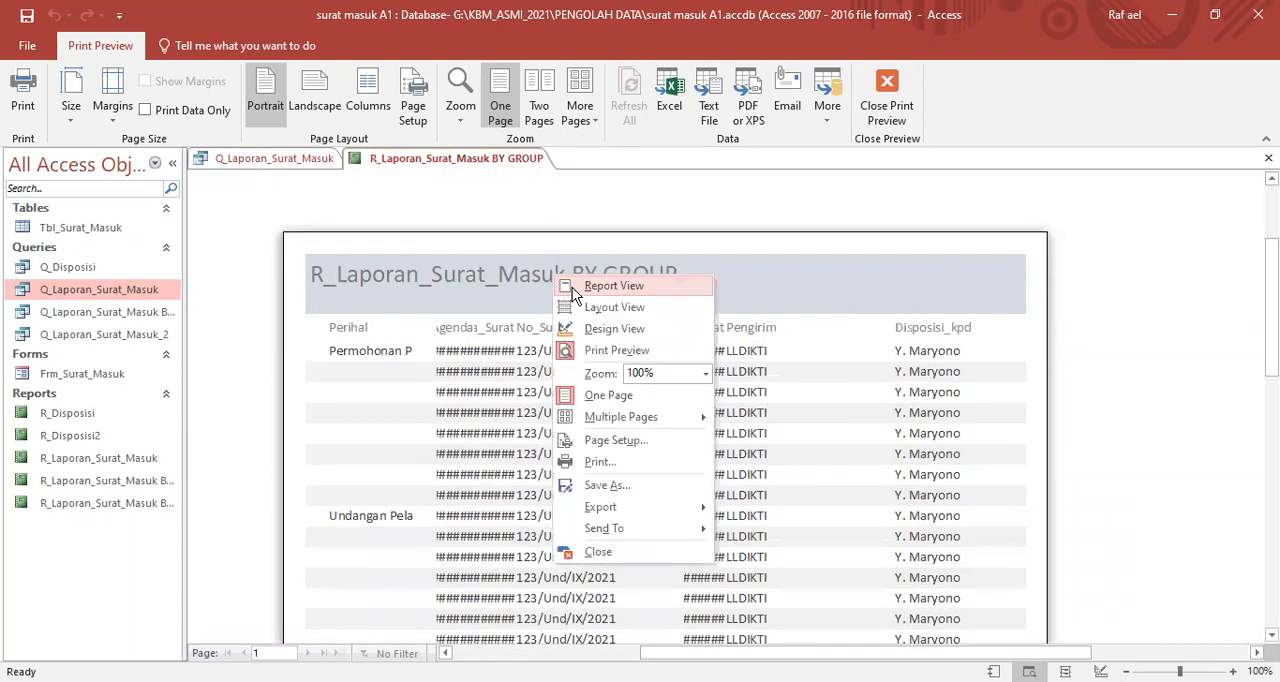
left_click(612, 307)
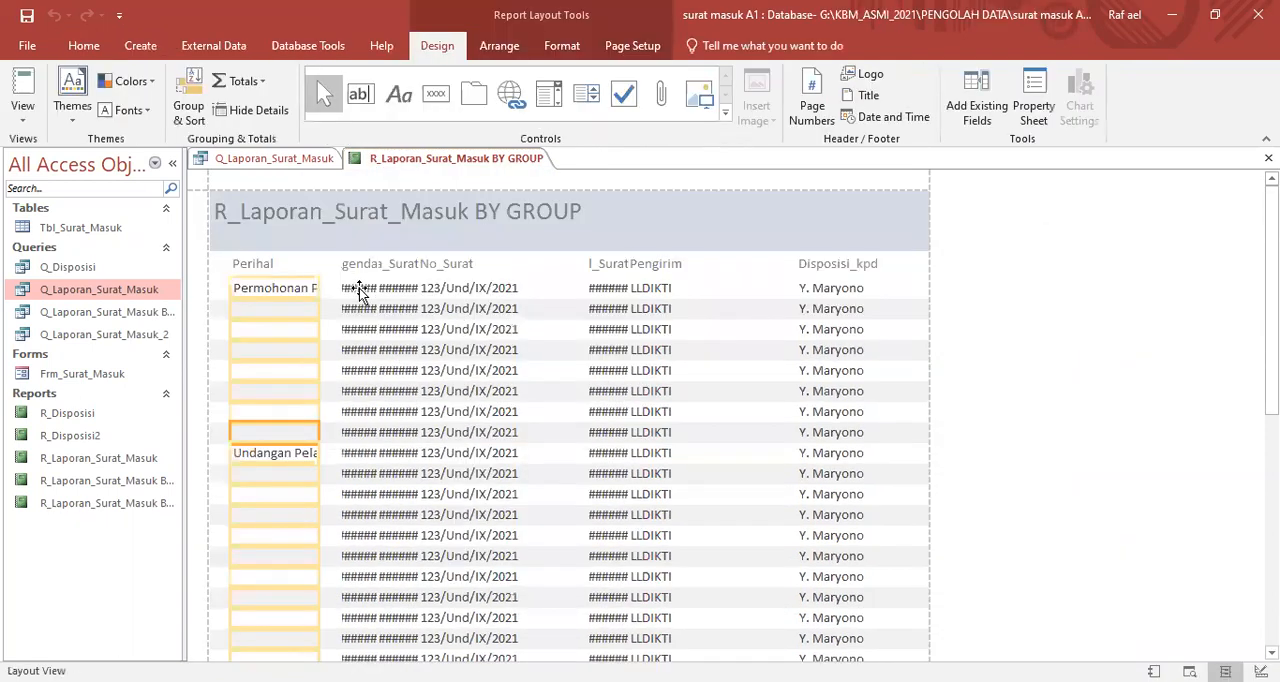
left_click(280, 263)
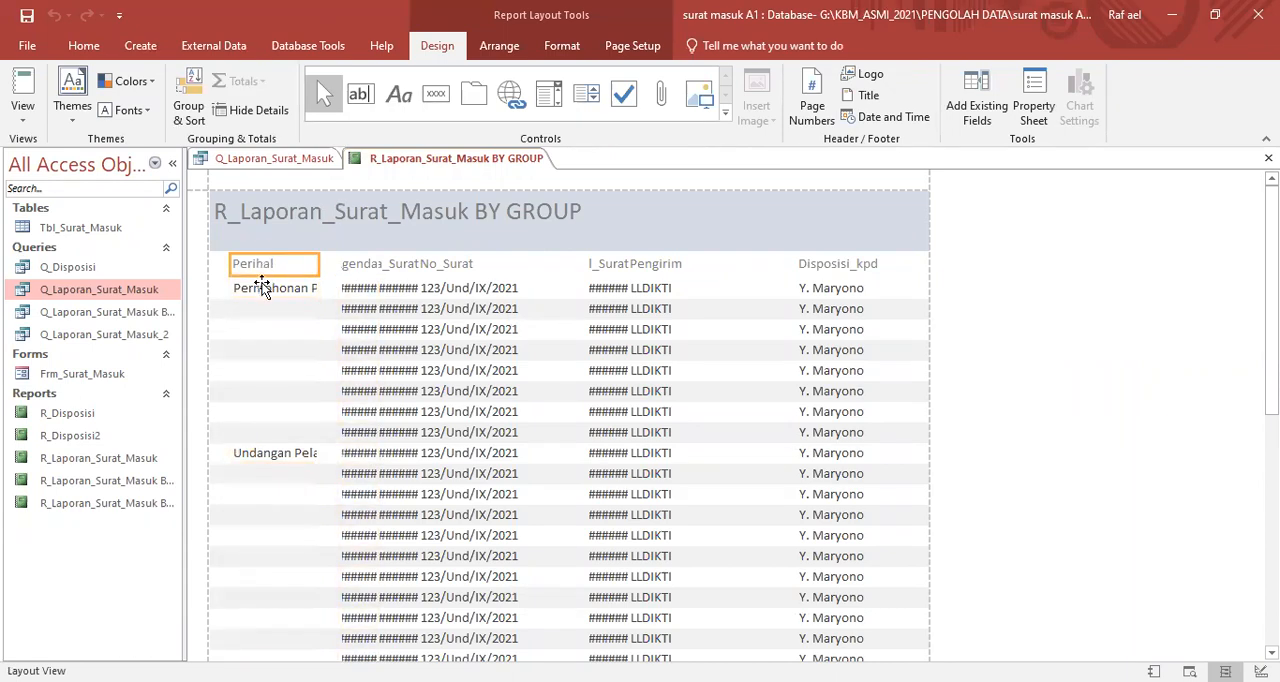
left_click(207, 268)
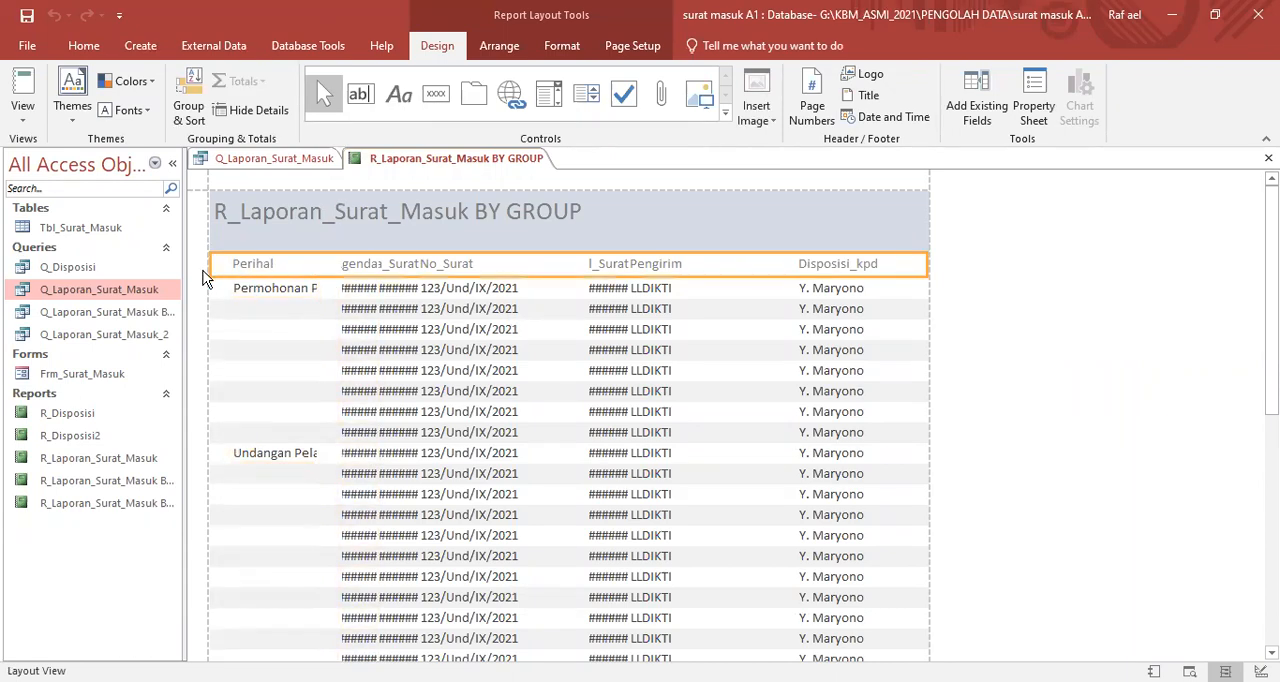
left_click(201, 289)
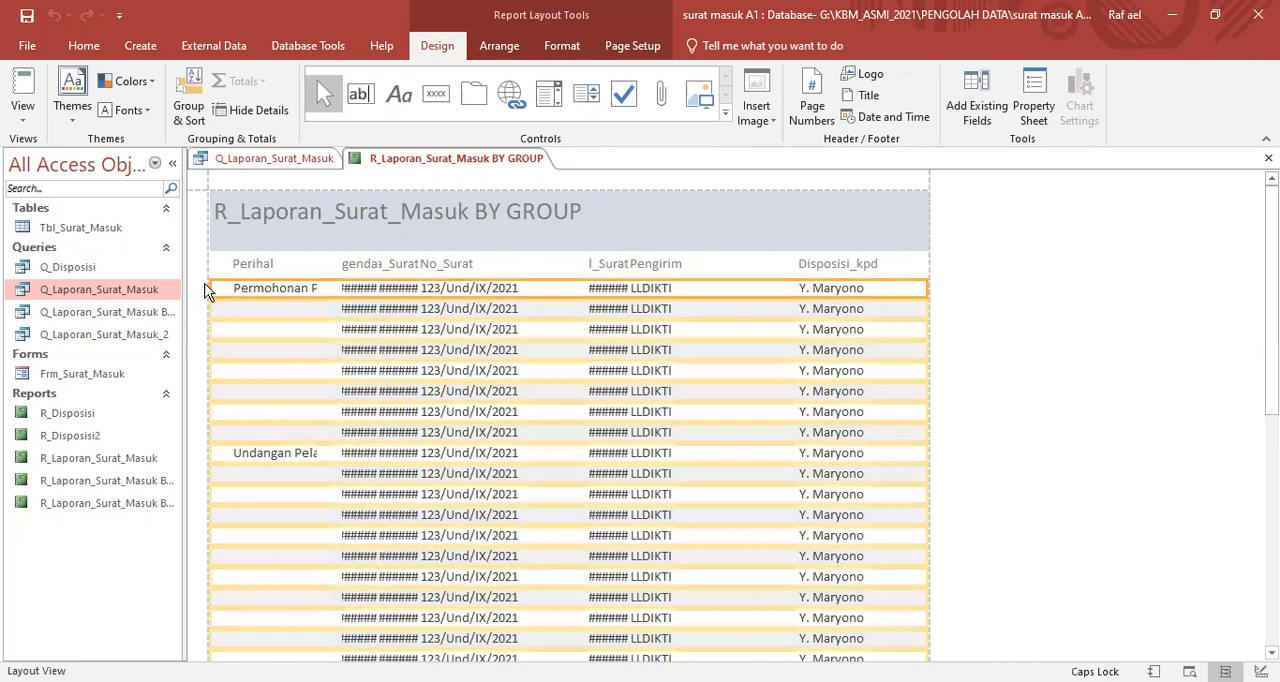
left_click(250, 267)
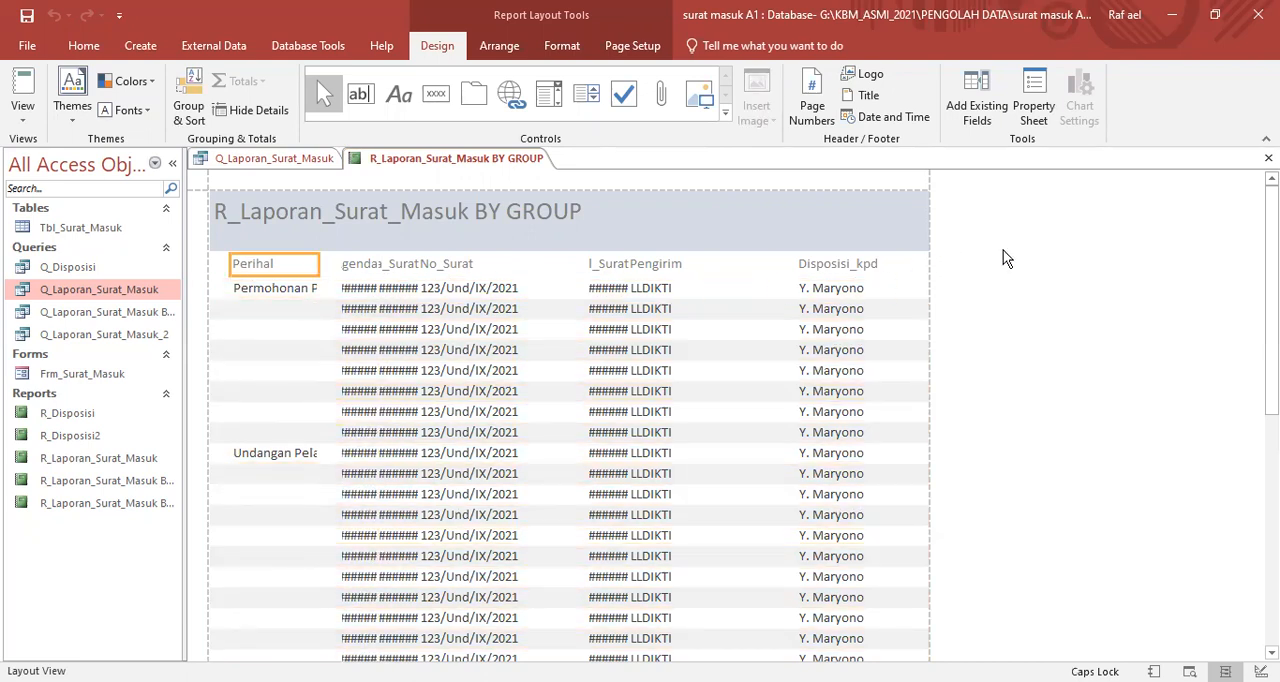
- In Design View, arrange all page header labels and detail fields of the grouped report in a Tabular layout
right_click(1037, 316)
left_click(1040, 305)
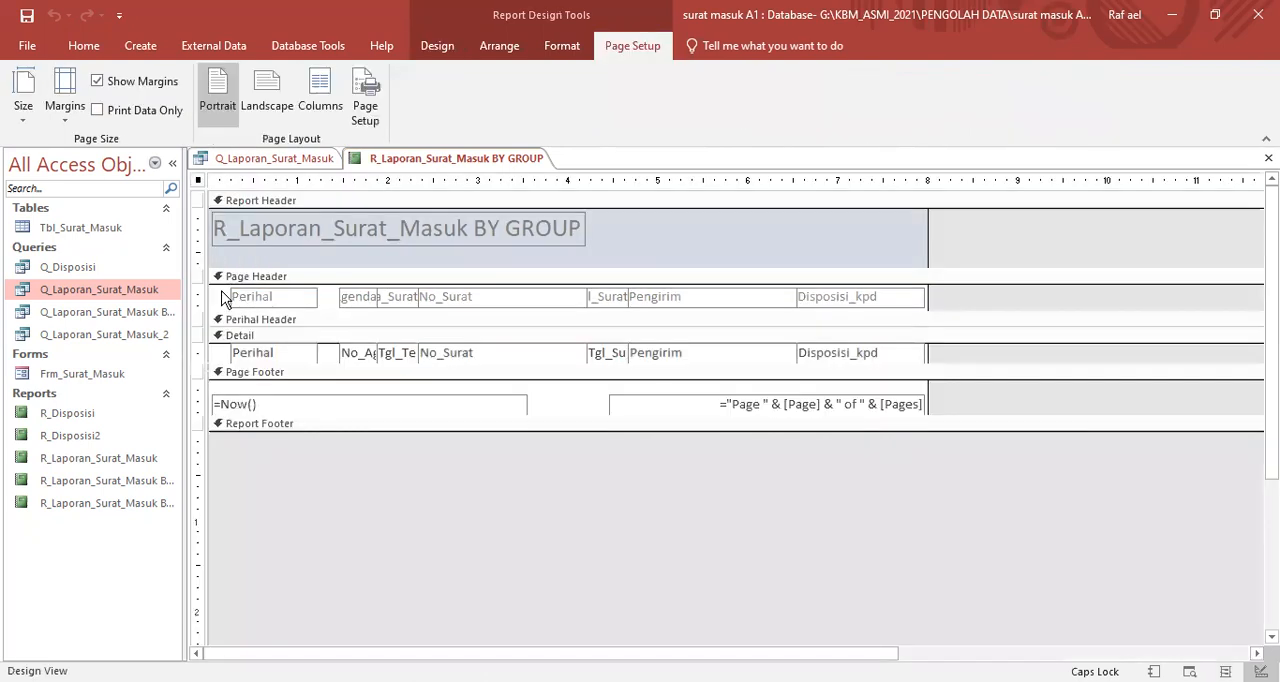
left_click(212, 302)
left_click(230, 296)
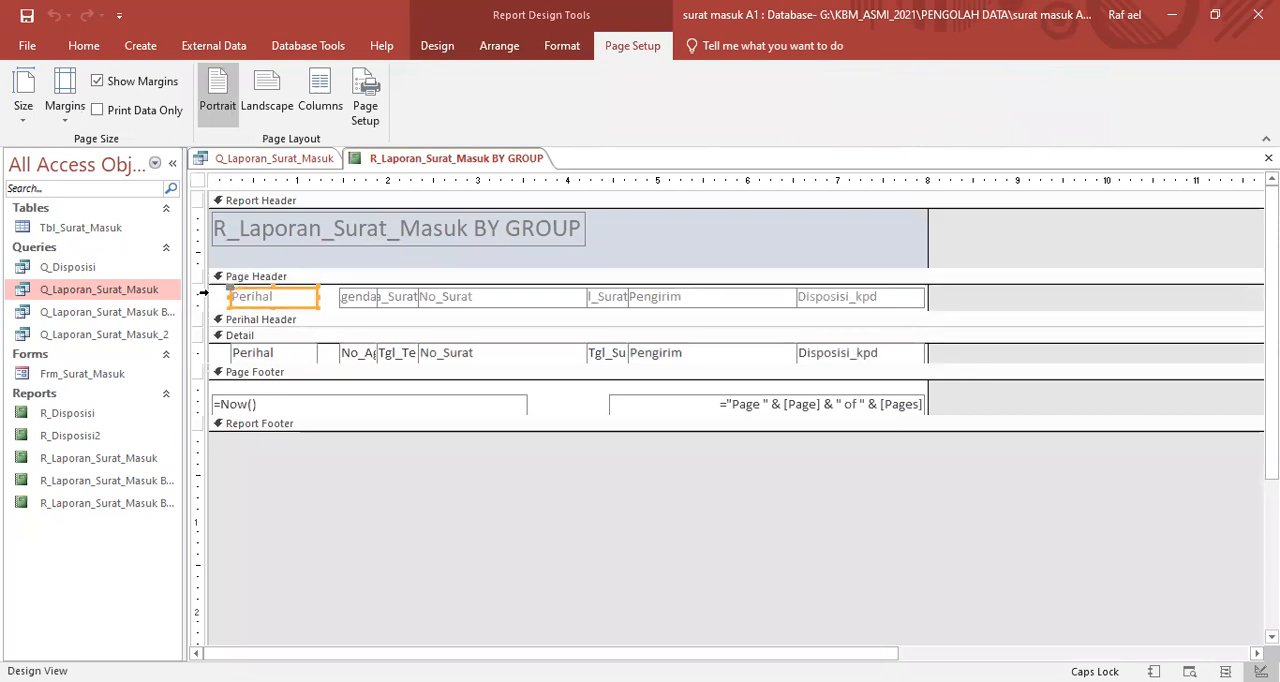
left_click(201, 296)
left_click(200, 350, "shift")
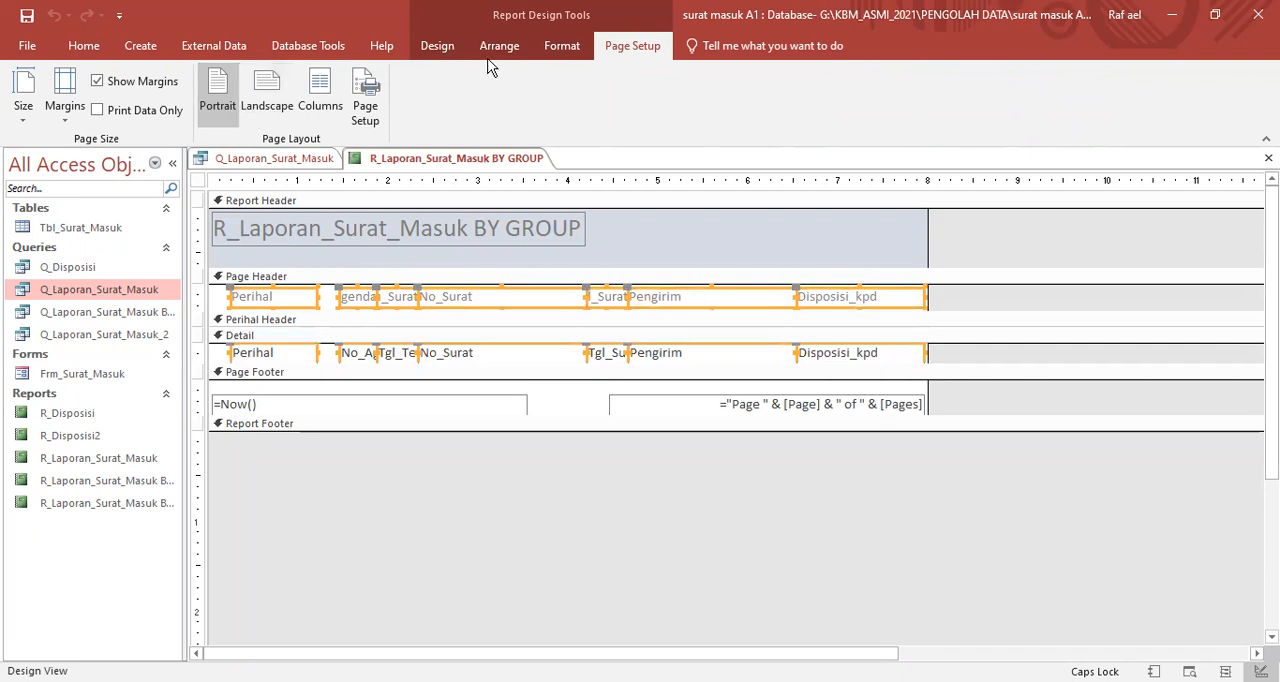
left_click(441, 55)
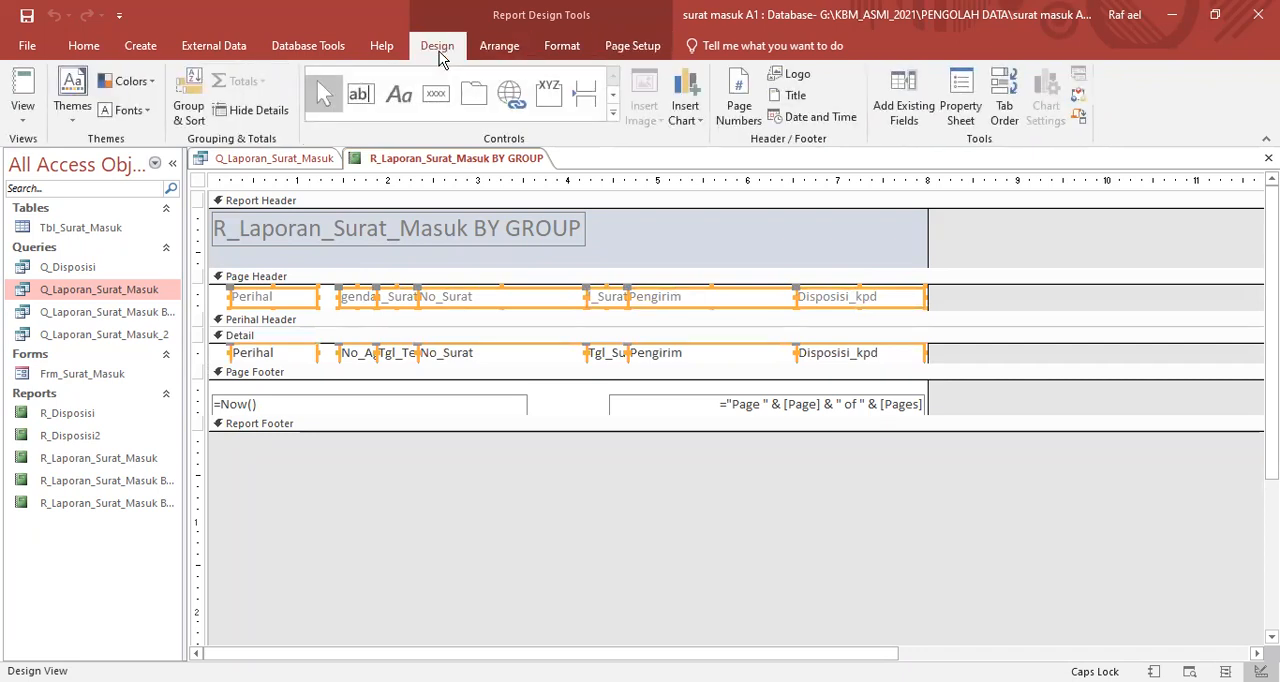
left_click(506, 50)
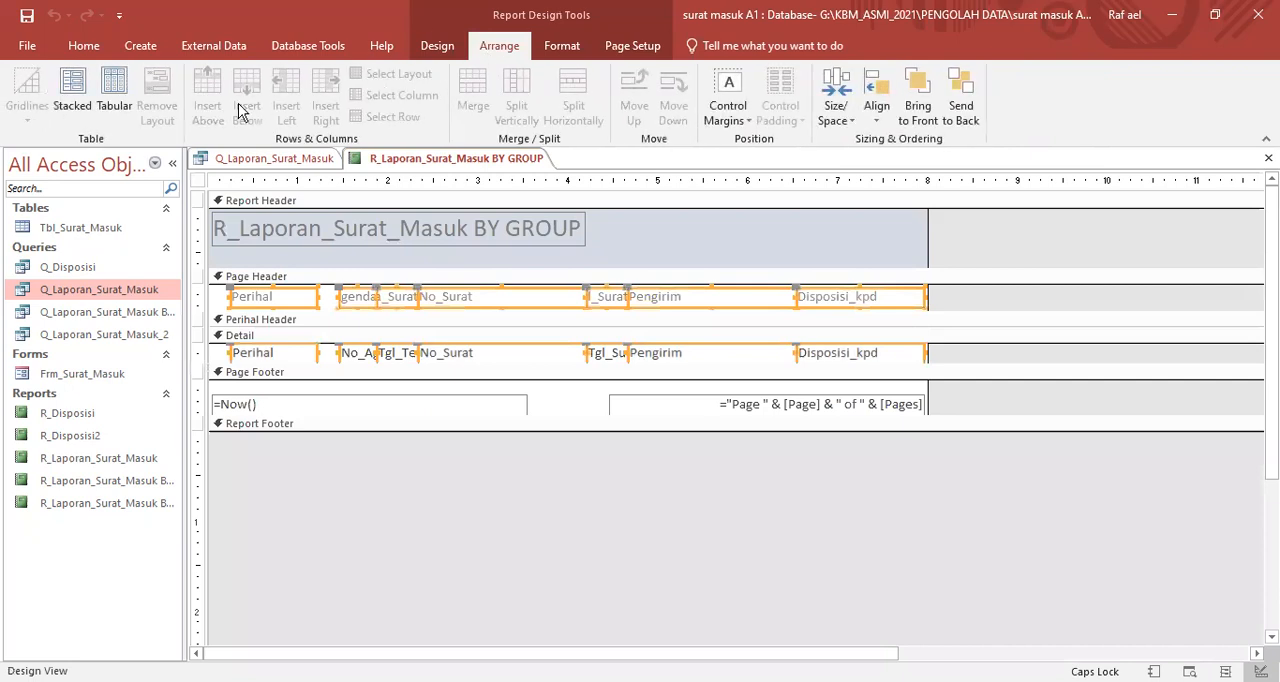
left_click(115, 95)
left_click(540, 499)
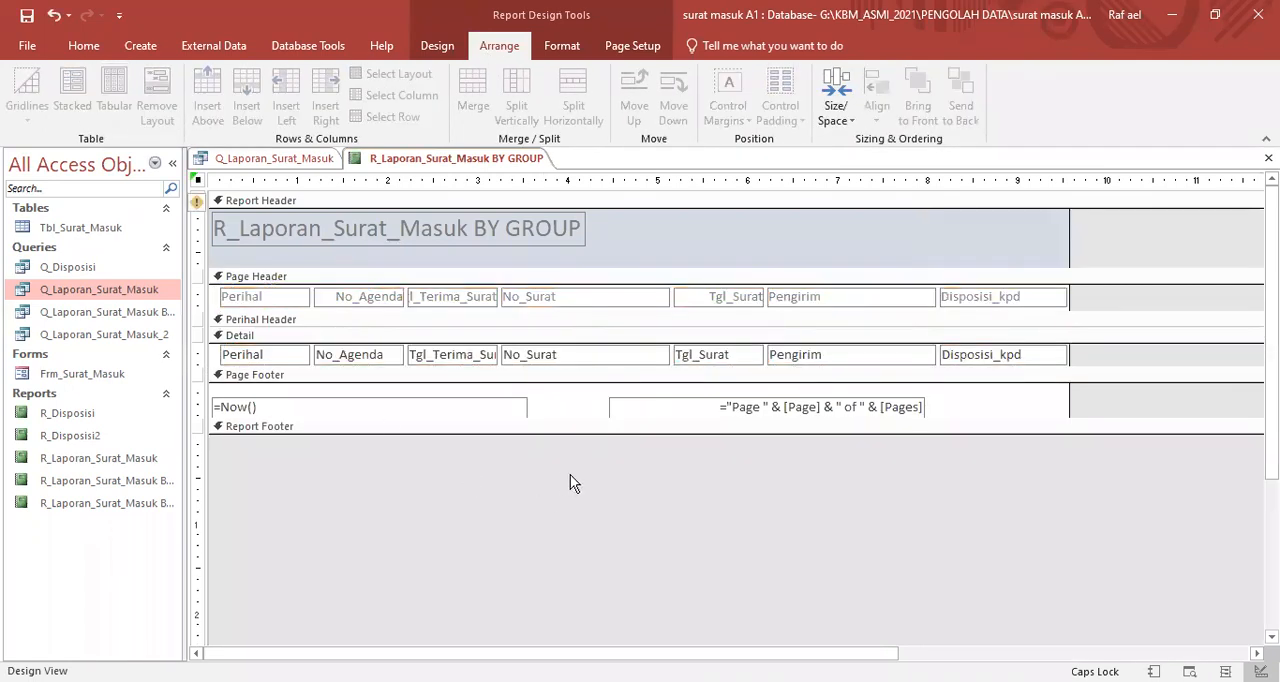
- Switch the grouped report to Report View and examine its columns and the order of the Tgl_Terima_Surat dates within each Perihal group
right_click(666, 474)
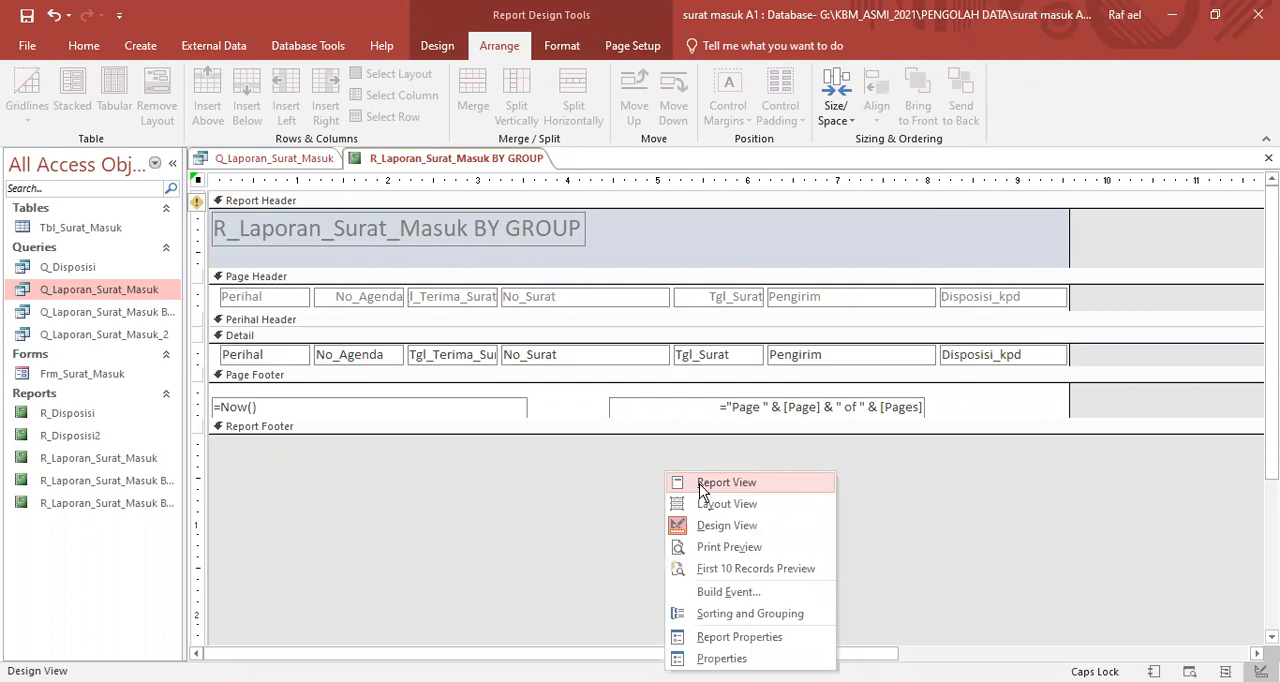
left_click(718, 483)
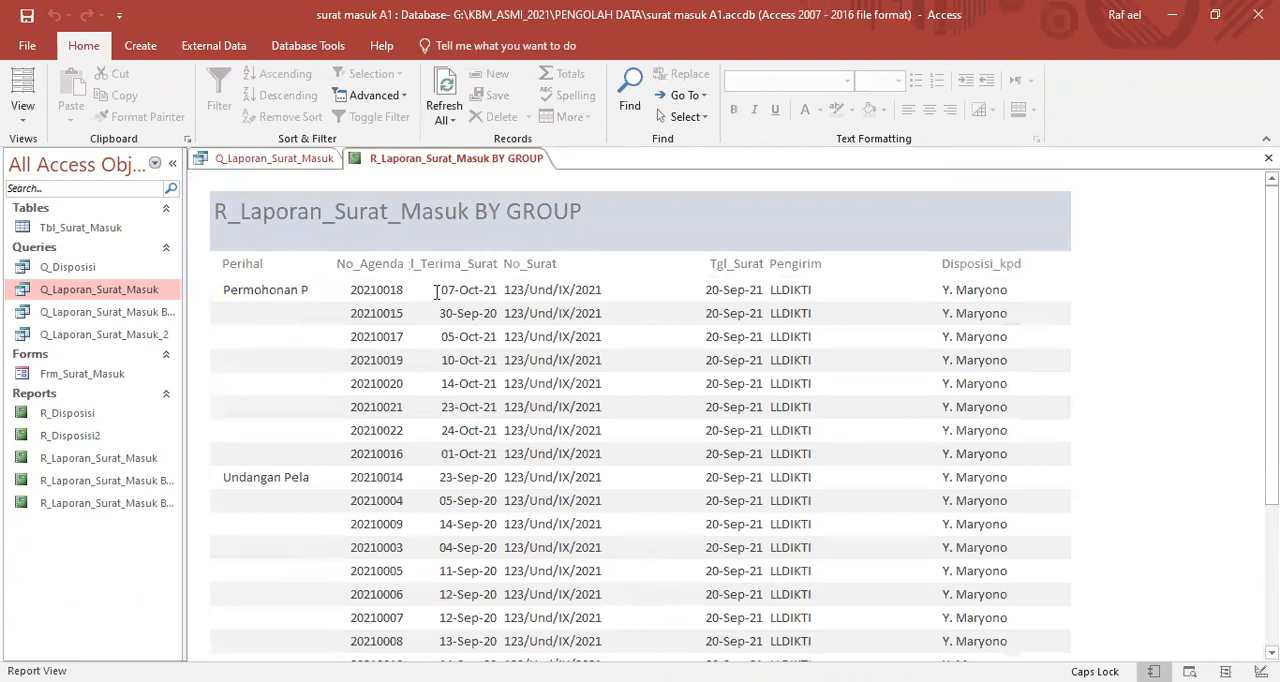
left_click(444, 290)
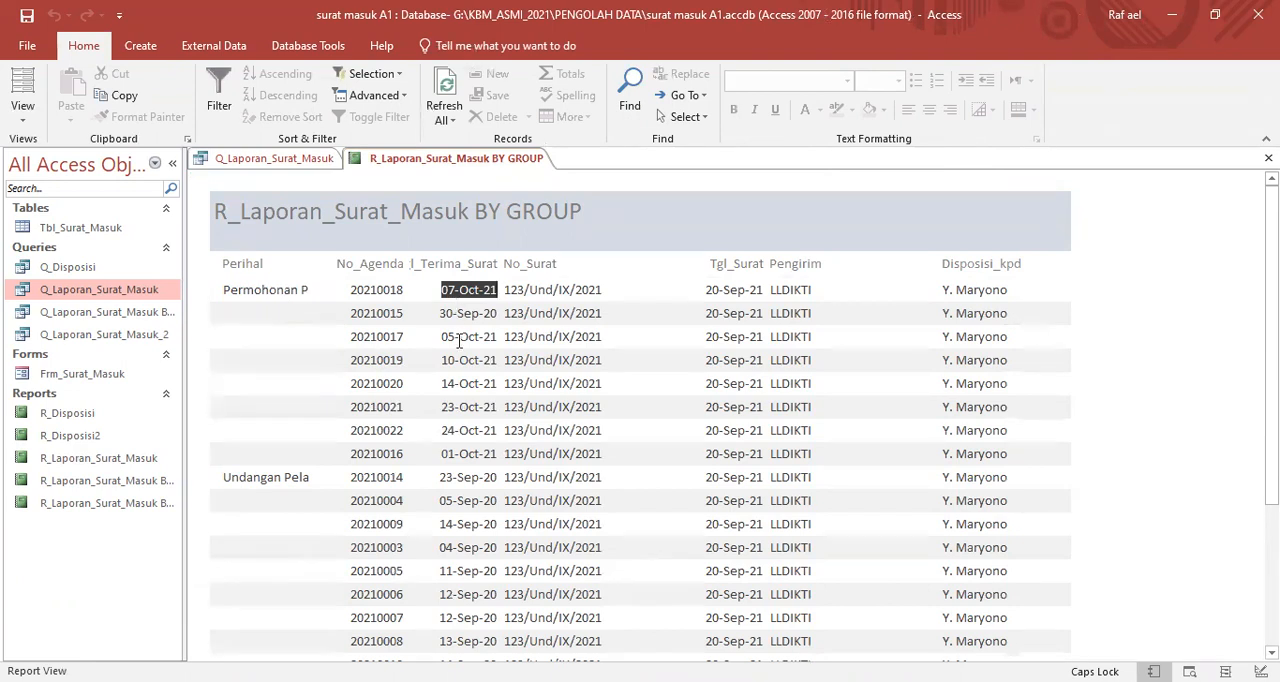
scroll(472, 437, "down", 5)
scroll(472, 437, "up", 5)
scroll(472, 437, "down", 5)
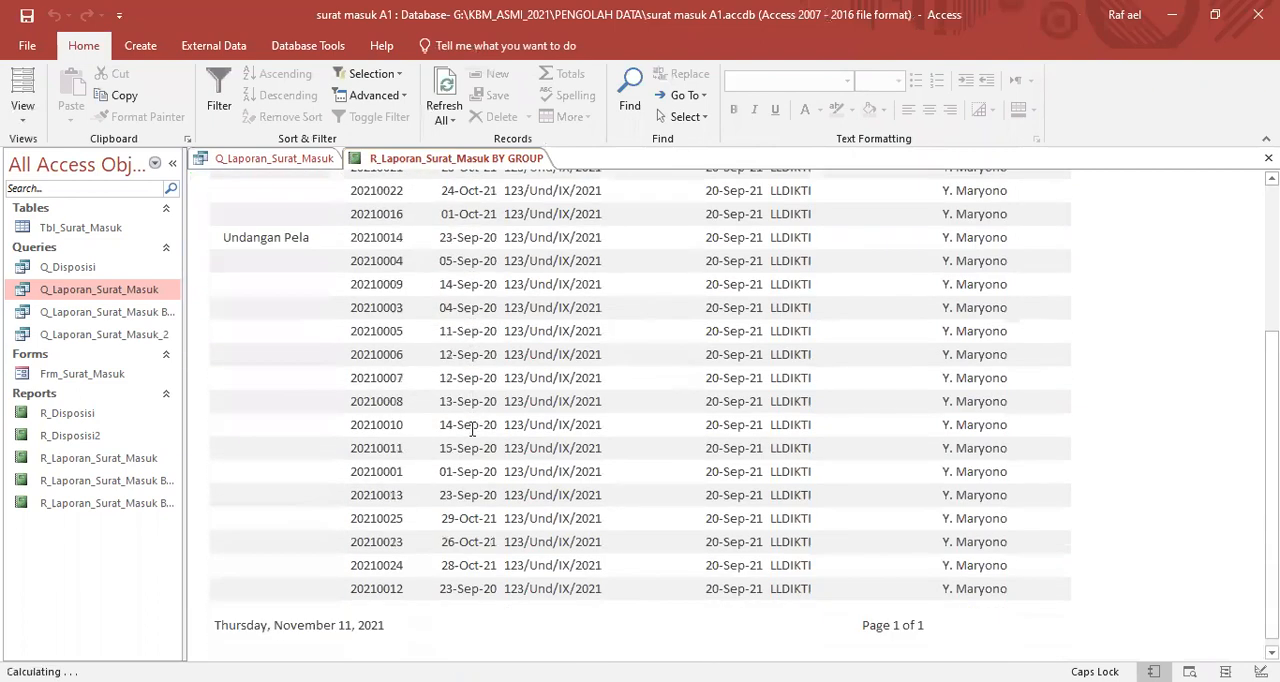
scroll(532, 432, "up", 3)
scroll(532, 432, "up", 3)
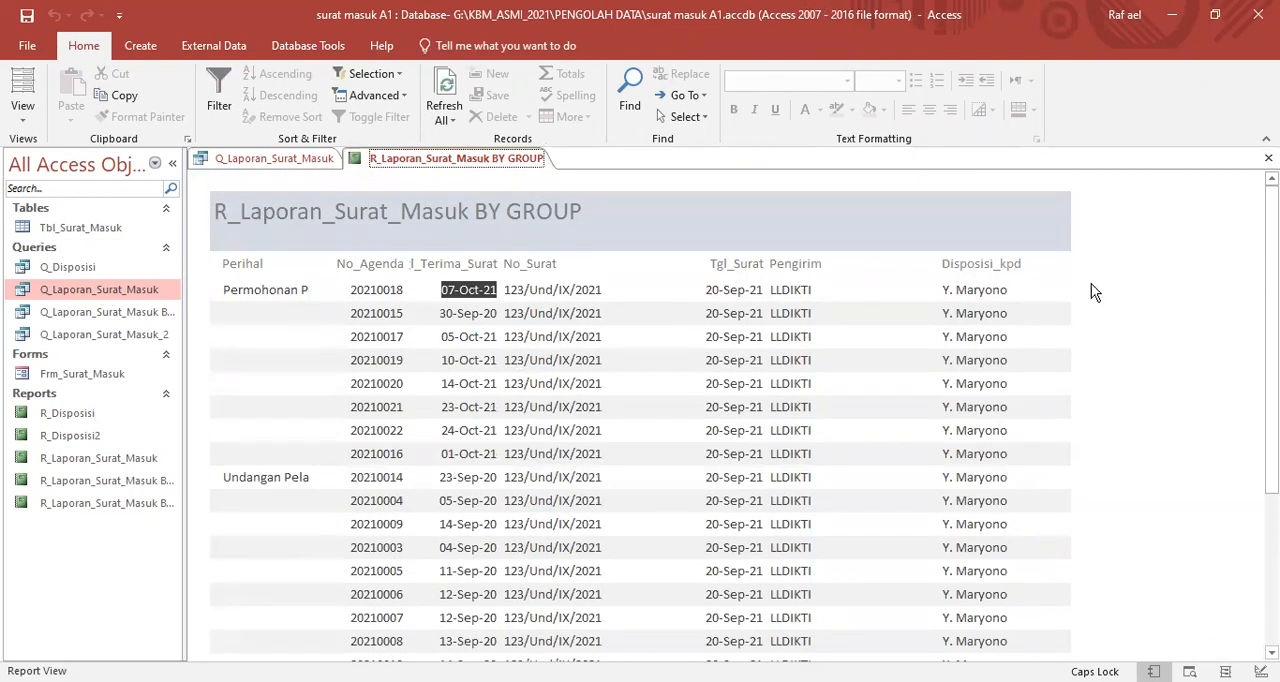
- In Design View, add a sort by Tgl_Terima_Surat from oldest to newest beneath the Perihal grouping
right_click(1119, 259)
left_click(1151, 316)
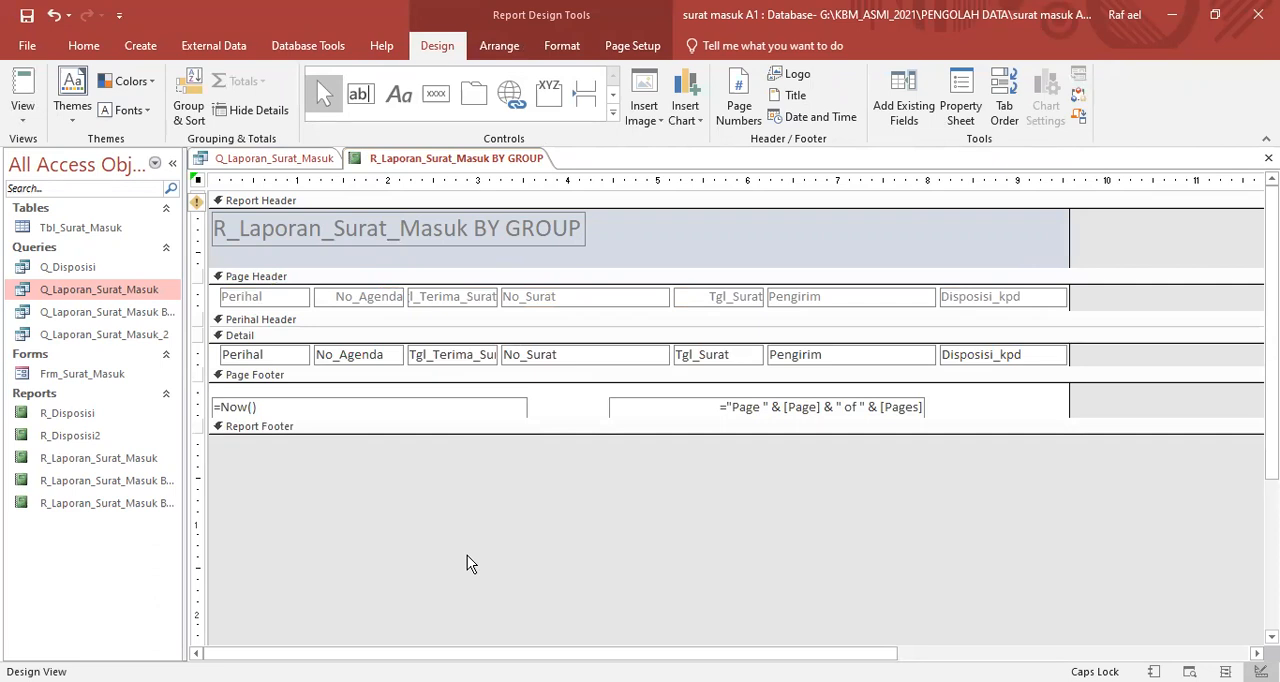
left_click(193, 93)
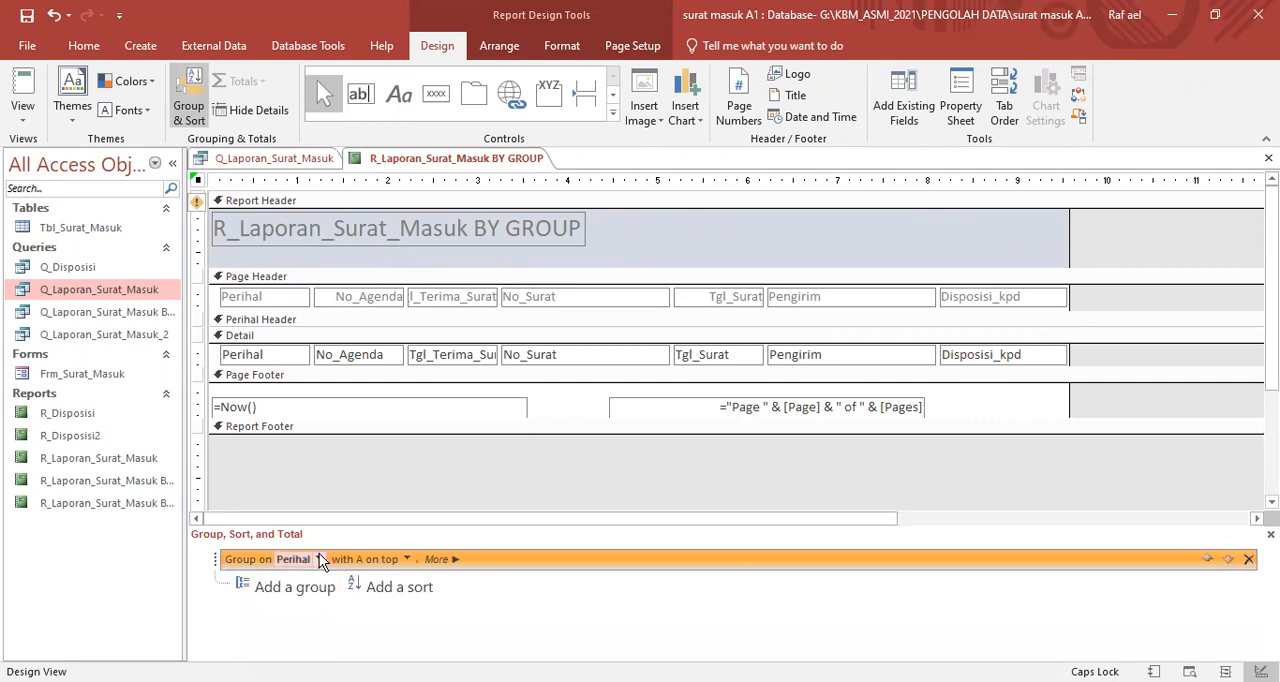
left_click(388, 589)
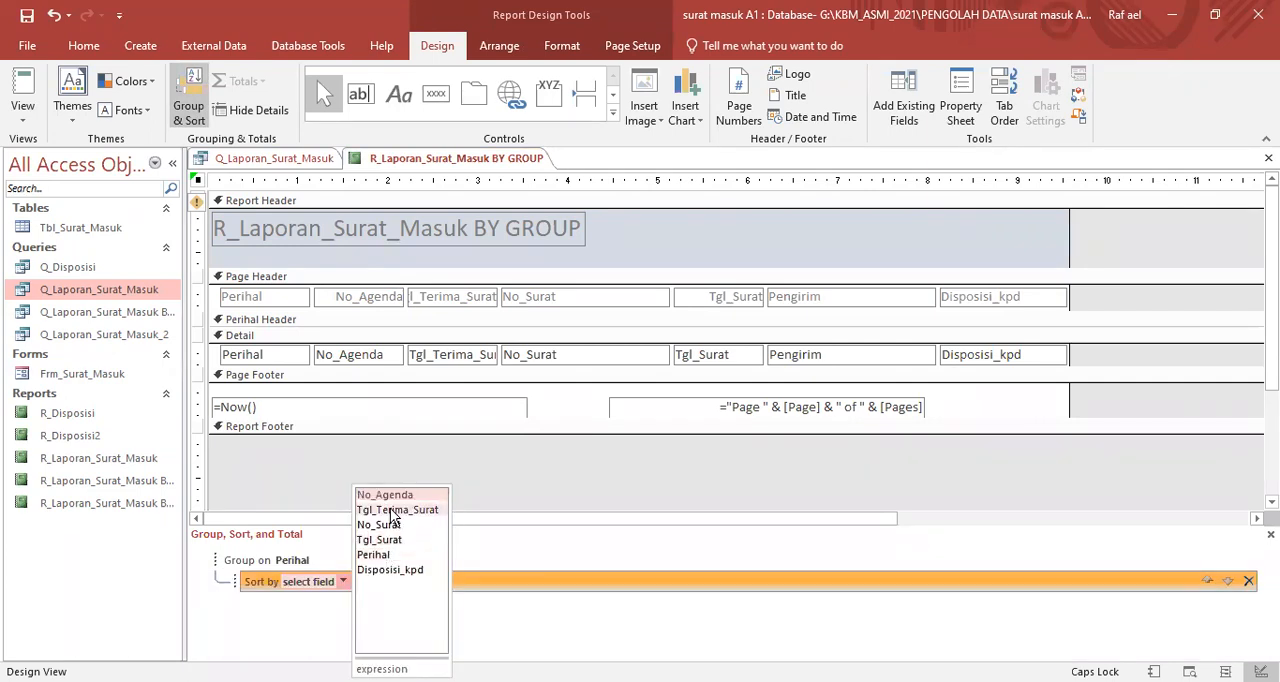
left_click(394, 510)
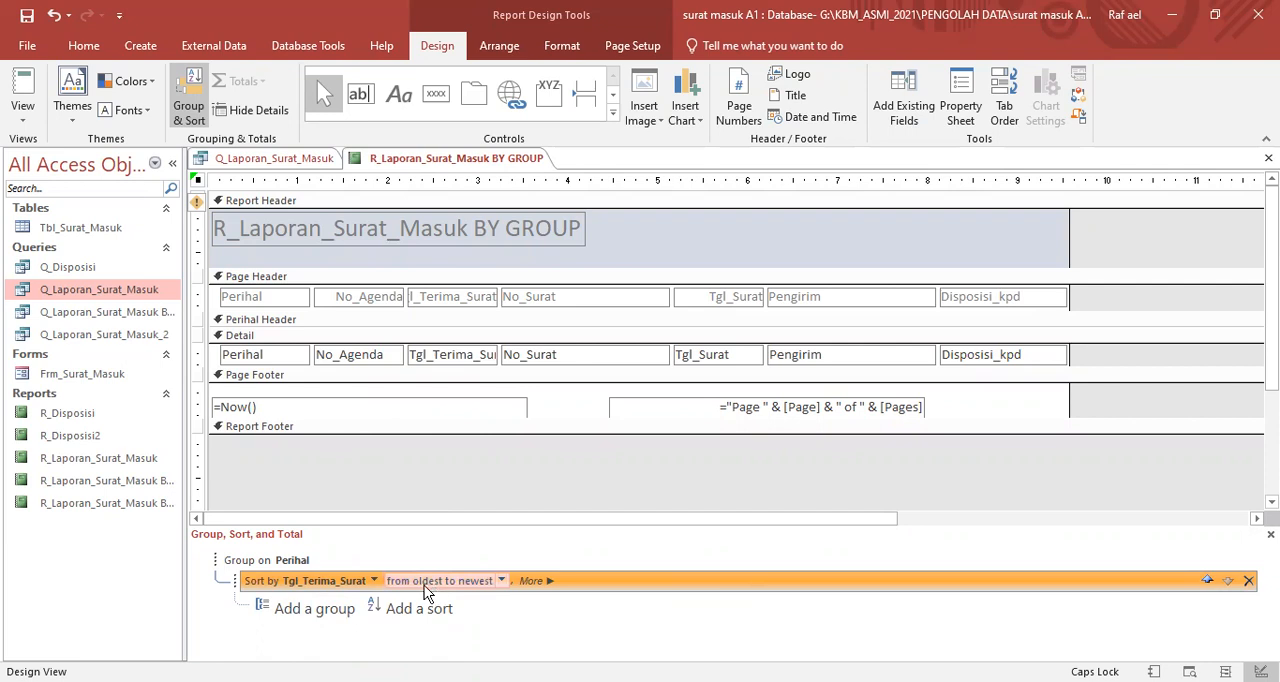
left_click(501, 584)
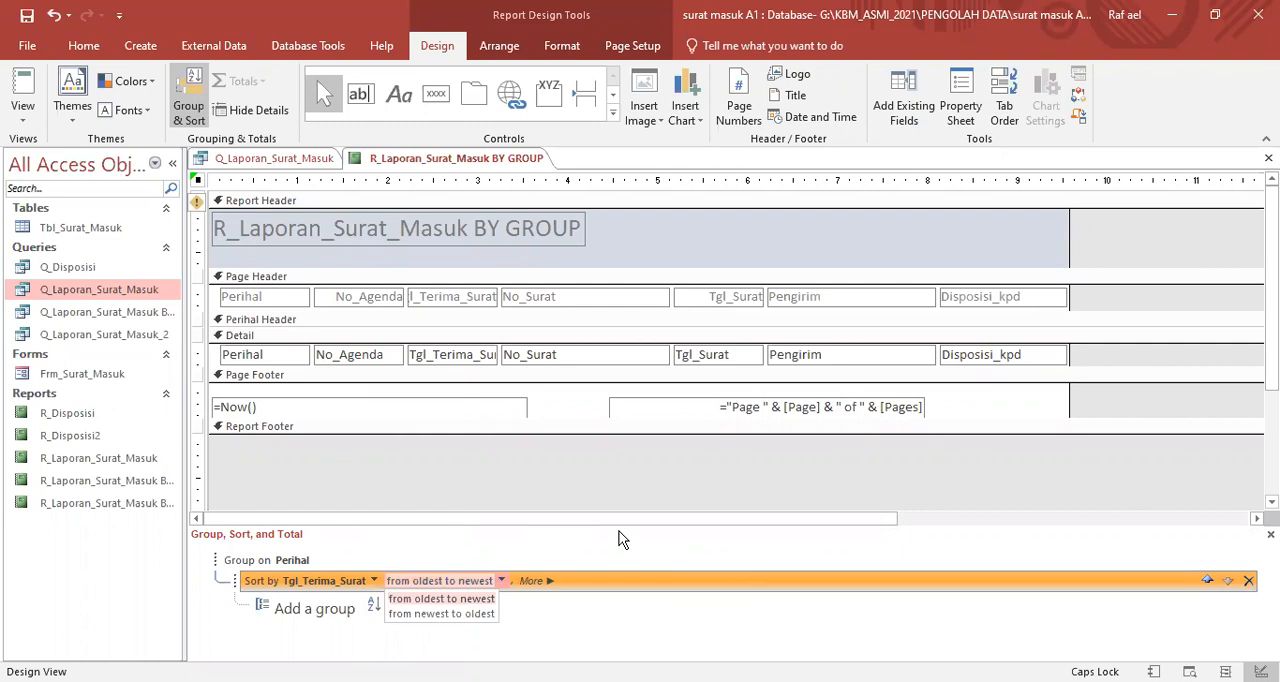
left_click(746, 514)
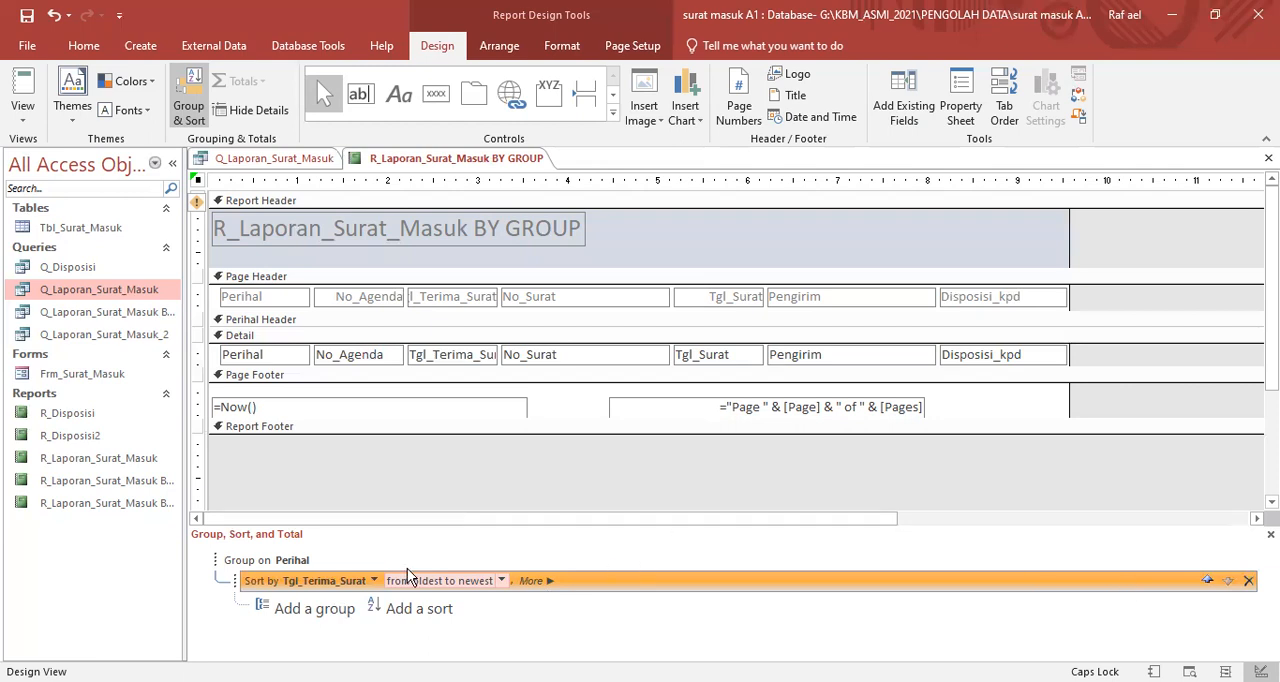
- Return to Report View and check that the Tgl_Terima_Surat dates follow the new sort in both Perihal groups
right_click(412, 161)
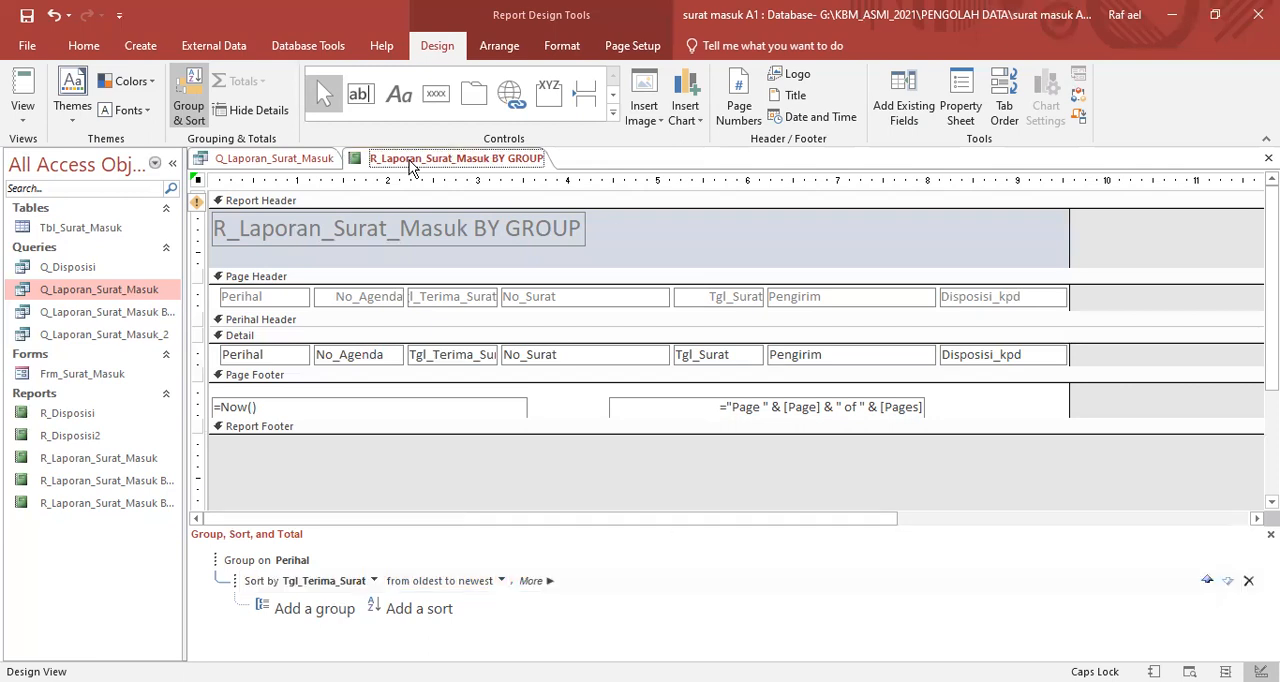
left_click(463, 245)
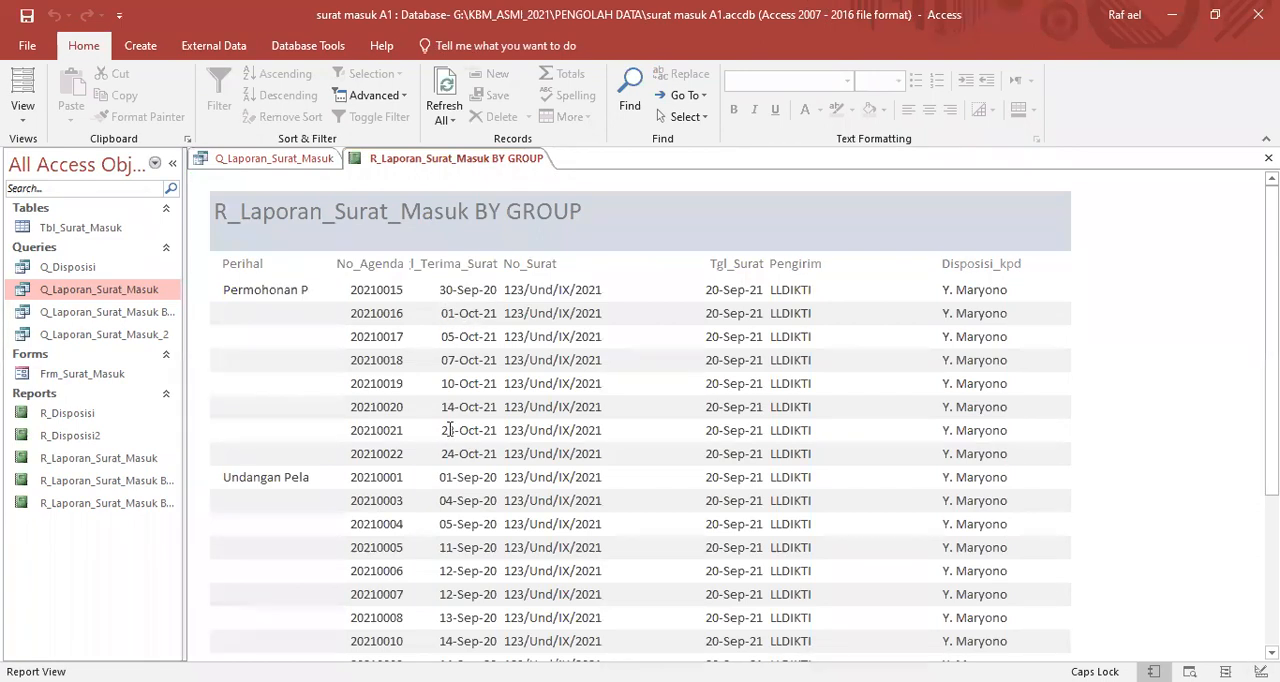
scroll(453, 460, "down", 1)
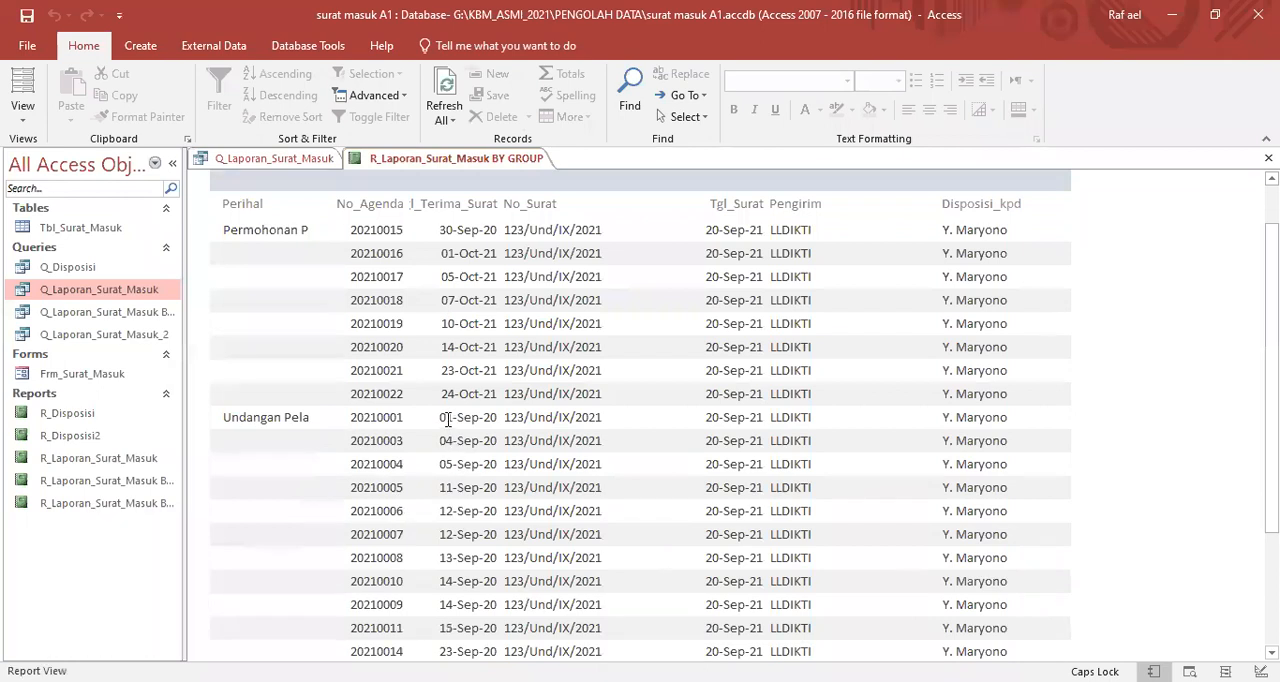
scroll(470, 510, "up", 1)
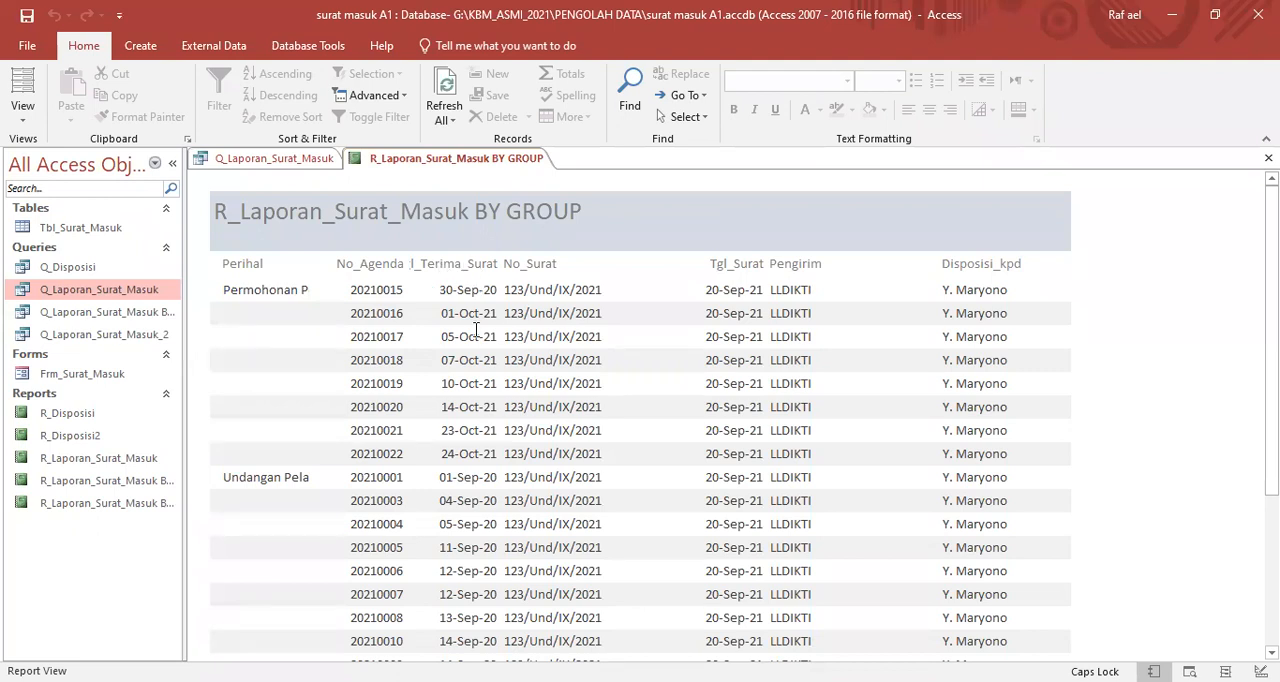
scroll(478, 407, "down", 4)
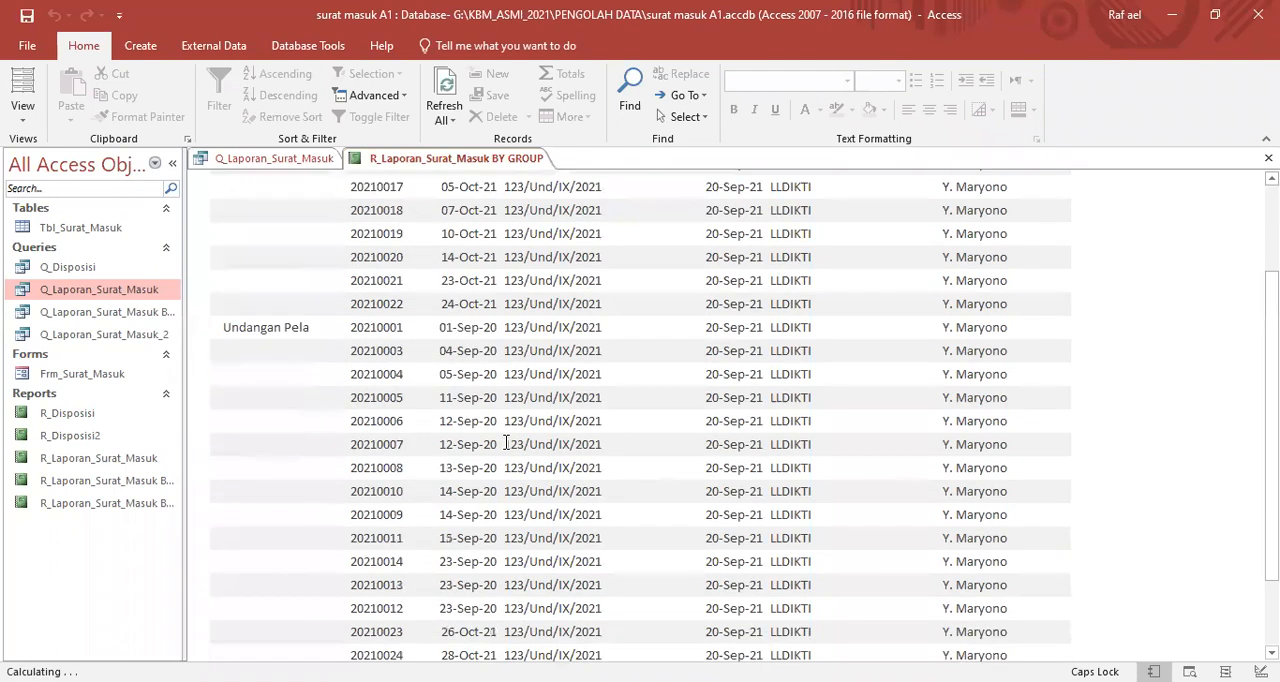
scroll(512, 417, "up", 4)
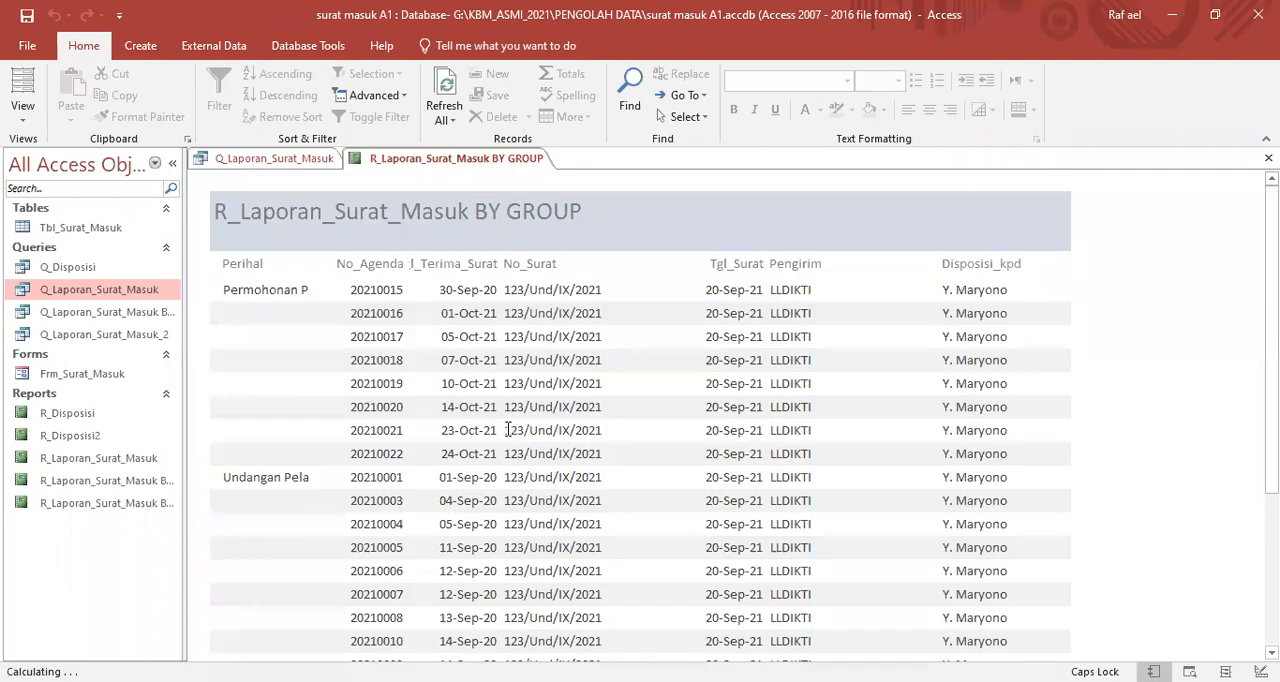